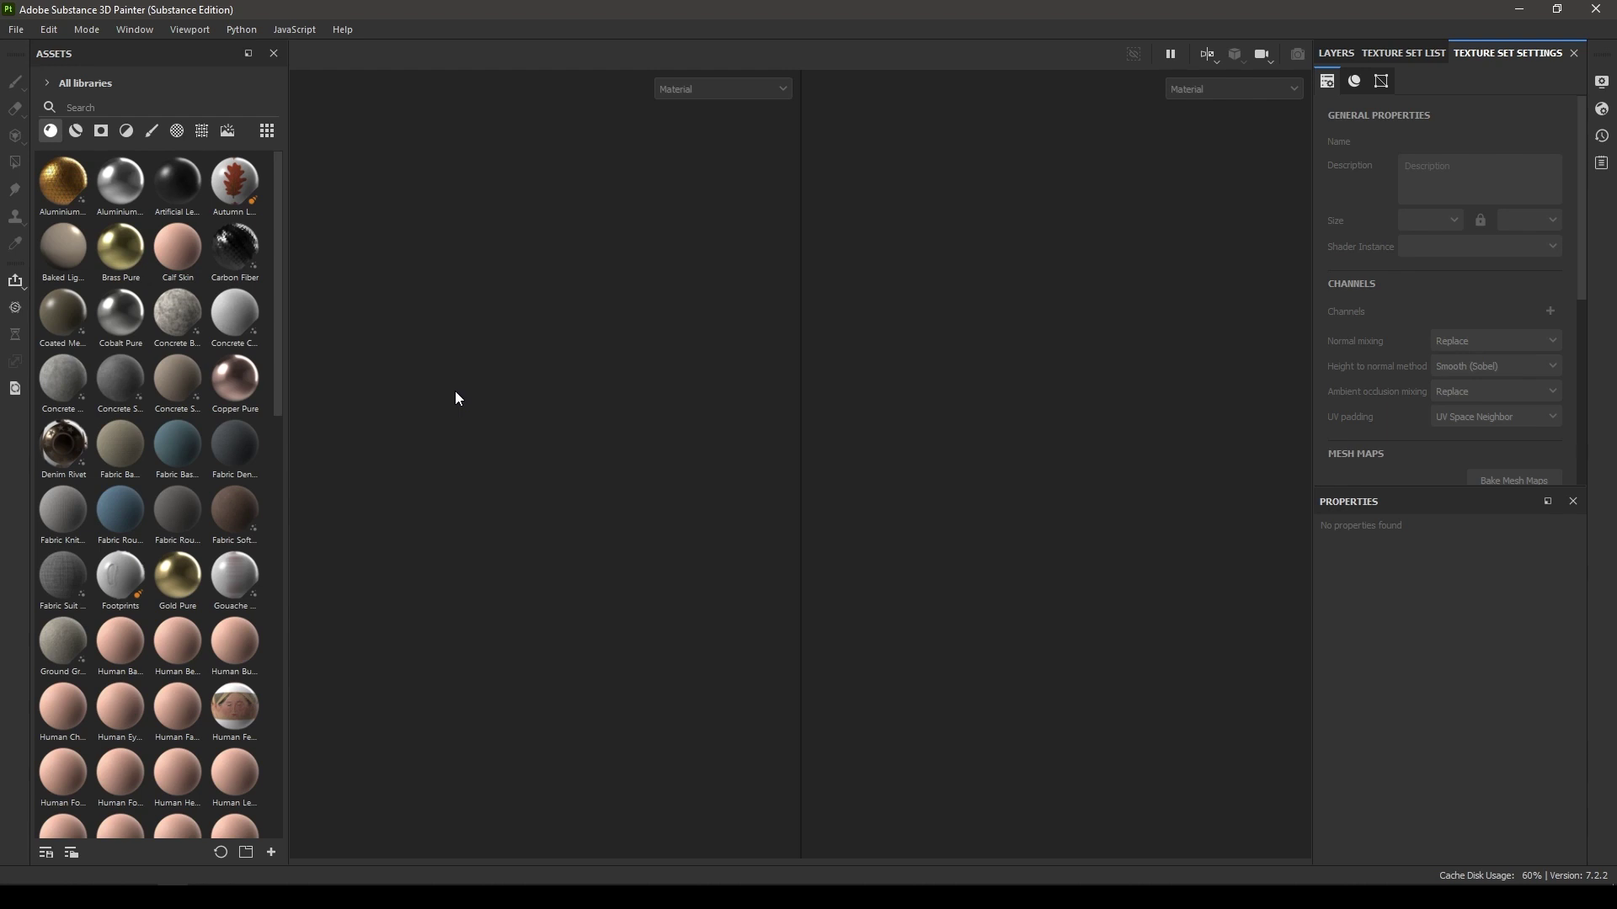
# - Create a new project from the Lowpoly.obj mesh, keeping the default project settings
pyautogui.hotkey('ctrl', 'n')
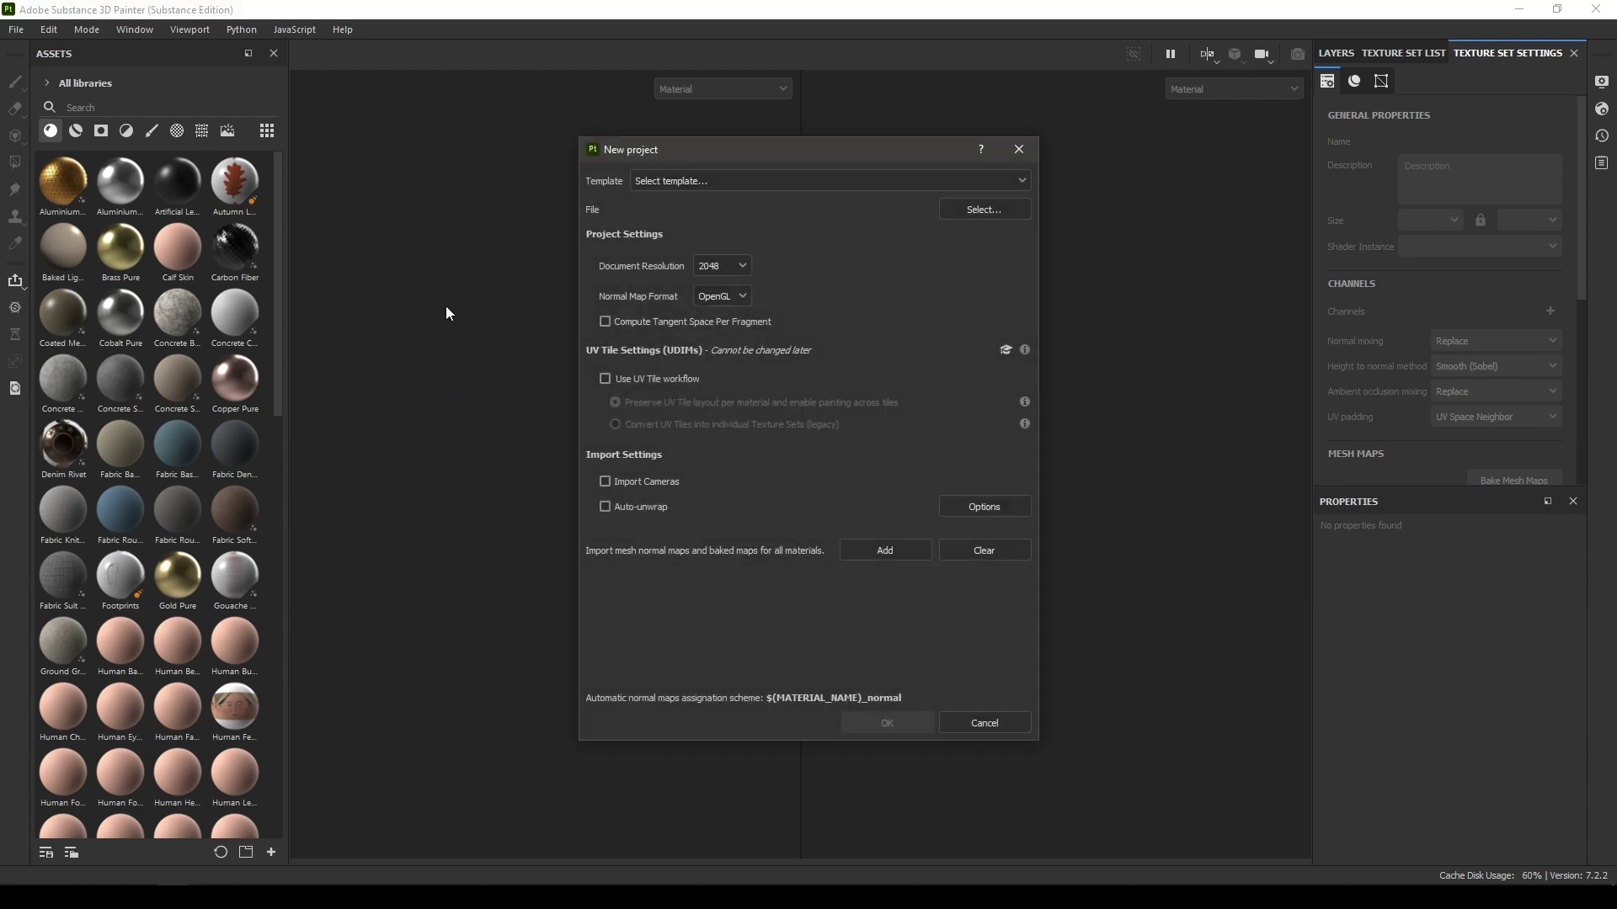
pyautogui.click(979, 206)
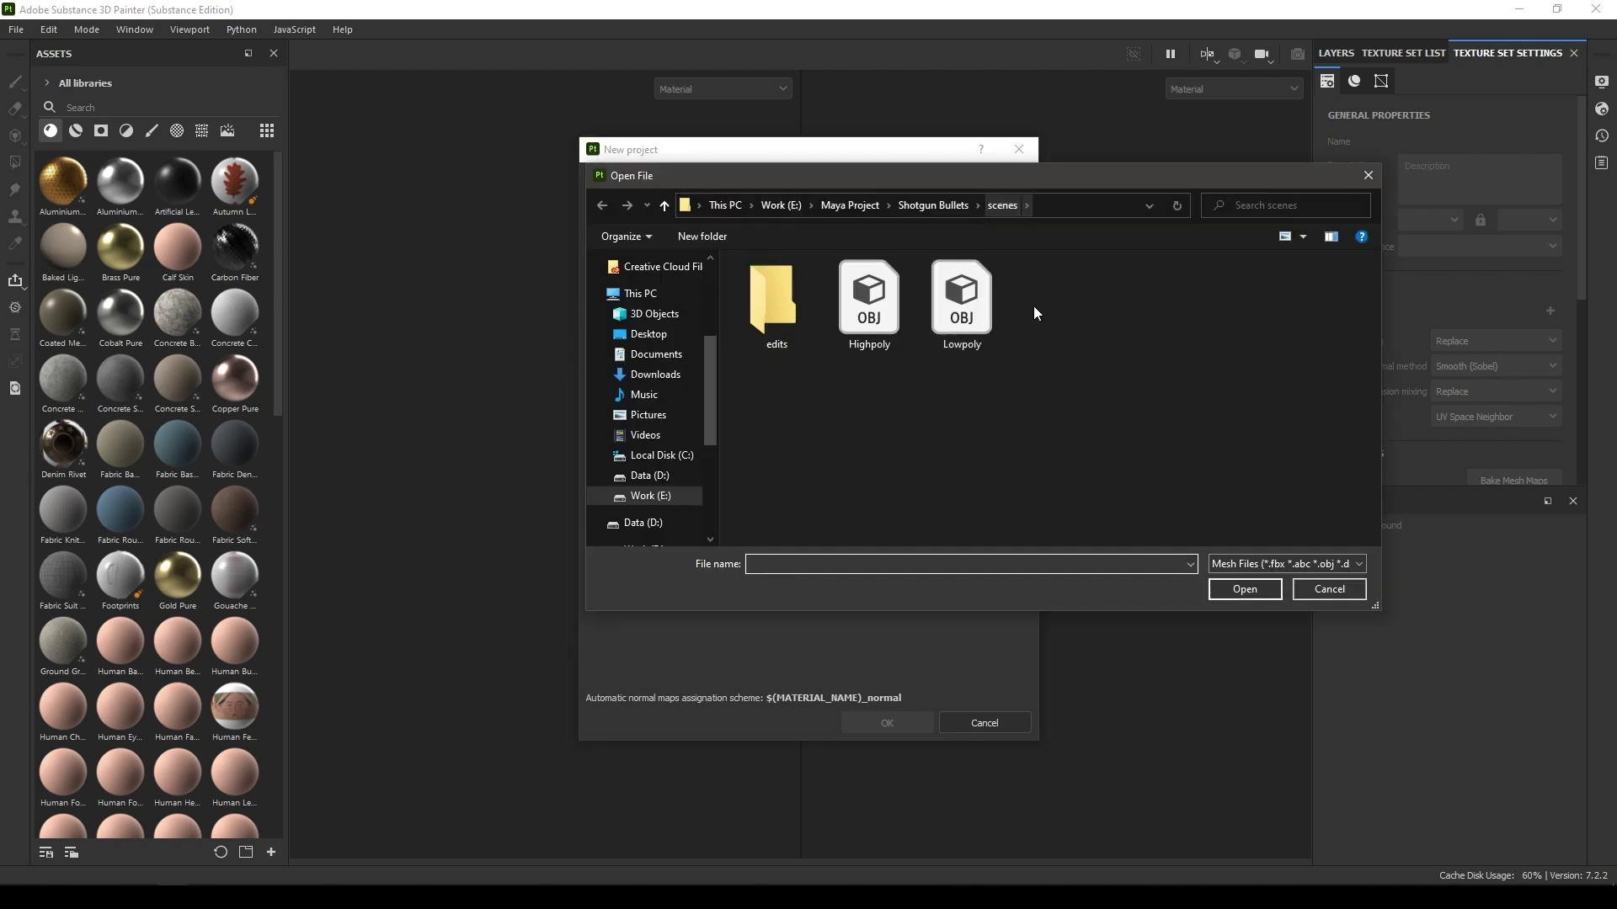
pyautogui.doubleClick(982, 321)
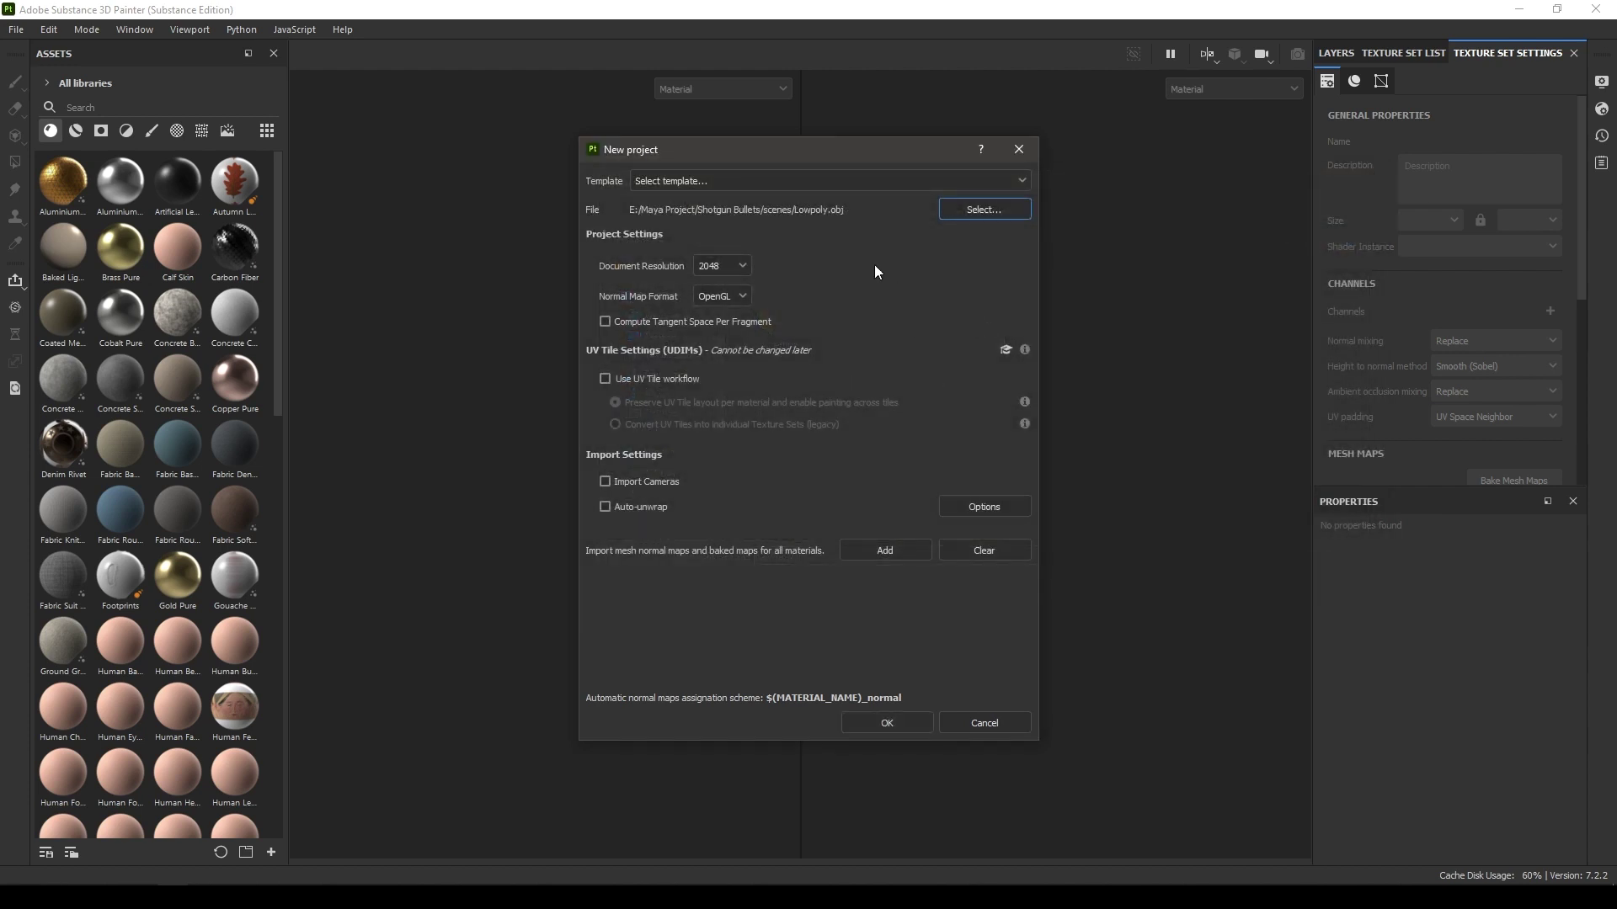
pyautogui.click(918, 726)
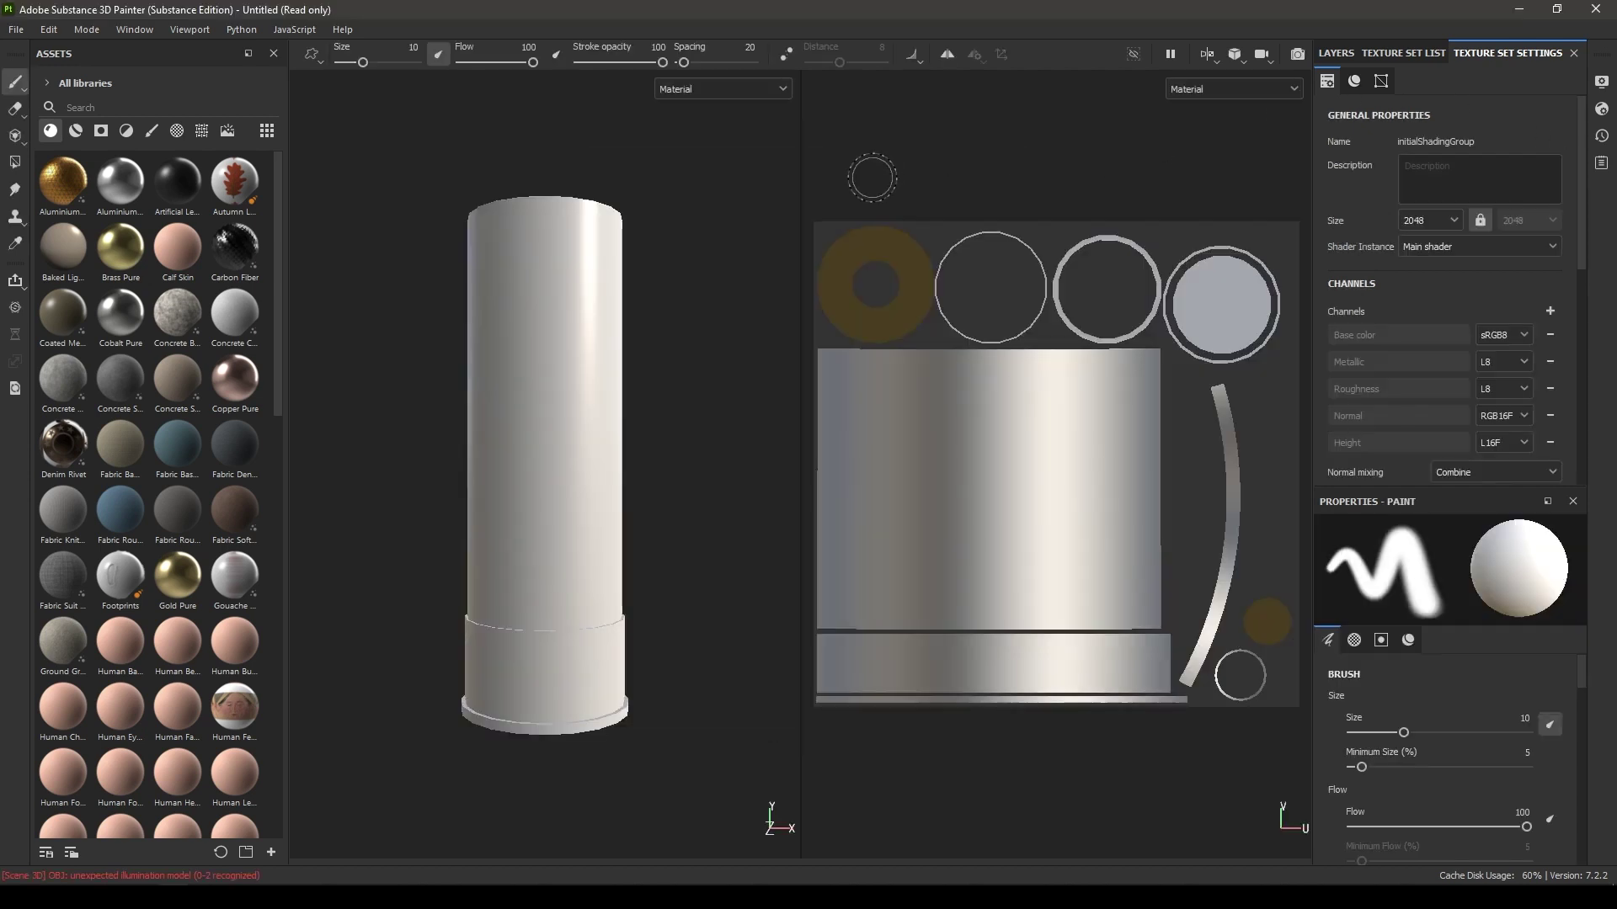
# - Open the mesh map baking settings and set the output size to 2048
pyautogui.moveTo(600, 283)
pyautogui.keyDown('alt'); pyautogui.mouseDown()
pyautogui.moveTo(690, 407)
pyautogui.moveTo(605, 285)
pyautogui.mouseUp(); pyautogui.keyUp('alt')
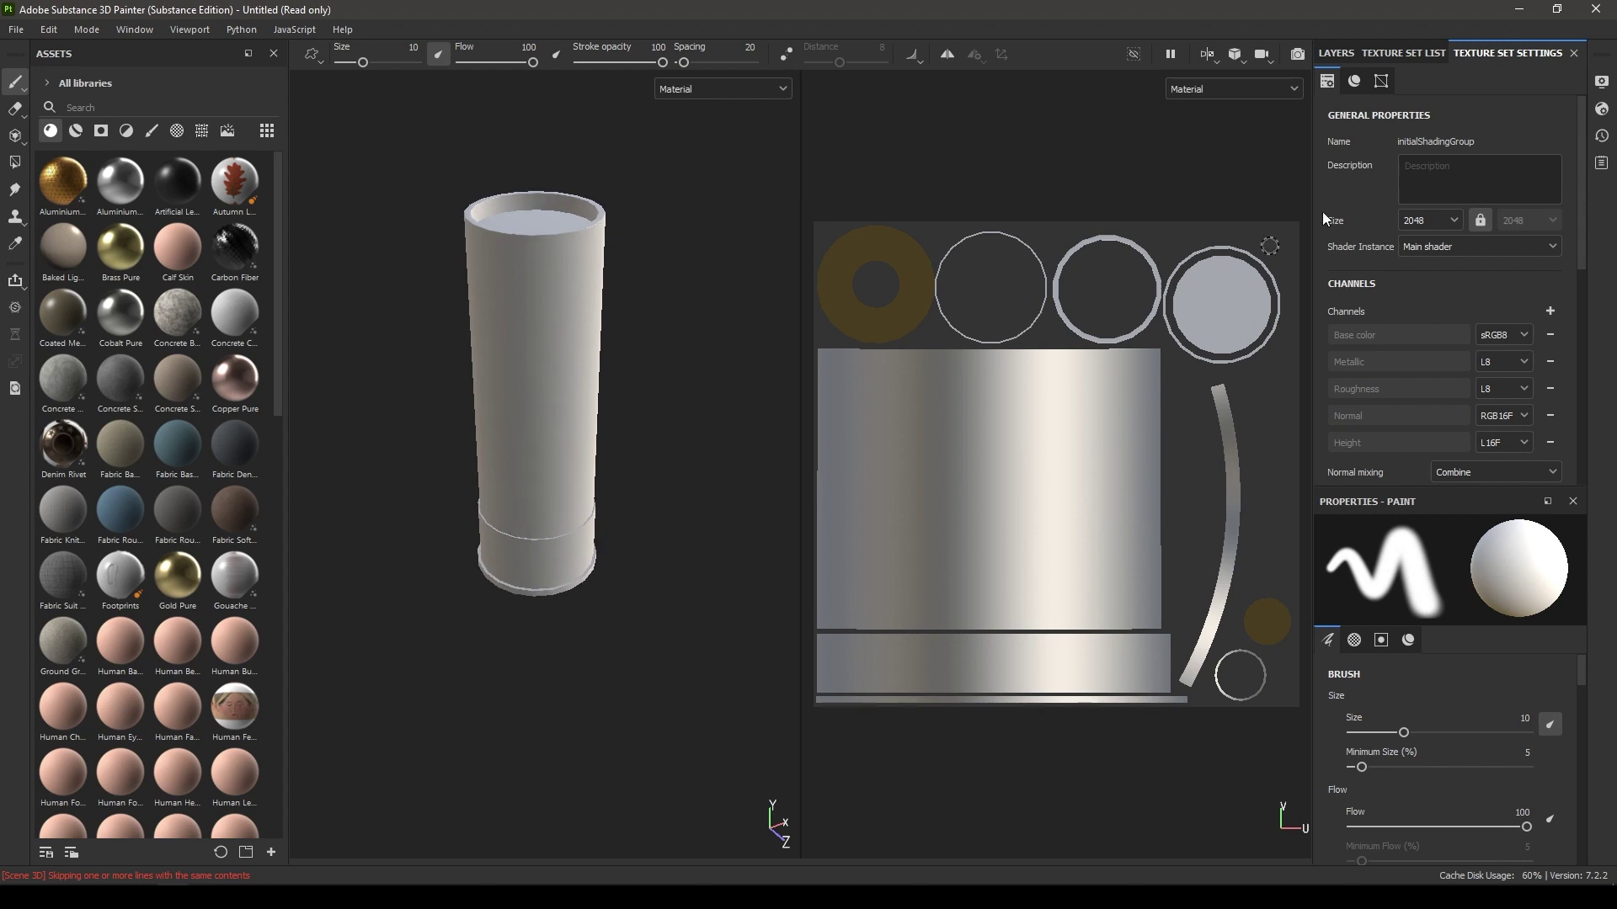
pyautogui.scroll(-3, 1445, 404)
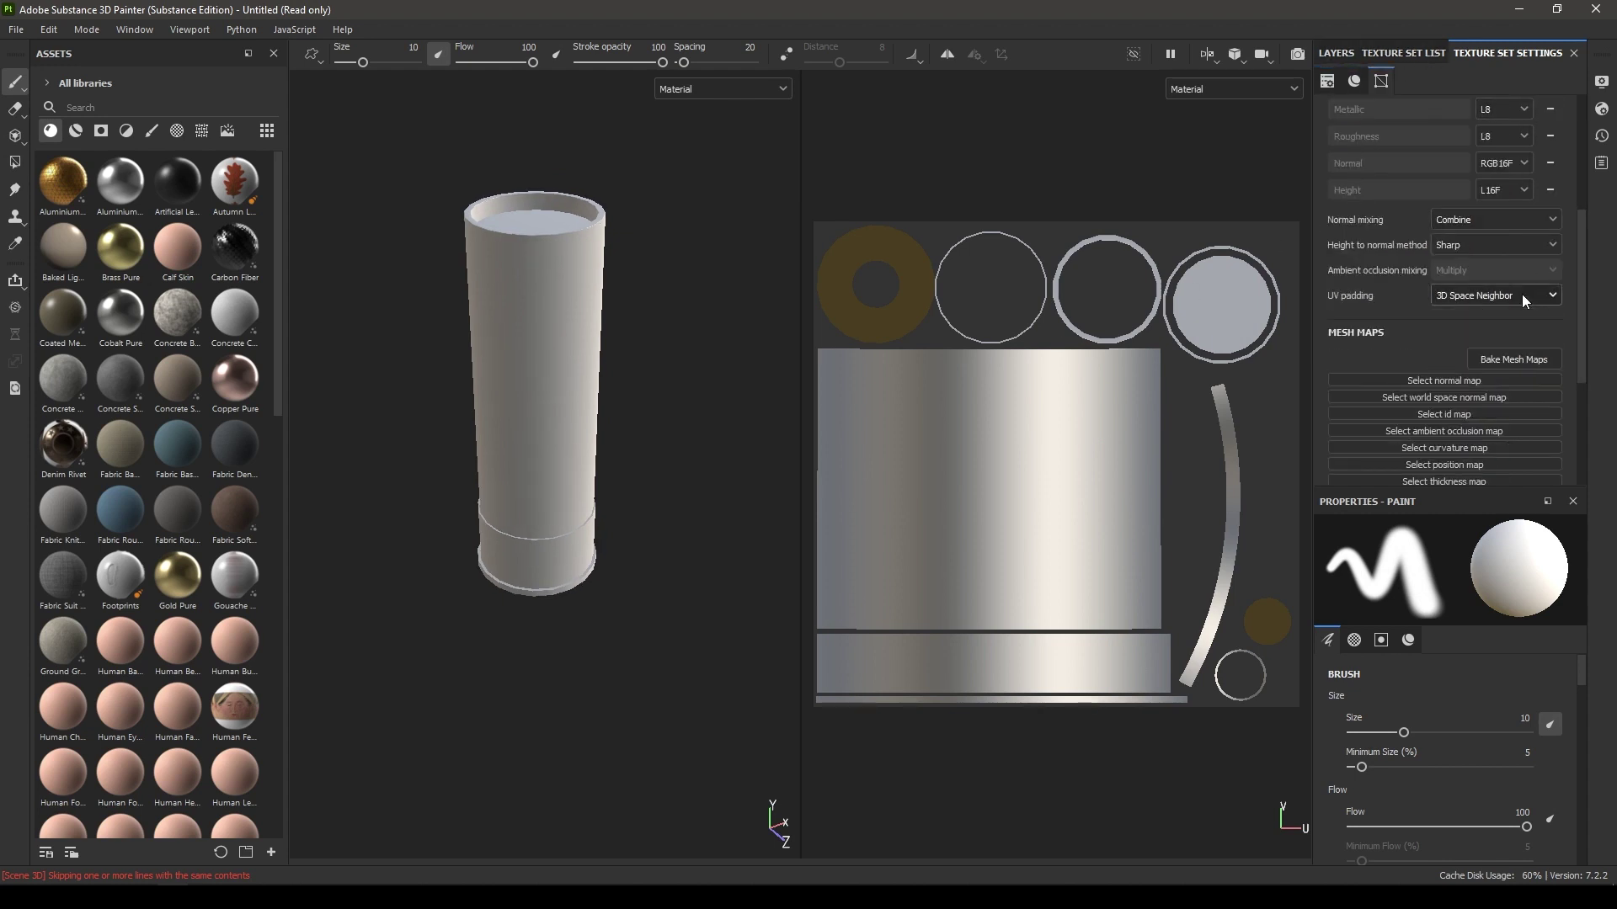
pyautogui.click(1528, 357)
pyautogui.click(773, 212)
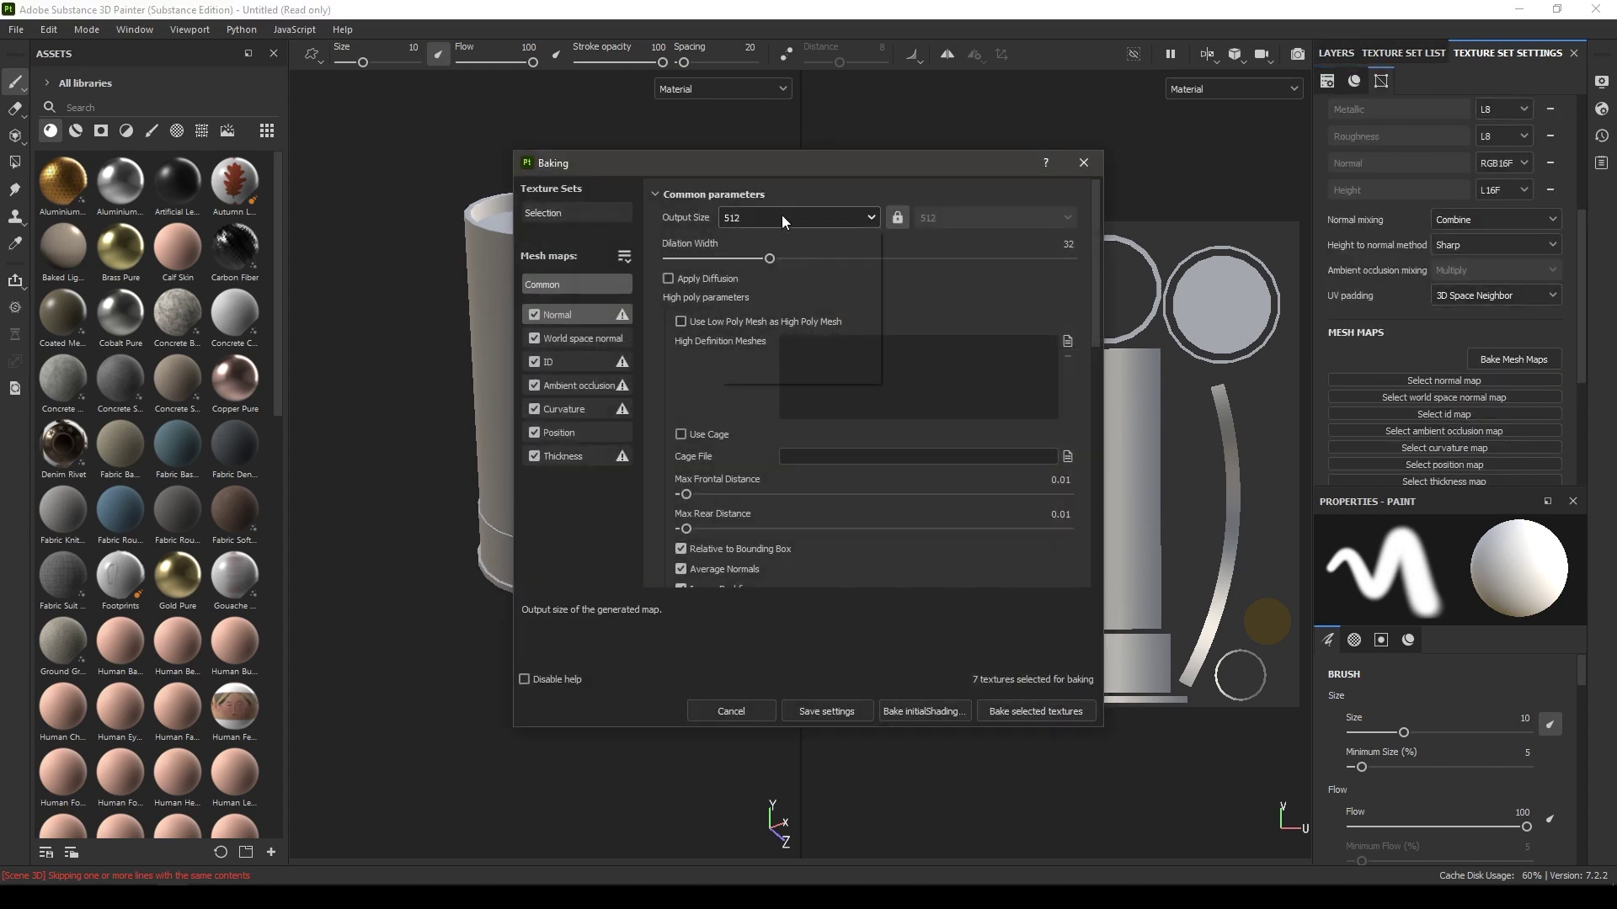
pyautogui.click(785, 339)
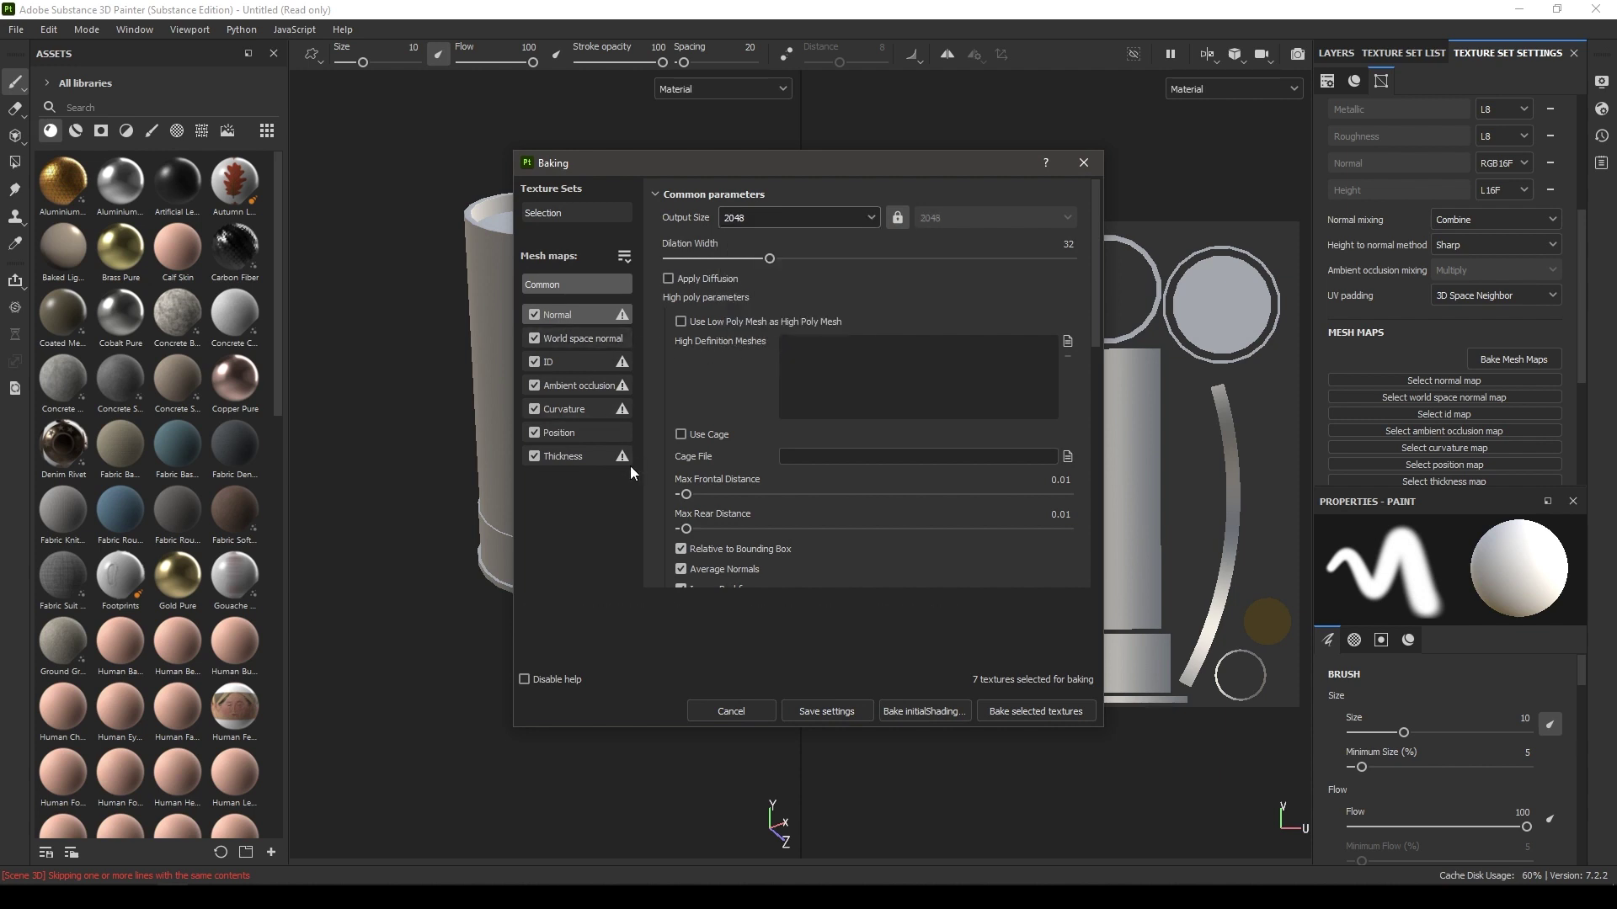
# - Load Highpoly.obj as the high definition mesh for baking and enable Apply Diffusion
pyautogui.click(1067, 341)
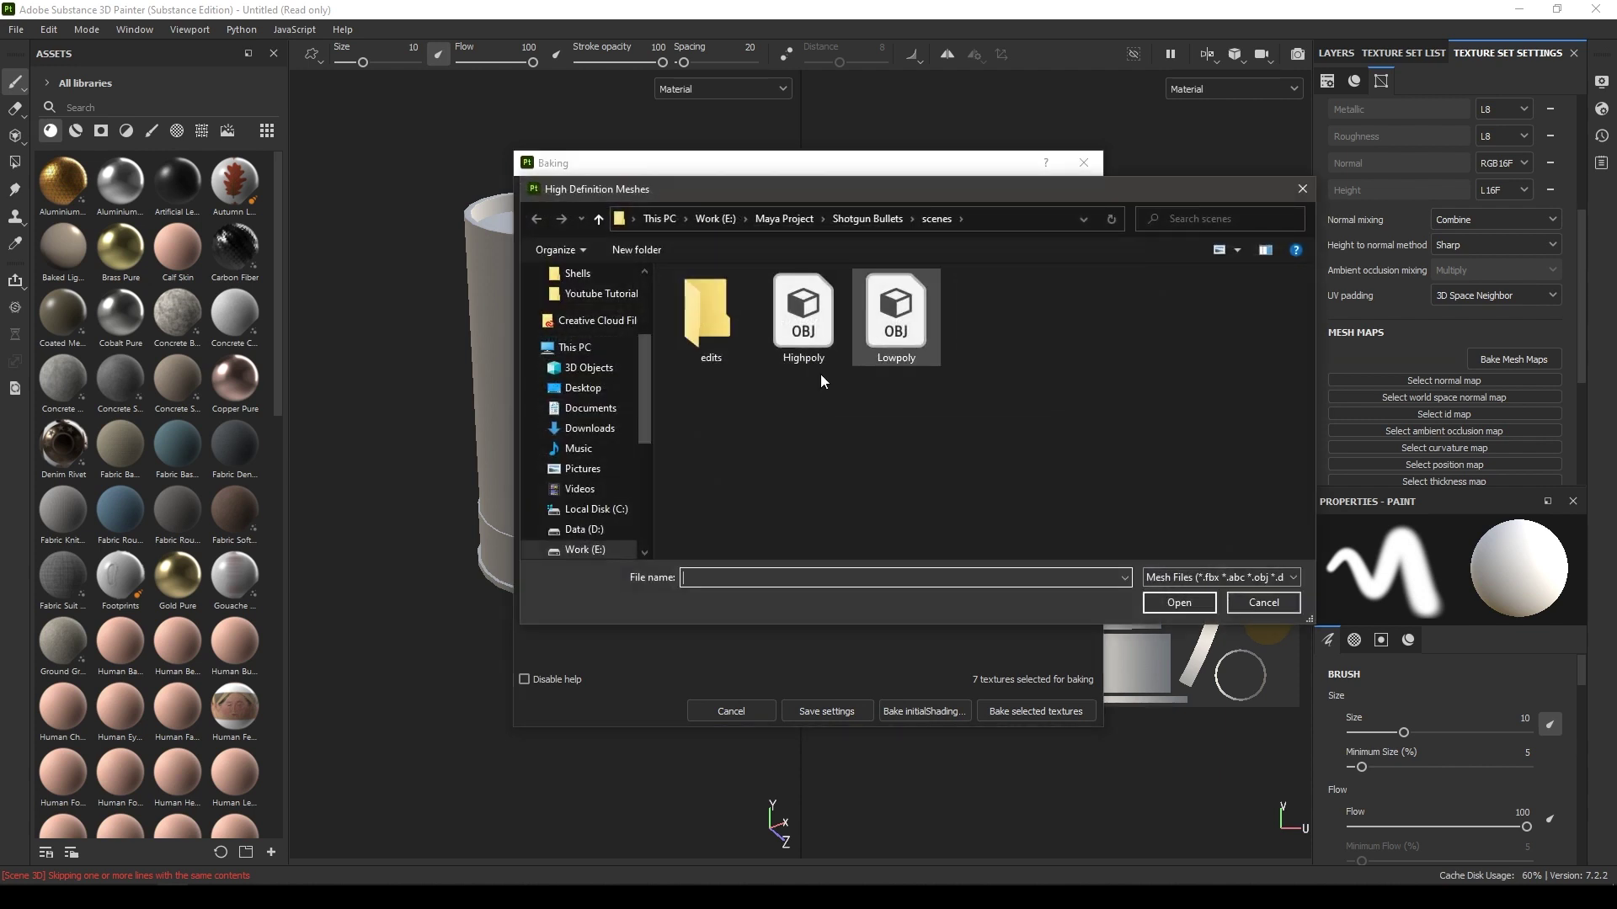
pyautogui.doubleClick(810, 341)
pyautogui.click(730, 278)
# - Set the max frontal and max rear distances to 0.1 and the antialiasing to Subsampling 4x4
pyautogui.scroll(-2, 760, 468)
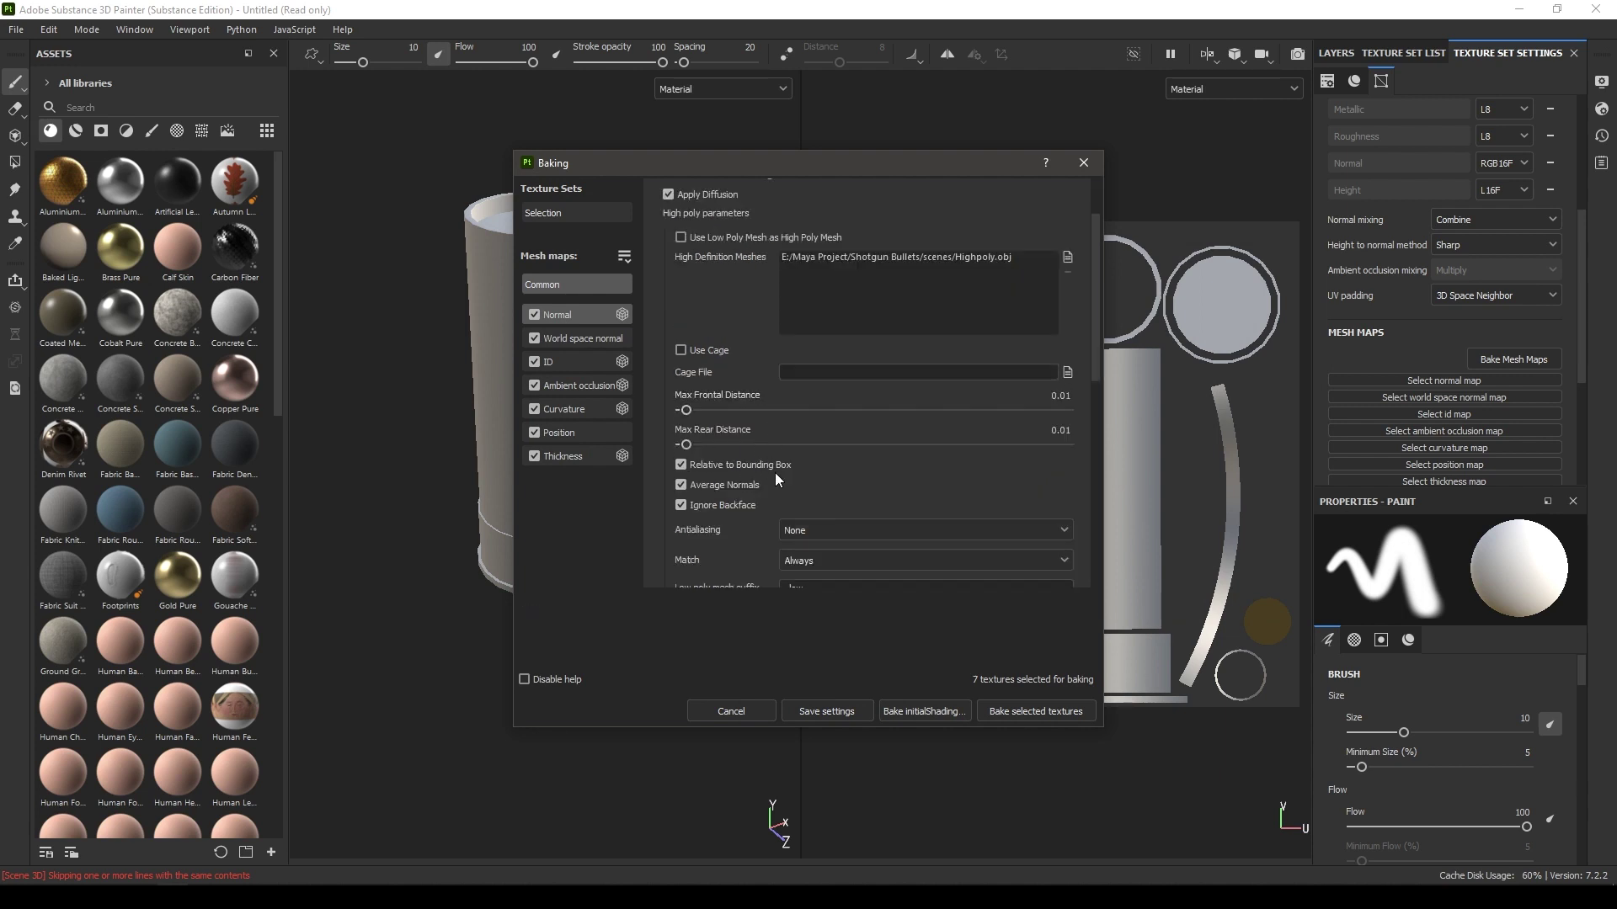
pyautogui.click(1058, 397)
pyautogui.write('0.1')
pyautogui.press('Tab')
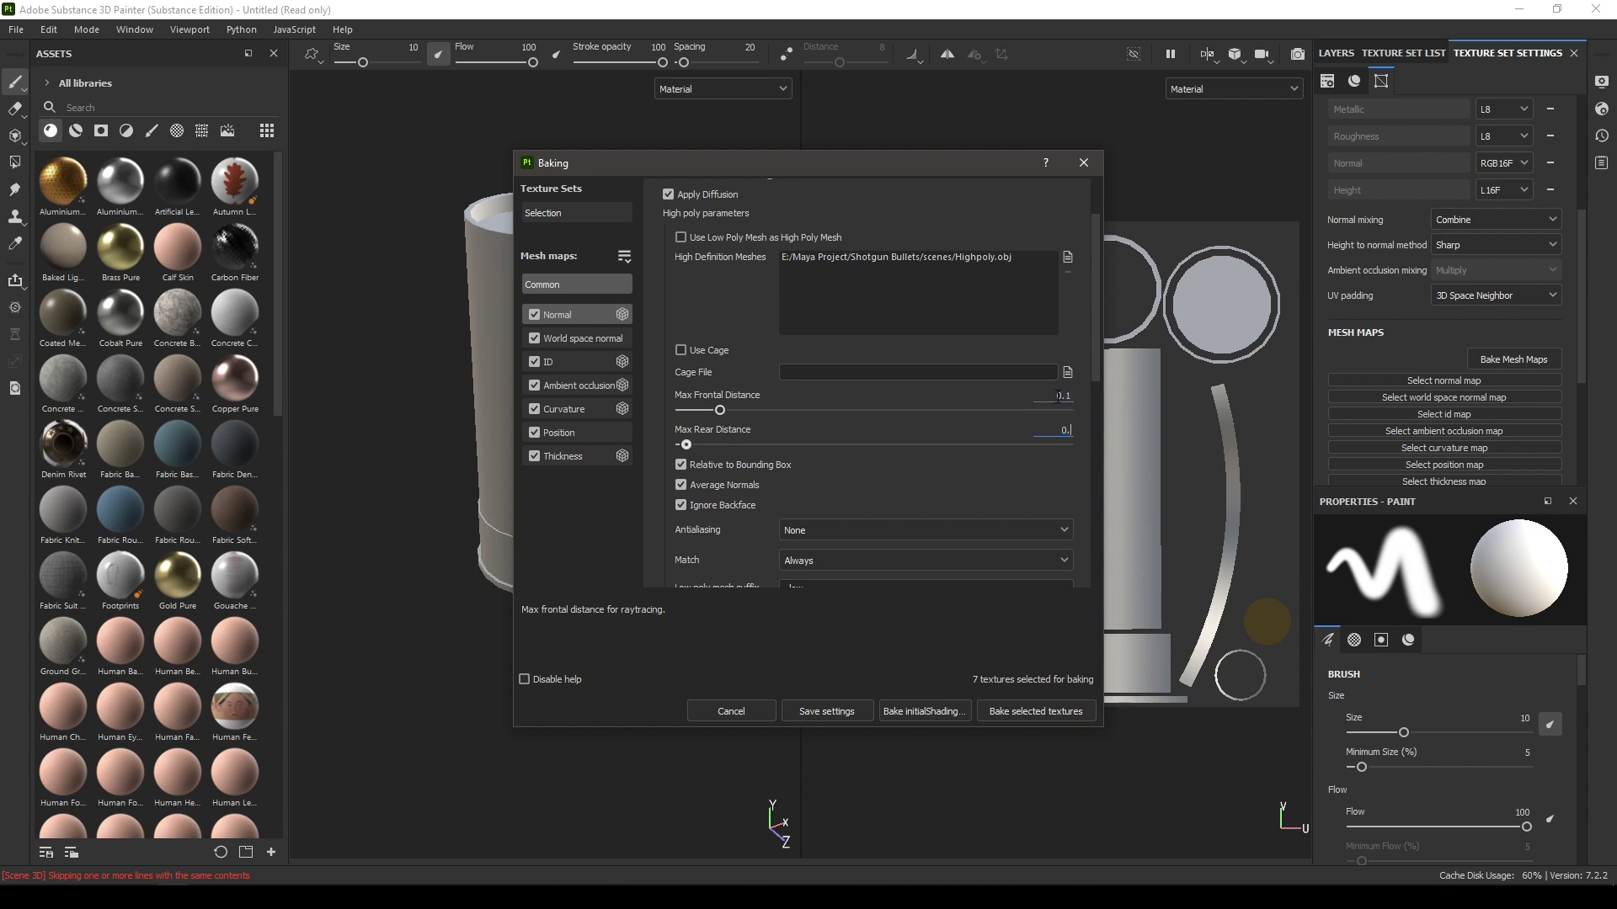
pyautogui.write('0.1')
pyautogui.press('Return')
pyautogui.click(837, 532)
pyautogui.click(854, 588)
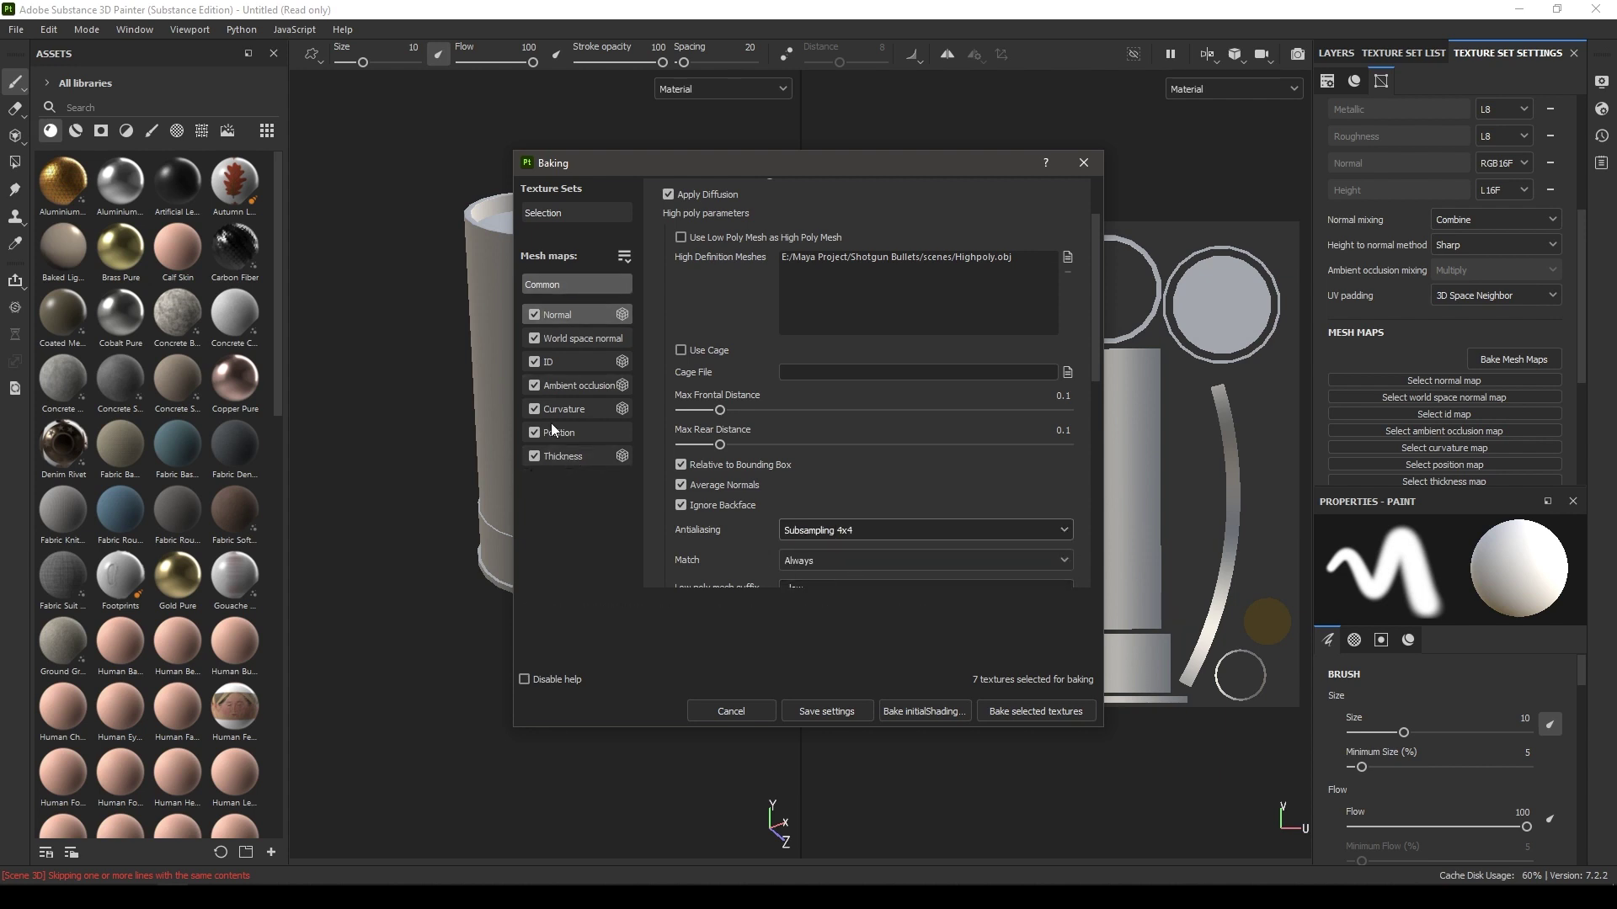
# - Edit the secondary rays of the ambient occlusion baker and bake all selected mesh maps
pyautogui.click(572, 384)
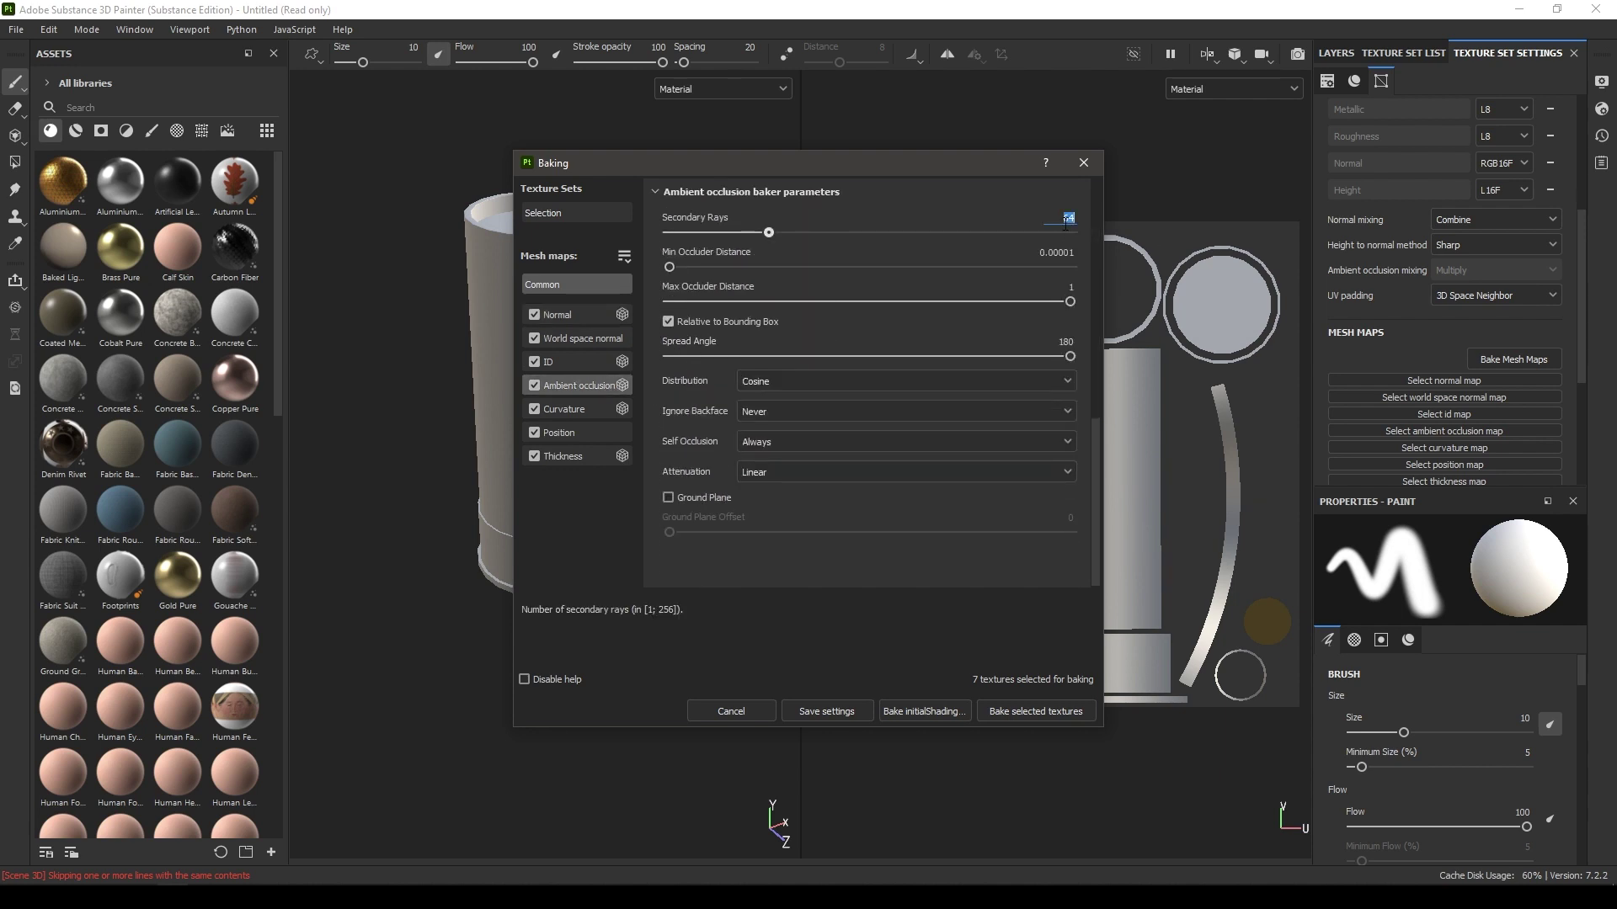
pyautogui.press('Return')
pyautogui.click(576, 285)
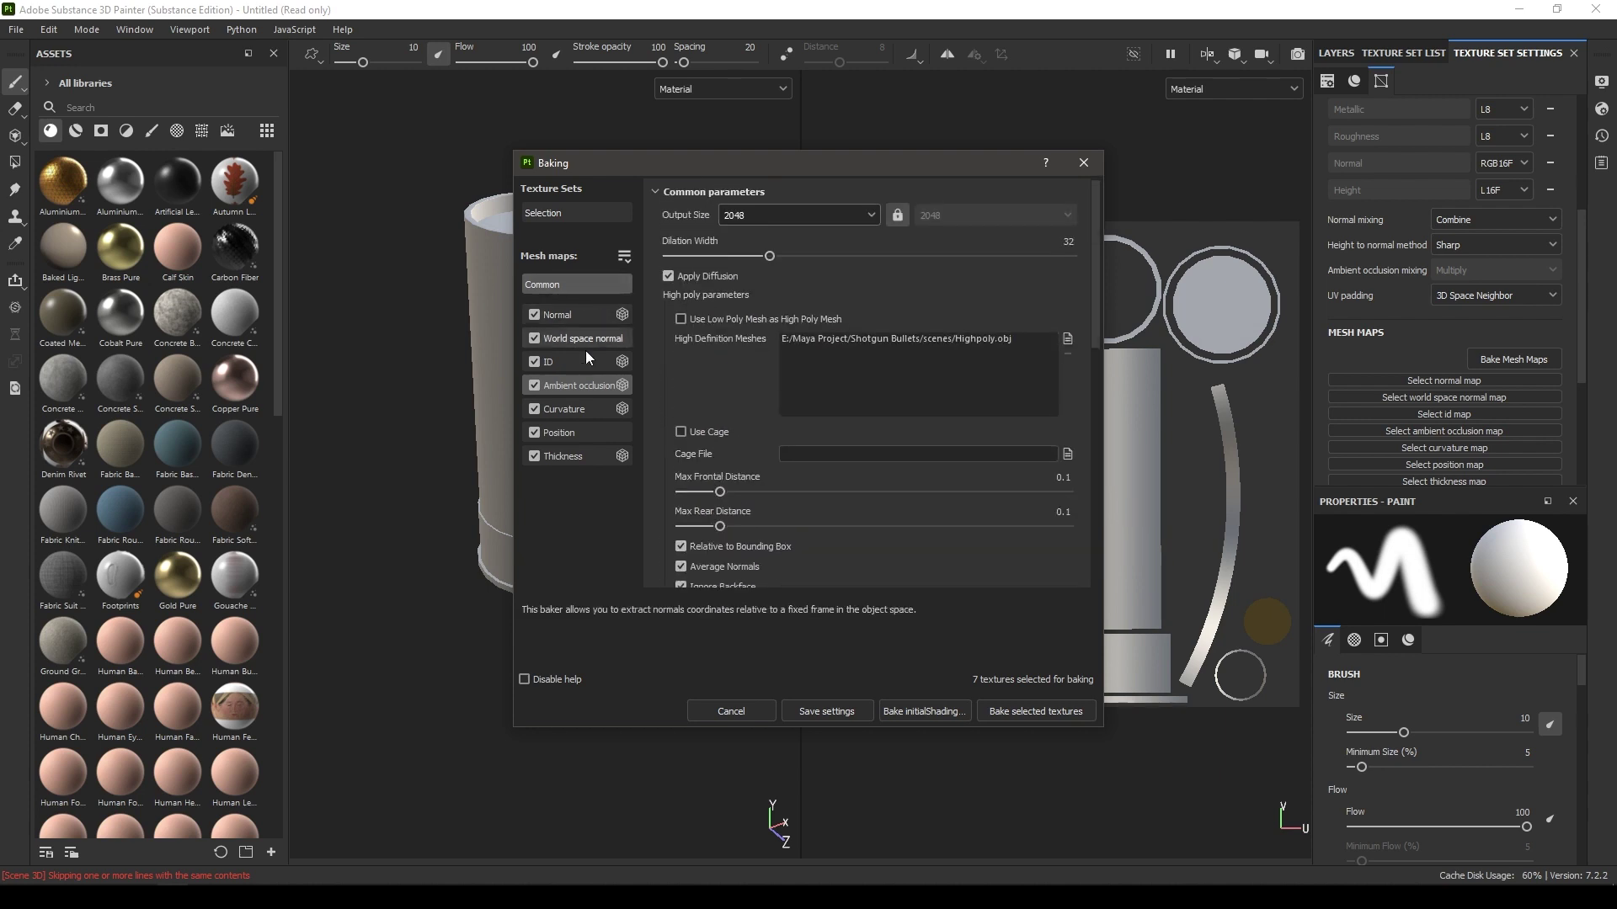
pyautogui.click(1049, 709)
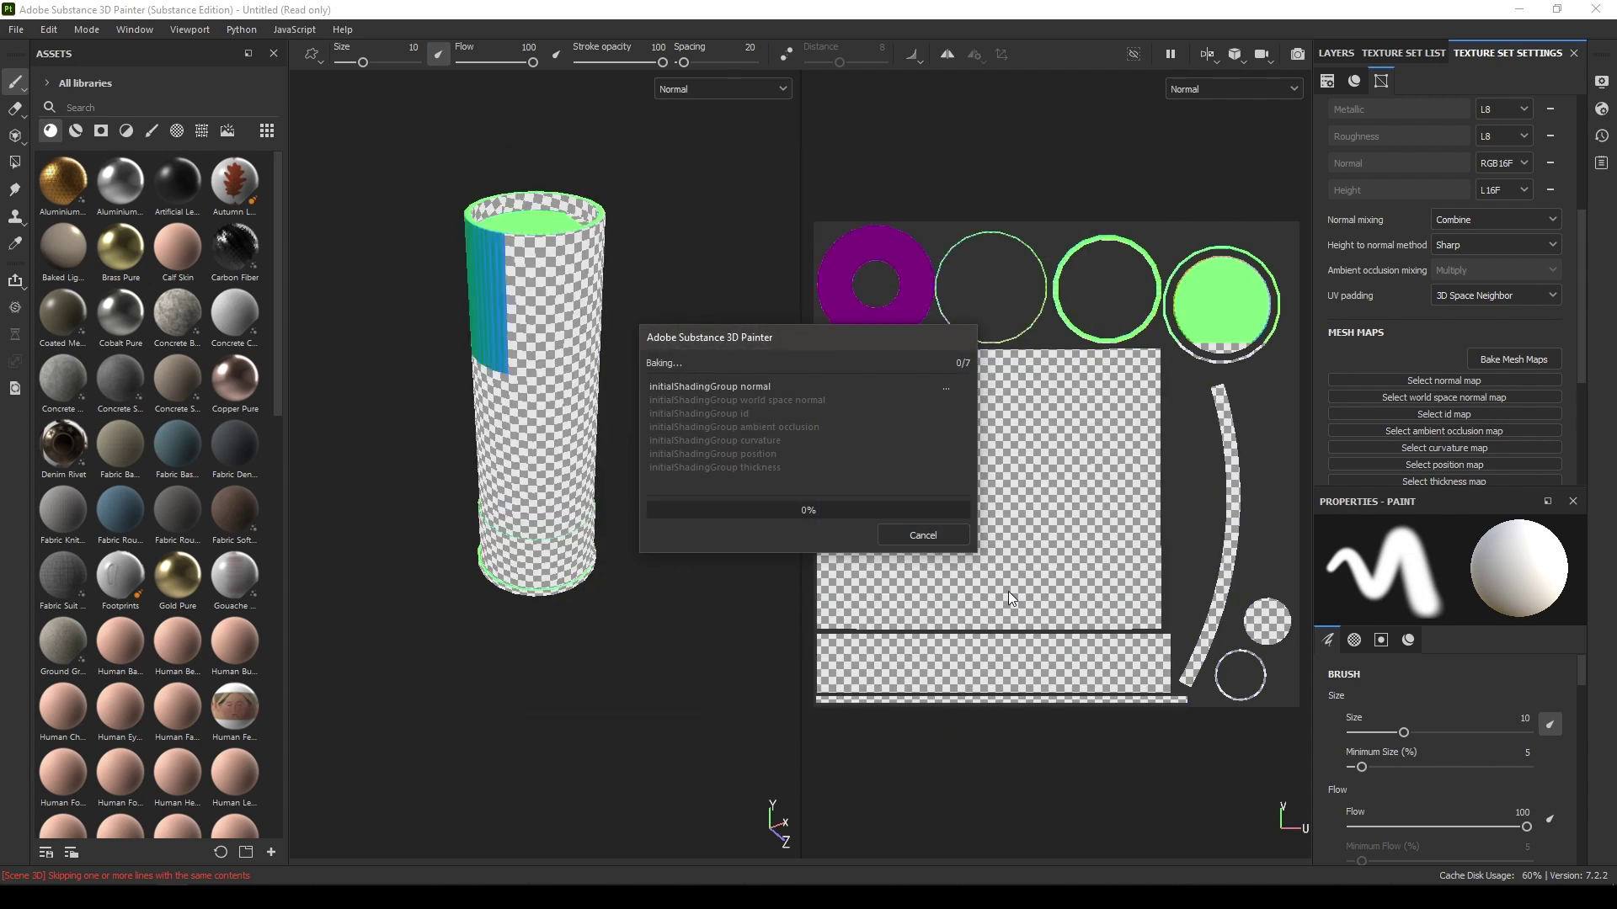
pyautogui.click(922, 539)
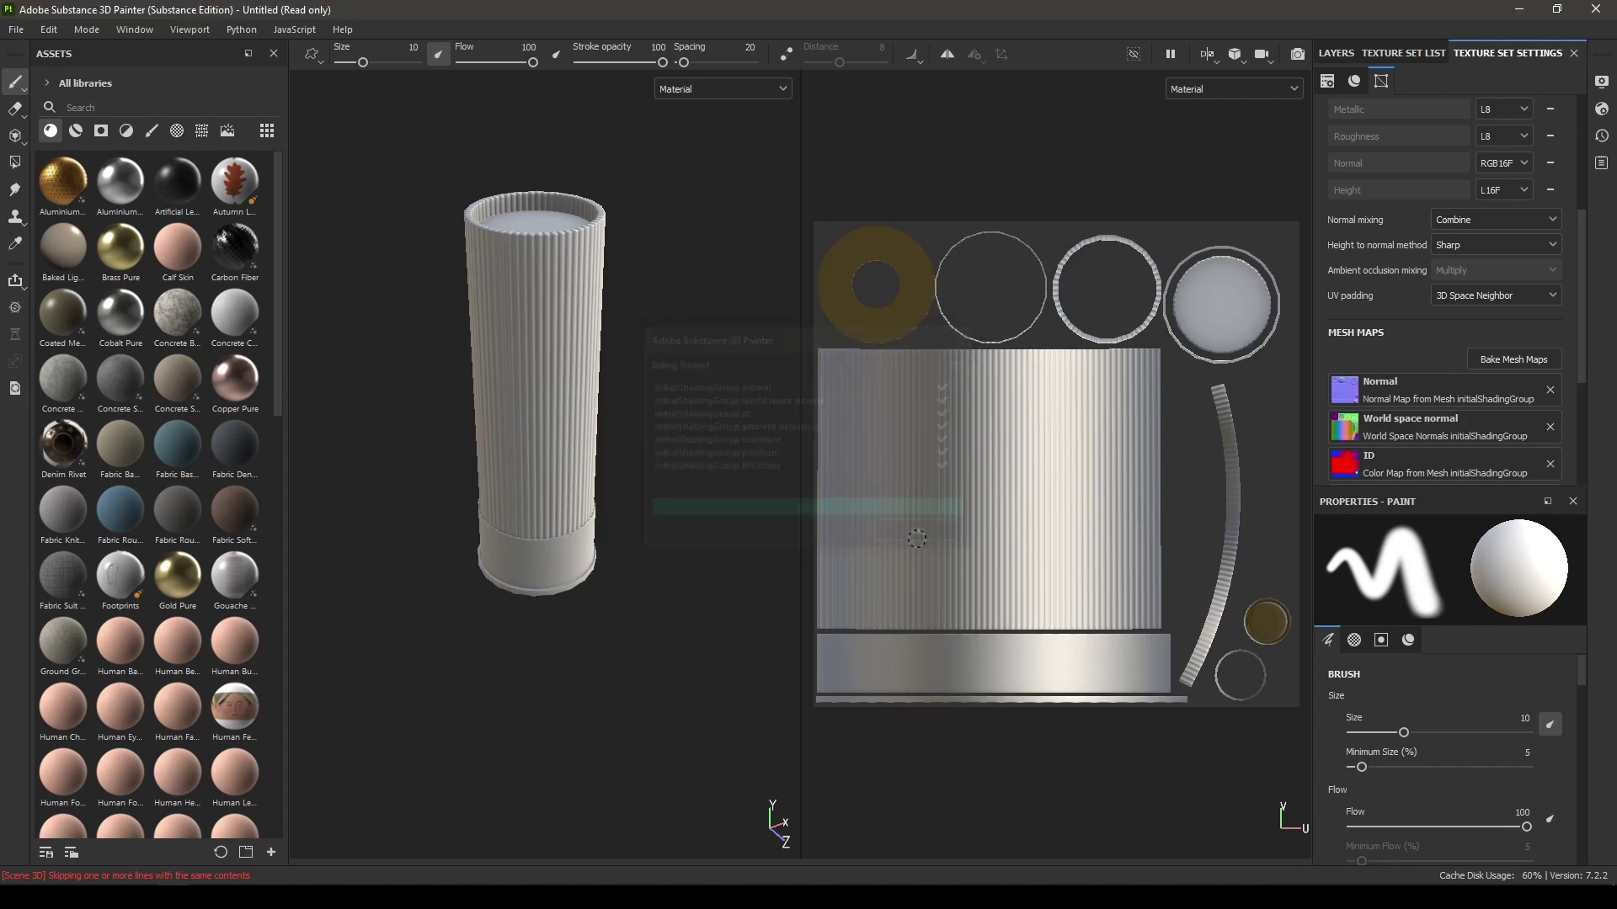
pyautogui.moveTo(539, 388)
pyautogui.keyDown('alt'); pyautogui.mouseDown()
pyautogui.moveTo(469, 318)
pyautogui.moveTo(592, 245)
pyautogui.moveTo(534, 306)
pyautogui.moveTo(533, 480)
pyautogui.moveTo(665, 382)
pyautogui.moveTo(554, 251)
pyautogui.moveTo(589, 325)
pyautogui.moveTo(580, 368)
pyautogui.mouseUp(); pyautogui.keyUp('alt')
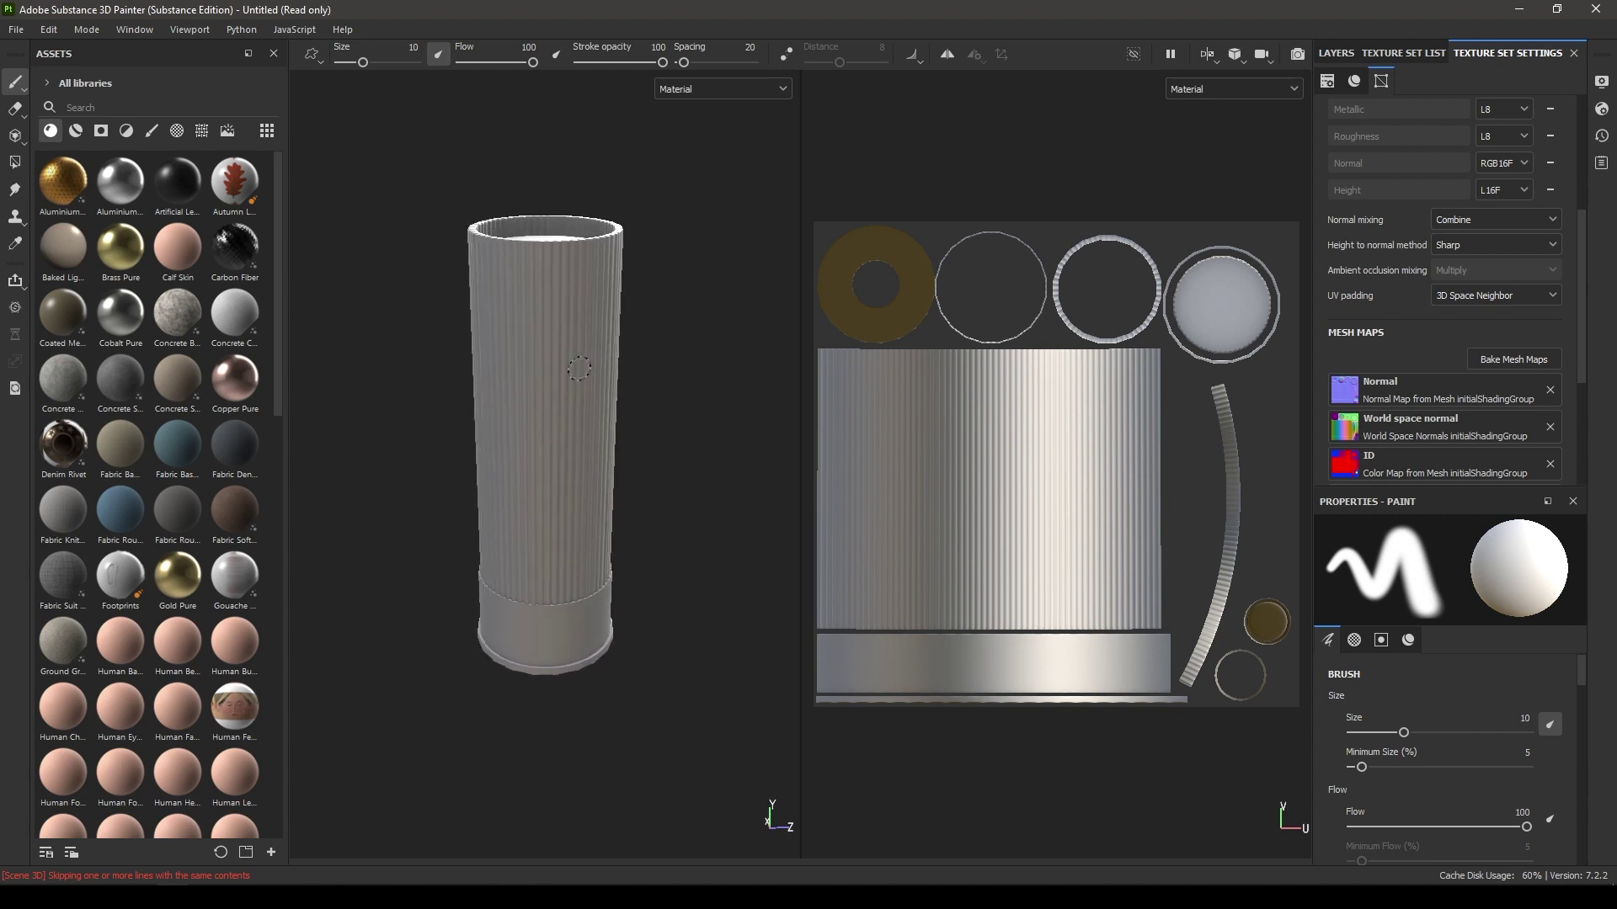
pyautogui.keyDown('shift'); pyautogui.moveTo(616, 371); pyautogui.dragTo(549, 376, button='right'); pyautogui.keyUp('shift')
pyautogui.keyDown('alt'); pyautogui.moveTo(572, 498); pyautogui.dragTo(550, 455); pyautogui.keyUp('alt')
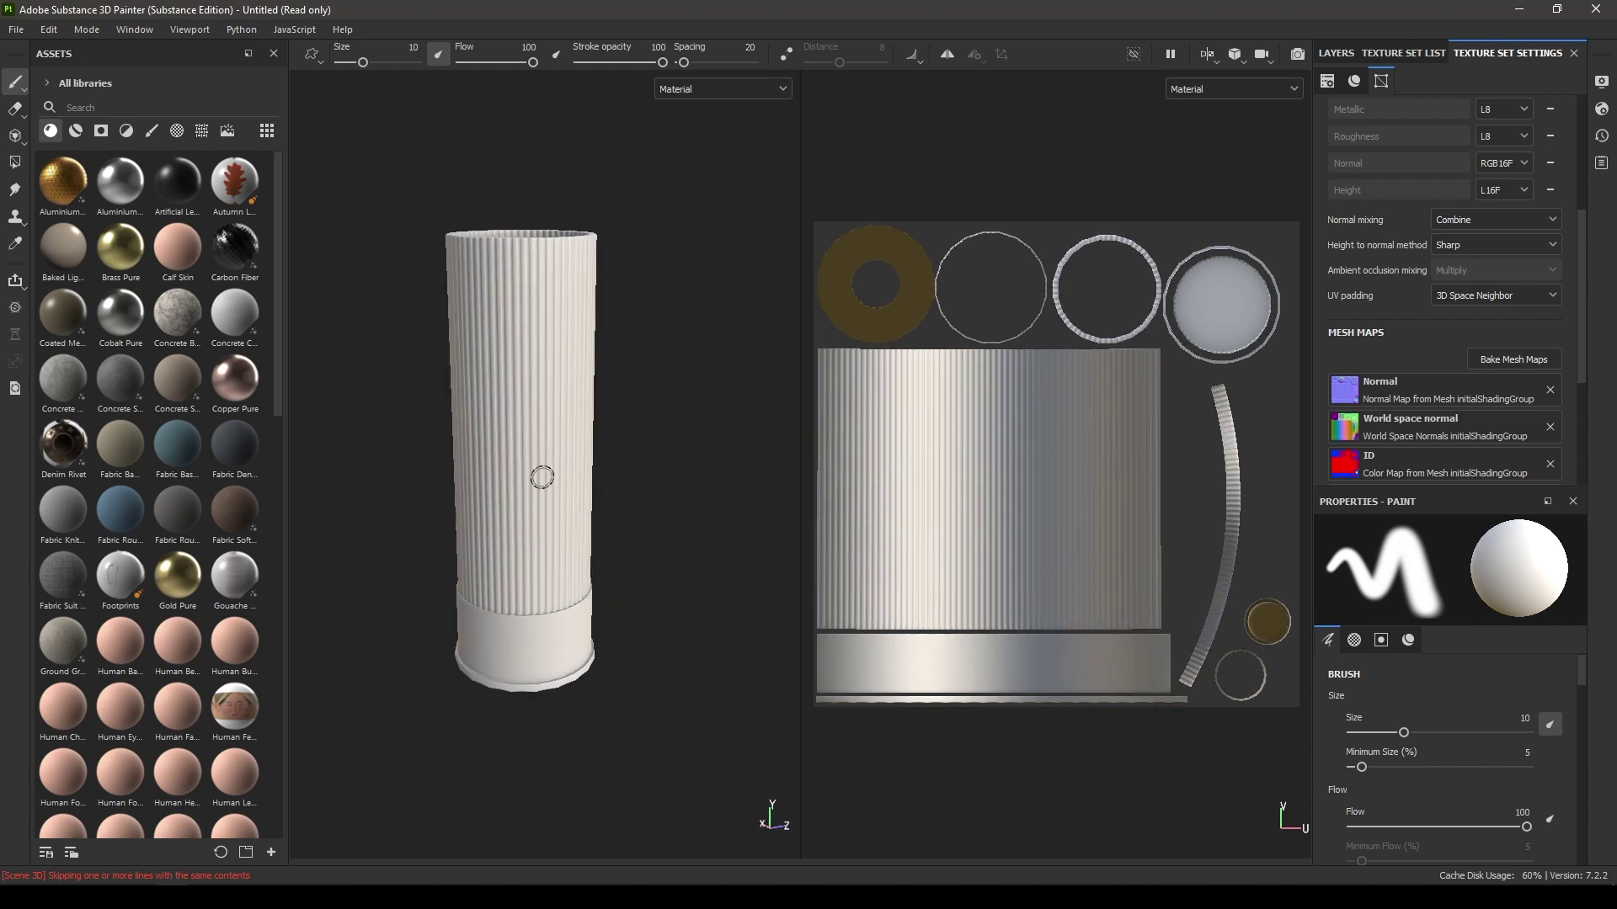
# - Switch to Photoshop and save a copy of the bracketed "27 PELLETS" stencil as a PNG named Stencil_1 in the images folder
pyautogui.click(173, 855)
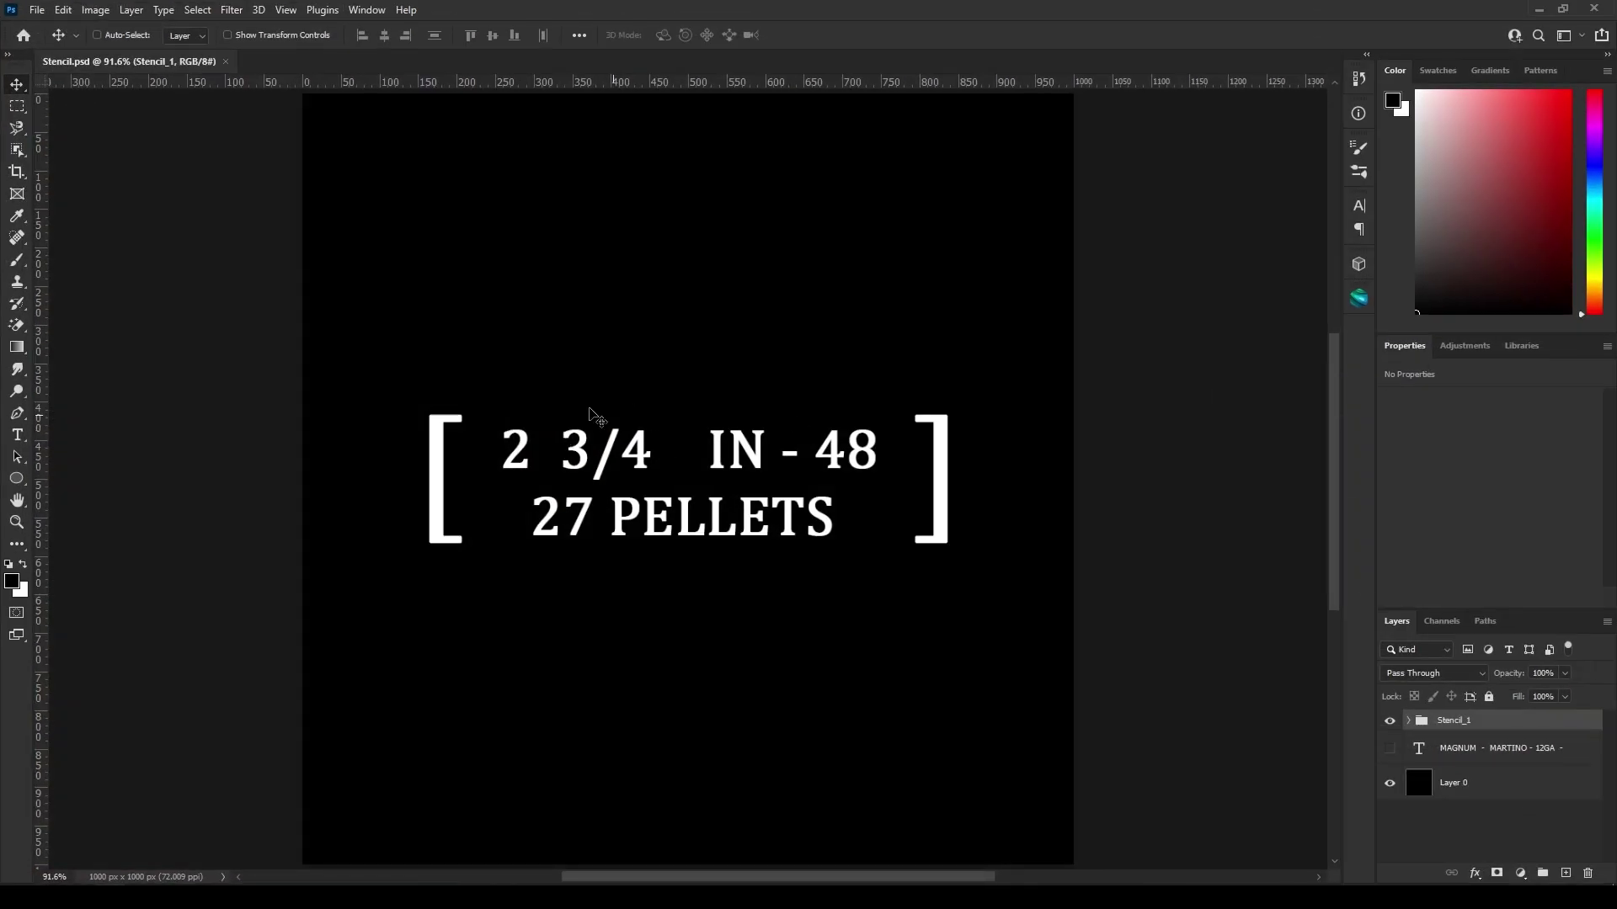
pyautogui.keyDown('alt'); pyautogui.scroll(-1, 488, 409); pyautogui.keyUp('alt')
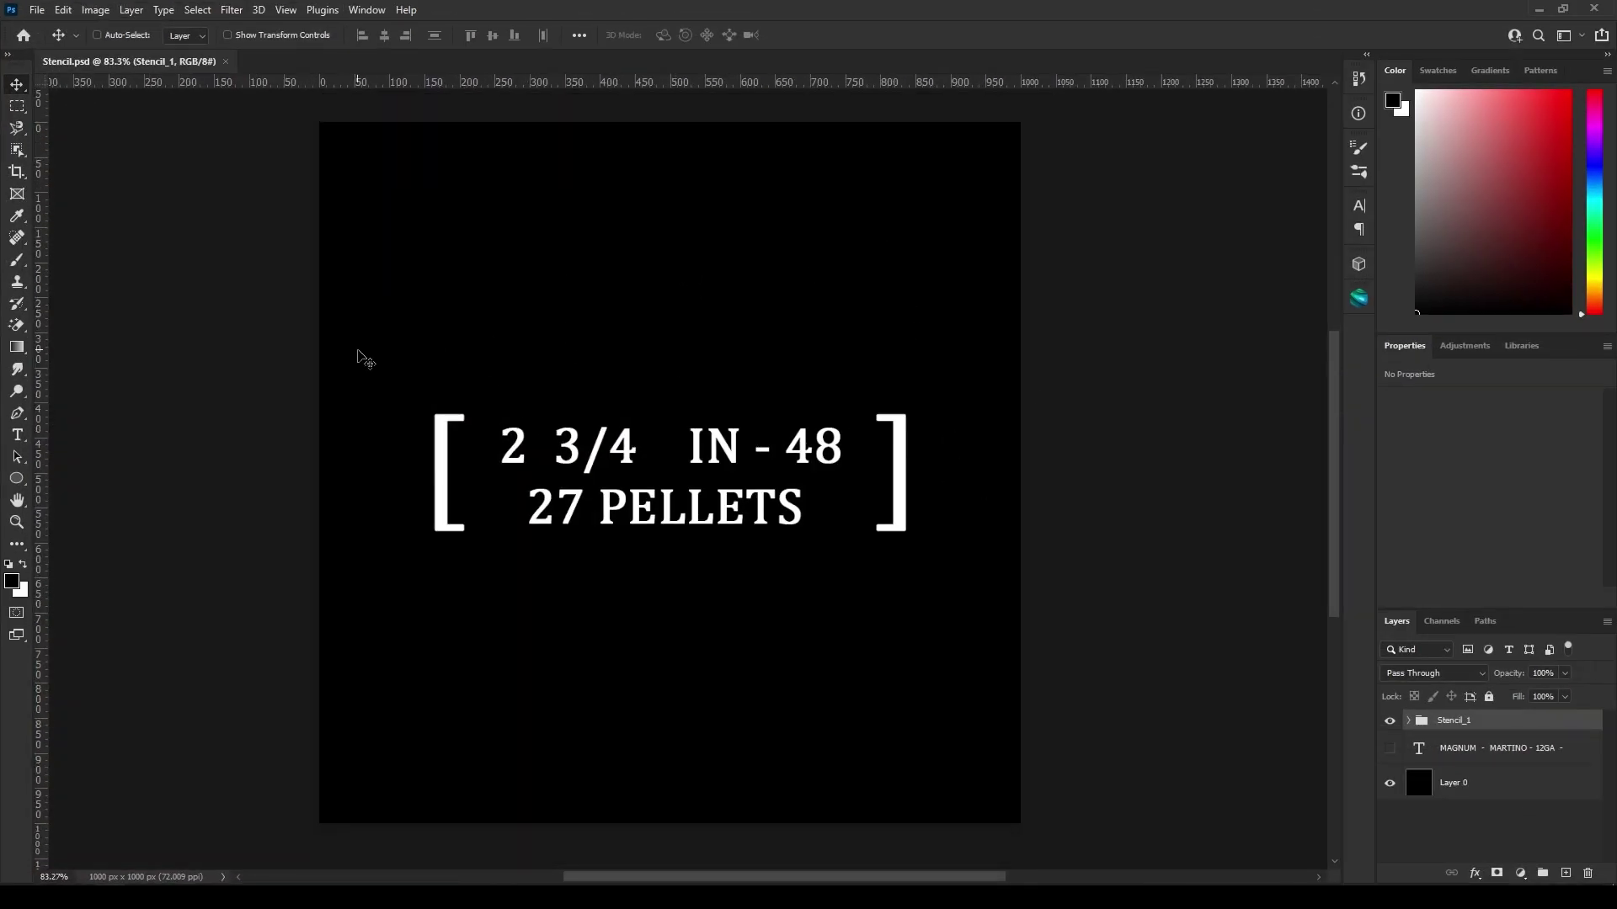
pyautogui.moveTo(435, 318); pyautogui.dragTo(457, 313)
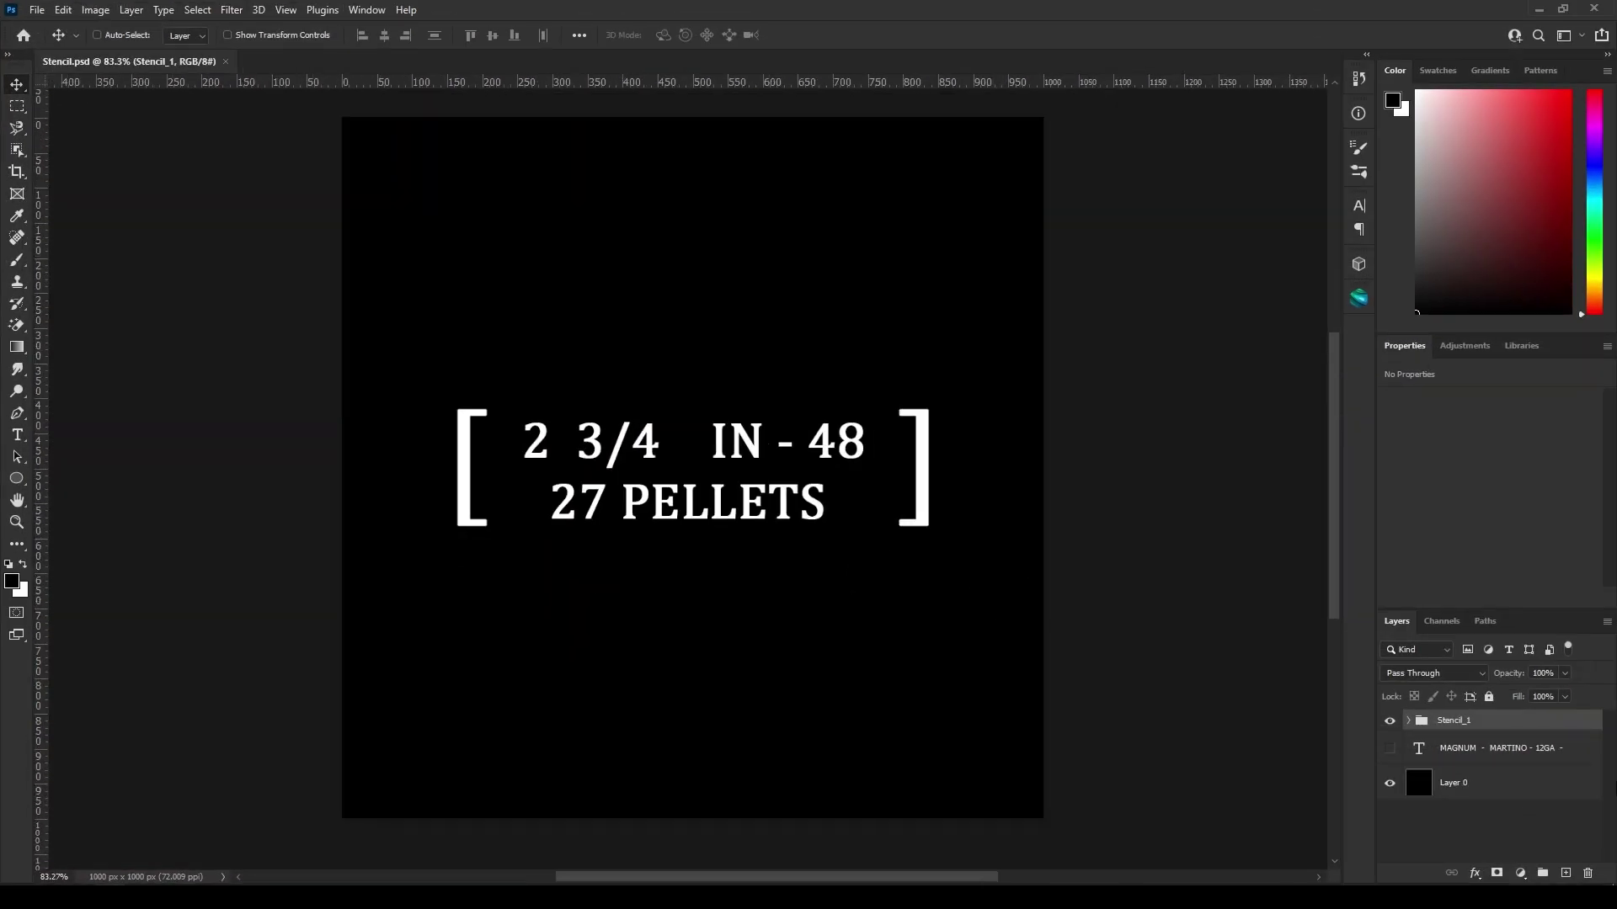
pyautogui.keyDown('alt'); pyautogui.scroll(1, 893, 601); pyautogui.keyUp('alt')
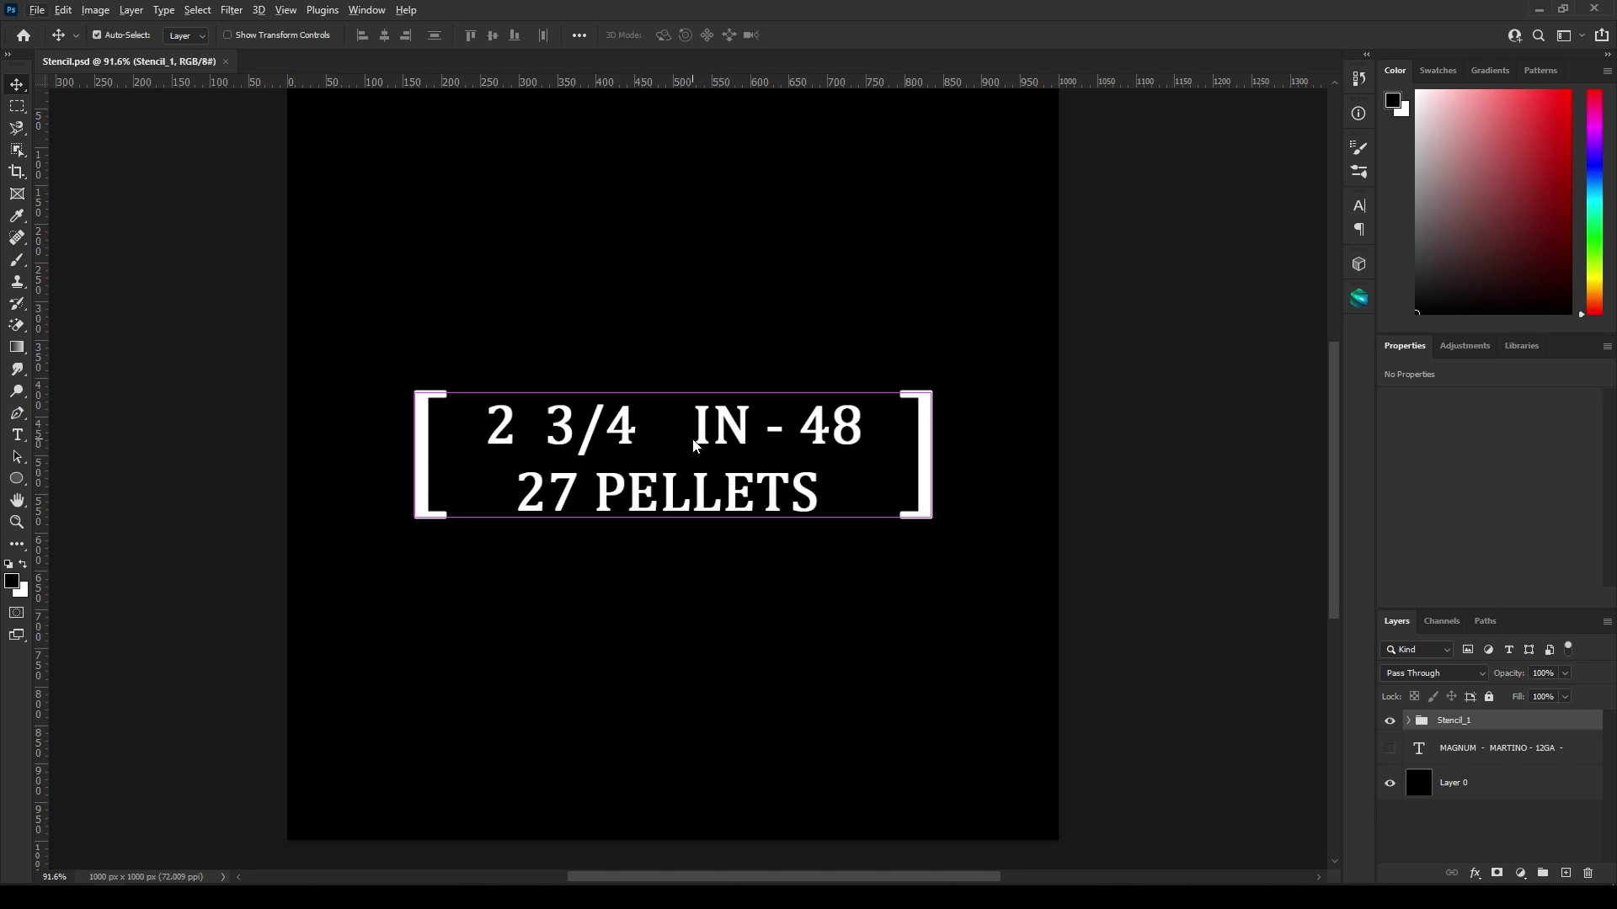
pyautogui.hotkey('ctrl', 'shift', 's')
pyautogui.click(1351, 583)
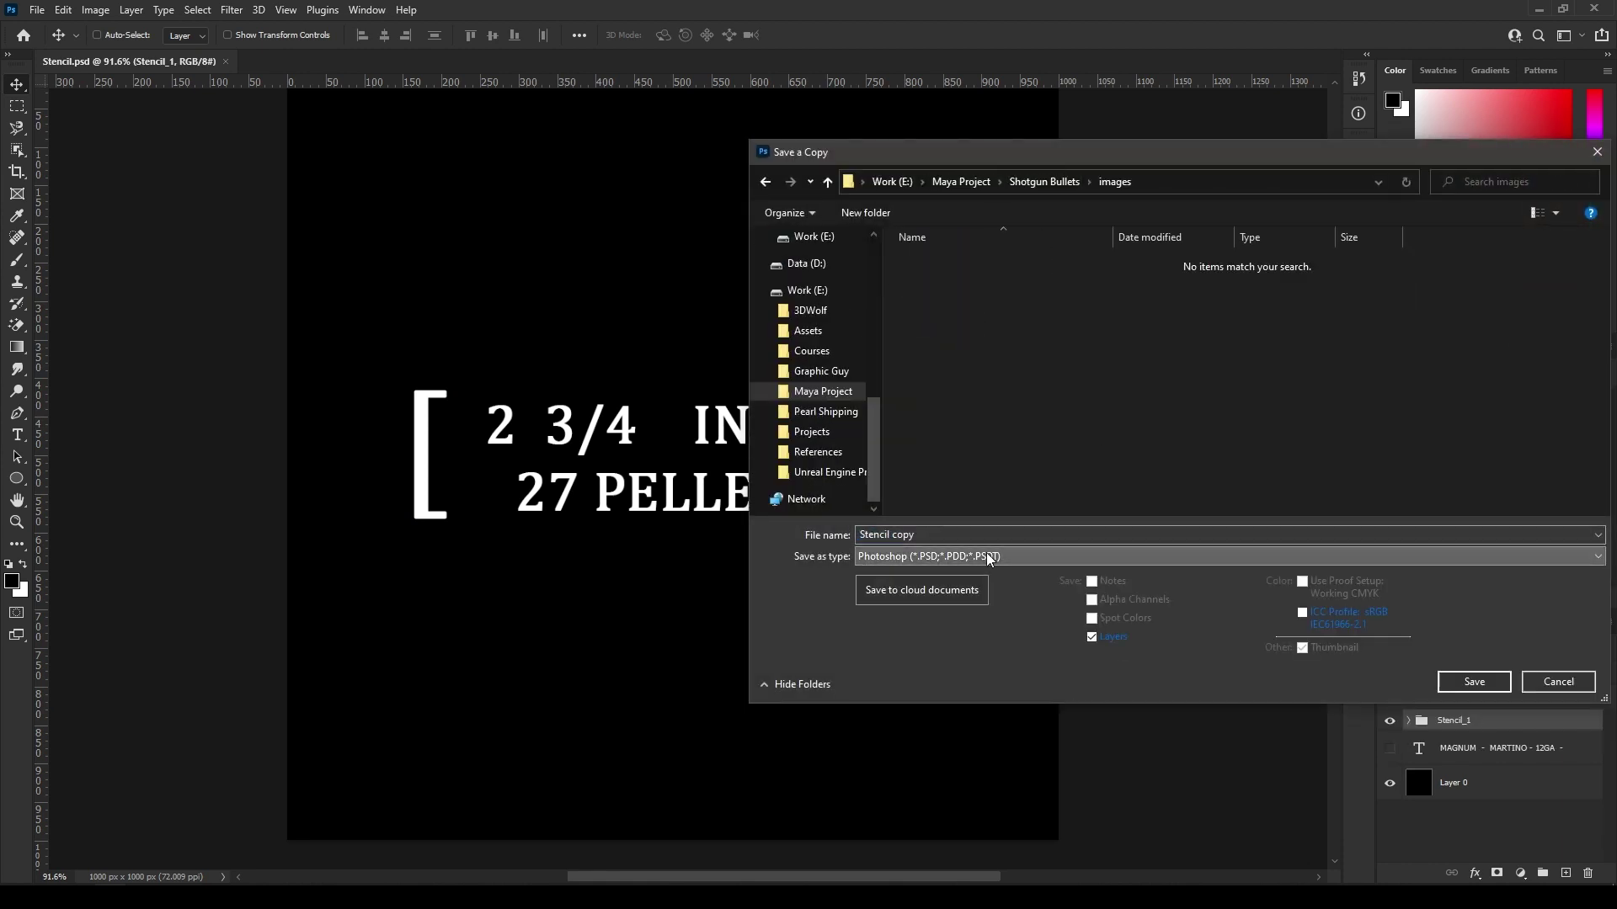
pyautogui.click(987, 553)
pyautogui.scroll(-4, 987, 552)
pyautogui.click(987, 552)
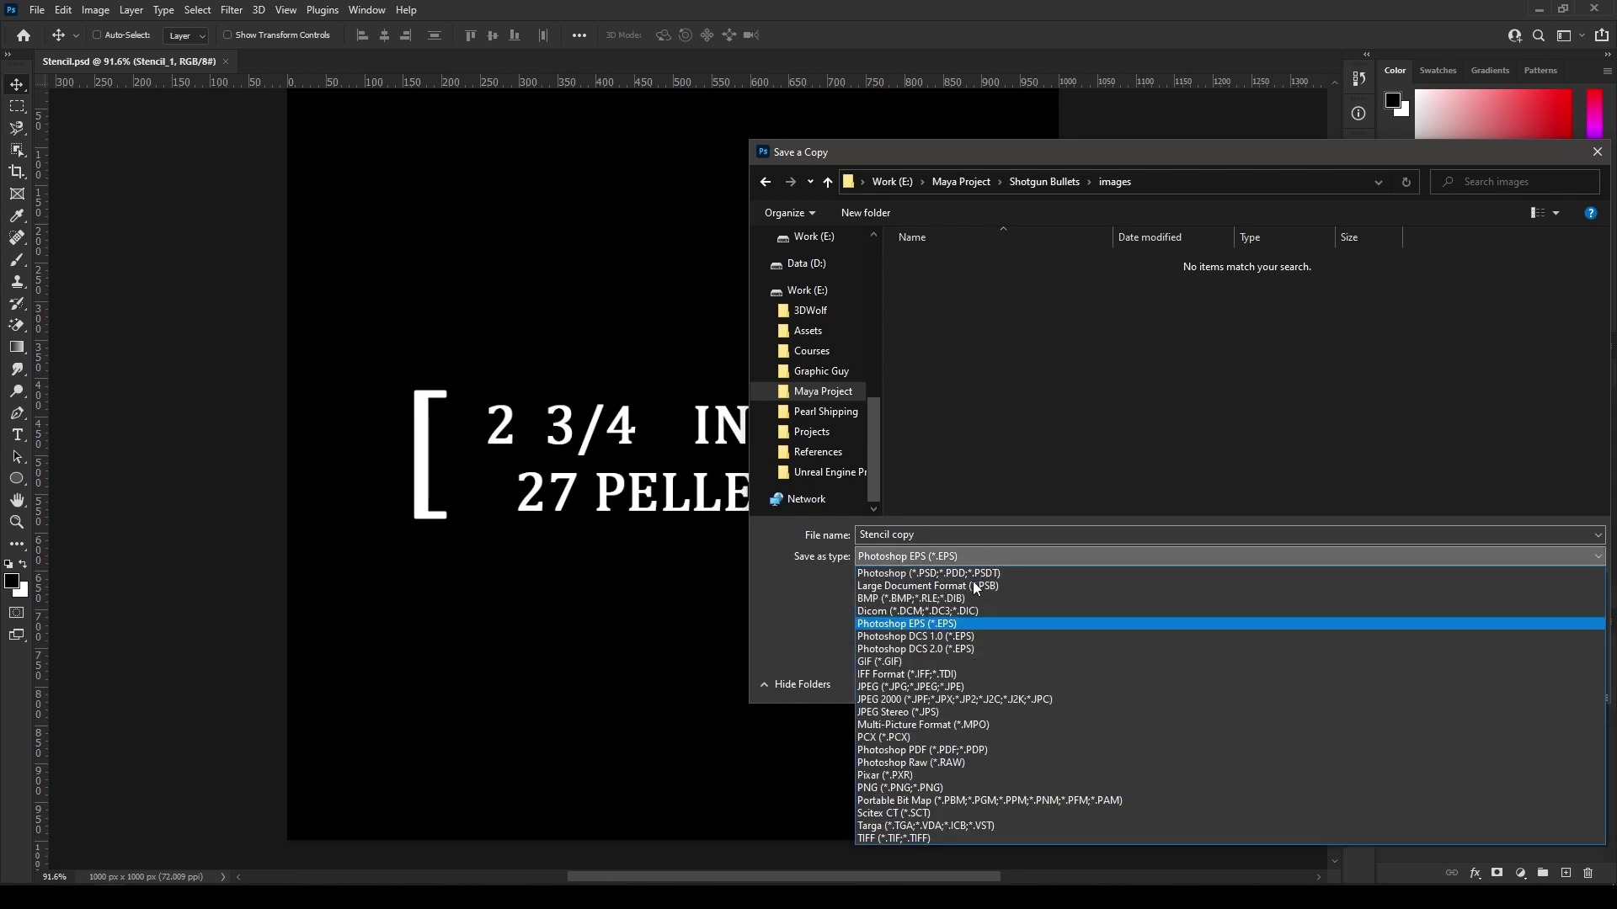
pyautogui.click(932, 787)
pyautogui.click(909, 536)
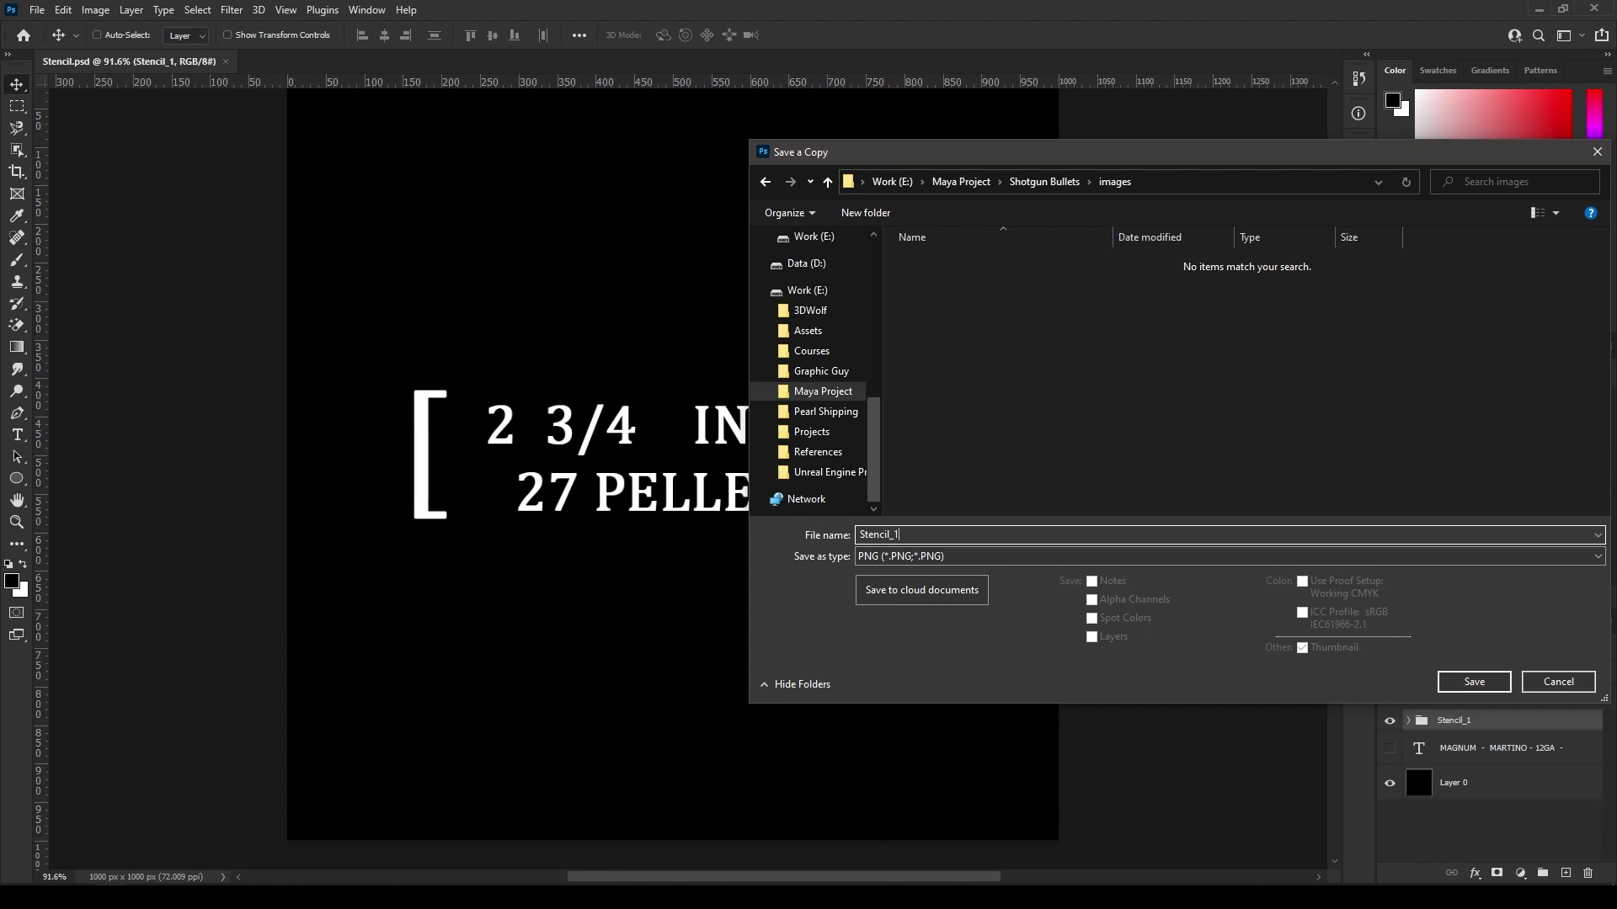
pyautogui.press('Return')
pyautogui.click(904, 268)
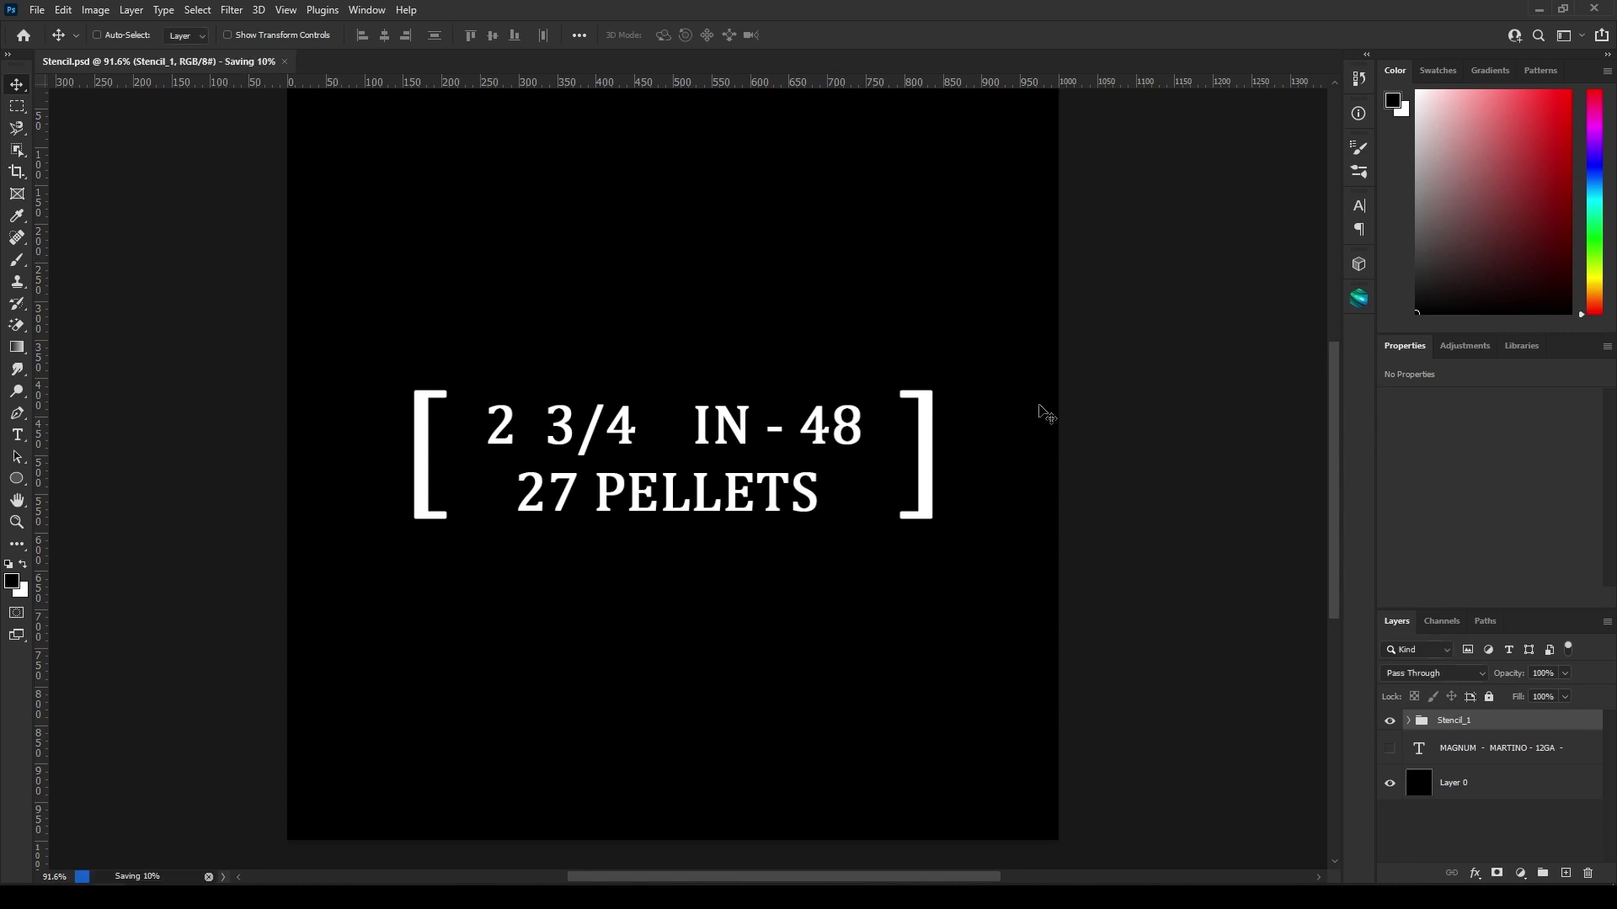
# - Hide the Stencil_1 group and show the circular MAGNUM 12GA text layer
pyautogui.click(1390, 721)
pyautogui.click(1390, 749)
pyautogui.keyDown('alt'); pyautogui.scroll(-2, 733, 570); pyautogui.keyUp('alt')
pyautogui.keyDown('alt'); pyautogui.scroll(2, 733, 571); pyautogui.keyUp('alt')
pyautogui.keyDown('alt'); pyautogui.scroll(-1, 594, 480); pyautogui.keyUp('alt')
pyautogui.keyDown('alt'); pyautogui.scroll(-1, 624, 491); pyautogui.keyUp('alt')
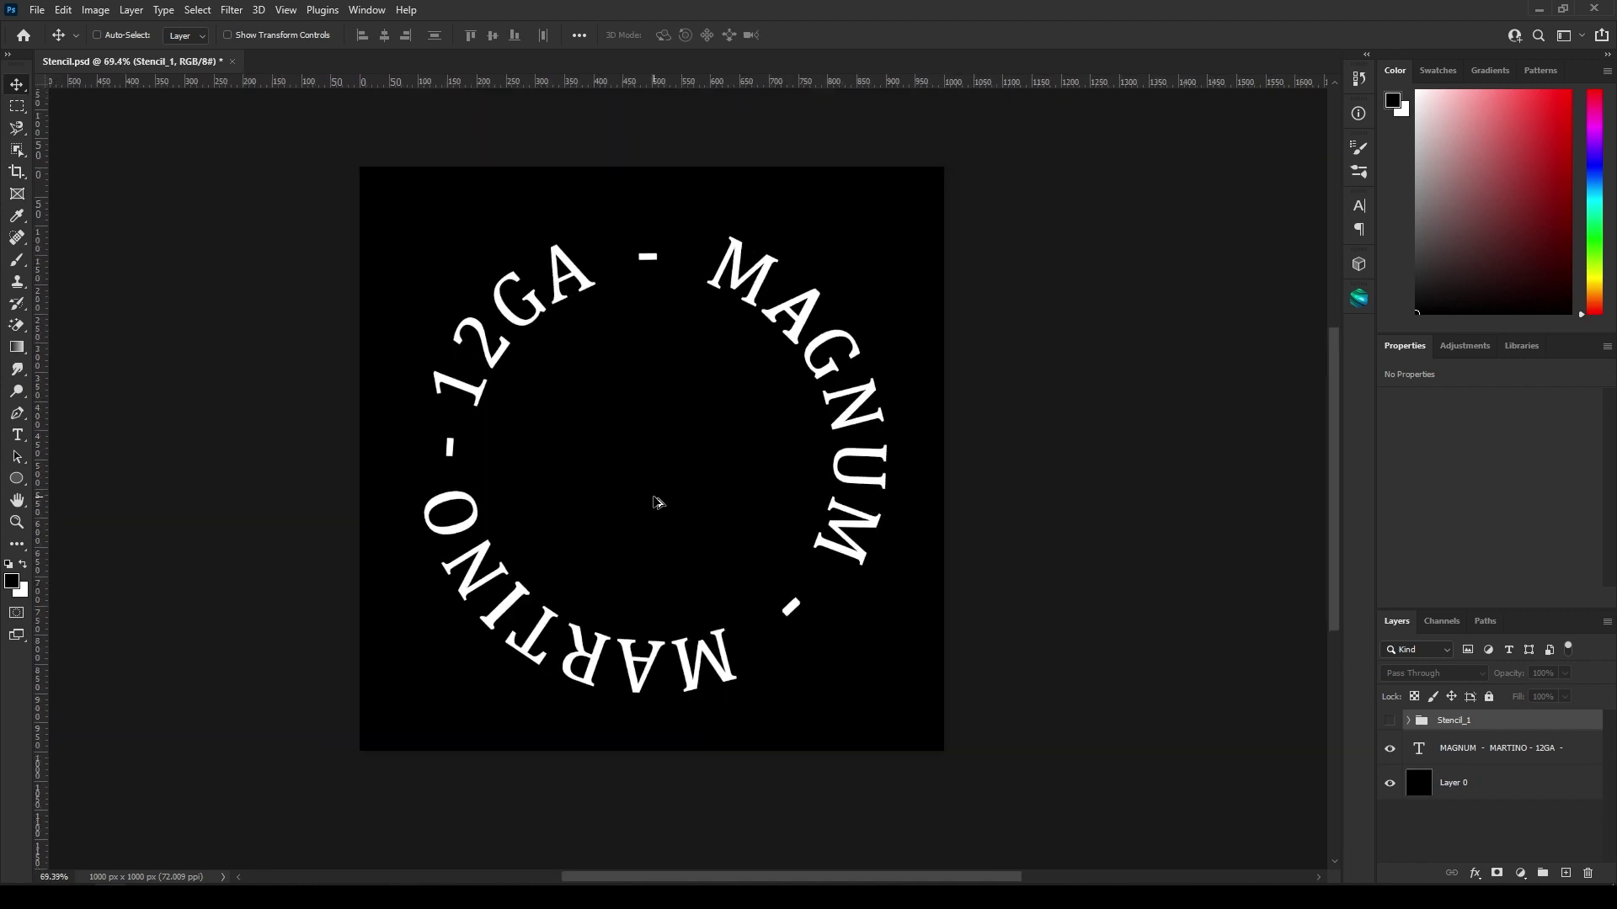
pyautogui.keyDown('alt'); pyautogui.scroll(2, 656, 502); pyautogui.keyUp('alt')
pyautogui.keyDown('alt'); pyautogui.scroll(-1, 744, 538); pyautogui.keyUp('alt')
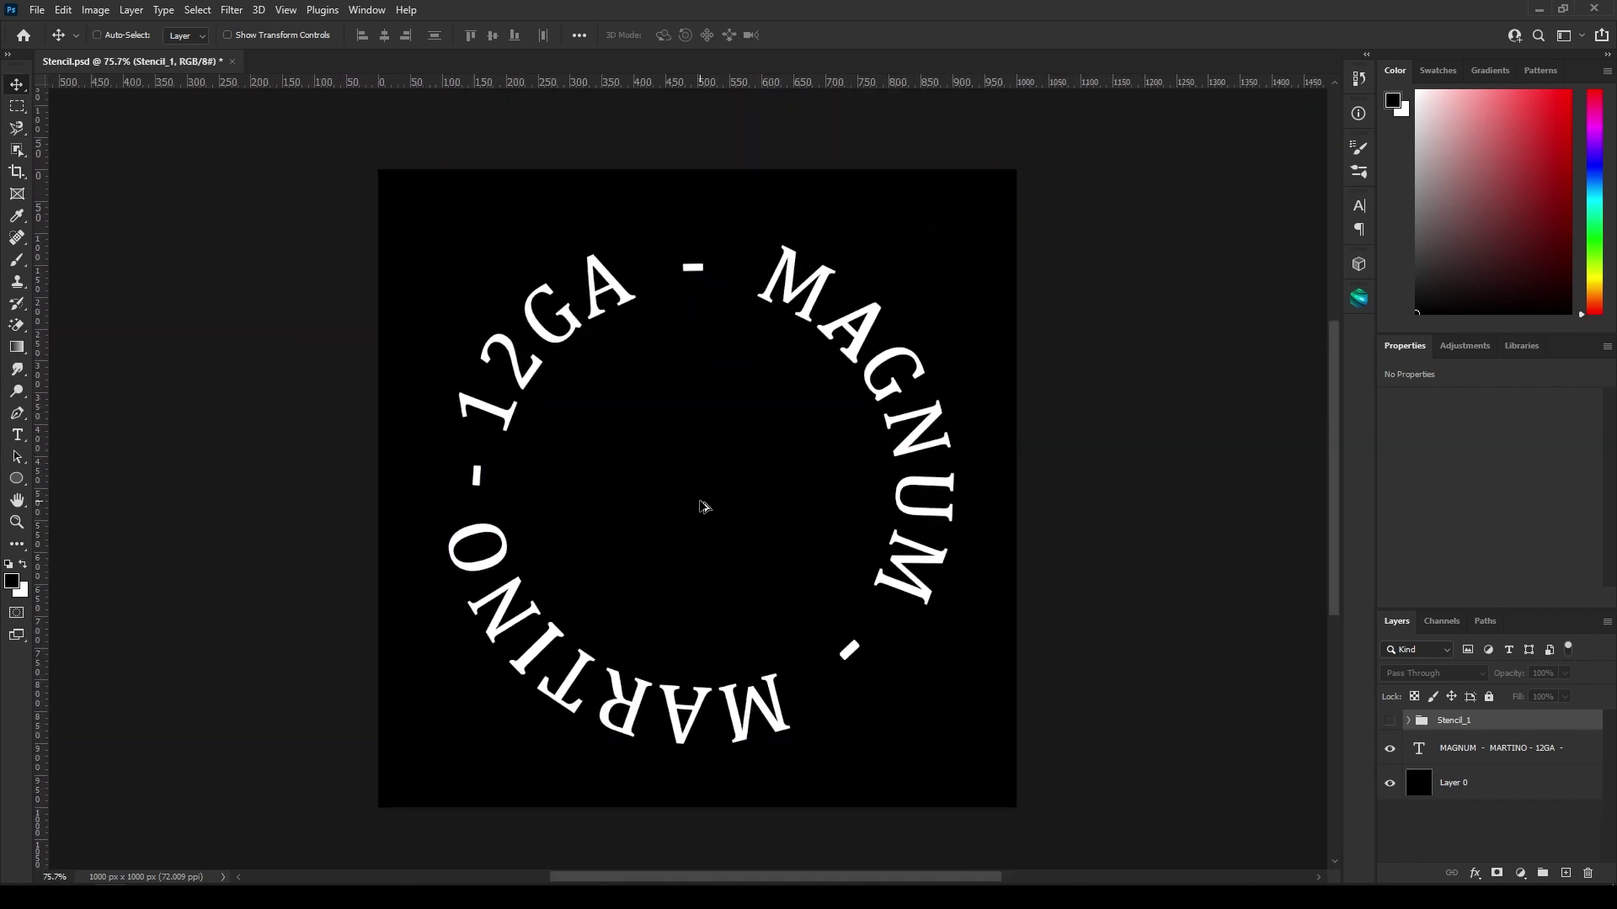
pyautogui.keyDown('alt'); pyautogui.scroll(1, 620, 455); pyautogui.keyUp('alt')
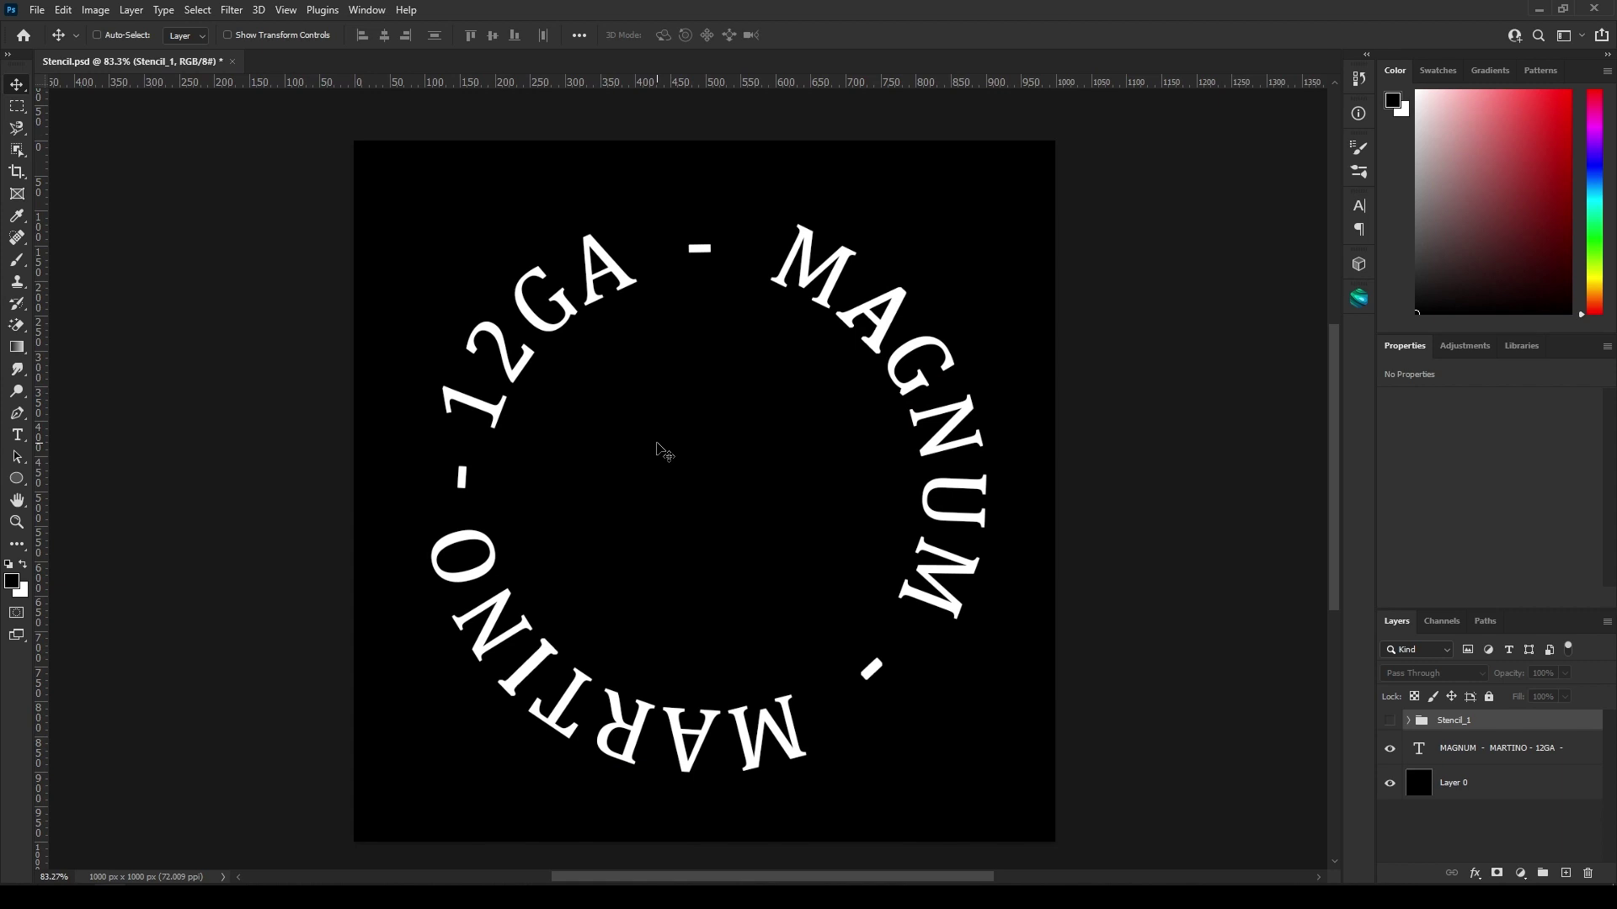
# - Hide the circular text layer and draw an ellipse shape about 670 by 670 px near the middle of the canvas
pyautogui.click(1391, 748)
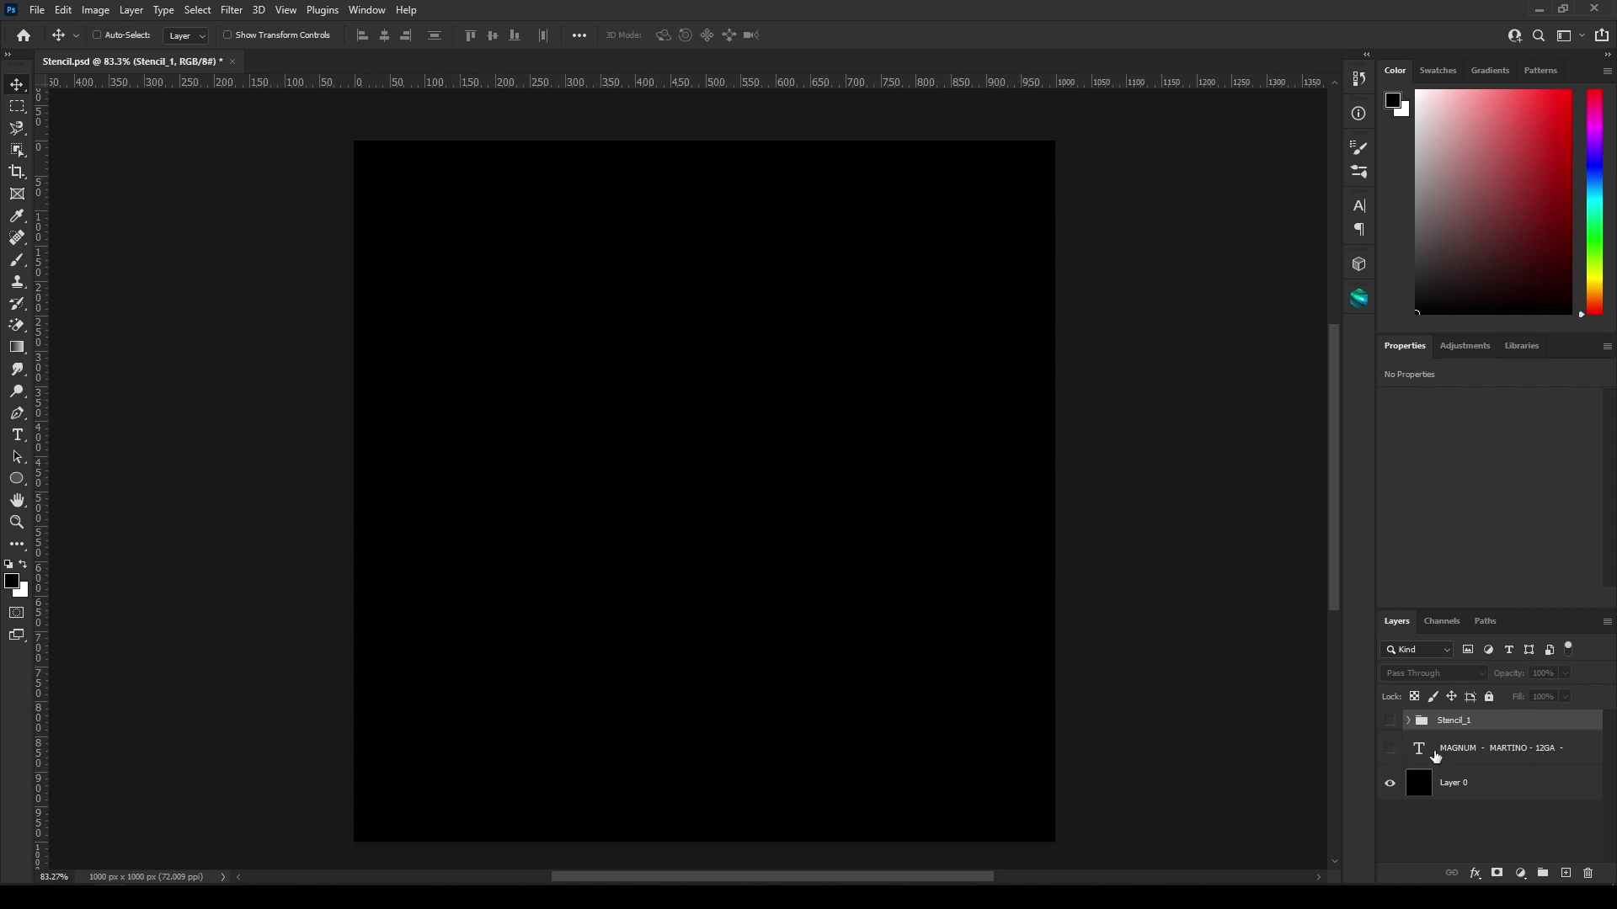
pyautogui.click(1419, 751)
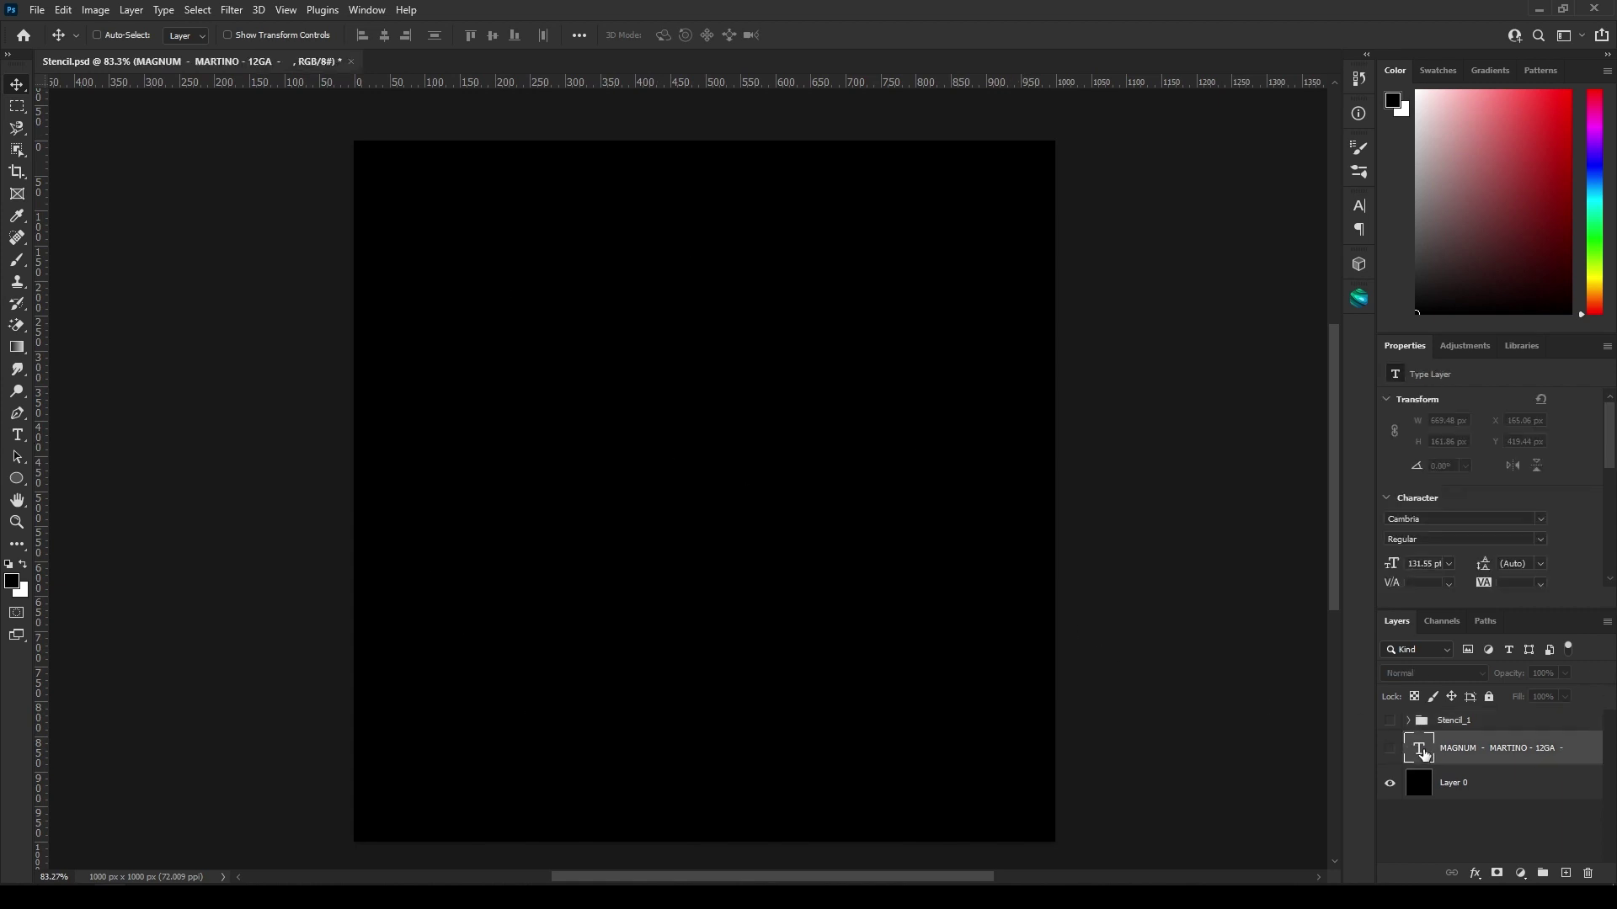
pyautogui.rightClick(17, 478)
pyautogui.click(100, 499)
pyautogui.moveTo(660, 447); pyautogui.dragTo(969, 734)
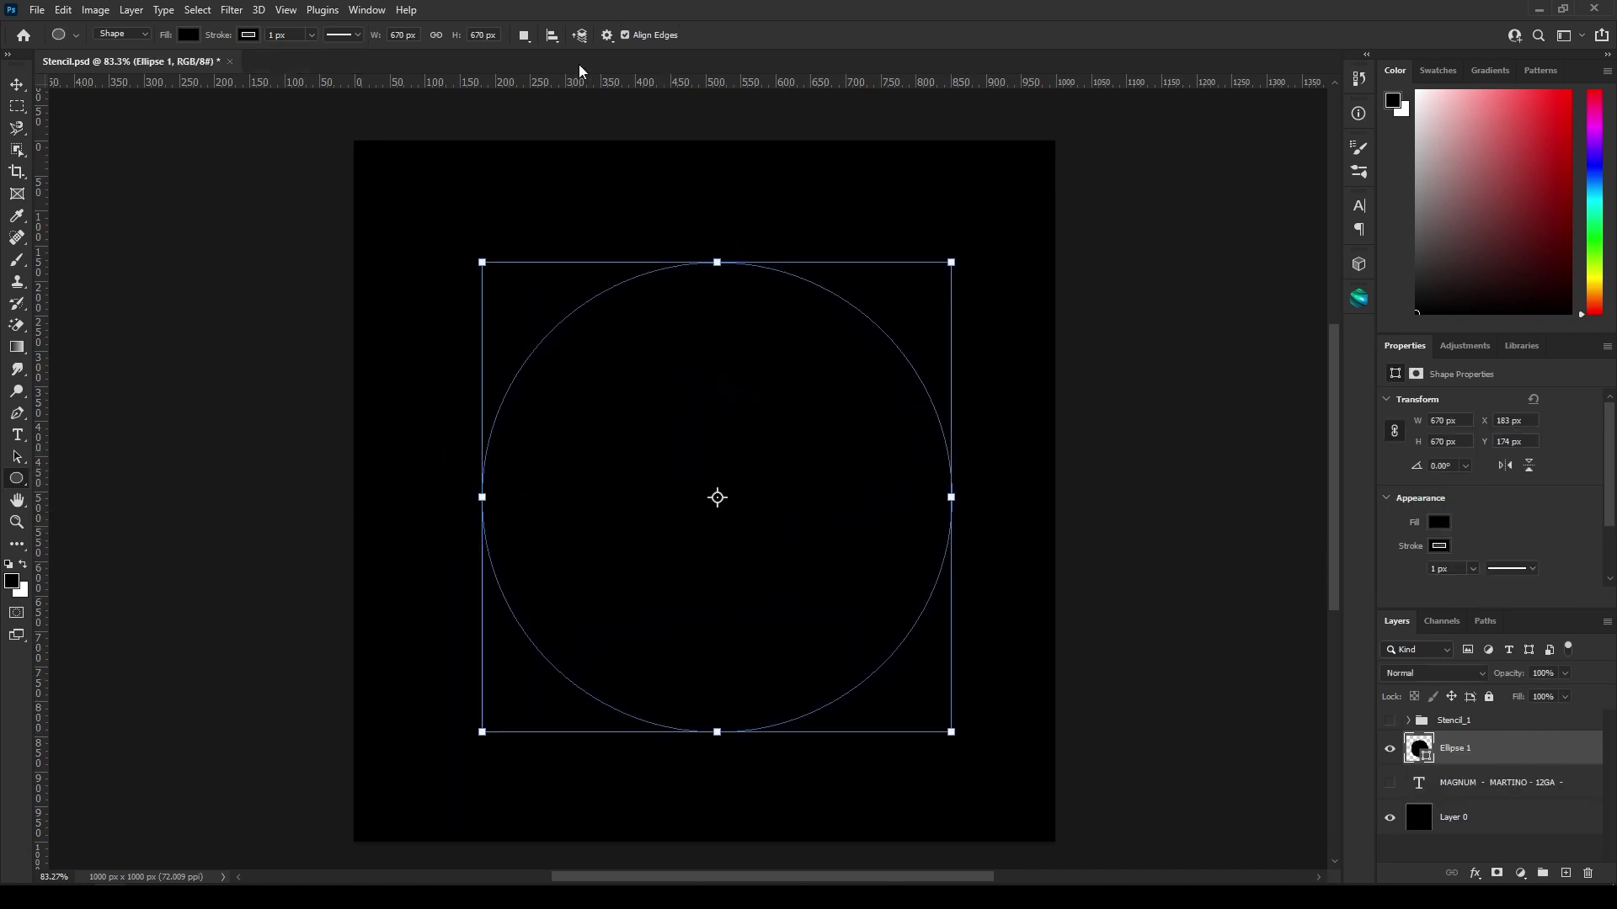
# - Give the new circle a white stroke and no fill
pyautogui.click(1440, 546)
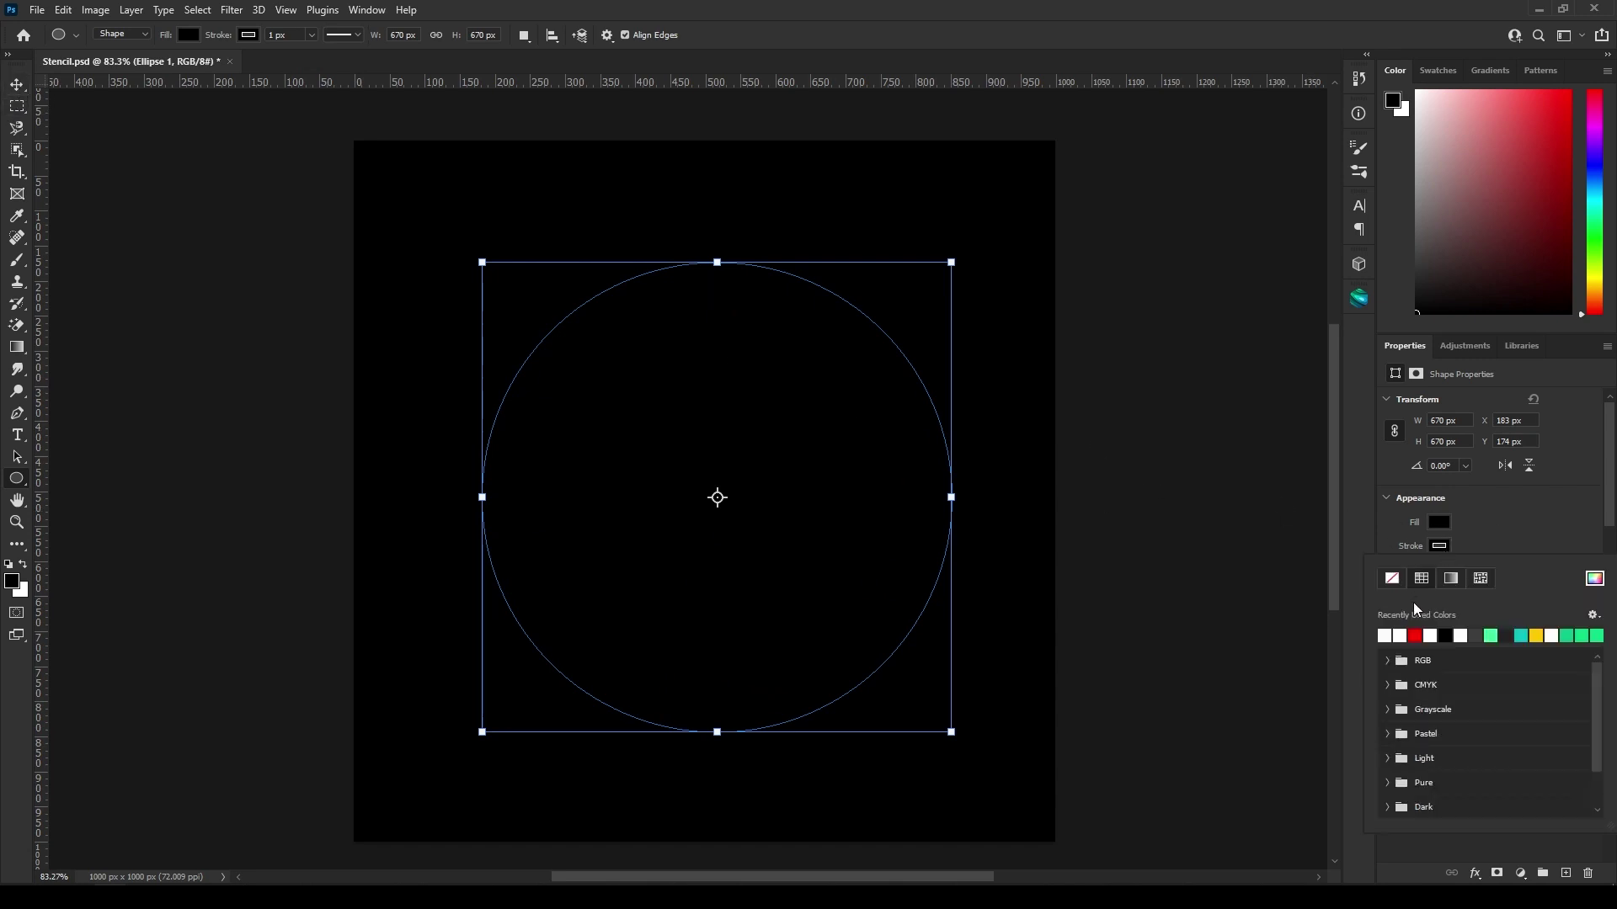
pyautogui.click(1386, 636)
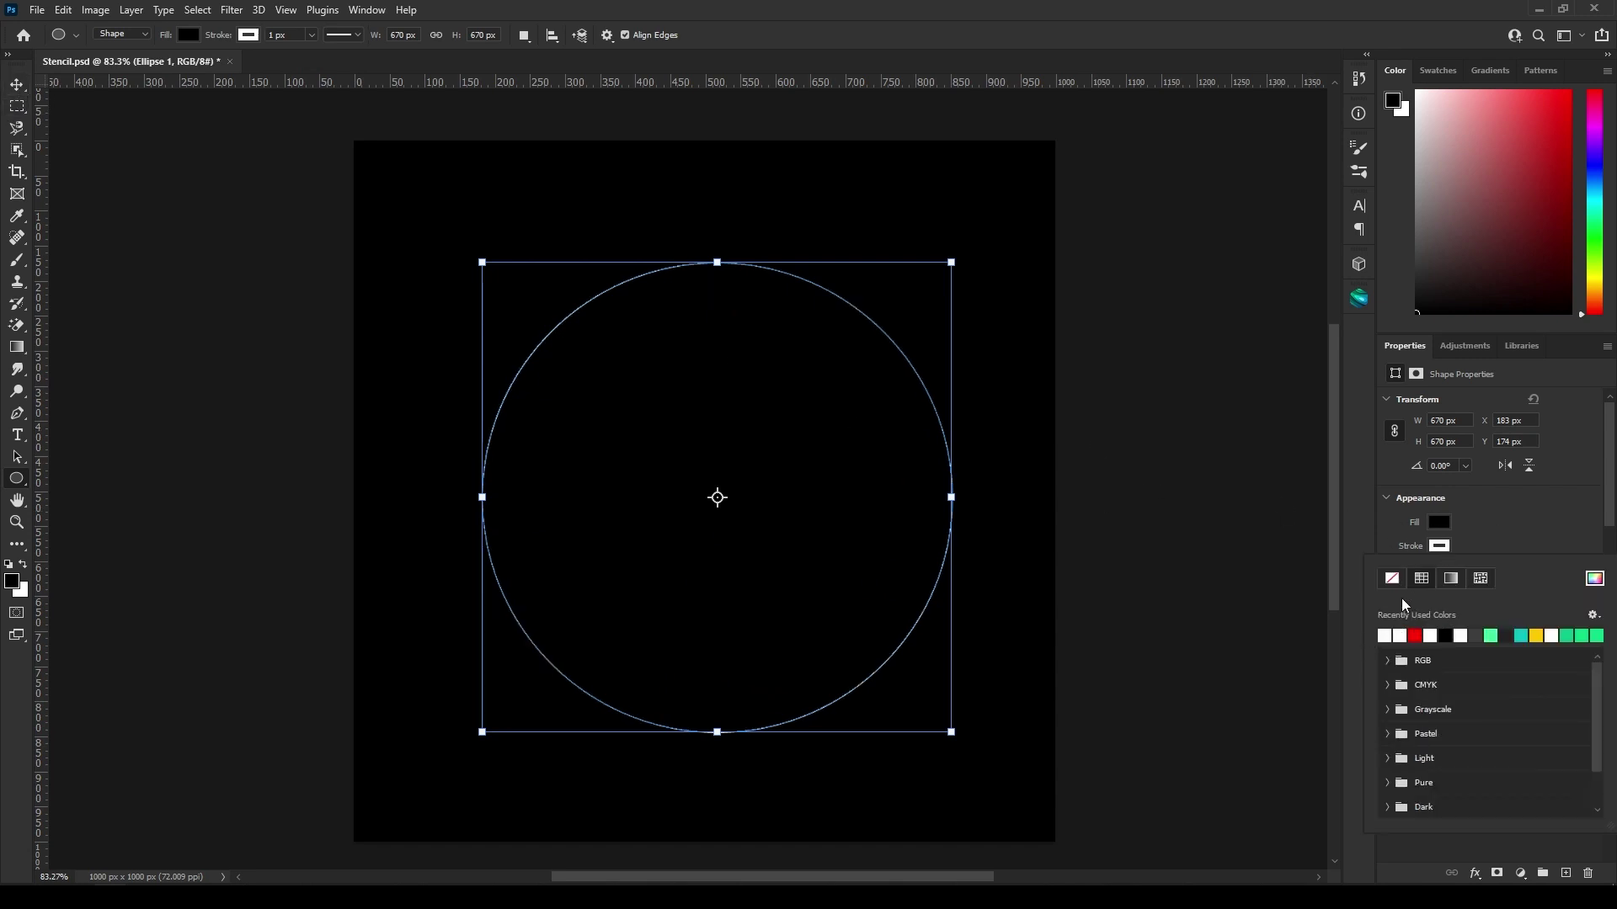
pyautogui.click(1441, 523)
pyautogui.click(1392, 555)
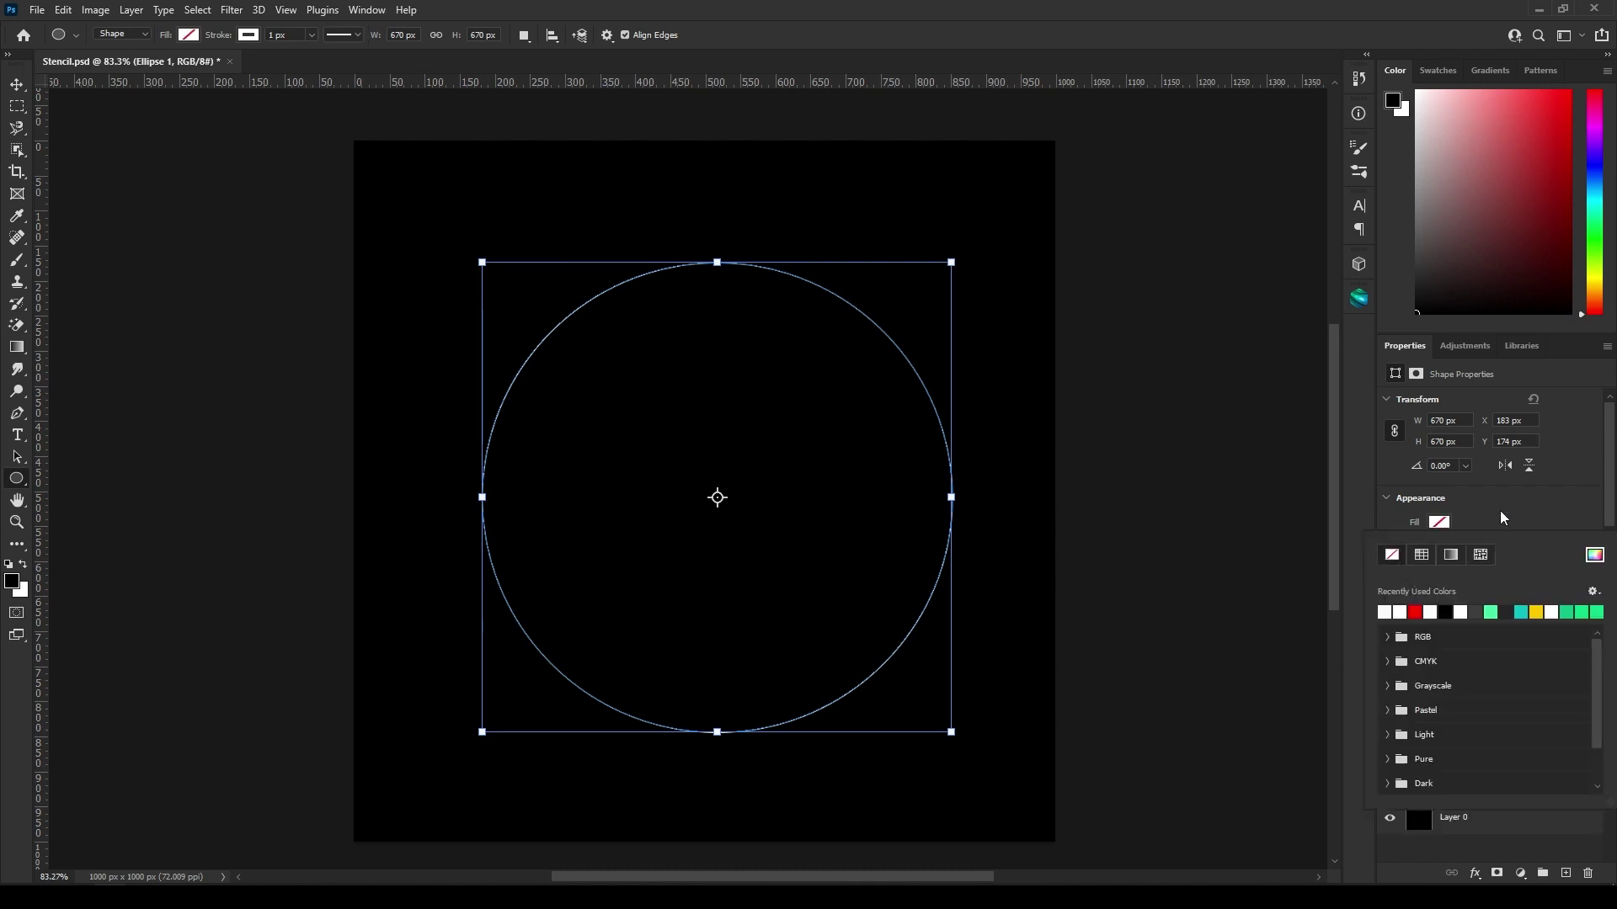
# - Center the ellipse vertically and horizontally on the canvas, then clear the selection
pyautogui.click(1499, 510)
pyautogui.click(16, 86)
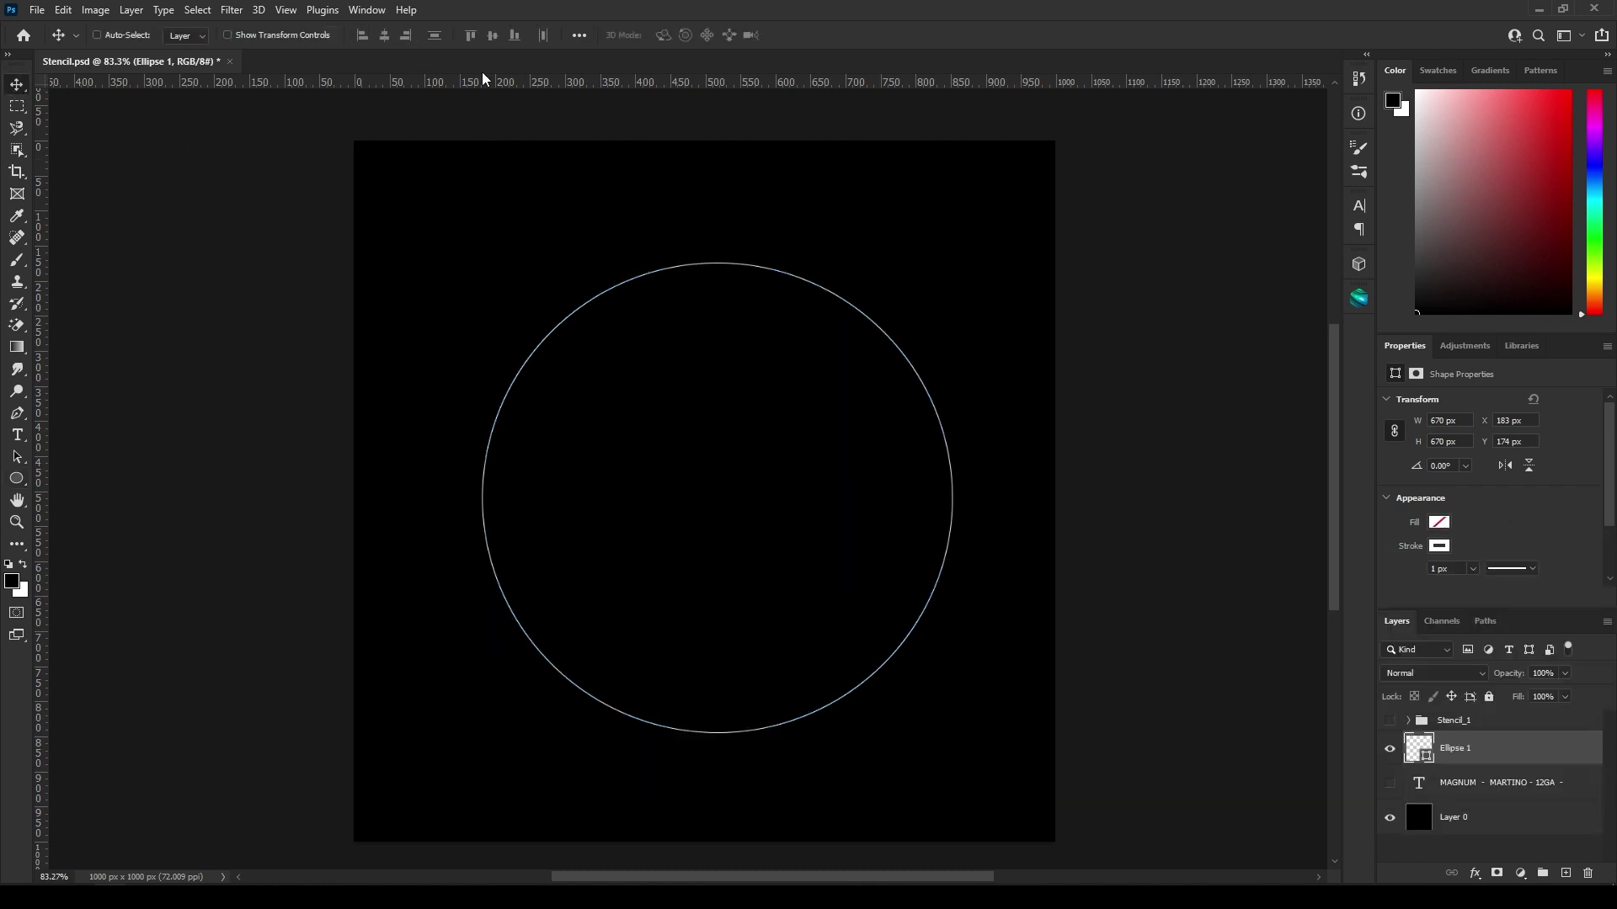
pyautogui.hotkey('ctrl', 'a')
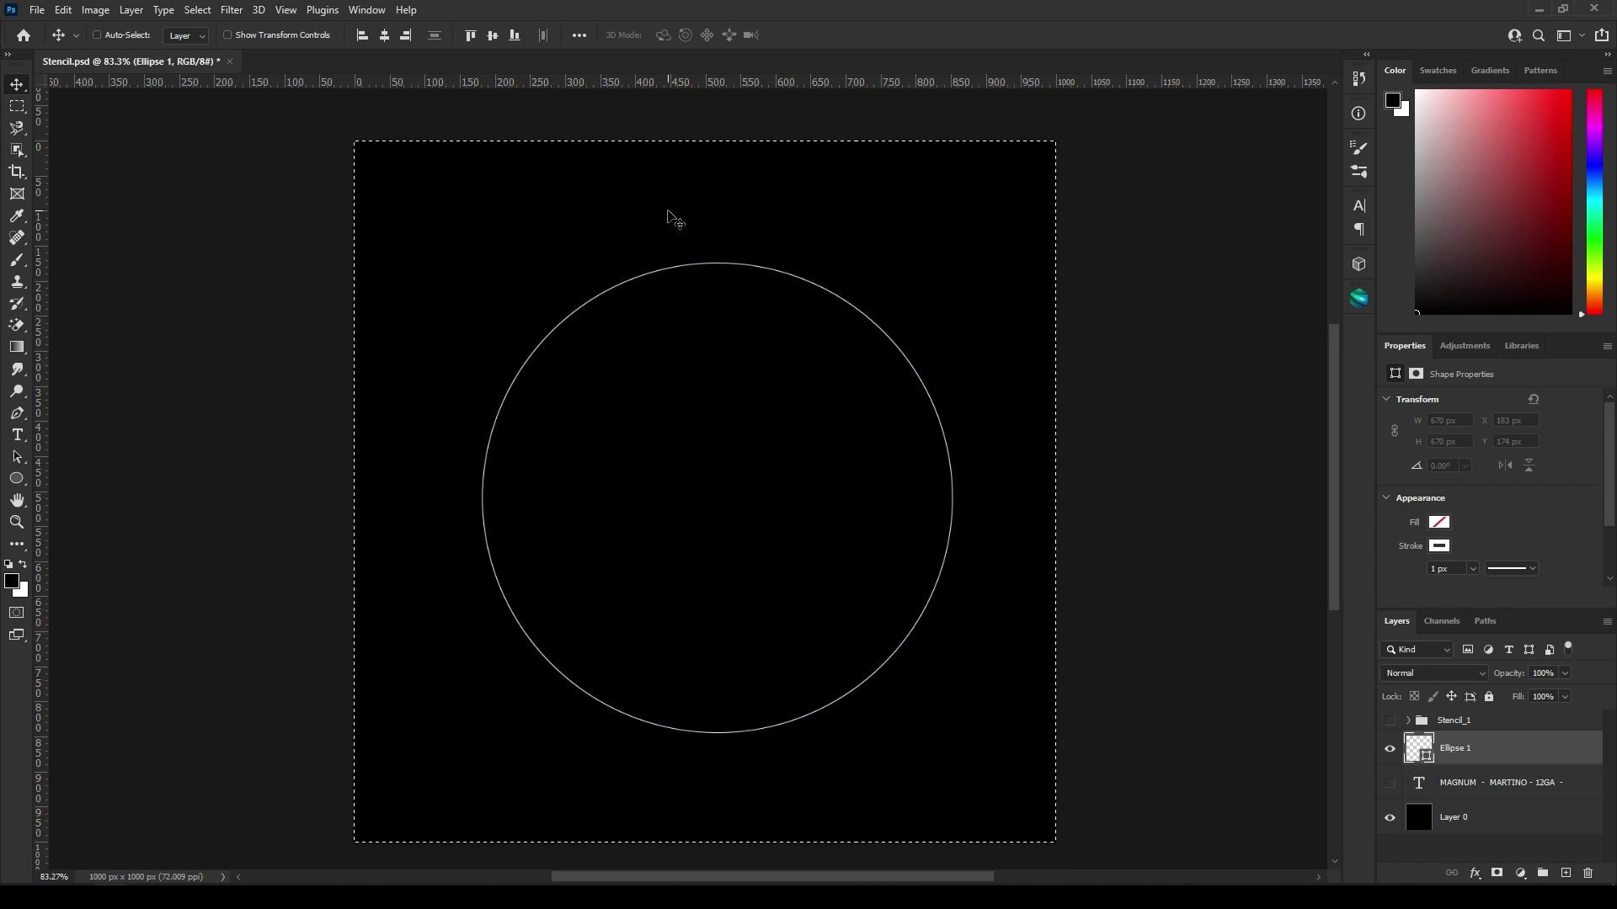
pyautogui.click(494, 36)
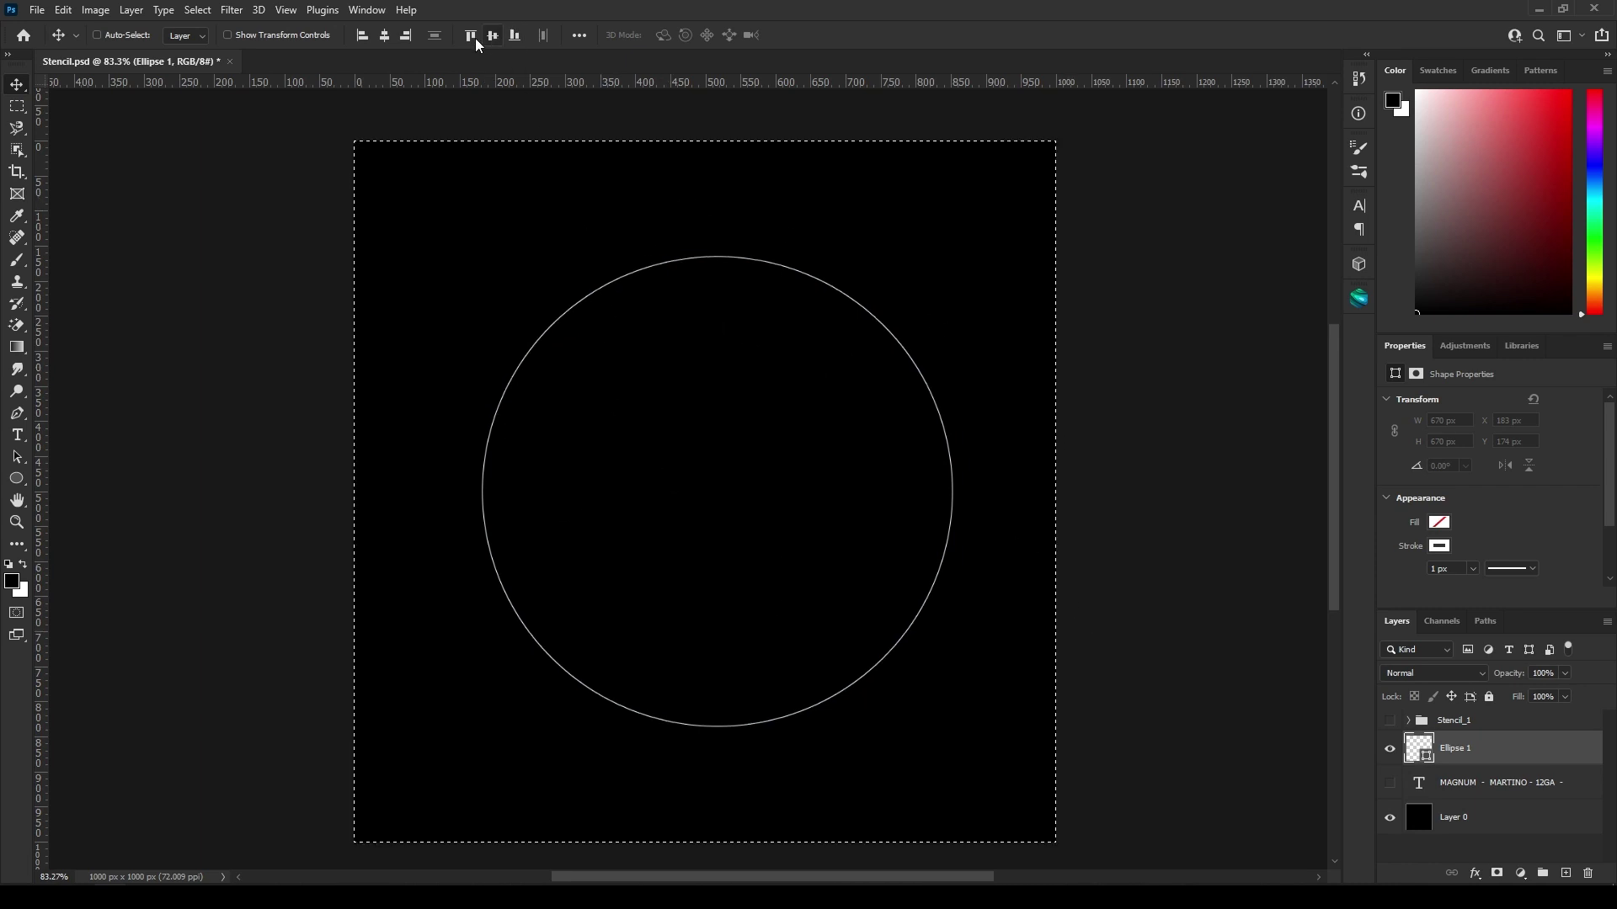
pyautogui.click(384, 35)
pyautogui.hotkey('ctrl', 'd')
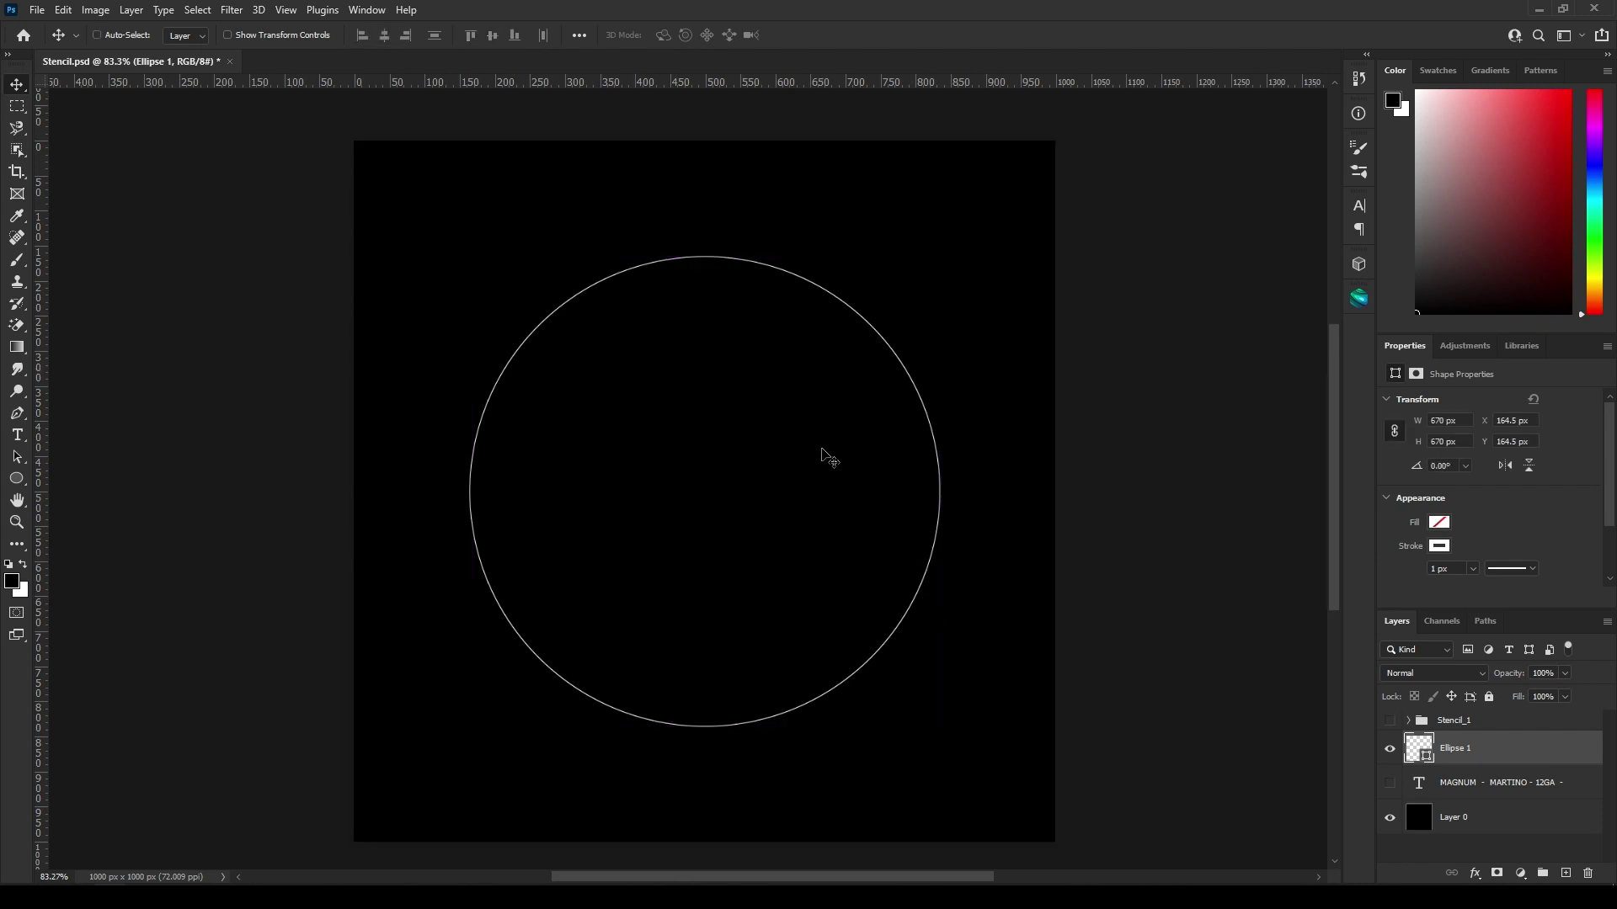
pyautogui.press('t')
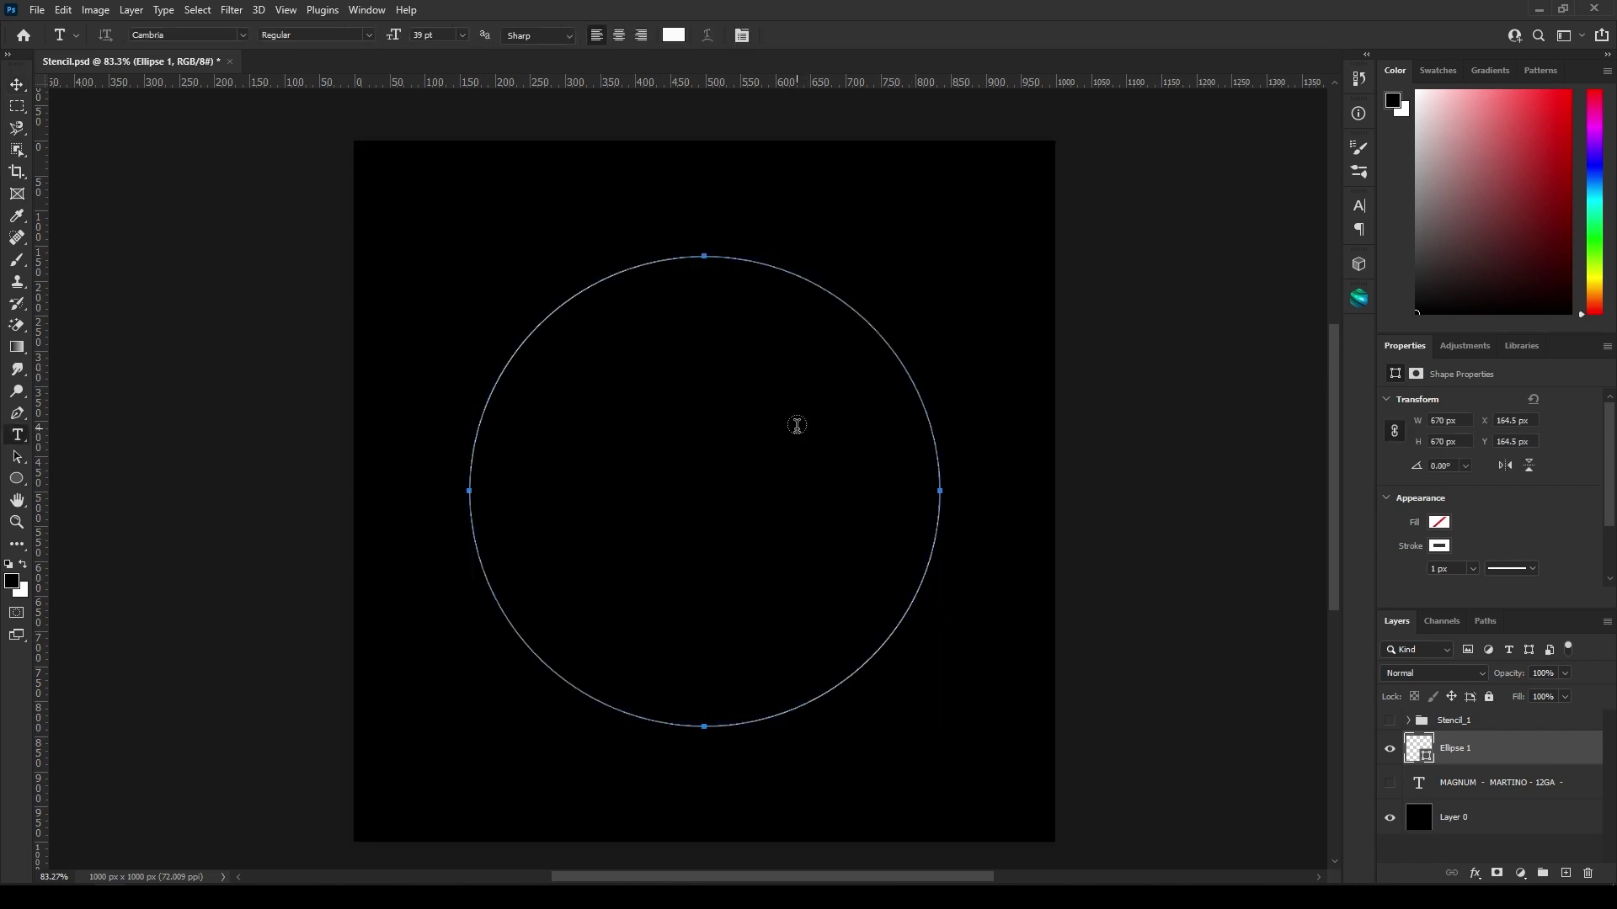
pyautogui.click(767, 264)
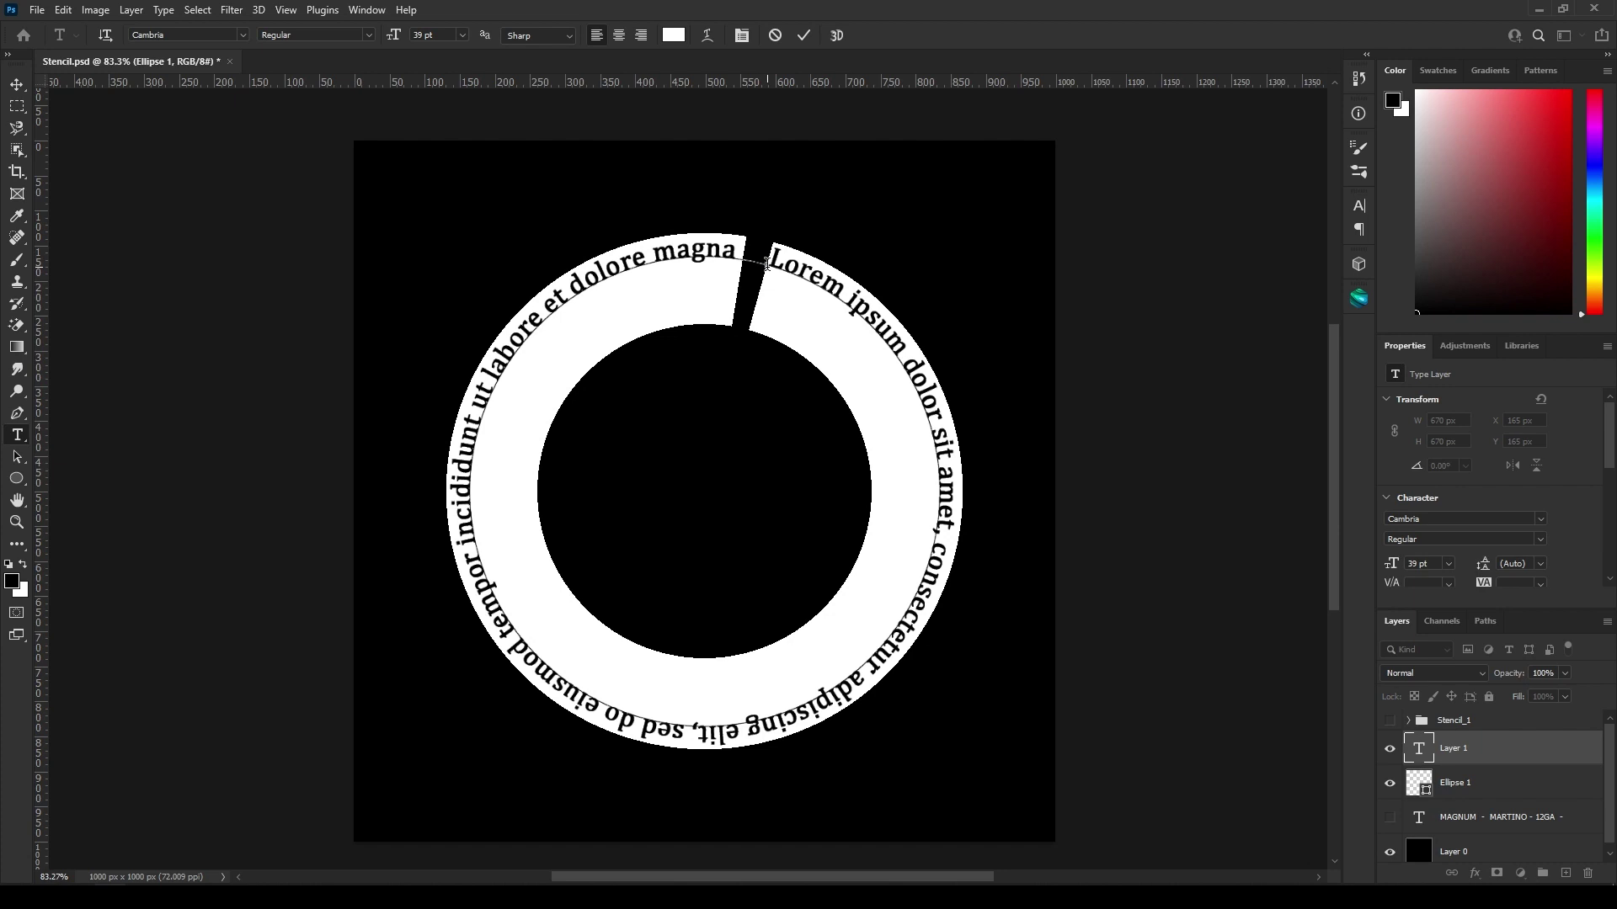
pyautogui.write('hiighirhg')
pyautogui.hotkey('ctrl', 'a')
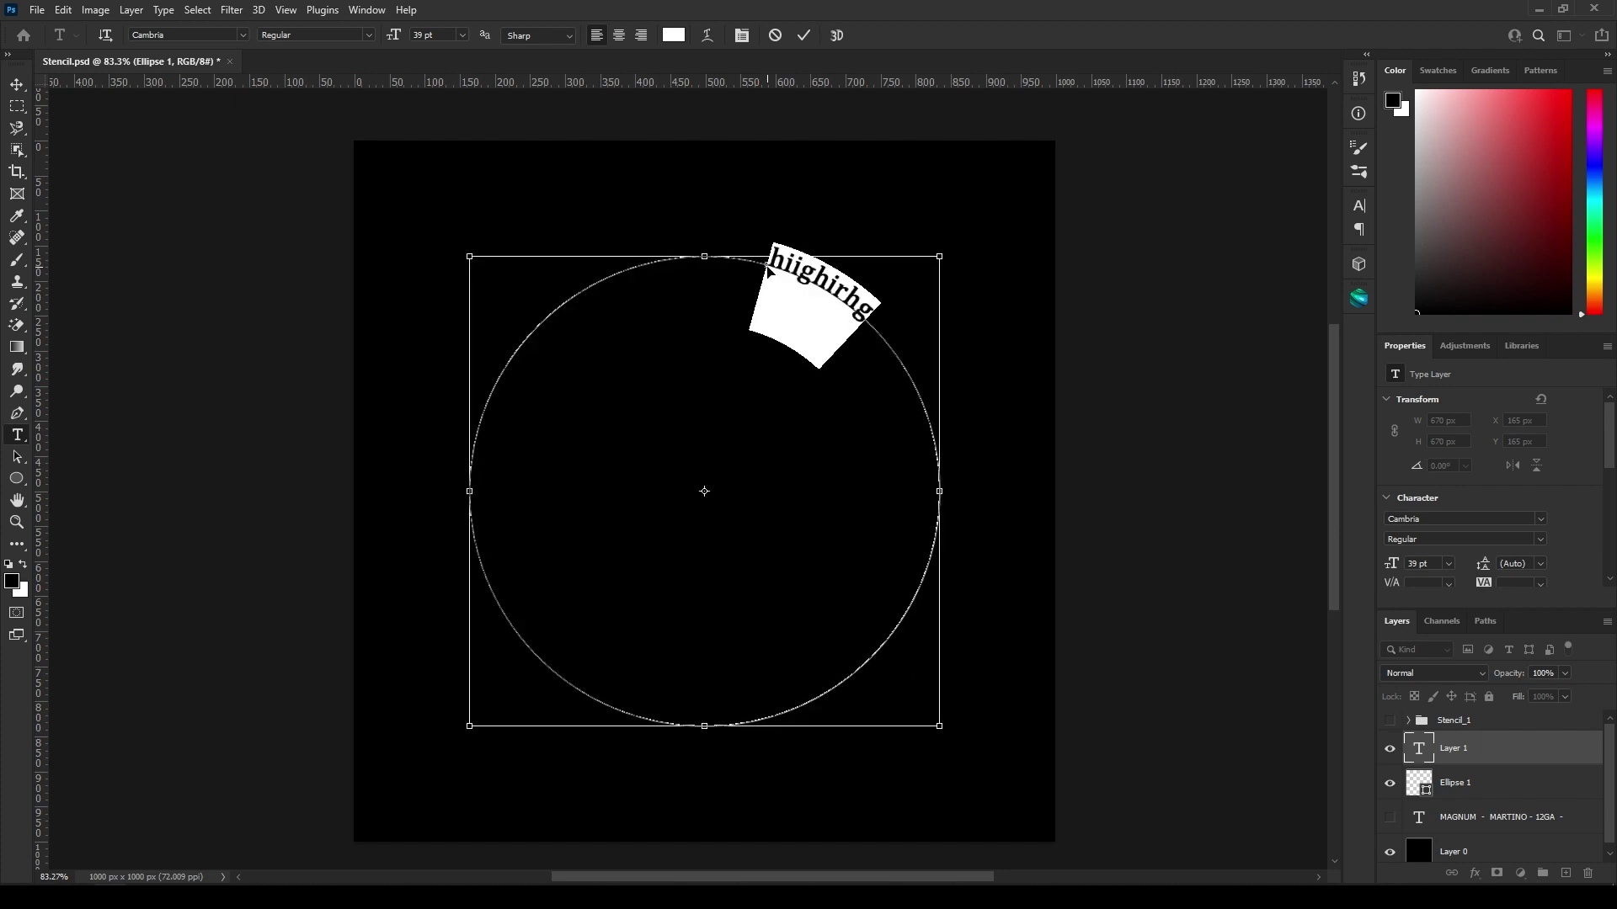
pyautogui.press('BackSpace')
pyautogui.press('Escape')
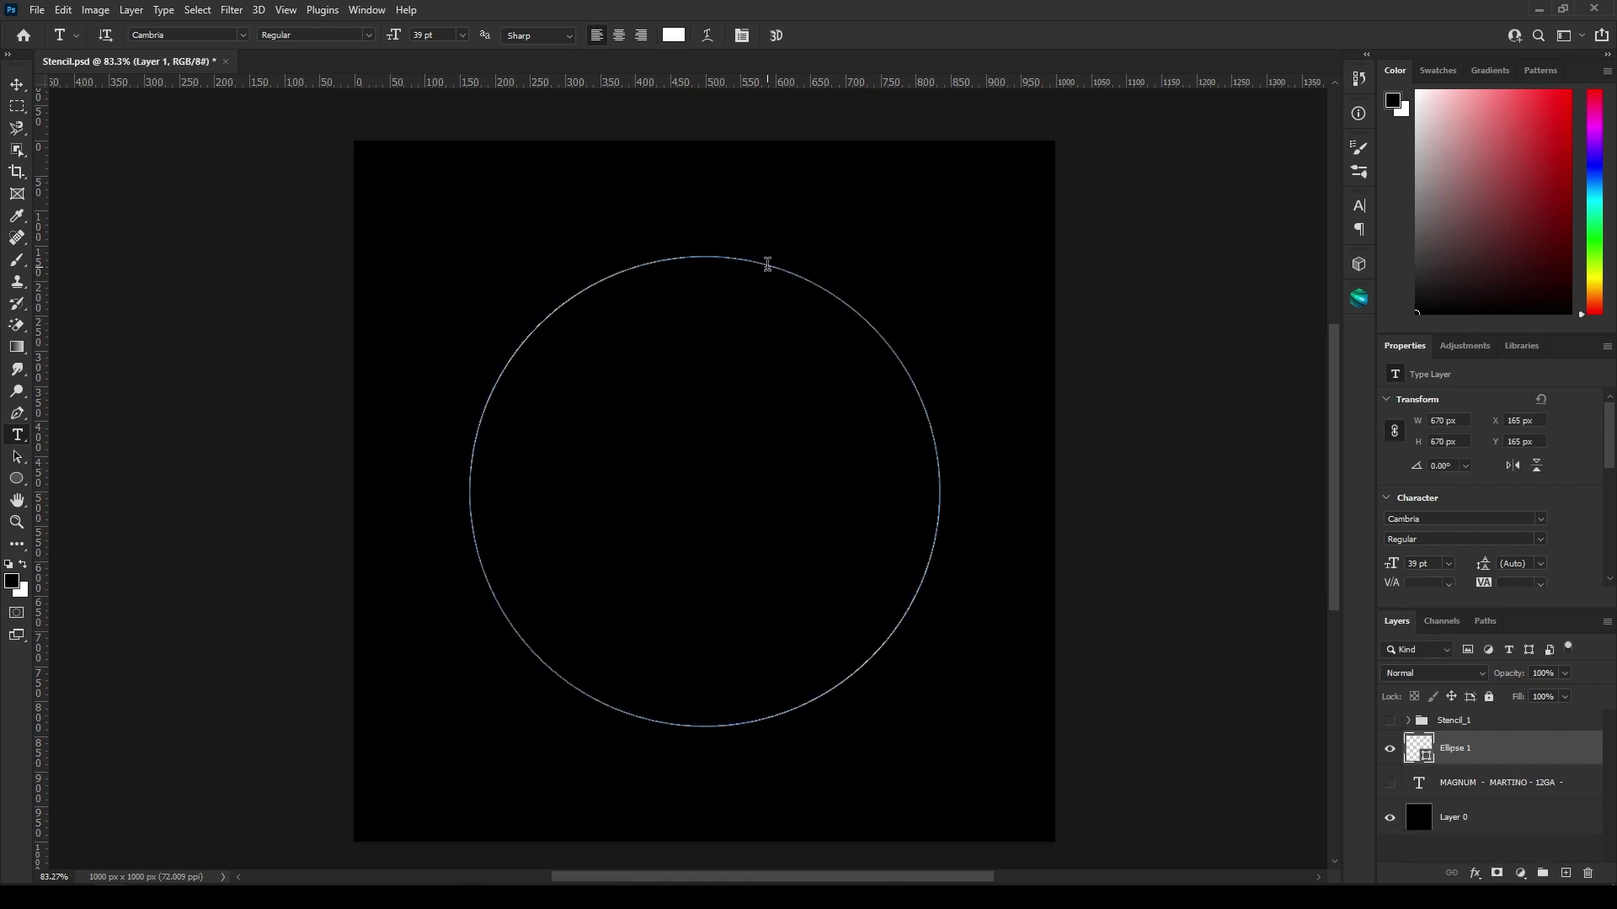
# - Copy the wording of the hidden circular text layer, keep that layer hidden, and paste the wording along the ellipse's outline
pyautogui.click(1389, 782)
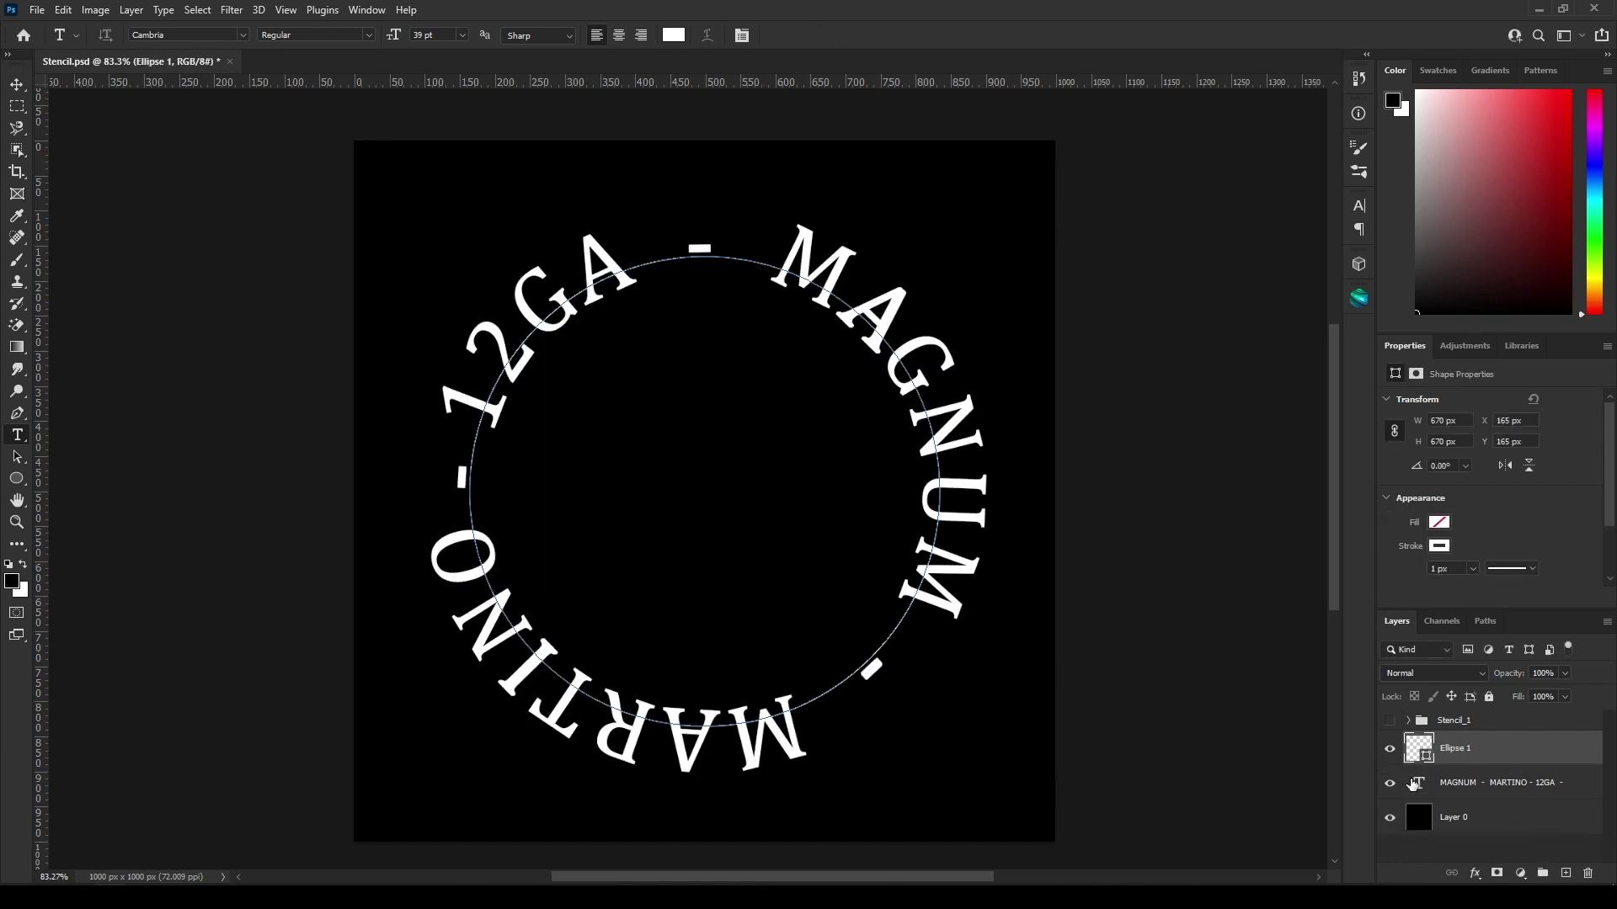
pyautogui.doubleClick(1423, 784)
pyautogui.hotkey('ctrl', 'c')
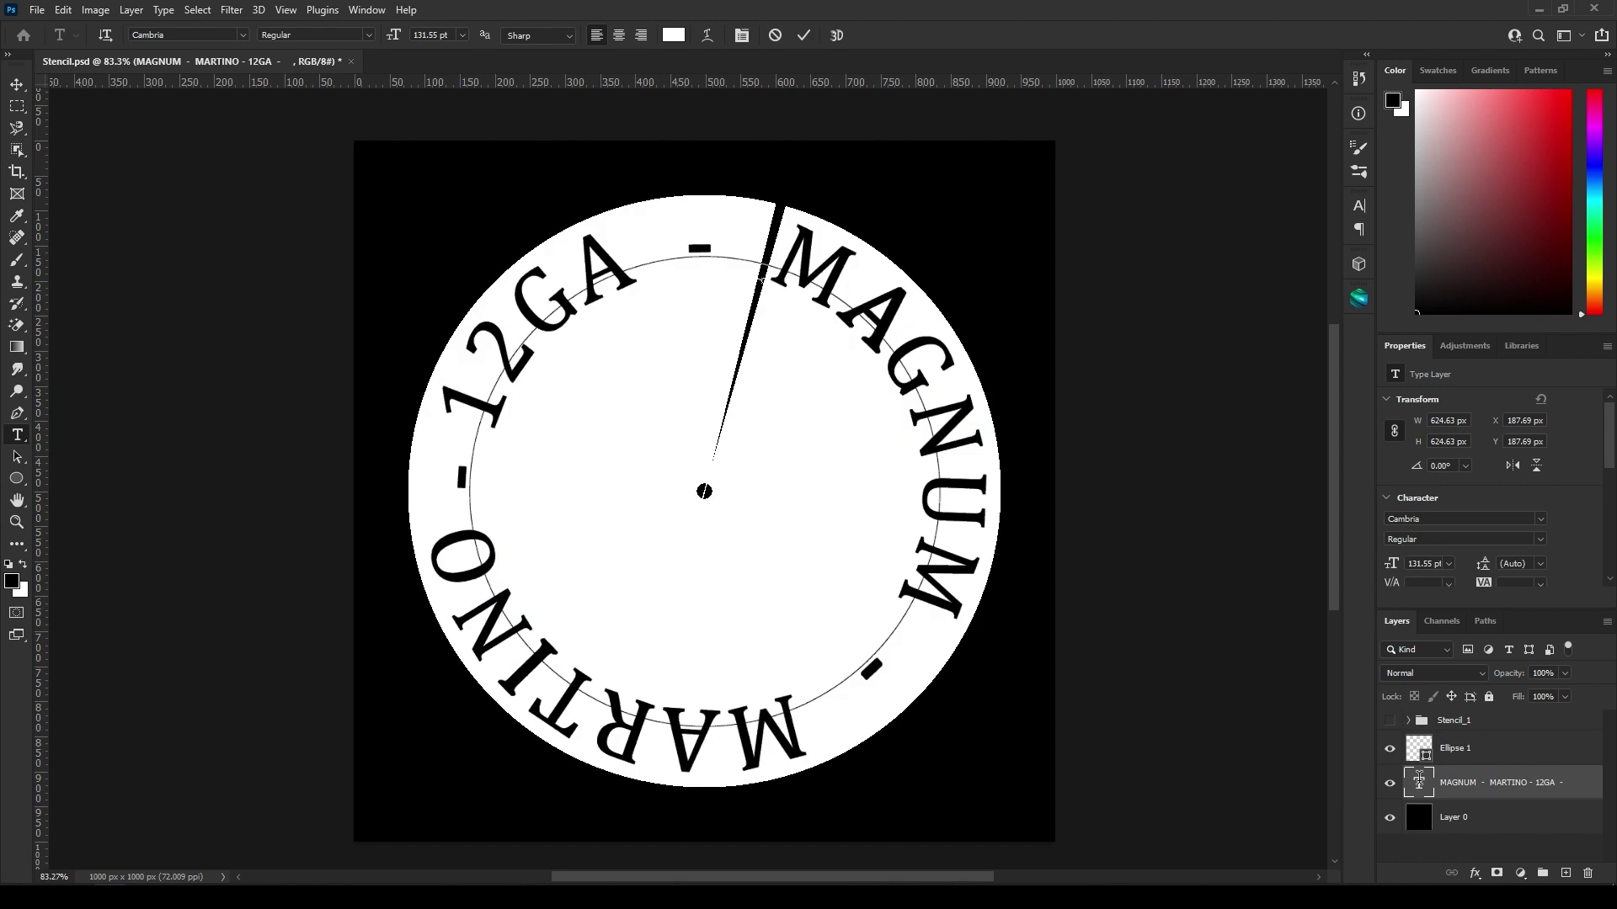
pyautogui.click(1389, 782)
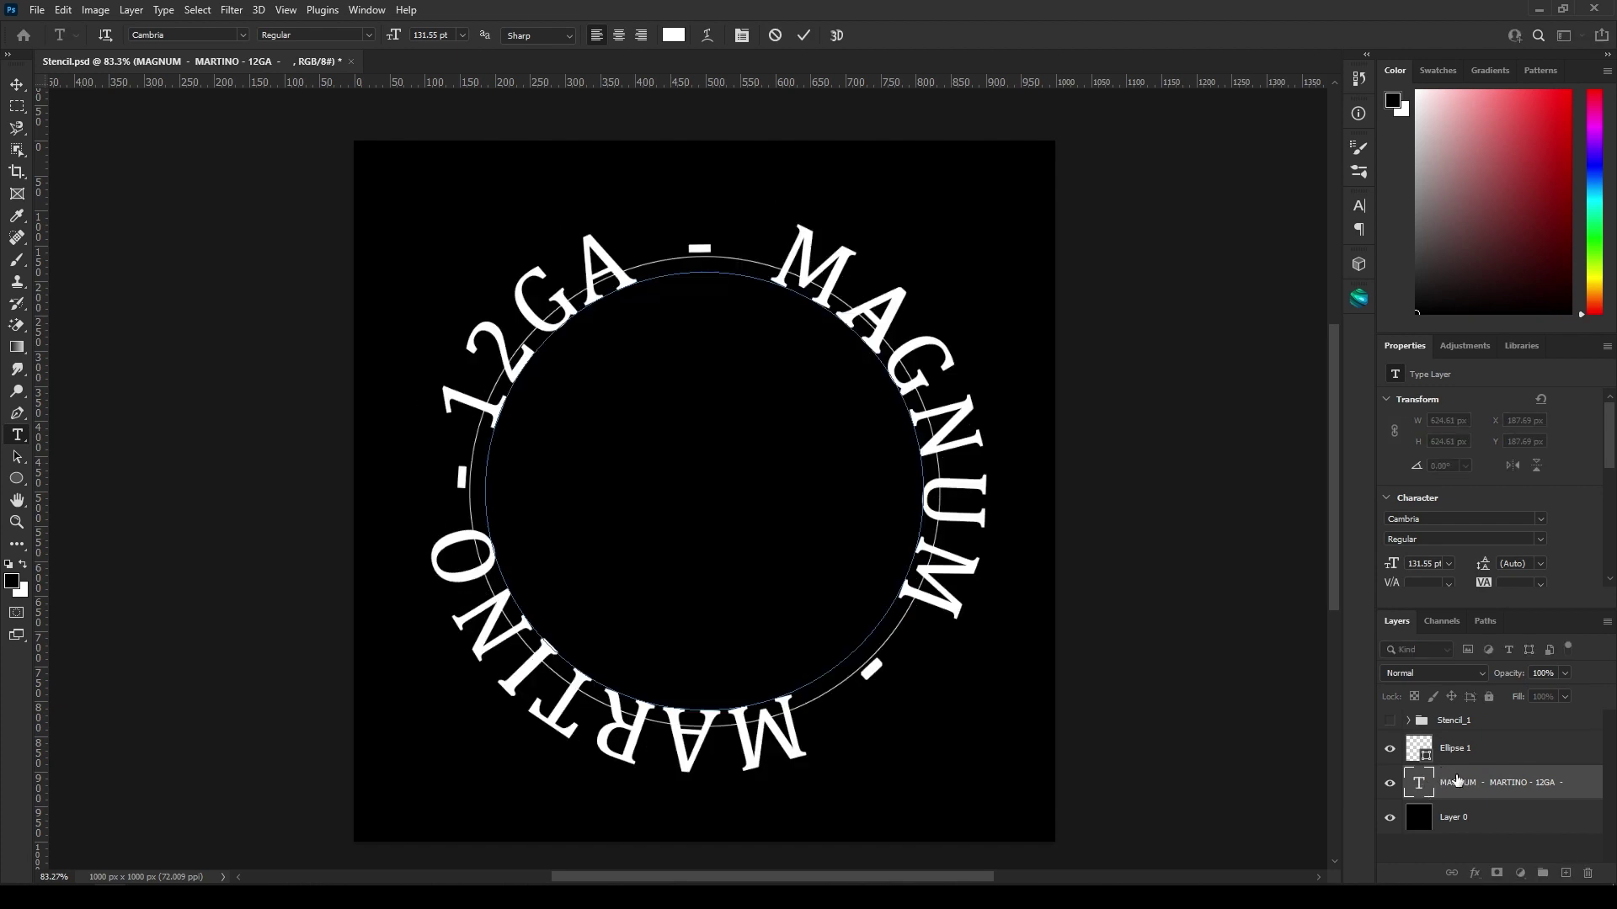
pyautogui.click(1494, 751)
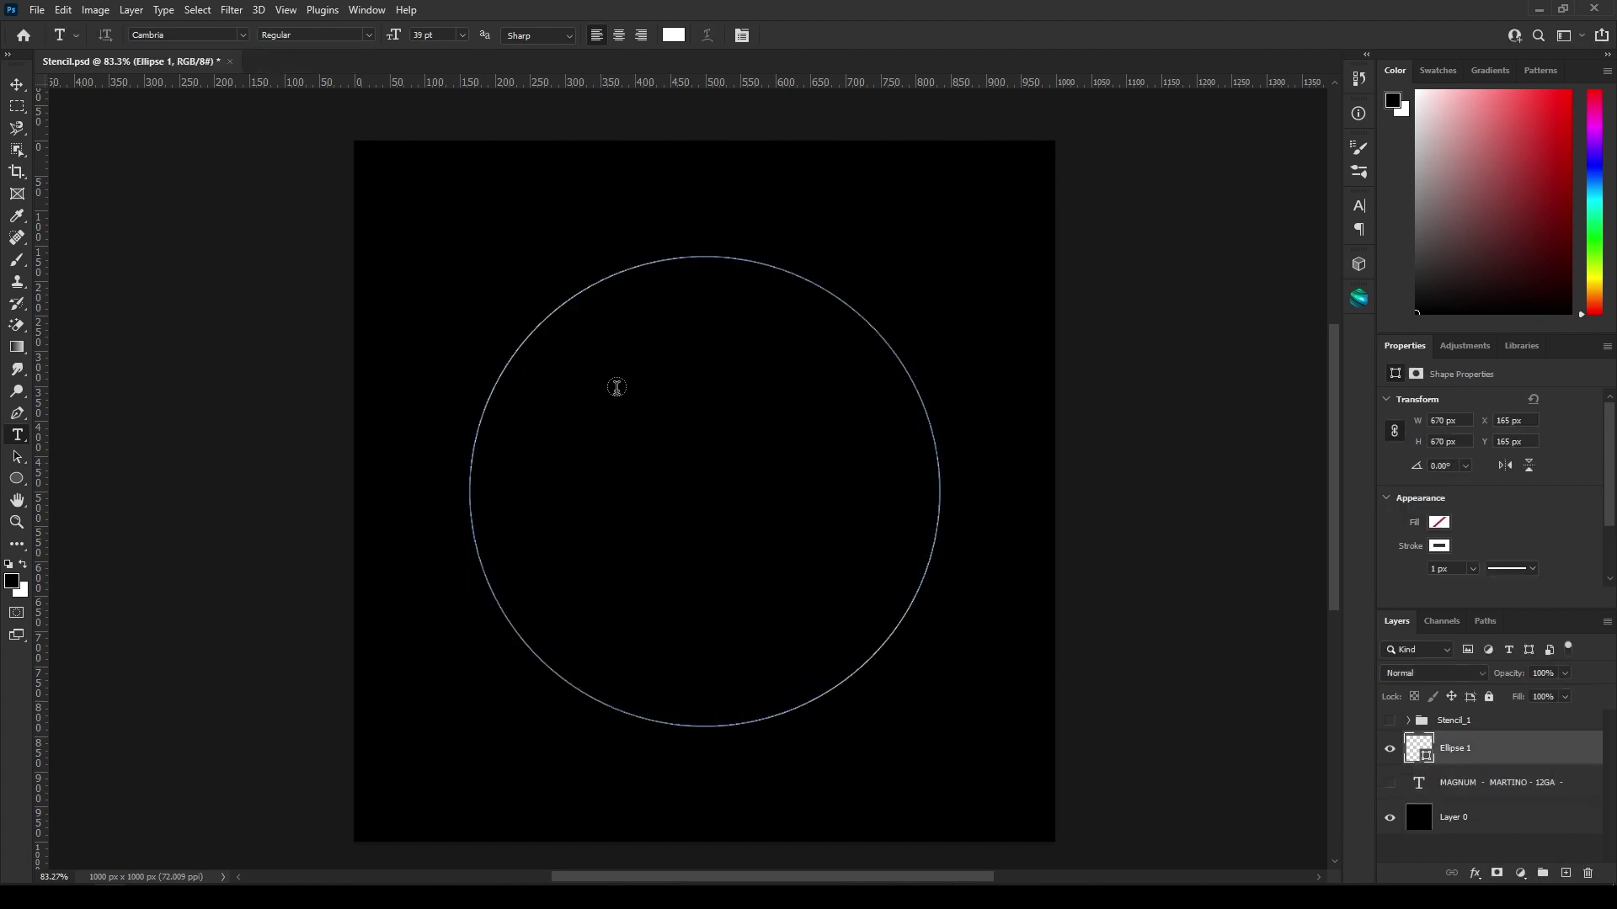
pyautogui.click(745, 260)
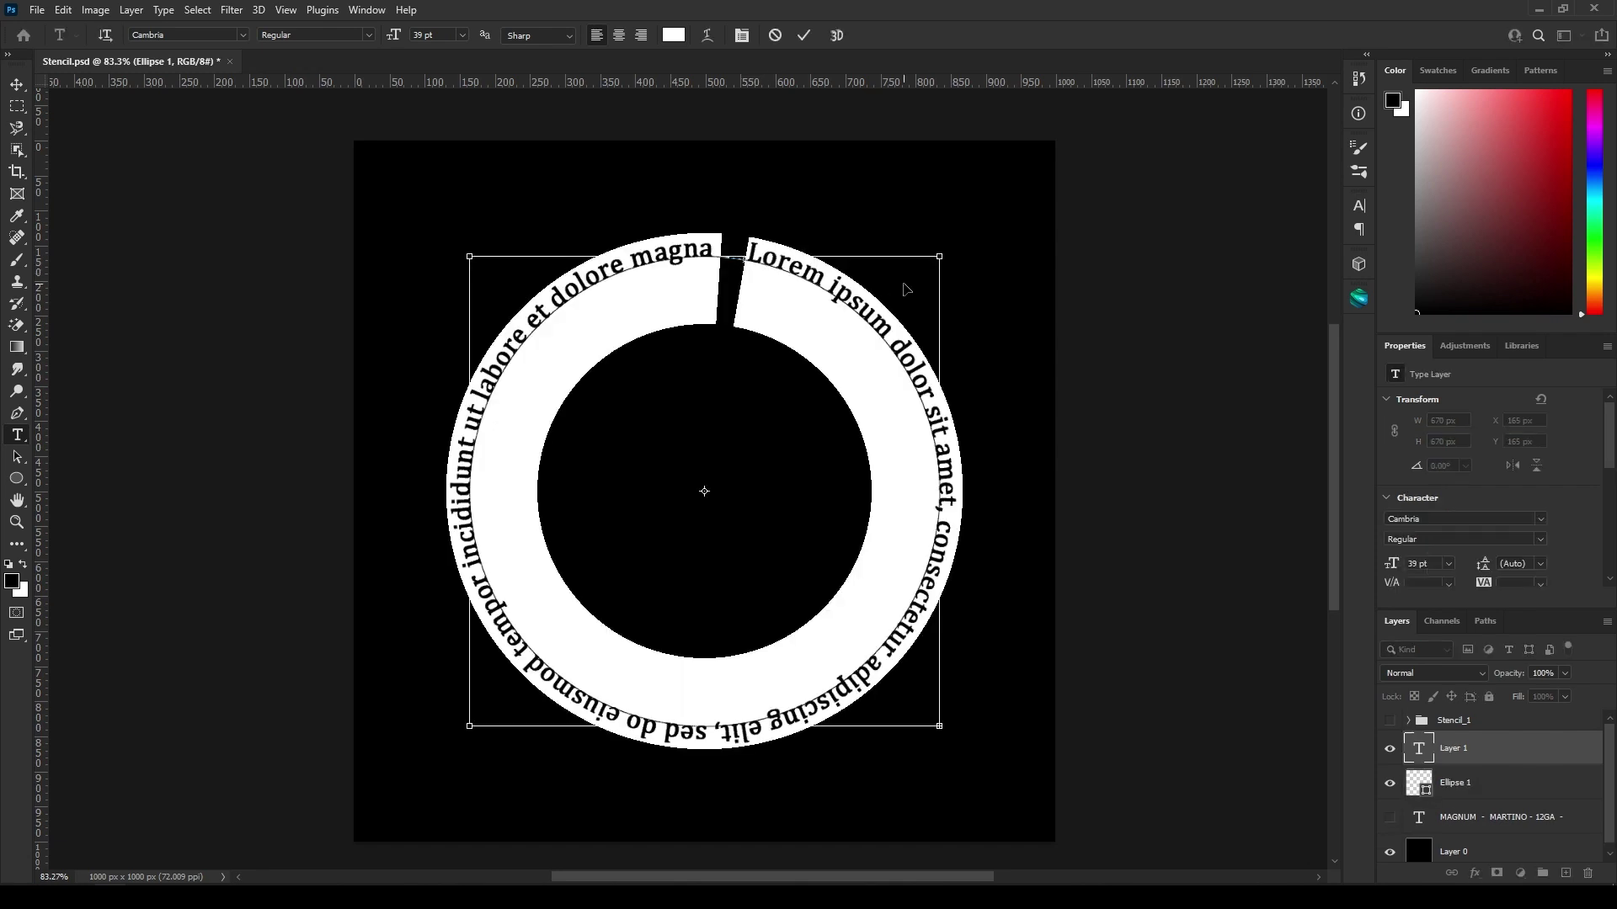
pyautogui.hotkey('ctrl', 'v')
# - Set the font size of all the new circular text to 140 pt and commit the text
pyautogui.hotkey('ctrl', 'a')
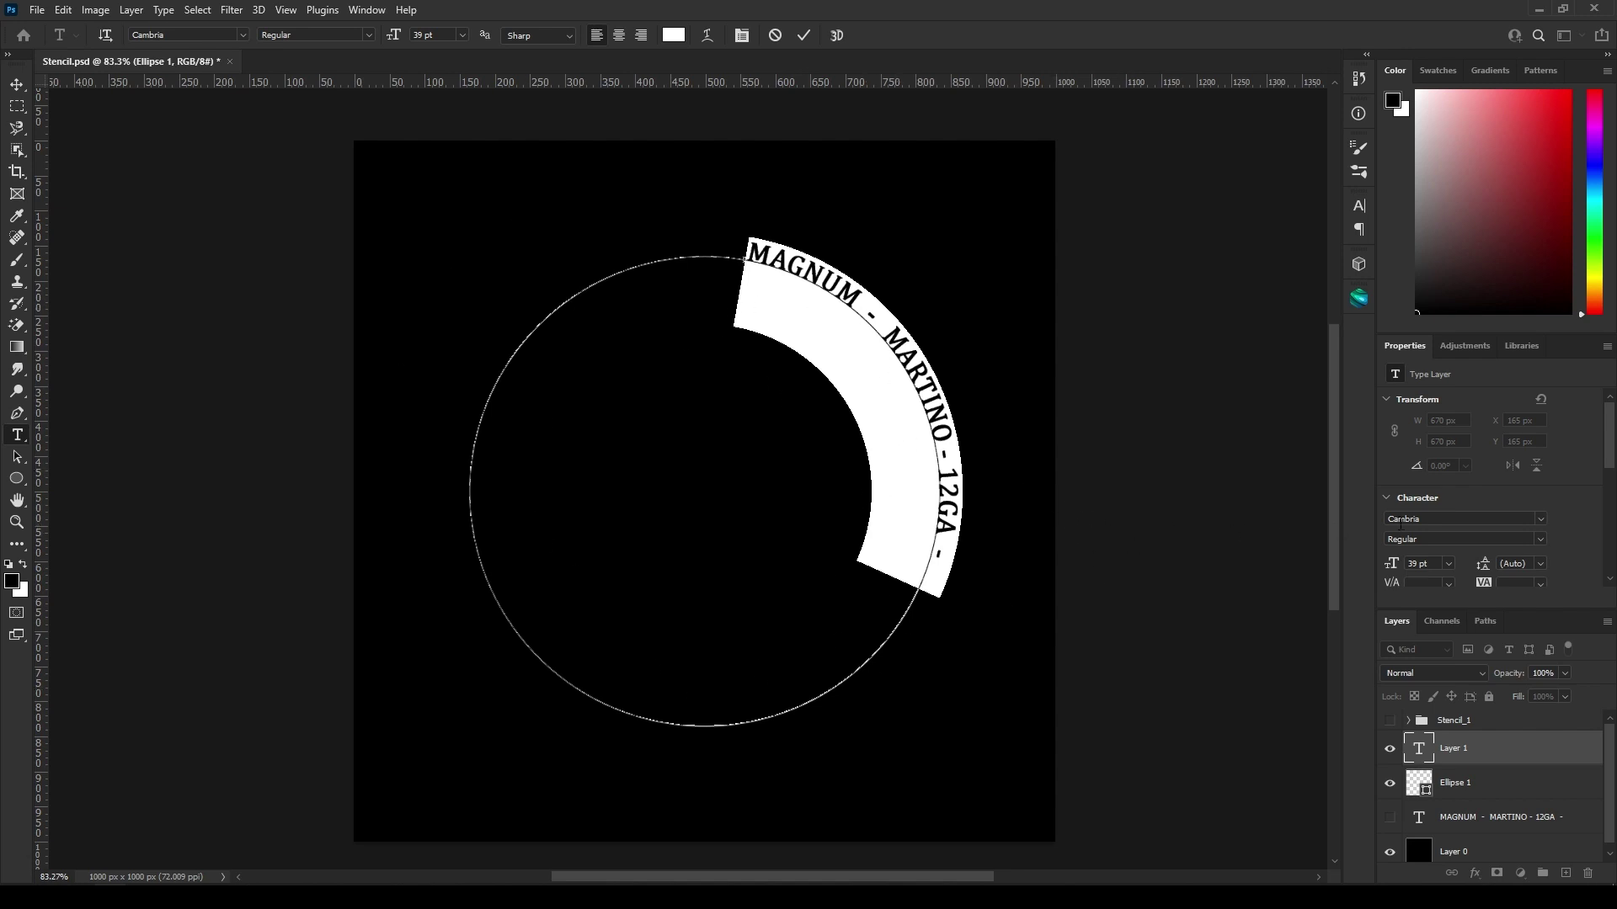
pyautogui.scroll(-1, 1524, 557)
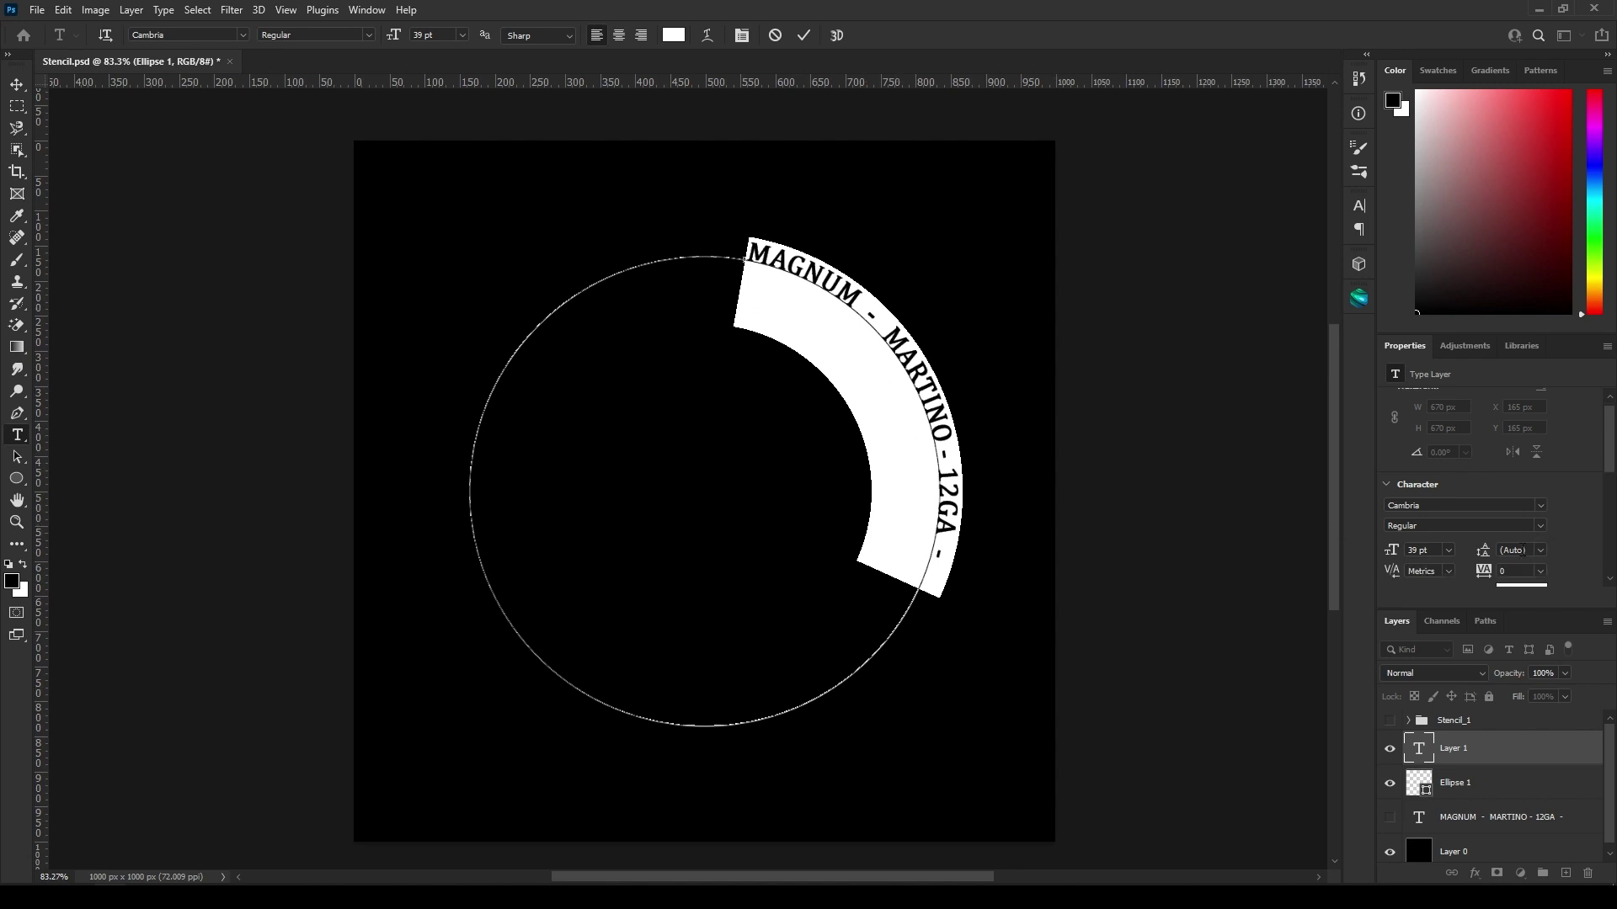
pyautogui.click(1449, 550)
pyautogui.click(1439, 765)
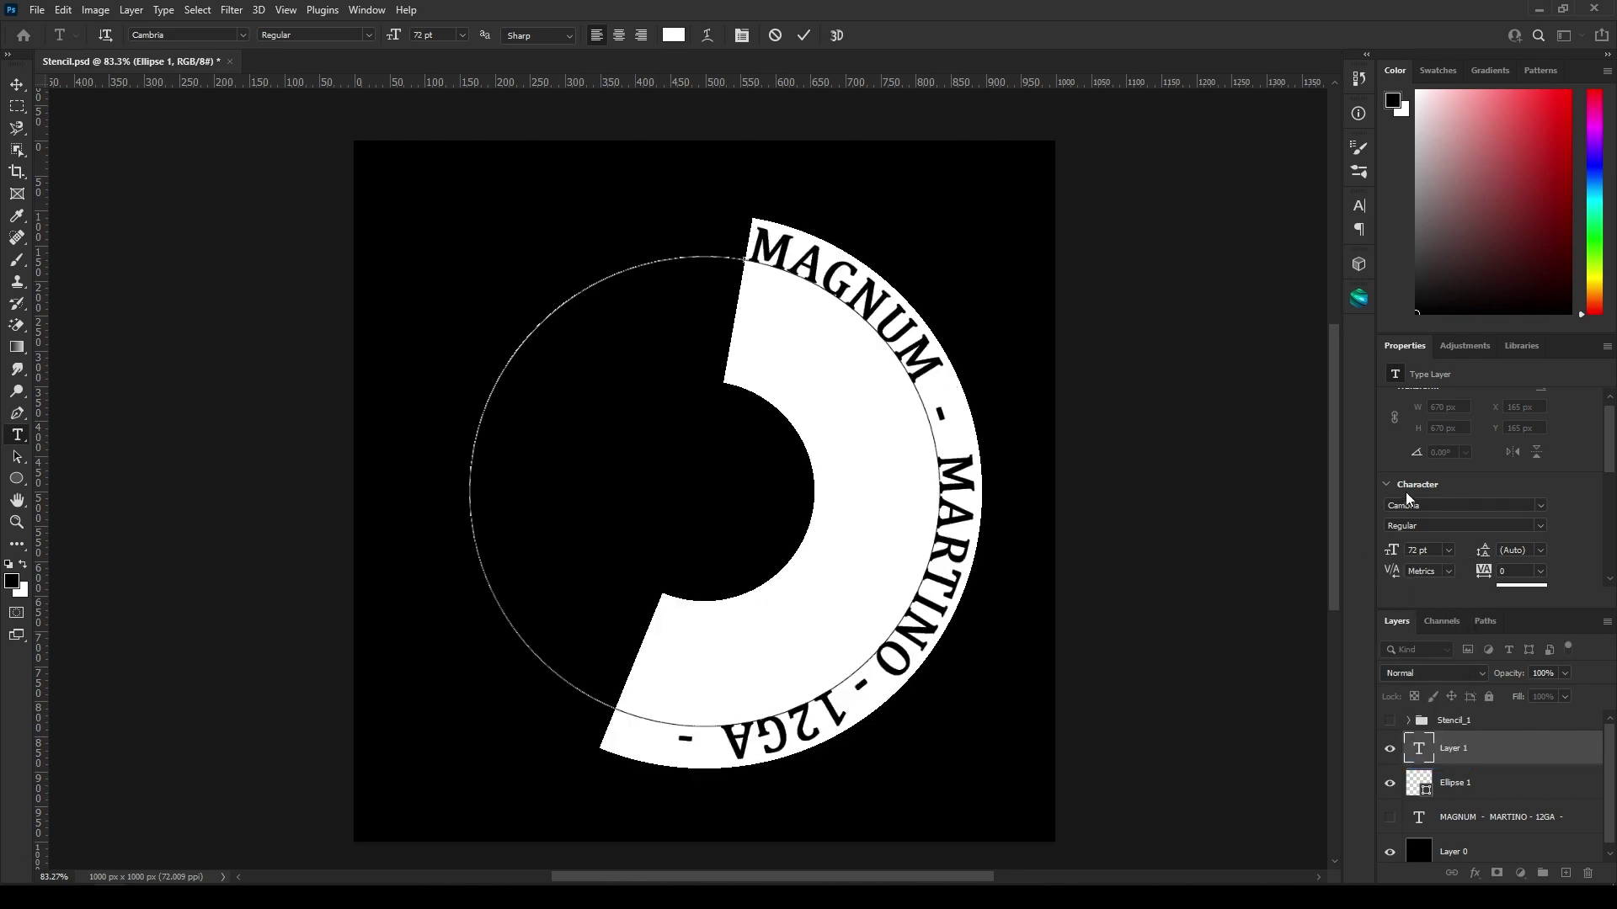
pyautogui.click(1381, 554)
pyautogui.write('140')
pyautogui.press('Return')
pyautogui.click(663, 217)
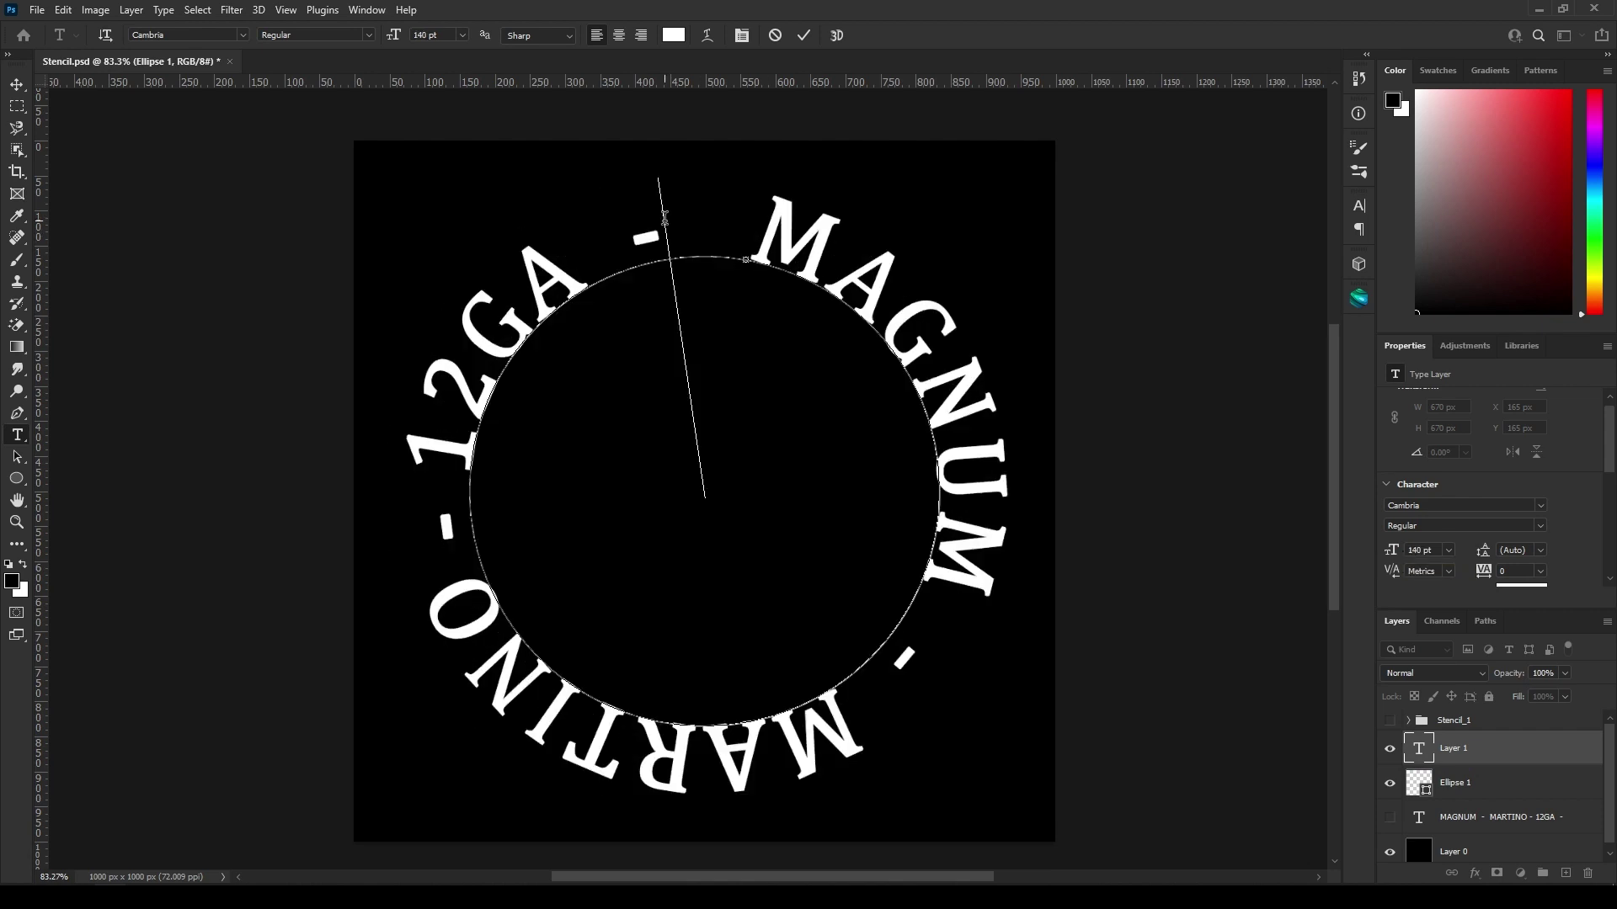
pyautogui.hotkey('ctrl', 'Return')
pyautogui.press('v')
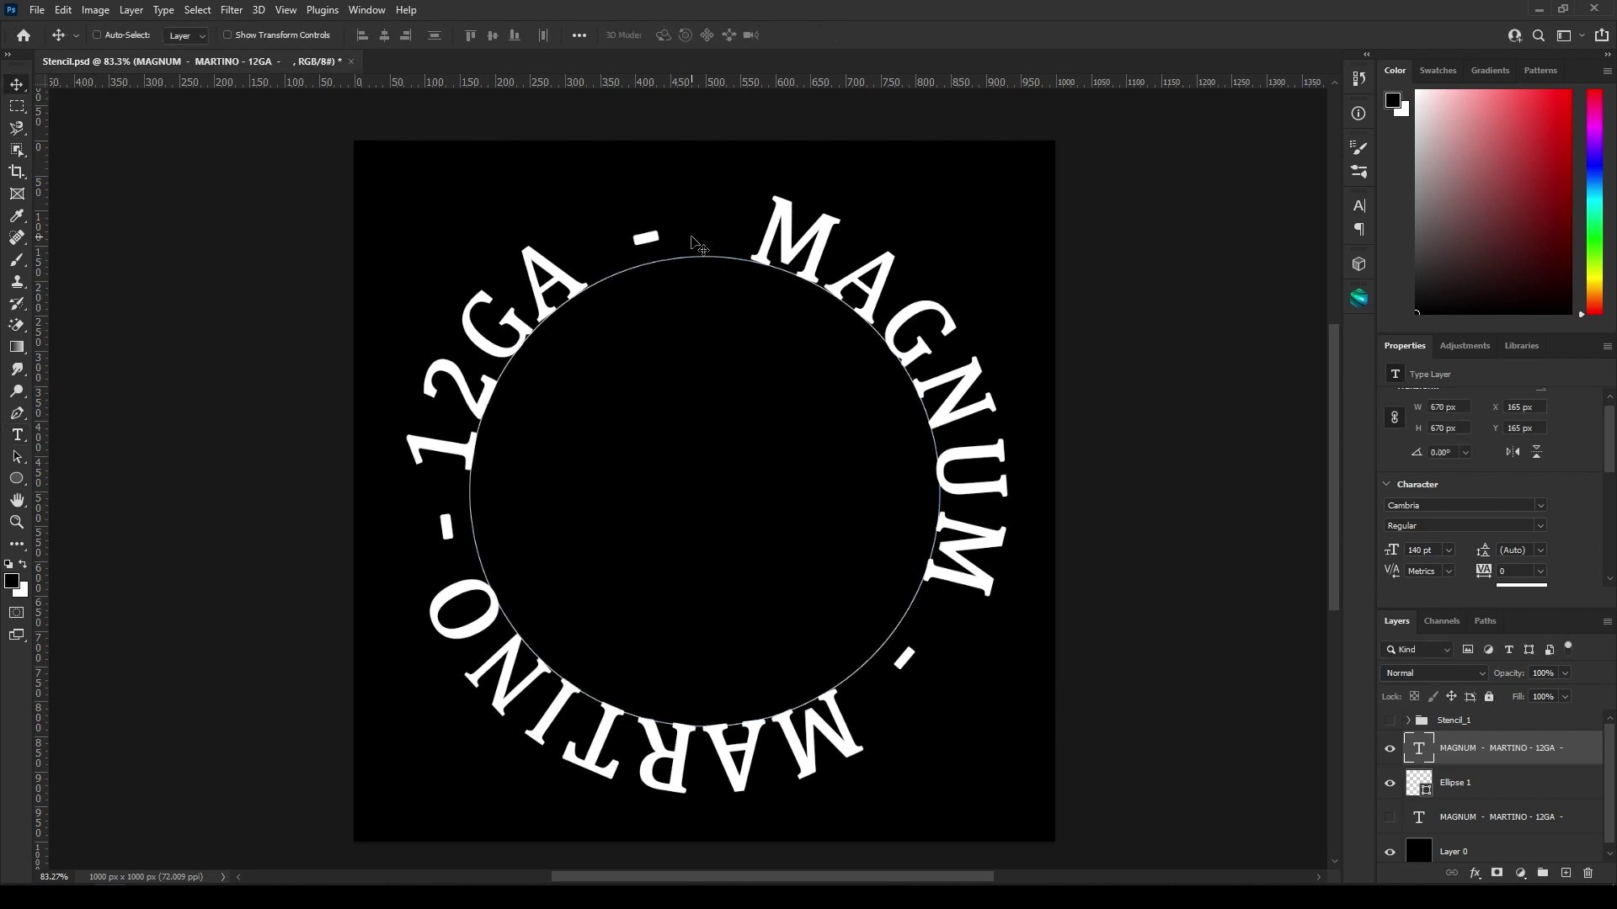
# - Delete the Ellipse 1 shape layer that served as the text guide
pyautogui.keyDown('alt'); pyautogui.scroll(-2, 901, 394); pyautogui.keyUp('alt')
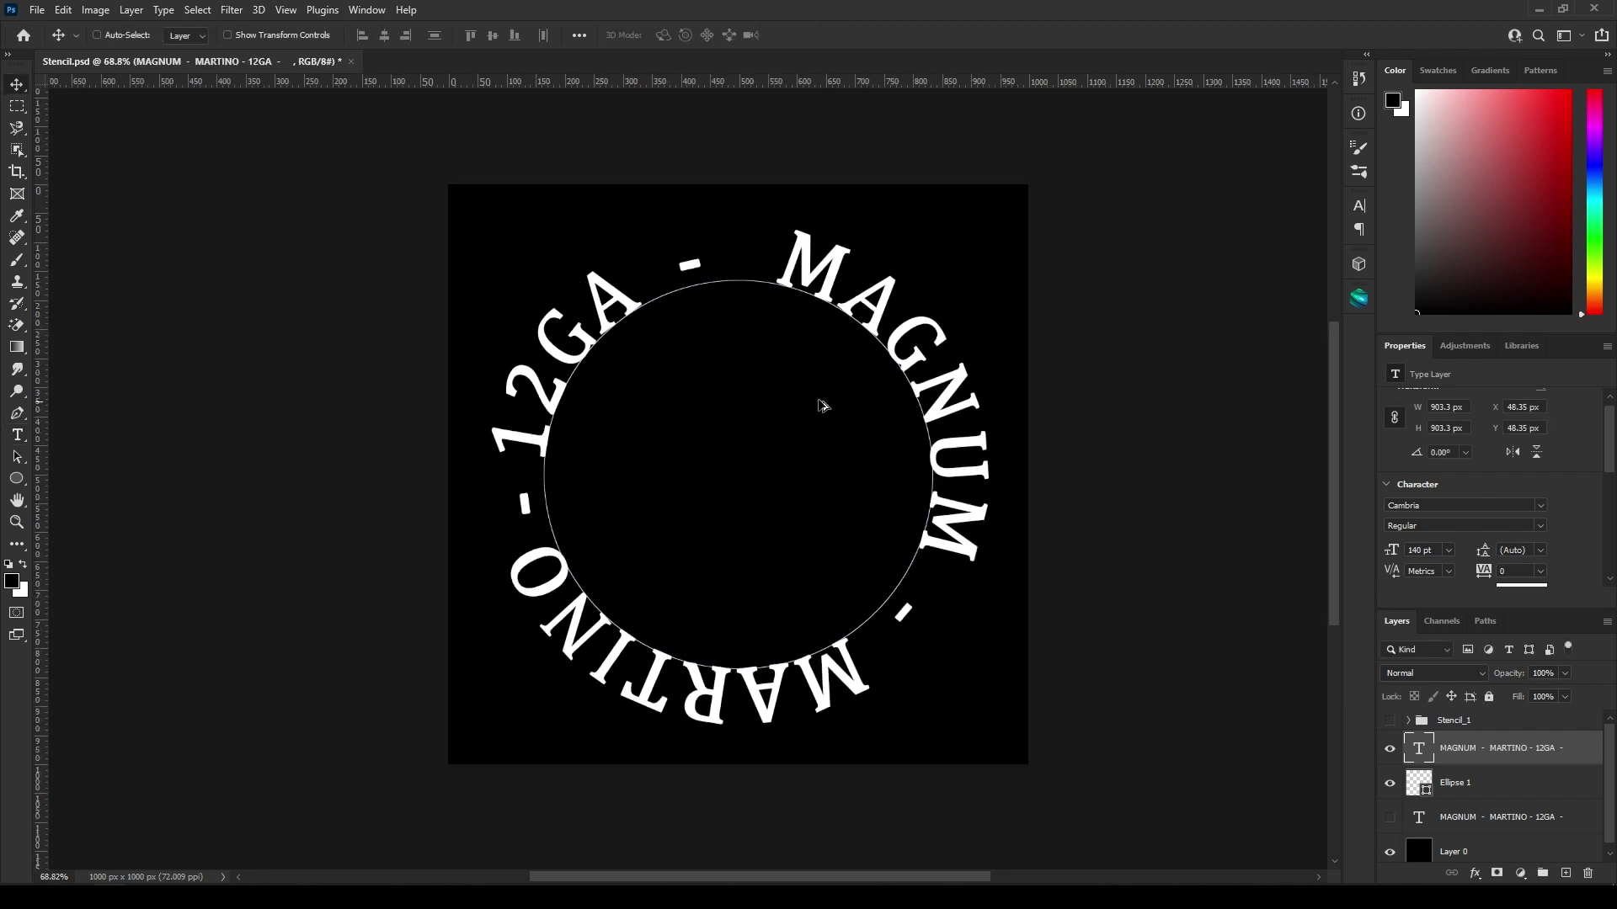
pyautogui.click(1473, 785)
pyautogui.click(1475, 788)
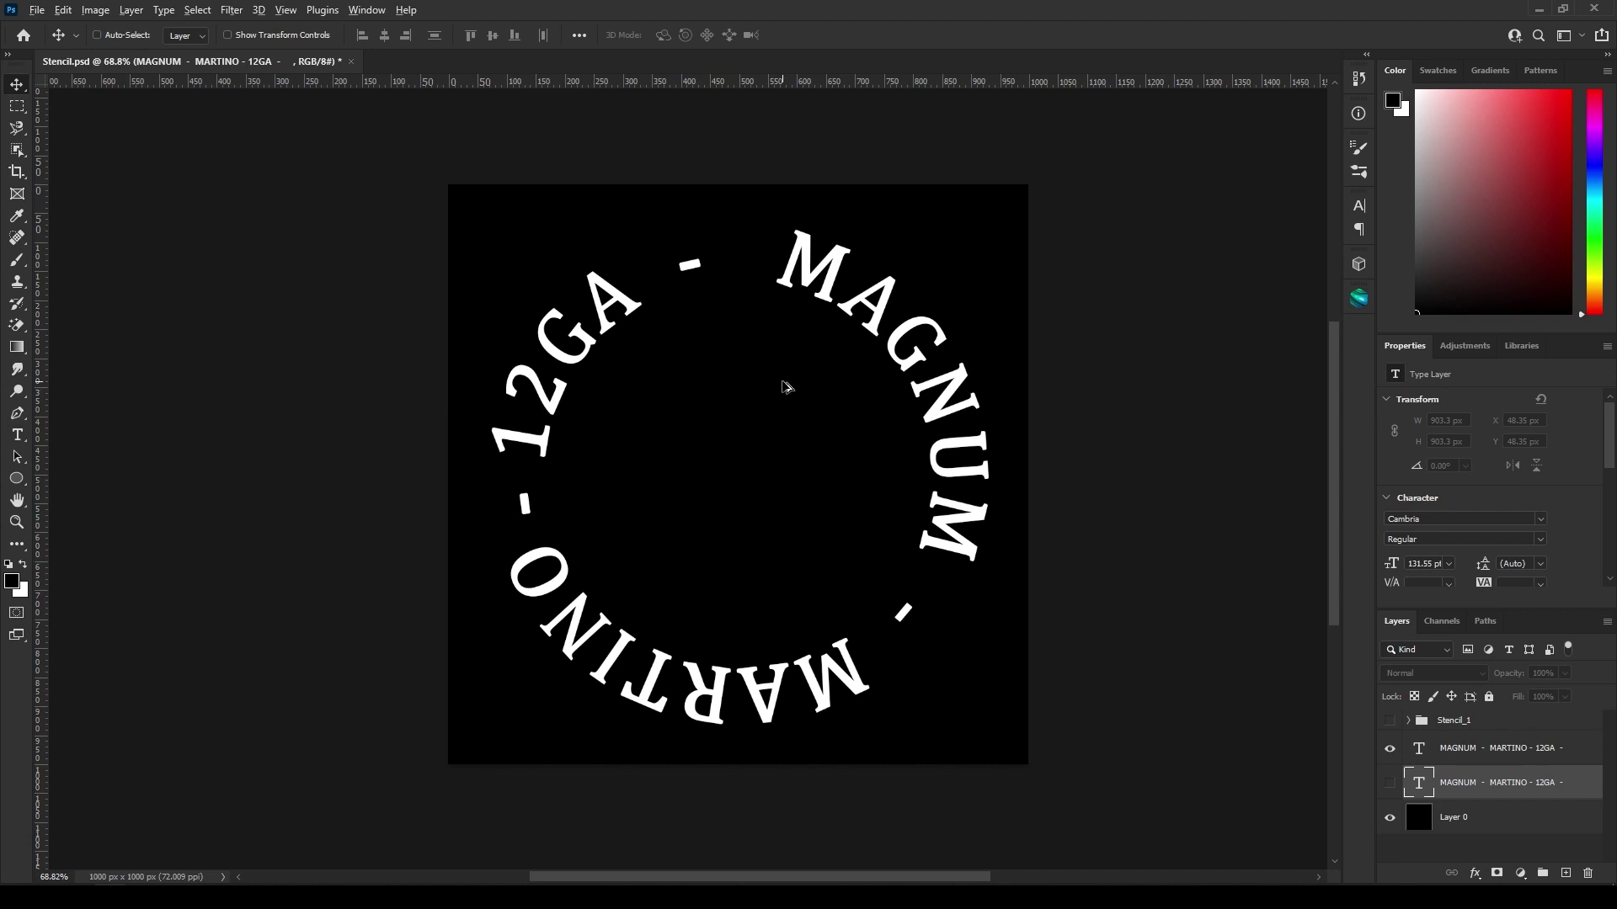
# - Compare the original and new circular text layers by toggling their visibility, with only the new one left showing
pyautogui.keyDown('alt'); pyautogui.scroll(-1, 842, 505); pyautogui.keyUp('alt')
pyautogui.keyDown('alt'); pyautogui.scroll(2, 867, 559); pyautogui.keyUp('alt')
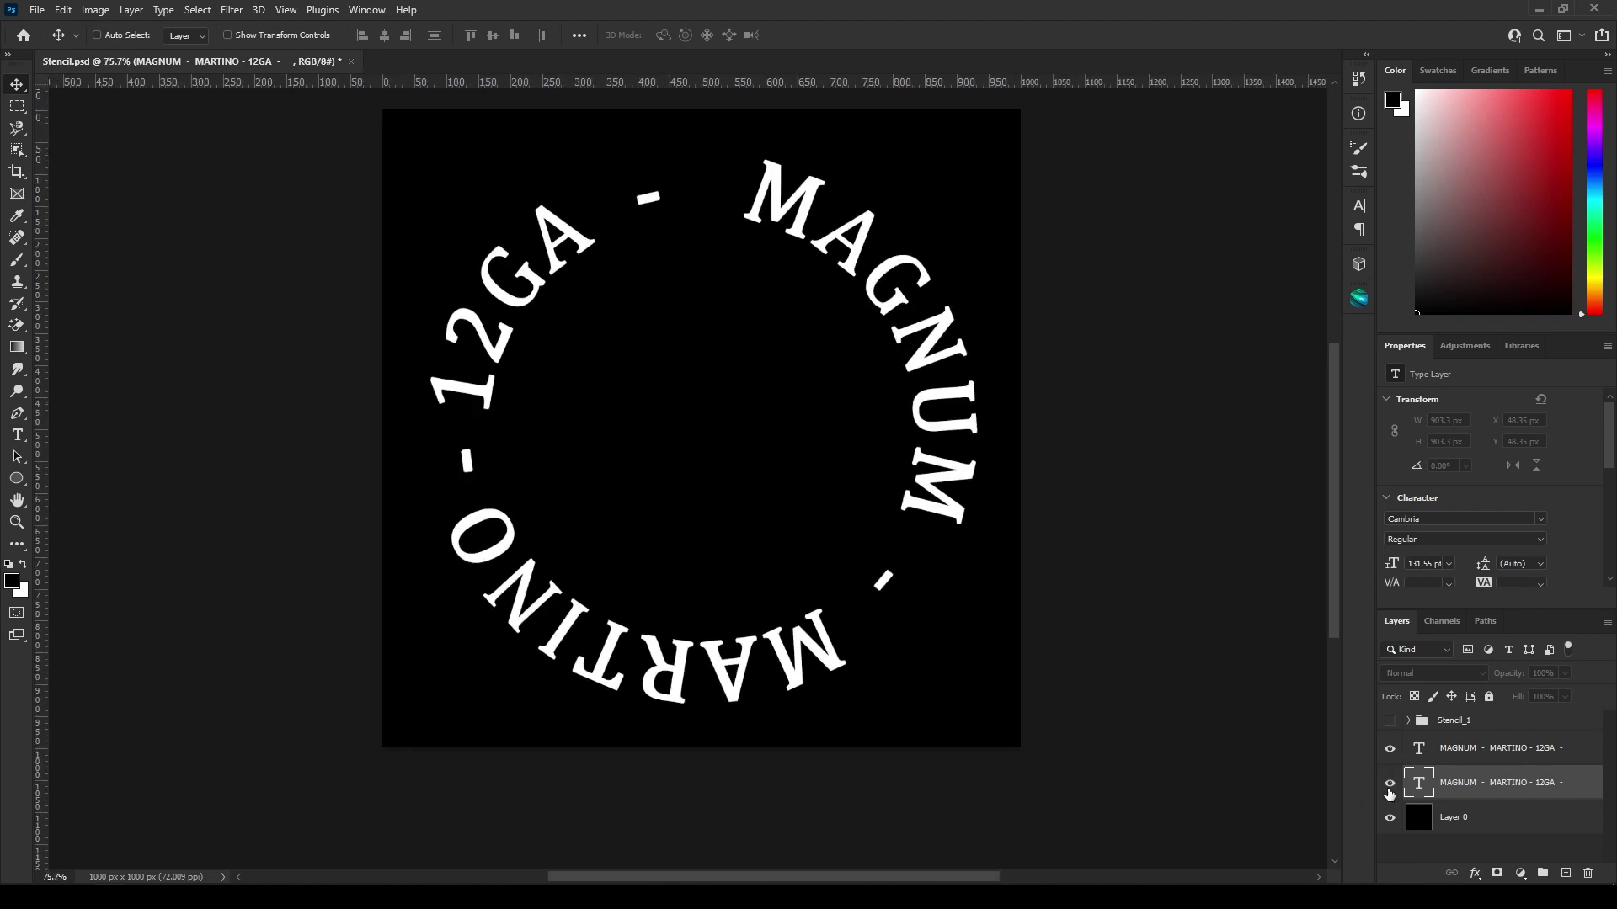
pyautogui.click(1390, 785)
pyautogui.click(1388, 788)
pyautogui.scroll(1, 809, 515)
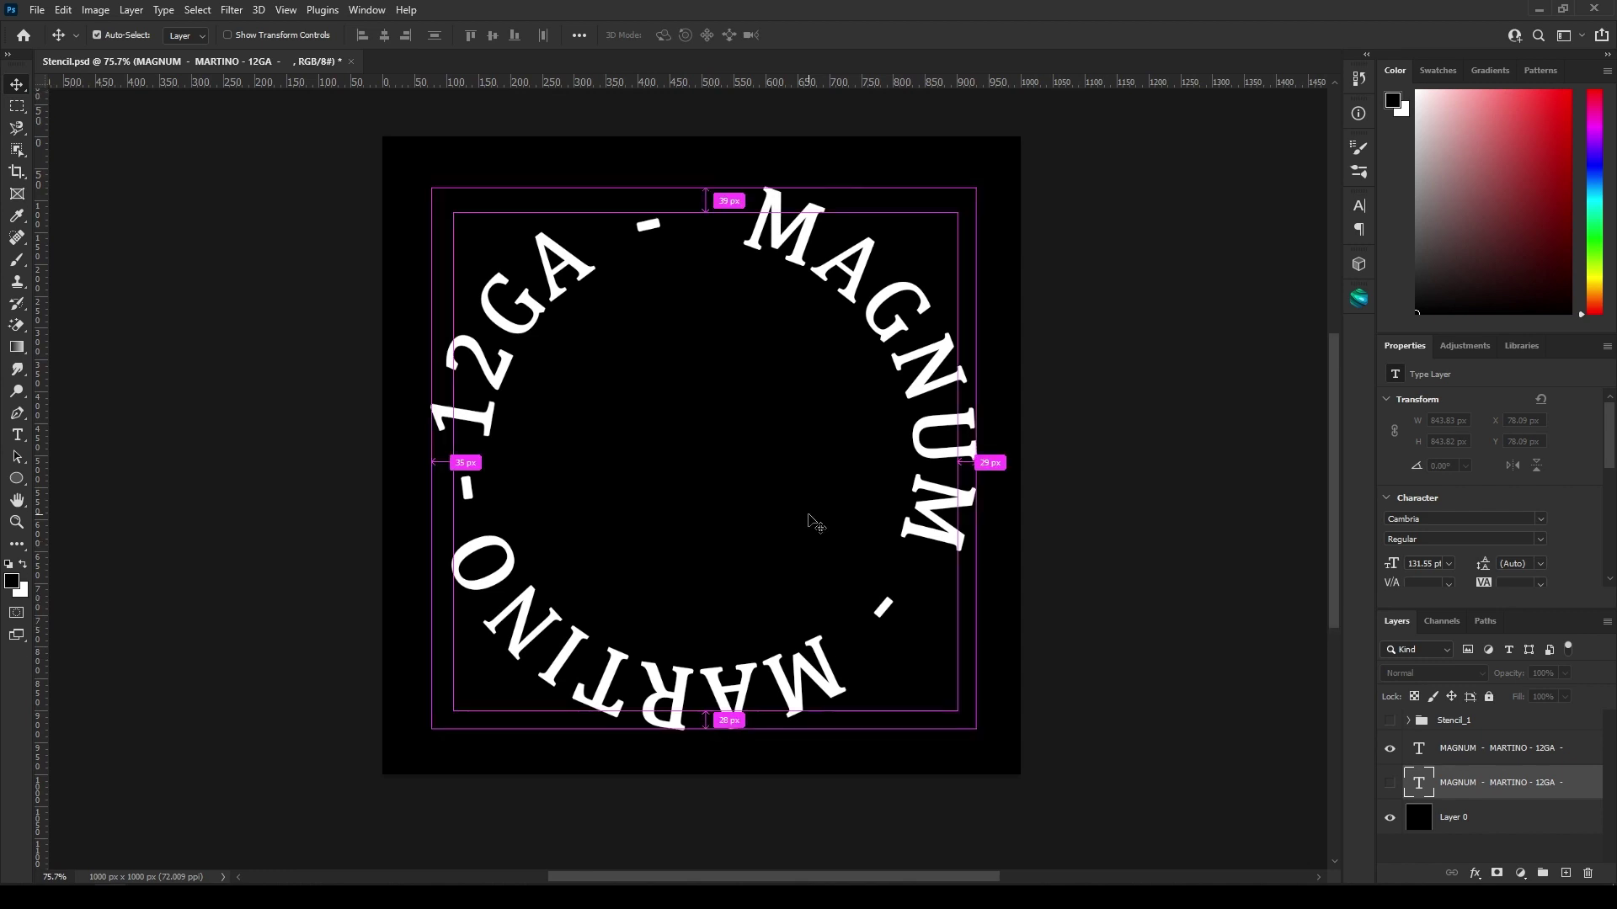
pyautogui.hotkey('ctrl', '0')
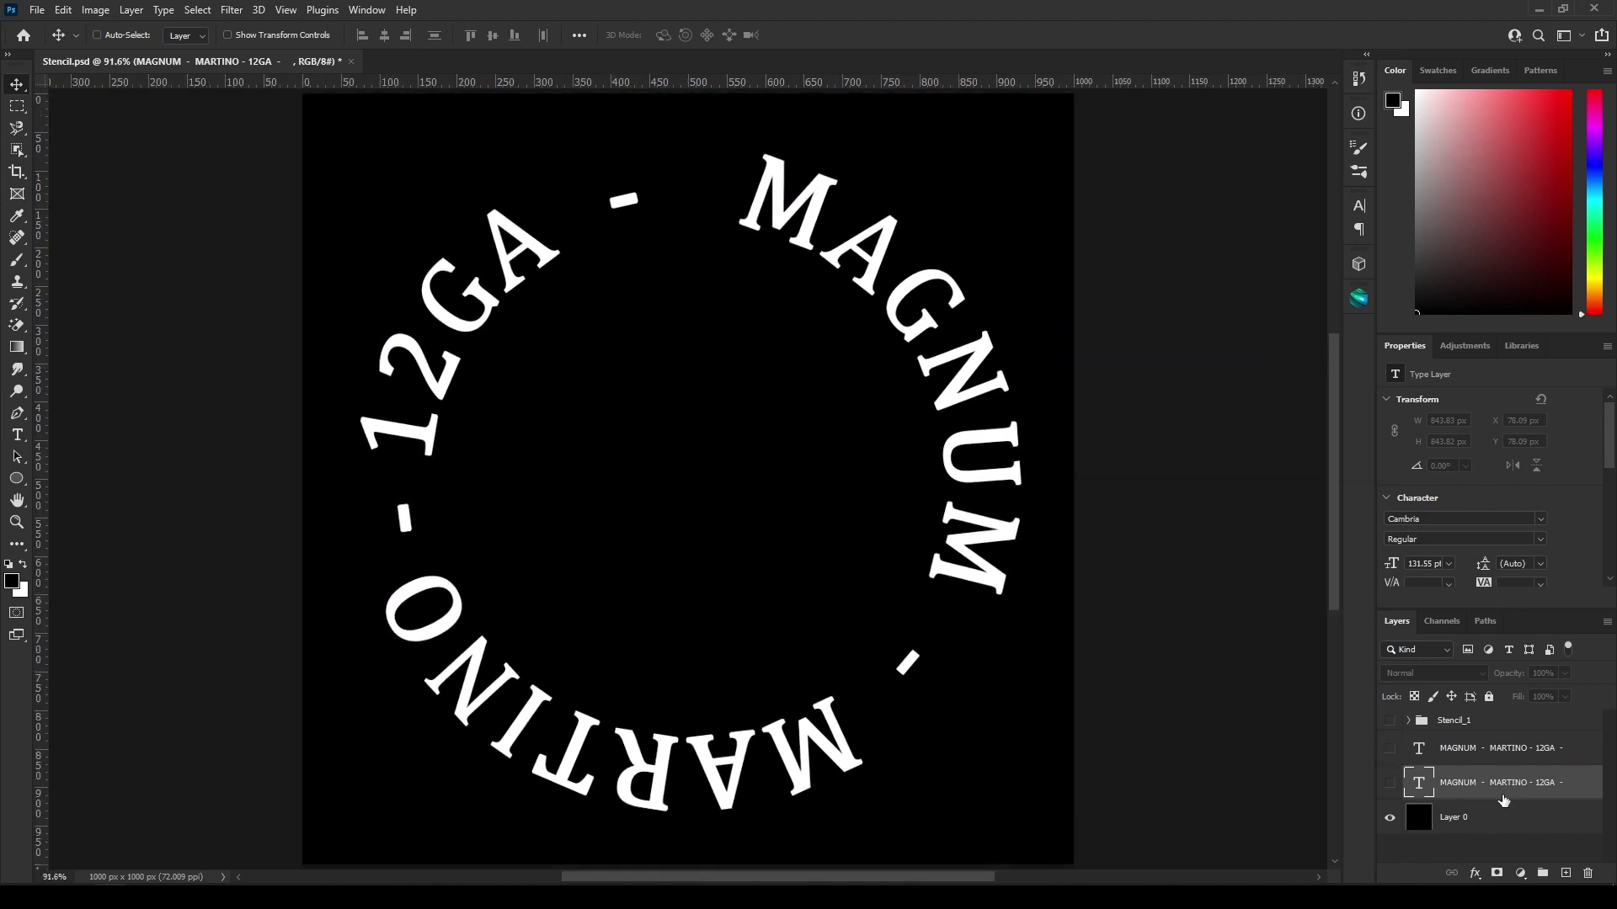
pyautogui.click(1398, 784)
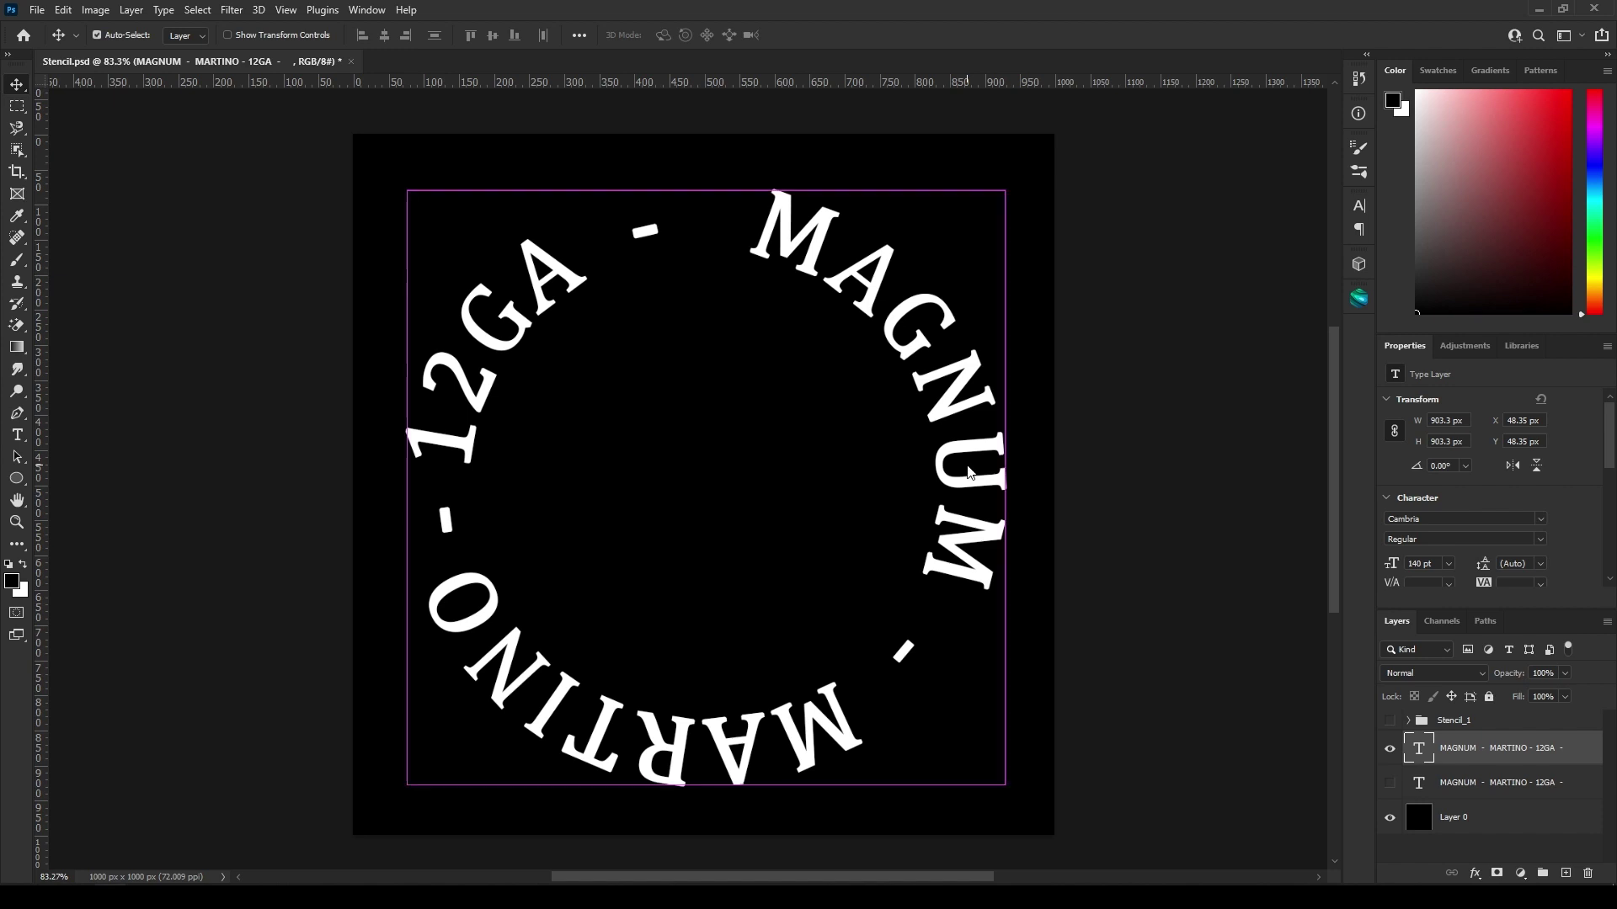
# - Save a copy of the circular text stencil as a PNG named Stencil_2 in the images folder
pyautogui.hotkey('ctrl', 'shift', 's')
pyautogui.click(1353, 585)
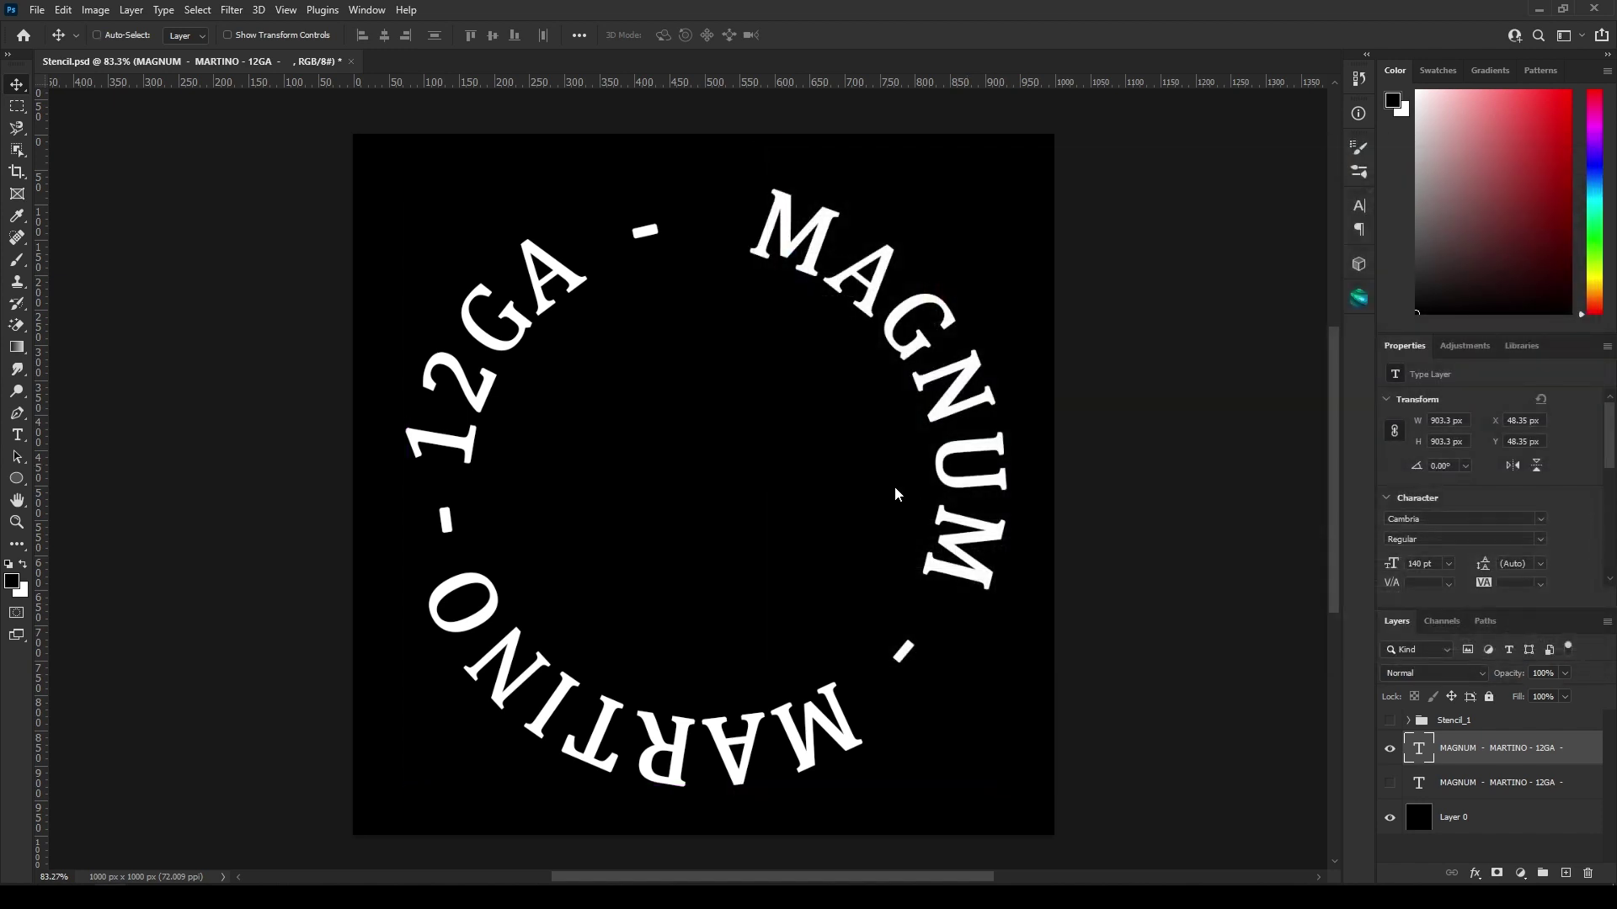
pyautogui.click(989, 557)
pyautogui.click(989, 558)
pyautogui.click(989, 557)
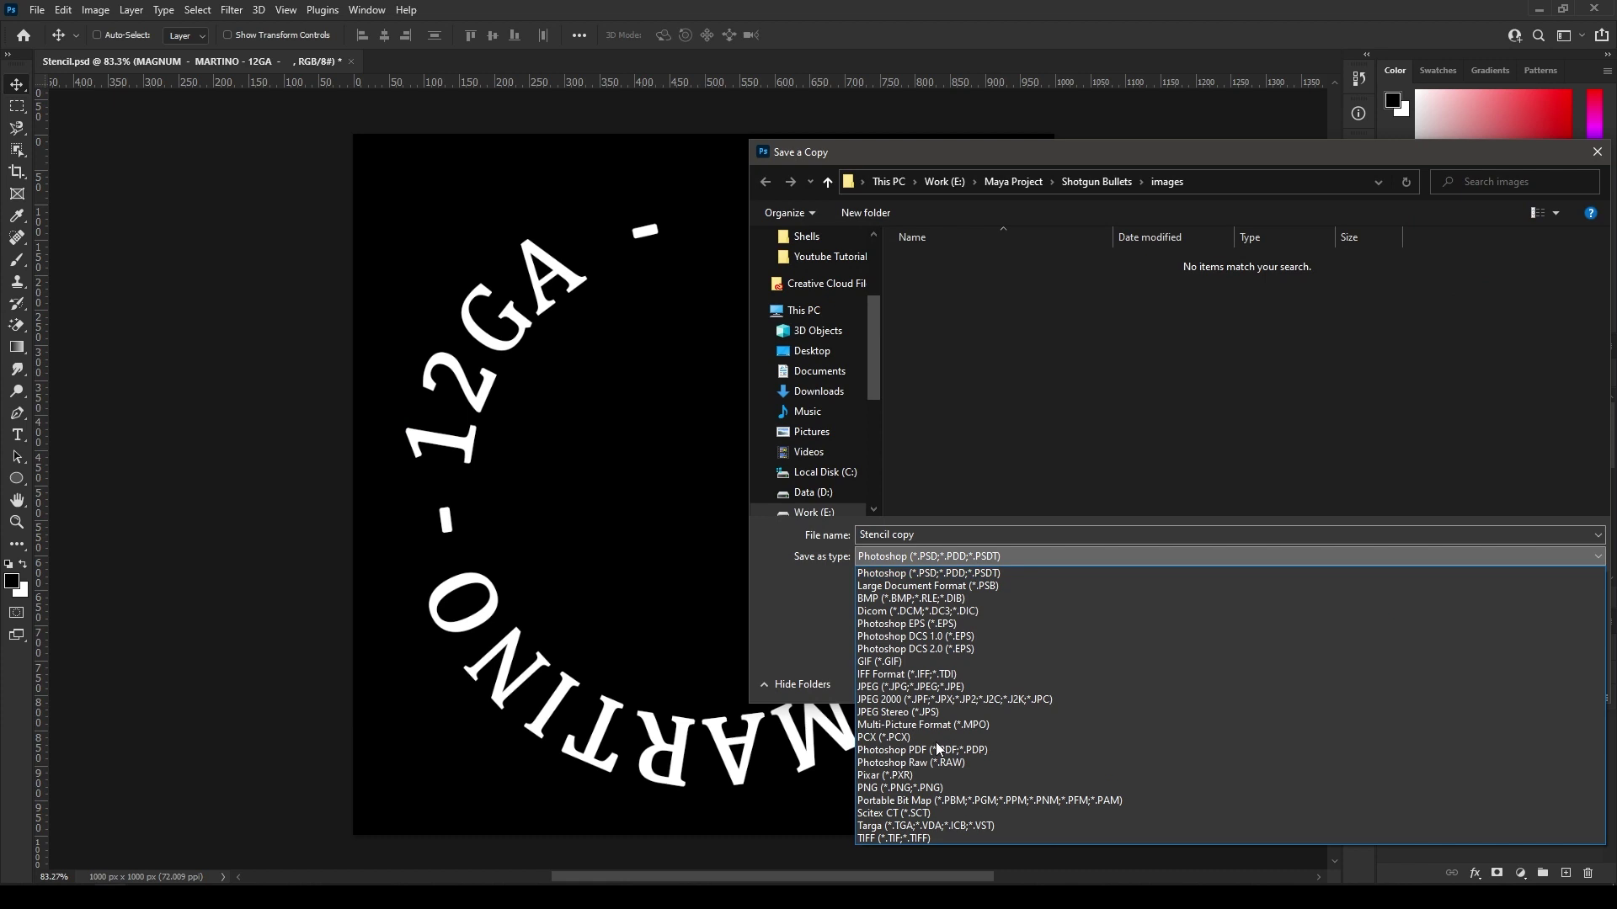
pyautogui.click(931, 784)
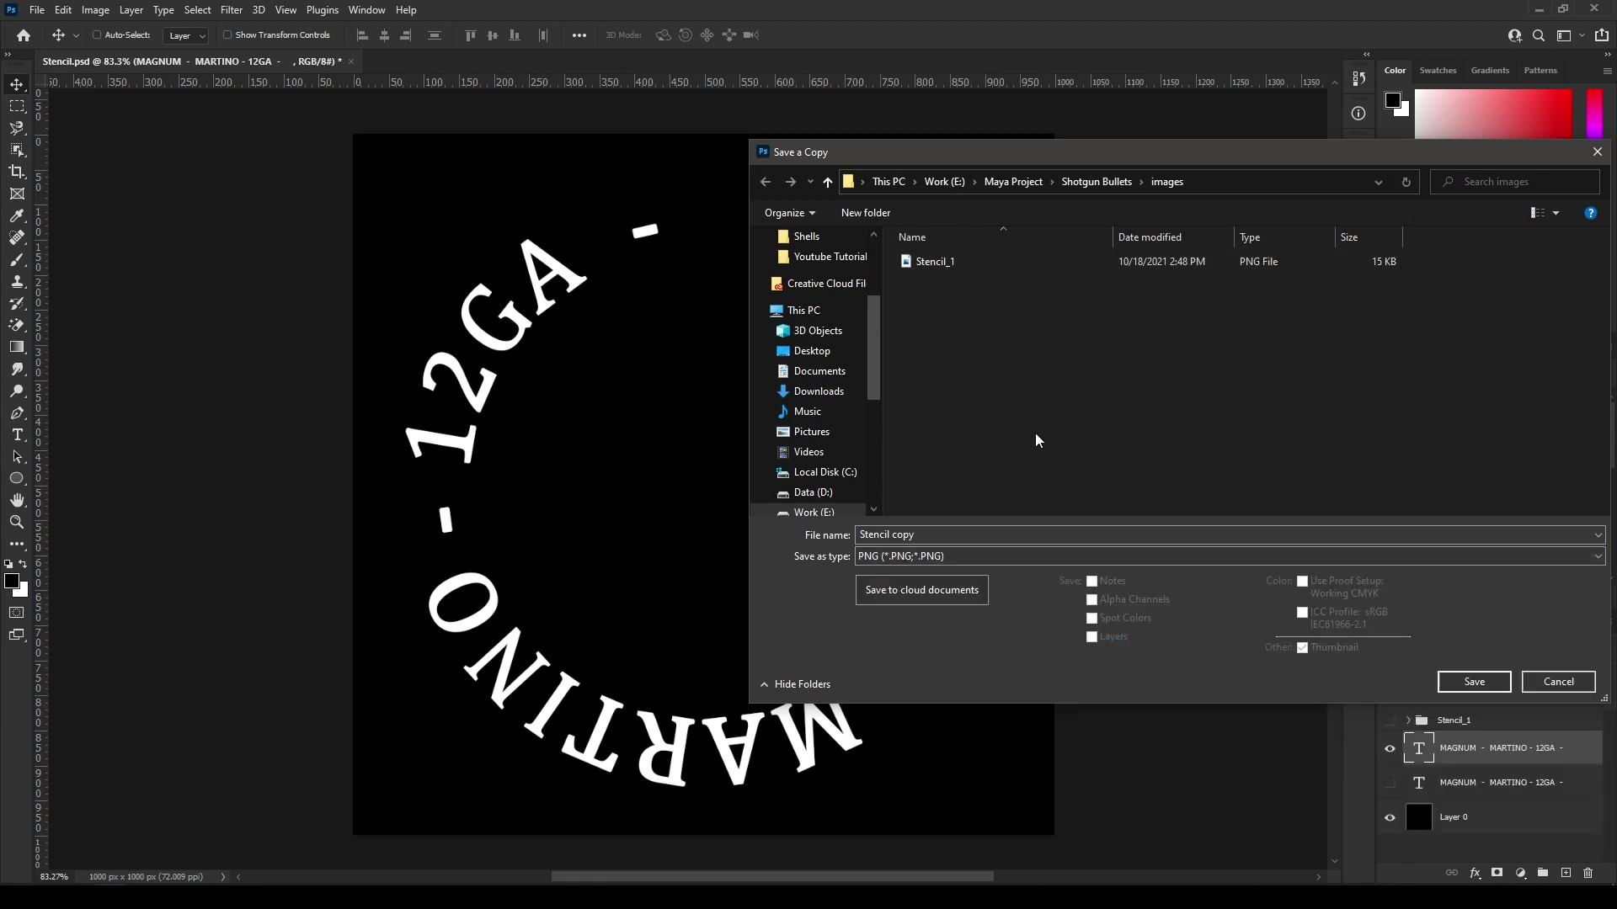
pyautogui.click(1003, 528)
pyautogui.press('BackSpace')
pyautogui.press('BackSpace')
pyautogui.press('BackSpace')
pyautogui.press('BackSpace')
pyautogui.press('BackSpace')
pyautogui.write('_2')
pyautogui.press('Return')
pyautogui.click(885, 274)
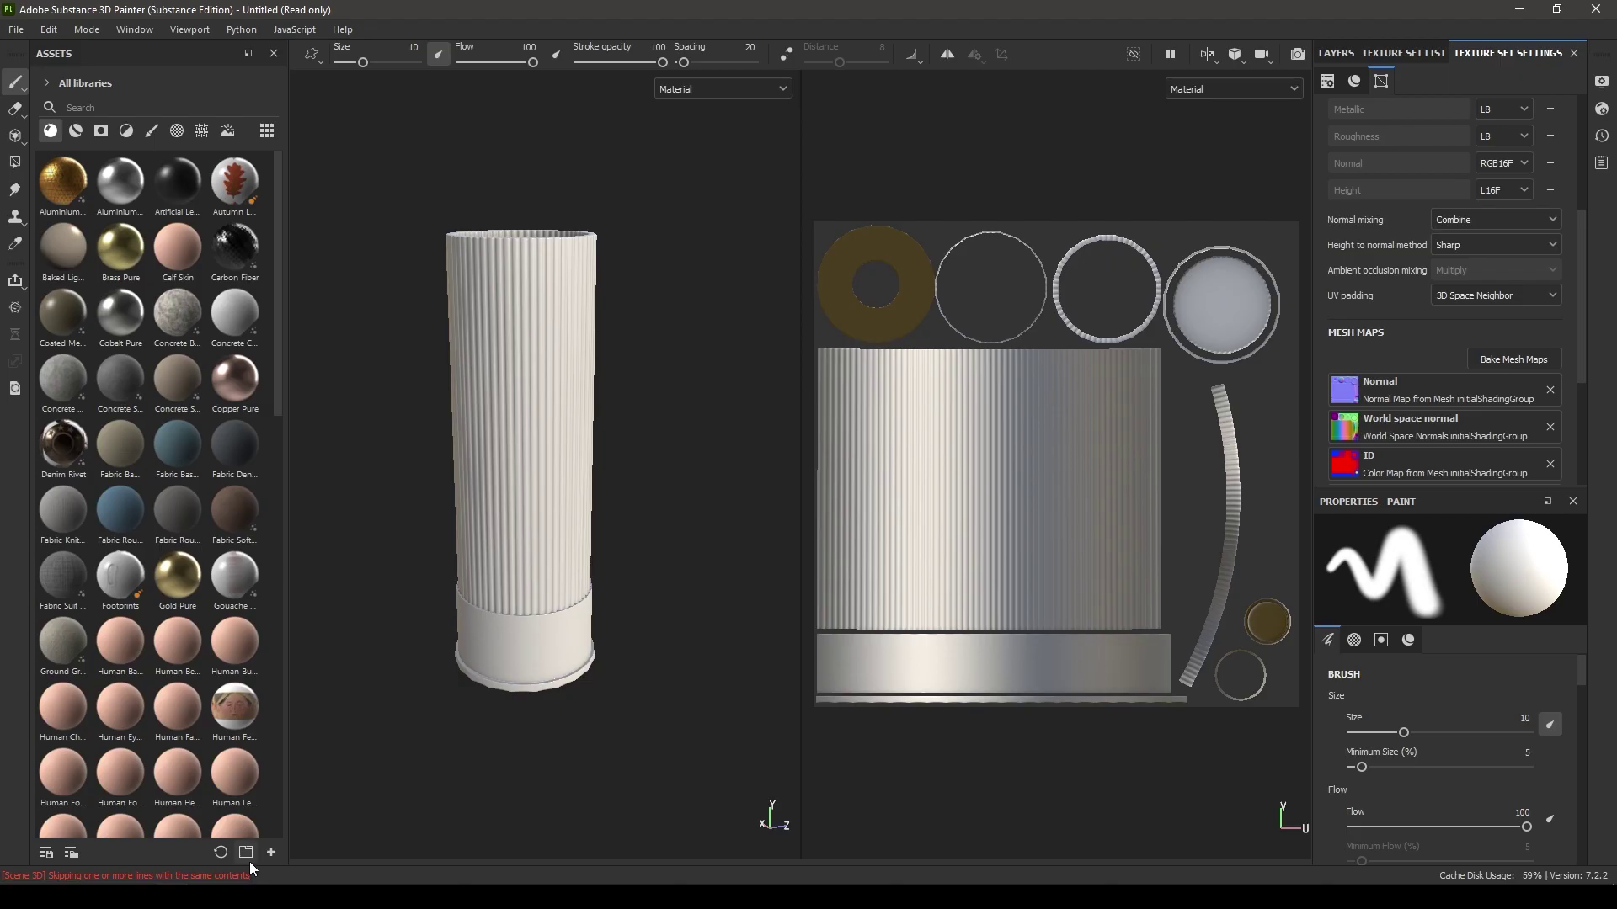
# - Switch to Substance 3D Painter and bring Stencil_1 and Stencil_2 from the images folder into its assets for import
pyautogui.moveTo(236, 897)
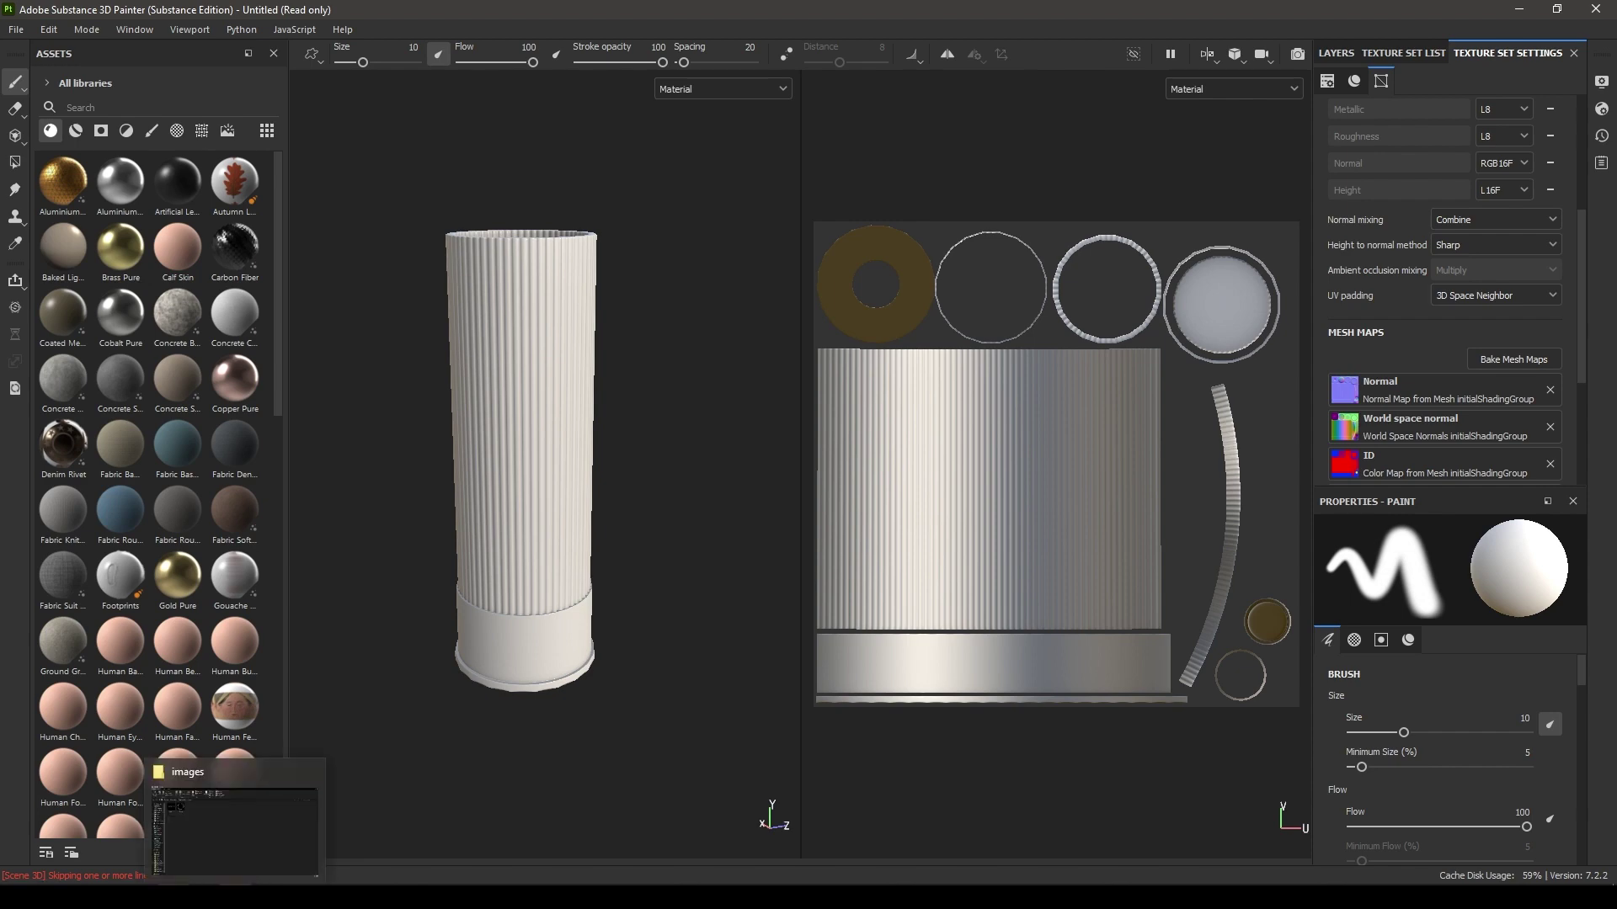
pyautogui.click(236, 825)
pyautogui.moveTo(329, 286); pyautogui.dragTo(103, 189)
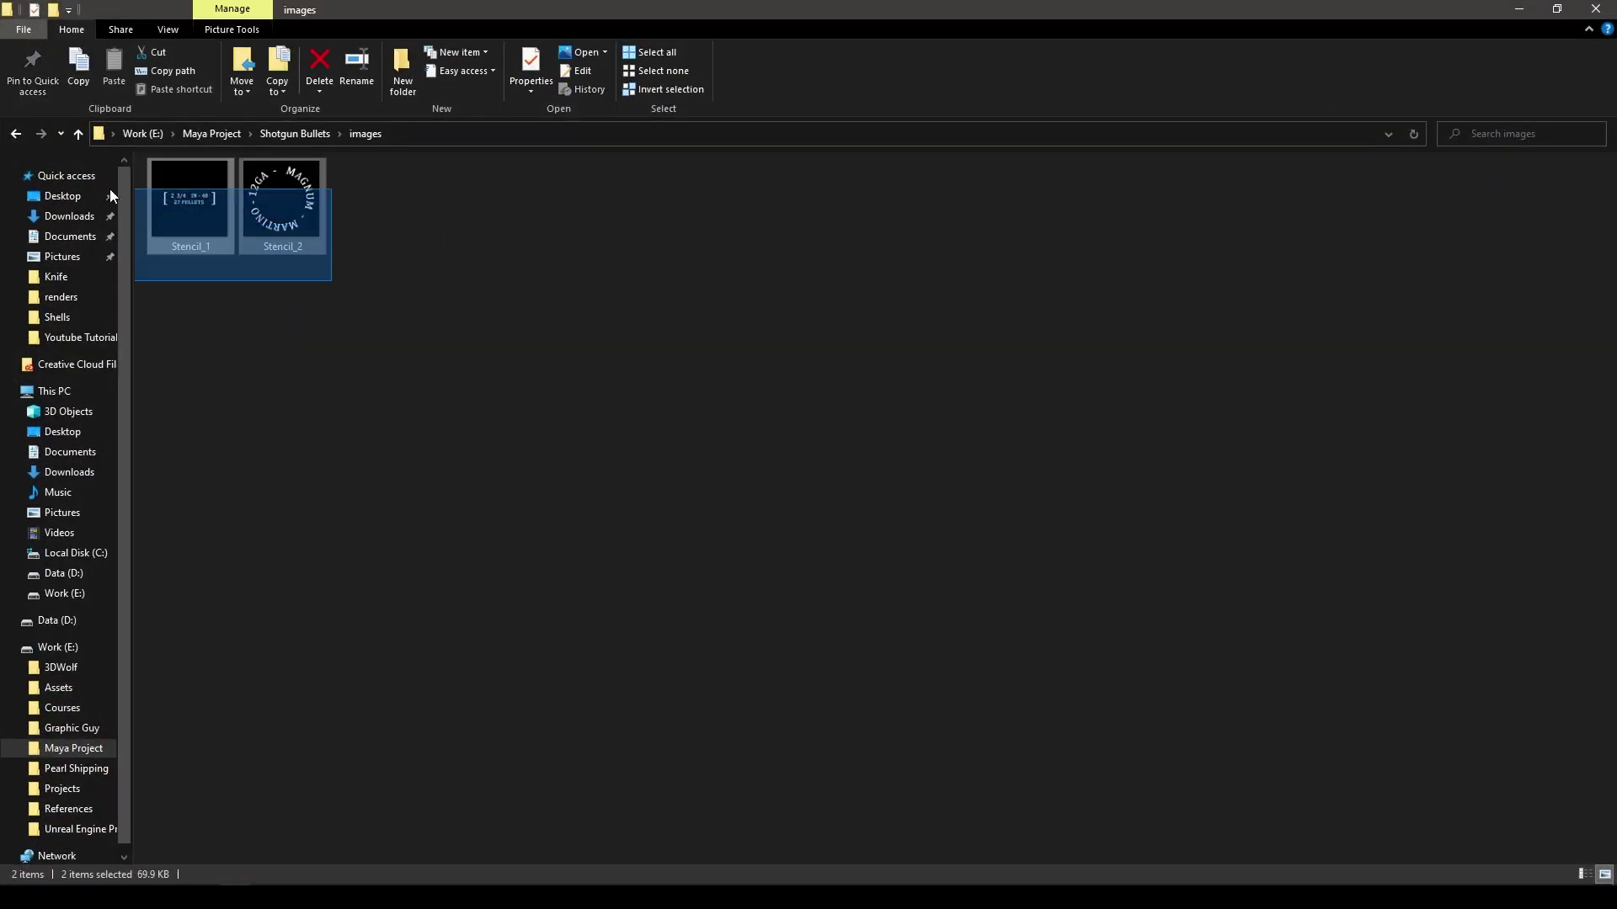
pyautogui.moveTo(187, 222)
pyautogui.mouseDown()
pyautogui.moveTo(396, 371)
pyautogui.moveTo(306, 766)
pyautogui.moveTo(180, 857)
pyautogui.moveTo(177, 894)
pyautogui.moveTo(155, 396)
pyautogui.moveTo(188, 396)
pyautogui.mouseUp()
# - Set both stencils' usage to texture and import them into the project 'Untitled'
pyautogui.click(1026, 280)
pyautogui.click(1054, 348)
pyautogui.click(1041, 311)
pyautogui.press('Escape')
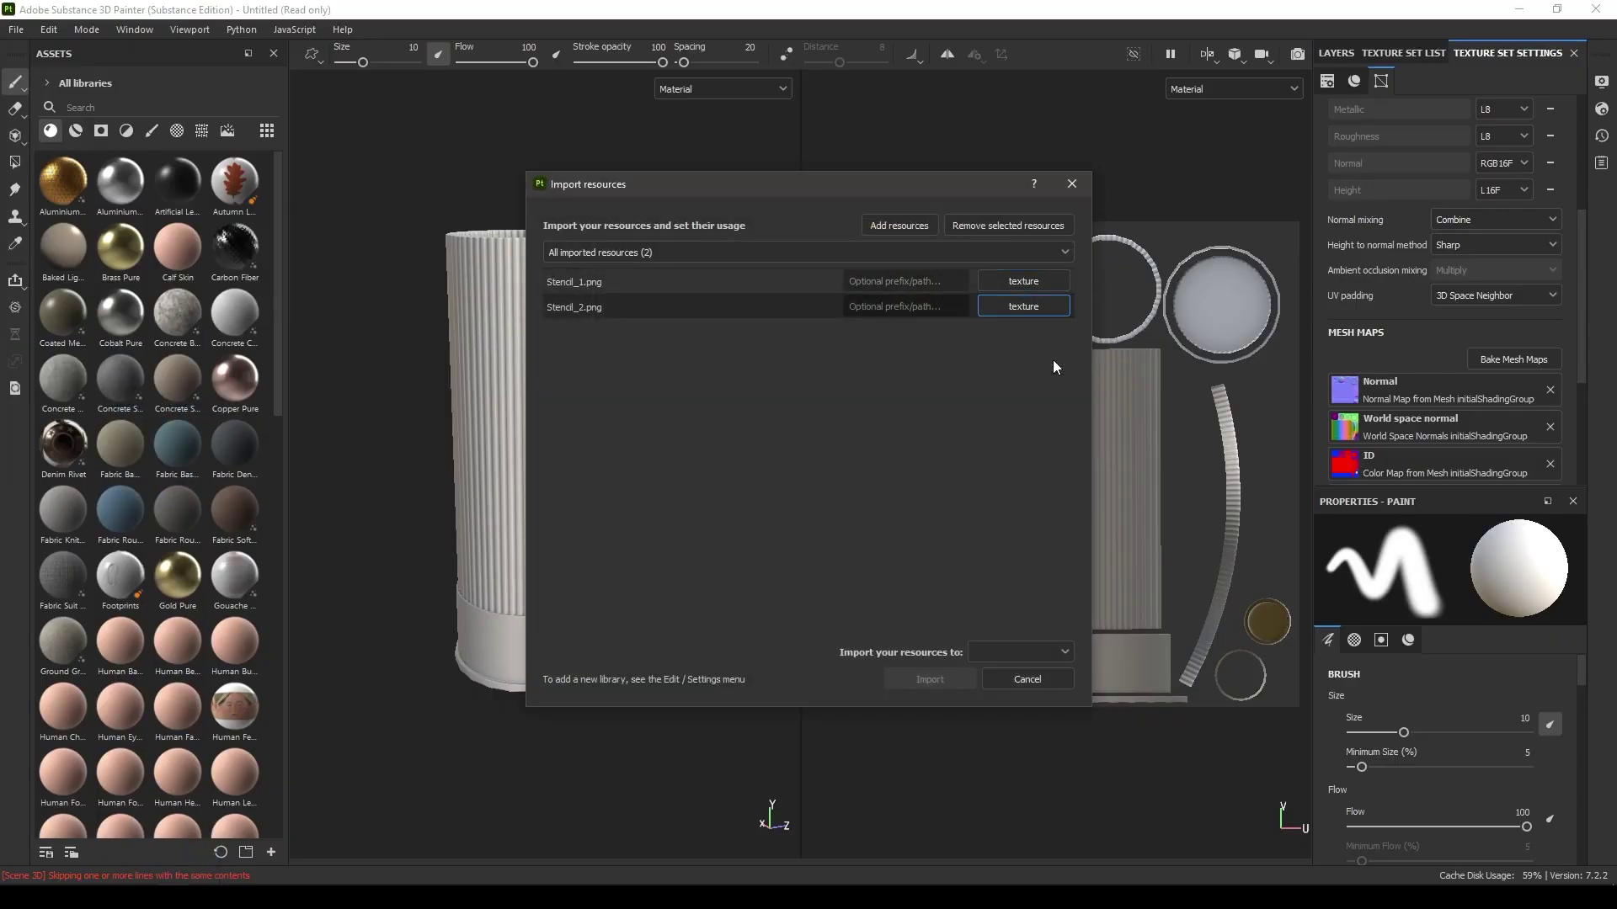
pyautogui.click(1024, 646)
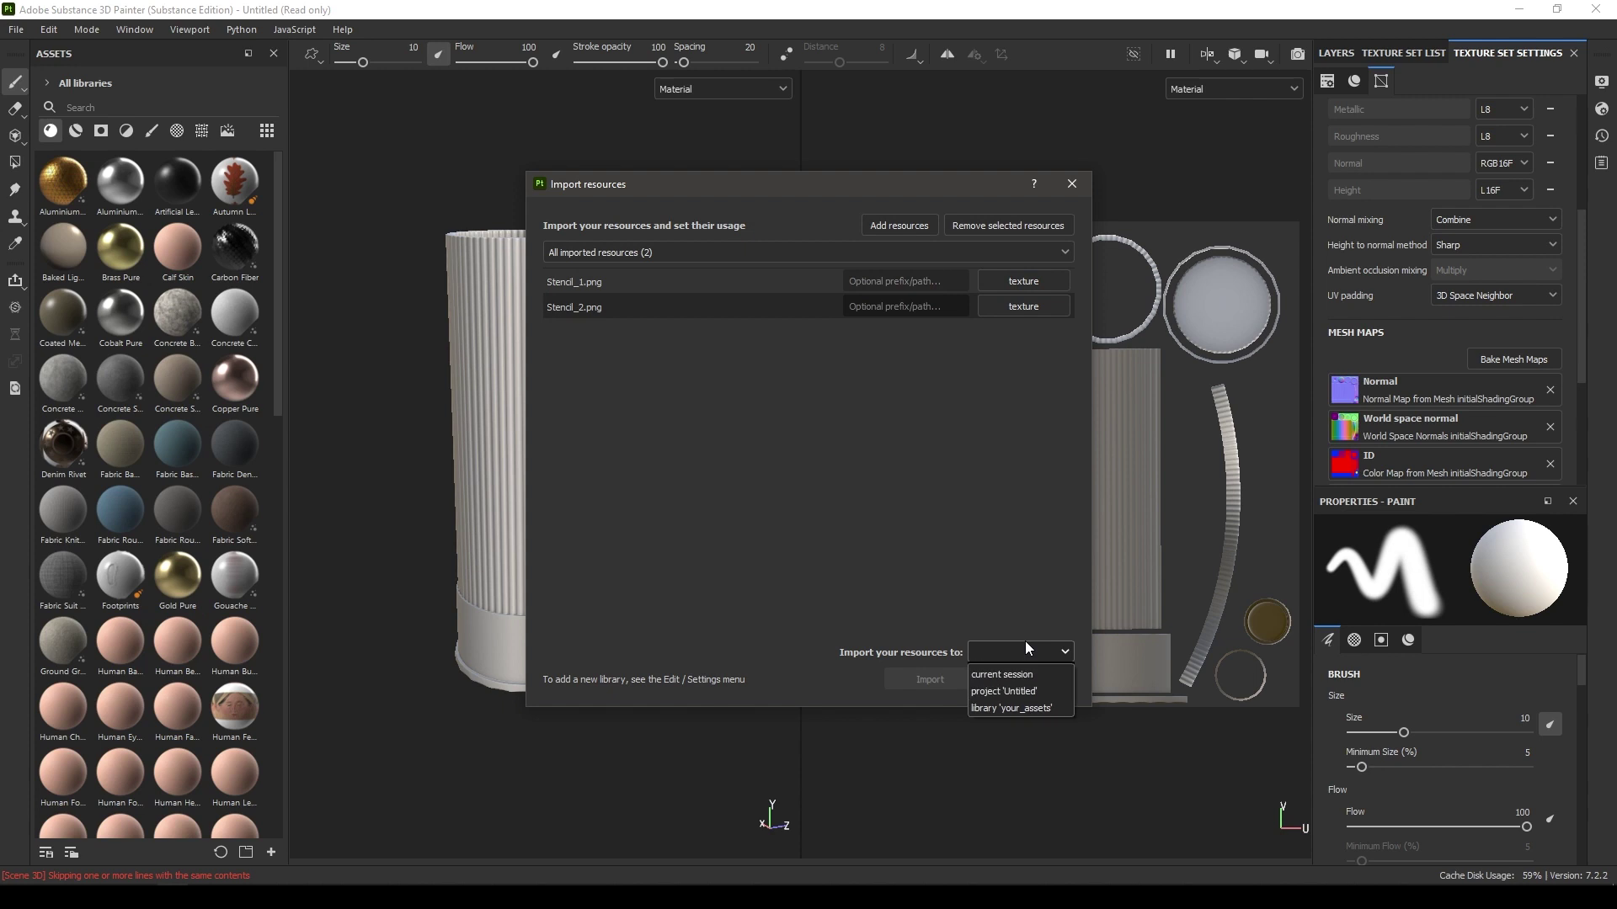
pyautogui.click(1003, 694)
pyautogui.click(965, 676)
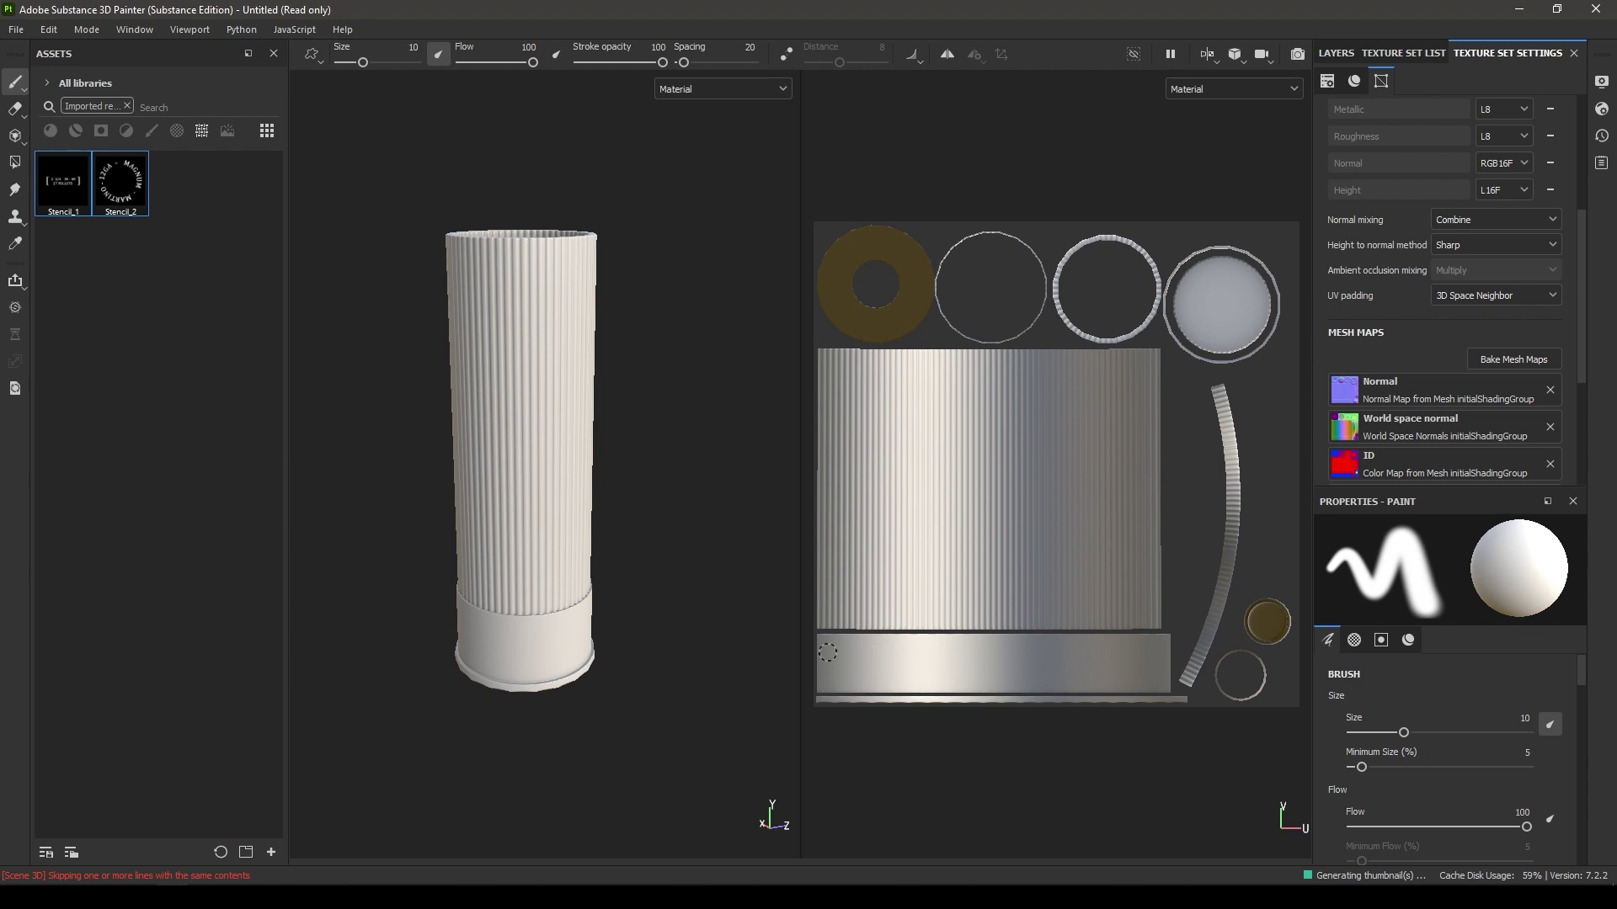
pyautogui.click(123, 192)
pyautogui.keyDown('alt'); pyautogui.moveTo(596, 391); pyautogui.dragTo(675, 448); pyautogui.keyUp('alt')
pyautogui.keyDown('alt'); pyautogui.moveTo(674, 447); pyautogui.dragTo(625, 597, button='right'); pyautogui.keyUp('alt')
pyautogui.keyDown('alt'); pyautogui.moveTo(625, 597); pyautogui.dragTo(594, 505); pyautogui.keyUp('alt')
pyautogui.keyDown('alt'); pyautogui.moveTo(556, 379); pyautogui.dragTo(637, 450, button='middle'); pyautogui.keyUp('alt')
pyautogui.keyDown('alt'); pyautogui.moveTo(638, 421); pyautogui.dragTo(589, 541); pyautogui.keyUp('alt')
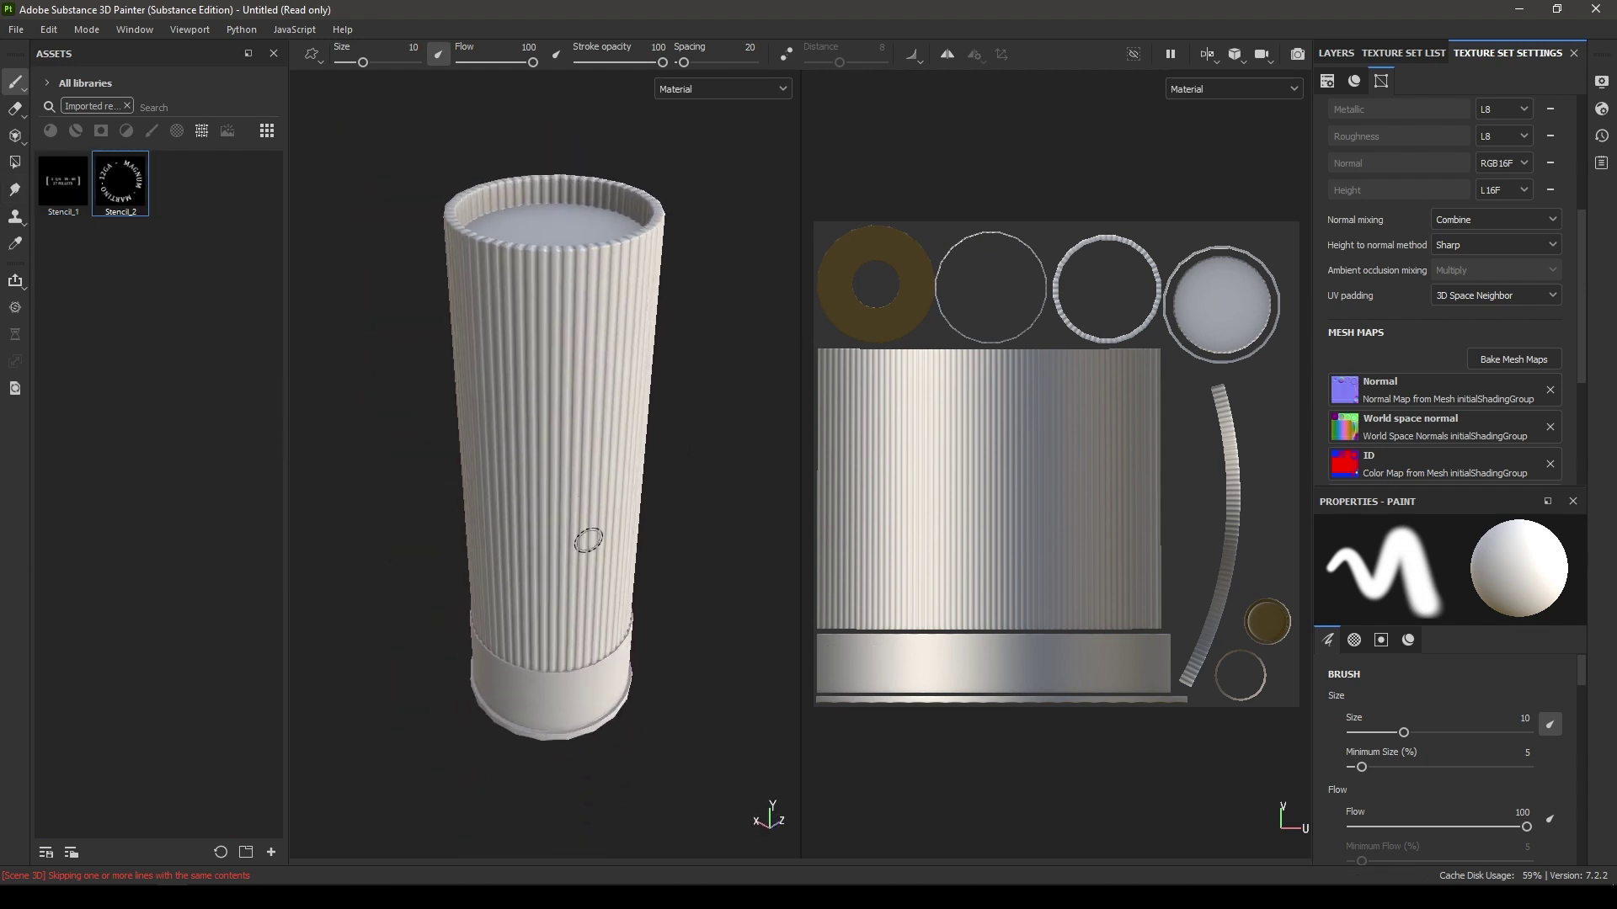
# - Clear the imported-resources filter so the asset library lists all assets
pyautogui.click(128, 107)
pyautogui.keyDown('alt'); pyautogui.moveTo(551, 438); pyautogui.dragTo(546, 391); pyautogui.keyUp('alt')
pyautogui.keyDown('alt'); pyautogui.moveTo(546, 391); pyautogui.dragTo(583, 505, button='right'); pyautogui.keyUp('alt')
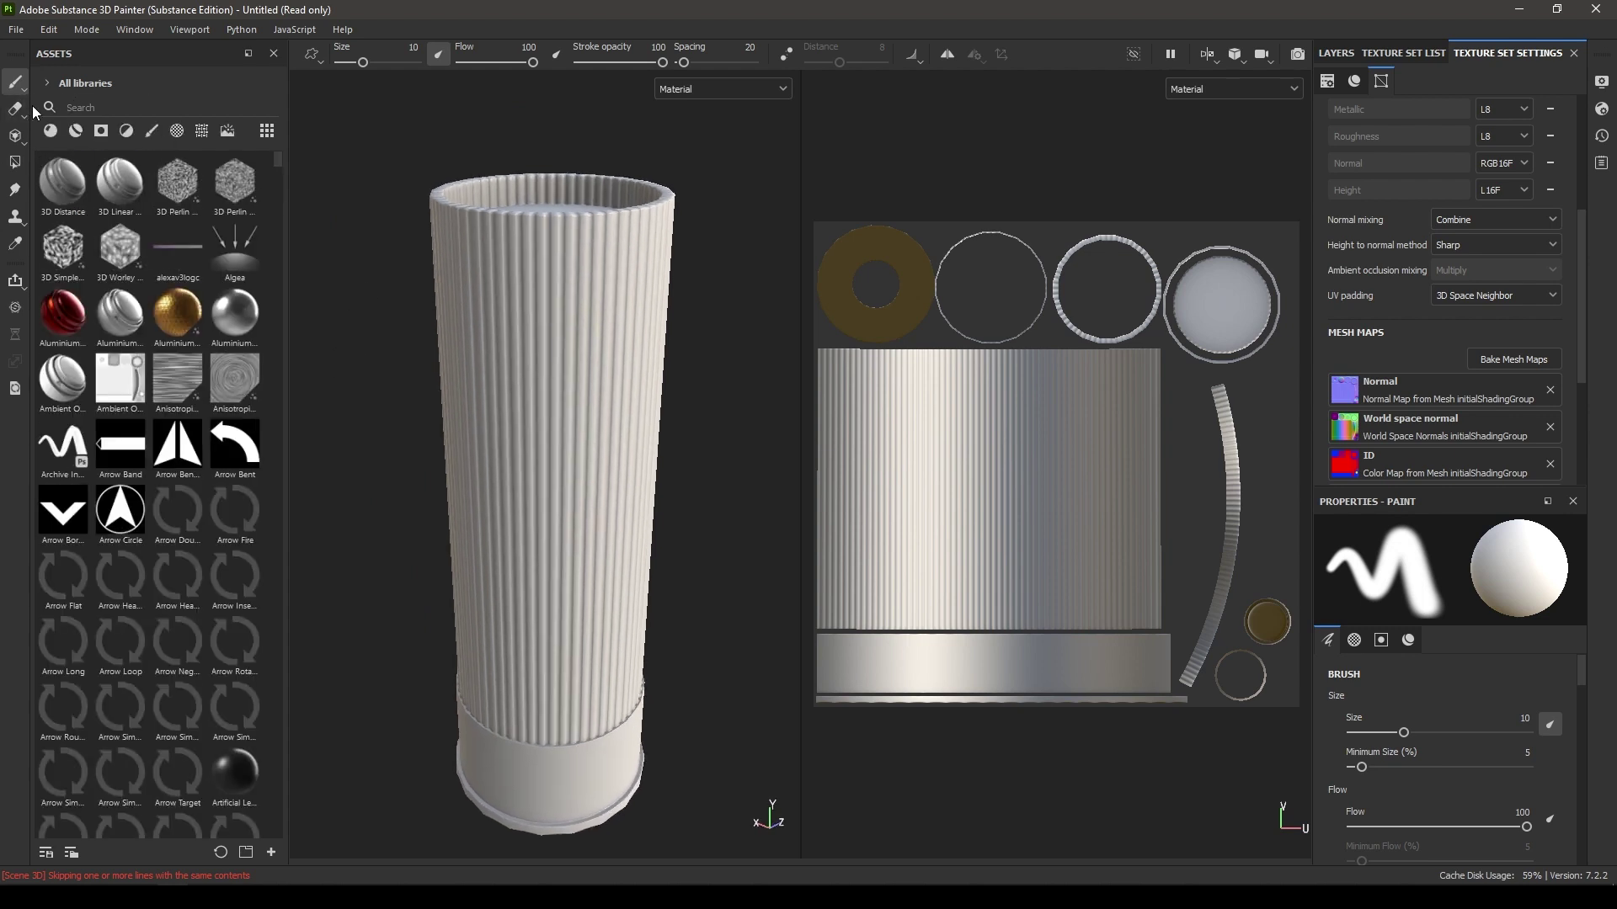
# - Filter the asset library to show only materials
pyautogui.click(51, 131)
pyautogui.keyDown('alt'); pyautogui.moveTo(652, 526); pyautogui.dragTo(635, 443); pyautogui.keyUp('alt')
pyautogui.keyDown('alt'); pyautogui.moveTo(635, 444); pyautogui.dragTo(630, 278, button='middle'); pyautogui.keyUp('alt')
pyautogui.keyDown('alt'); pyautogui.moveTo(655, 420); pyautogui.dragTo(614, 376, button='right'); pyautogui.keyUp('alt')
pyautogui.keyDown('alt'); pyautogui.moveTo(614, 375); pyautogui.dragTo(635, 514); pyautogui.keyUp('alt')
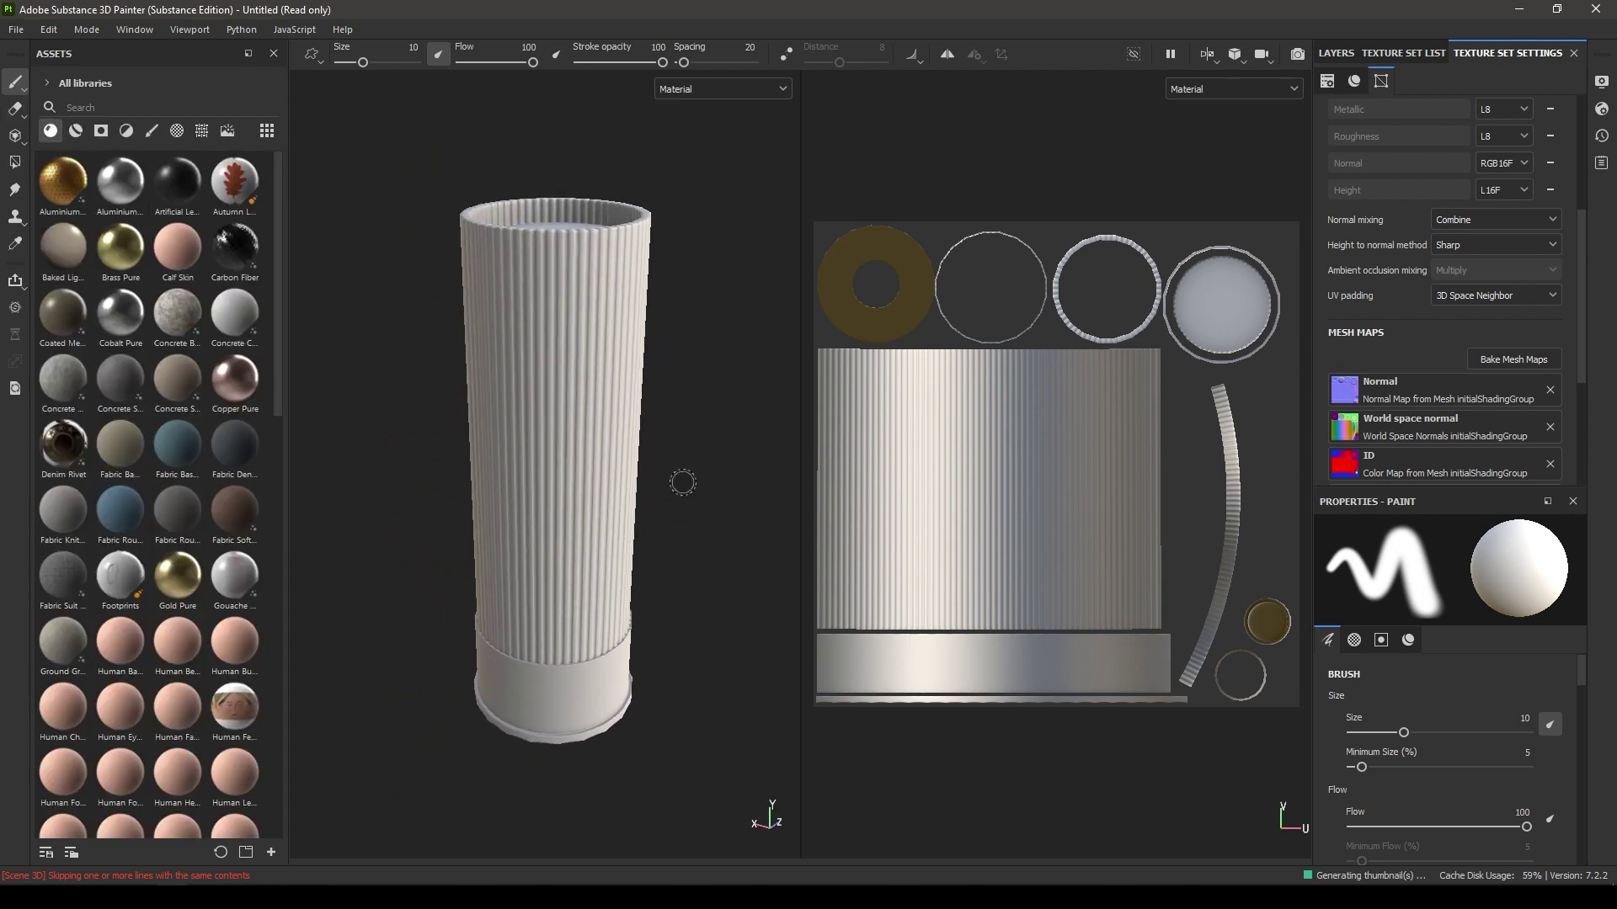
# - Delete the default Layer 1 and rename the texture set as Shell
pyautogui.click(1338, 53)
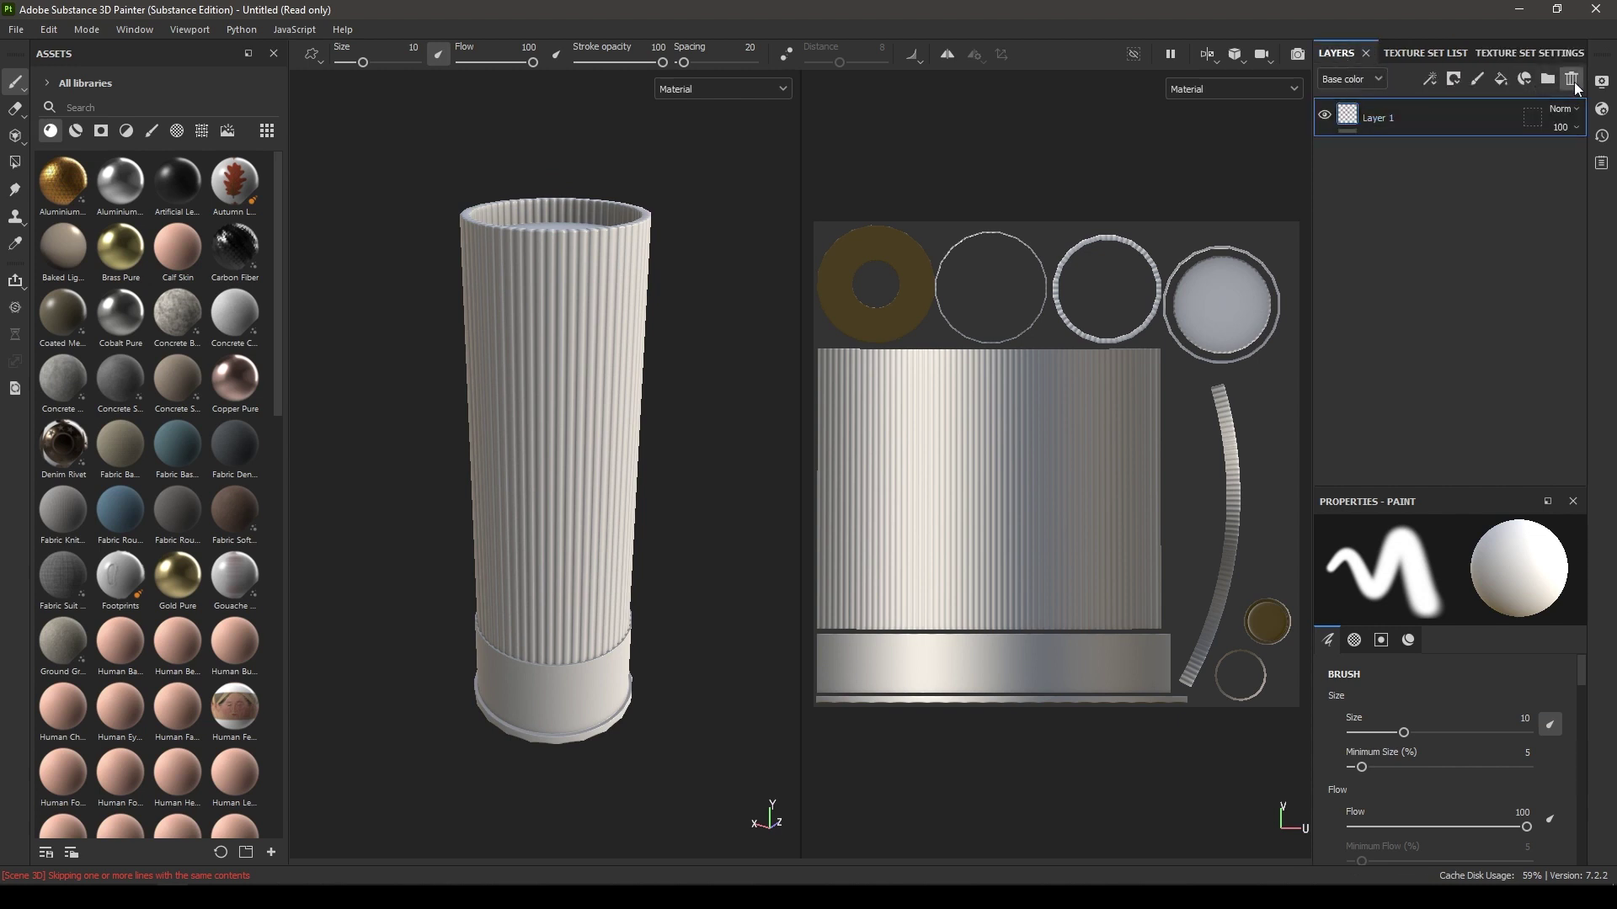
pyautogui.click(1571, 78)
pyautogui.keyDown('alt'); pyautogui.moveTo(538, 354); pyautogui.dragTo(822, 361); pyautogui.keyUp('alt')
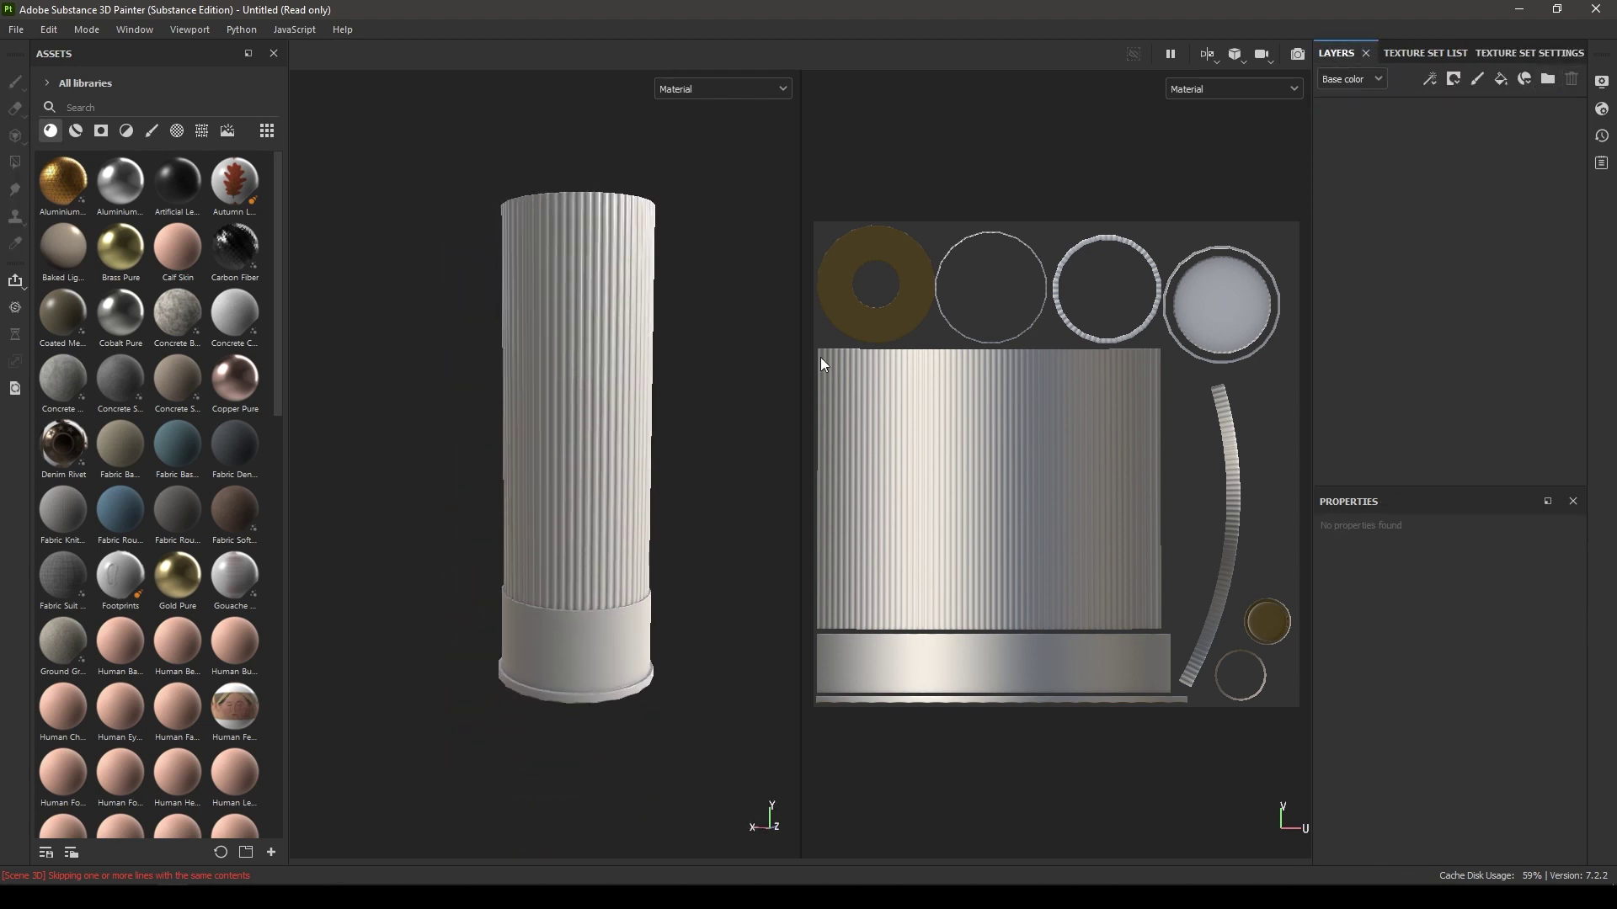
pyautogui.click(1409, 53)
pyautogui.write('Shell')
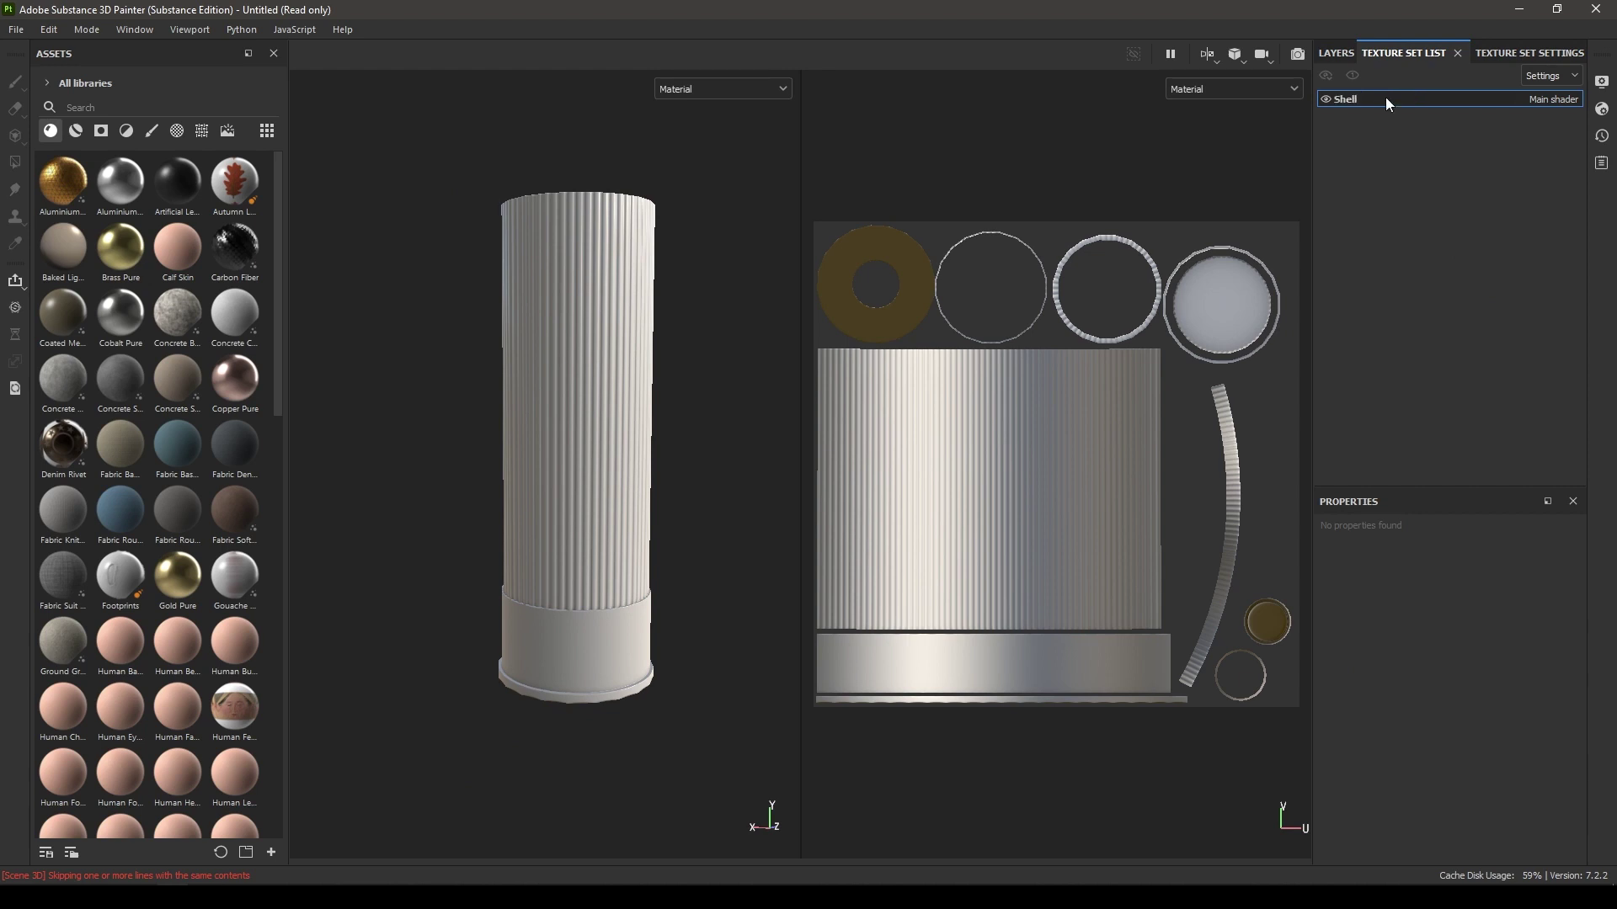
# - Add a fill layer to the empty layer stack and set its metallic value to 1
pyautogui.click(1336, 52)
pyautogui.keyDown('alt'); pyautogui.moveTo(599, 488); pyautogui.dragTo(639, 414); pyautogui.keyUp('alt')
pyautogui.click(1502, 81)
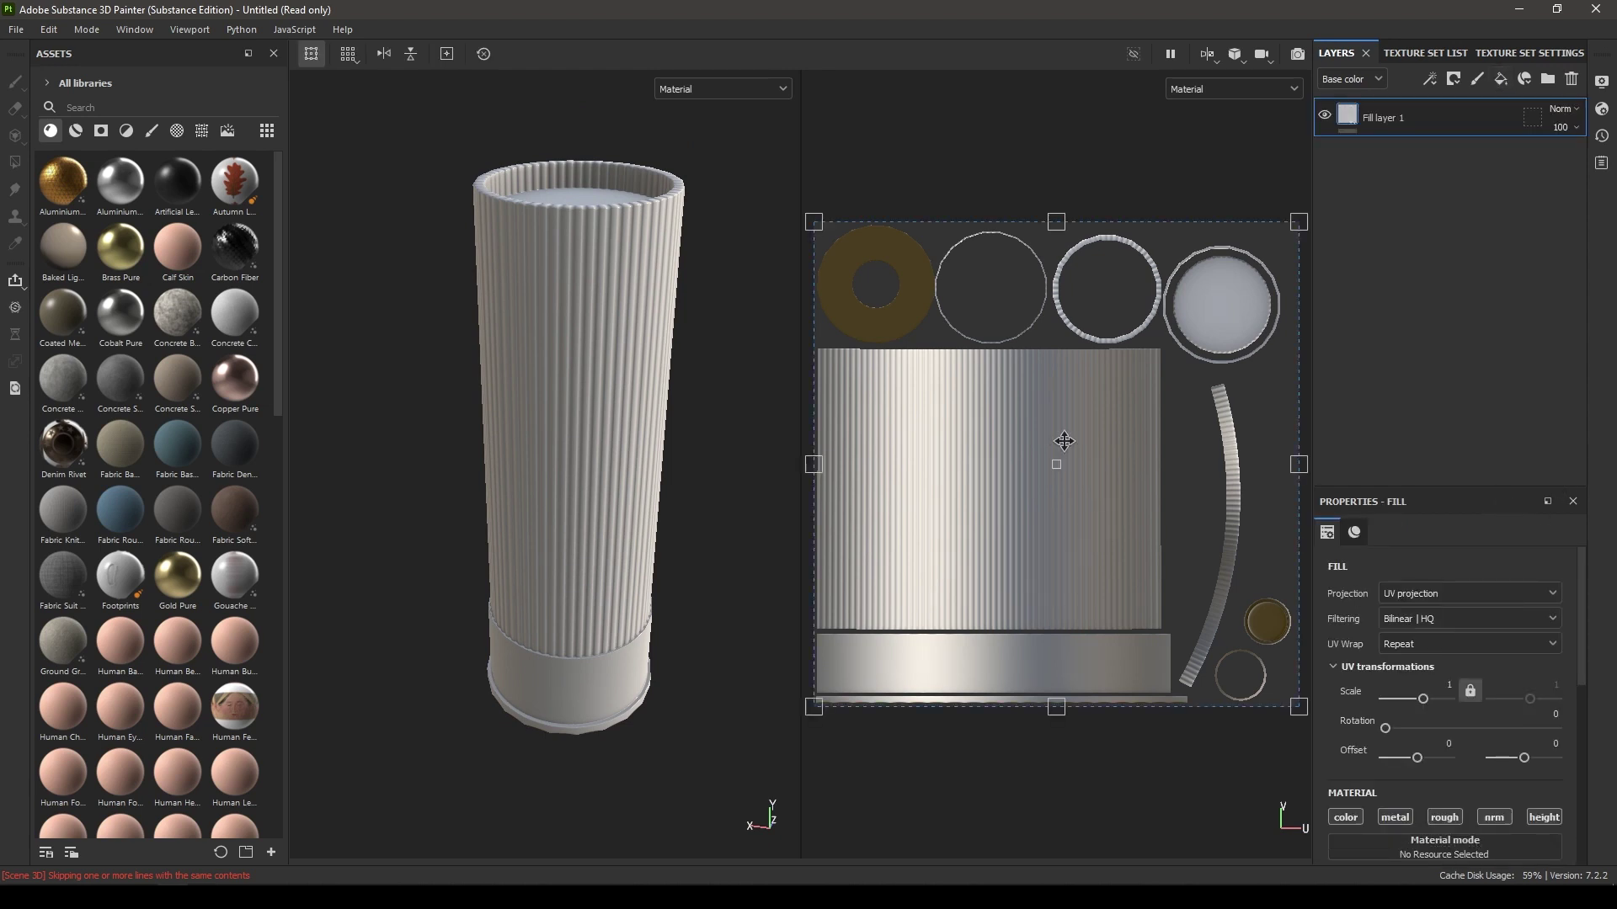
pyautogui.keyDown('alt'); pyautogui.moveTo(593, 432); pyautogui.dragTo(639, 325); pyautogui.keyUp('alt')
pyautogui.scroll(-6, 1469, 699)
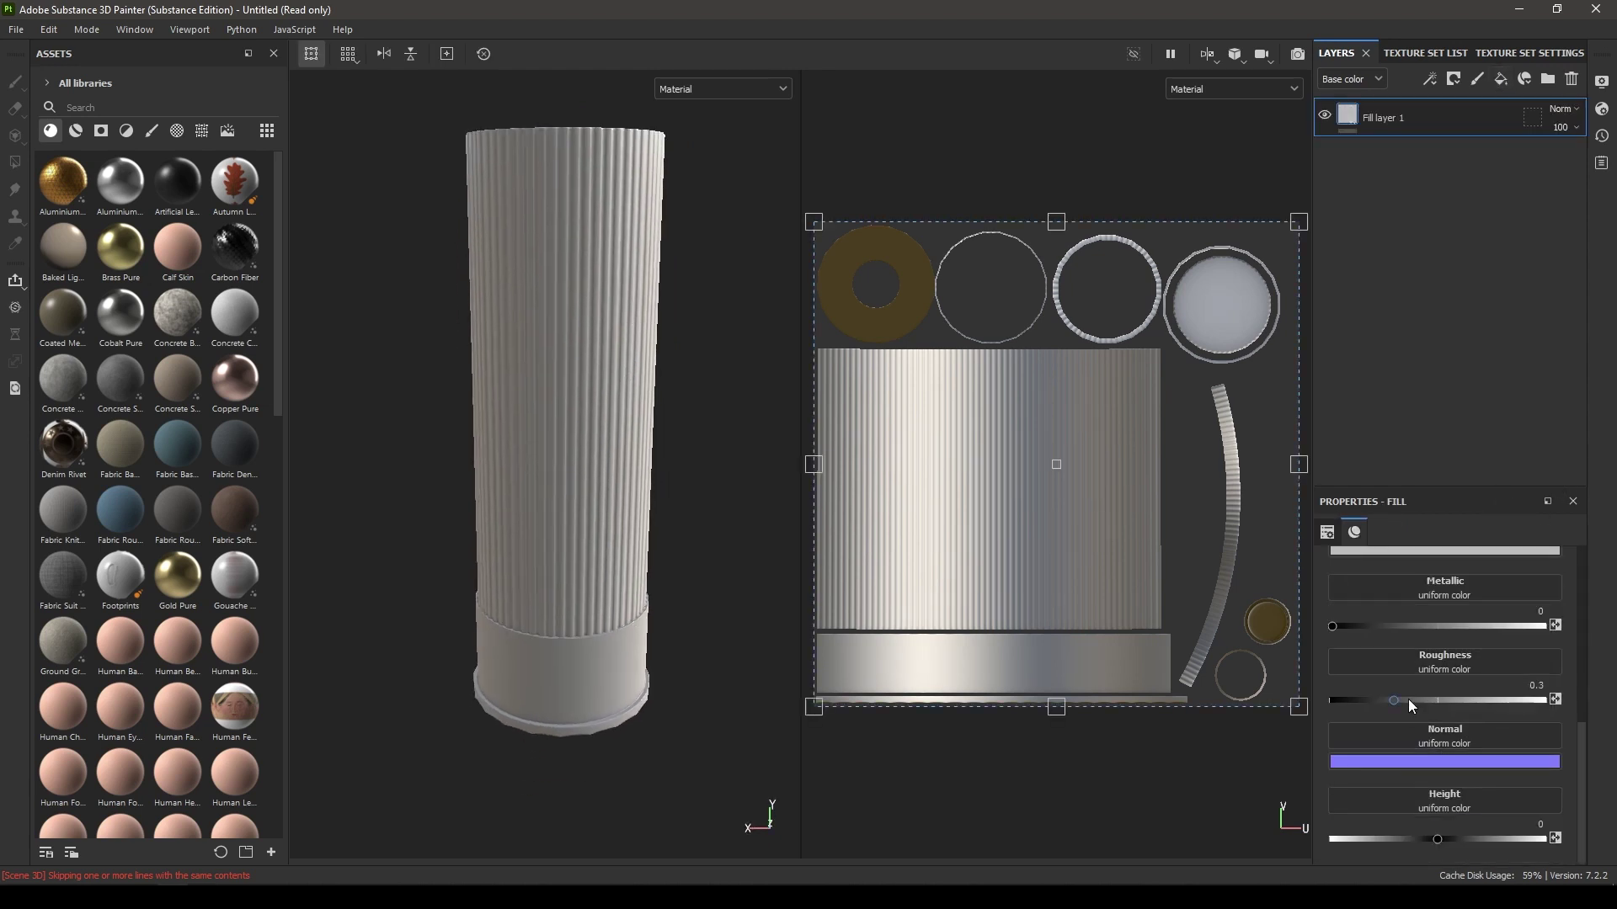
pyautogui.moveTo(1334, 626); pyautogui.dragTo(1601, 630)
# - Set the fill layer's roughness to 0.15
pyautogui.moveTo(563, 493)
pyautogui.keyDown('alt'); pyautogui.mouseDown()
pyautogui.moveTo(571, 294)
pyautogui.moveTo(573, 482)
pyautogui.mouseUp(); pyautogui.keyUp('alt')
pyautogui.keyDown('alt'); pyautogui.moveTo(573, 481); pyautogui.dragTo(584, 725, button='right'); pyautogui.keyUp('alt')
pyautogui.keyDown('alt'); pyautogui.moveTo(584, 725); pyautogui.dragTo(559, 583, button='middle'); pyautogui.keyUp('alt')
pyautogui.moveTo(1394, 700); pyautogui.dragTo(1536, 700)
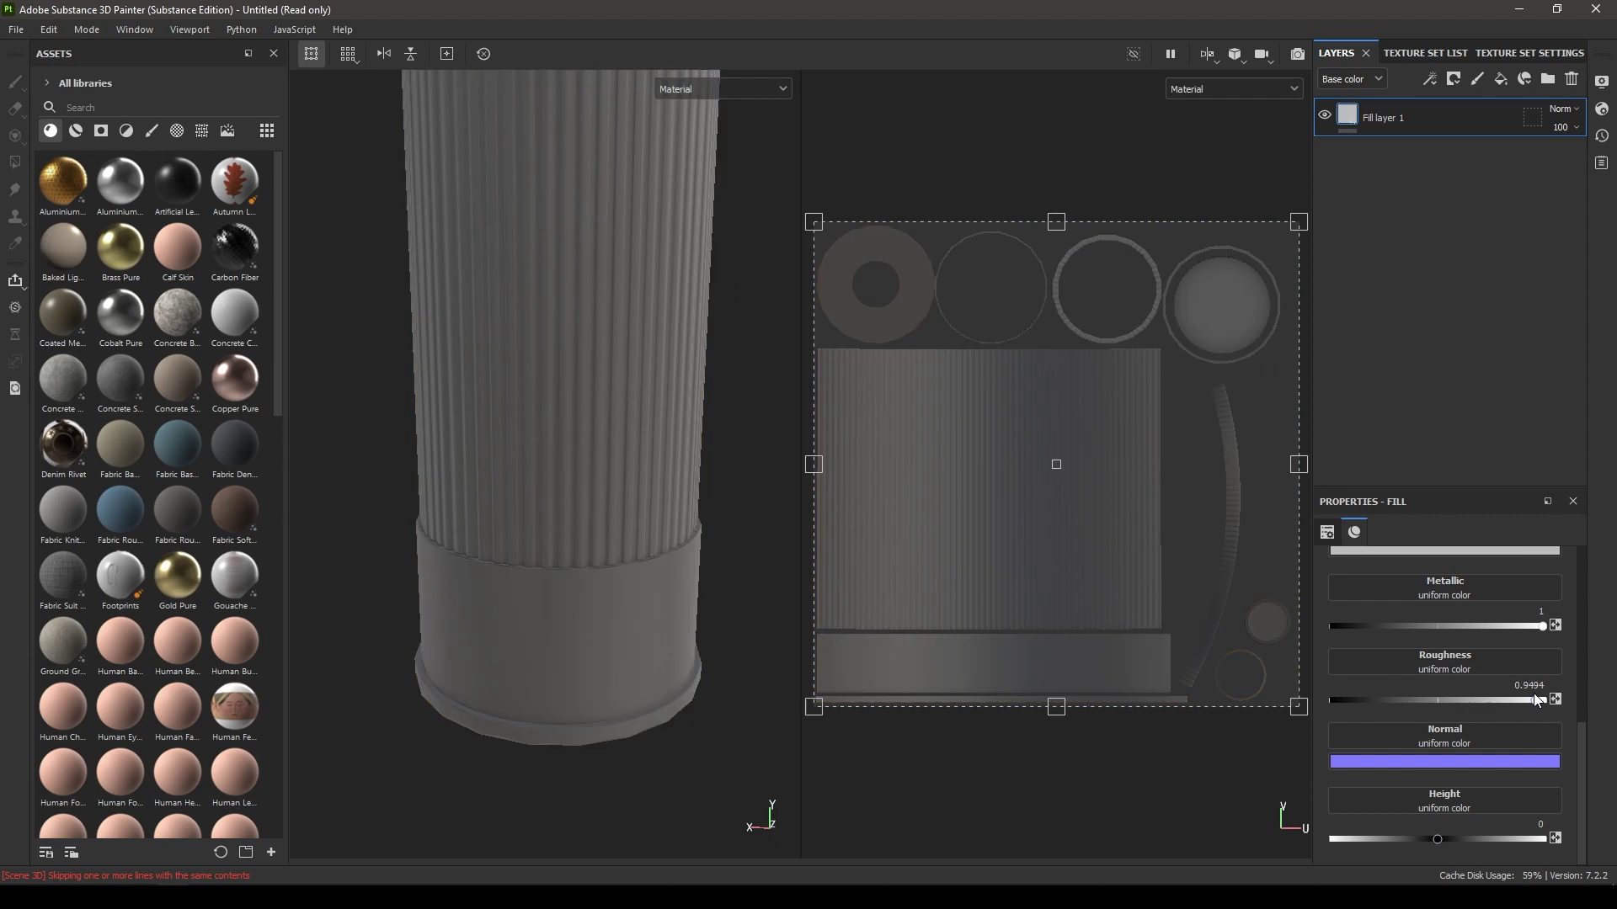
pyautogui.click(1535, 686)
pyautogui.write('0.15')
pyautogui.press('Return')
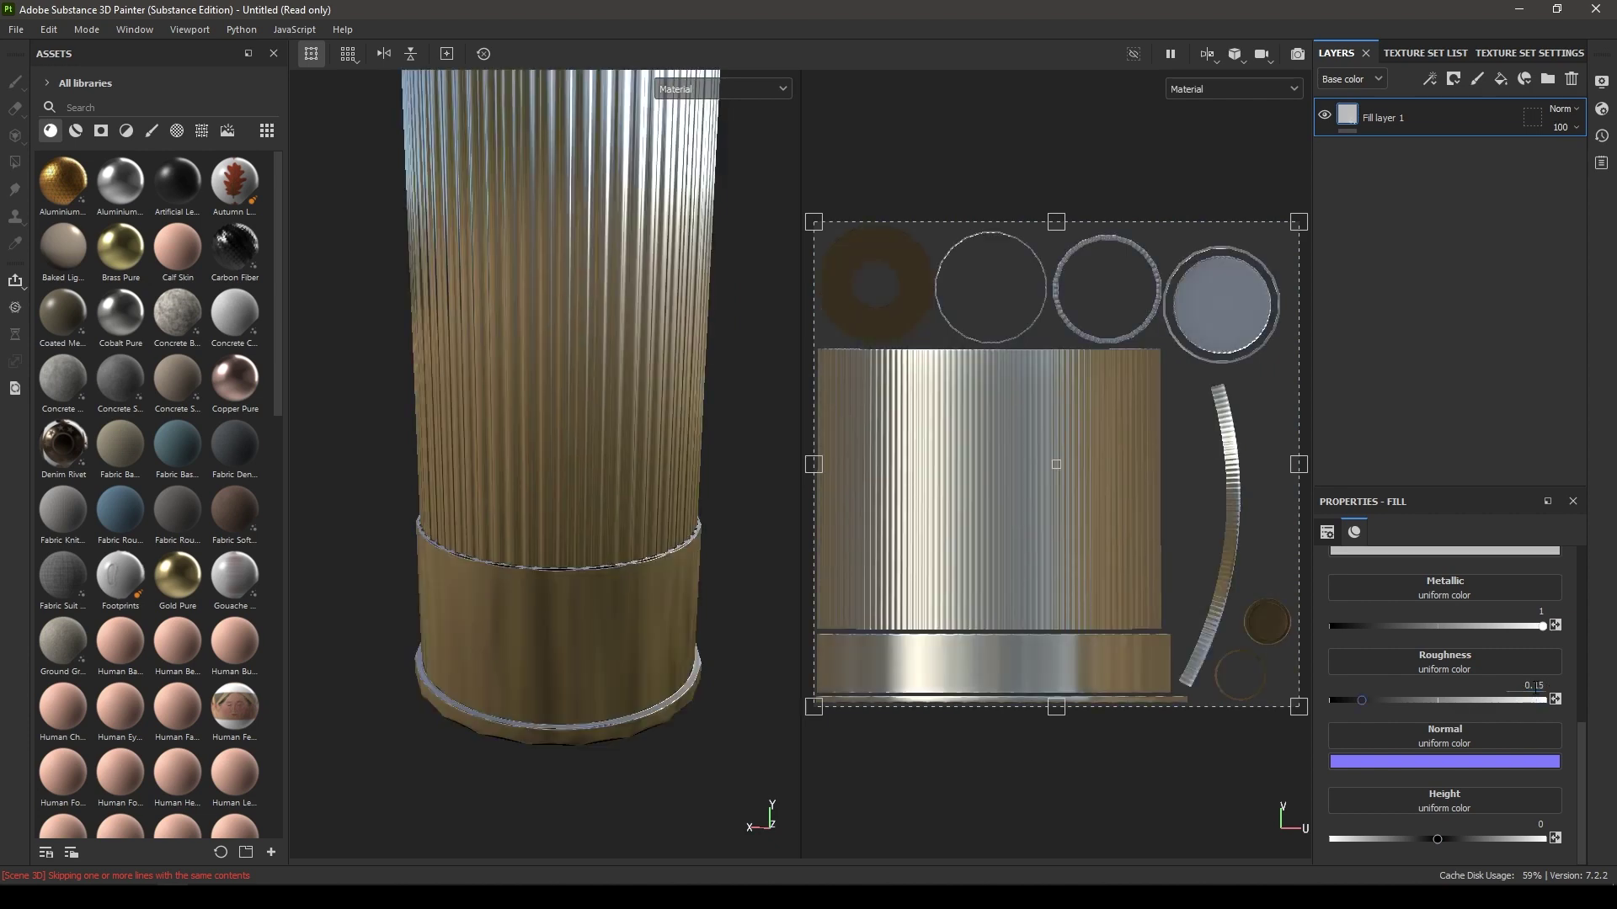
# - Set the fill layer's base color to a brass tone, hex 9c885e
pyautogui.keyDown('alt'); pyautogui.moveTo(560, 488); pyautogui.dragTo(567, 344); pyautogui.keyUp('alt')
pyautogui.keyDown('alt'); pyautogui.moveTo(567, 345); pyautogui.dragTo(630, 367, button='right'); pyautogui.keyUp('alt')
pyautogui.keyDown('alt'); pyautogui.moveTo(630, 368); pyautogui.dragTo(627, 562, button='middle'); pyautogui.keyUp('alt')
pyautogui.keyDown('alt'); pyautogui.moveTo(630, 569); pyautogui.dragTo(640, 539); pyautogui.keyUp('alt')
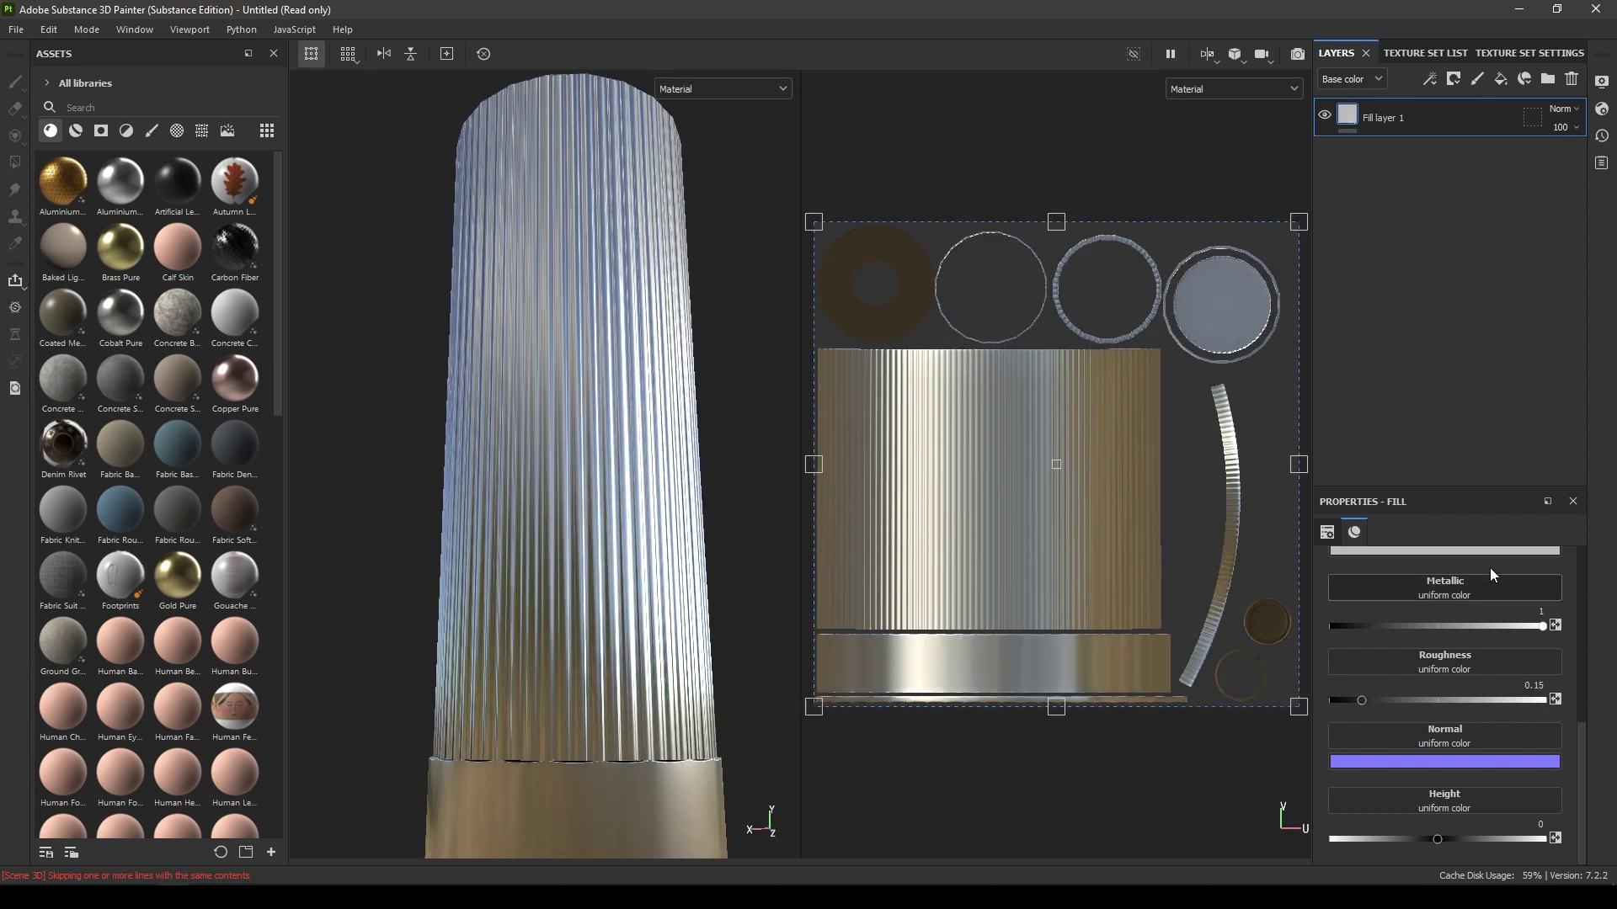
pyautogui.scroll(3, 1422, 619)
pyautogui.click(1416, 630)
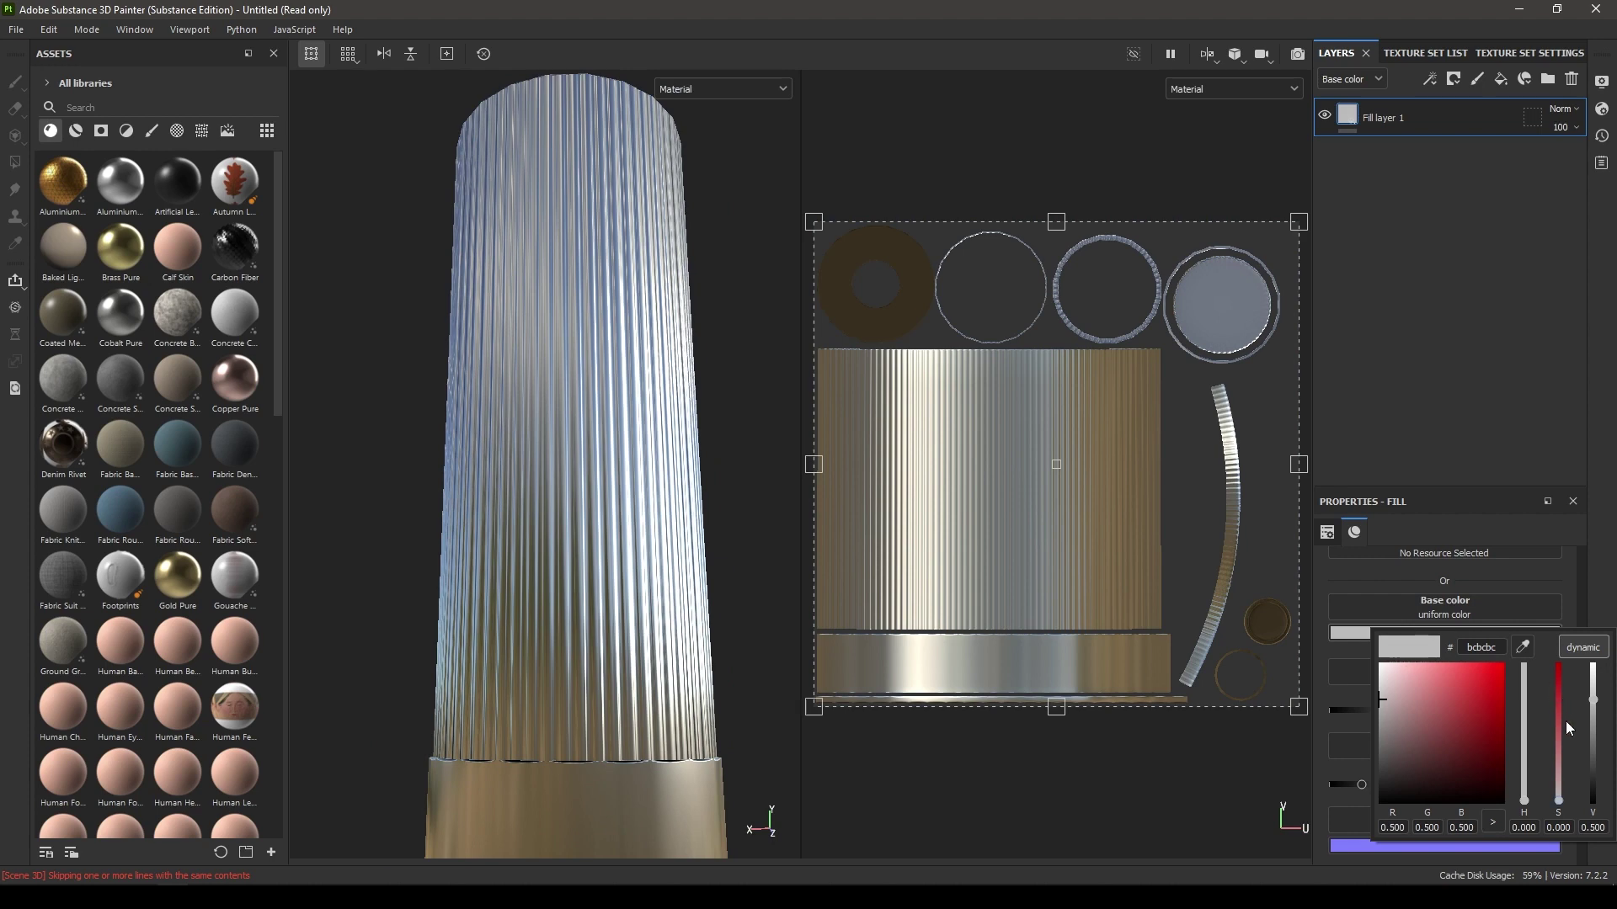
pyautogui.click(1525, 790)
pyautogui.moveTo(1455, 711); pyautogui.dragTo(1431, 726)
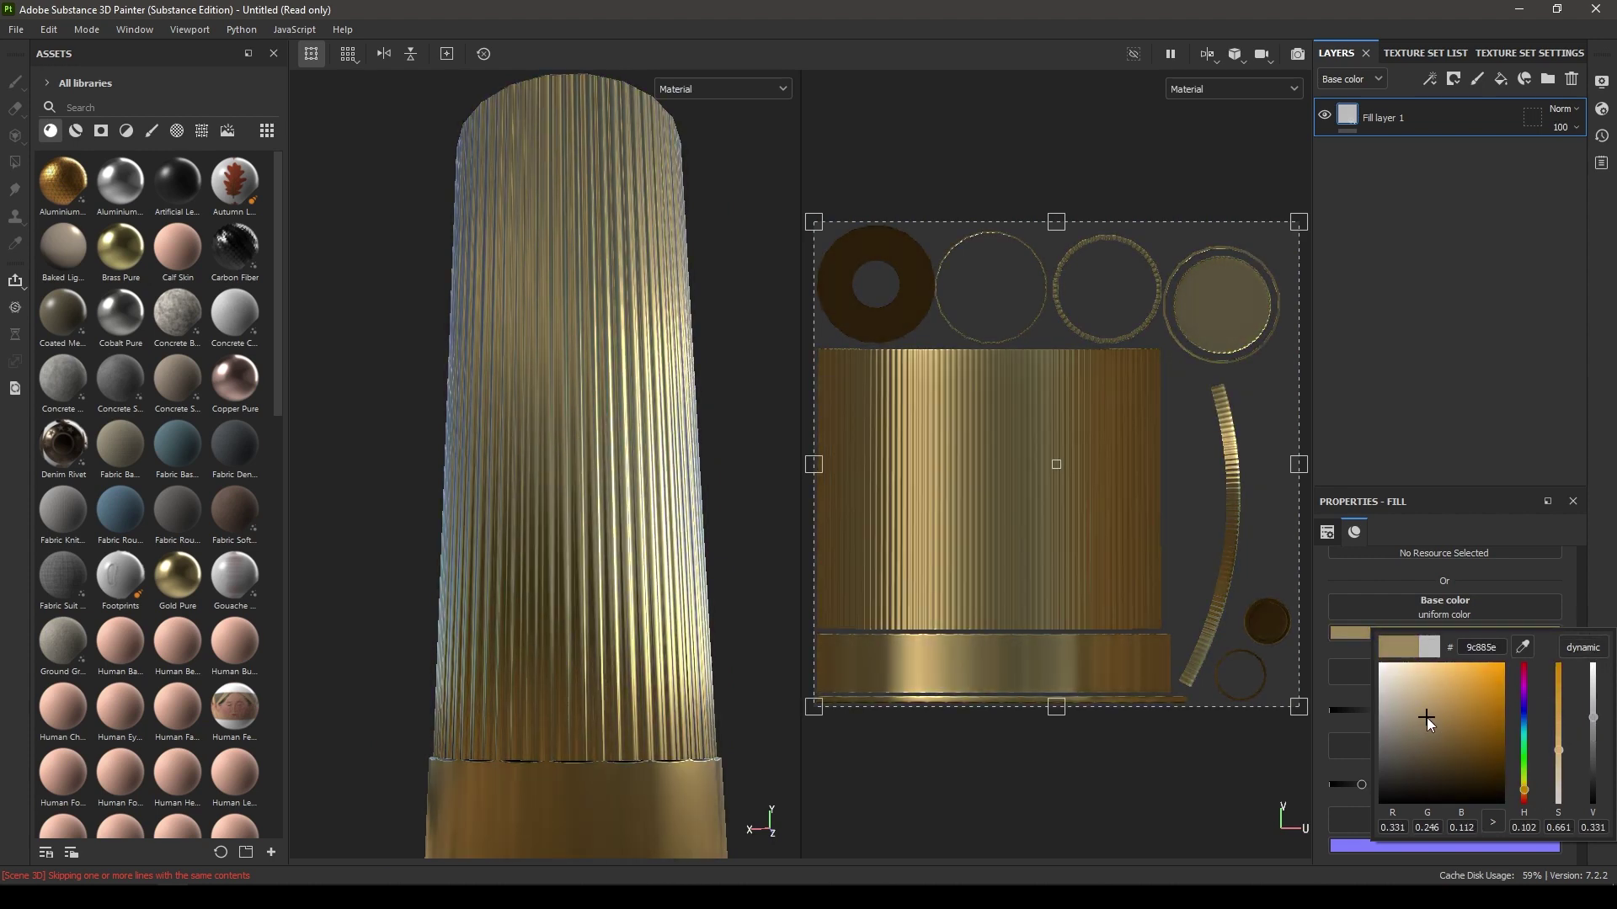
# - Darken and saturate the fill layer's base color to hex 7c6734
pyautogui.keyDown('alt'); pyautogui.moveTo(485, 556); pyautogui.dragTo(606, 387); pyautogui.keyUp('alt')
pyautogui.scroll(5, 588, 497)
pyautogui.keyDown('alt'); pyautogui.moveTo(588, 497); pyautogui.dragTo(599, 658); pyautogui.keyUp('alt')
pyautogui.click(1478, 633)
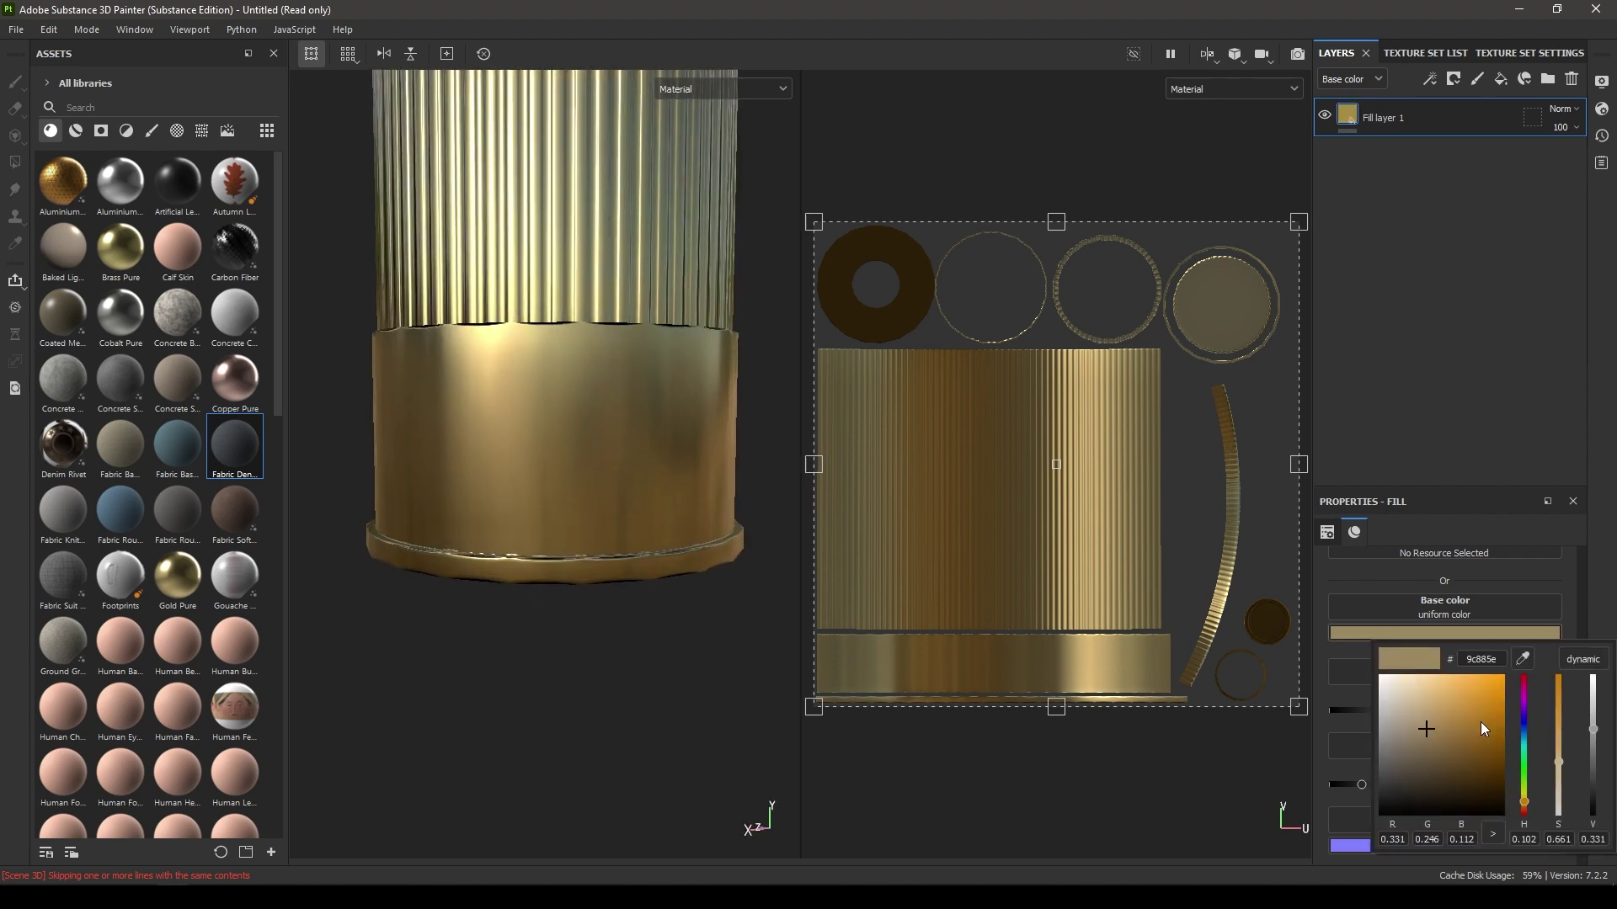
pyautogui.moveTo(1436, 741); pyautogui.dragTo(1450, 757)
pyautogui.keyDown('alt'); pyautogui.moveTo(619, 510); pyautogui.dragTo(532, 511); pyautogui.keyUp('alt')
pyautogui.click(1435, 632)
pyautogui.moveTo(1443, 735); pyautogui.dragTo(1447, 738)
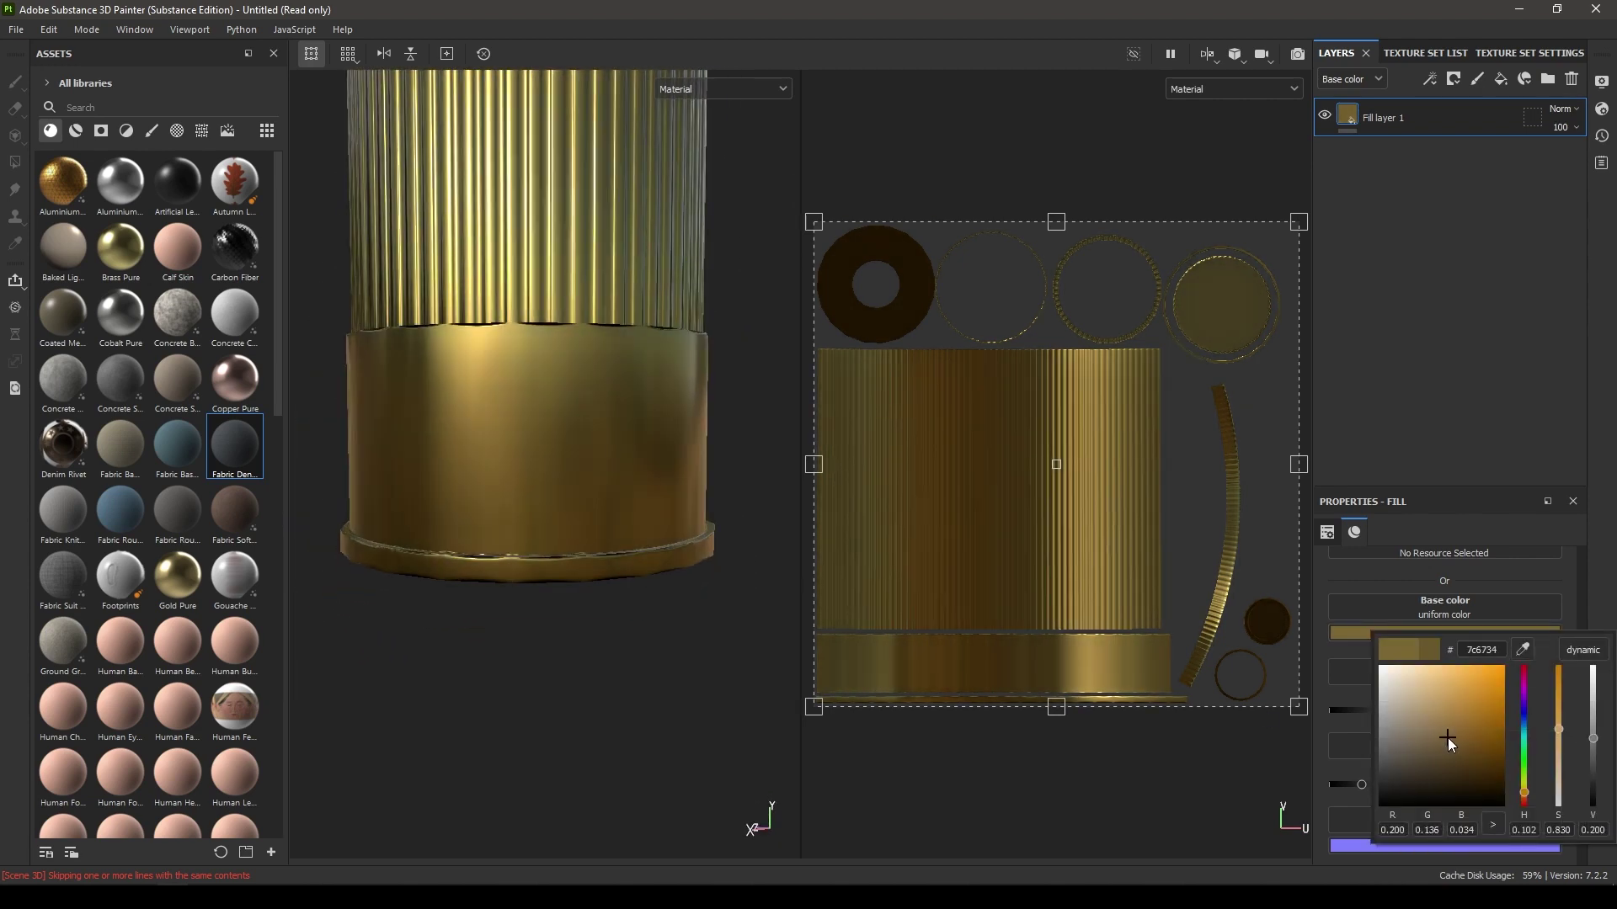
# - Examine the brass material on the shell from several angles and distances
pyautogui.keyDown('alt'); pyautogui.moveTo(623, 404); pyautogui.dragTo(545, 306); pyautogui.keyUp('alt')
pyautogui.keyDown('alt'); pyautogui.moveTo(545, 307); pyautogui.dragTo(586, 581, button='middle'); pyautogui.keyUp('alt')
pyautogui.keyDown('alt'); pyautogui.moveTo(585, 581); pyautogui.dragTo(544, 444, button='right'); pyautogui.keyUp('alt')
pyautogui.keyDown('alt'); pyautogui.moveTo(545, 444); pyautogui.dragTo(581, 581); pyautogui.keyUp('alt')
pyautogui.keyDown('alt'); pyautogui.moveTo(581, 582); pyautogui.dragTo(545, 510, button='right'); pyautogui.keyUp('alt')
pyautogui.keyDown('alt'); pyautogui.moveTo(546, 510); pyautogui.dragTo(589, 438); pyautogui.keyUp('alt')
pyautogui.keyDown('alt'); pyautogui.moveTo(589, 437); pyautogui.dragTo(591, 491, button='right'); pyautogui.keyUp('alt')
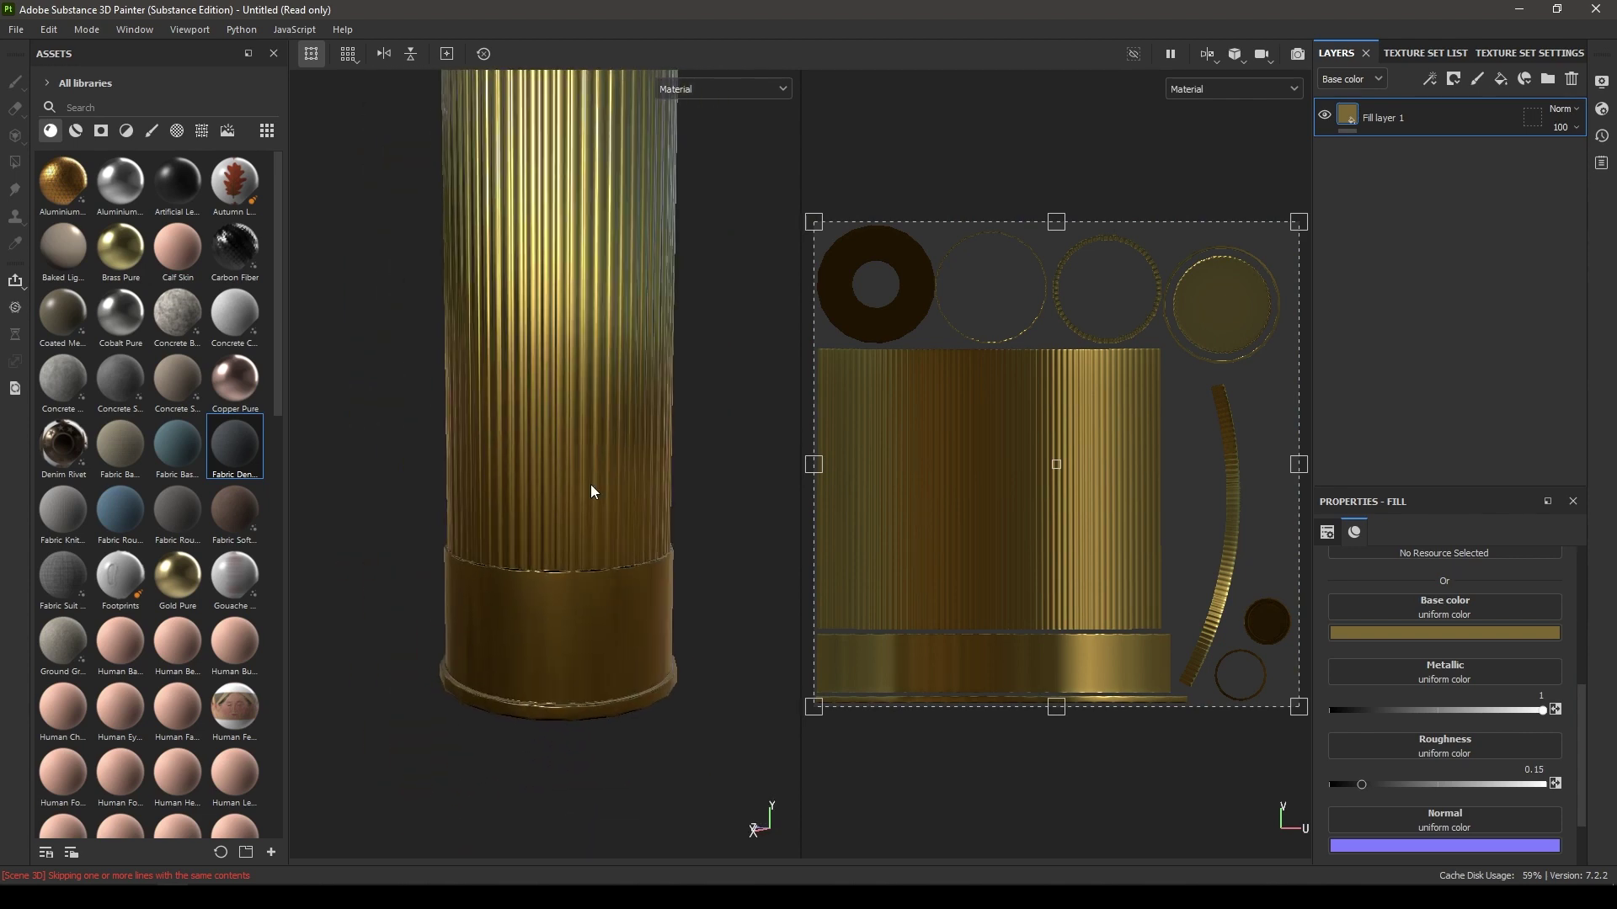
pyautogui.keyDown('alt'); pyautogui.moveTo(531, 548); pyautogui.dragTo(549, 379); pyautogui.keyUp('alt')
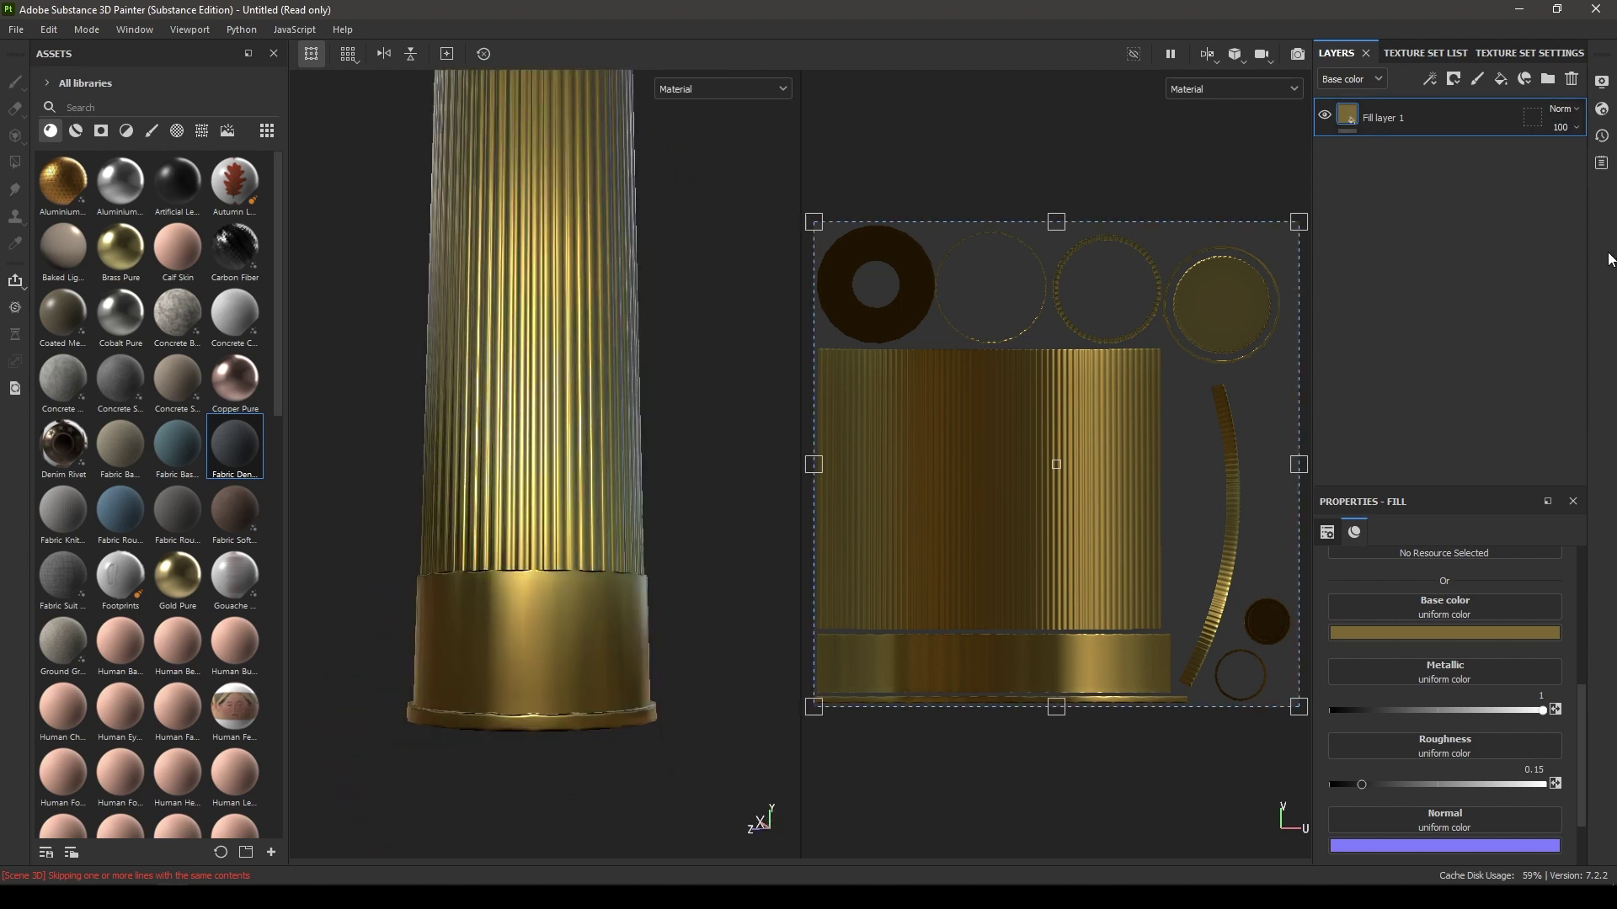
# - Duplicate the brass fill layer and rename the original as Color_1
pyautogui.hotkey('ctrl', 'd')
pyautogui.click(1376, 154)
pyautogui.doubleClick(1381, 159)
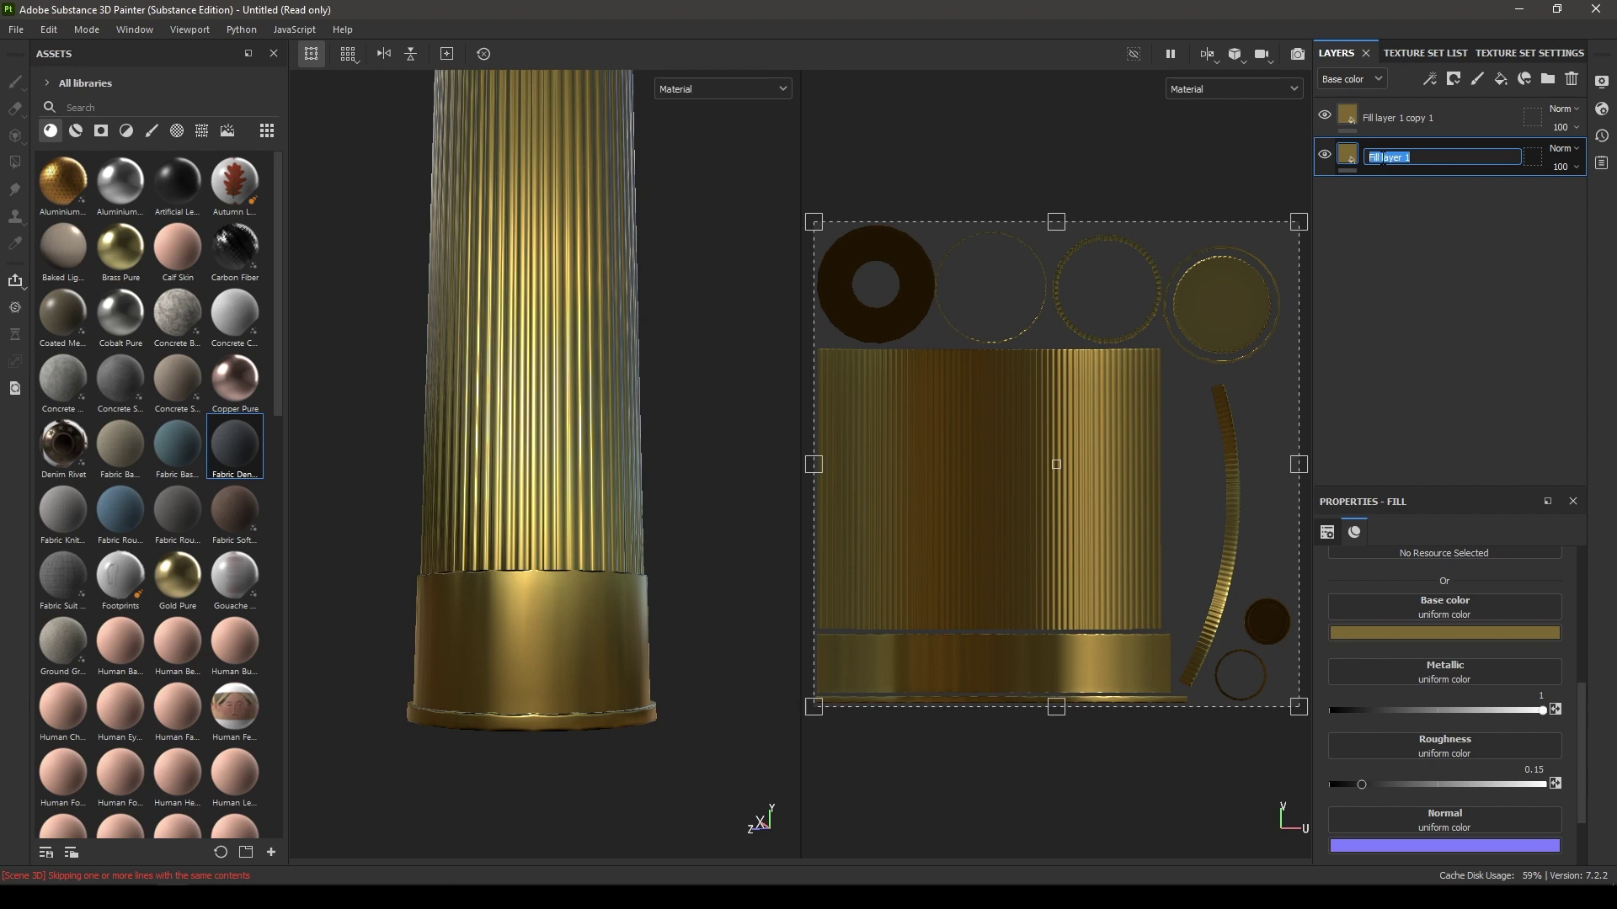
pyautogui.write('Color_1')
pyautogui.press('Return')
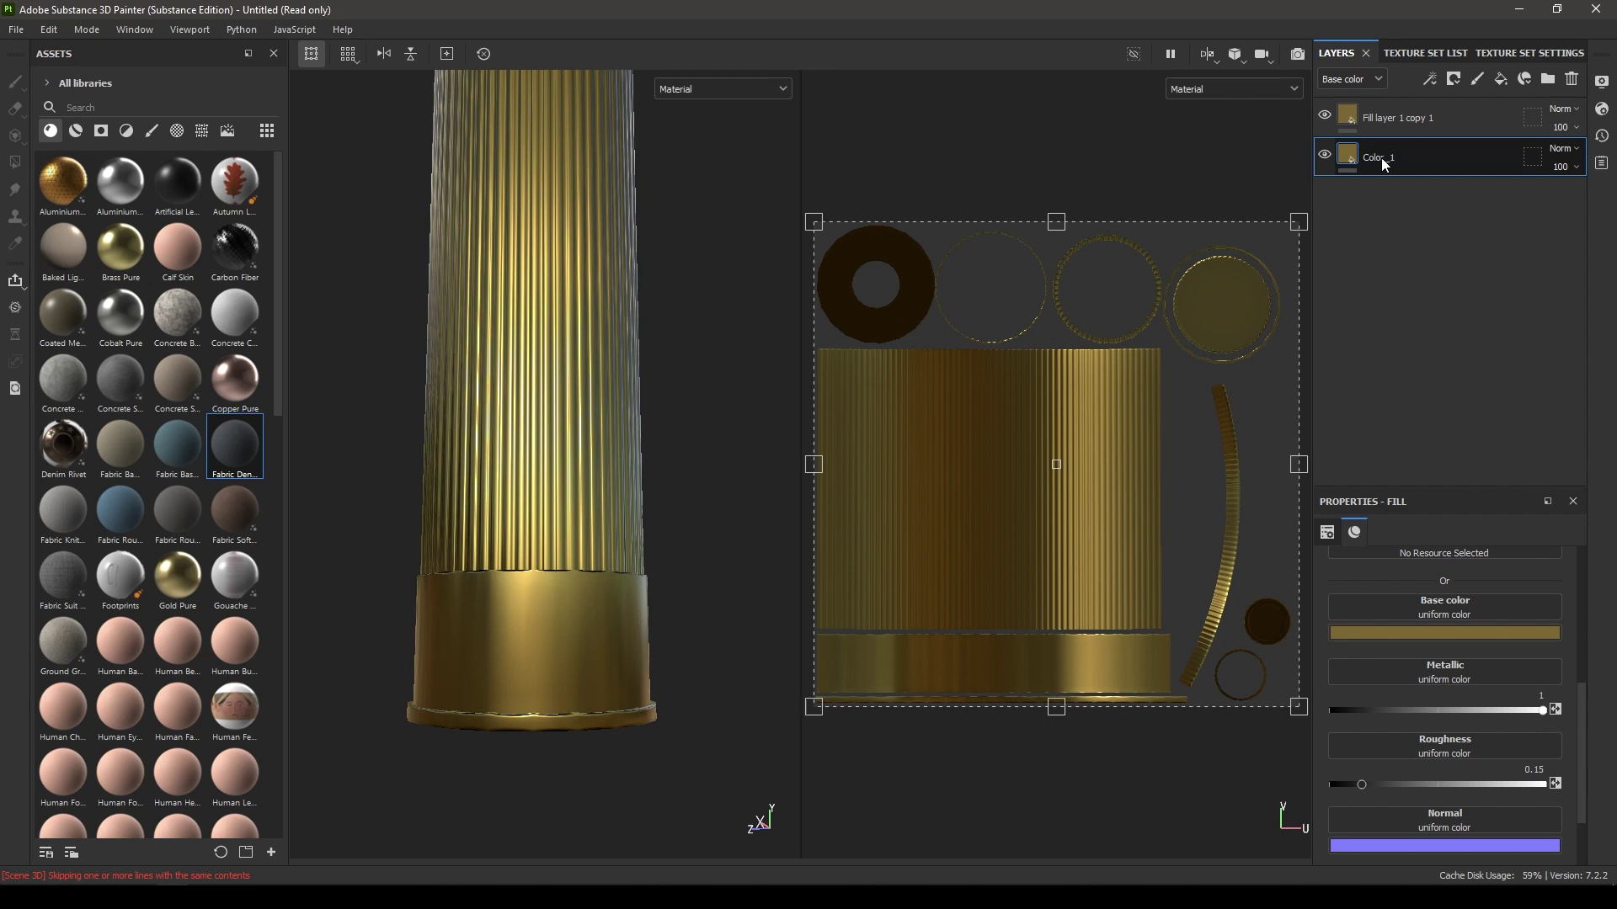
# - Rename the duplicated fill layer as Color_2
pyautogui.doubleClick(1373, 118)
pyautogui.write('Co')
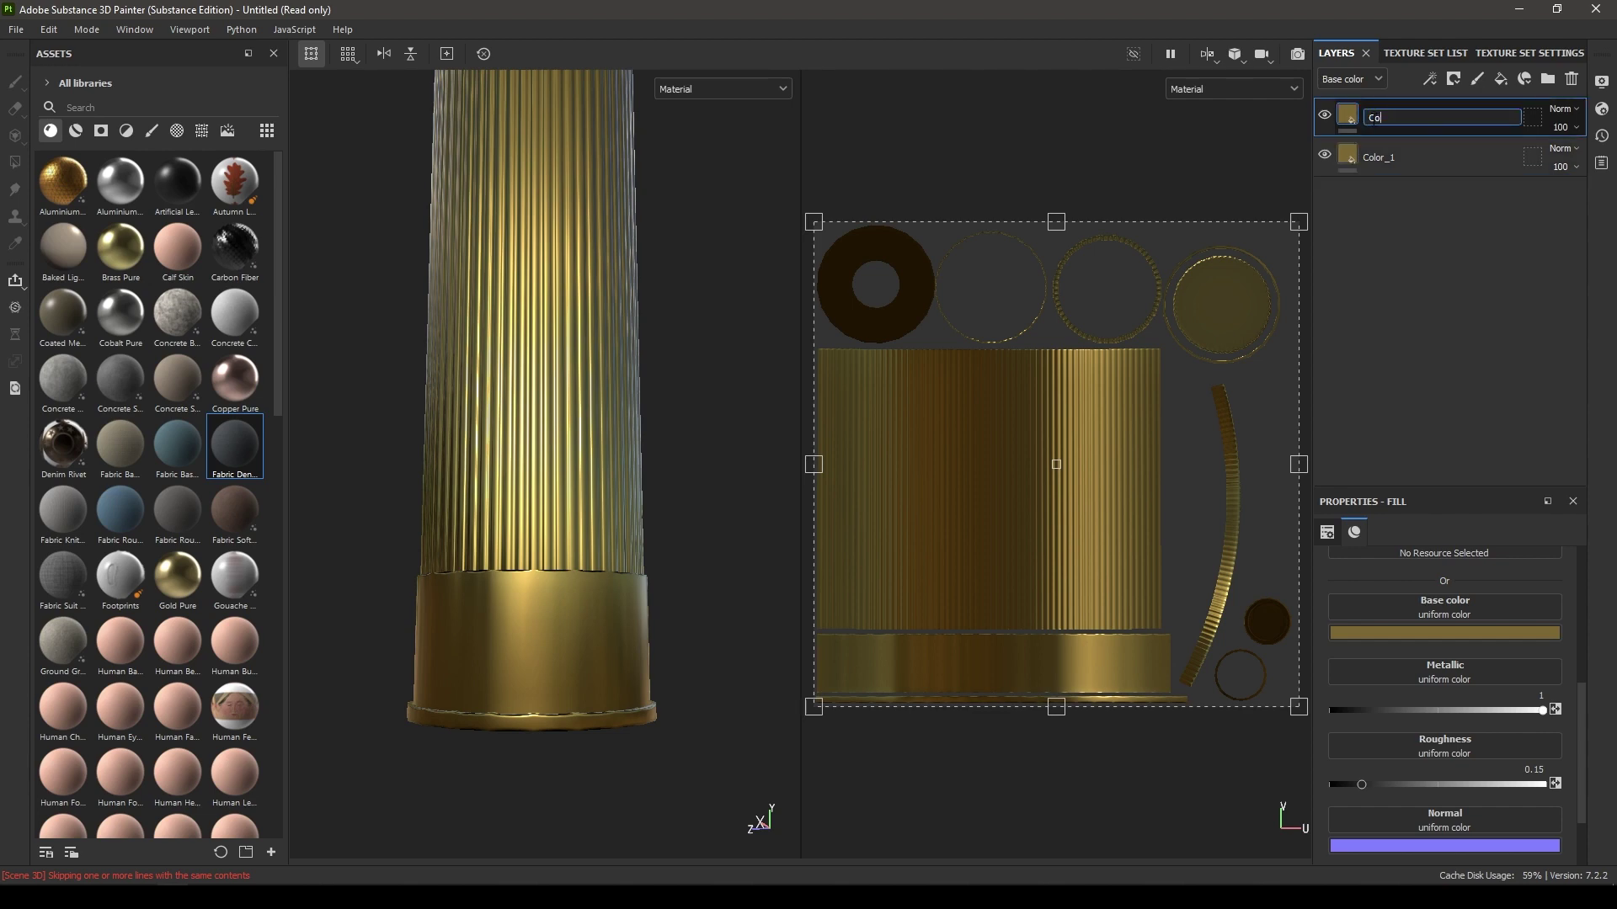
pyautogui.write('lor_2')
pyautogui.press('Return')
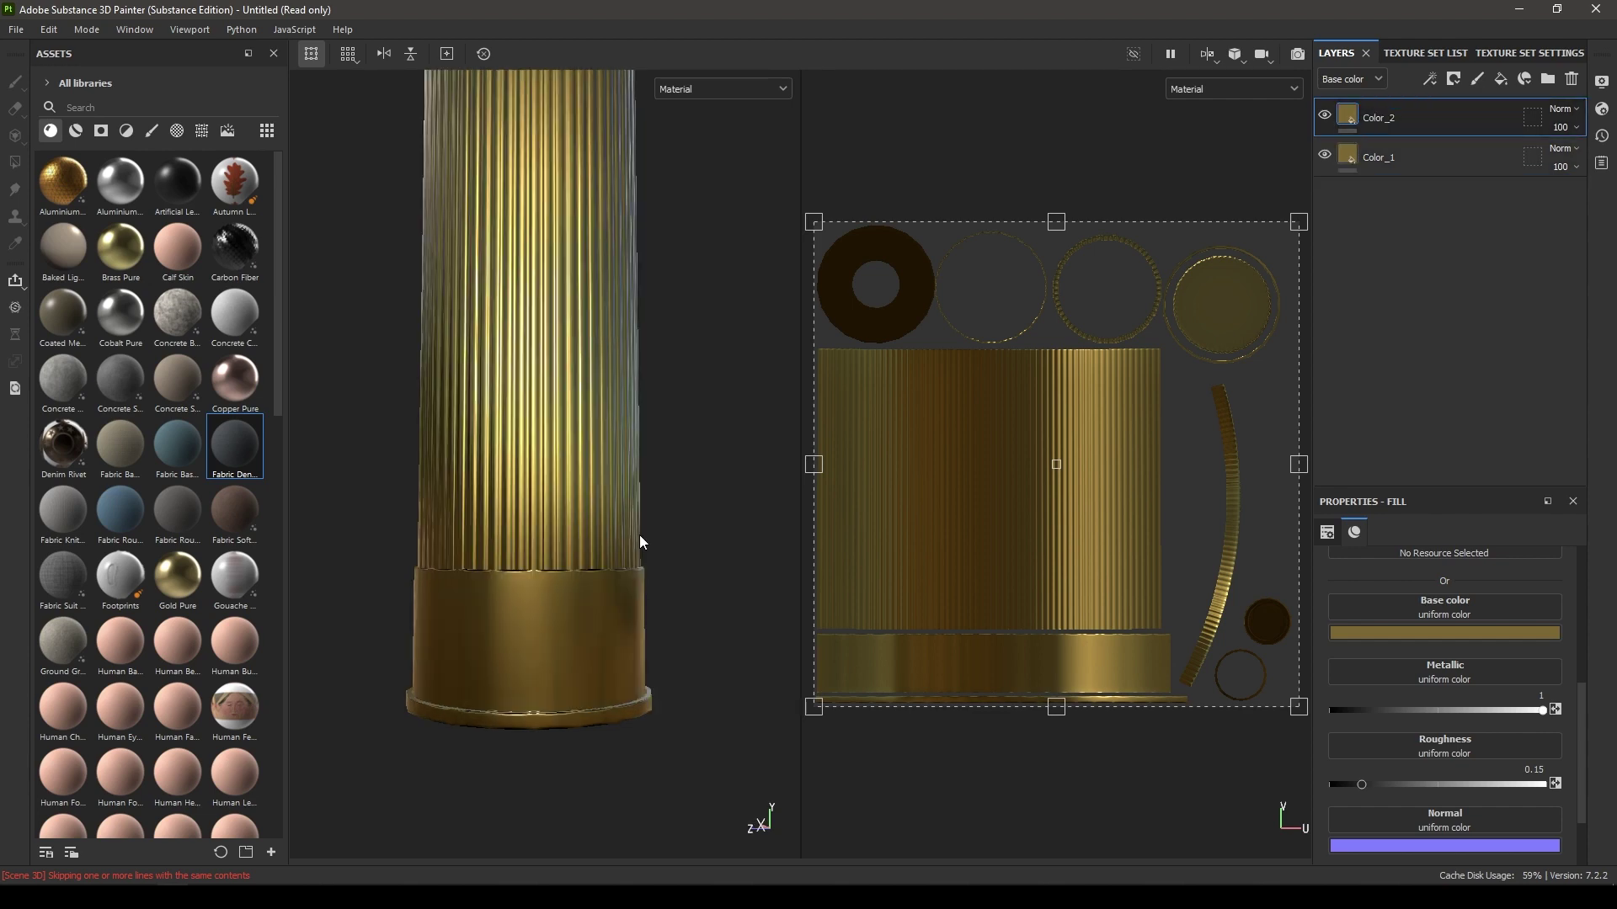
# - Set the Color_2 layer's base color to neutral grey, hex 717171
pyautogui.keyDown('alt'); pyautogui.moveTo(635, 539); pyautogui.dragTo(900, 366); pyautogui.keyUp('alt')
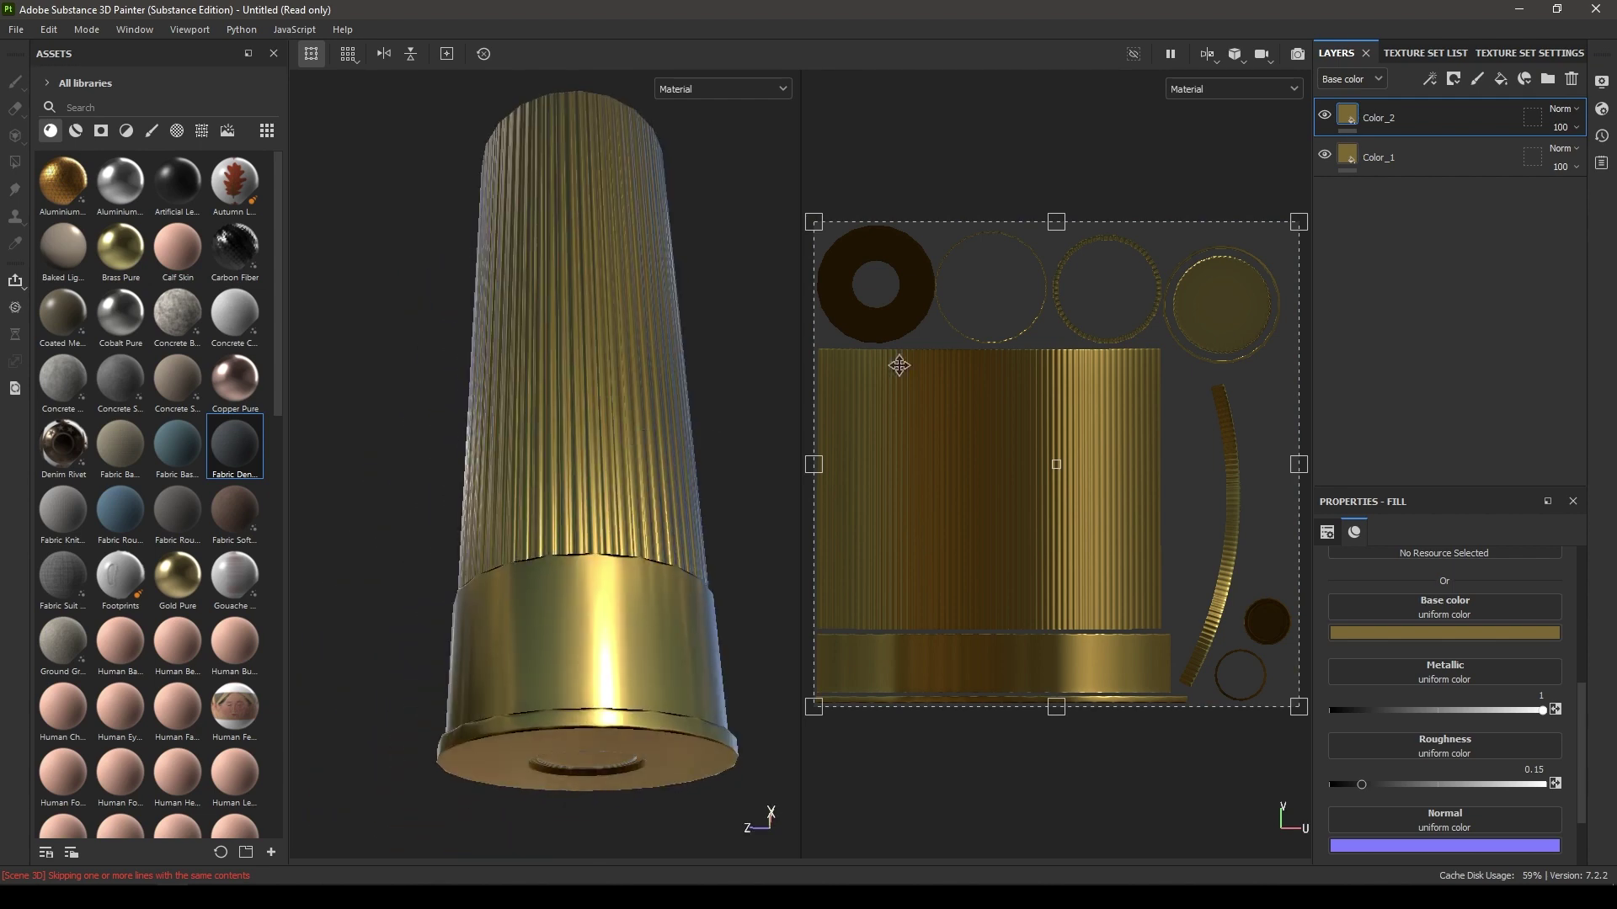
pyautogui.click(1431, 634)
pyautogui.moveTo(1445, 739)
pyautogui.mouseDown()
pyautogui.moveTo(1362, 730)
pyautogui.moveTo(1340, 749)
pyautogui.mouseUp()
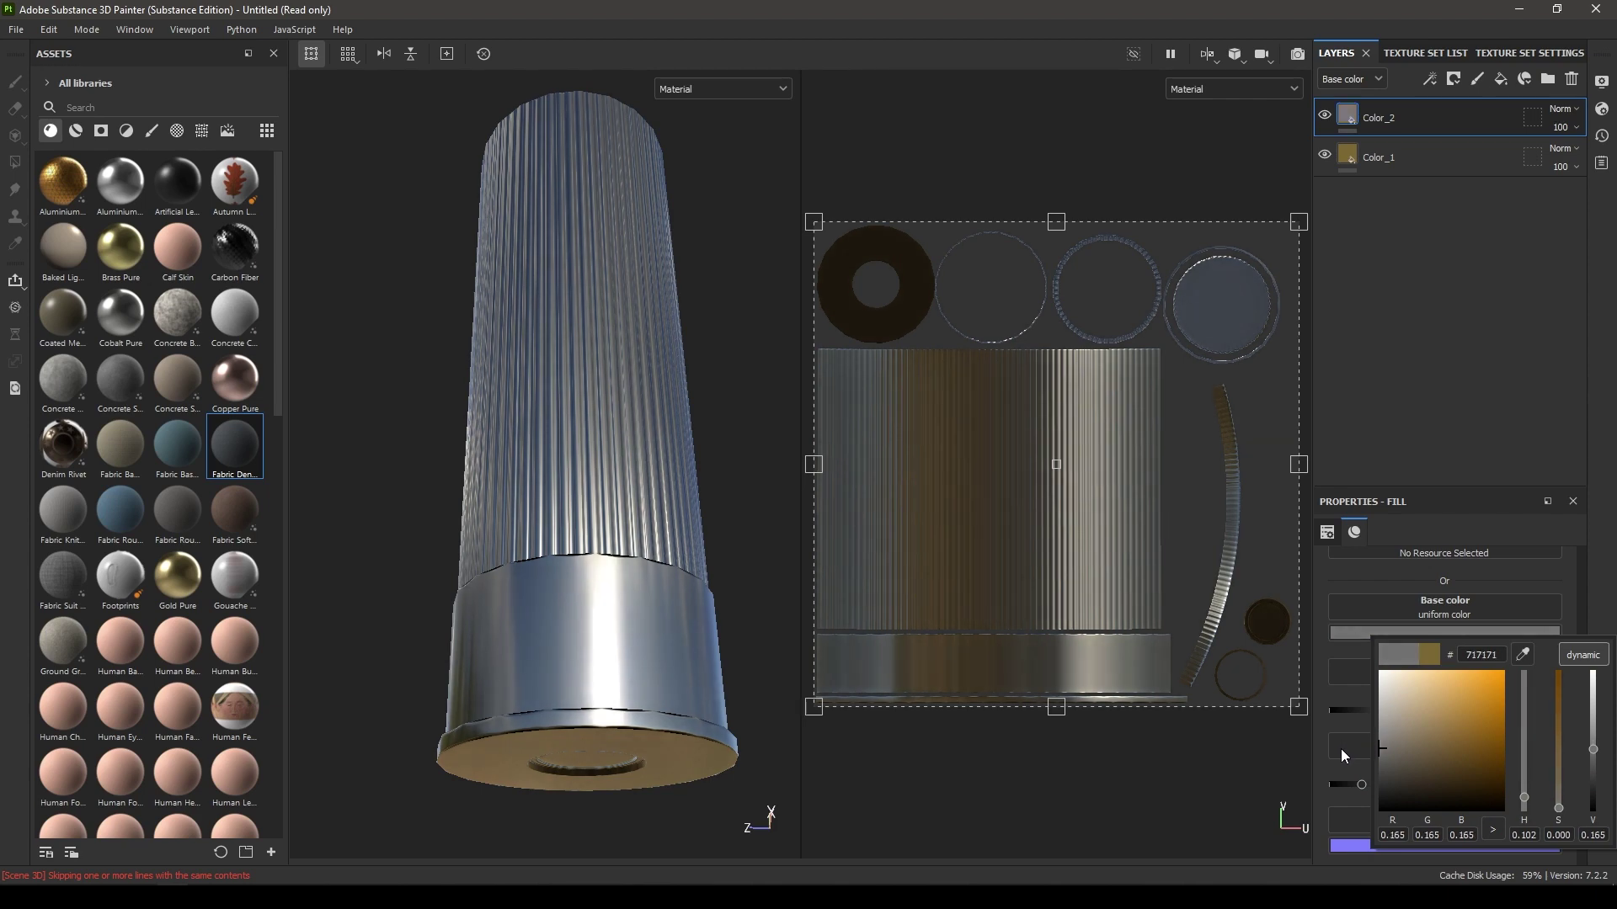
# - Add a color selection mask to Color_1 and pick the blue ID color of the shell's metal base
pyautogui.moveTo(541, 466)
pyautogui.keyDown('alt'); pyautogui.mouseDown()
pyautogui.moveTo(478, 310)
pyautogui.moveTo(568, 424)
pyautogui.moveTo(610, 134)
pyautogui.moveTo(559, 465)
pyautogui.mouseUp(); pyautogui.keyUp('alt')
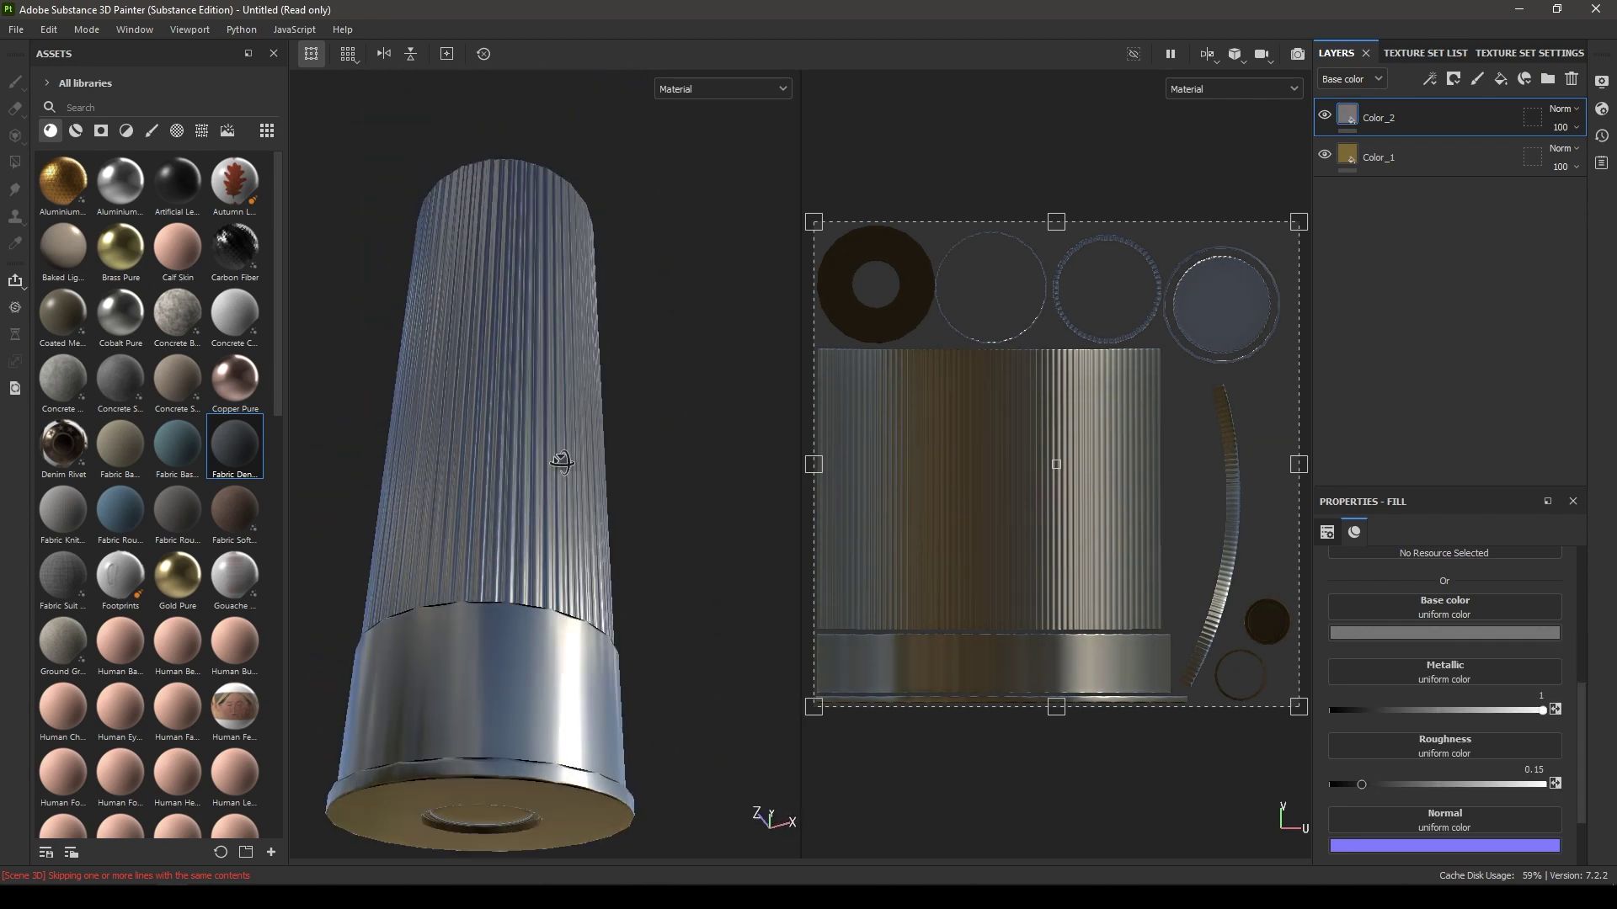
pyautogui.keyDown('alt'); pyautogui.moveTo(559, 465); pyautogui.dragTo(618, 428, button='right'); pyautogui.keyUp('alt')
pyautogui.rightClick(1426, 152)
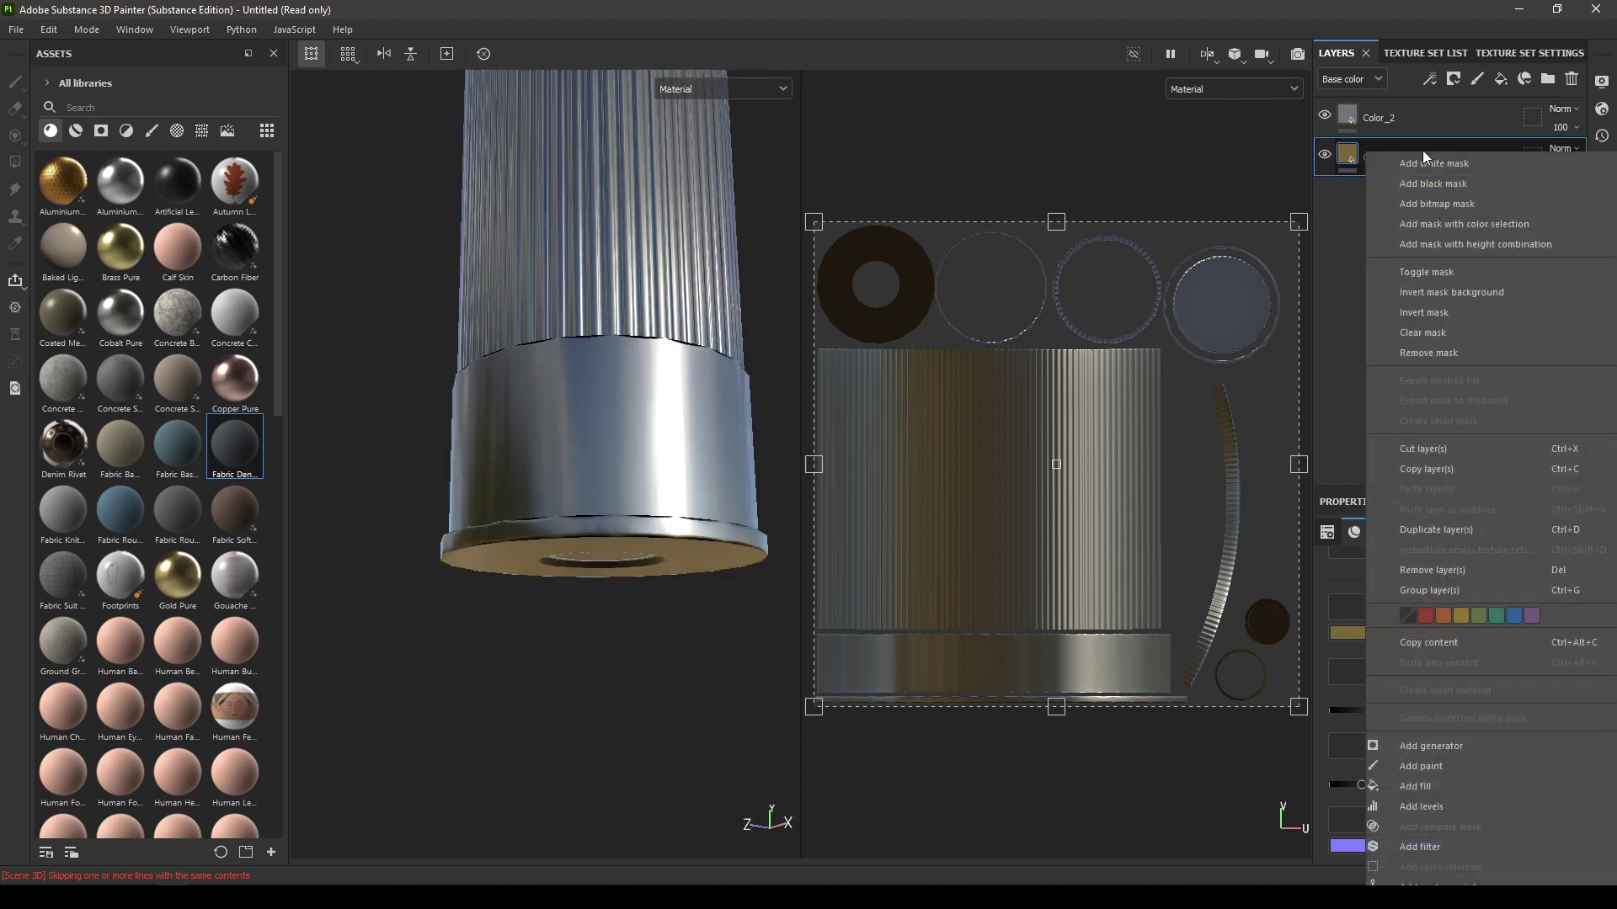
pyautogui.click(1478, 226)
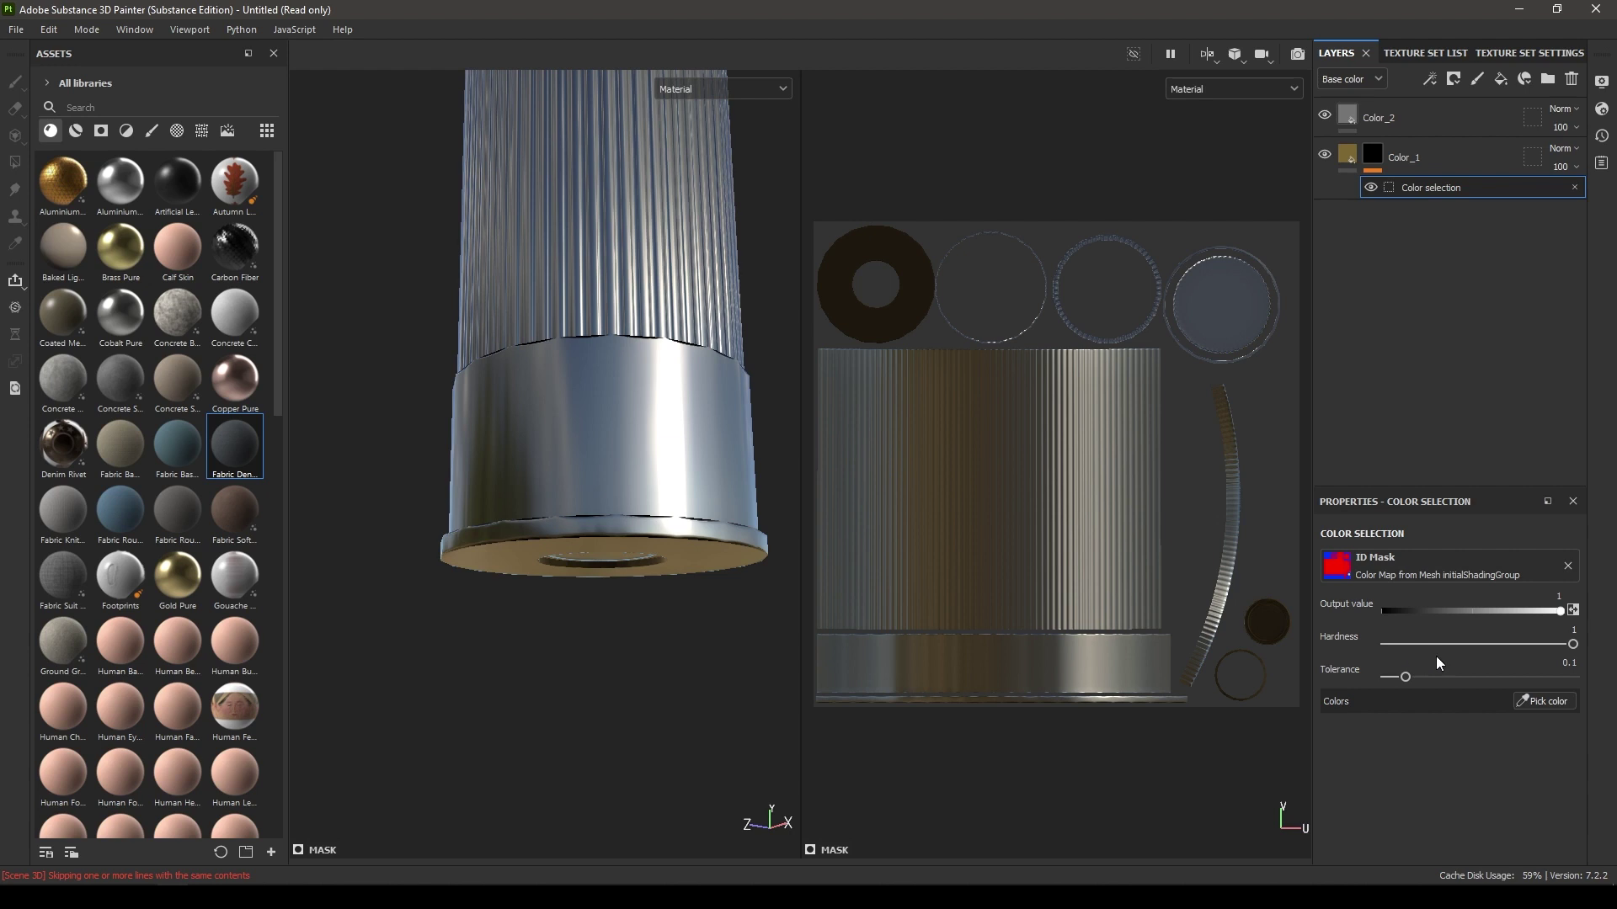
pyautogui.click(1550, 700)
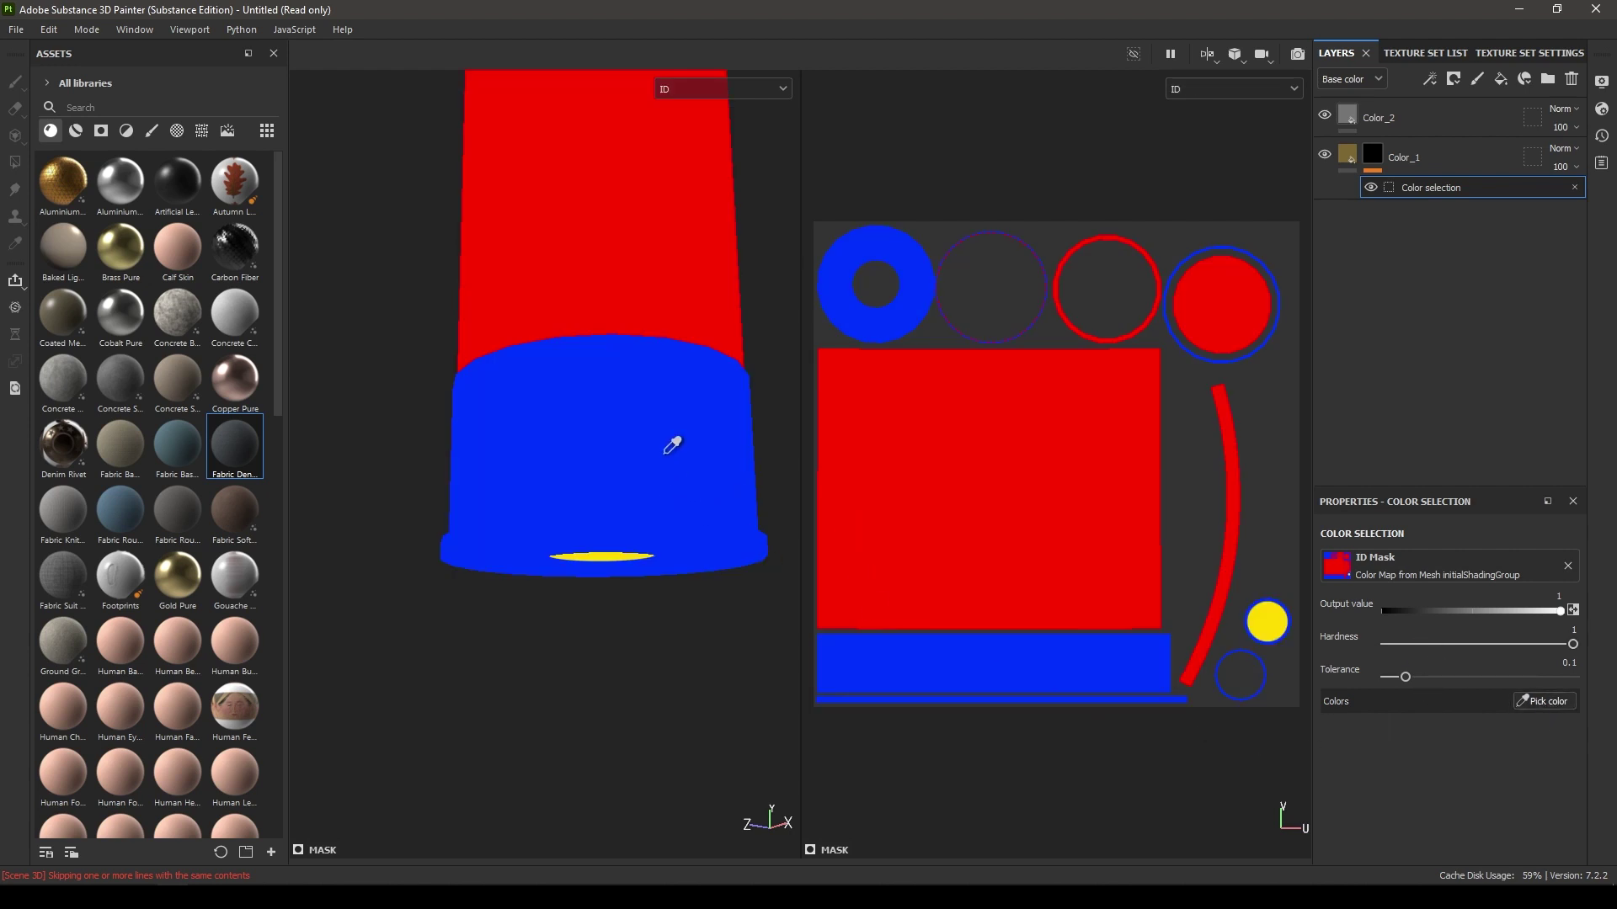
pyautogui.click(1008, 658)
# - Add a color selection mask to Color_2 and pick the yellow ID color of the primer disc
pyautogui.moveTo(611, 493)
pyautogui.keyDown('alt'); pyautogui.mouseDown()
pyautogui.moveTo(639, 441)
pyautogui.moveTo(636, 504)
pyautogui.mouseUp(); pyautogui.keyUp('alt')
pyautogui.keyDown('alt'); pyautogui.moveTo(636, 503); pyautogui.dragTo(639, 440, button='right'); pyautogui.keyUp('alt')
pyautogui.keyDown('alt'); pyautogui.moveTo(639, 441); pyautogui.dragTo(665, 324); pyautogui.keyUp('alt')
pyautogui.keyDown('alt'); pyautogui.moveTo(665, 324); pyautogui.dragTo(634, 478, button='right'); pyautogui.keyUp('alt')
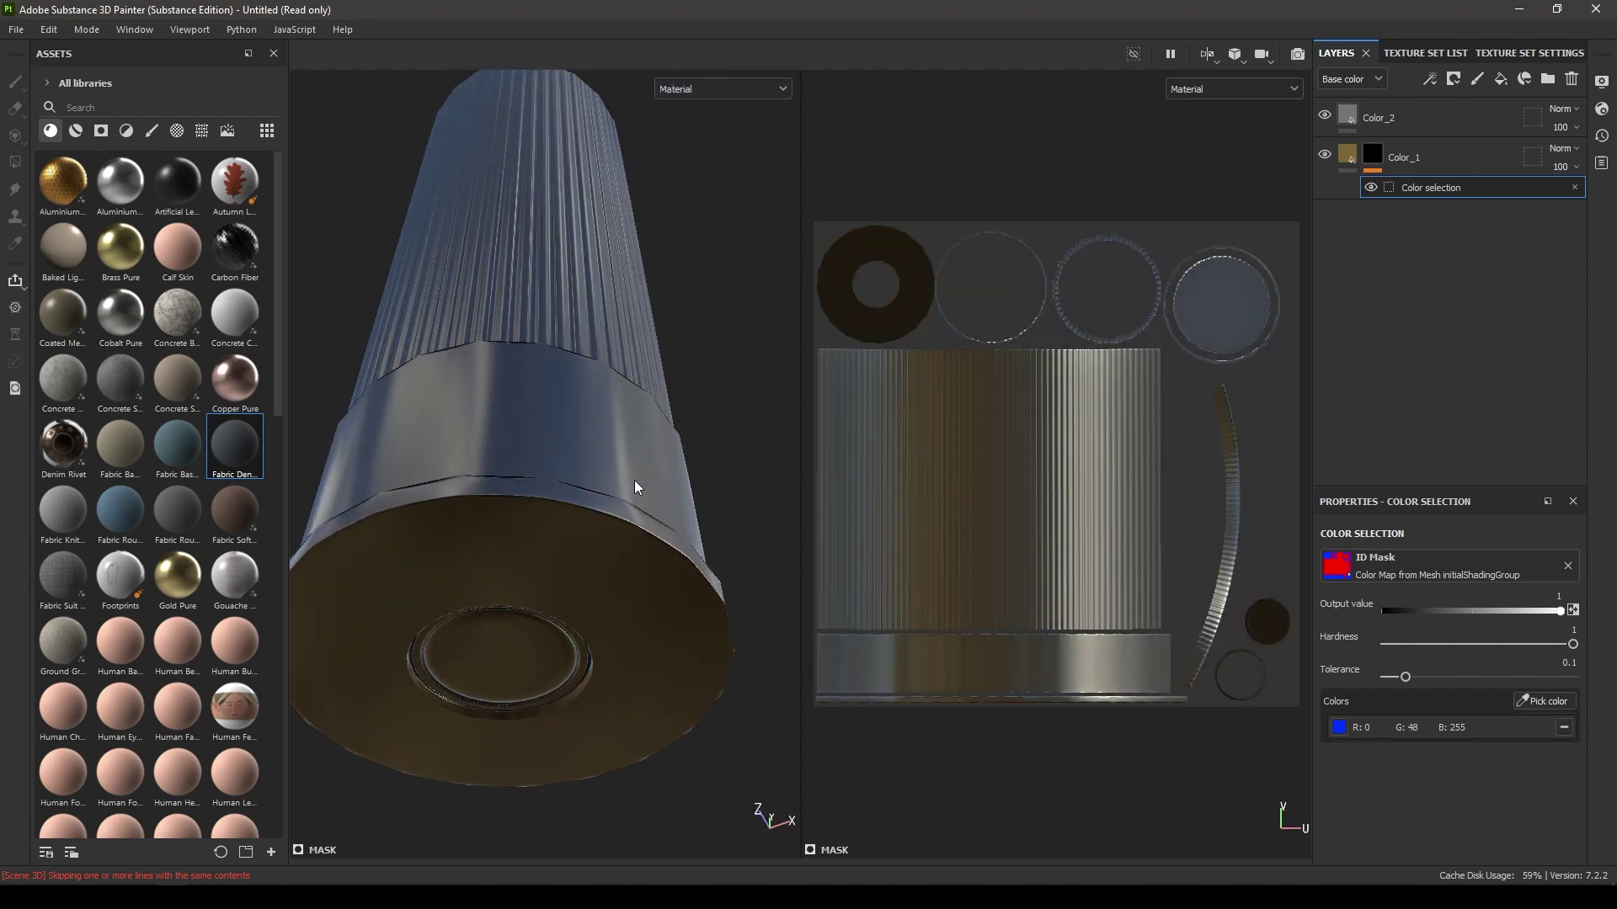
pyautogui.keyDown('alt'); pyautogui.moveTo(633, 478); pyautogui.dragTo(952, 419); pyautogui.keyUp('alt')
pyautogui.click(1422, 118)
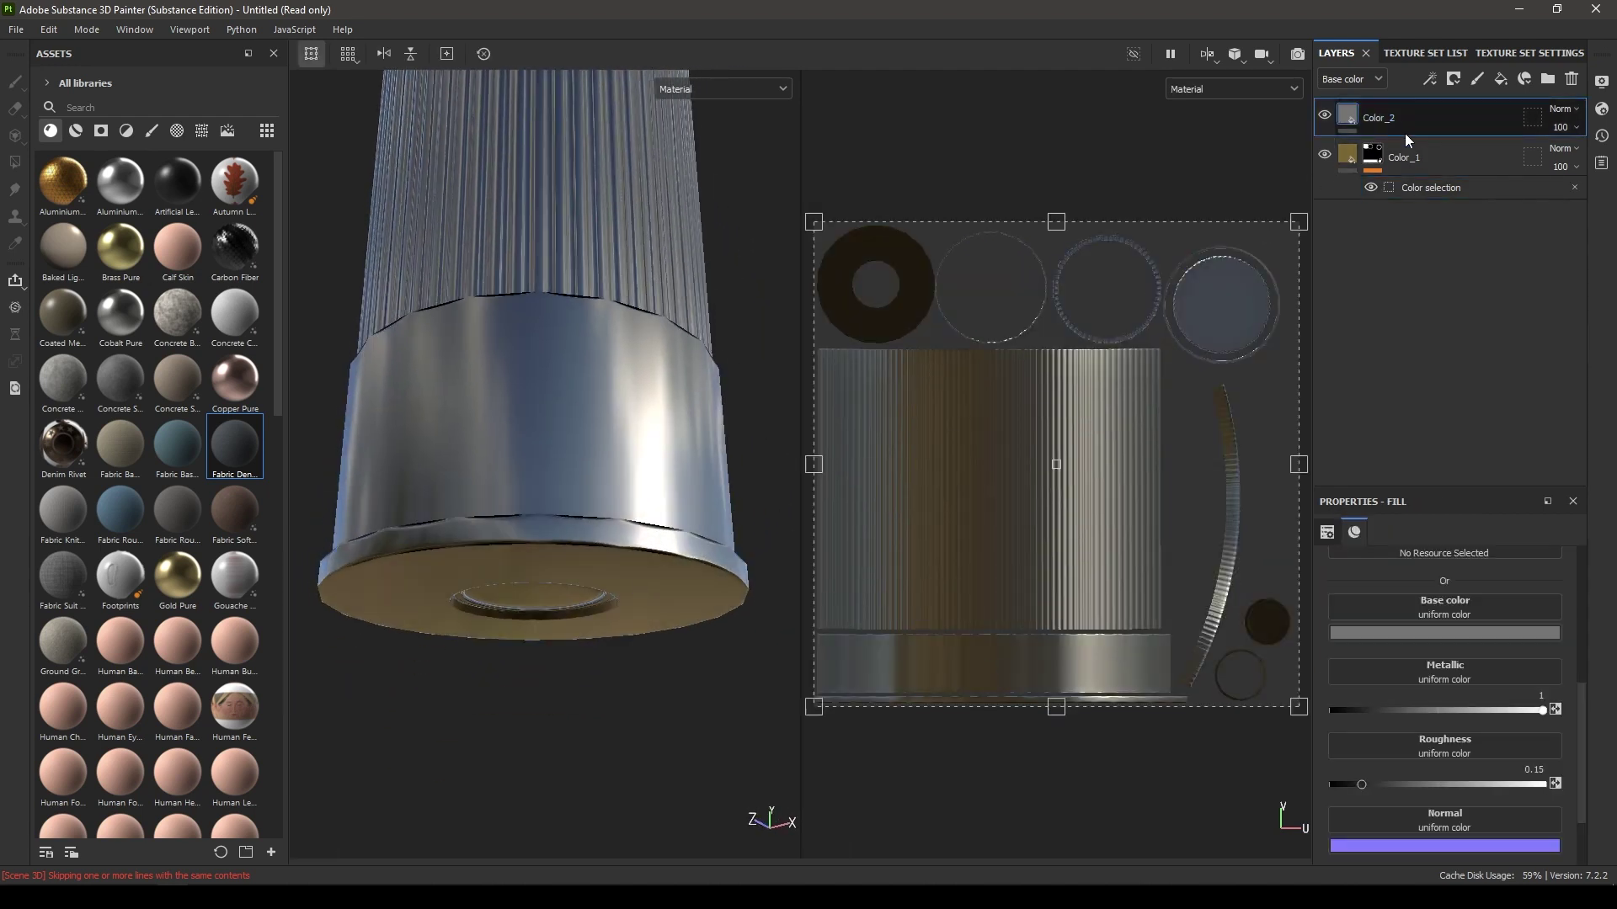
pyautogui.rightClick(1409, 115)
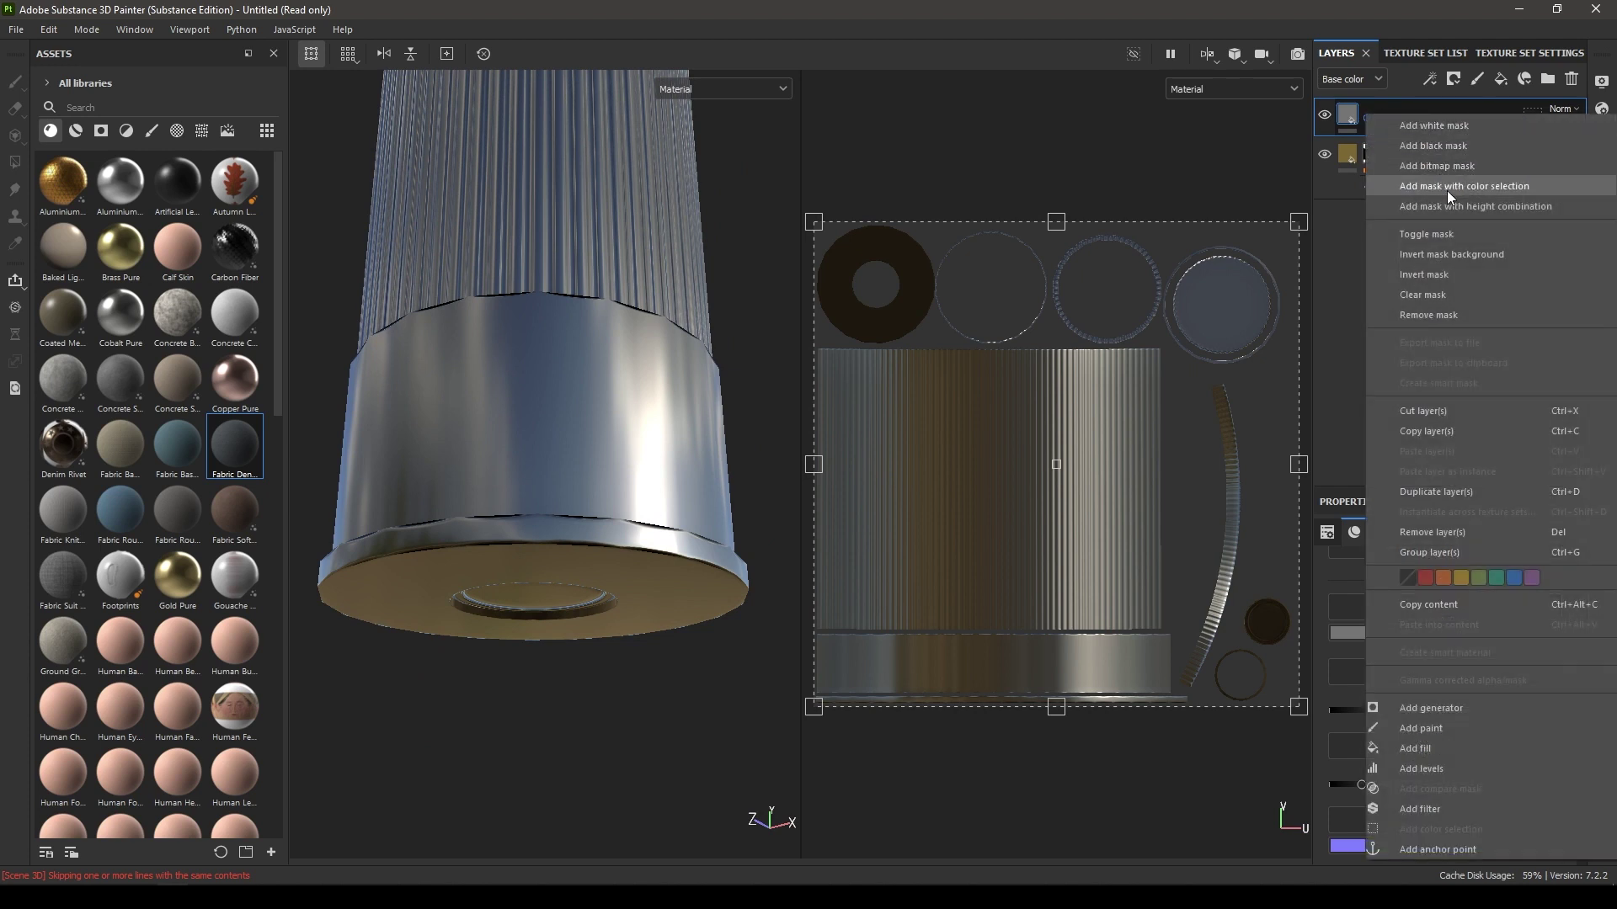
pyautogui.click(1468, 184)
pyautogui.click(1534, 697)
pyautogui.click(620, 552)
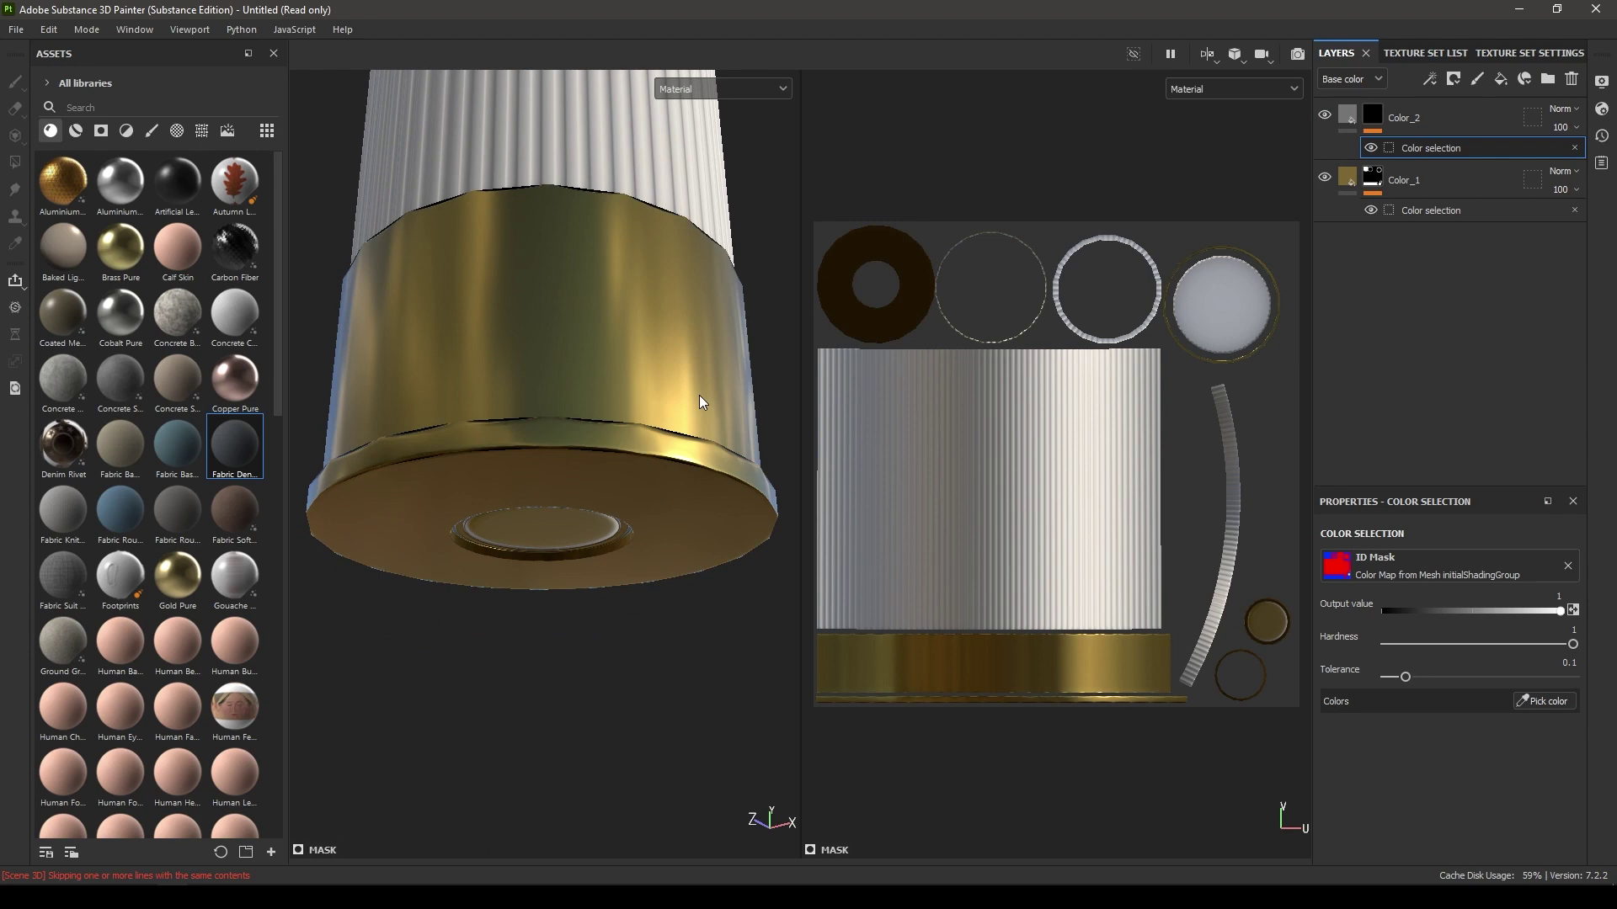
pyautogui.click(1554, 704)
pyautogui.click(1267, 620)
# - Examine the masked brass and grey areas around the whole shell
pyautogui.keyDown('alt'); pyautogui.moveTo(589, 370); pyautogui.dragTo(547, 412); pyautogui.keyUp('alt')
pyautogui.keyDown('alt'); pyautogui.moveTo(547, 412); pyautogui.dragTo(551, 311, button='right'); pyautogui.keyUp('alt')
pyautogui.keyDown('alt'); pyautogui.moveTo(581, 446); pyautogui.dragTo(516, 603); pyautogui.keyUp('alt')
pyautogui.keyDown('alt'); pyautogui.moveTo(516, 603); pyautogui.dragTo(559, 354, button='right'); pyautogui.keyUp('alt')
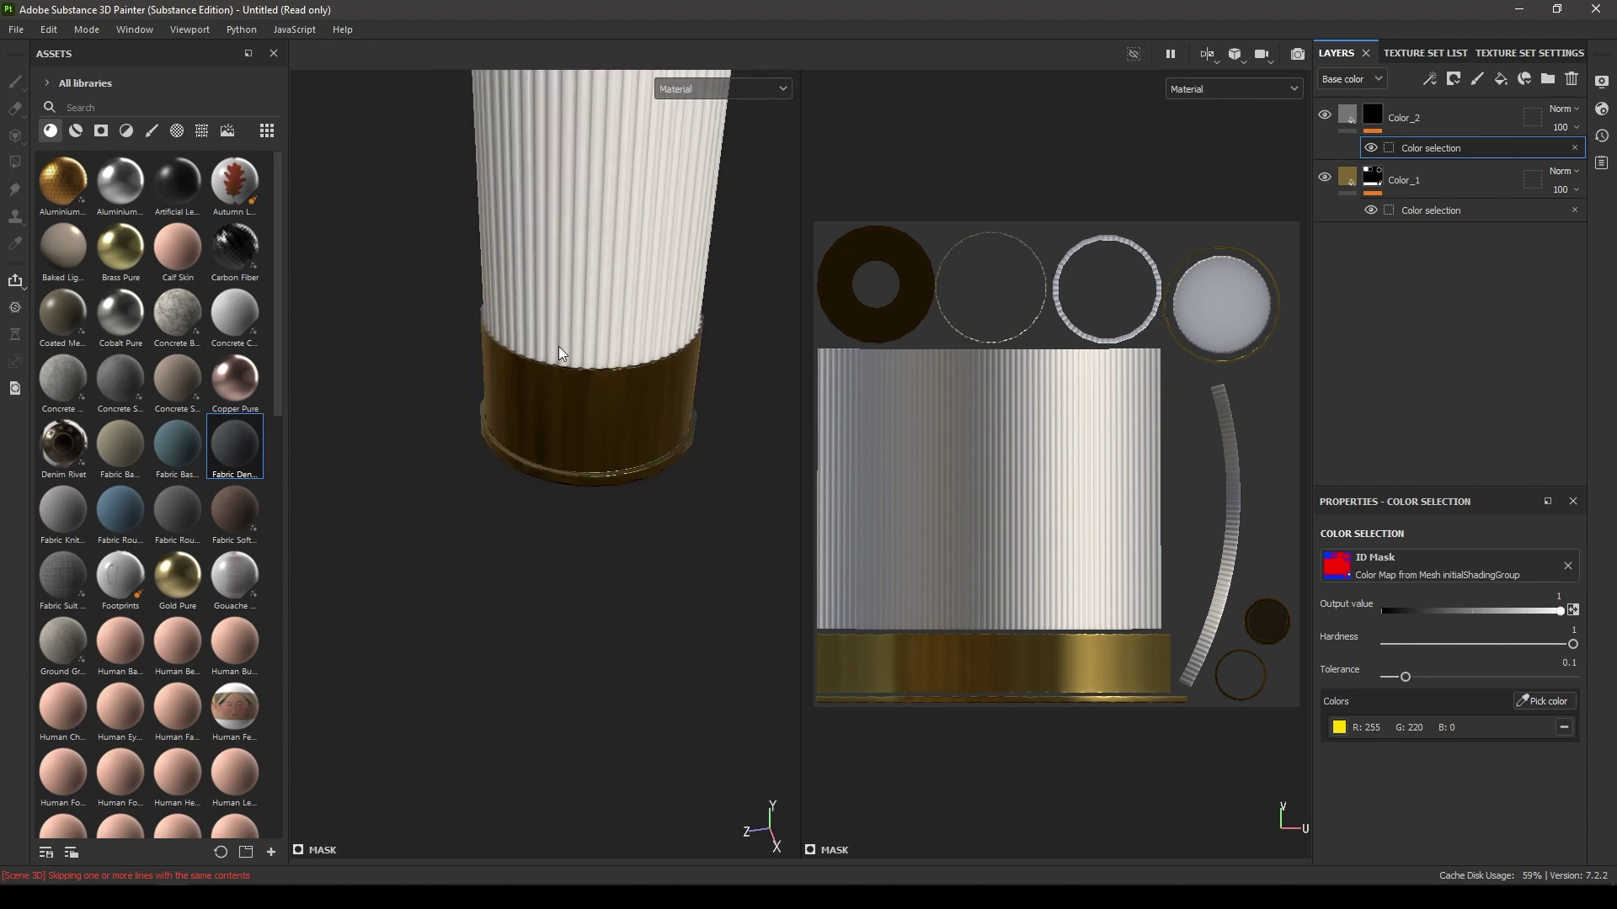
pyautogui.keyDown('alt'); pyautogui.moveTo(559, 354); pyautogui.dragTo(526, 598, button='middle'); pyautogui.keyUp('alt')
pyautogui.keyDown('alt'); pyautogui.moveTo(527, 598); pyautogui.dragTo(547, 171, button='right'); pyautogui.keyUp('alt')
pyautogui.keyDown('alt'); pyautogui.moveTo(552, 337); pyautogui.dragTo(564, 159); pyautogui.keyUp('alt')
pyautogui.keyDown('alt'); pyautogui.moveTo(563, 160); pyautogui.dragTo(578, 632, button='right'); pyautogui.keyUp('alt')
pyautogui.keyDown('alt'); pyautogui.moveTo(578, 632); pyautogui.dragTo(651, 373); pyautogui.keyUp('alt')
pyautogui.keyDown('alt'); pyautogui.moveTo(651, 373); pyautogui.dragTo(673, 471, button='right'); pyautogui.keyUp('alt')
pyautogui.keyDown('alt'); pyautogui.moveTo(673, 471); pyautogui.dragTo(690, 432, button='middle'); pyautogui.keyUp('alt')
# - Darken the Color_1 layer's brass base color slightly
pyautogui.click(1350, 182)
pyautogui.keyDown('alt'); pyautogui.moveTo(560, 336); pyautogui.dragTo(589, 405, button='right'); pyautogui.keyUp('alt')
pyautogui.keyDown('alt'); pyautogui.moveTo(589, 404); pyautogui.dragTo(594, 266, button='middle'); pyautogui.keyUp('alt')
pyautogui.click(1488, 632)
pyautogui.moveTo(1451, 733); pyautogui.dragTo(1449, 747)
pyautogui.keyDown('alt'); pyautogui.moveTo(763, 505); pyautogui.dragTo(574, 251); pyautogui.keyUp('alt')
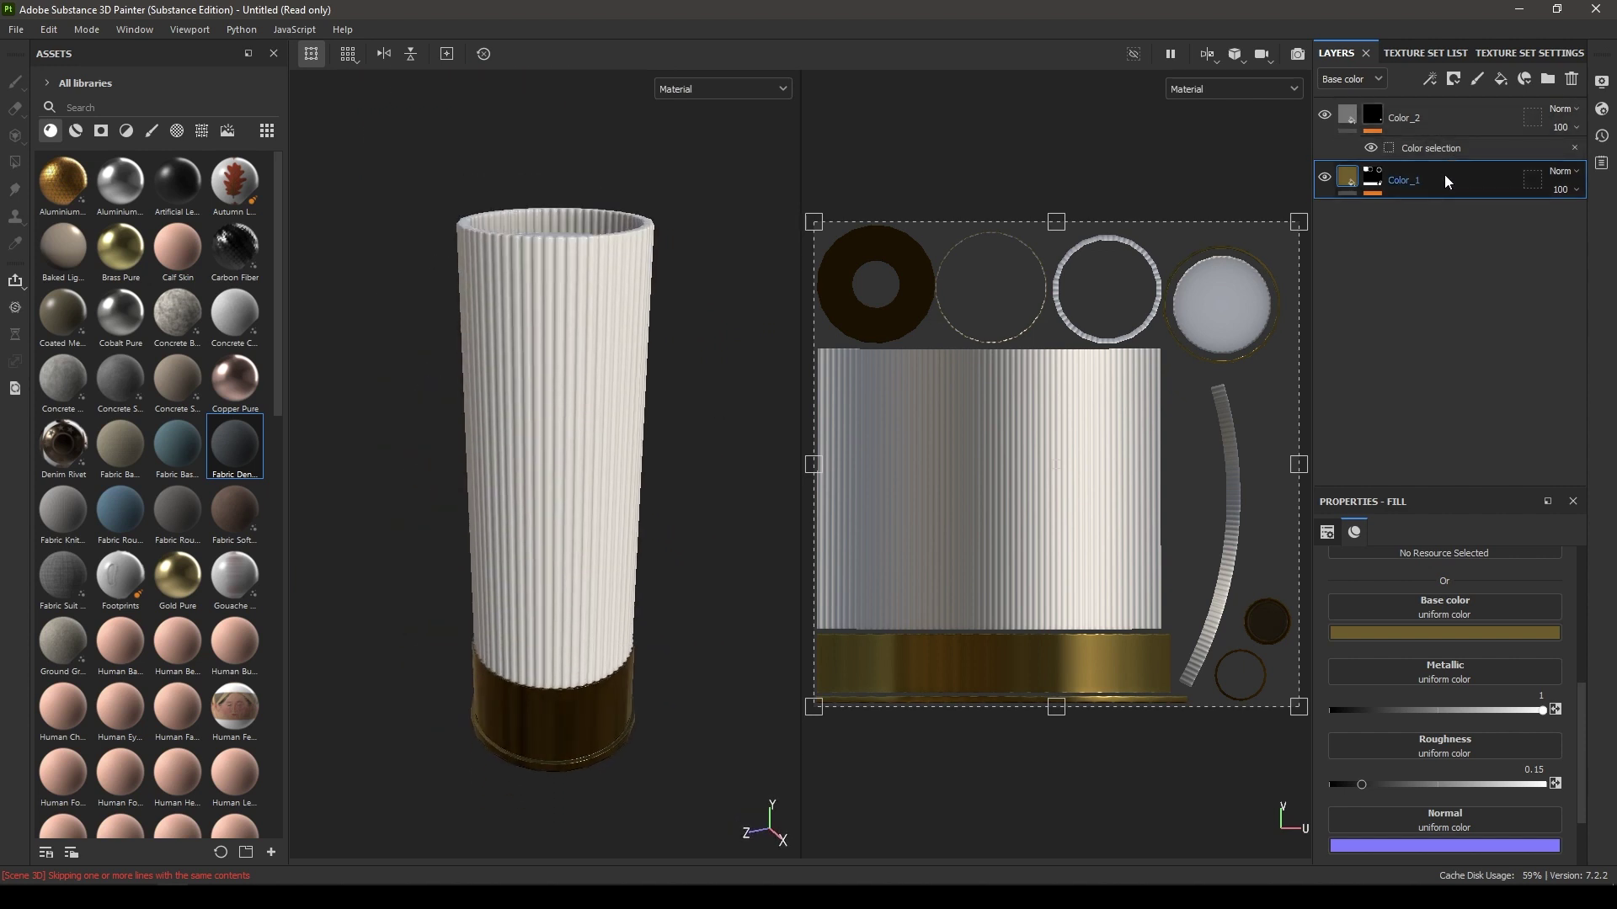
# - Add a fill layer above Color_1 and disable its color, metal, normal and height channels, leaving only roughness active
pyautogui.keyDown('alt'); pyautogui.moveTo(482, 414); pyautogui.dragTo(527, 310, button='middle'); pyautogui.keyUp('alt')
pyautogui.keyDown('alt'); pyautogui.moveTo(528, 309); pyautogui.dragTo(635, 339, button='right'); pyautogui.keyUp('alt')
pyautogui.keyDown('alt'); pyautogui.moveTo(635, 338); pyautogui.dragTo(642, 245); pyautogui.keyUp('alt')
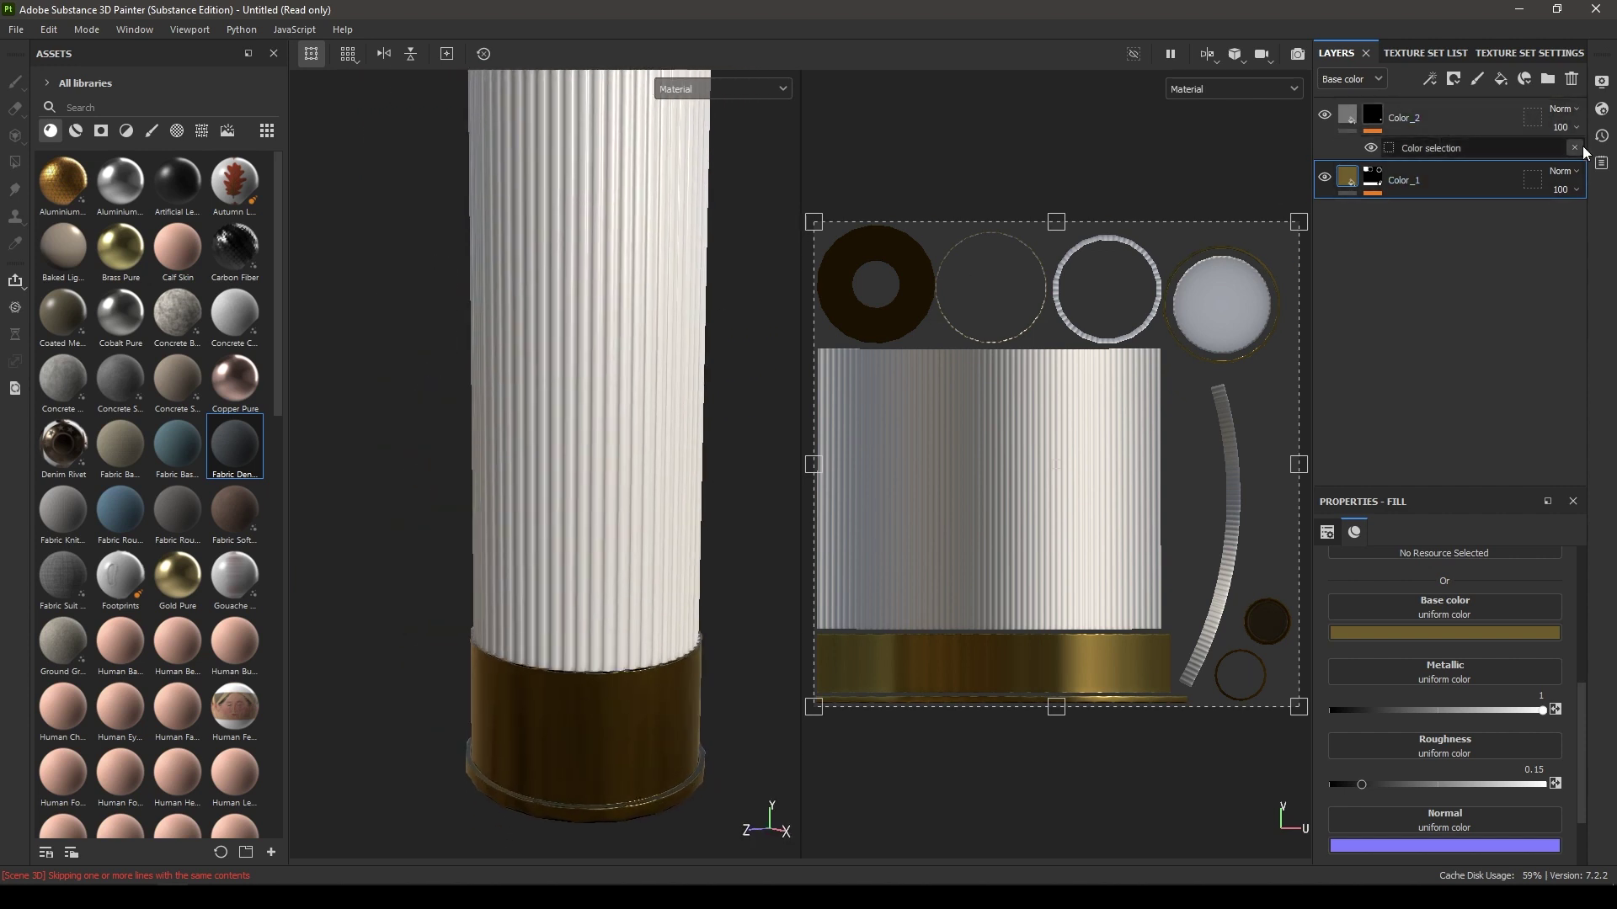
pyautogui.click(1501, 78)
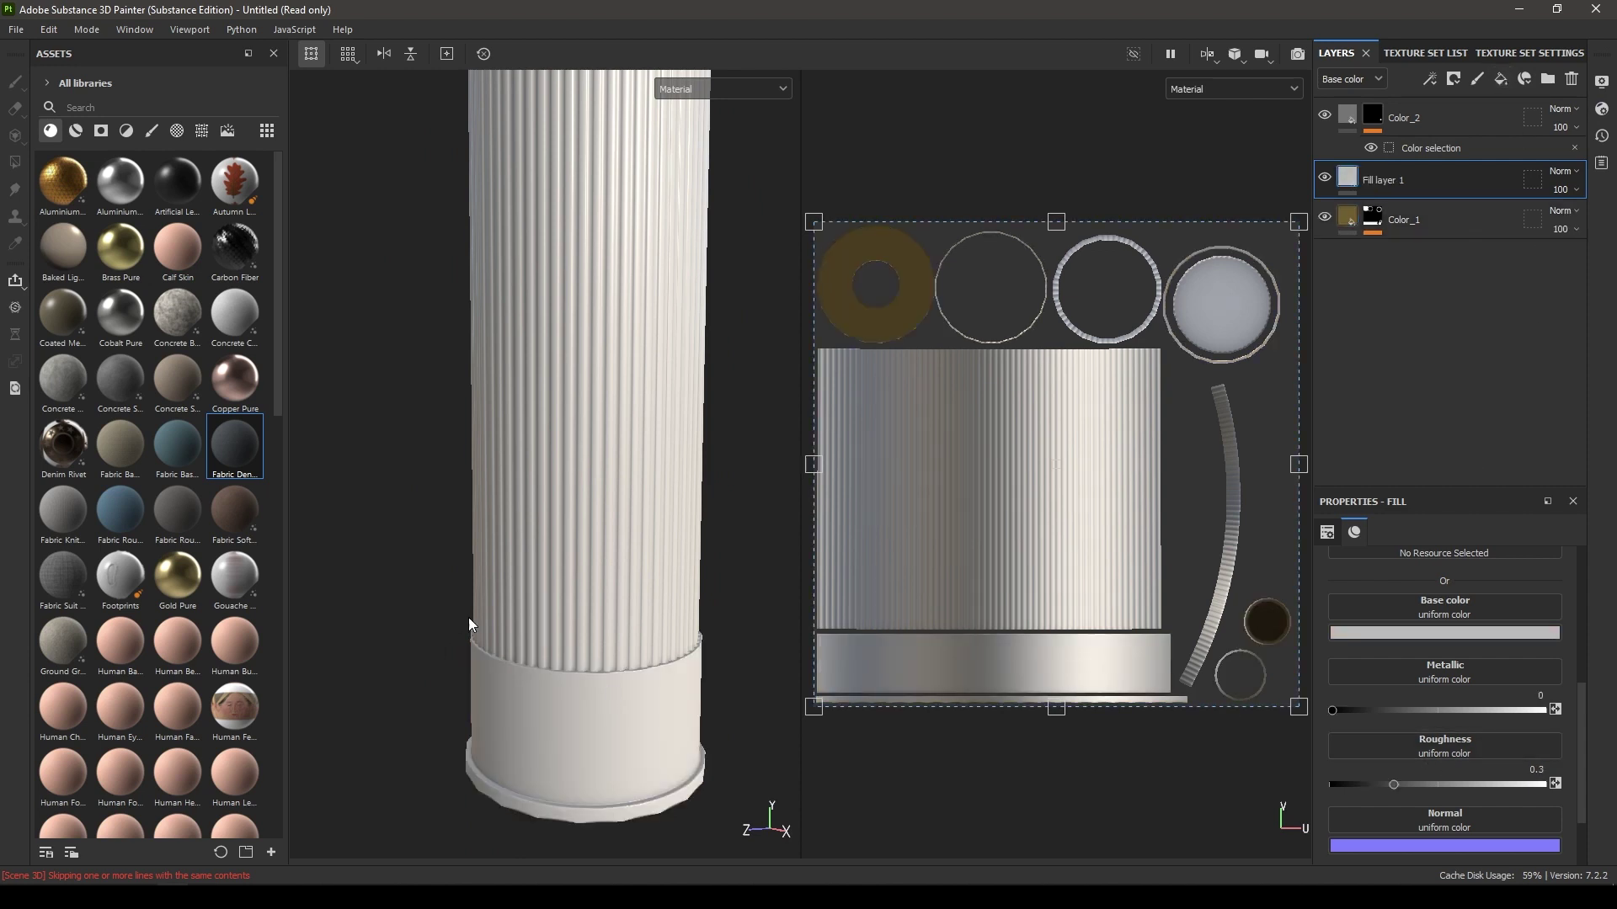
pyautogui.scroll(3, 459, 624)
pyautogui.scroll(3, 1498, 663)
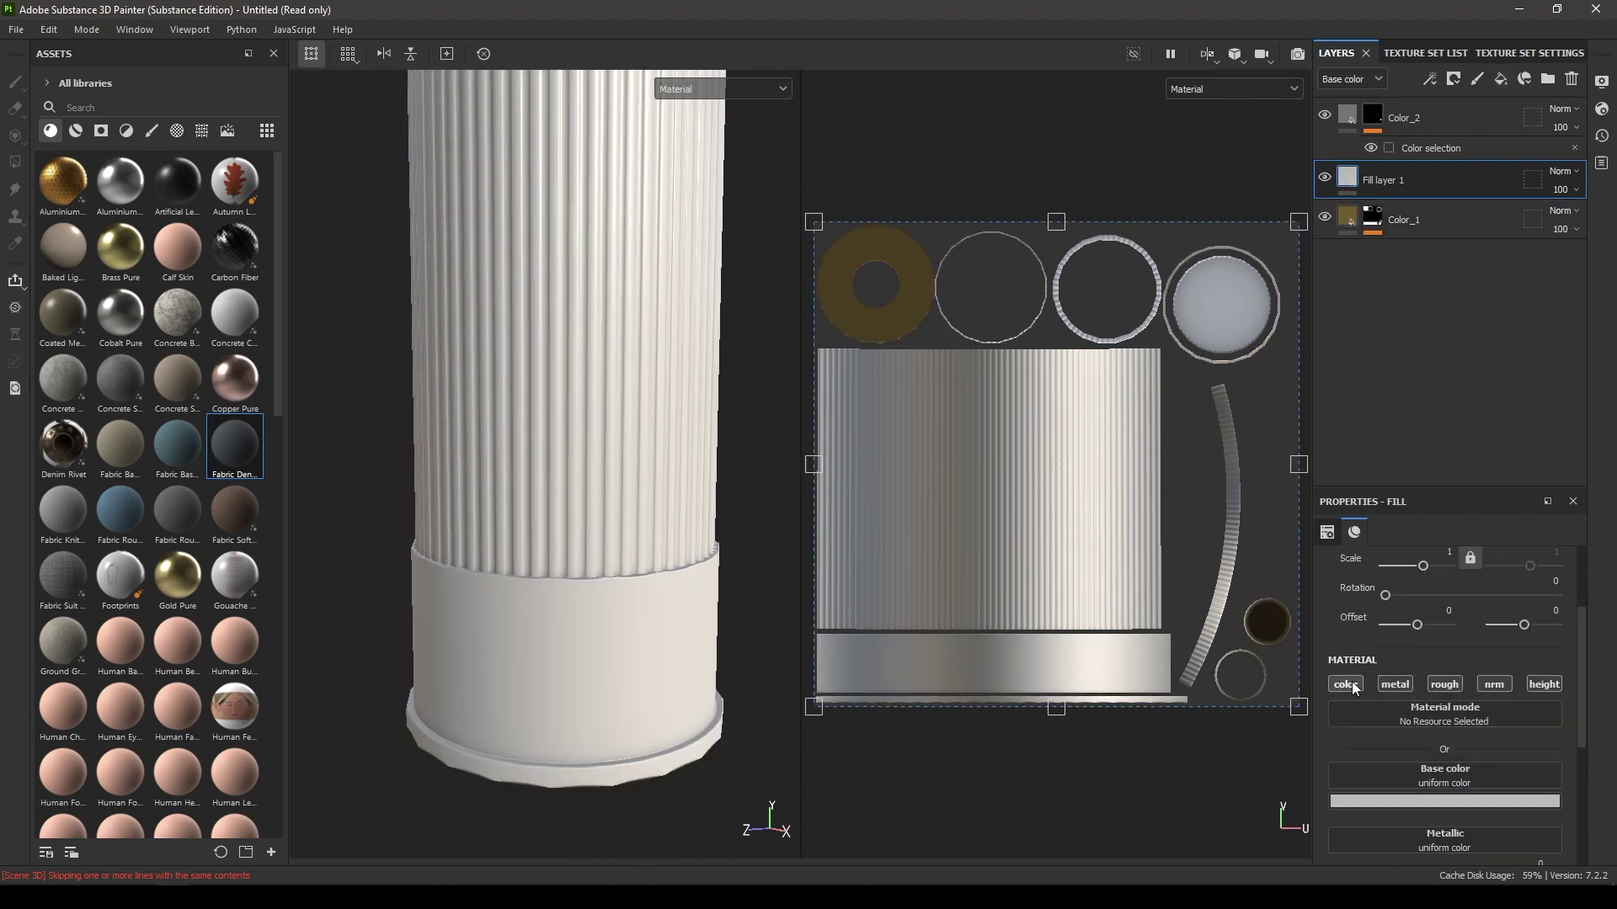
pyautogui.click(1346, 684)
pyautogui.click(1411, 686)
pyautogui.click(1503, 685)
pyautogui.scroll(-2, 1517, 734)
# - Move the roughness-only fill layer to the top of the layer stack and rename it as Surface_Roughness
pyautogui.moveTo(1407, 185); pyautogui.dragTo(1391, 103)
pyautogui.doubleClick(1386, 118)
pyautogui.write('Surface_Roughness')
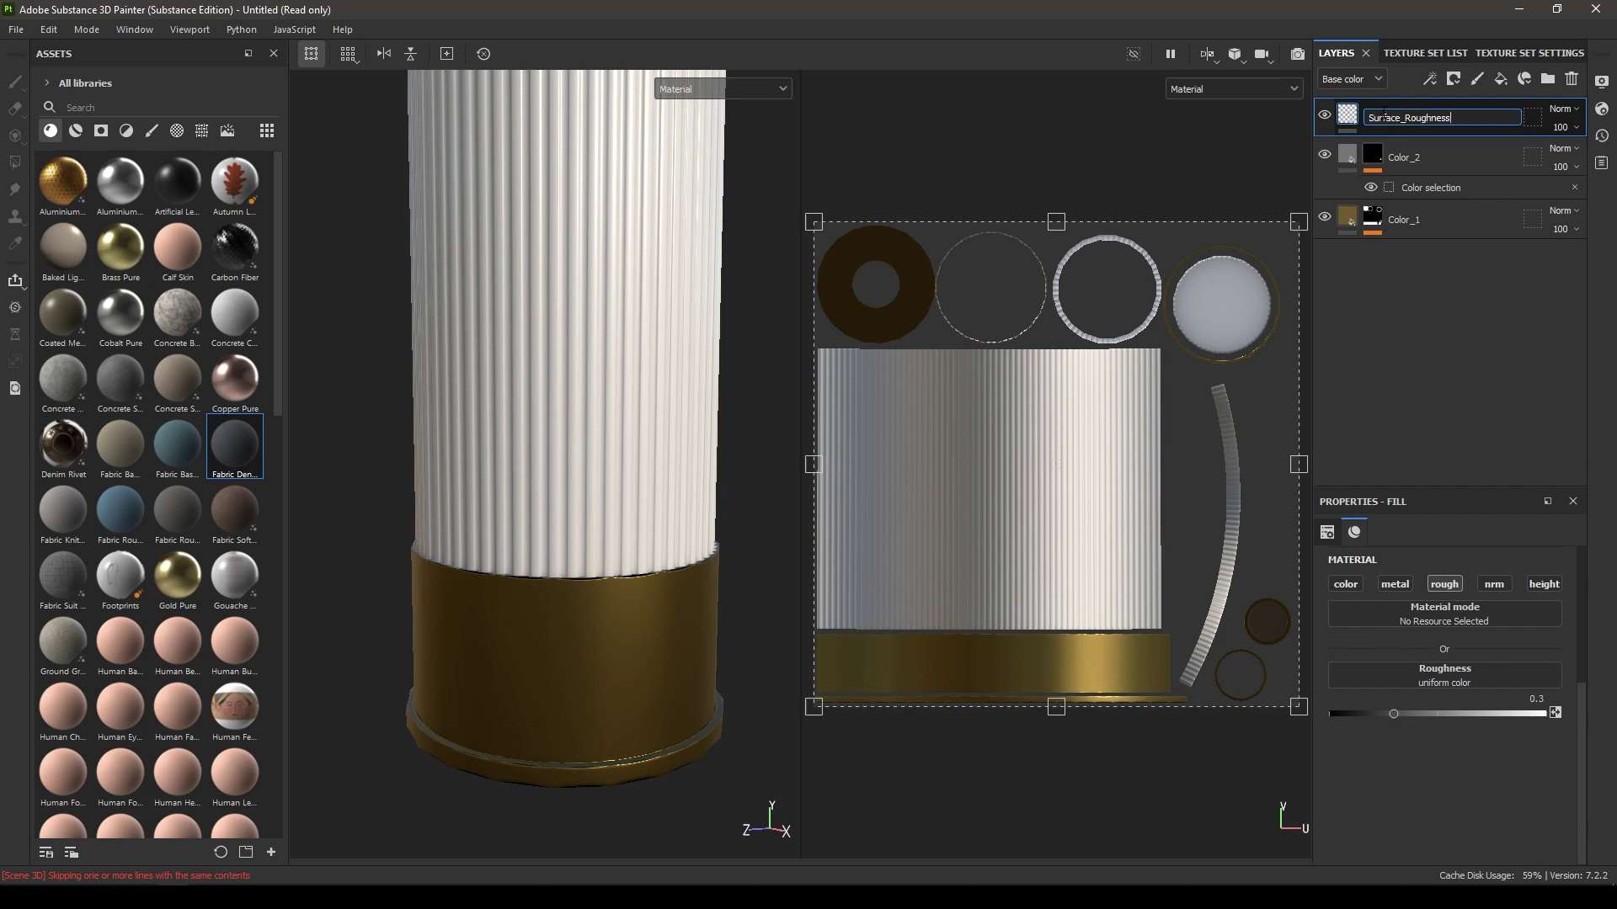
# - Confirm the Surface_Roughness layer name and give the layer a black mask containing a fill effect
pyautogui.press('Return')
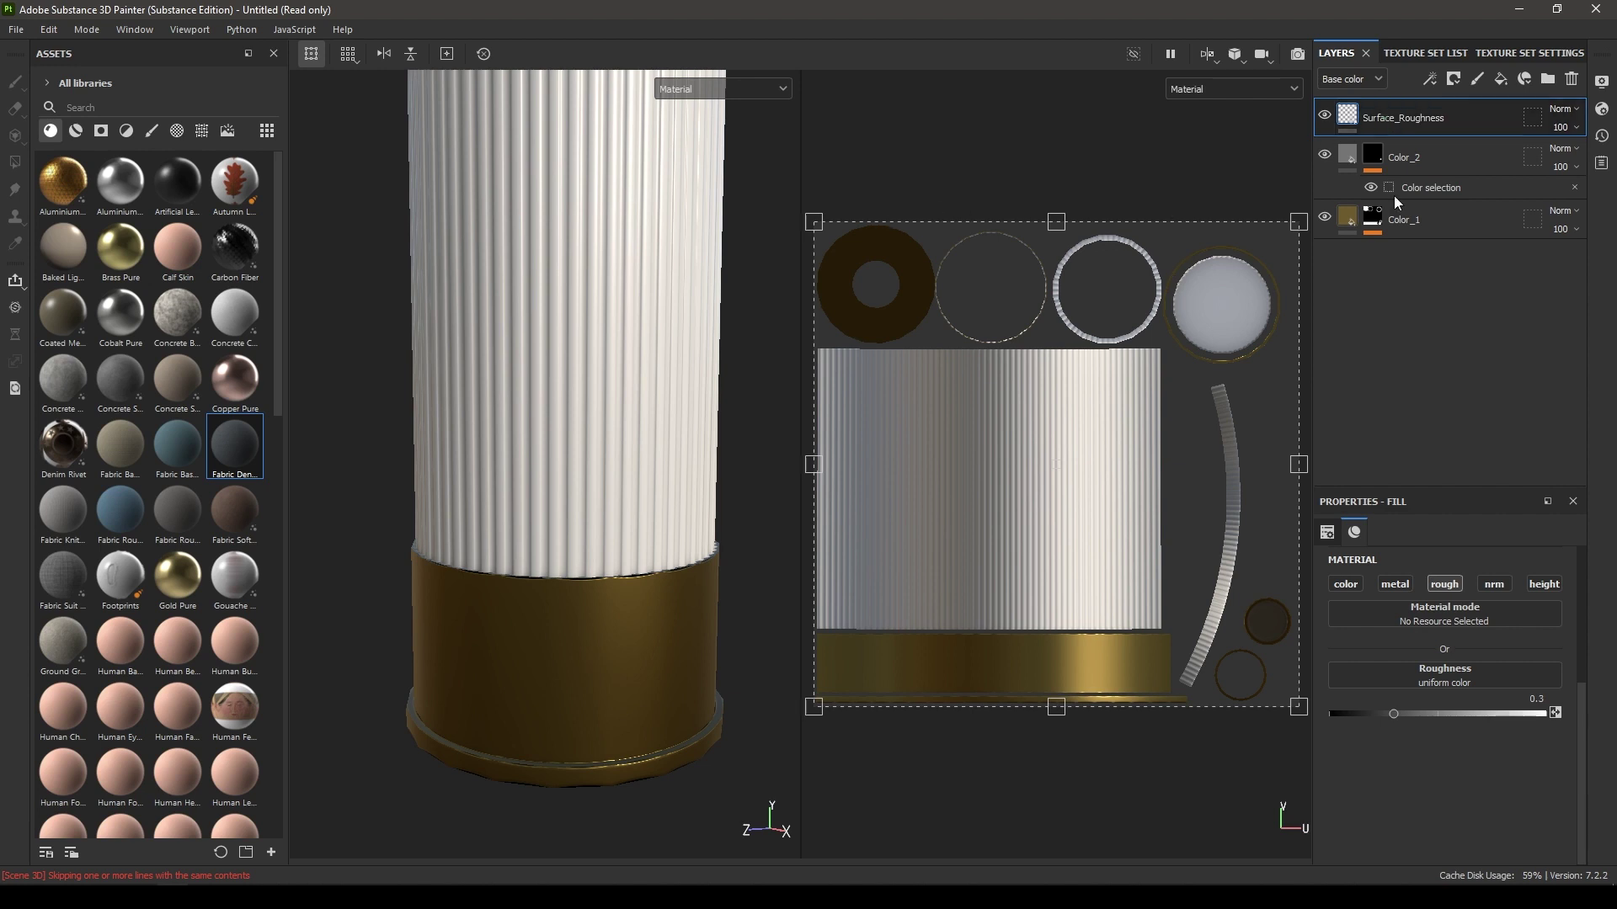
pyautogui.rightClick(1470, 118)
pyautogui.click(1497, 154)
pyautogui.rightClick(1454, 119)
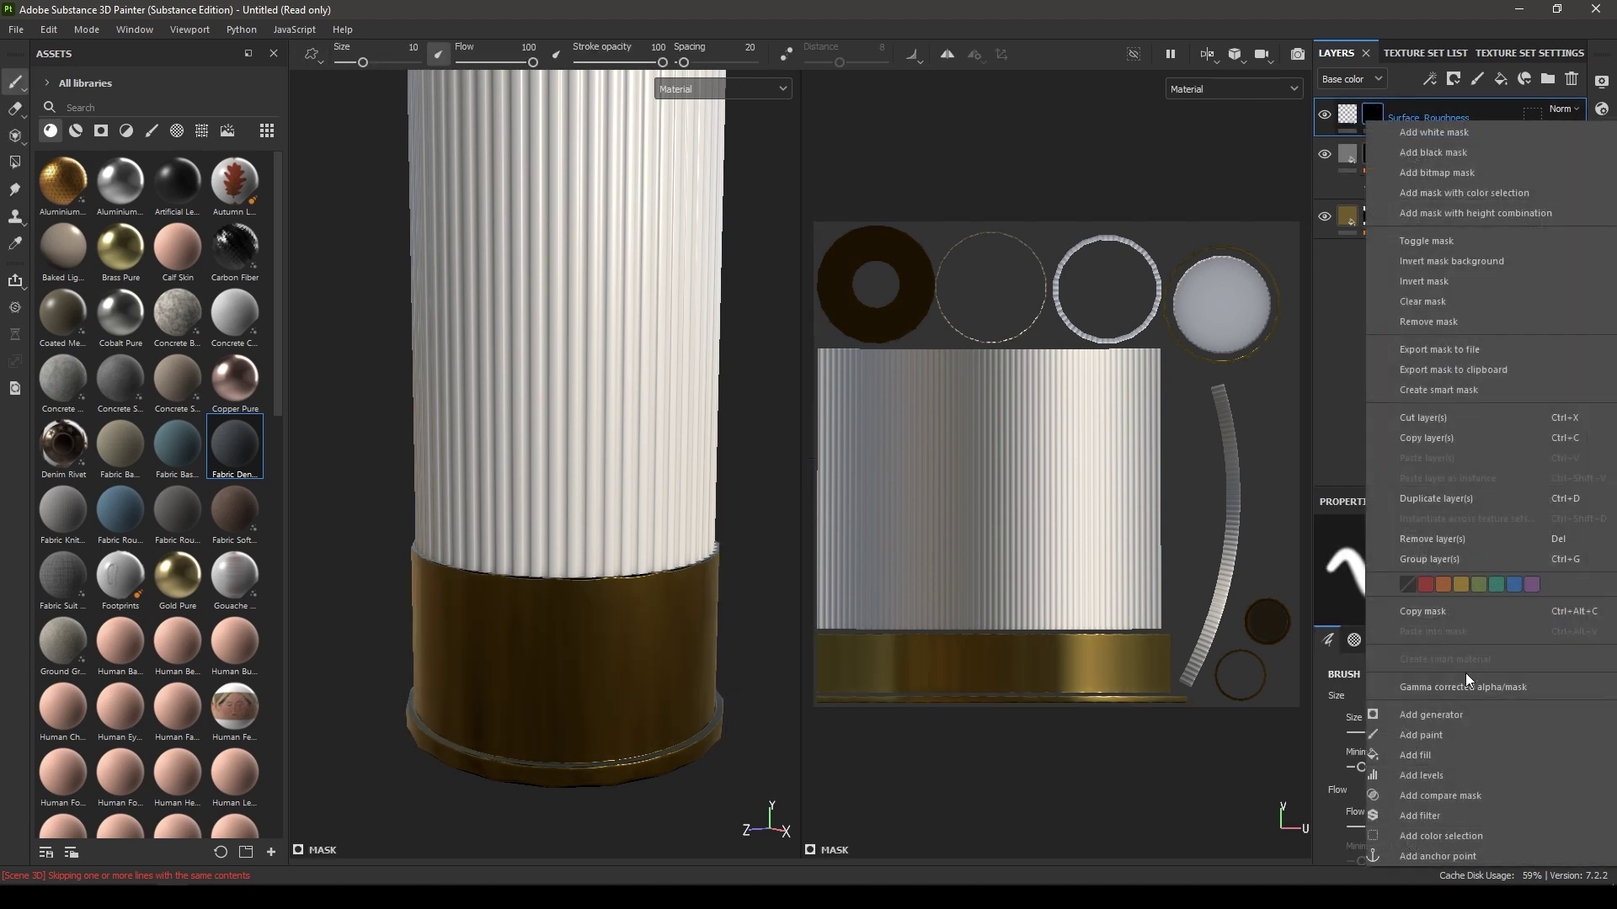
pyautogui.click(1437, 758)
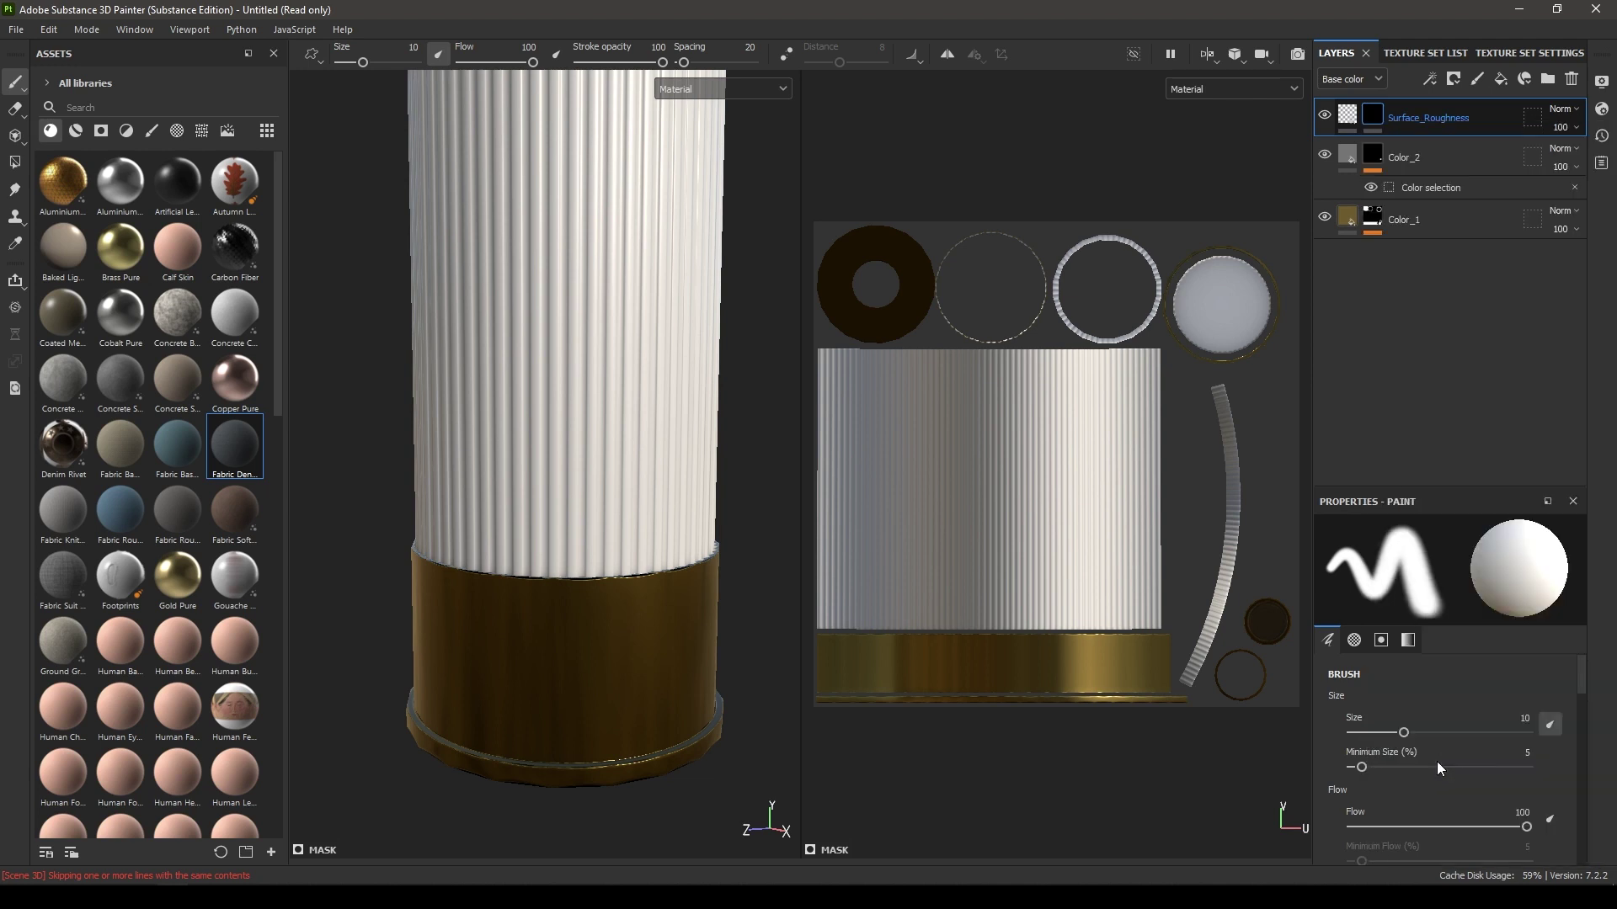
# - Assign the Grunge Dirt Scratchy texture to the grayscale of the Surface_Roughness mask fill
pyautogui.click(177, 130)
pyautogui.scroll(-10, 177, 443)
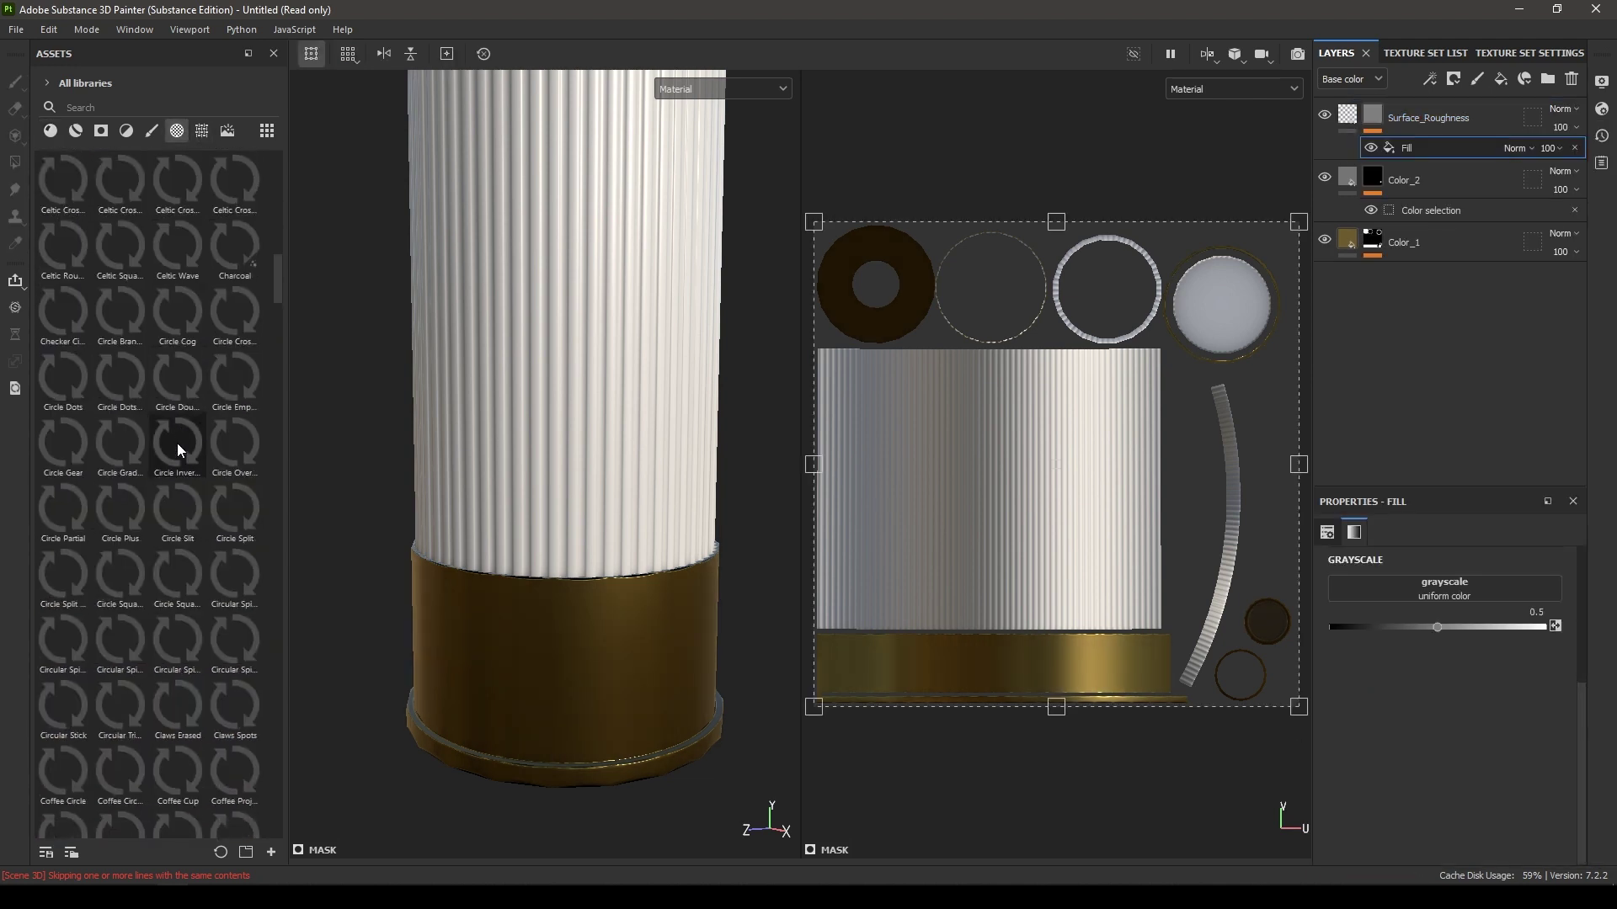
pyautogui.click(202, 131)
pyautogui.scroll(-10, 177, 386)
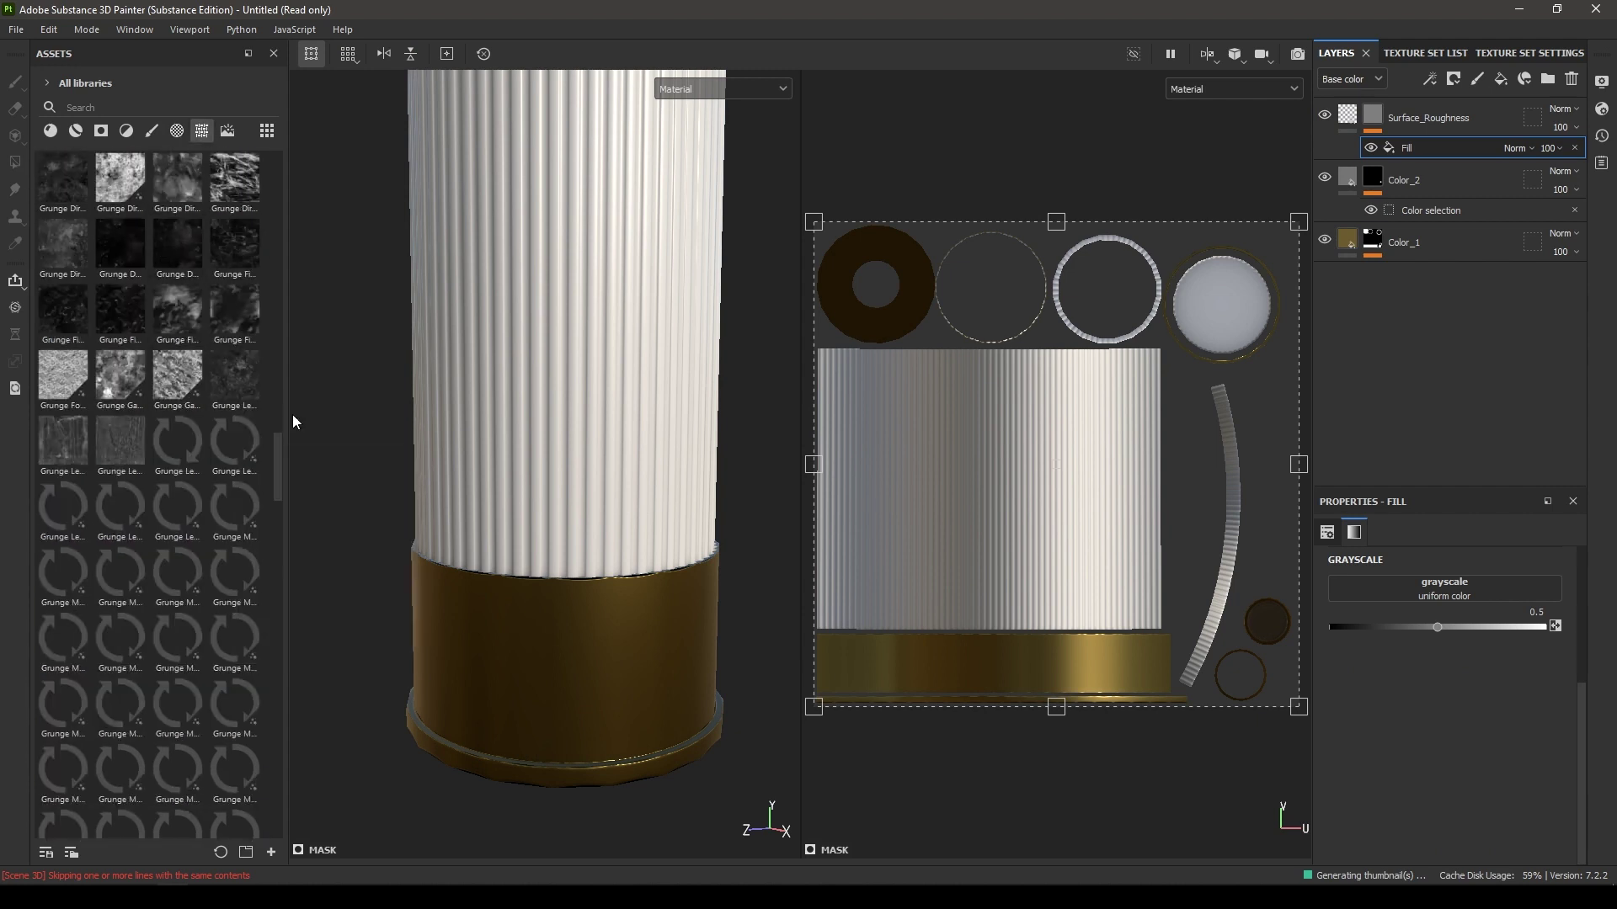
pyautogui.moveTo(183, 196)
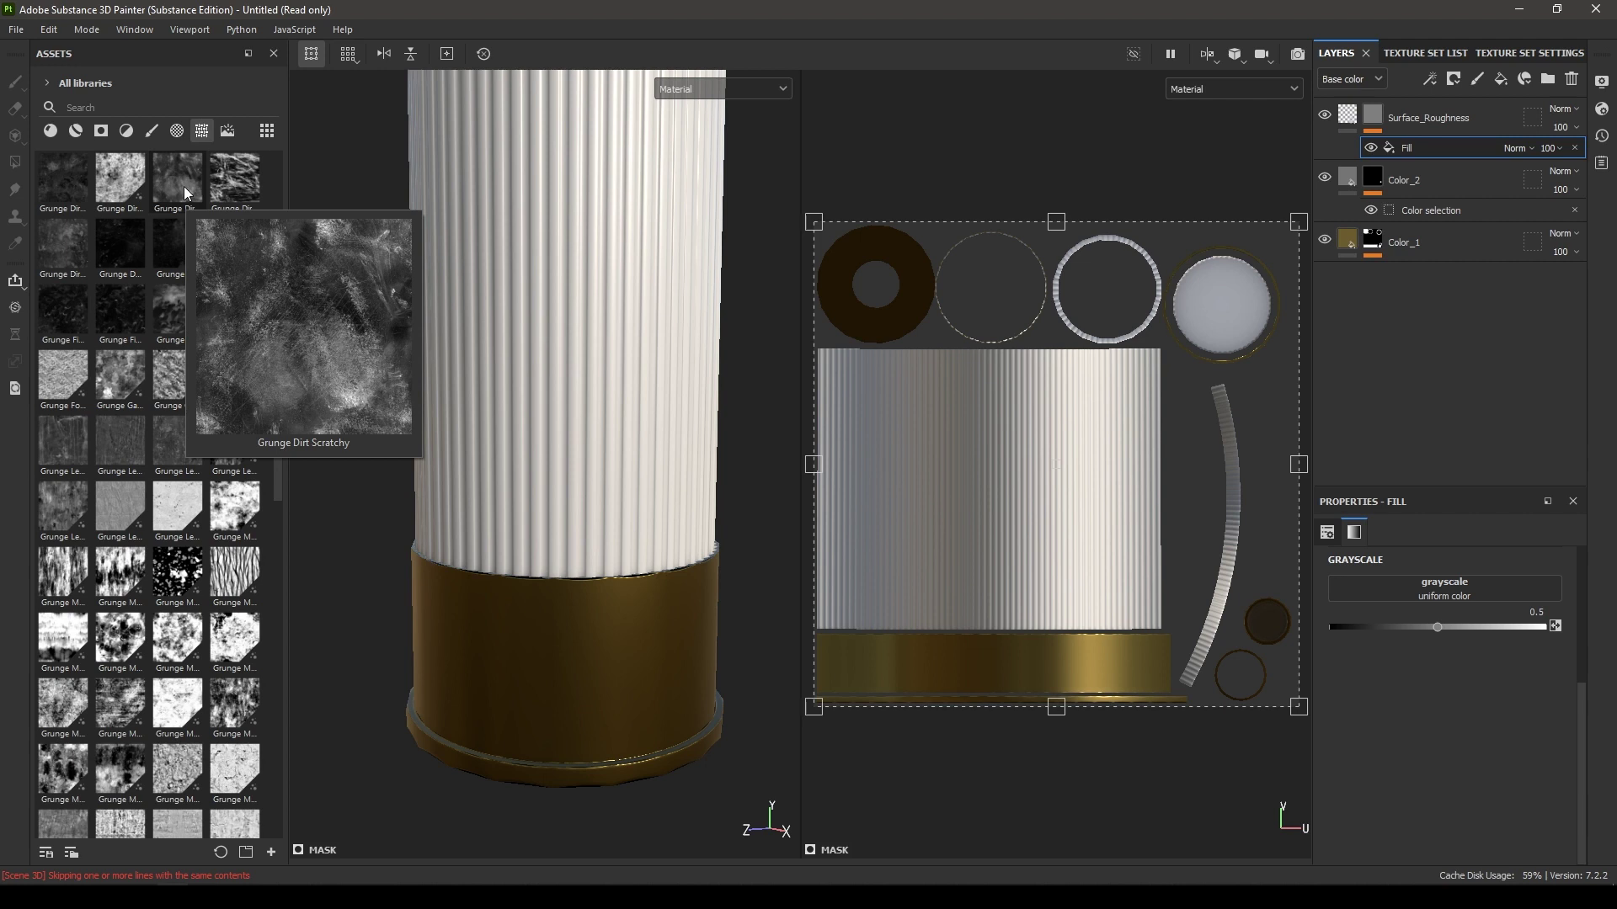
pyautogui.moveTo(184, 185); pyautogui.dragTo(1423, 581)
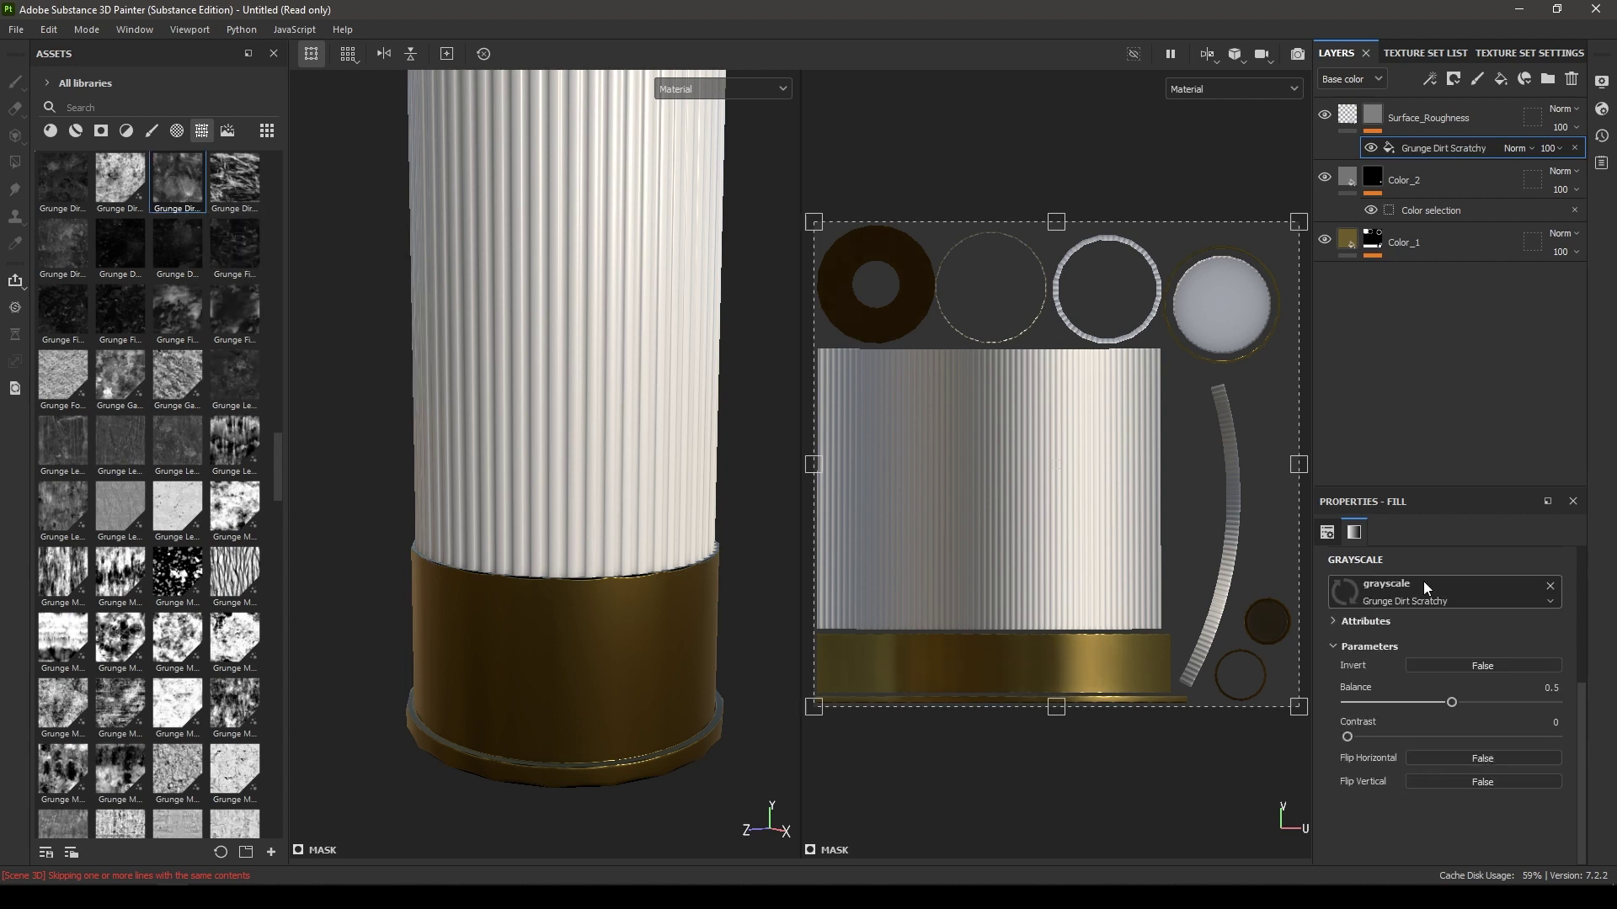
# - Examine the roughness variation on the shell's brass base and ribbed body from several angles
pyautogui.keyDown('alt'); pyautogui.moveTo(576, 671); pyautogui.dragTo(647, 742); pyautogui.keyUp('alt')
pyautogui.keyDown('shift'); pyautogui.moveTo(572, 525); pyautogui.dragTo(567, 531, button='right'); pyautogui.keyUp('shift')
pyautogui.moveTo(575, 629)
pyautogui.keyDown('alt'); pyautogui.mouseDown()
pyautogui.moveTo(643, 437)
pyautogui.moveTo(594, 627)
pyautogui.mouseUp(); pyautogui.keyUp('alt')
pyautogui.keyDown('alt'); pyautogui.moveTo(594, 627); pyautogui.dragTo(578, 325, button='right'); pyautogui.keyUp('alt')
pyautogui.keyDown('alt'); pyautogui.moveTo(578, 325); pyautogui.dragTo(650, 581); pyautogui.keyUp('alt')
pyautogui.keyDown('alt'); pyautogui.moveTo(649, 581); pyautogui.dragTo(661, 715, button='right'); pyautogui.keyUp('alt')
pyautogui.keyDown('alt'); pyautogui.moveTo(661, 716); pyautogui.dragTo(663, 617); pyautogui.keyUp('alt')
pyautogui.keyDown('alt'); pyautogui.moveTo(695, 421); pyautogui.dragTo(509, 537); pyautogui.keyUp('alt')
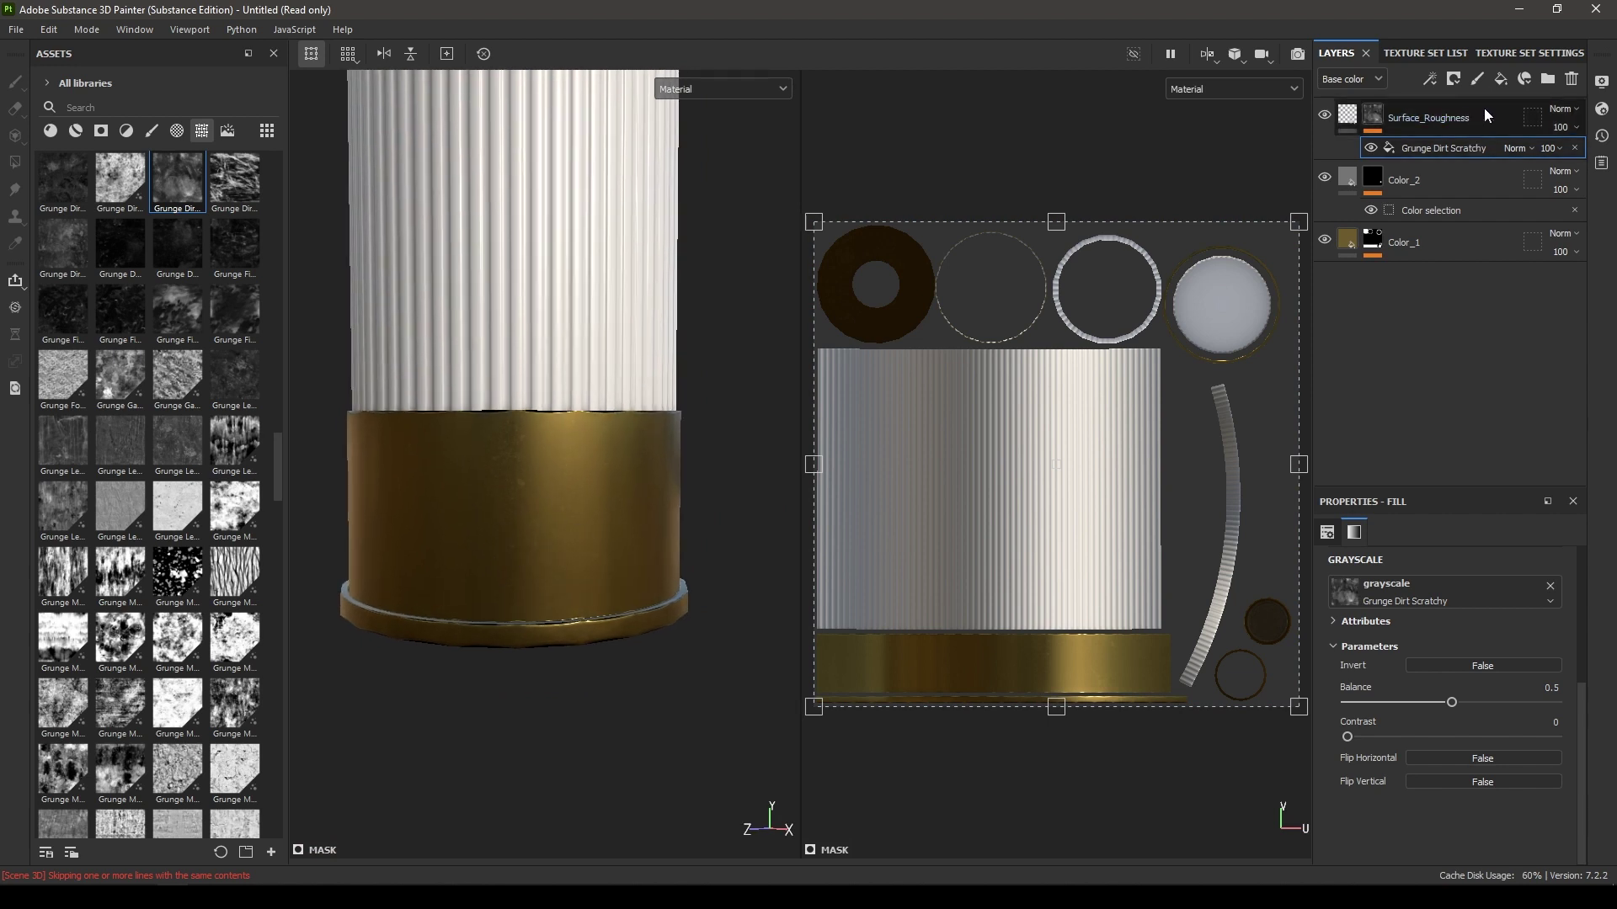
# - Add a fill layer at the top of the stack and disable its color, metal and normal channels, leaving roughness and height
pyautogui.click(1499, 79)
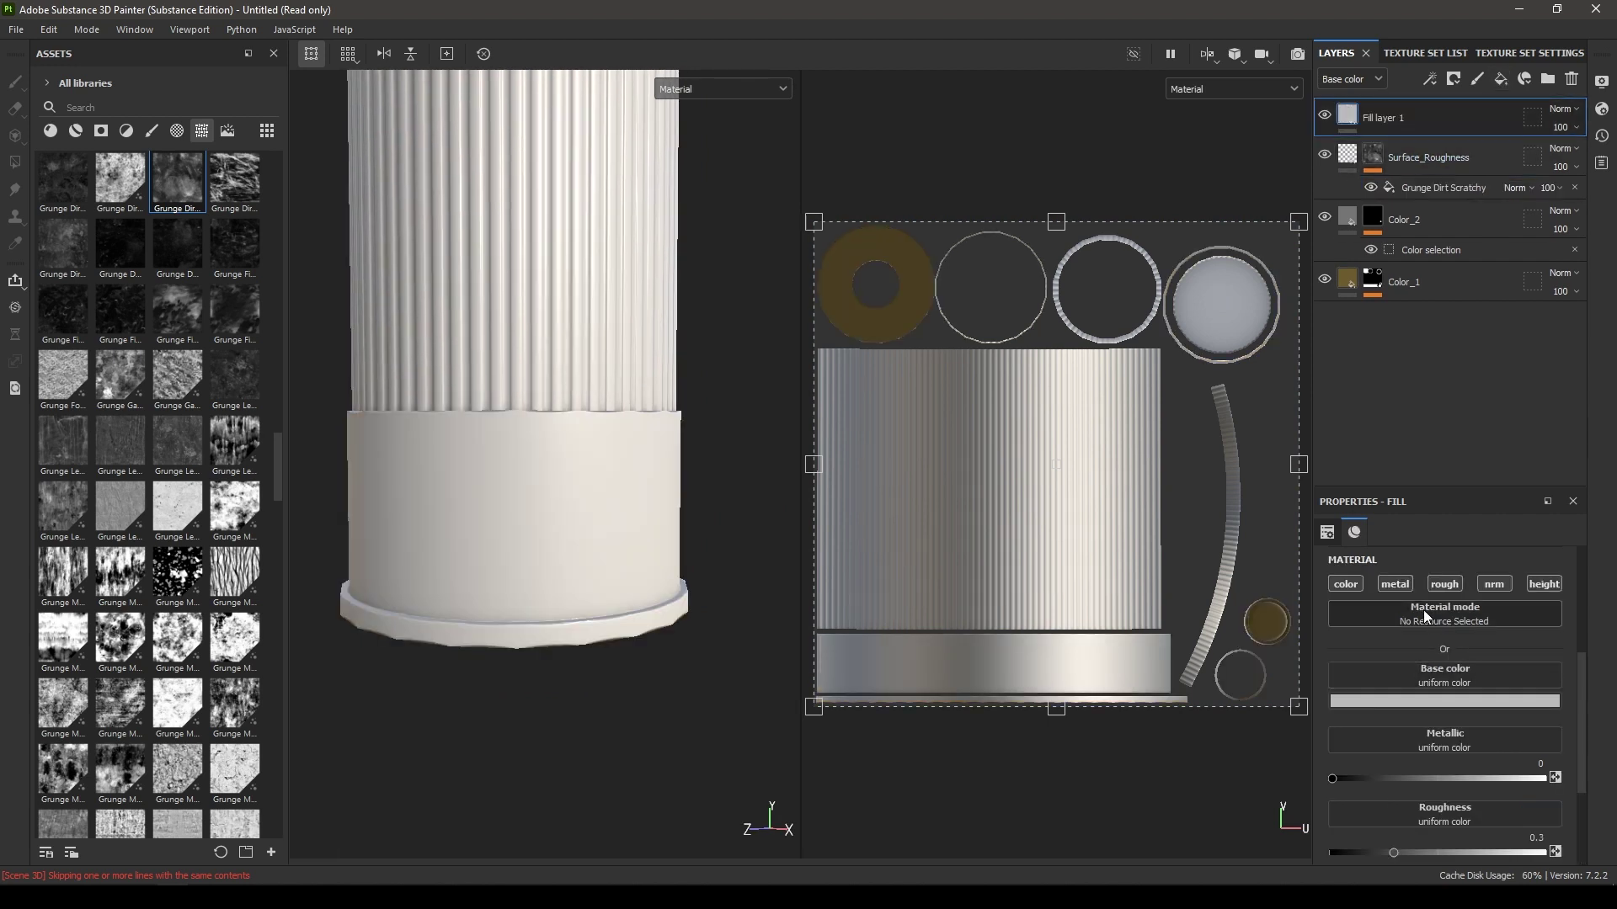
pyautogui.click(1347, 583)
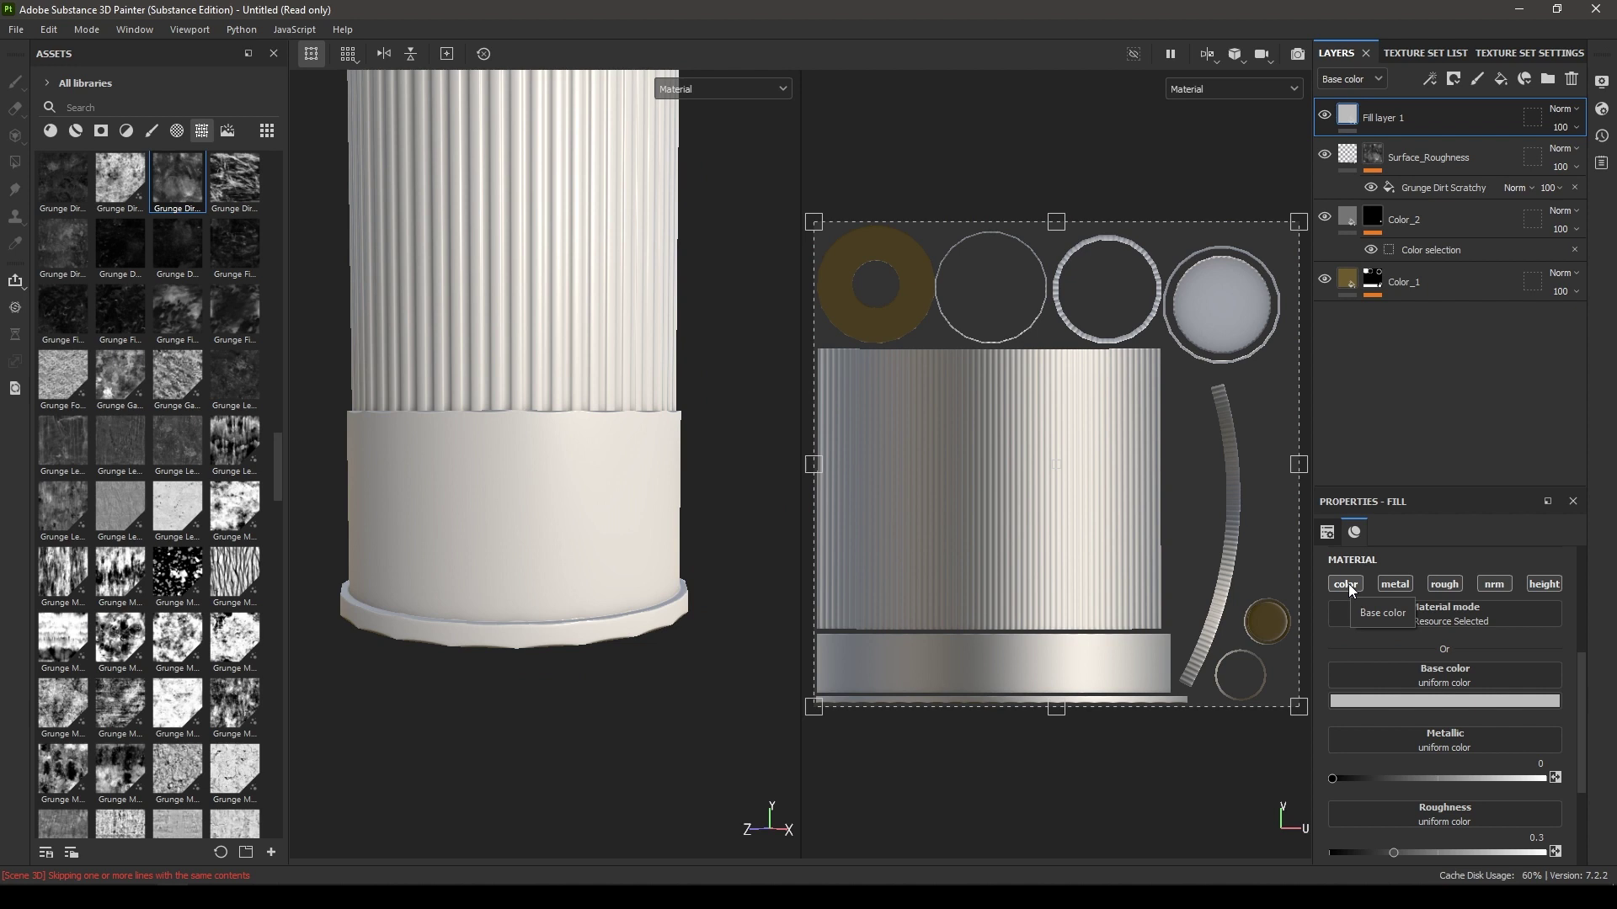
pyautogui.click(1393, 586)
pyautogui.click(1497, 584)
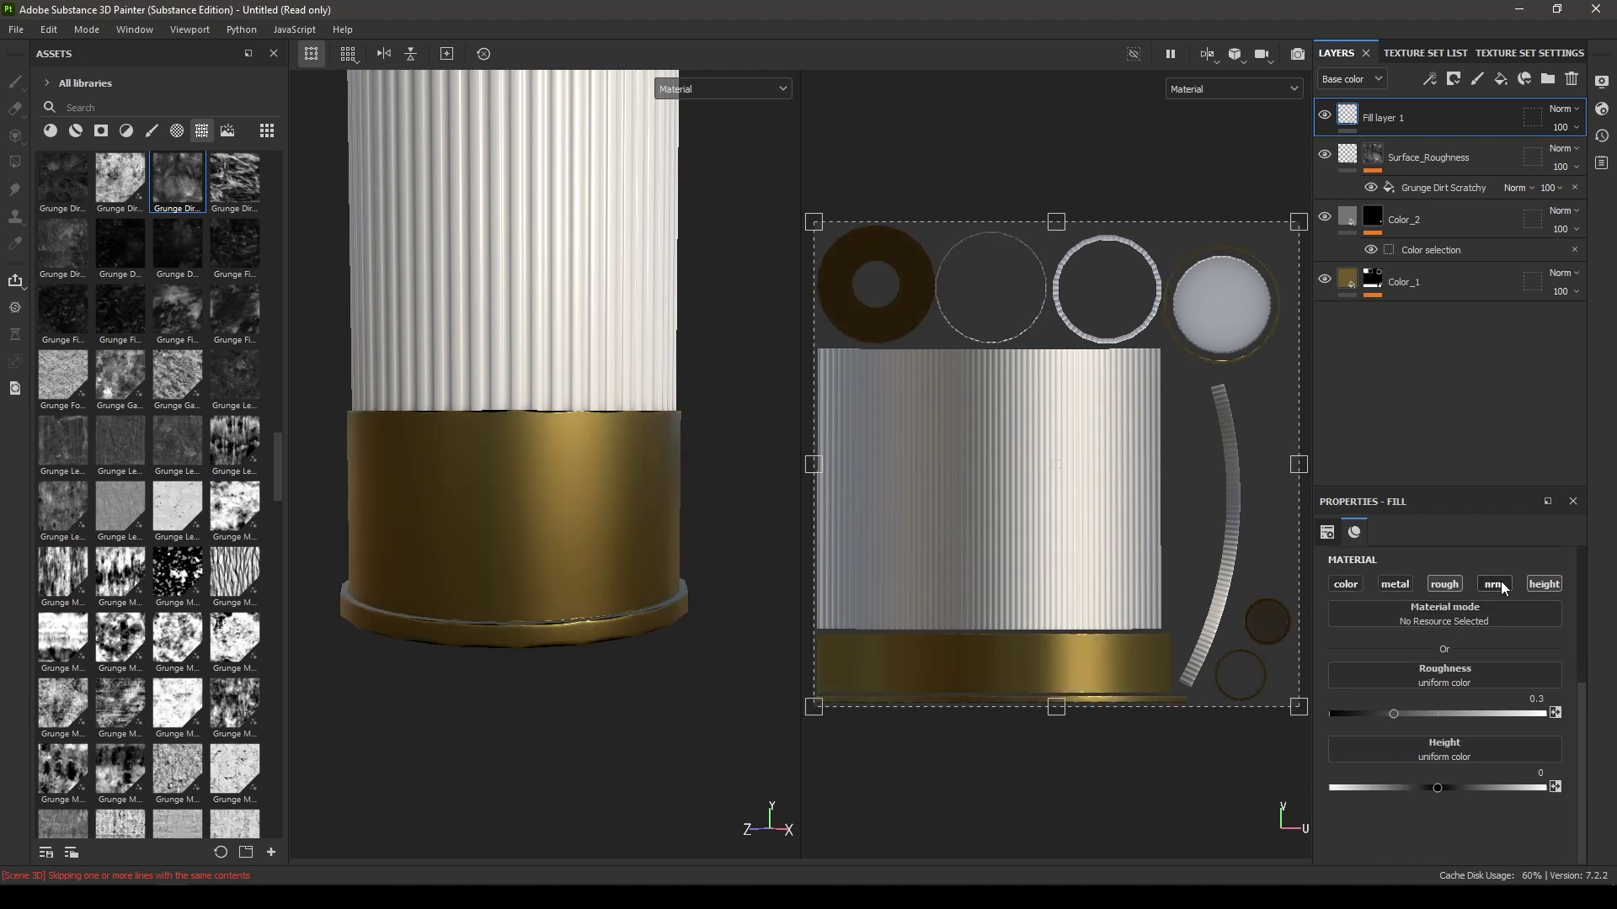
# - Set the new fill layer's roughness to 0.5 and height to -0.02, and rename it as Scratches
pyautogui.moveTo(1410, 711); pyautogui.dragTo(1519, 710)
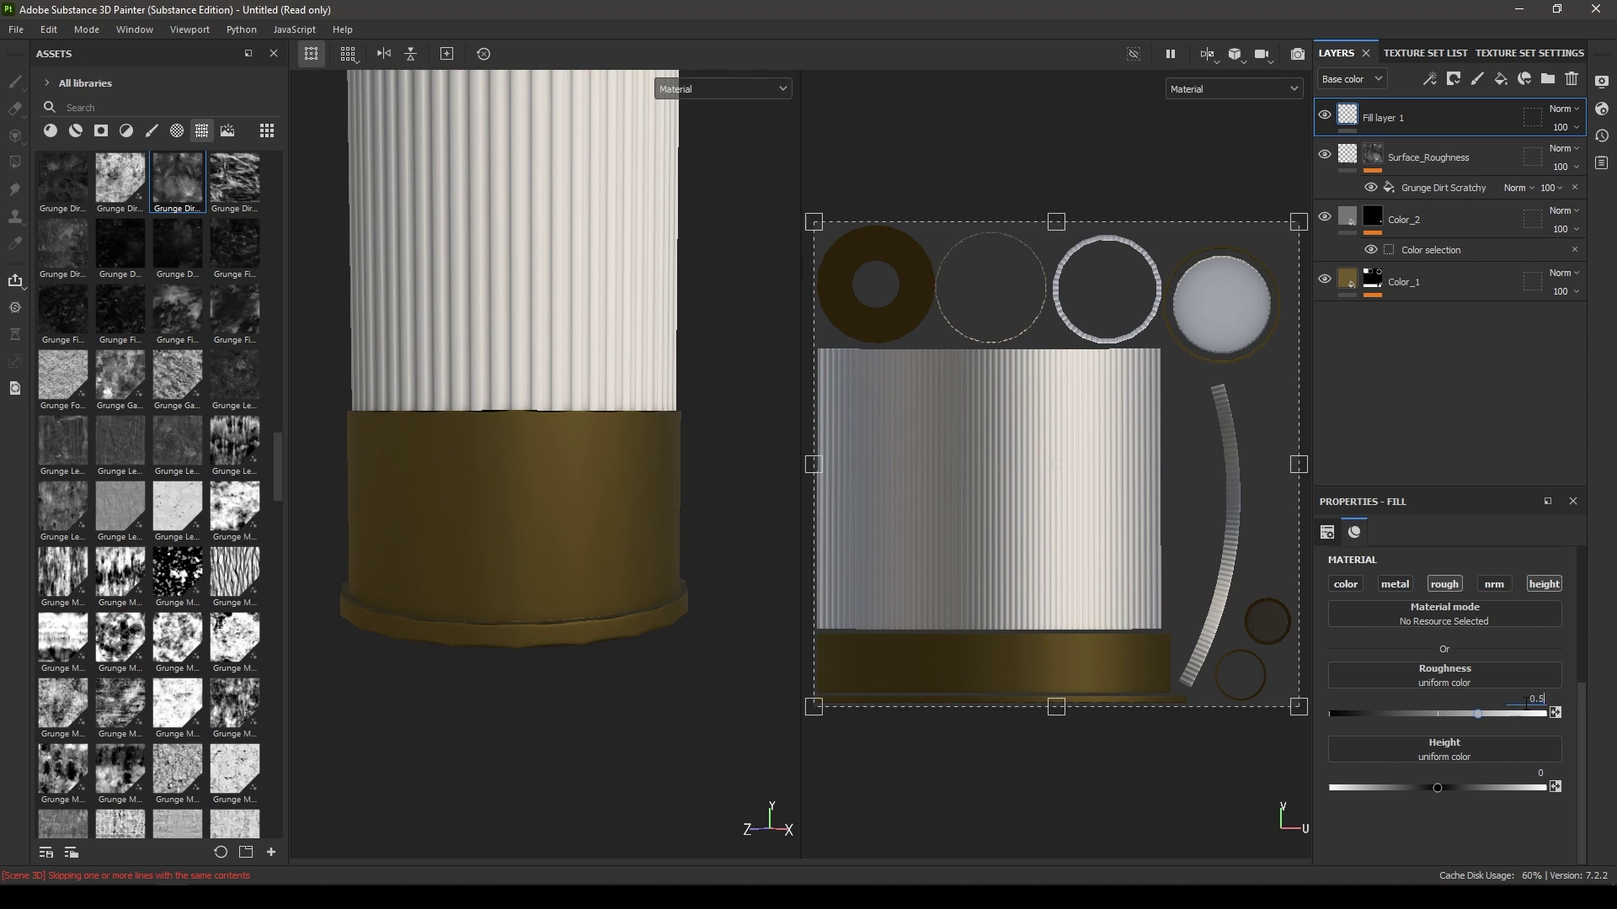
pyautogui.press('Return')
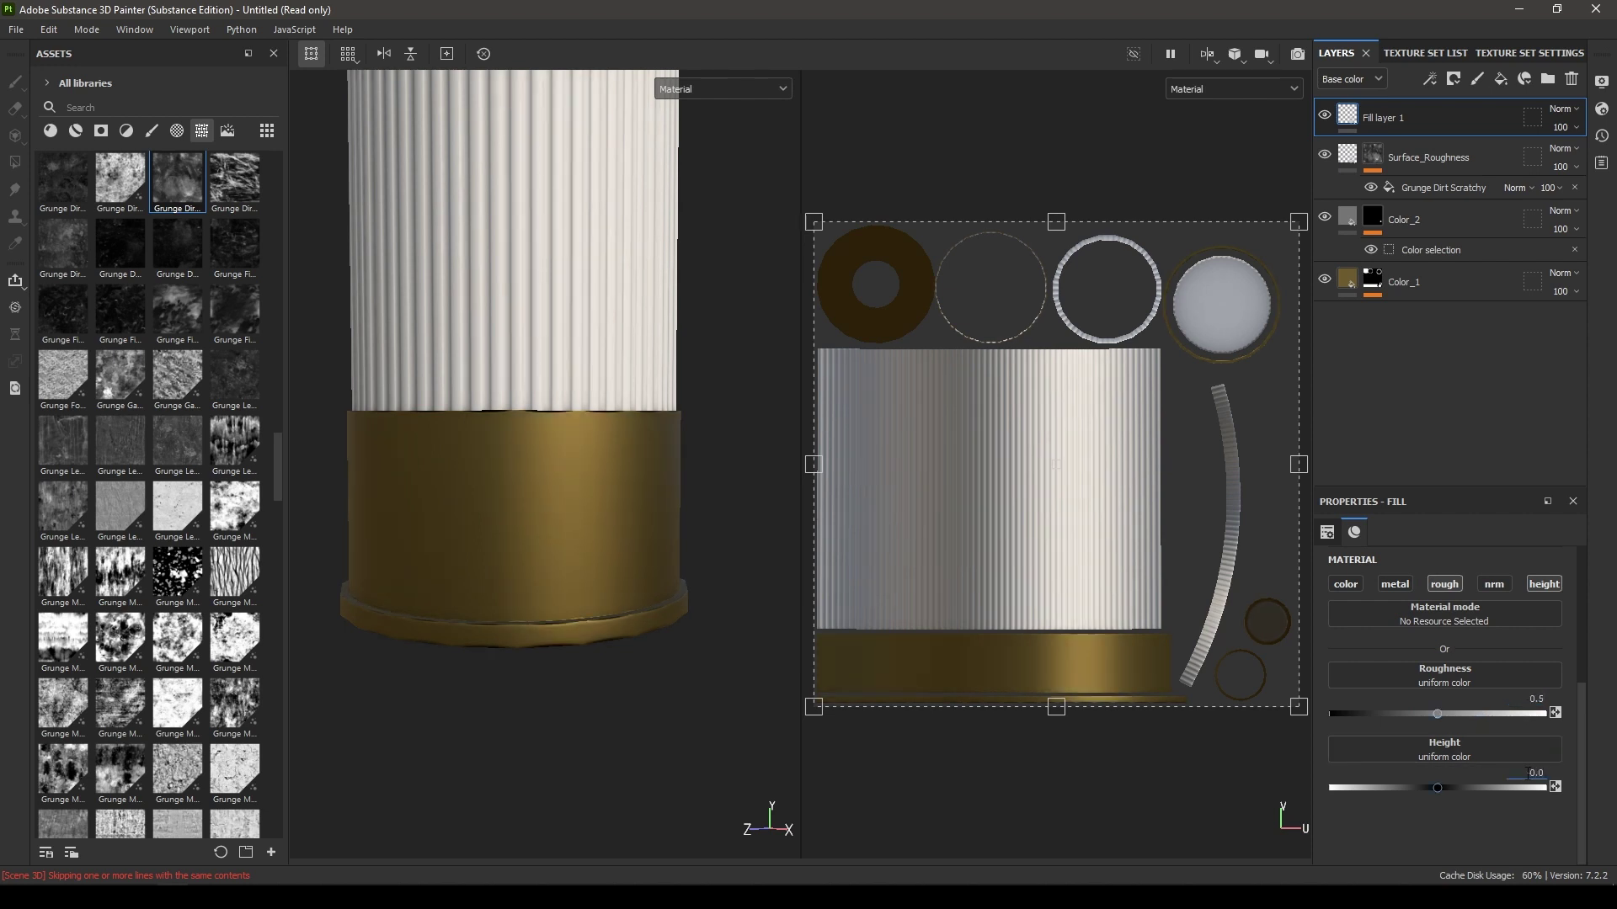
pyautogui.doubleClick(1398, 118)
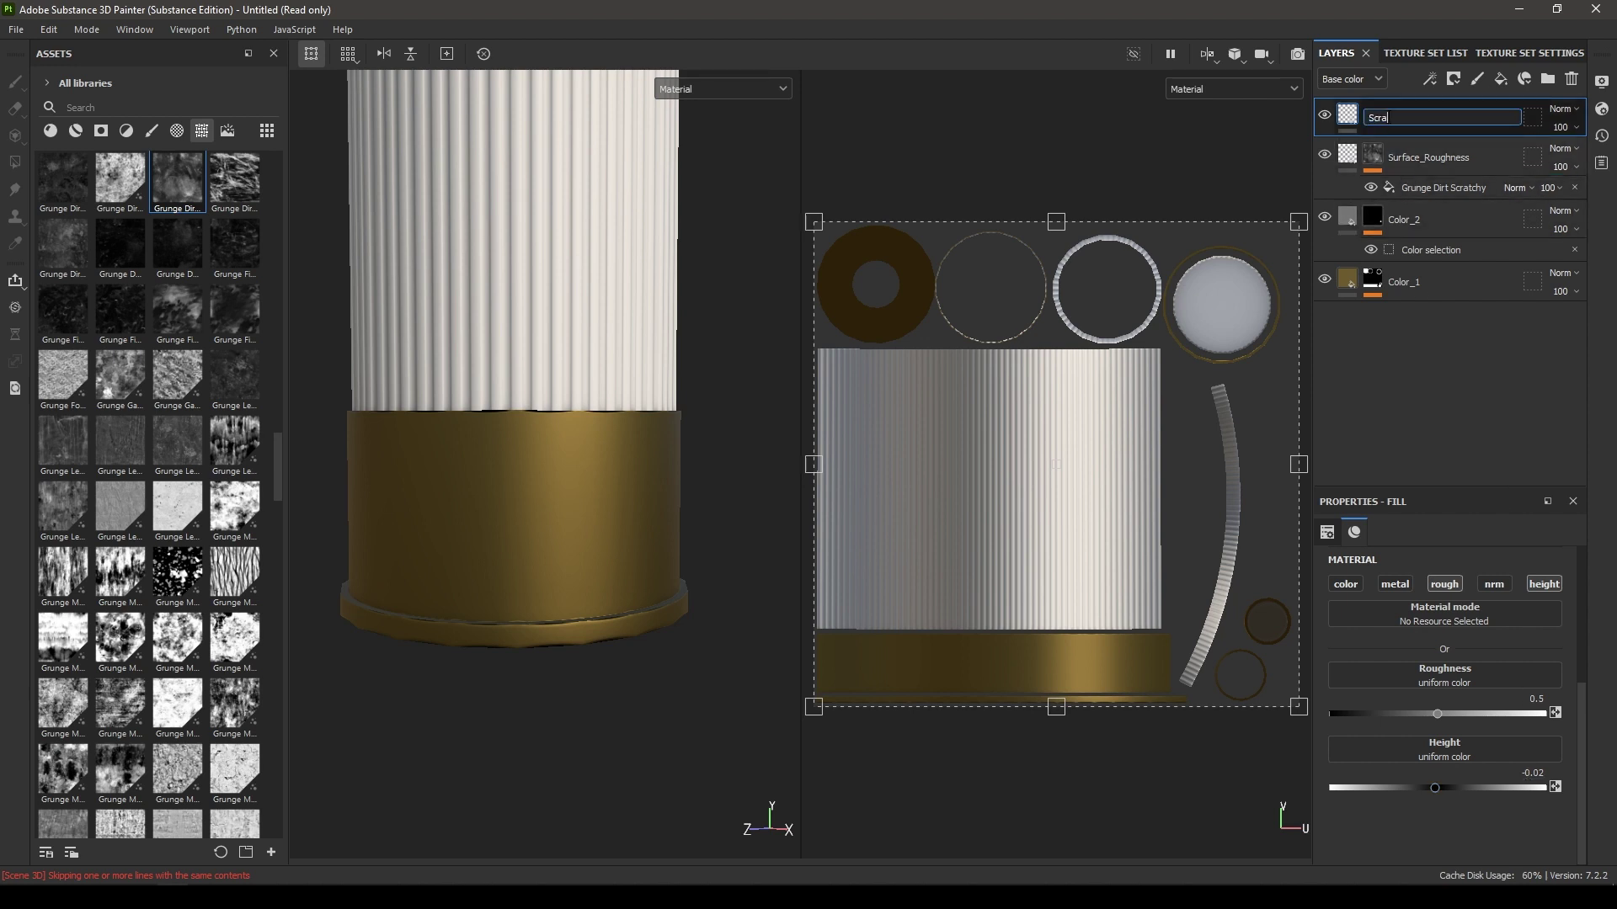
pyautogui.press('Return')
# - Add a black mask to the Scratches layer and put a fill effect in the mask
pyautogui.rightClick(1387, 116)
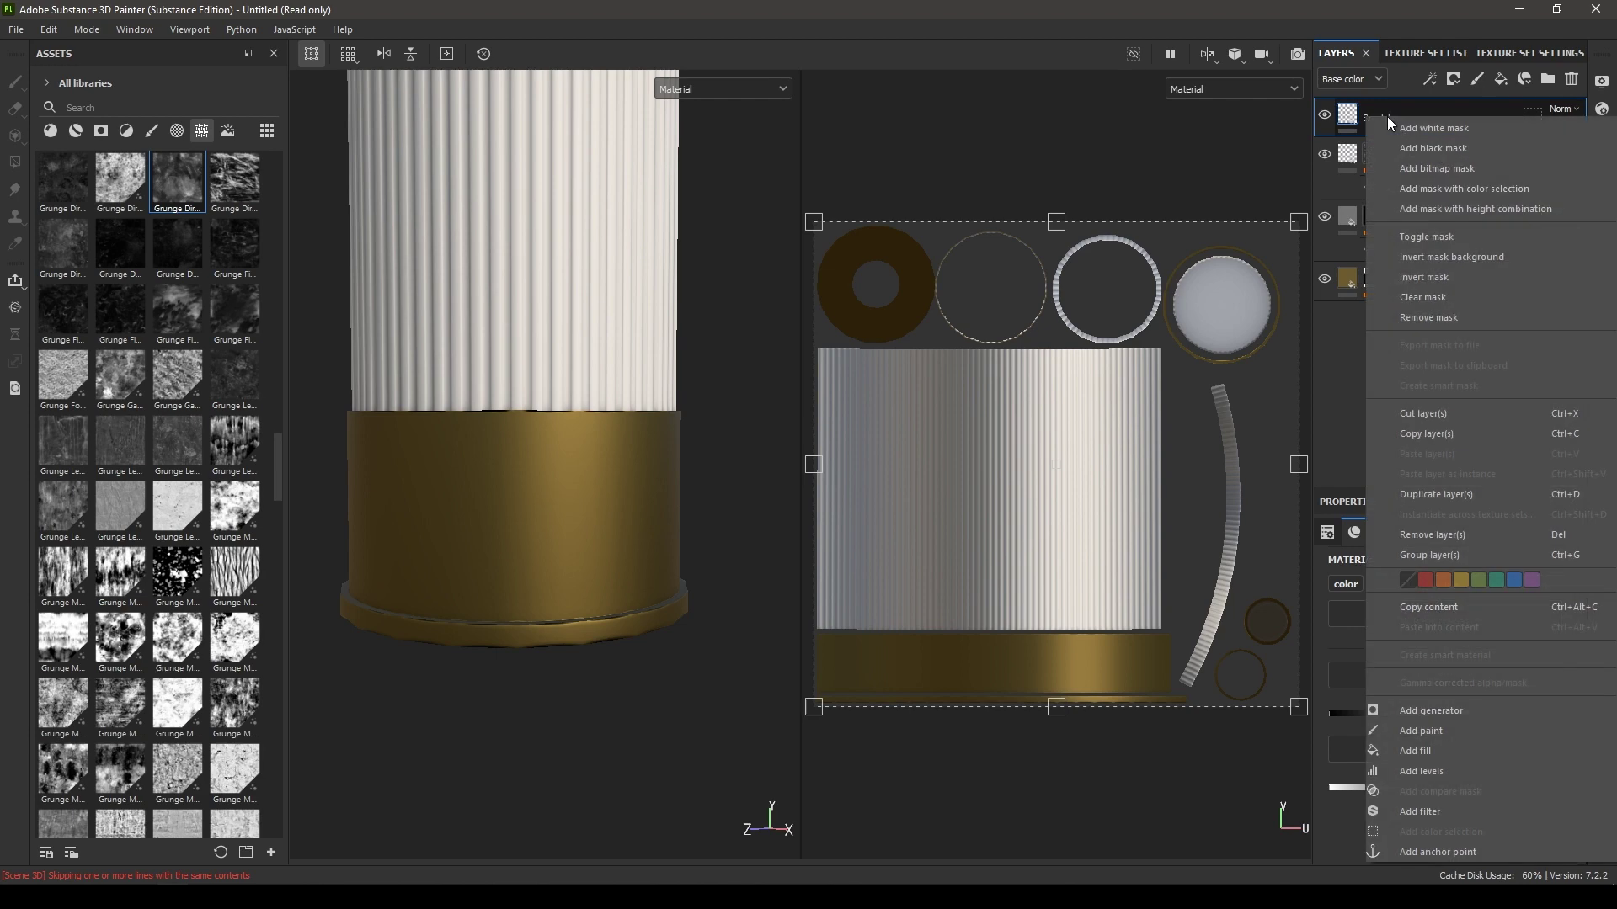
pyautogui.click(1431, 145)
pyautogui.rightClick(1415, 112)
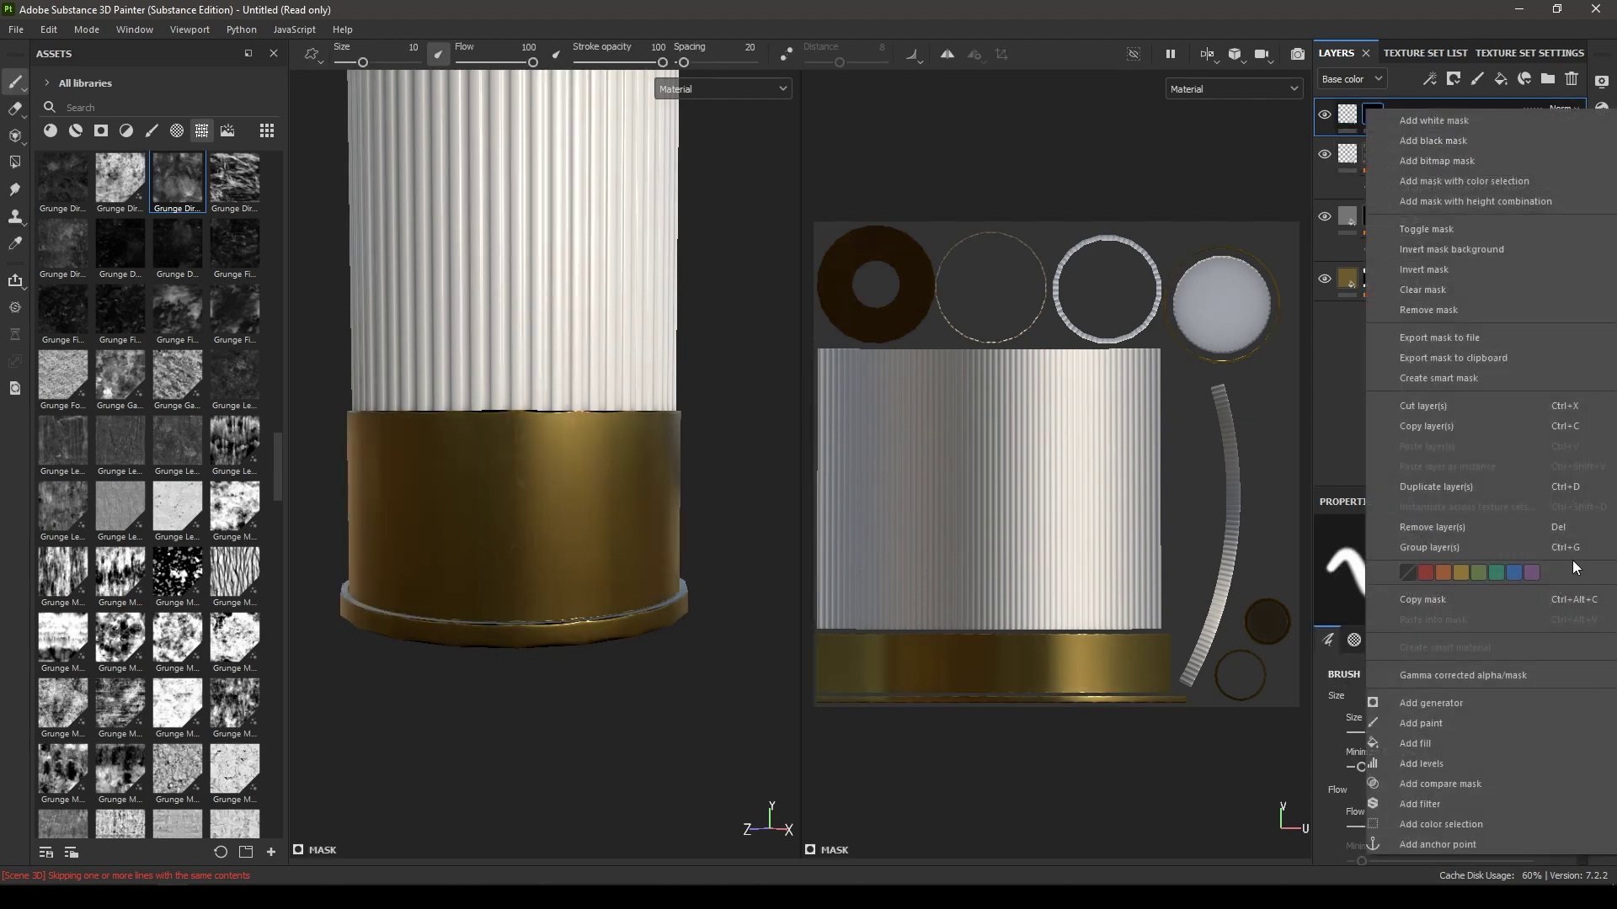
pyautogui.click(1489, 748)
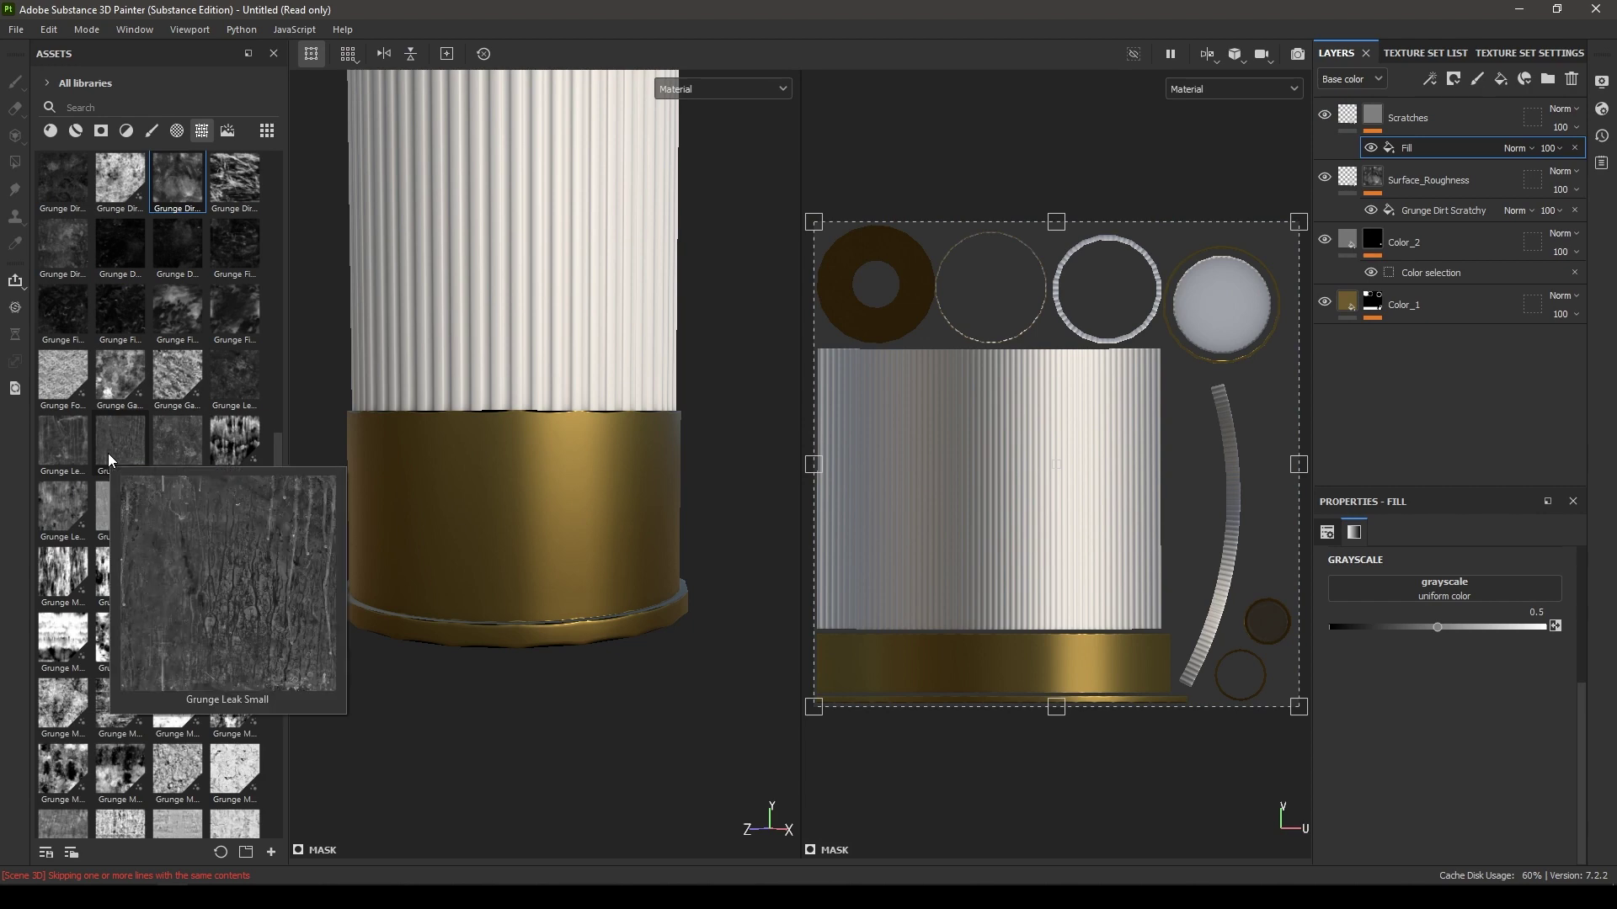
# - Assign the Grunge Shavings texture to the grayscale of the Scratches mask fill
pyautogui.moveTo(128, 362)
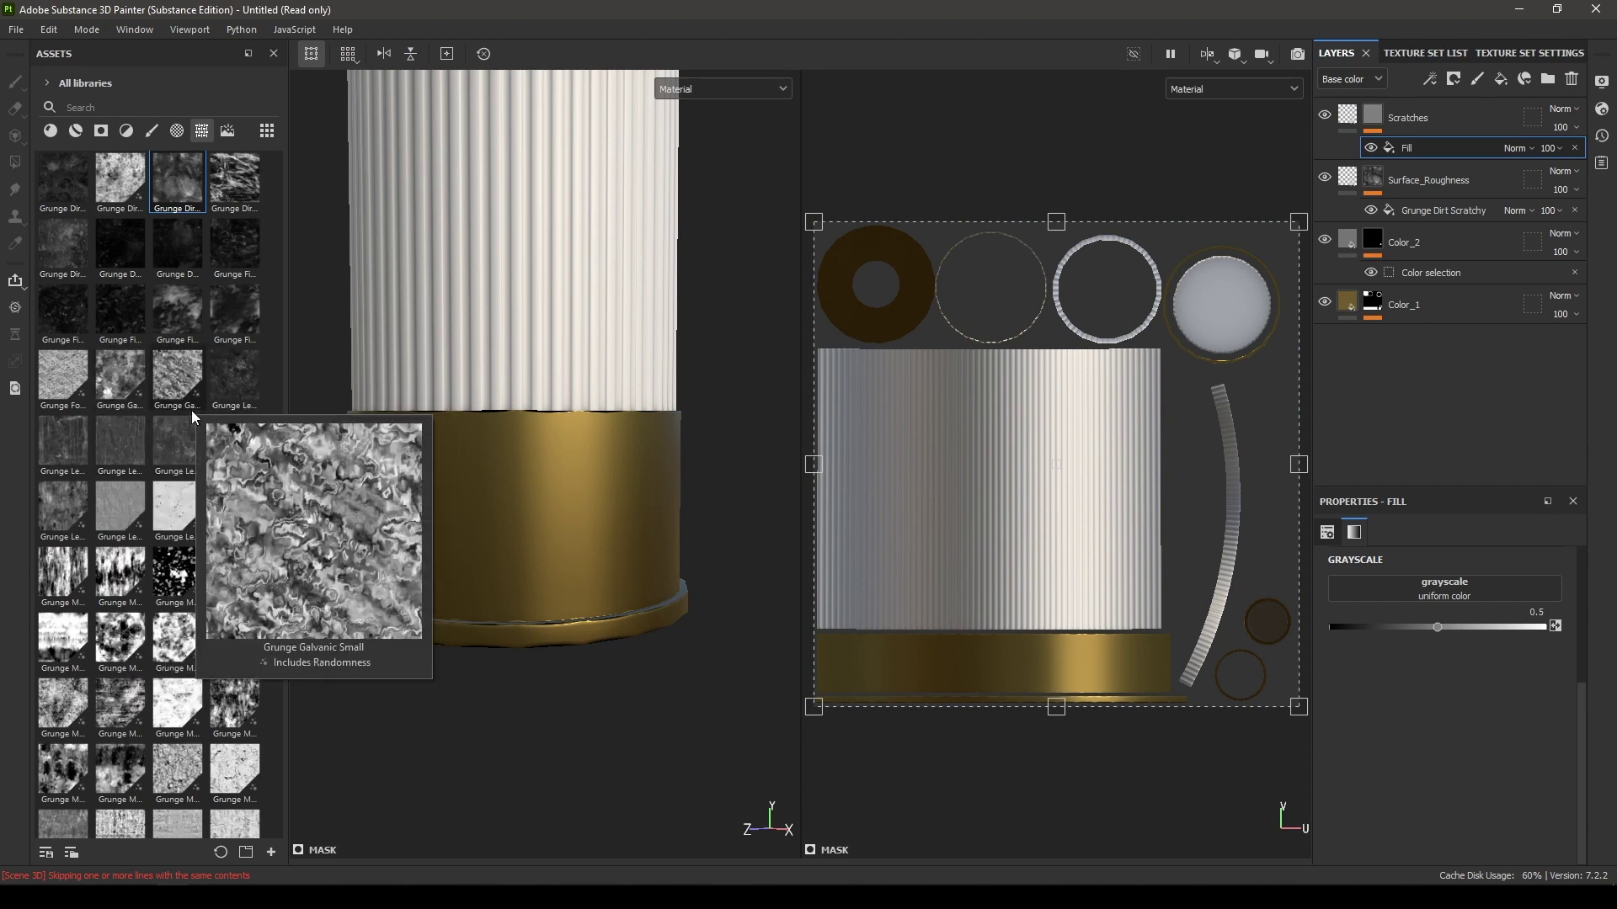
pyautogui.moveTo(115, 571)
pyautogui.scroll(-8, 116, 571)
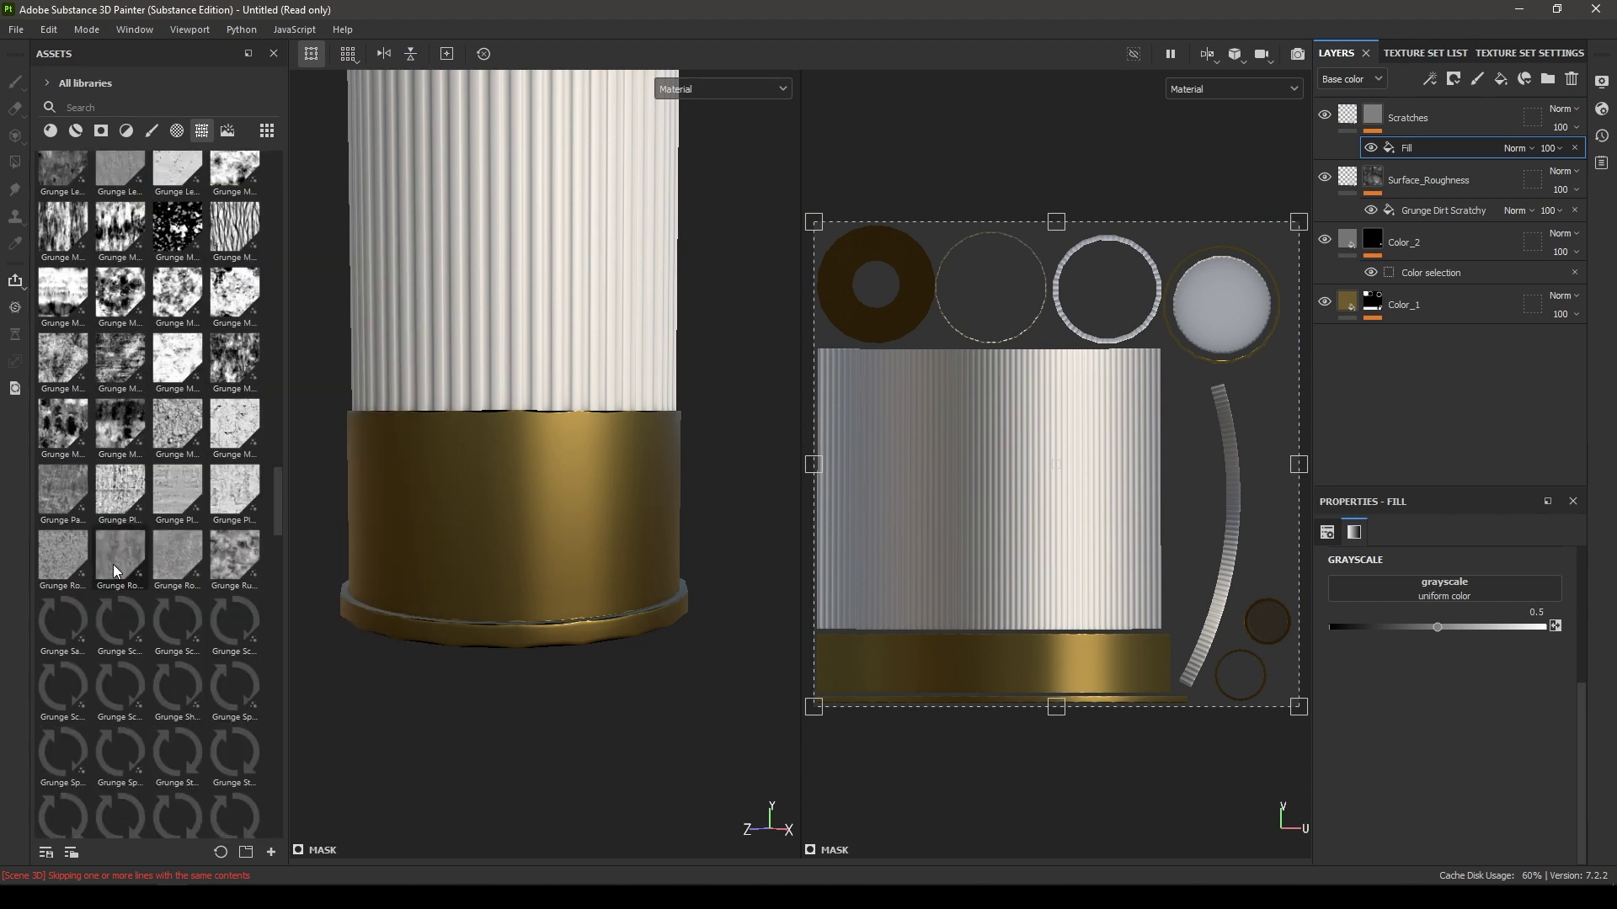
pyautogui.moveTo(180, 348)
pyautogui.moveTo(180, 348); pyautogui.dragTo(1477, 586)
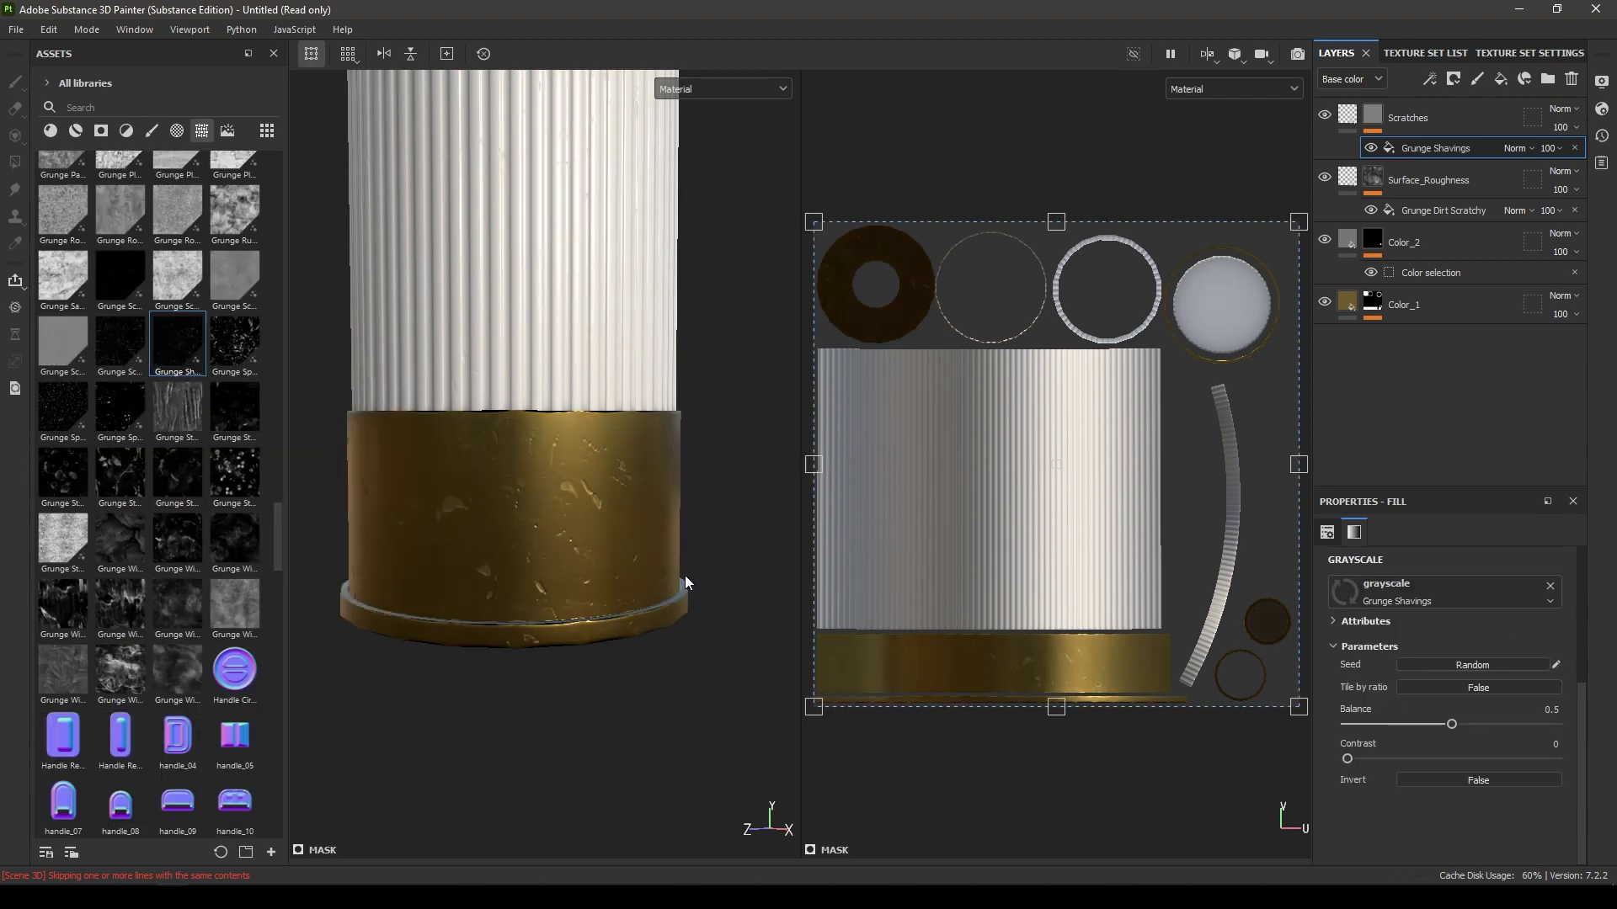
# - Try a deeper height of about -0.11 on the Scratches layer, and undo that change
pyautogui.keyDown('alt'); pyautogui.moveTo(484, 635); pyautogui.dragTo(578, 725); pyautogui.keyUp('alt')
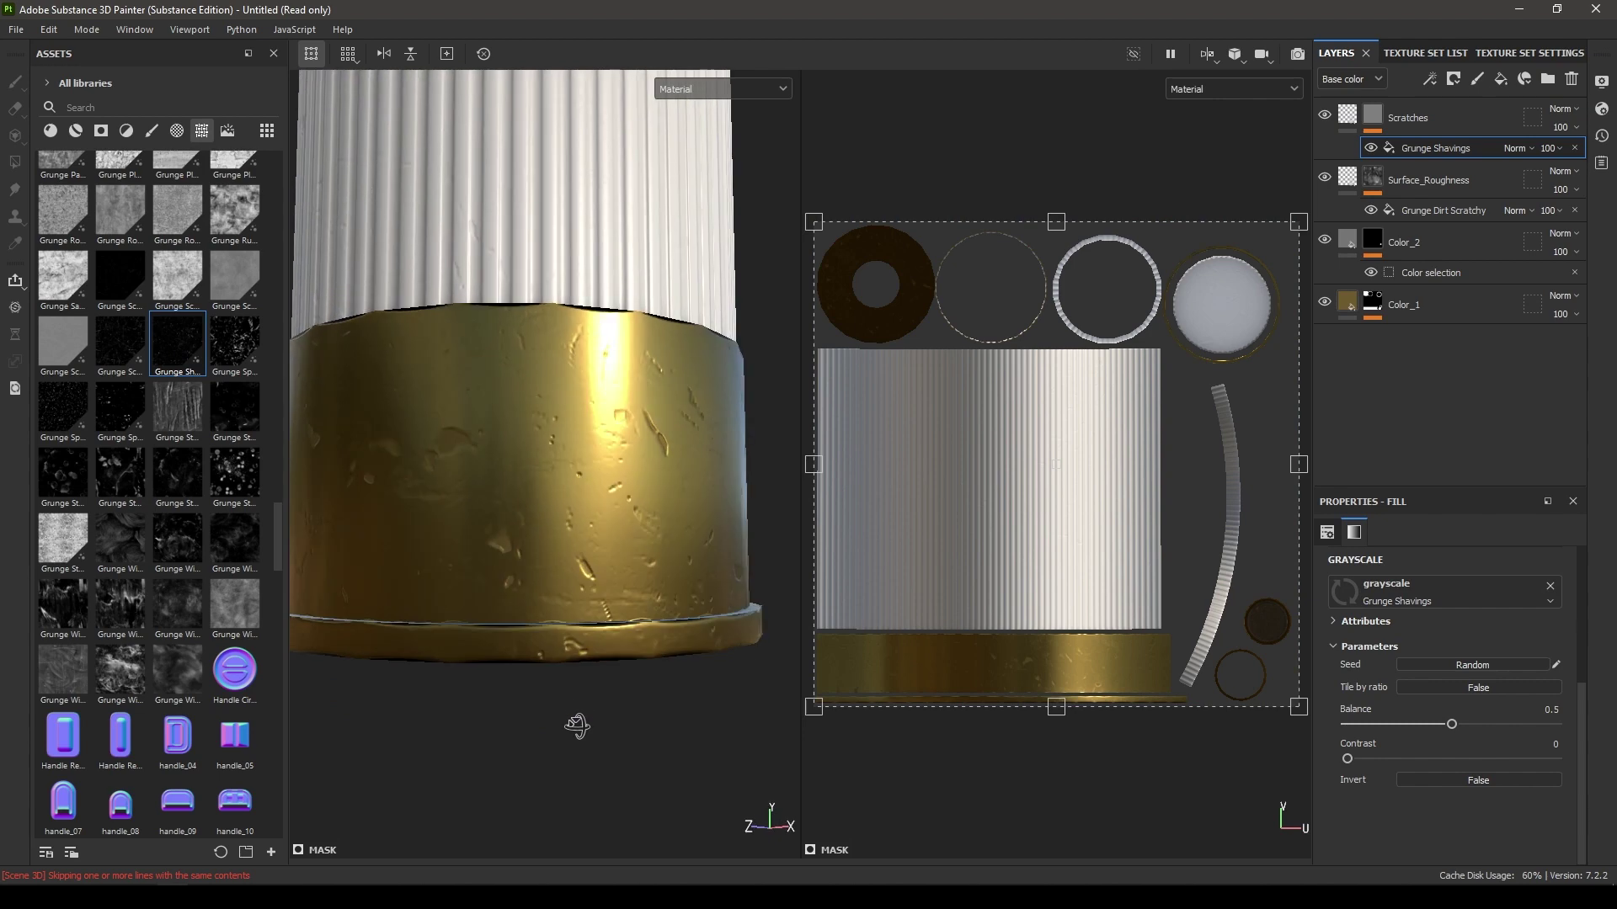
pyautogui.keyDown('alt'); pyautogui.moveTo(566, 637); pyautogui.dragTo(567, 662, button='right'); pyautogui.keyUp('alt')
pyautogui.keyDown('alt'); pyautogui.moveTo(567, 663); pyautogui.dragTo(606, 553); pyautogui.keyUp('alt')
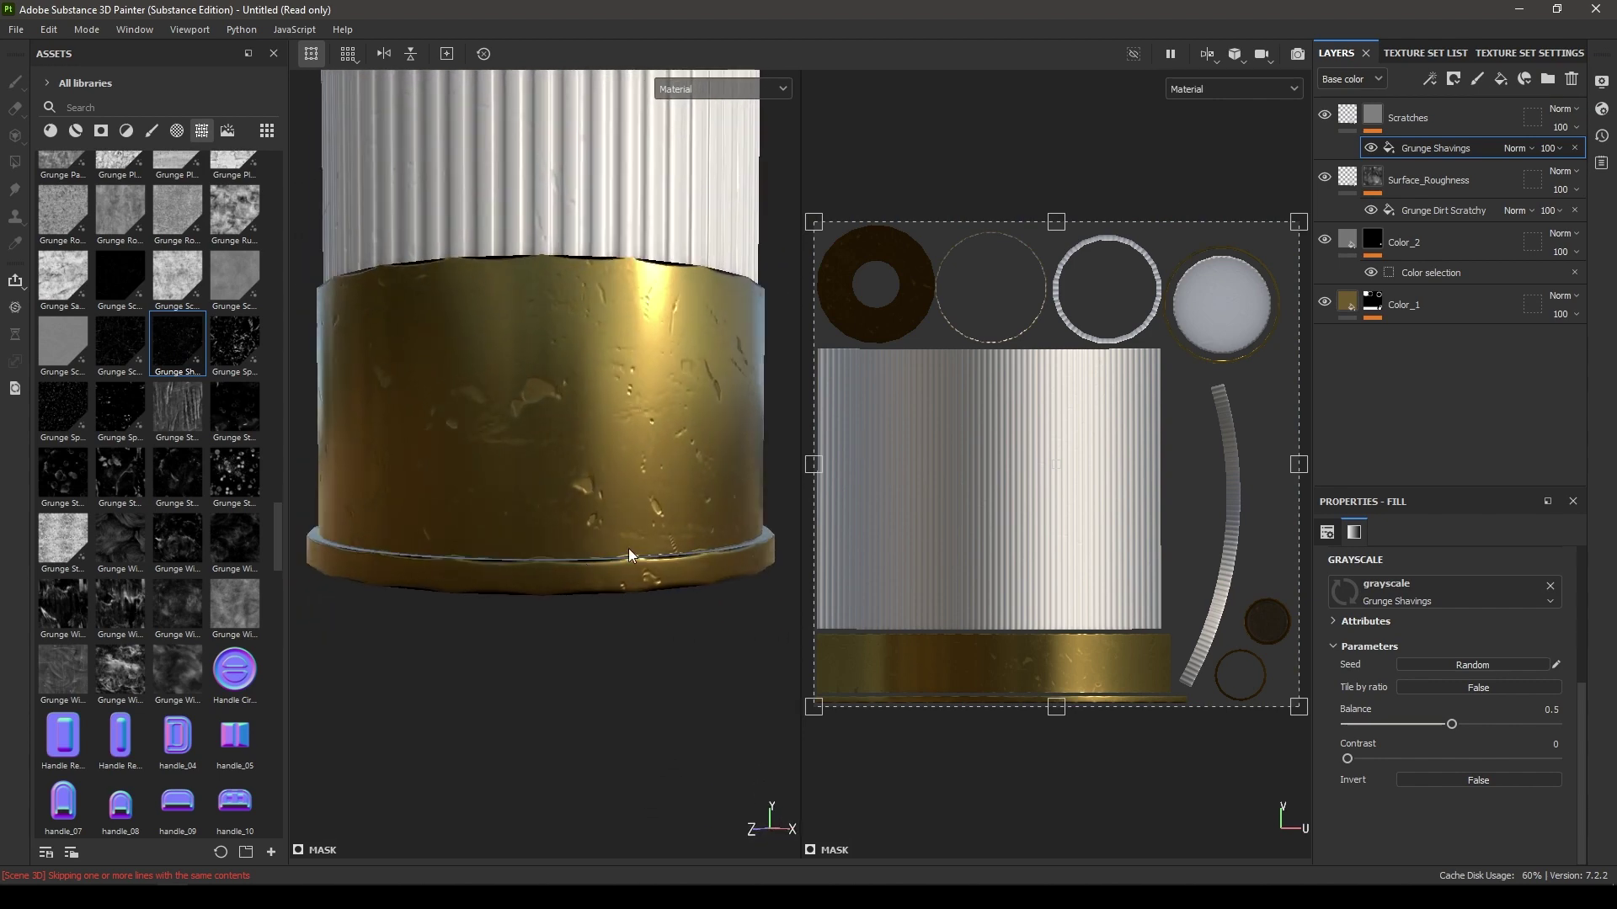
pyautogui.press('Delete')
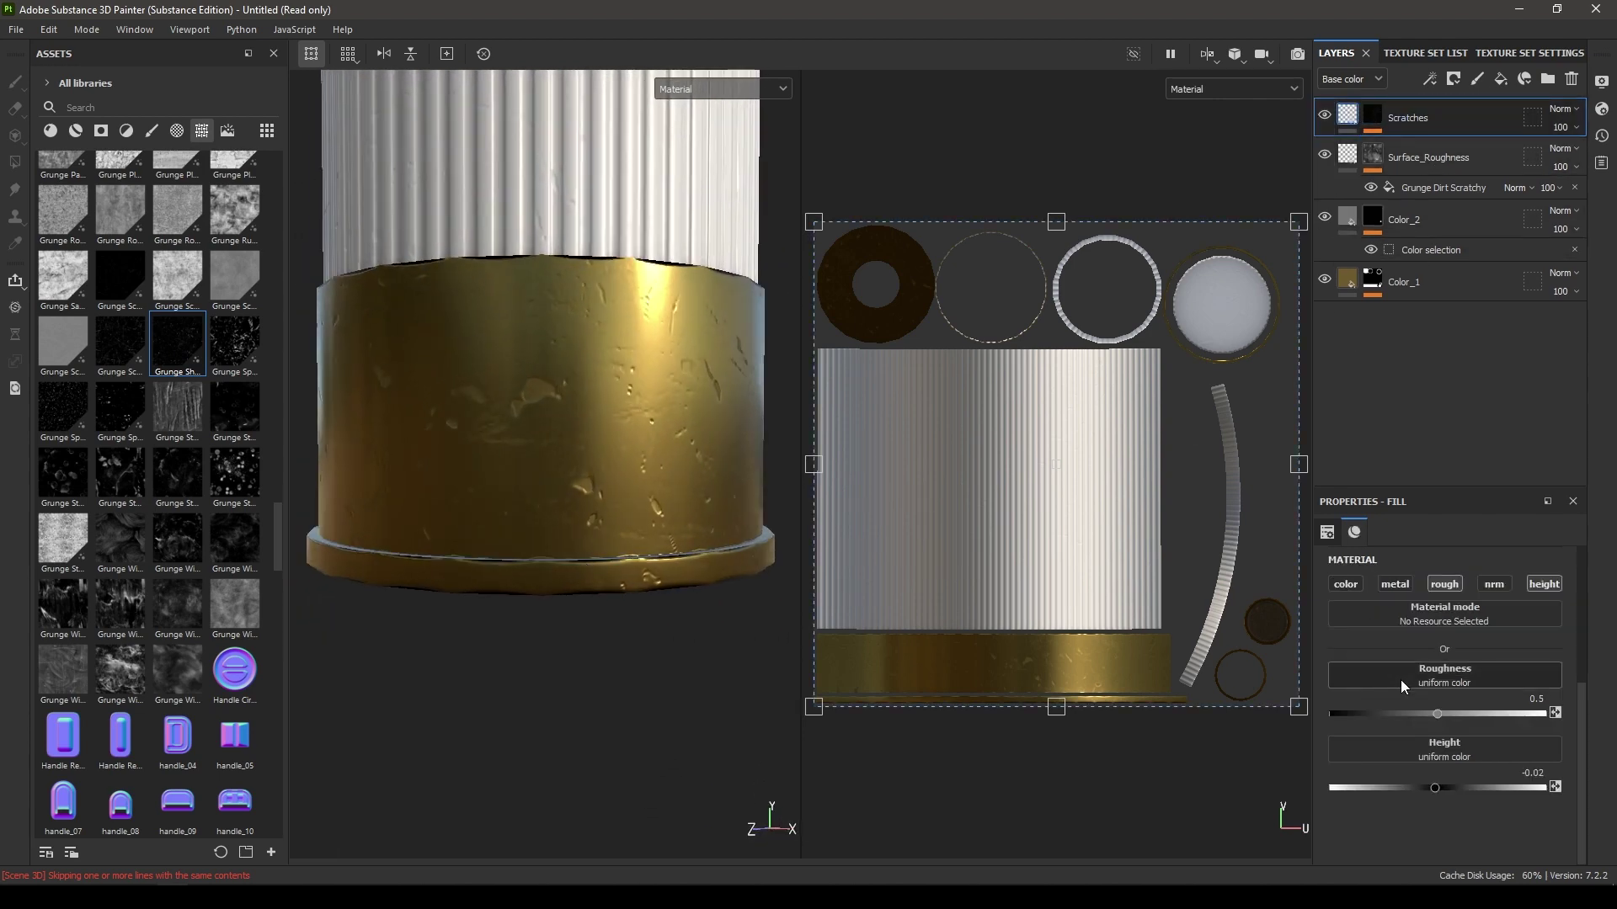
pyautogui.moveTo(1445, 790)
pyautogui.mouseDown()
pyautogui.moveTo(1411, 788)
pyautogui.moveTo(1425, 788)
pyautogui.mouseUp()
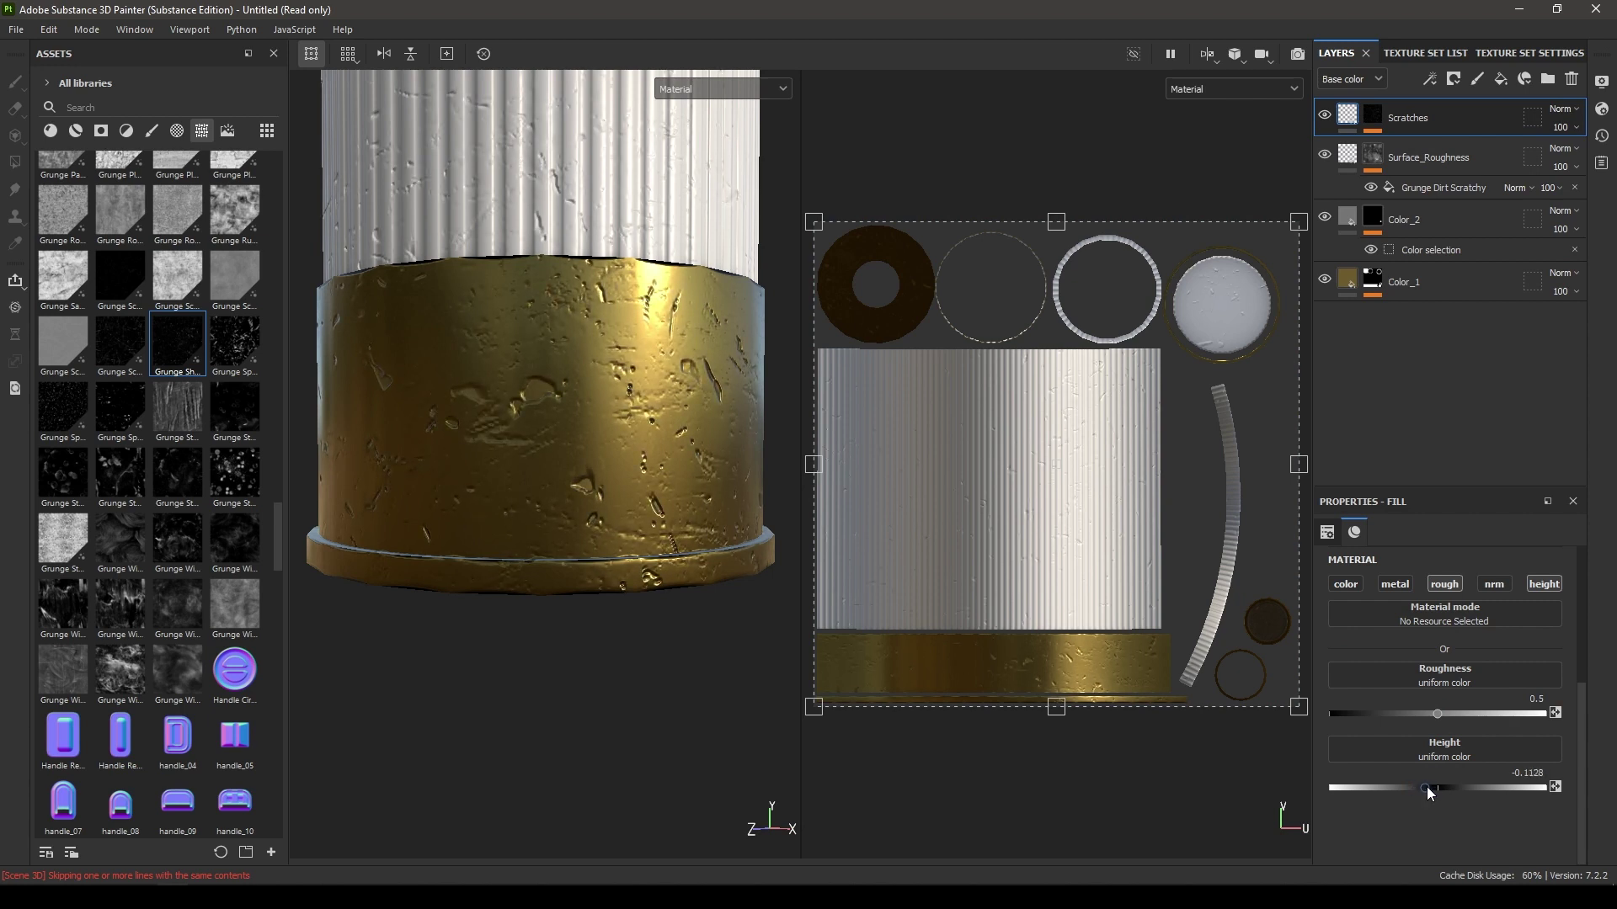
pyautogui.hotkey('ctrl', 'z')
# - Set the Scratches layer's roughness to 0.3 and its height to -0.03
pyautogui.moveTo(1442, 717); pyautogui.dragTo(1394, 721)
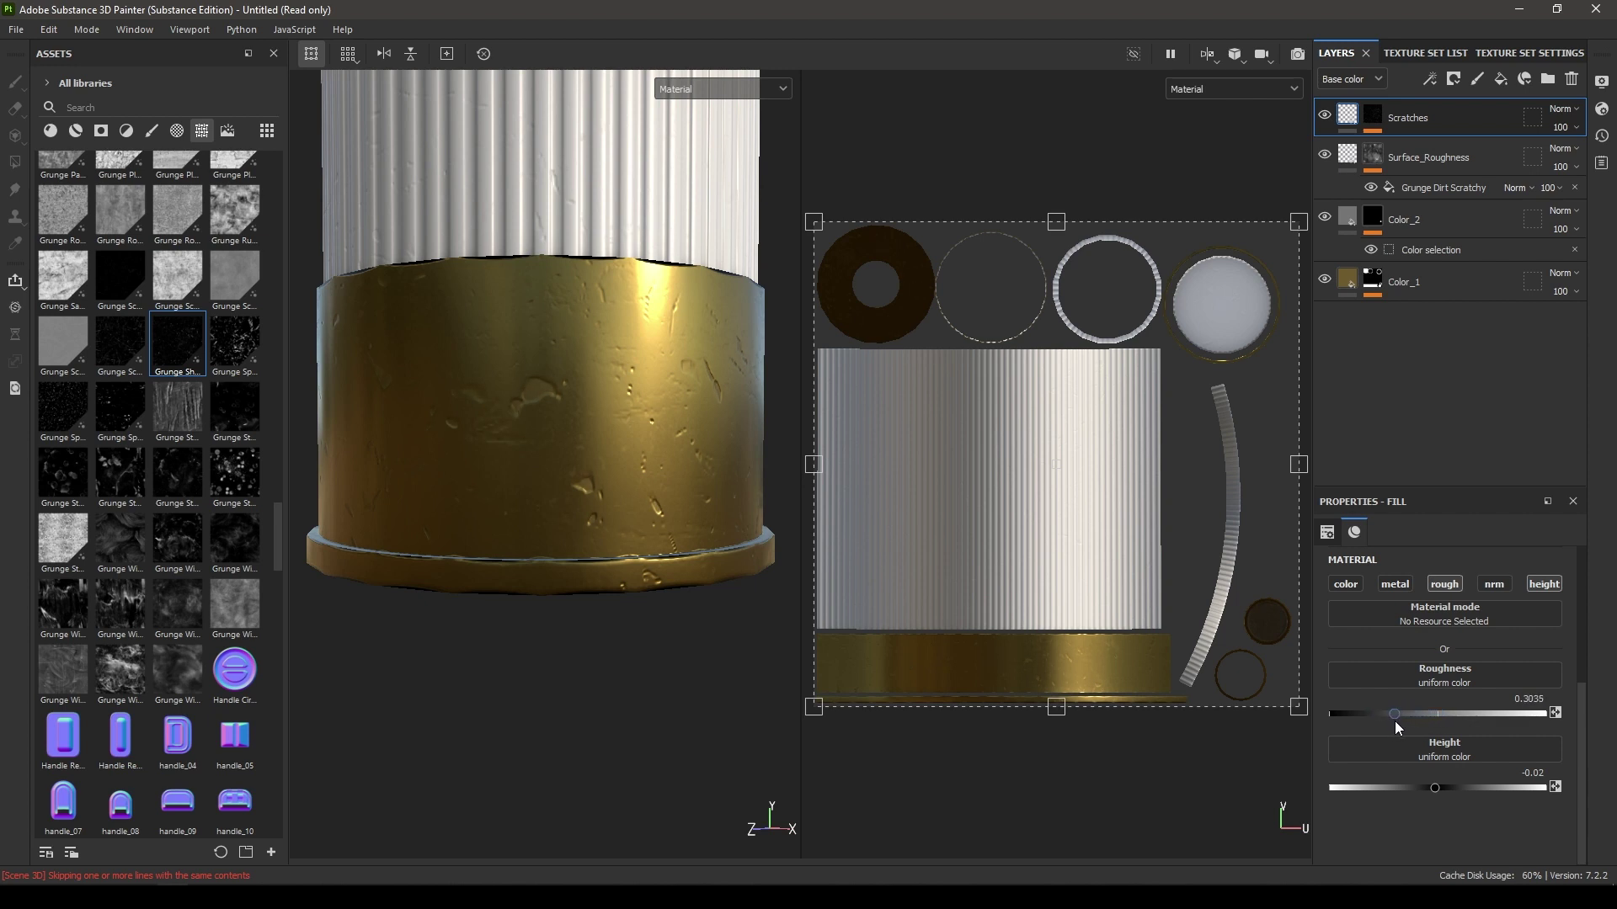
pyautogui.click(1529, 699)
pyautogui.keyDown('alt'); pyautogui.moveTo(596, 597); pyautogui.dragTo(650, 712); pyautogui.keyUp('alt')
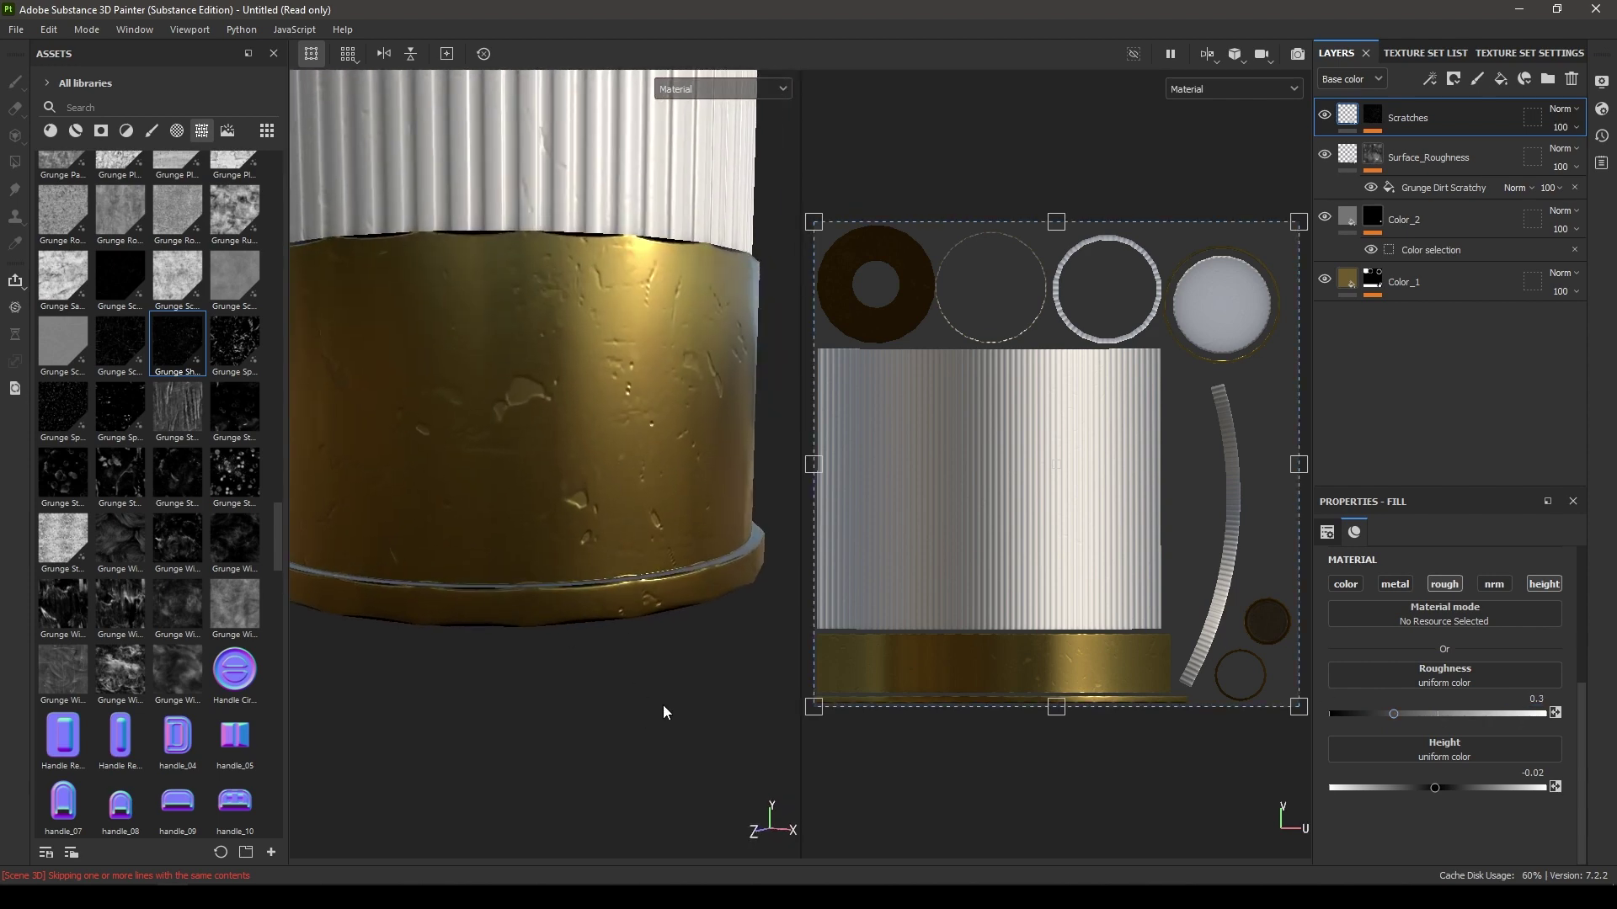
pyautogui.moveTo(1435, 786); pyautogui.dragTo(1433, 786)
pyautogui.click(1529, 773)
# - Add a fill layer above Scratches and rename it as Stencil_1
pyautogui.keyDown('alt'); pyautogui.moveTo(437, 439); pyautogui.dragTo(637, 470); pyautogui.keyUp('alt')
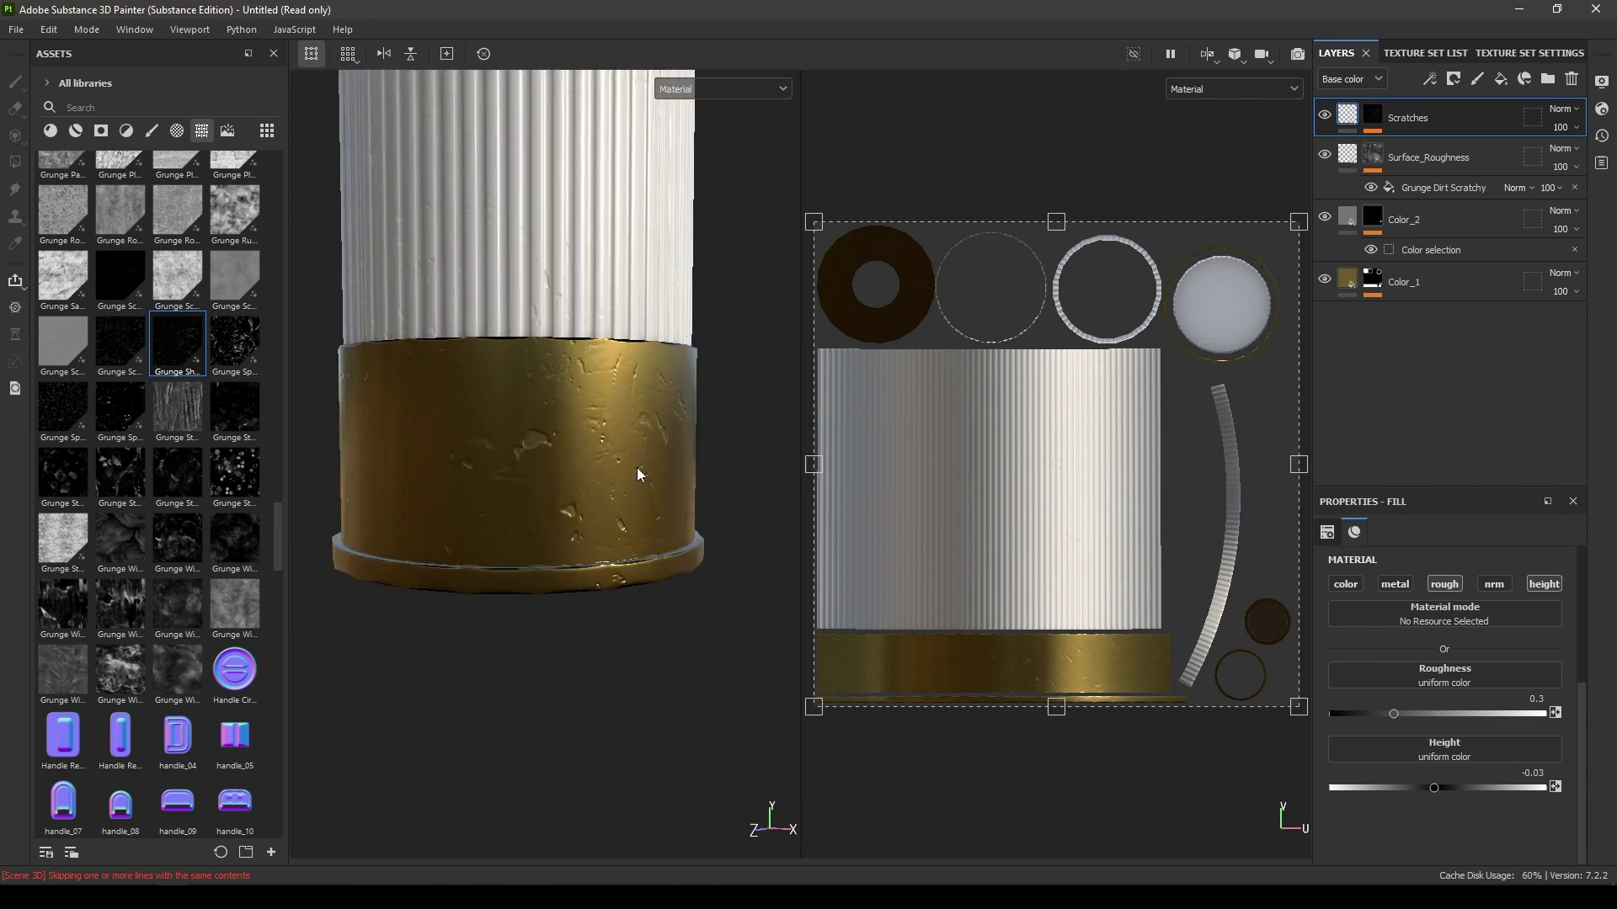
pyautogui.keyDown('shift'); pyautogui.moveTo(637, 467); pyautogui.dragTo(625, 466, button='right'); pyautogui.keyUp('shift')
pyautogui.keyDown('alt'); pyautogui.moveTo(624, 467); pyautogui.dragTo(582, 539); pyautogui.keyUp('alt')
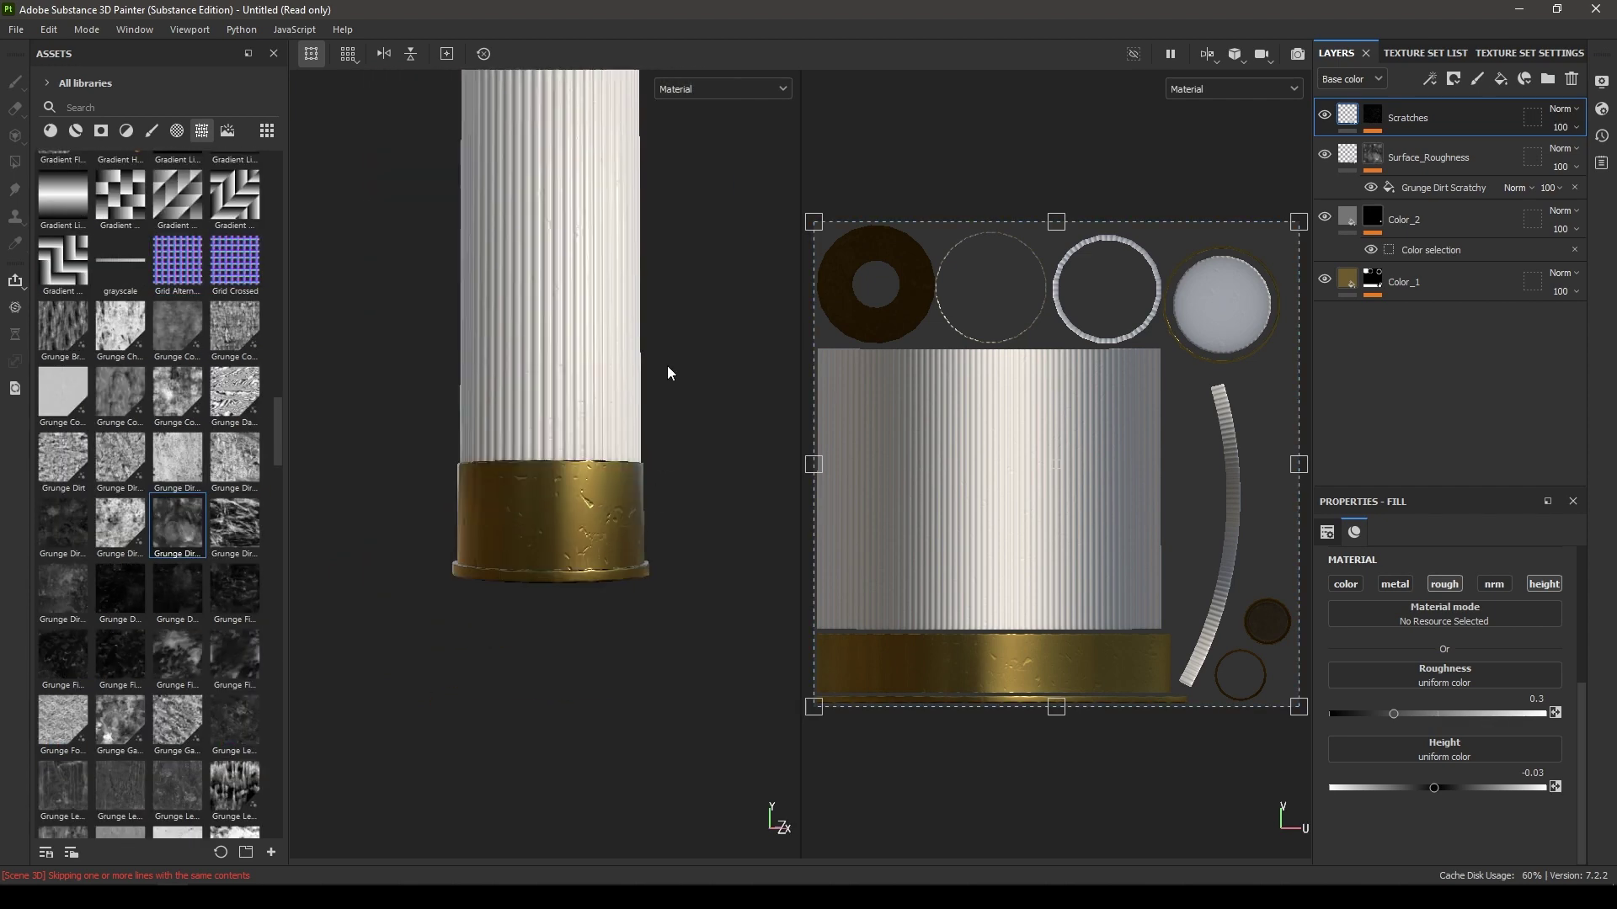
pyautogui.keyDown('alt'); pyautogui.moveTo(667, 366); pyautogui.dragTo(538, 641); pyautogui.keyUp('alt')
pyautogui.scroll(-2, 537, 641)
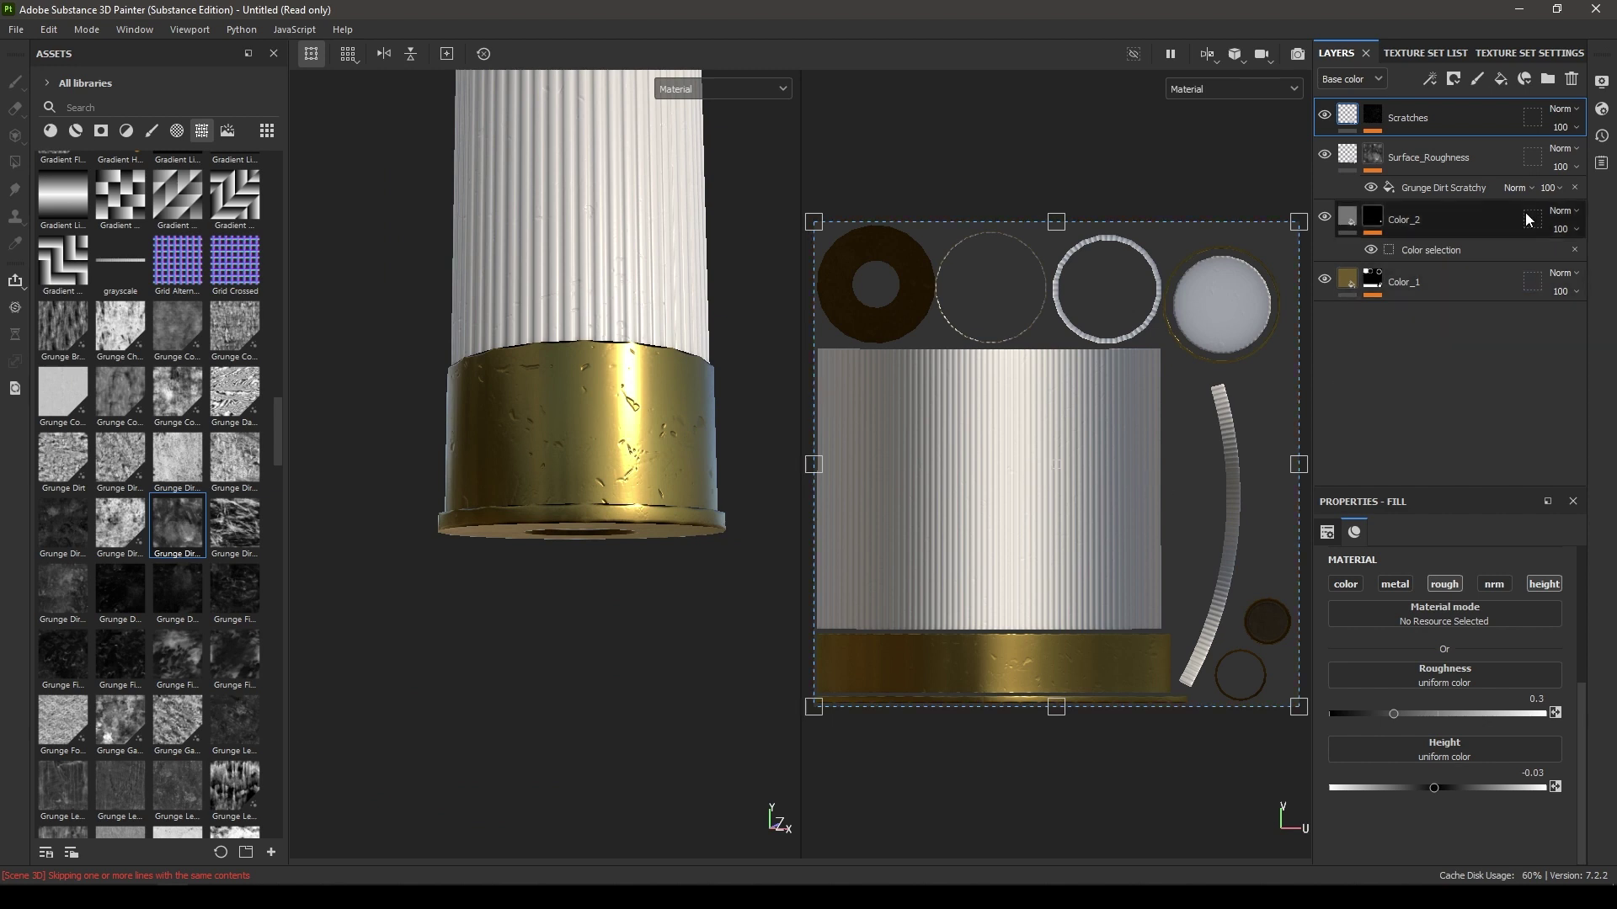
pyautogui.click(1501, 79)
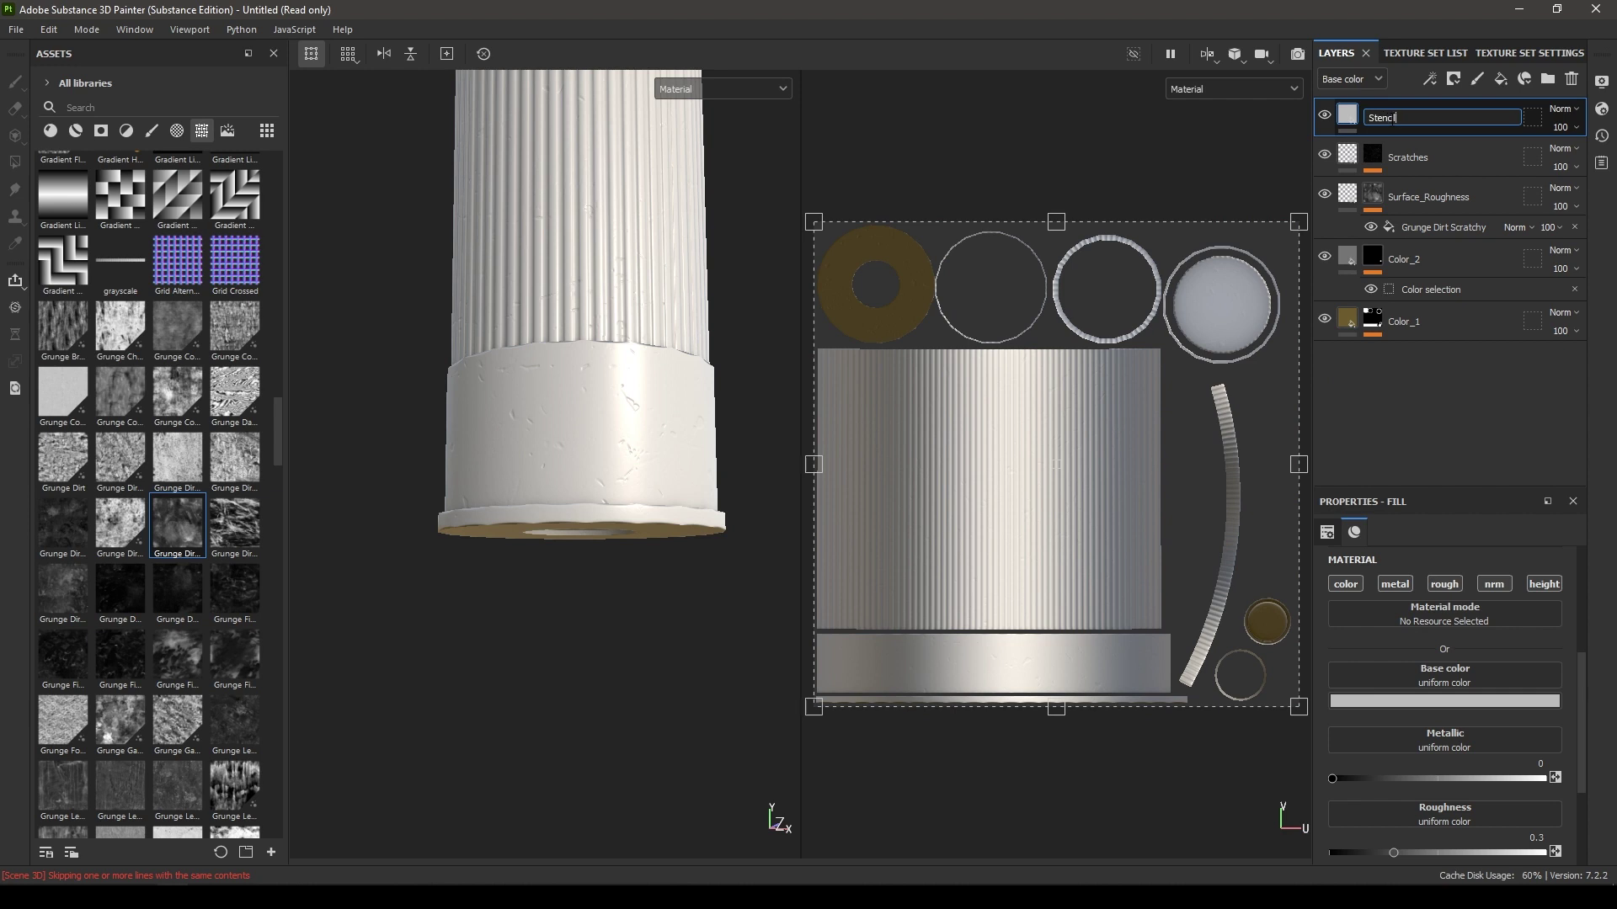
pyautogui.press('Return')
# - Add a black mask to the Stencil_1 layer and put a paint effect in the mask
pyautogui.rightClick(1392, 119)
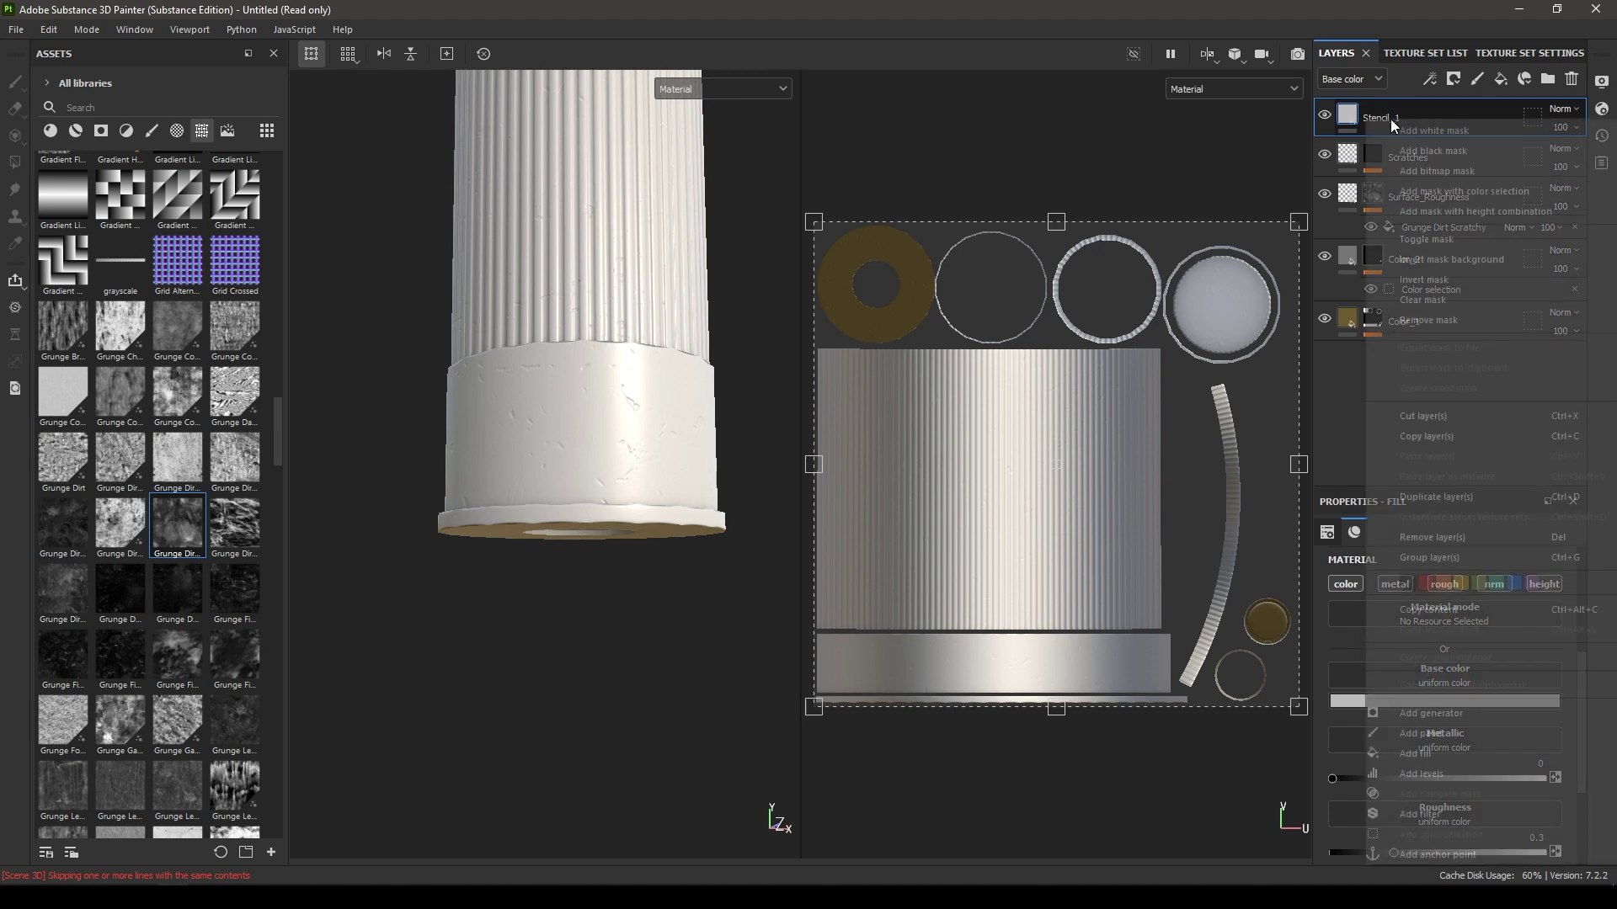
pyautogui.click(1425, 154)
pyautogui.rightClick(1404, 116)
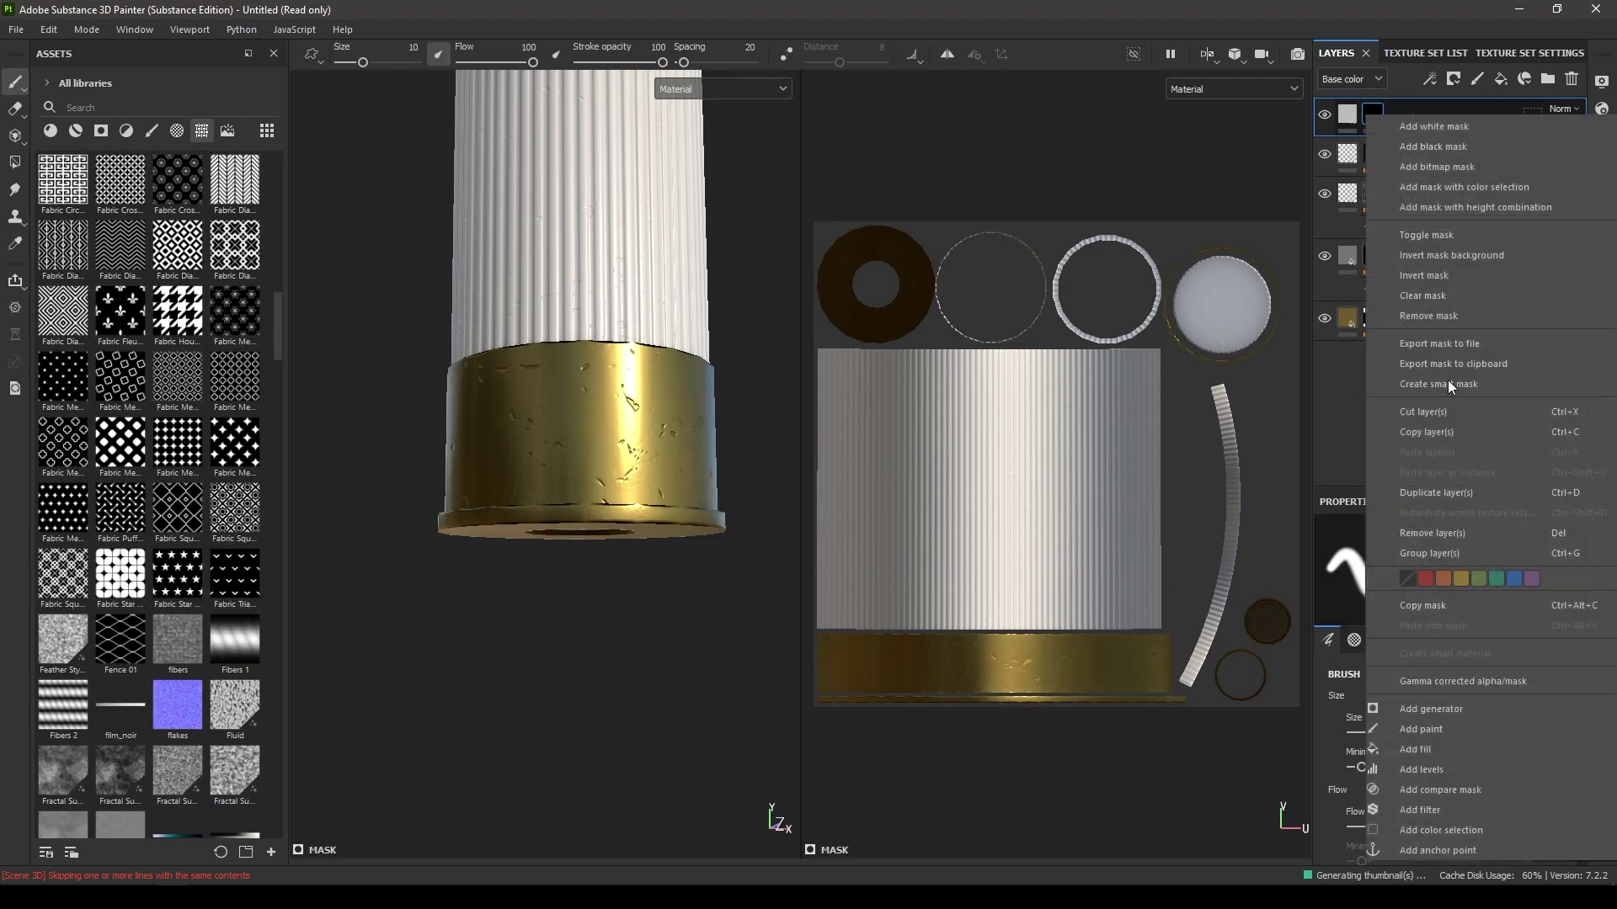
pyautogui.click(1413, 730)
# - Find the imported stencil textures in the assets and assign Stencil_2 as the stencil of the mask's paint brush
pyautogui.scroll(-5, 1423, 709)
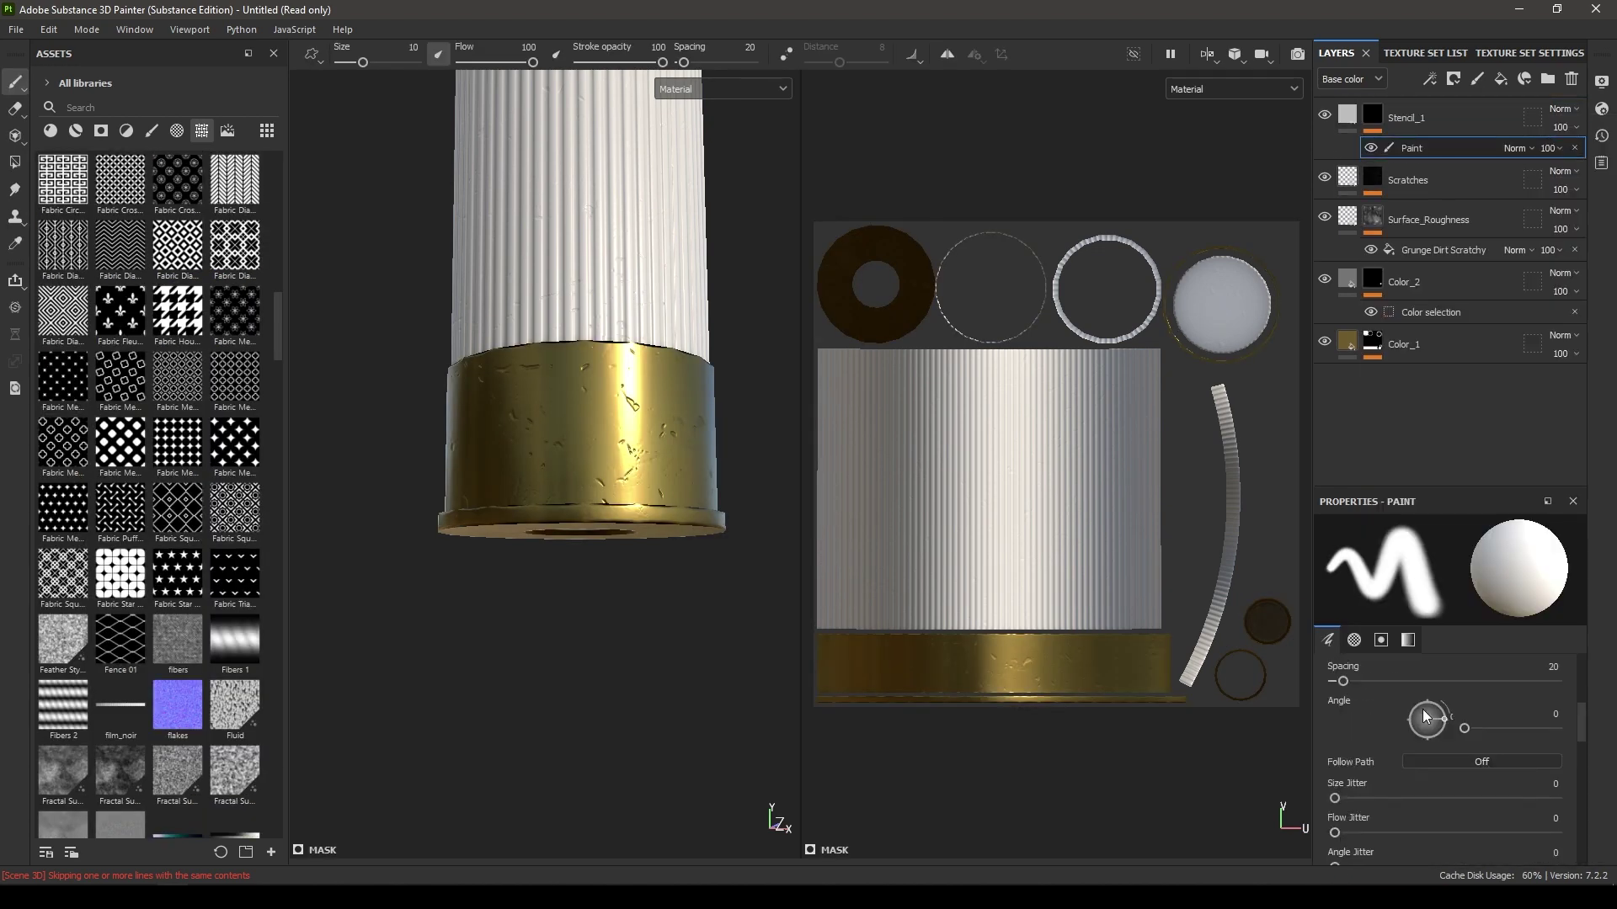
pyautogui.scroll(-5, 1445, 726)
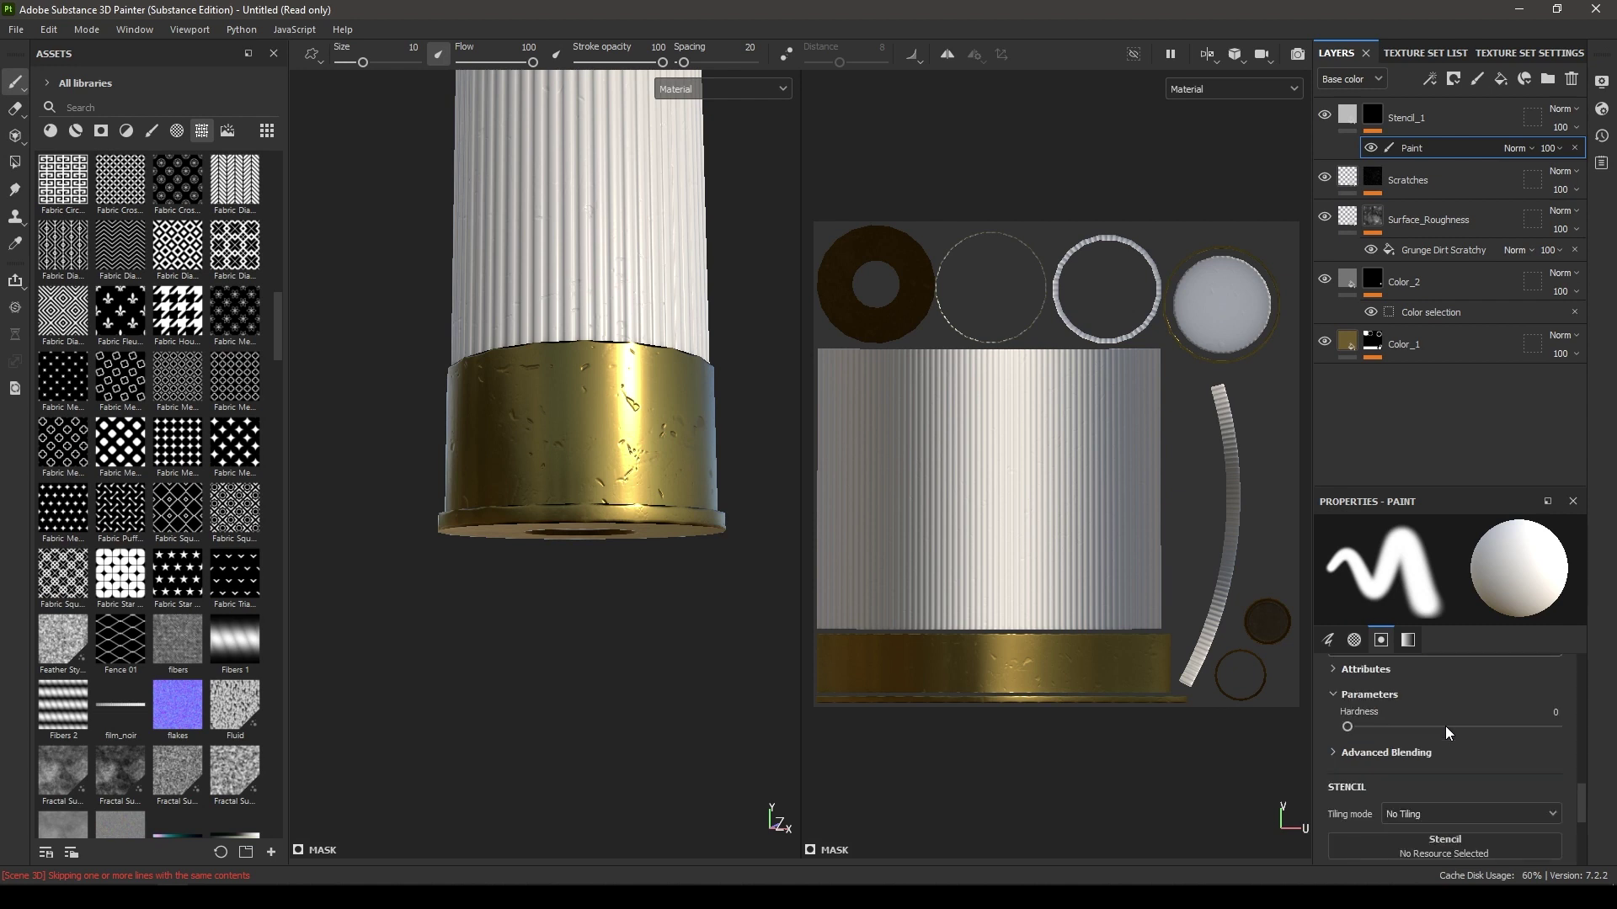
pyautogui.scroll(1, 1432, 725)
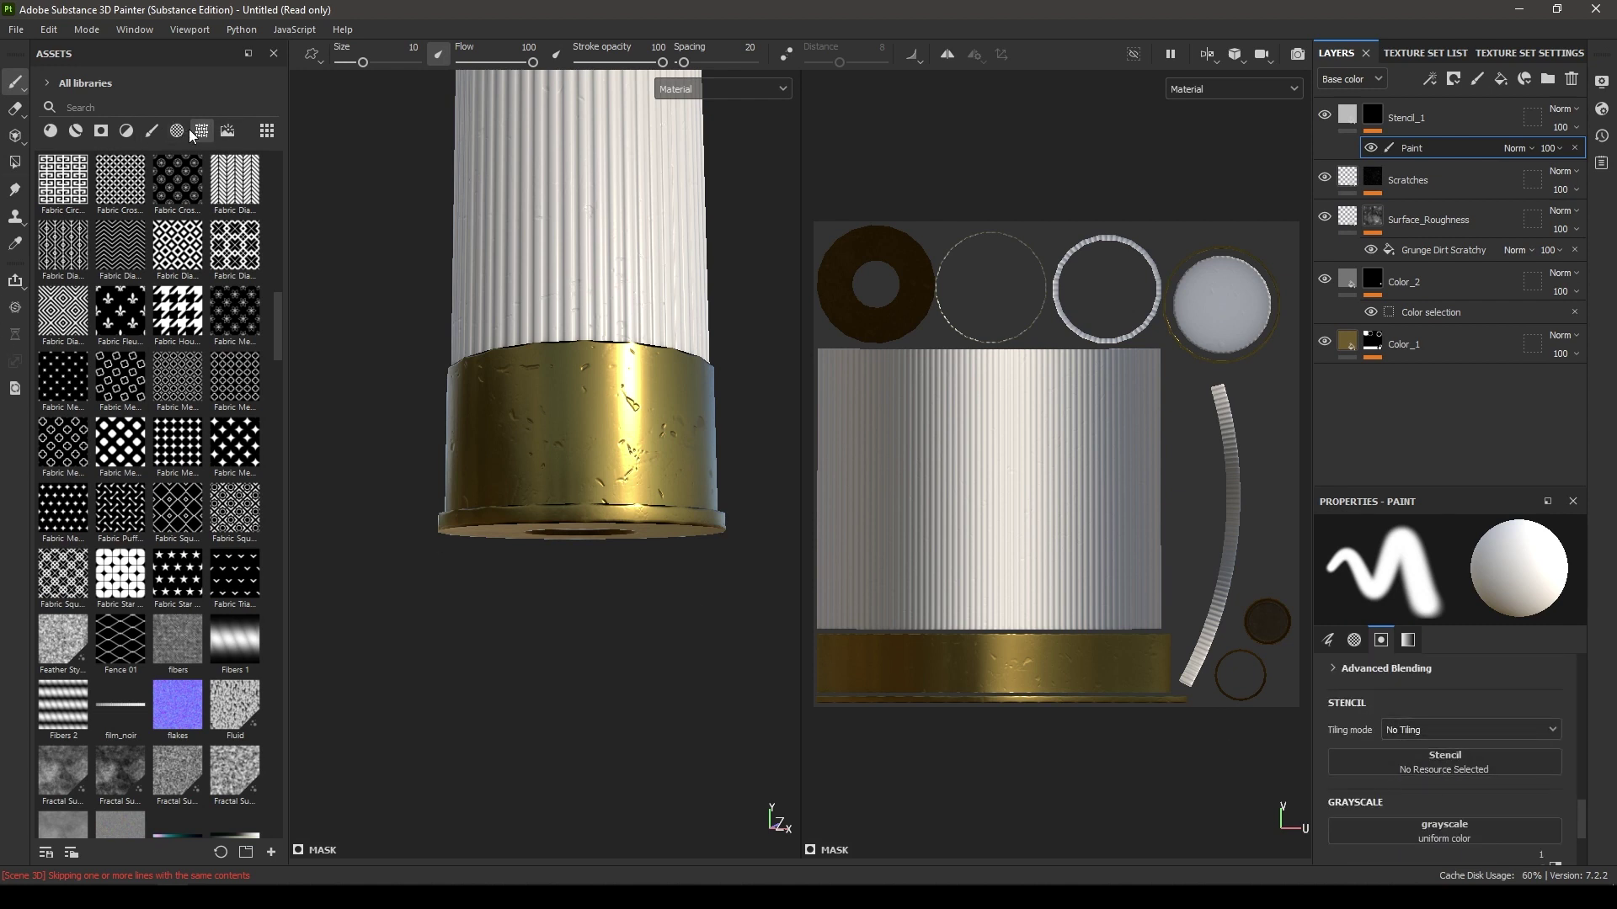
pyautogui.write('stenc')
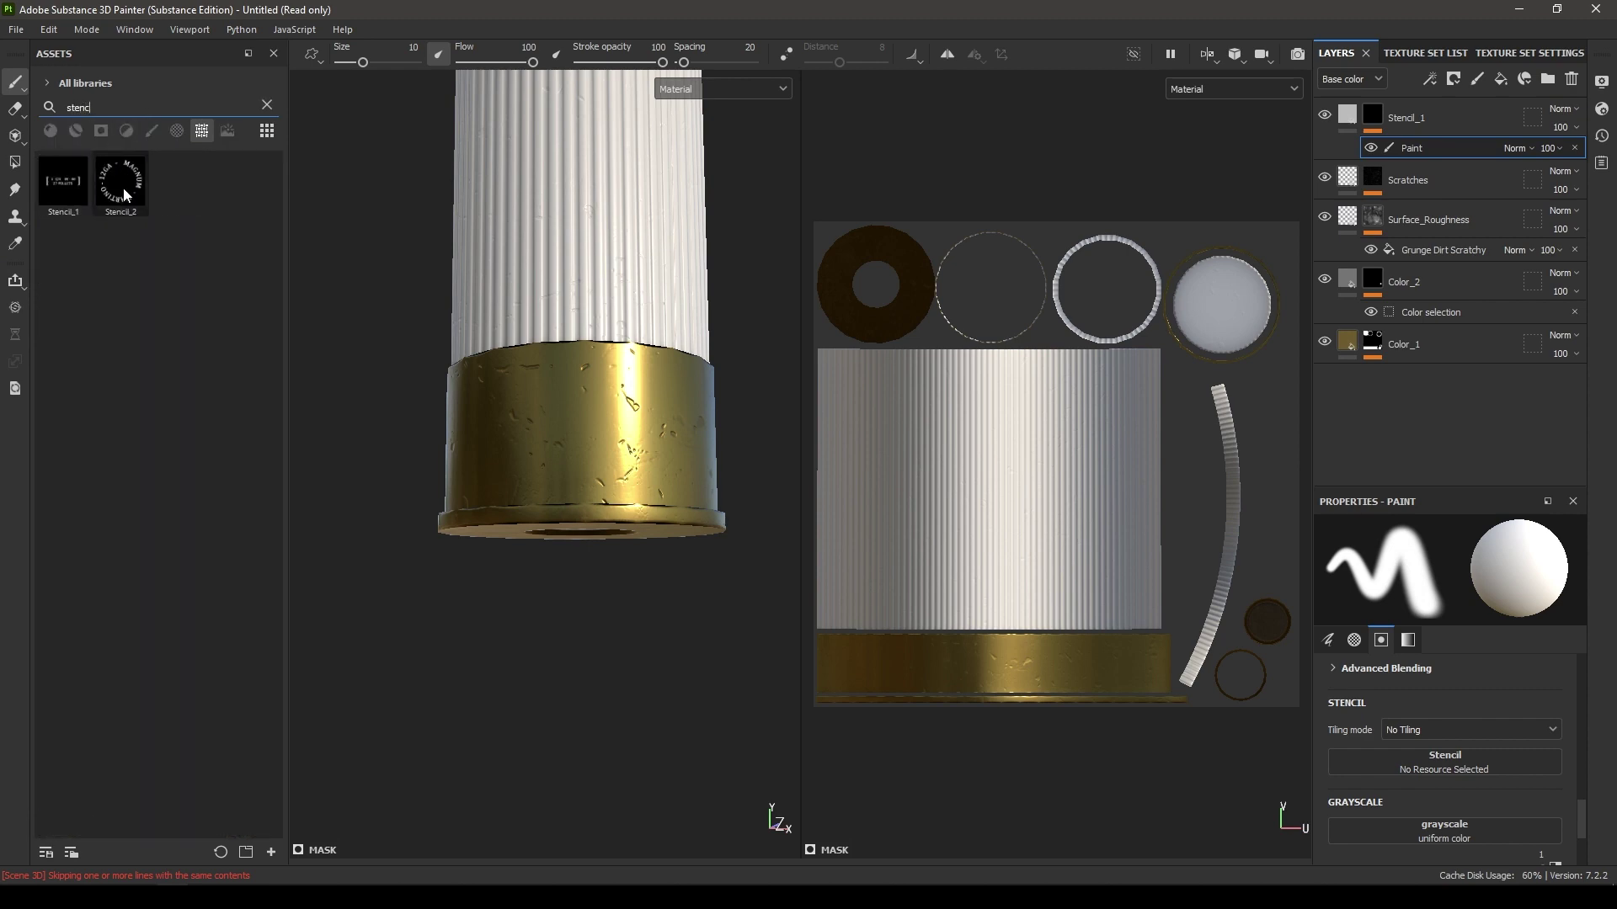
pyautogui.moveTo(123, 189)
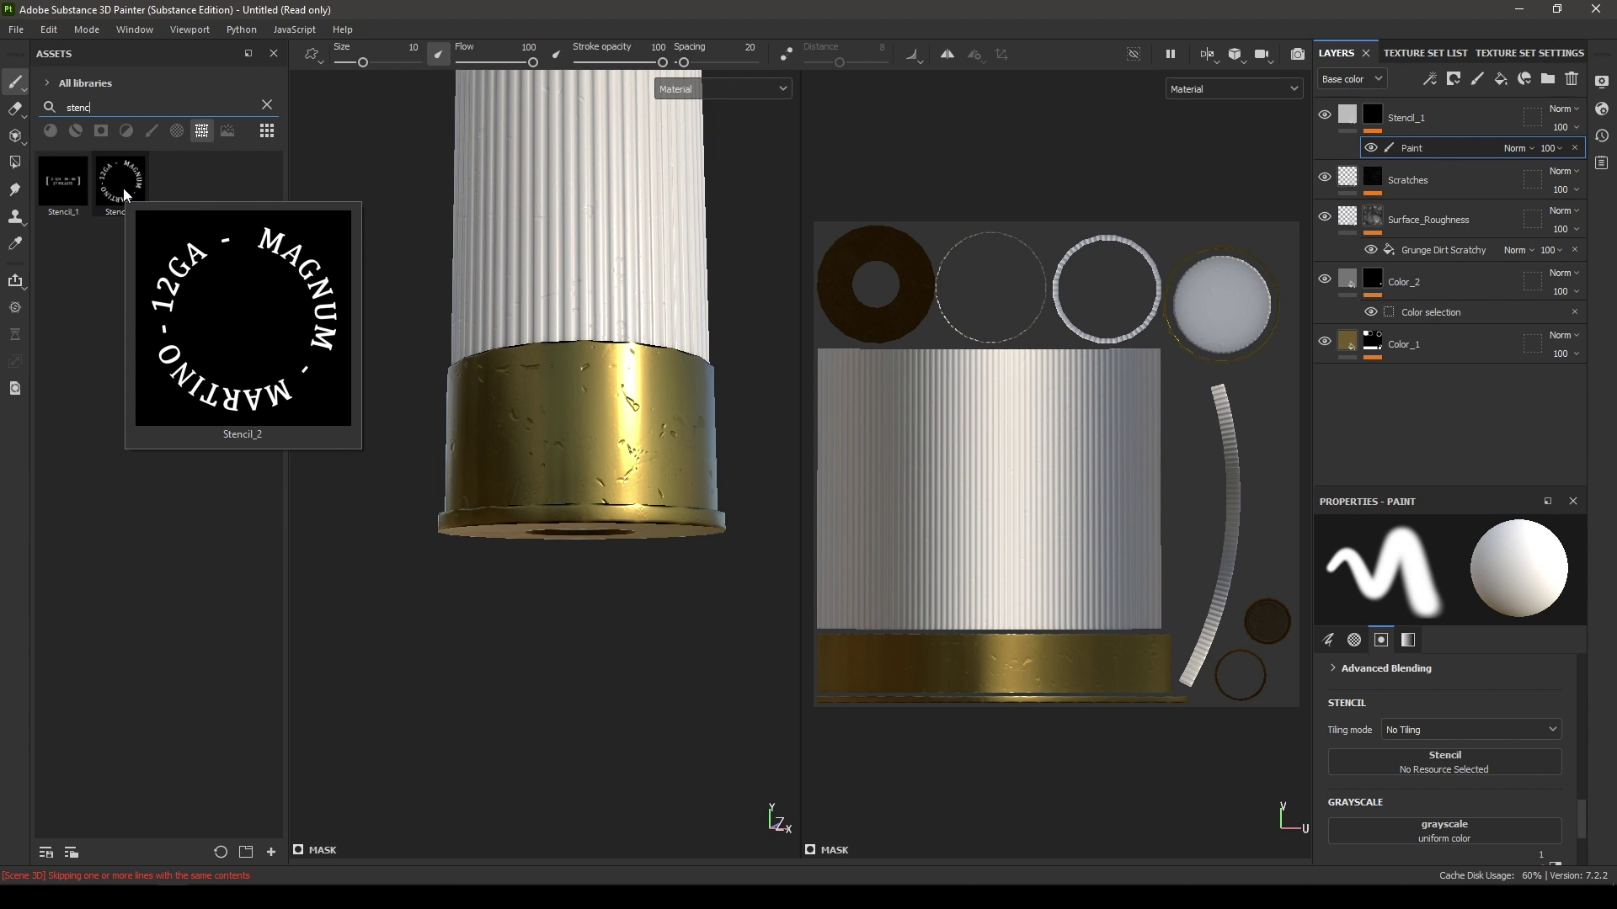
pyautogui.moveTo(123, 188)
pyautogui.mouseDown()
pyautogui.moveTo(916, 602)
pyautogui.moveTo(1508, 744)
pyautogui.moveTo(1454, 765)
pyautogui.mouseUp()
# - Bring the shell's base ring under the circular stencil in the UV view and undo the stray paint stroke
pyautogui.keyDown('alt'); pyautogui.moveTo(727, 460); pyautogui.dragTo(625, 417); pyautogui.keyUp('alt')
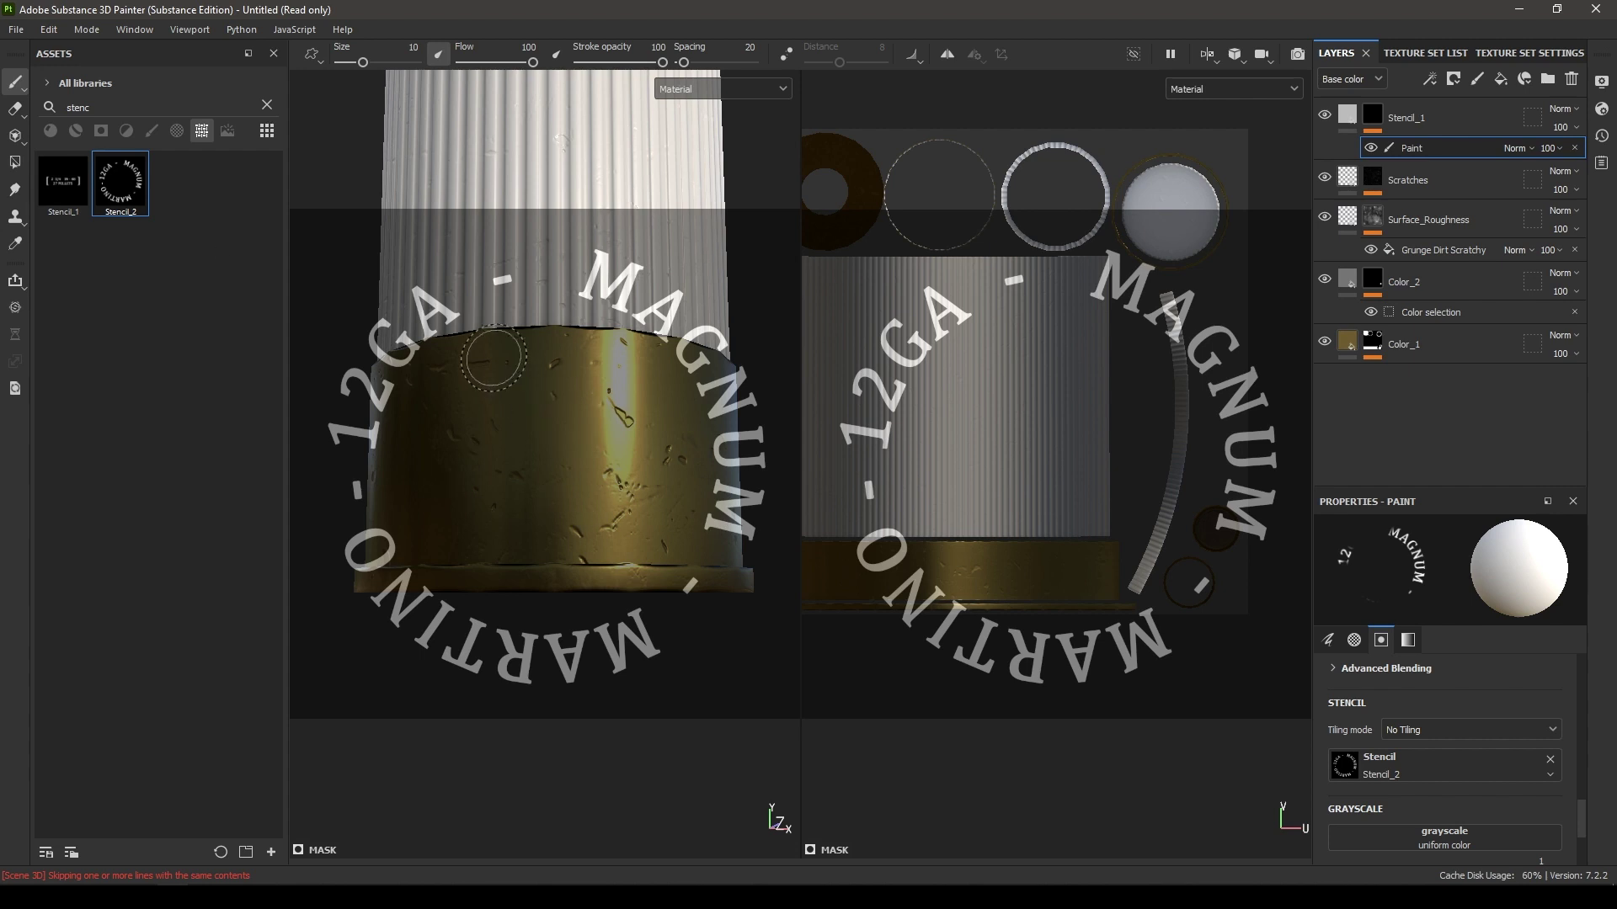
pyautogui.scroll(-3, 1033, 640)
pyautogui.scroll(2, 1036, 455)
pyautogui.keyDown('alt'); pyautogui.moveTo(990, 347); pyautogui.dragTo(1044, 393, button='middle'); pyautogui.keyUp('alt')
pyautogui.scroll(-3, 1103, 497)
pyautogui.keyDown('alt'); pyautogui.moveTo(549, 534); pyautogui.dragTo(609, 303); pyautogui.keyUp('alt')
pyautogui.keyDown('alt'); pyautogui.moveTo(609, 303); pyautogui.dragTo(610, 465, button='right'); pyautogui.keyUp('alt')
pyautogui.moveTo(610, 258); pyautogui.dragTo(708, 359)
pyautogui.moveTo(991, 420)
pyautogui.keyDown('alt'); pyautogui.mouseDown(button='right')
pyautogui.moveTo(1057, 549)
pyautogui.moveTo(1129, 559)
pyautogui.mouseUp(button='right'); pyautogui.keyUp('alt')
pyautogui.keyDown('alt'); pyautogui.moveTo(1129, 558); pyautogui.dragTo(1179, 679, button='middle'); pyautogui.keyUp('alt')
pyautogui.keyDown('alt'); pyautogui.moveTo(1019, 404); pyautogui.dragTo(1086, 661, button='right'); pyautogui.keyUp('alt')
pyautogui.keyDown('alt'); pyautogui.moveTo(1060, 533); pyautogui.dragTo(1053, 394, button='middle'); pyautogui.keyUp('alt')
pyautogui.keyDown('alt'); pyautogui.moveTo(1052, 394); pyautogui.dragTo(1123, 516, button='right'); pyautogui.keyUp('alt')
pyautogui.keyDown('alt'); pyautogui.moveTo(1124, 515); pyautogui.dragTo(1160, 596, button='middle'); pyautogui.keyUp('alt')
pyautogui.keyDown('alt'); pyautogui.moveTo(1089, 499); pyautogui.dragTo(1122, 559, button='right'); pyautogui.keyUp('alt')
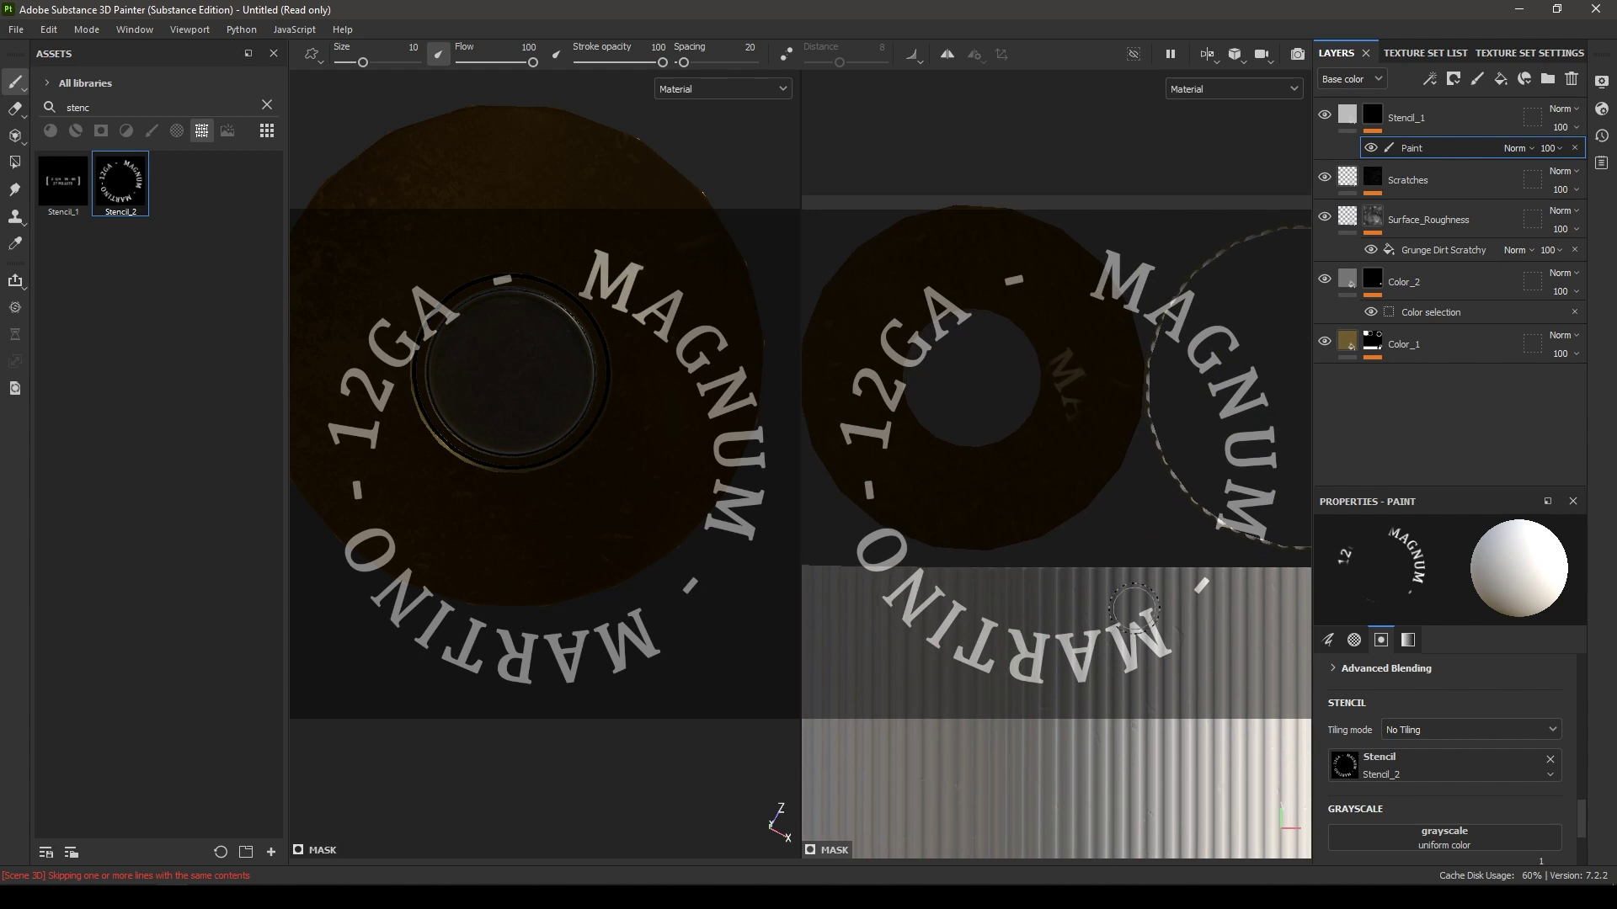
pyautogui.keyDown('alt'); pyautogui.moveTo(1122, 559); pyautogui.dragTo(1167, 627, button='middle'); pyautogui.keyUp('alt')
pyautogui.hotkey('ctrl', 'z')
# - Fit the base ring's UV island around the circular stencil text so the lettering sits centred on it
pyautogui.moveTo(1065, 426)
pyautogui.keyDown('alt'); pyautogui.mouseDown(button='right')
pyautogui.moveTo(1101, 606)
pyautogui.moveTo(1121, 625)
pyautogui.mouseUp(button='right'); pyautogui.keyUp('alt')
pyautogui.keyDown('alt'); pyautogui.moveTo(1120, 625); pyautogui.dragTo(1185, 643, button='middle'); pyautogui.keyUp('alt')
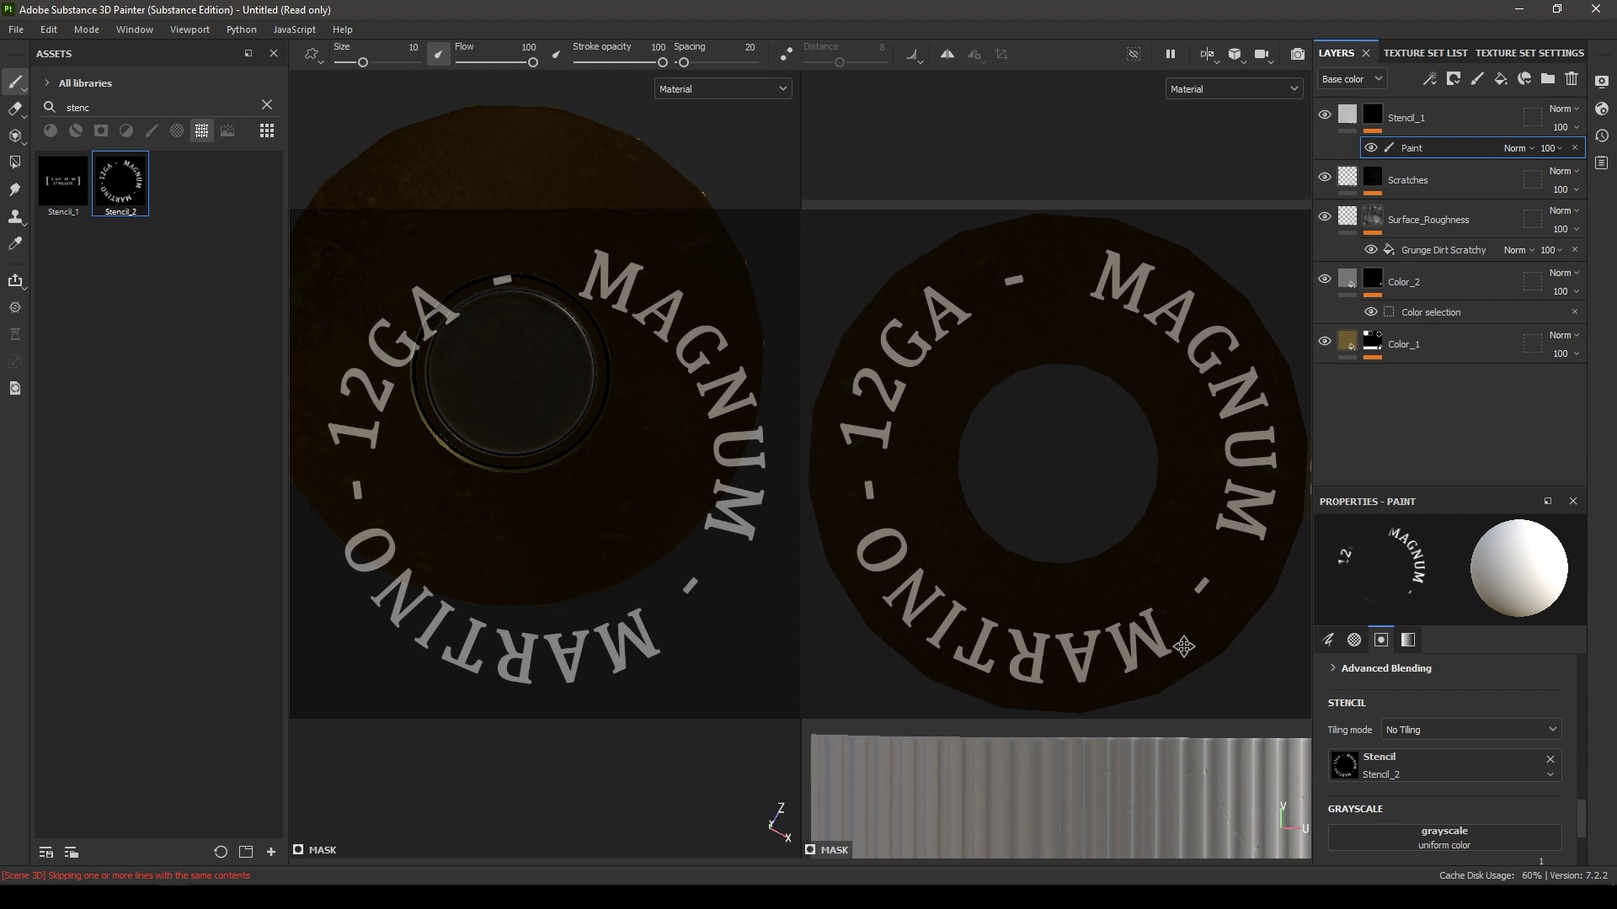
pyautogui.keyDown('alt'); pyautogui.moveTo(1183, 627); pyautogui.dragTo(1183, 627, button='middle'); pyautogui.keyUp('alt')
pyautogui.scroll(1, 1182, 626)
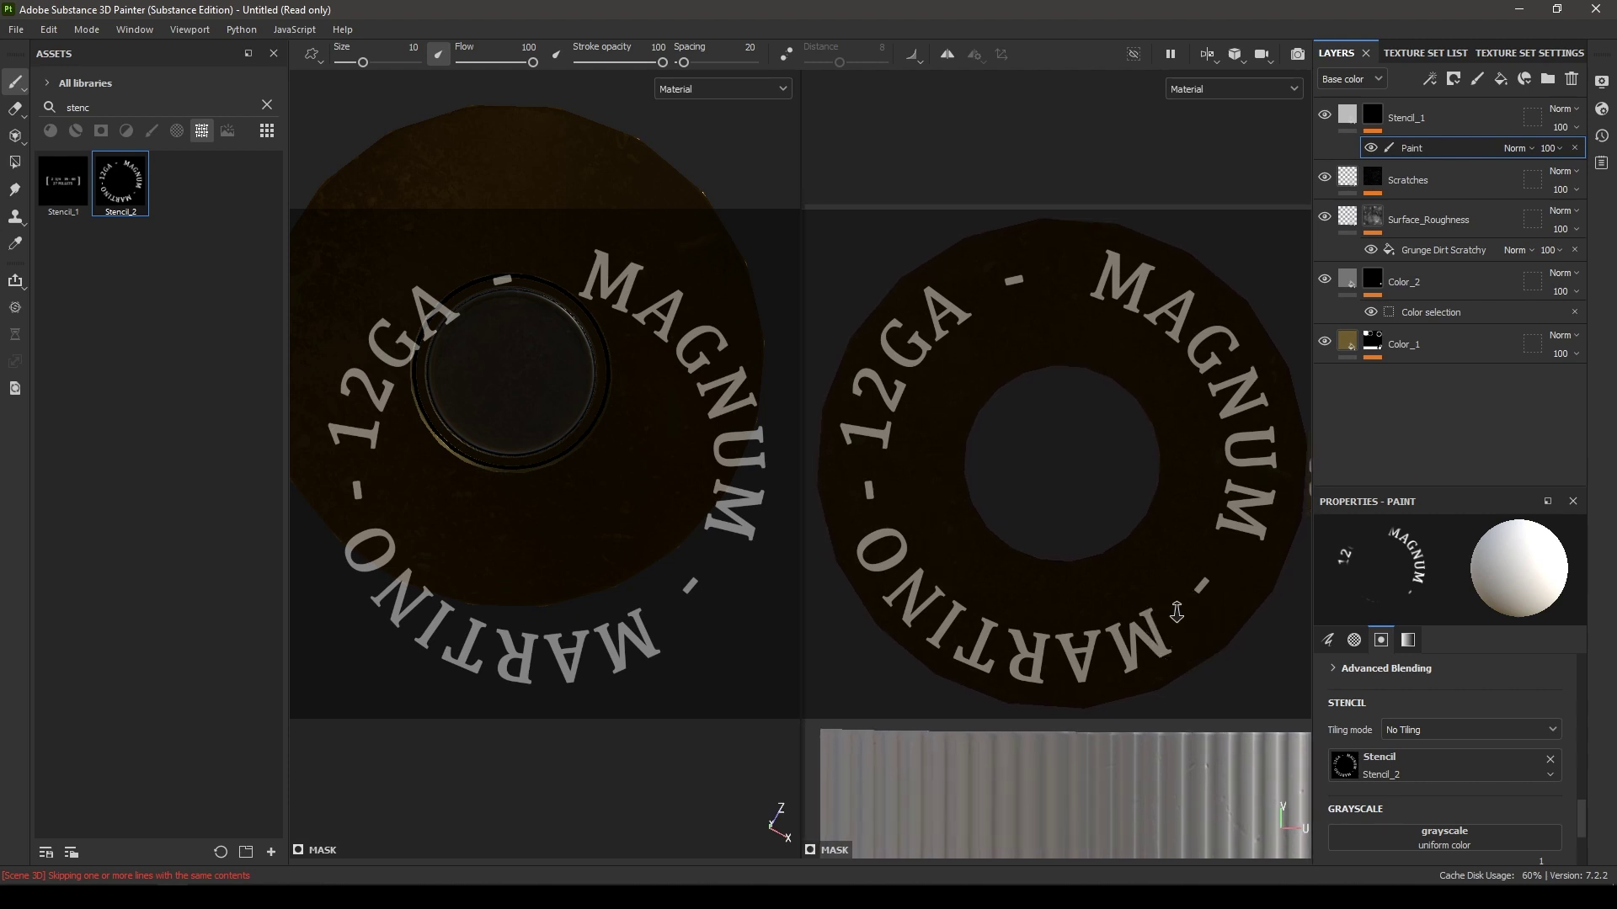
pyautogui.moveTo(1182, 624); pyautogui.dragTo(1183, 633, button='middle')
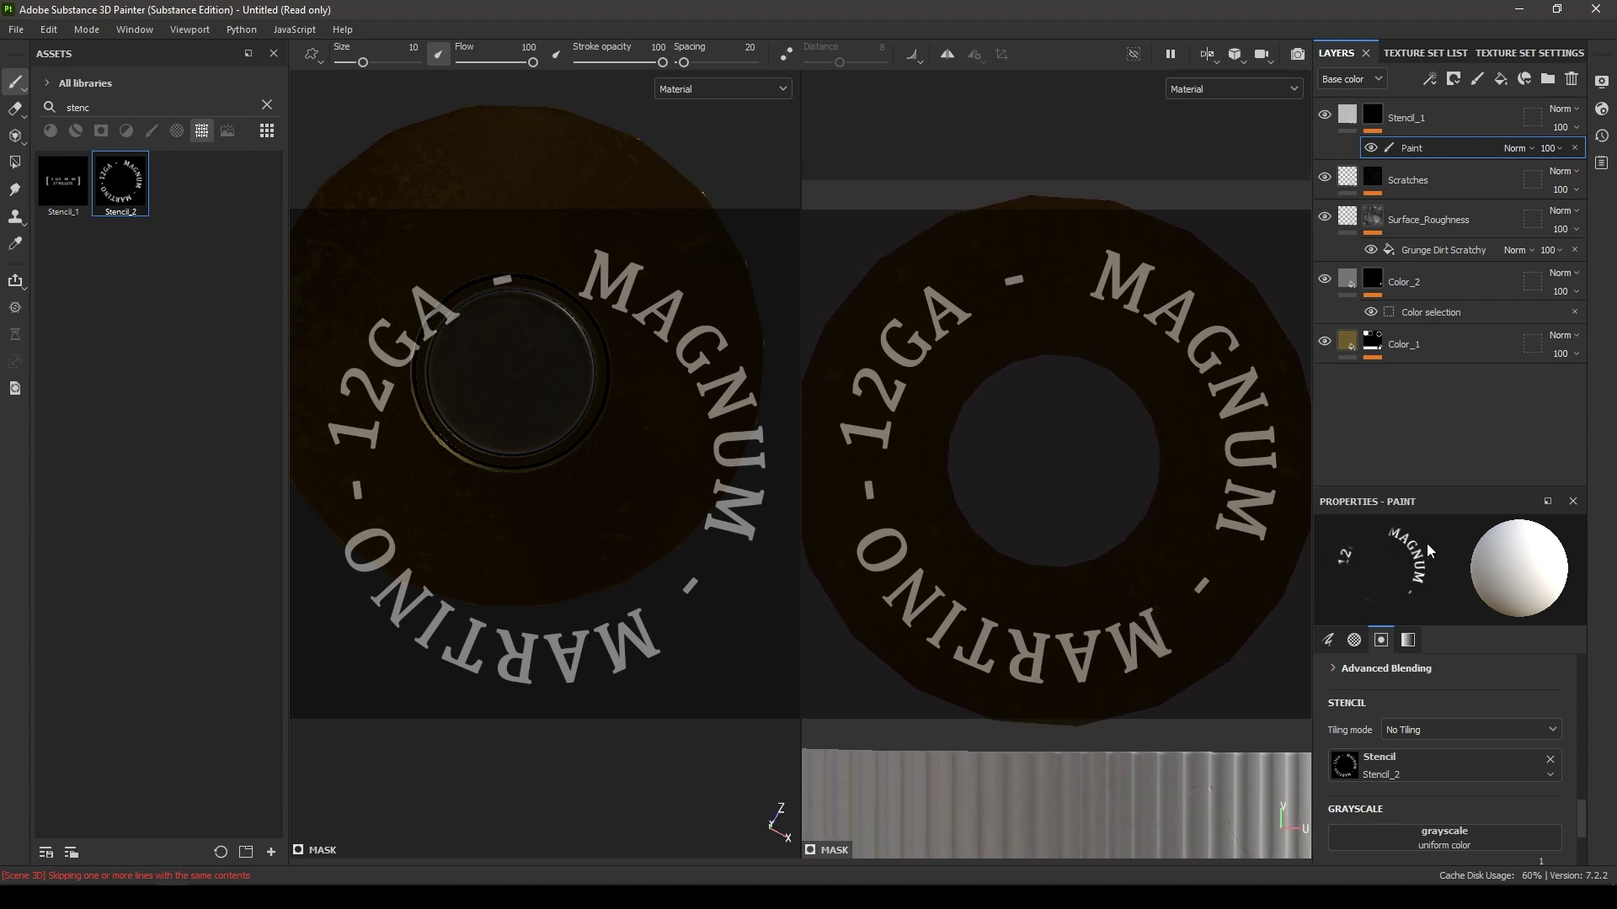
# - Set the brush size to 20.78 and hardness to 1, and paint the full stencil text onto the base ring
pyautogui.keyDown('ctrl'); pyautogui.moveTo(1146, 398); pyautogui.dragTo(1204, 398, button='right'); pyautogui.keyUp('ctrl')
pyautogui.scroll(3, 1471, 796)
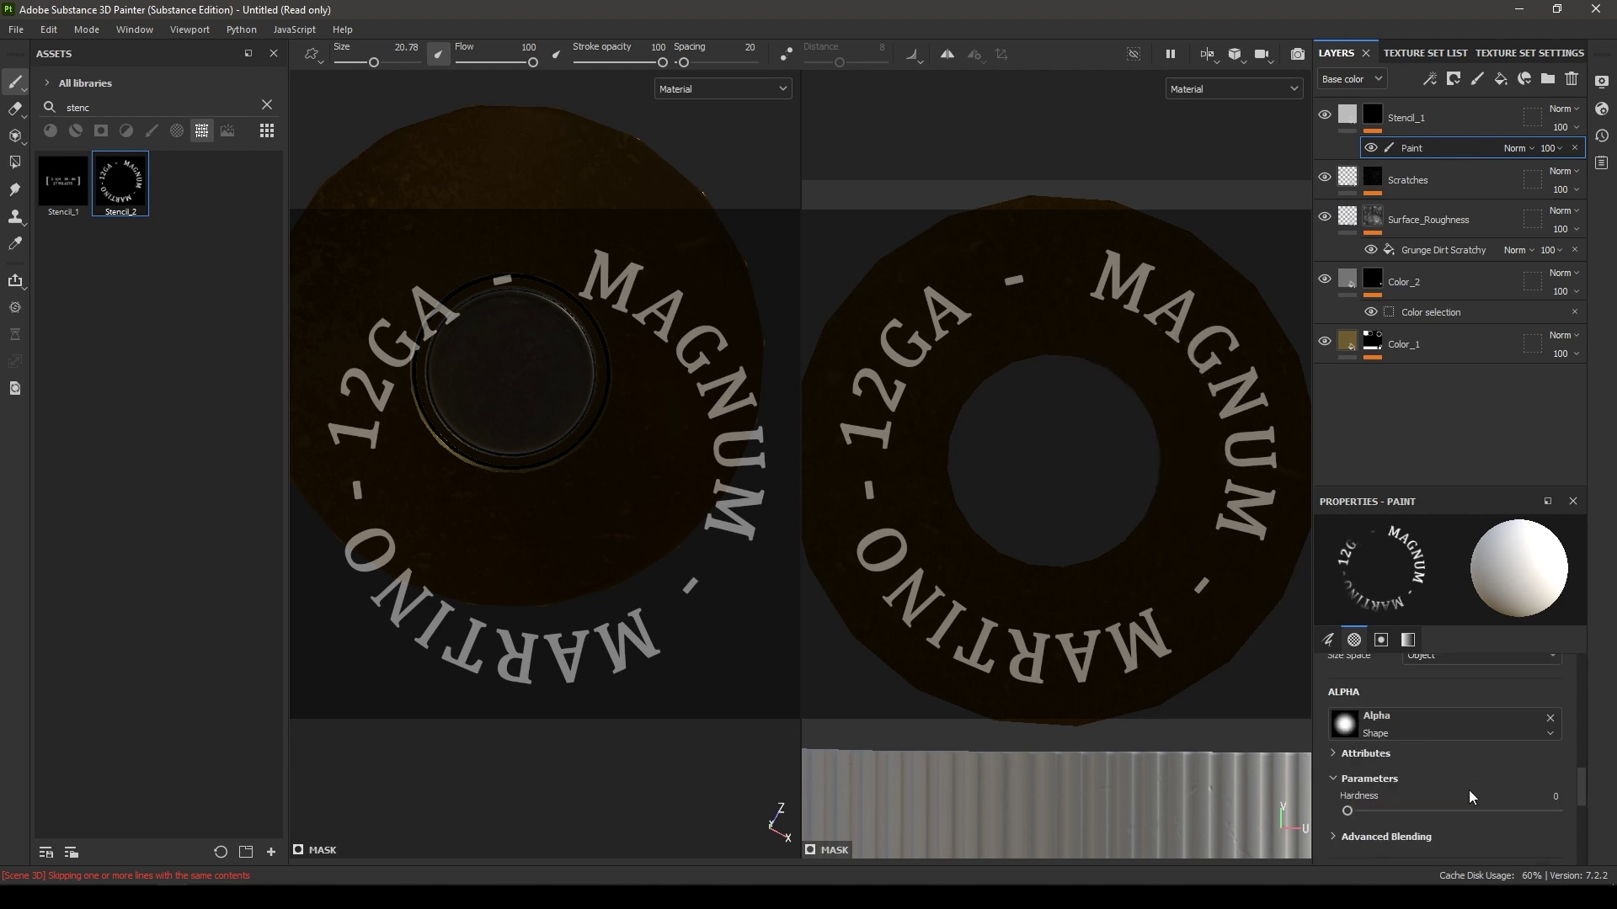
pyautogui.moveTo(1347, 811); pyautogui.dragTo(1558, 811)
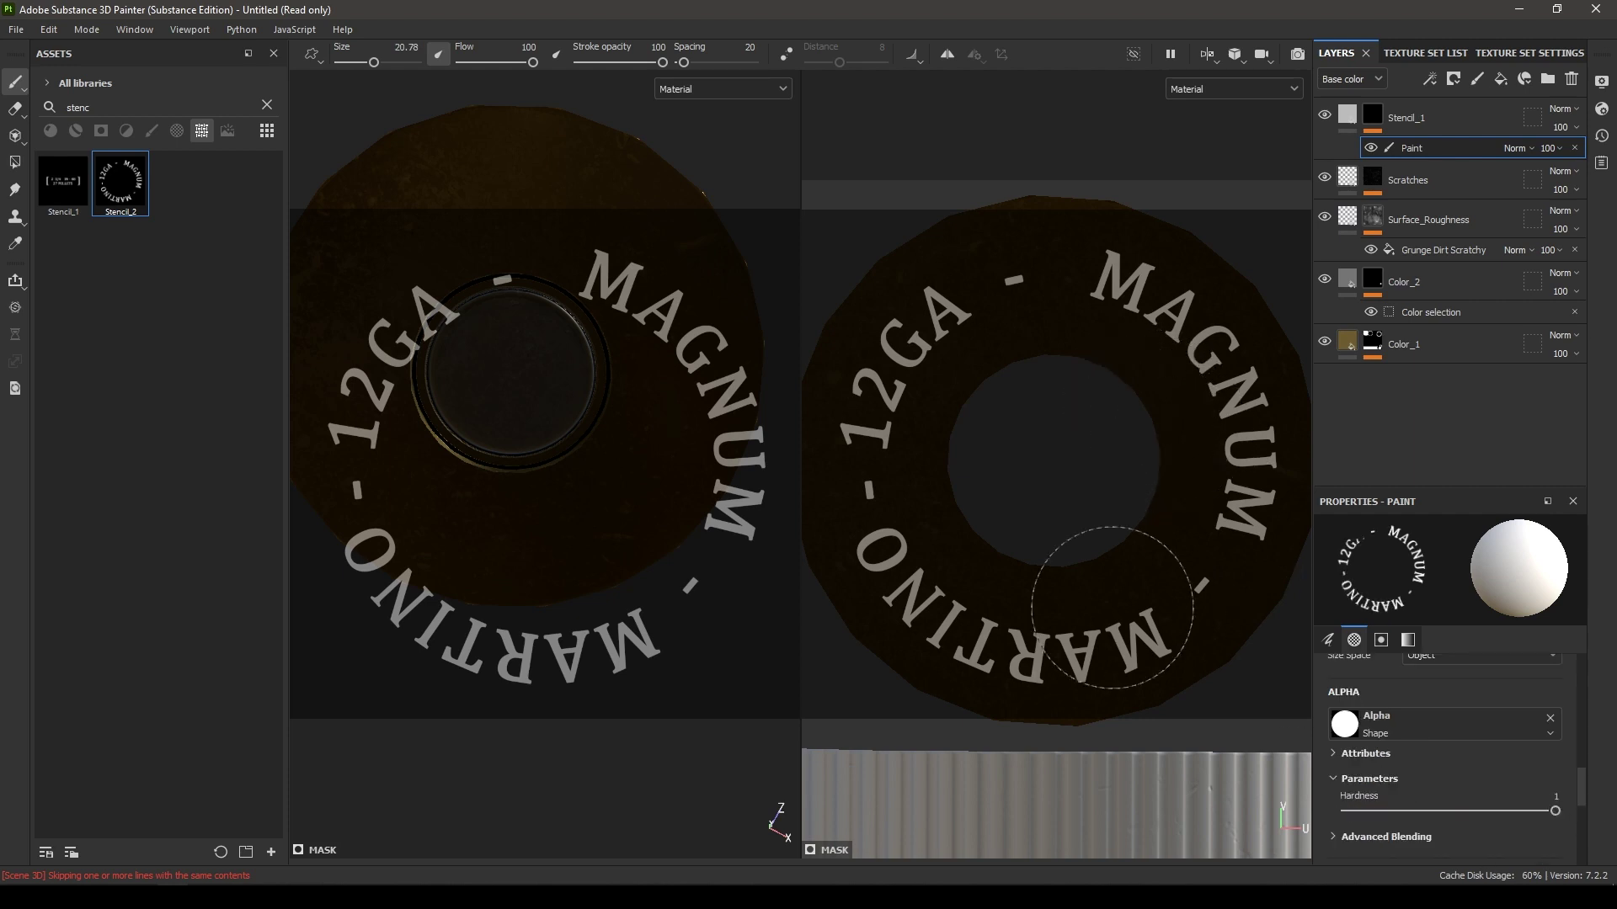
pyautogui.moveTo(1095, 286)
pyautogui.mouseDown()
pyautogui.moveTo(1213, 370)
pyautogui.moveTo(1201, 578)
pyautogui.moveTo(874, 523)
pyautogui.moveTo(989, 280)
pyautogui.moveTo(1137, 286)
pyautogui.mouseUp()
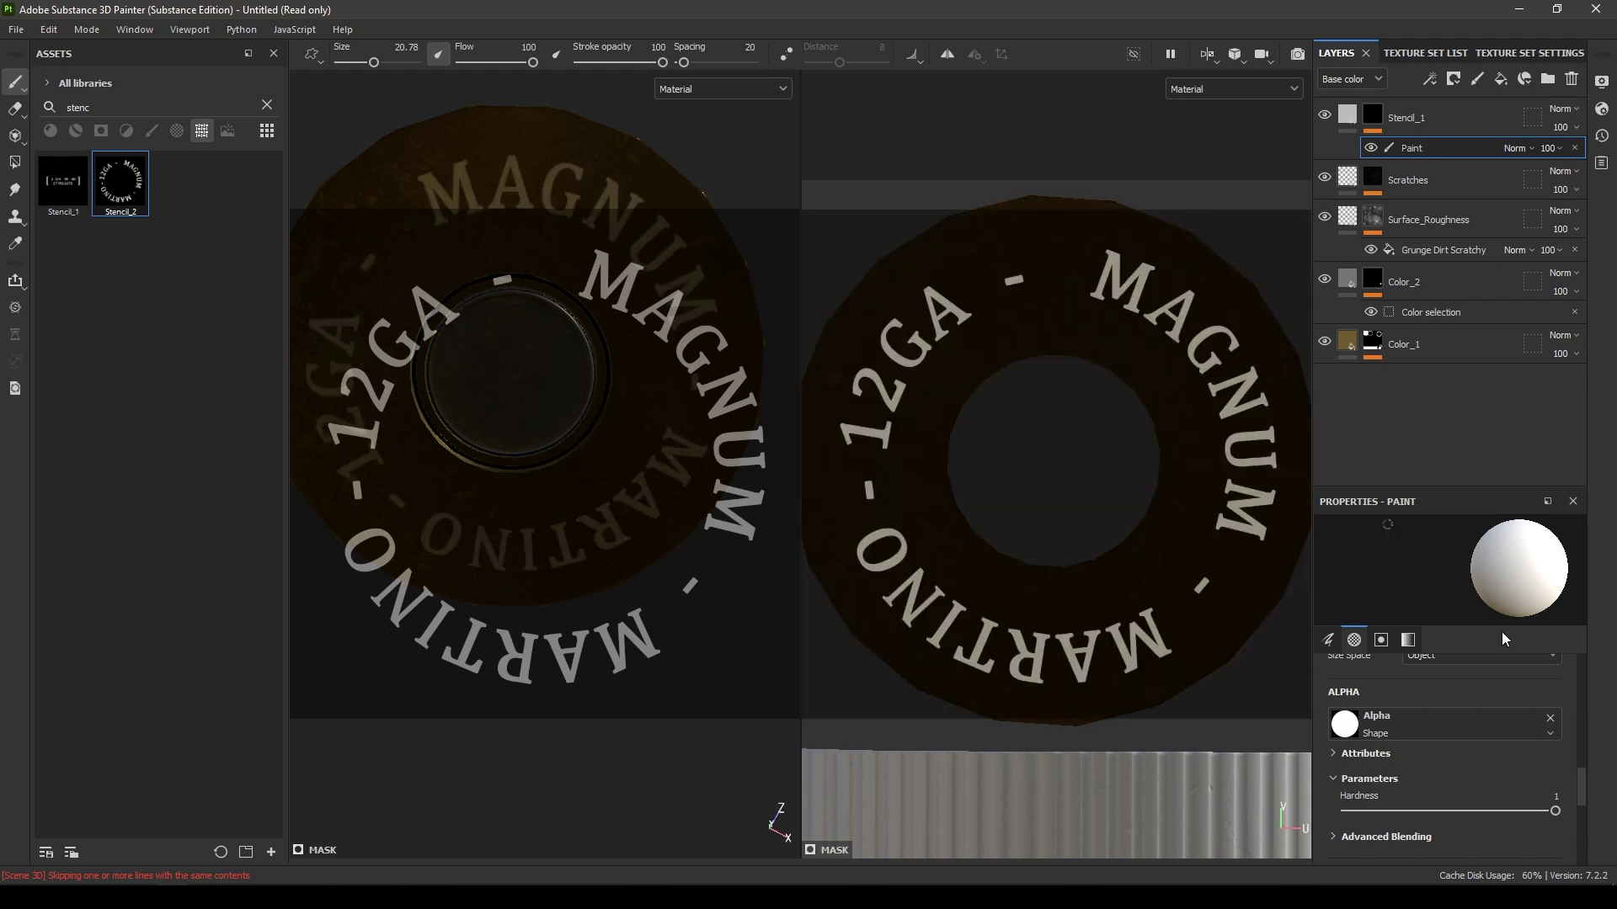
# - Disable the Stencil_1 fill's color channel and engrave the base lettering with a height of about -0.68
pyautogui.scroll(-2, 534, 493)
pyautogui.keyDown('alt'); pyautogui.moveTo(534, 404); pyautogui.dragTo(549, 249); pyautogui.keyUp('alt')
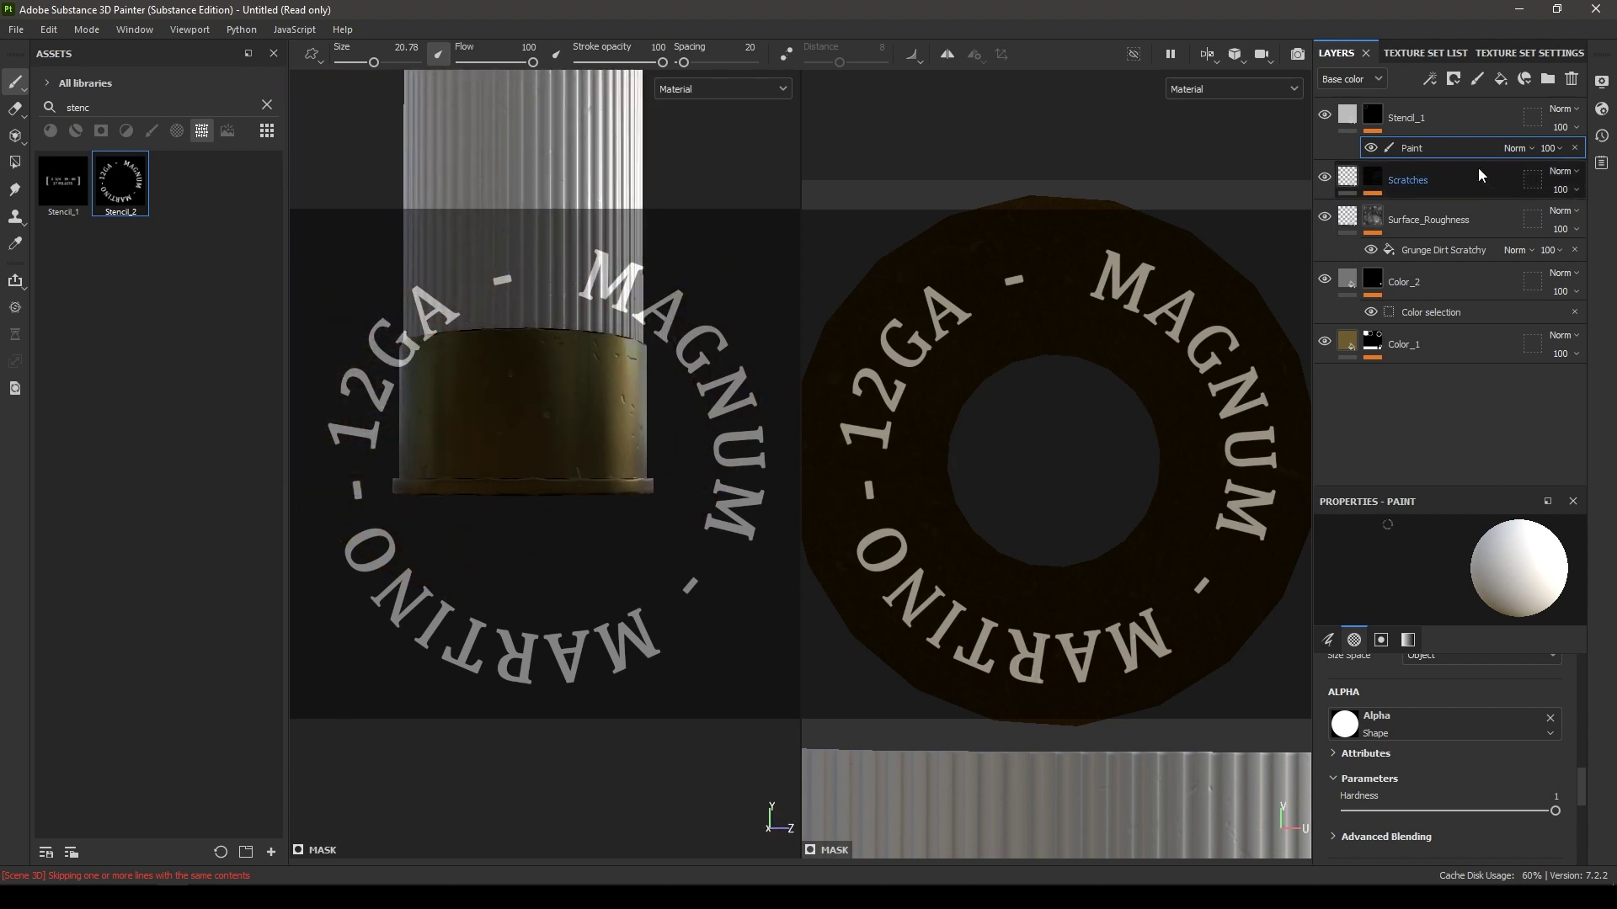
pyautogui.click(1347, 116)
pyautogui.moveTo(649, 613)
pyautogui.keyDown('alt'); pyautogui.mouseDown()
pyautogui.moveTo(671, 336)
pyautogui.moveTo(721, 487)
pyautogui.moveTo(607, 238)
pyautogui.moveTo(588, 363)
pyautogui.moveTo(621, 553)
pyautogui.mouseUp(); pyautogui.keyUp('alt')
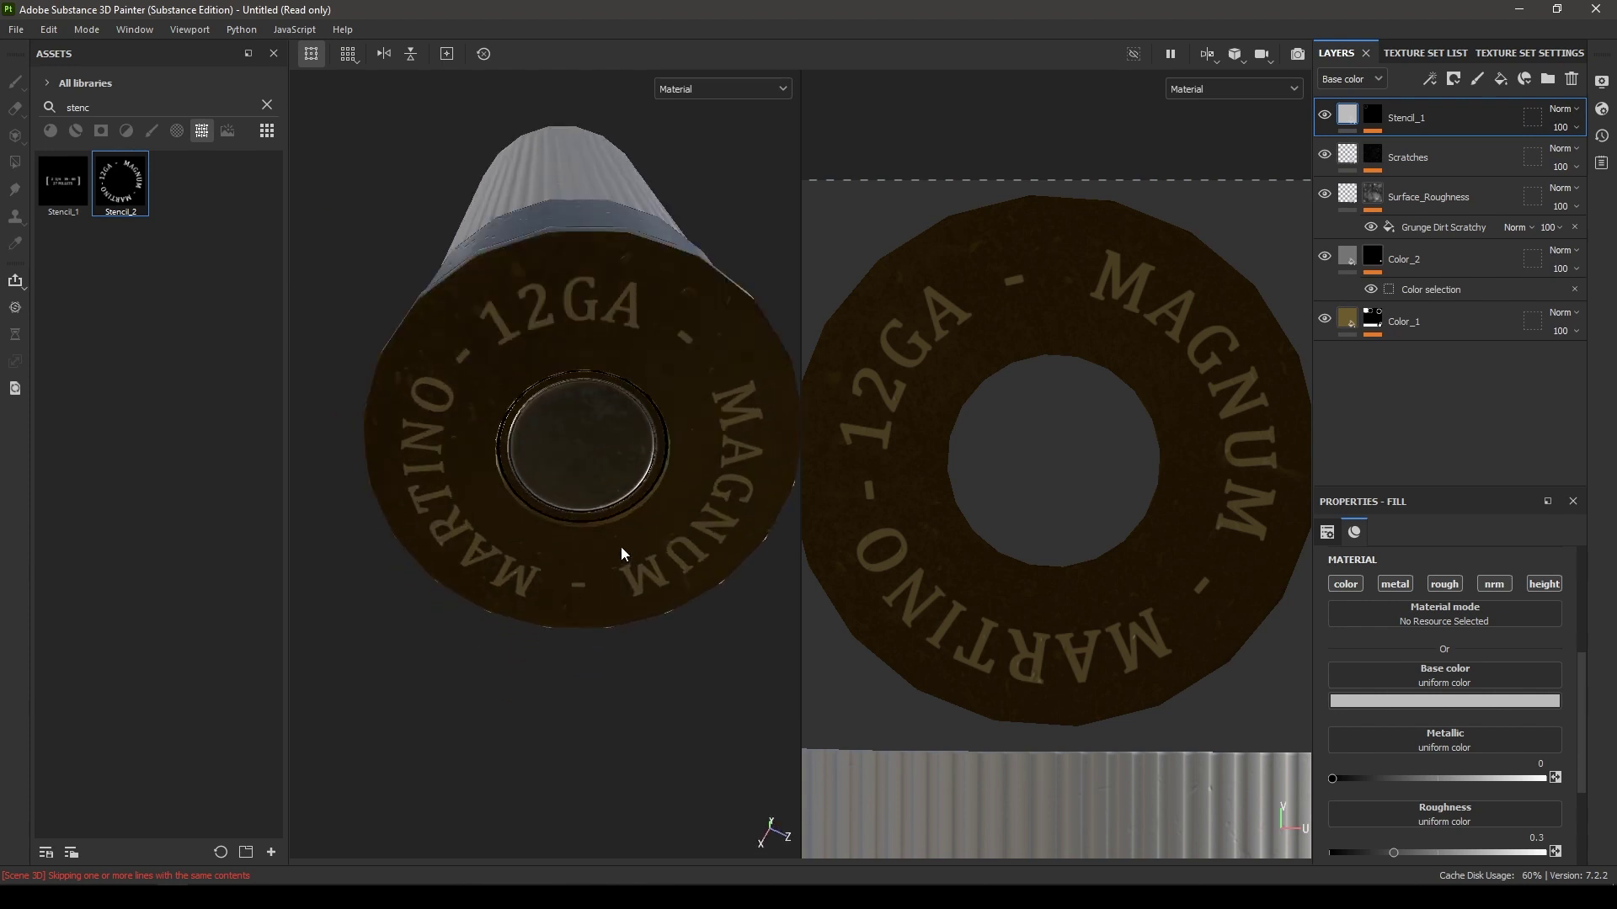
pyautogui.click(1339, 584)
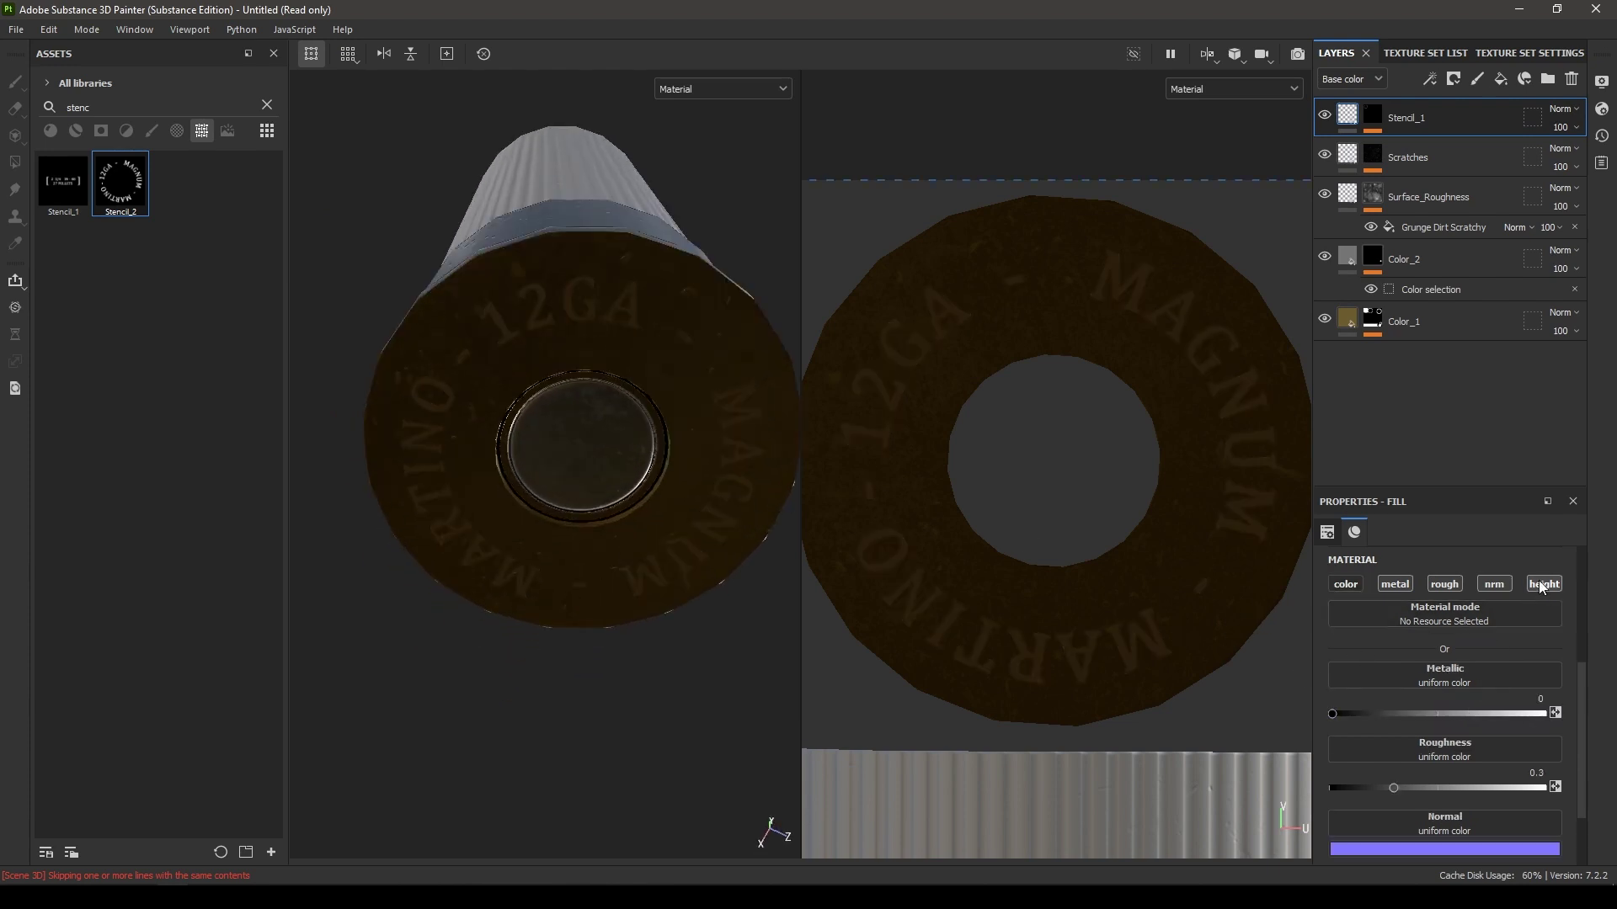
pyautogui.scroll(-1, 1491, 743)
pyautogui.moveTo(1436, 839); pyautogui.dragTo(1404, 840)
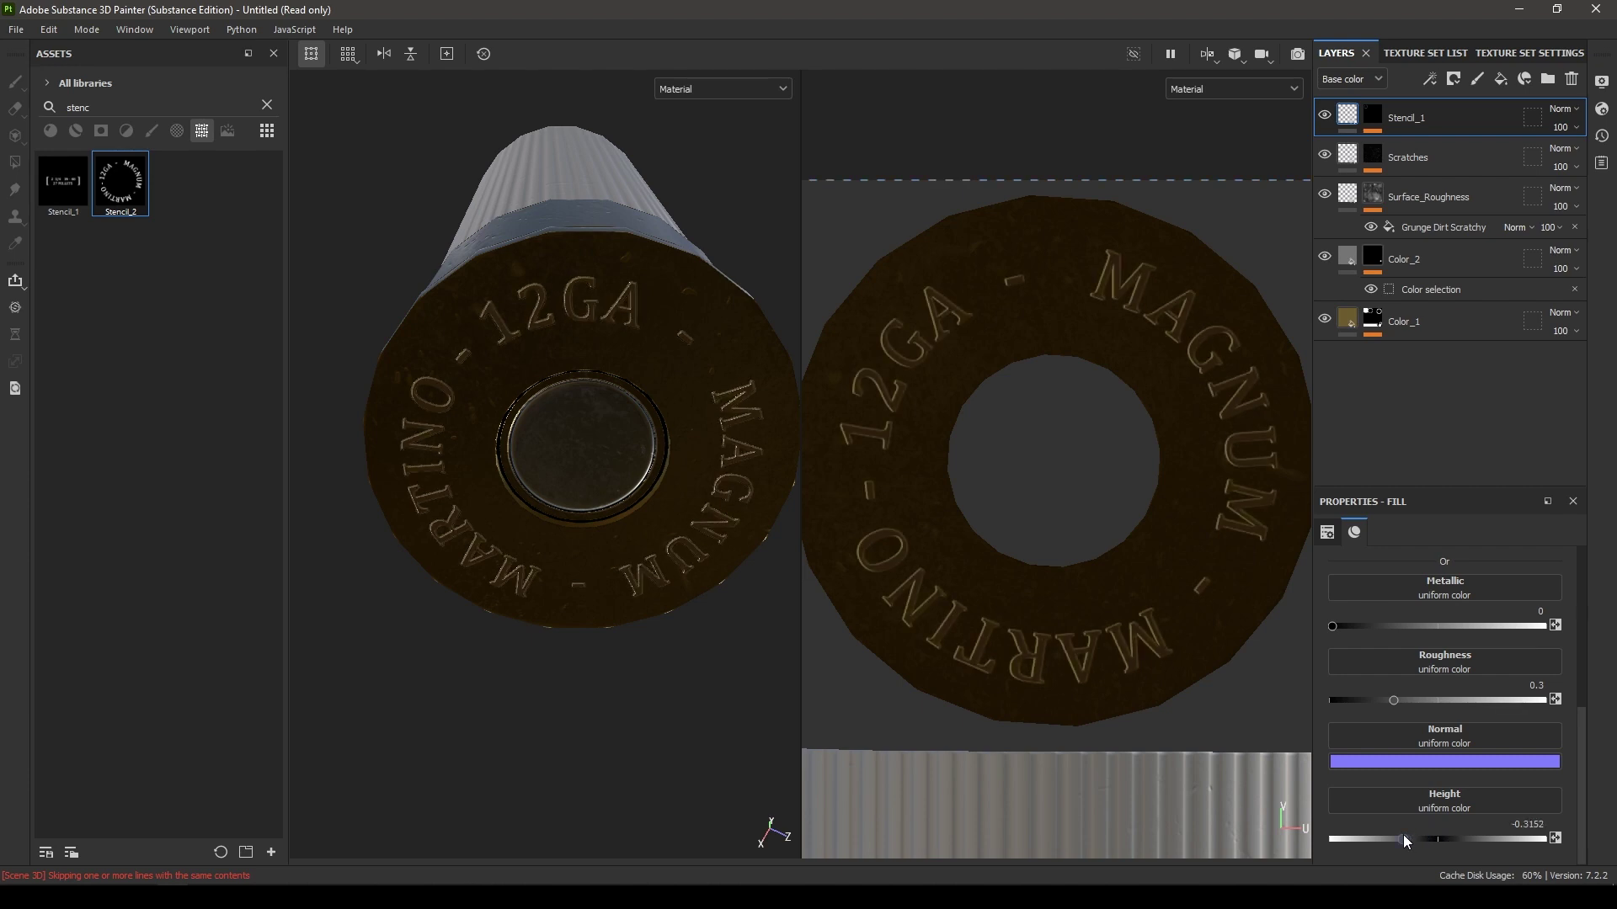
pyautogui.keyDown('alt'); pyautogui.moveTo(803, 584); pyautogui.dragTo(640, 619); pyautogui.keyUp('alt')
pyautogui.scroll(1, 1399, 644)
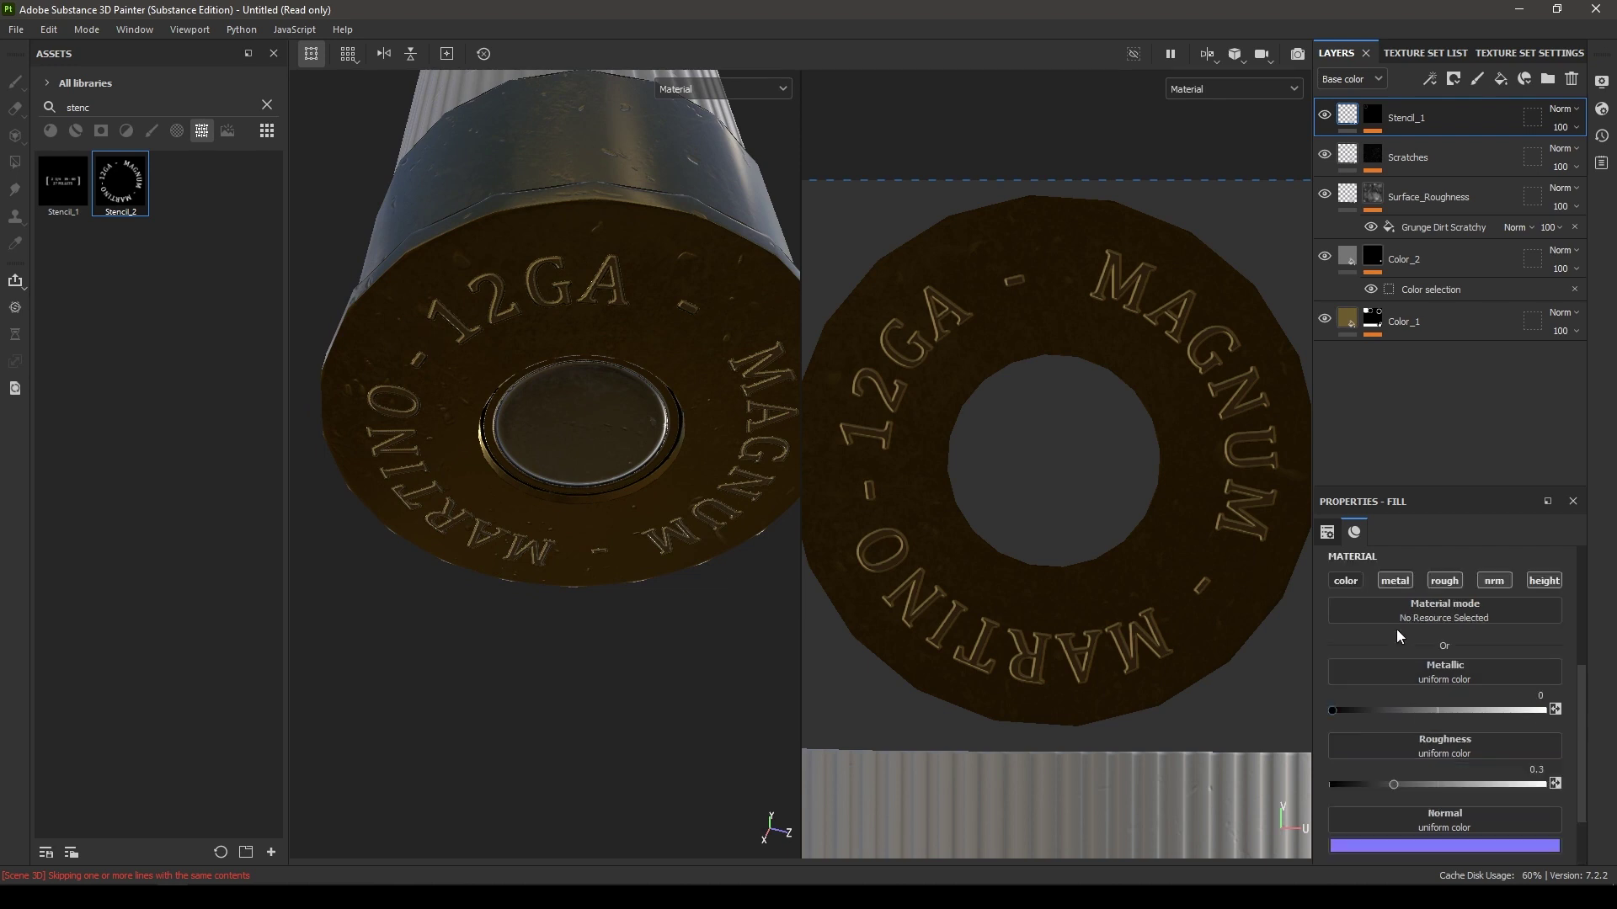
# - Set the Stencil_1 layer's metallic to 0.2, keeping its metal and roughness channels enabled
pyautogui.click(1394, 582)
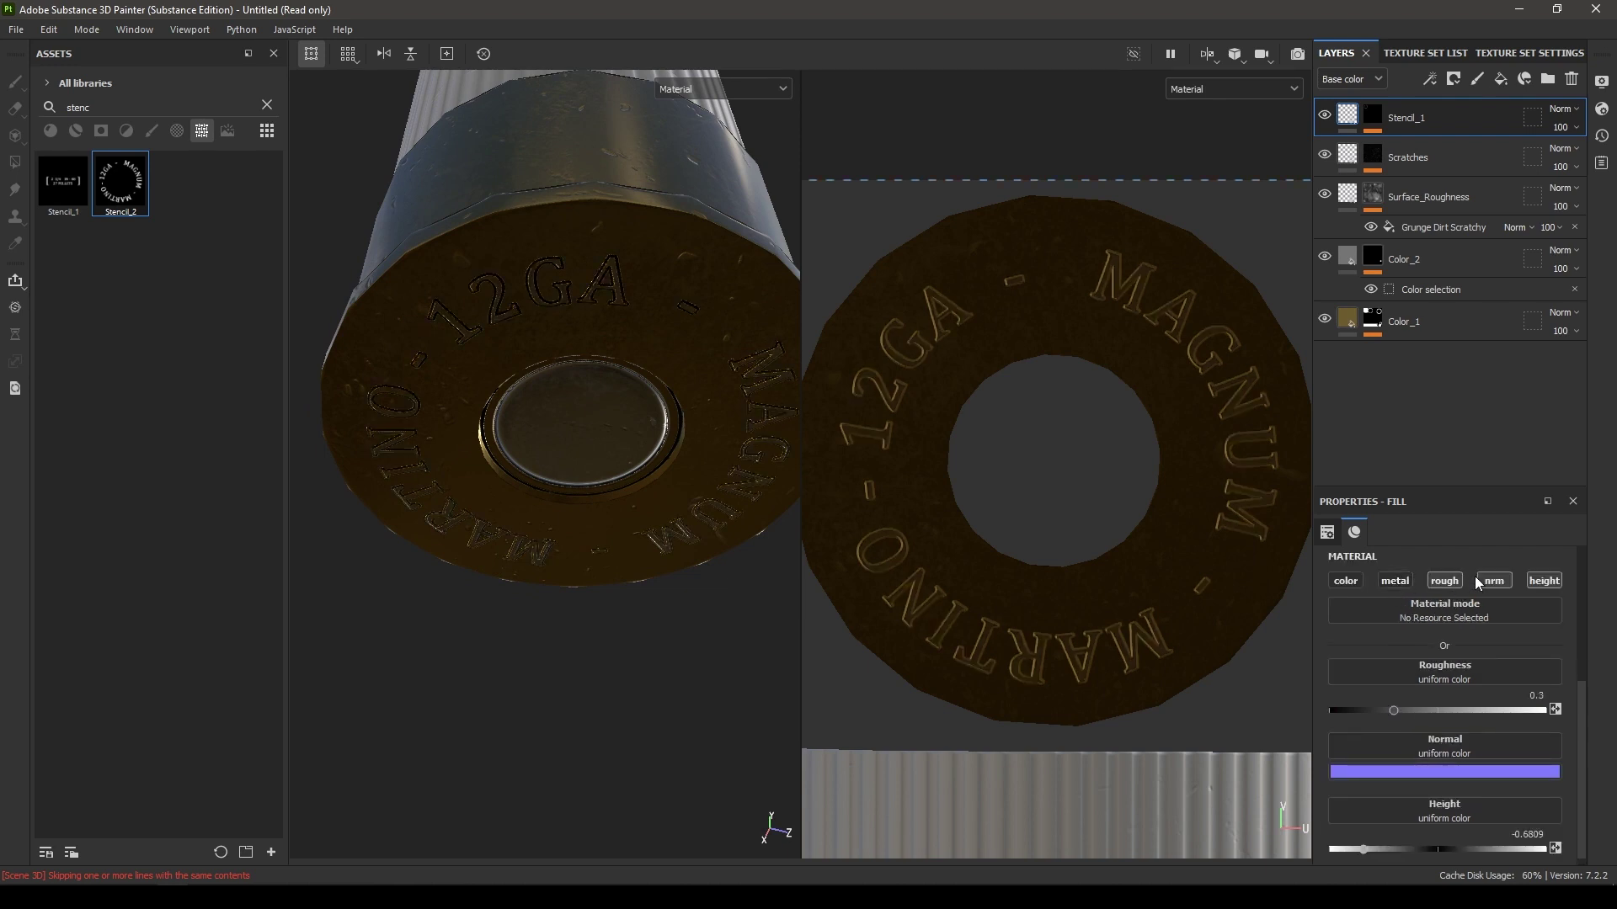
pyautogui.click(1446, 583)
pyautogui.keyDown('alt'); pyautogui.moveTo(608, 472); pyautogui.dragTo(595, 390); pyautogui.keyUp('alt')
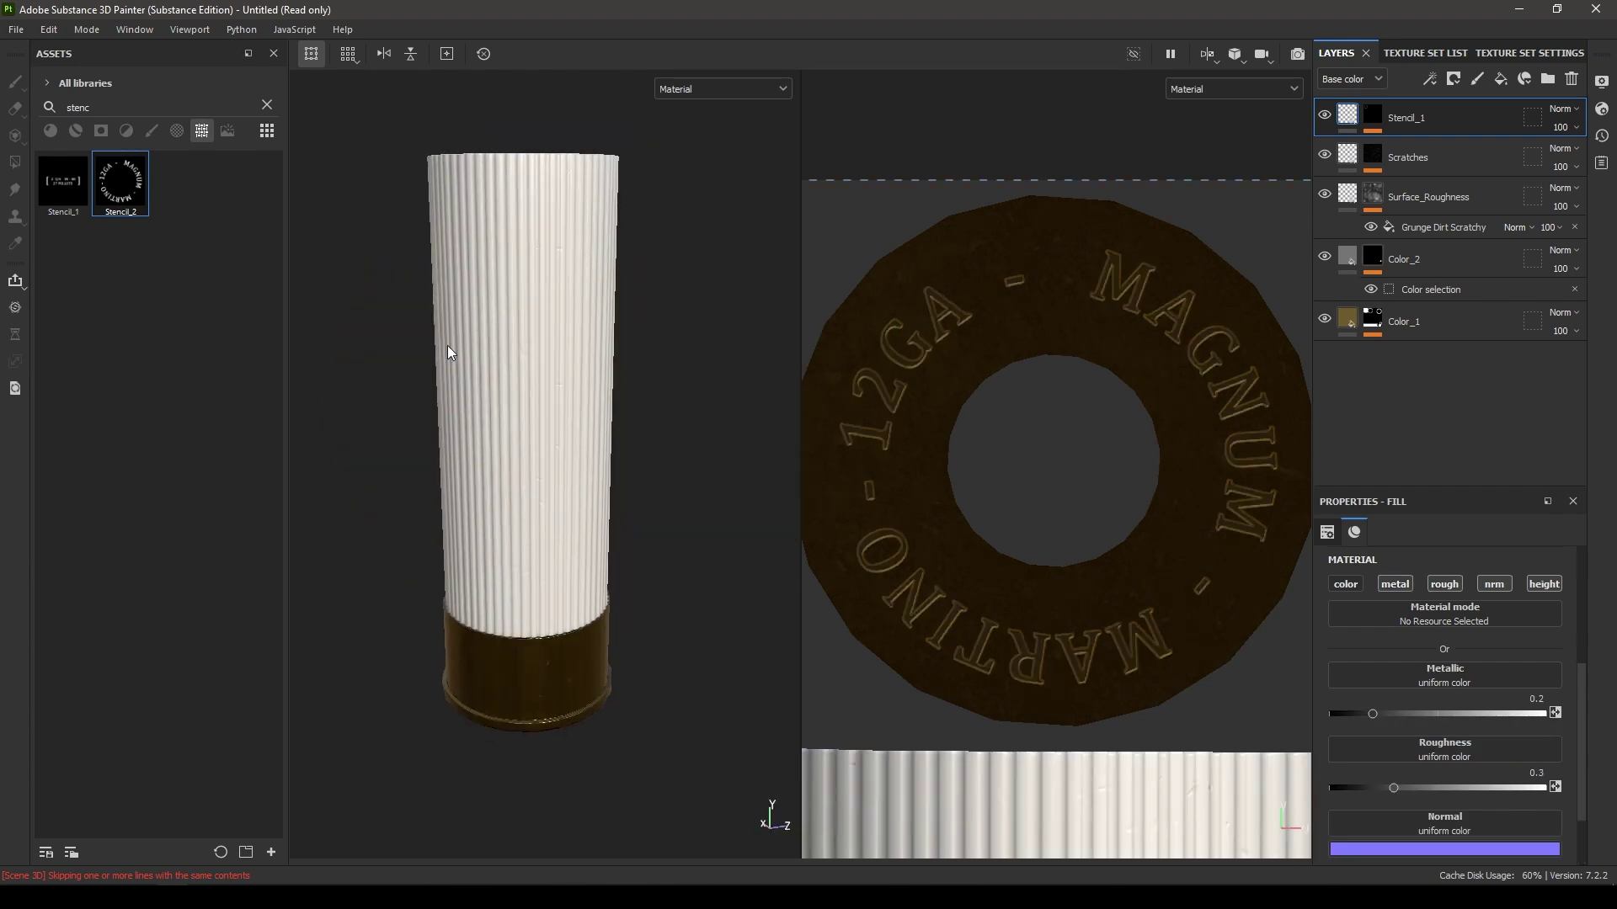
pyautogui.keyDown('alt'); pyautogui.moveTo(448, 352); pyautogui.dragTo(565, 476); pyautogui.keyUp('alt')
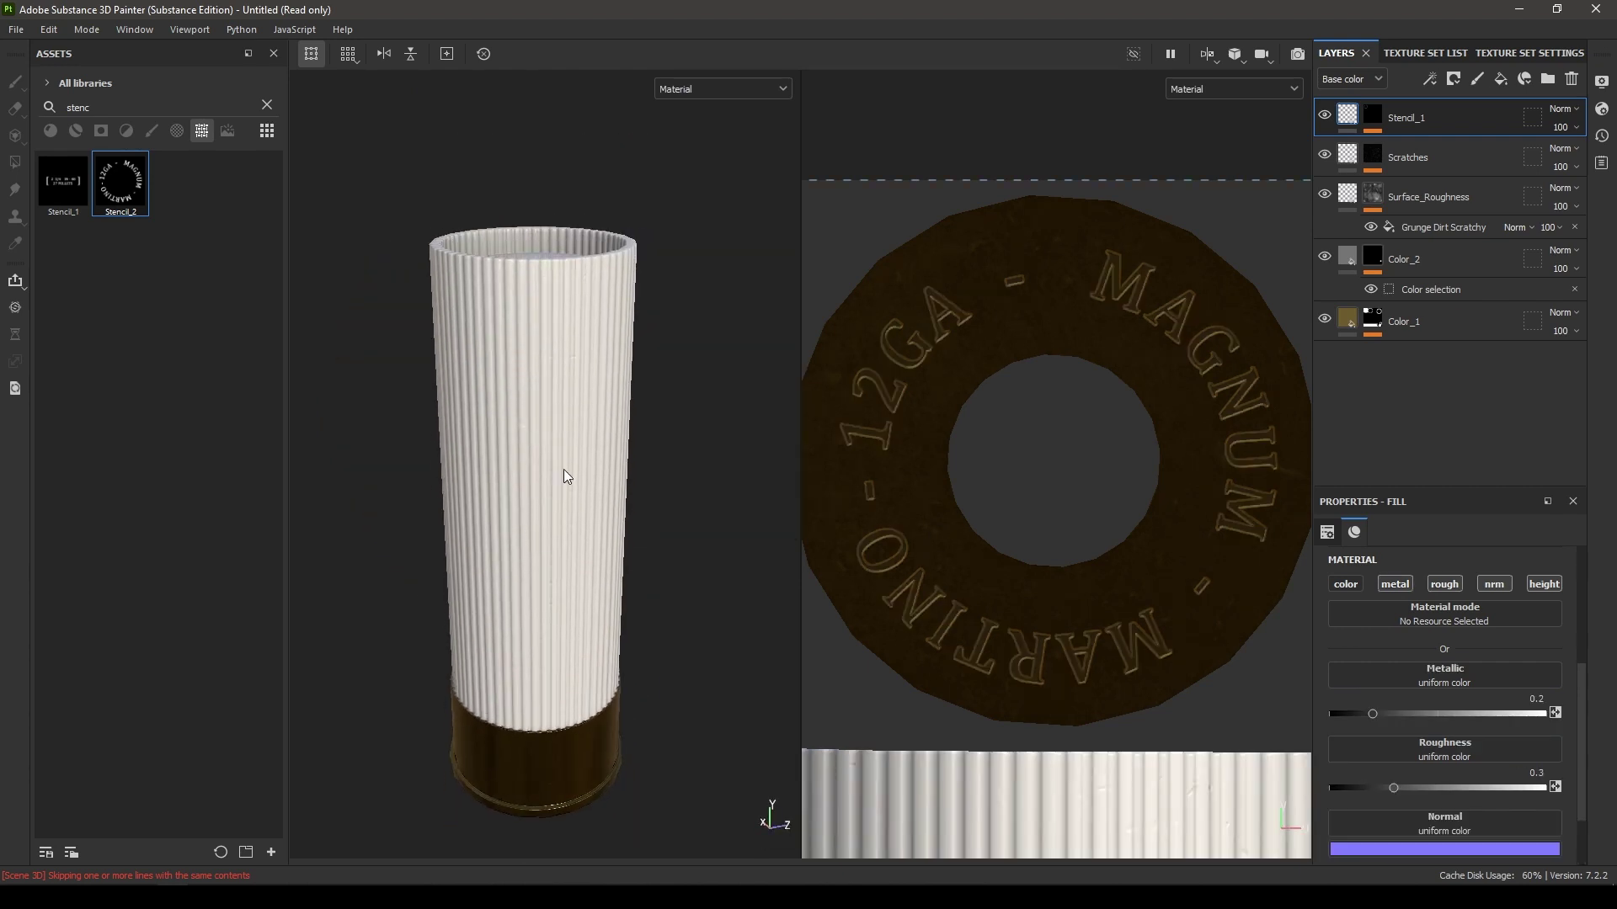
# - Group the Color_1, Color_2, Surface_Roughness, Scratches and Stencil_1 layers into a folder and rename it as Shell_Bottom
pyautogui.click(1445, 322)
pyautogui.keyDown('ctrl'); pyautogui.click(1437, 260); pyautogui.keyUp('ctrl')
pyautogui.keyDown('ctrl'); pyautogui.click(1429, 196); pyautogui.keyUp('ctrl')
pyautogui.keyDown('ctrl'); pyautogui.click(1427, 156); pyautogui.keyUp('ctrl')
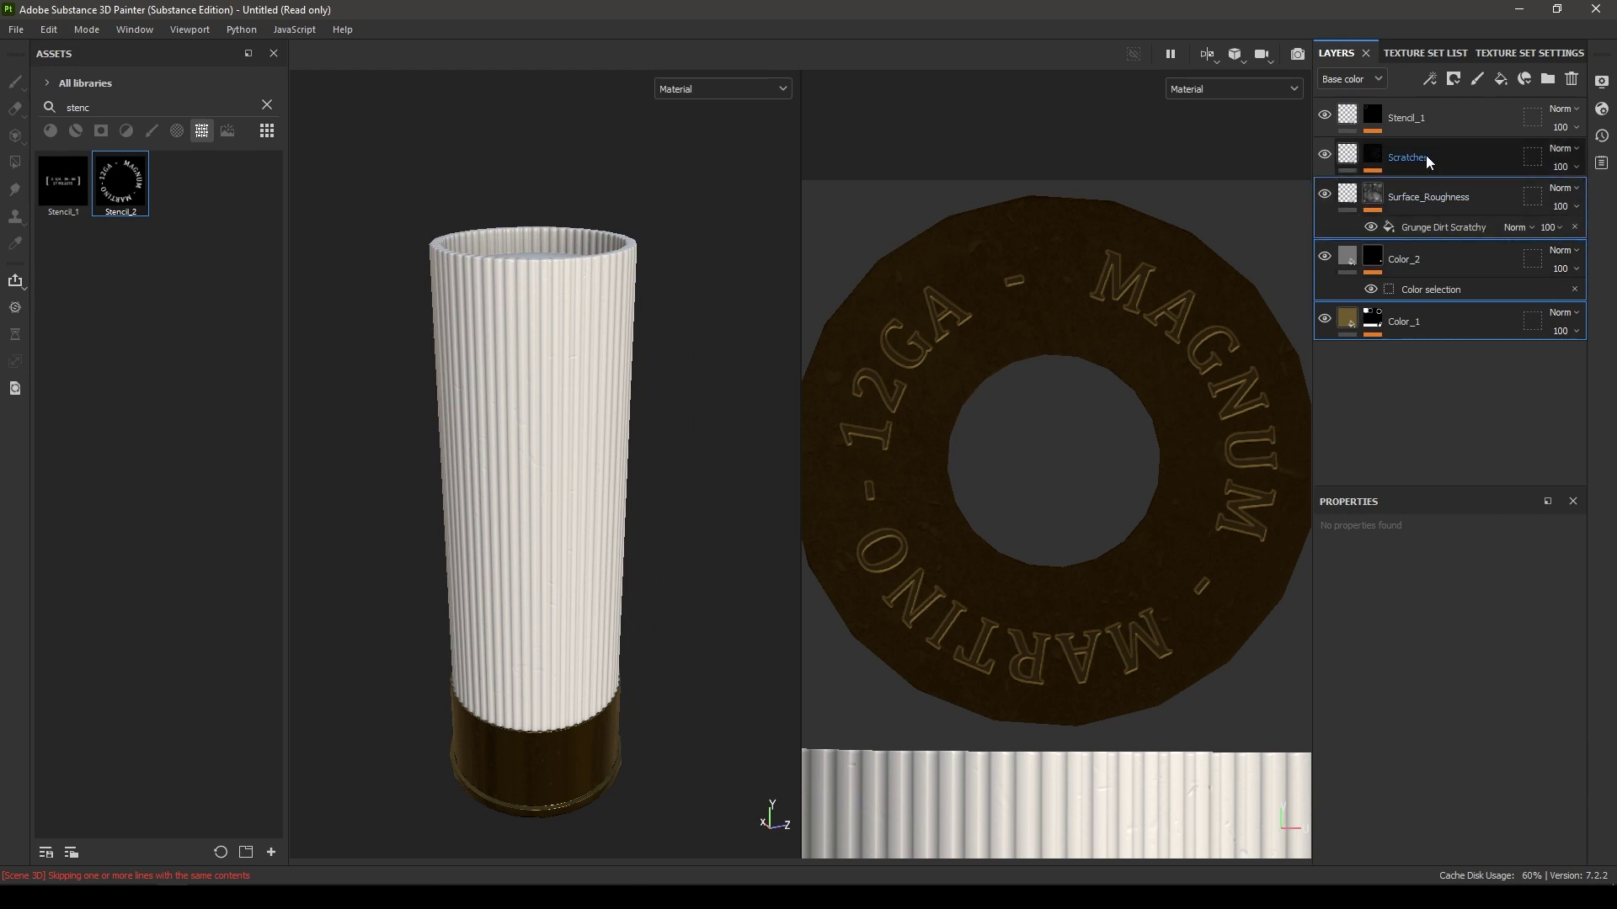
pyautogui.keyDown('ctrl'); pyautogui.click(1427, 120); pyautogui.keyUp('ctrl')
pyautogui.hotkey('ctrl', 'g')
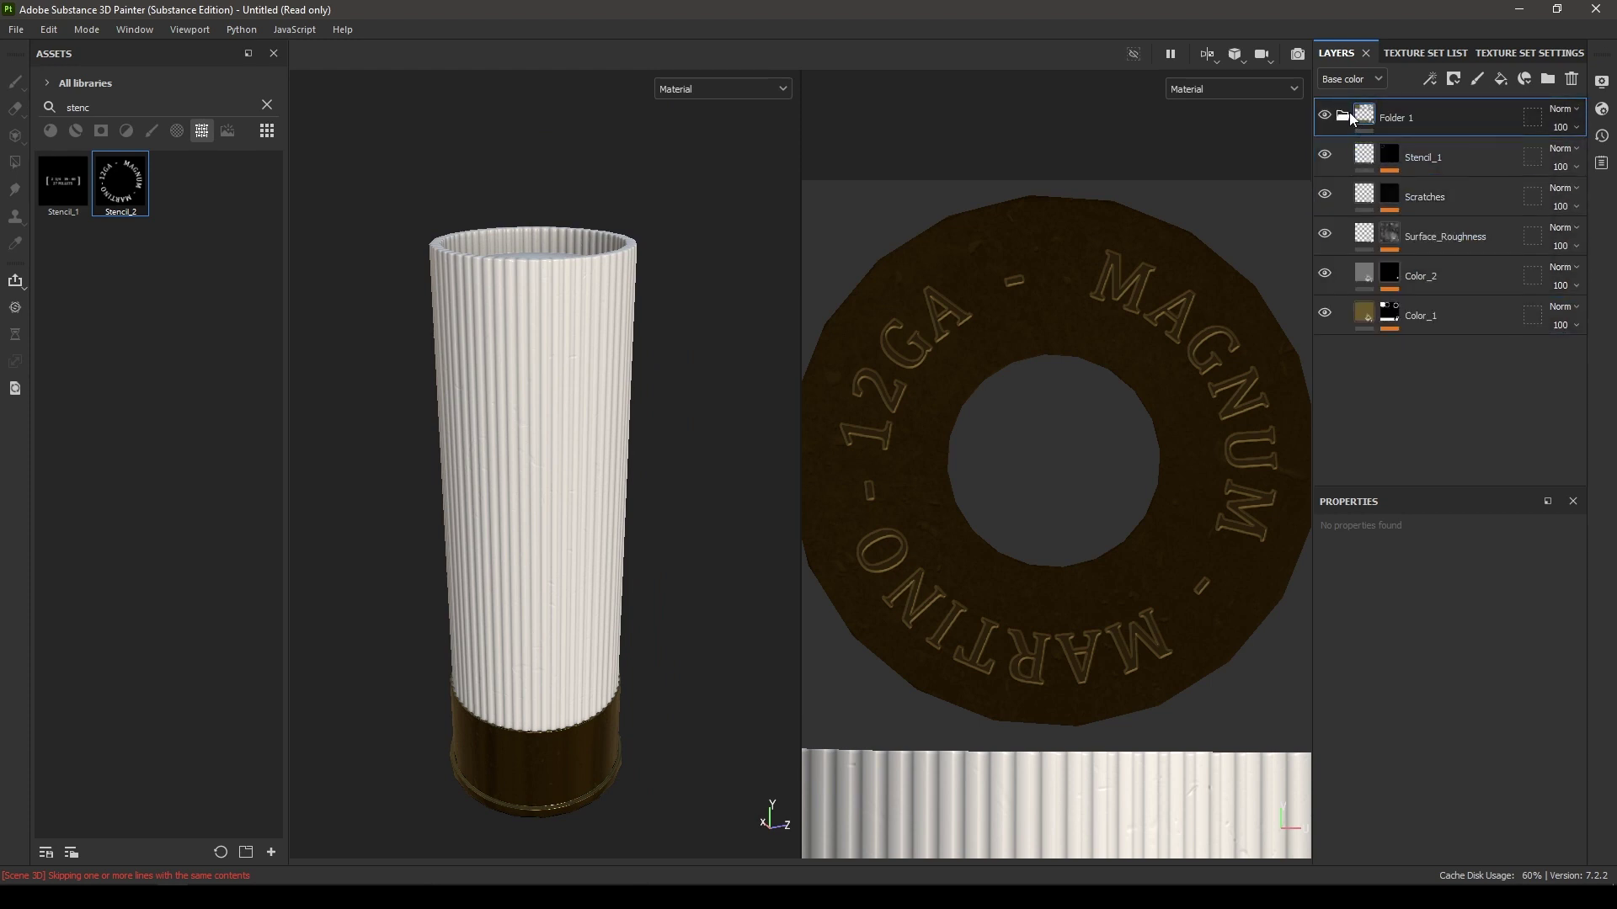
pyautogui.click(1346, 113)
pyautogui.doubleClick(1393, 119)
pyautogui.write('Sne')
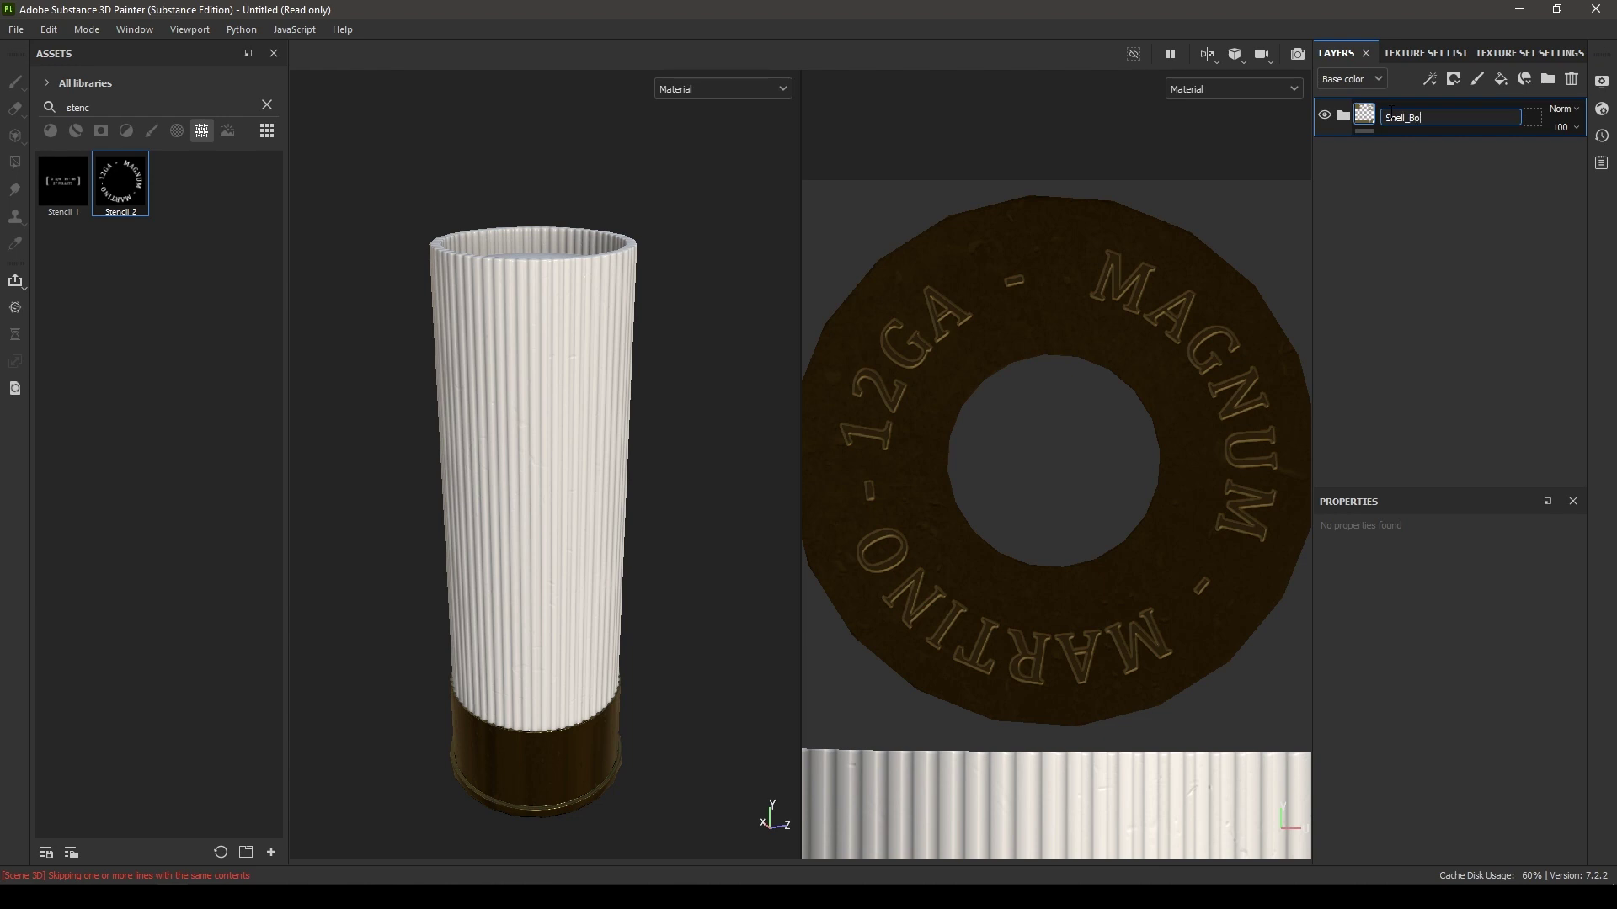
pyautogui.press('Return')
# - Add a black mask to the Shell_Bottom folder and switch to the Polygon Fill tool
pyautogui.rightClick(1389, 111)
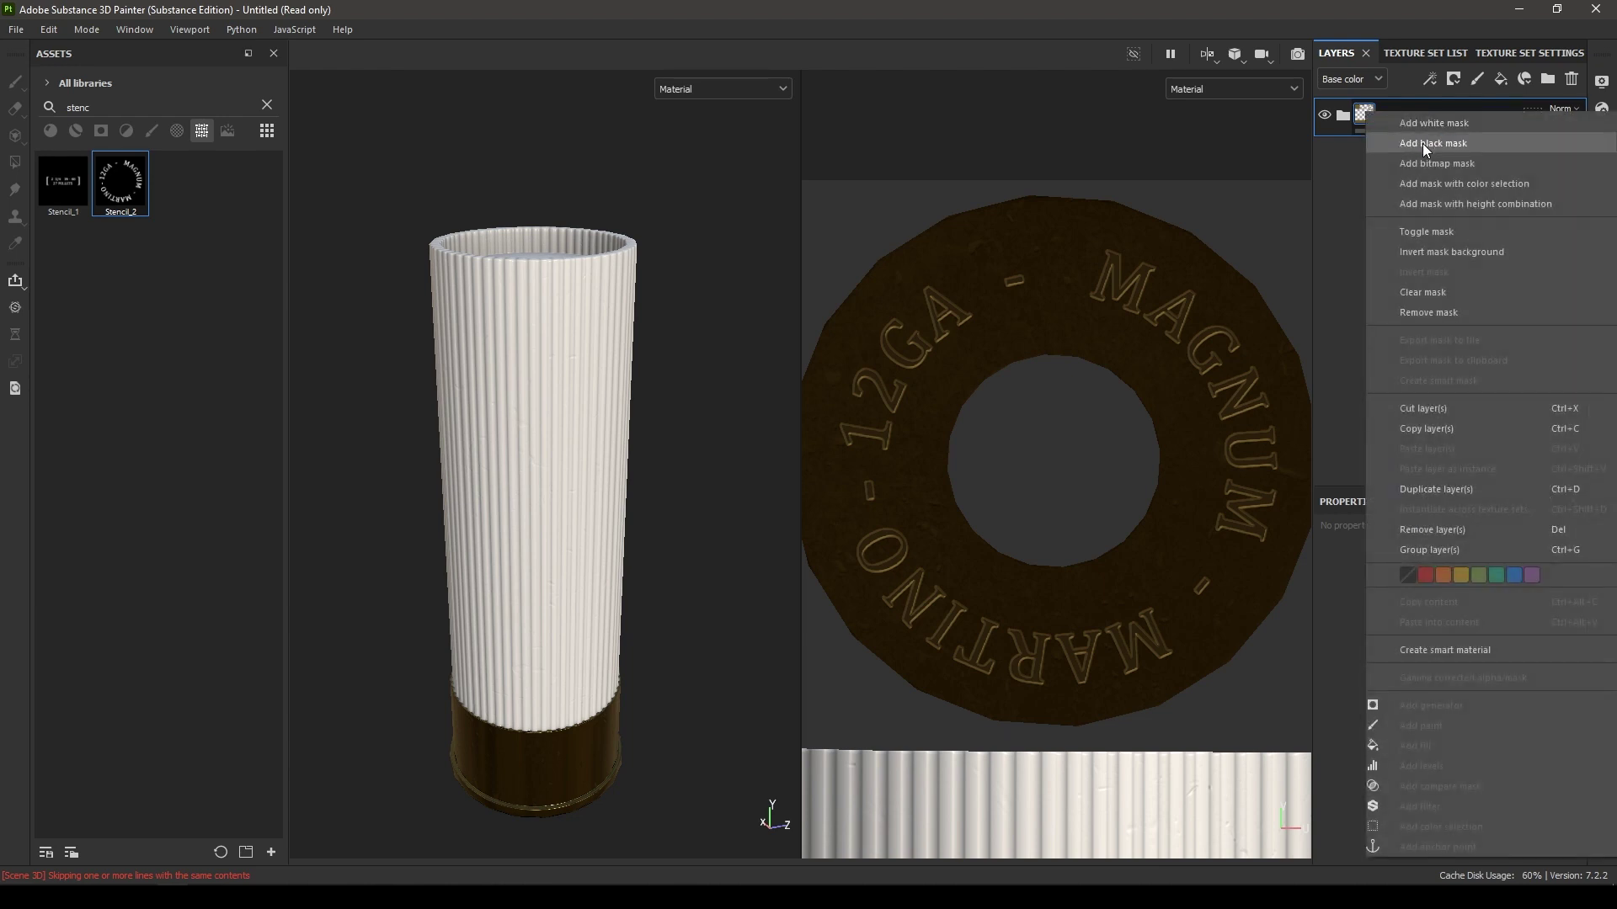
pyautogui.click(1422, 144)
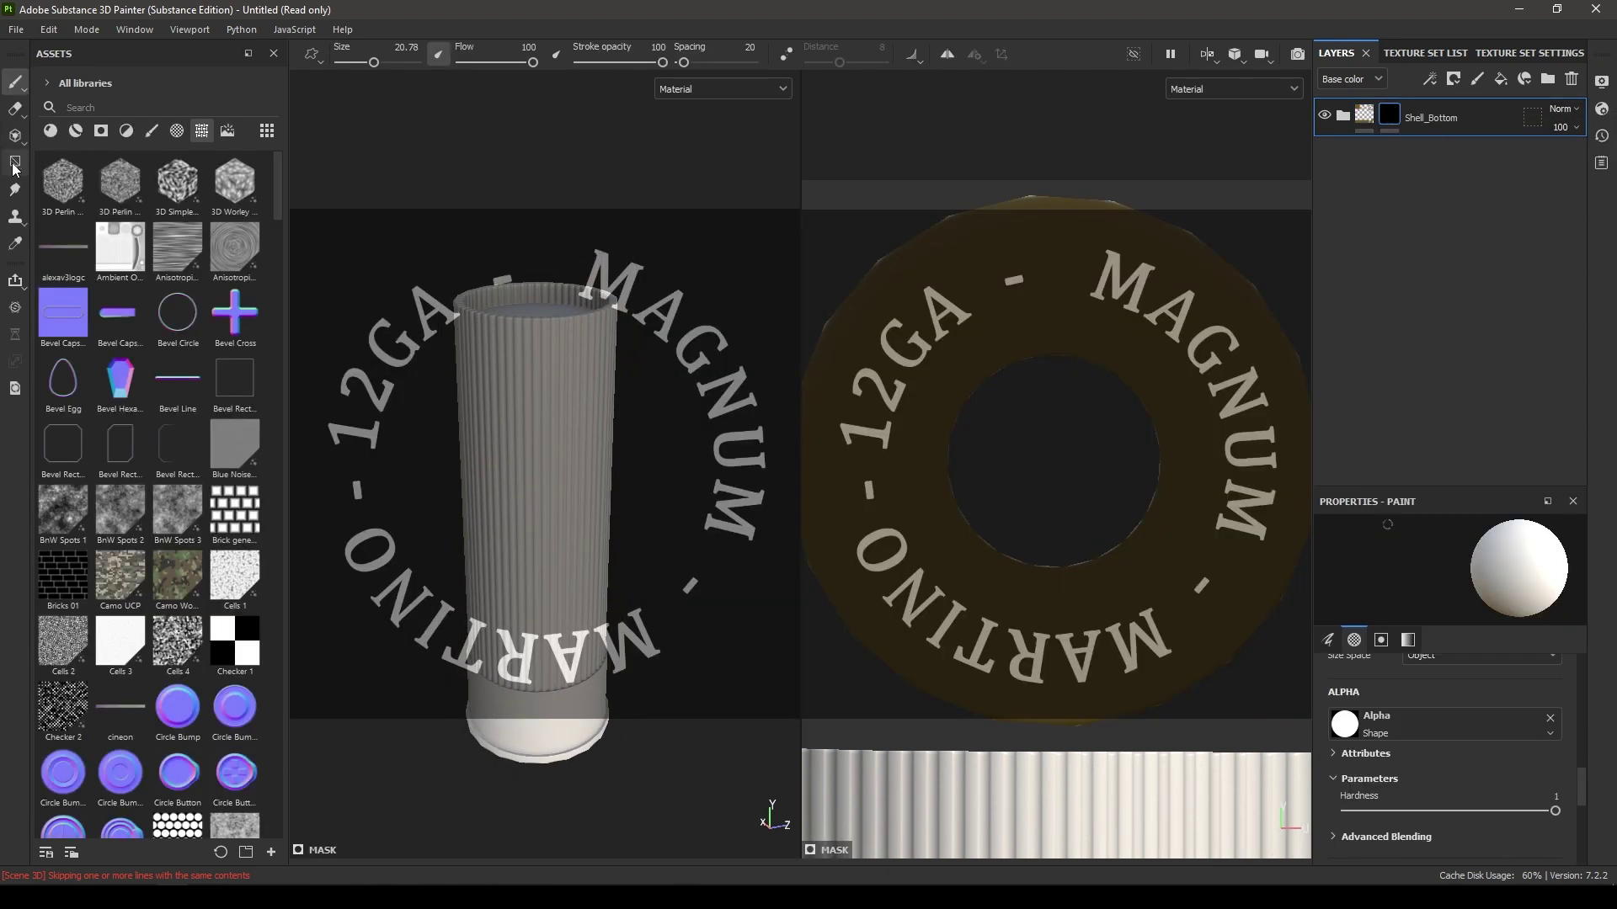
pyautogui.click(15, 163)
pyautogui.scroll(-3, 514, 337)
pyautogui.keyDown('alt'); pyautogui.moveTo(599, 360); pyautogui.dragTo(596, 231, button='middle'); pyautogui.keyUp('alt')
pyautogui.scroll(-5, 1050, 328)
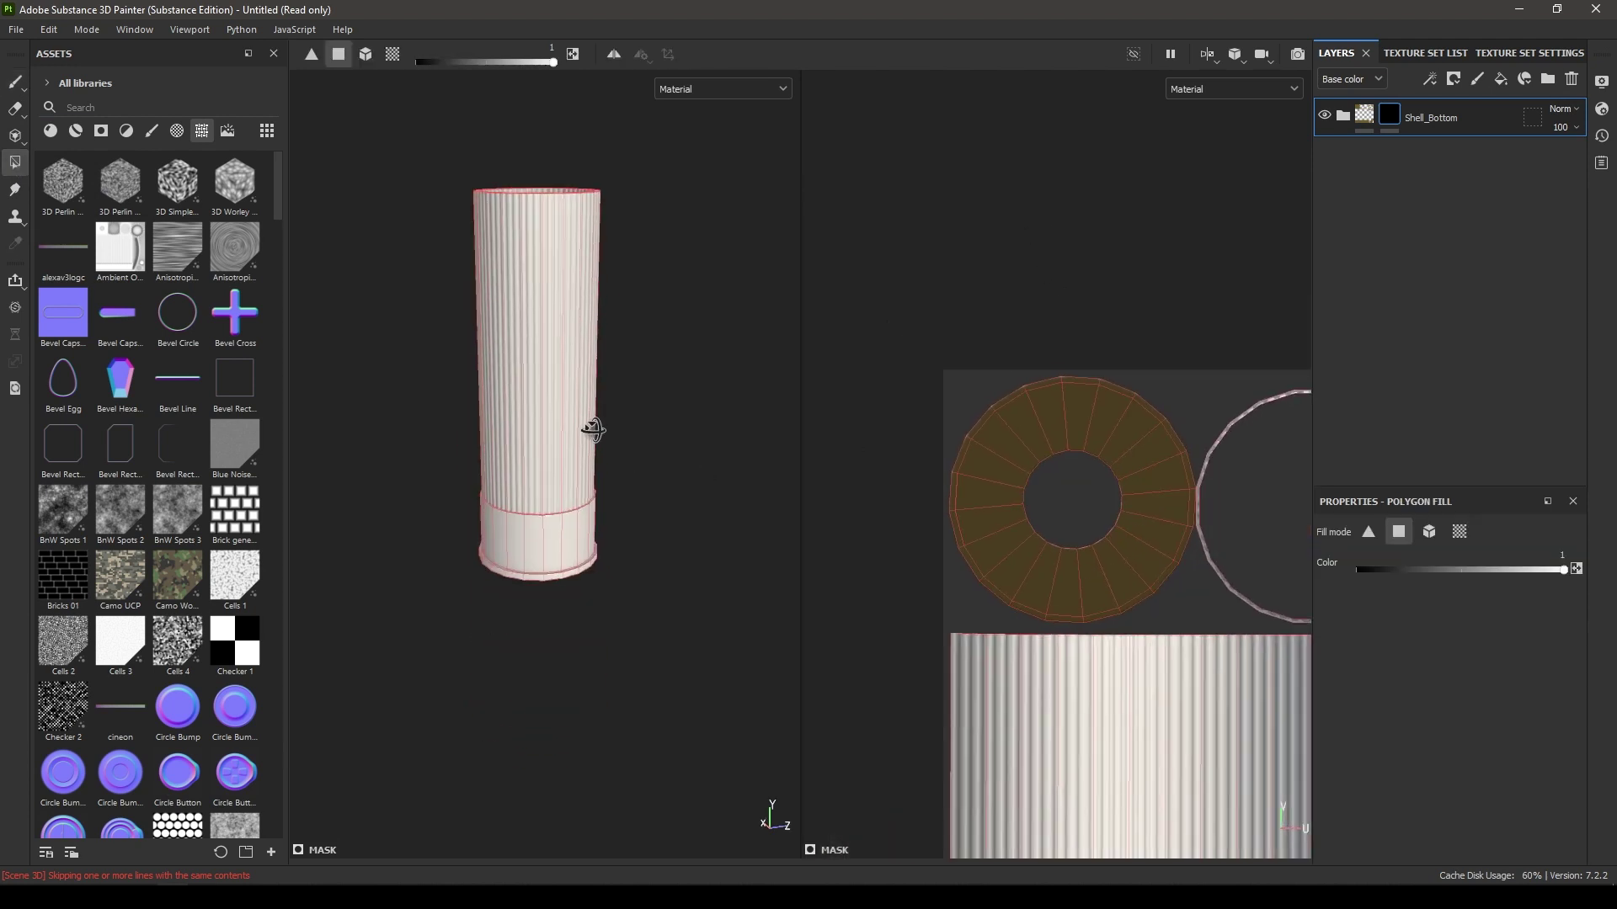
# - Fill the polygons of the shell's lower base with white in the Shell_Bottom mask to reveal the brass
pyautogui.keyDown('alt'); pyautogui.moveTo(595, 444); pyautogui.dragTo(619, 426); pyautogui.keyUp('alt')
pyautogui.keyDown('alt'); pyautogui.moveTo(620, 429); pyautogui.dragTo(627, 338, button='middle'); pyautogui.keyUp('alt')
pyautogui.keyDown('alt'); pyautogui.moveTo(626, 338); pyautogui.dragTo(625, 453, button='right'); pyautogui.keyUp('alt')
pyautogui.moveTo(626, 453)
pyautogui.keyDown('alt'); pyautogui.mouseDown()
pyautogui.moveTo(642, 404)
pyautogui.moveTo(632, 463)
pyautogui.mouseUp(); pyautogui.keyUp('alt')
pyautogui.keyDown('alt'); pyautogui.moveTo(630, 483); pyautogui.dragTo(686, 484, button='right'); pyautogui.keyUp('alt')
pyautogui.moveTo(692, 469); pyautogui.dragTo(291, 610)
pyautogui.keyDown('alt'); pyautogui.moveTo(614, 544); pyautogui.dragTo(552, 566); pyautogui.keyUp('alt')
pyautogui.scroll(5, 506, 447)
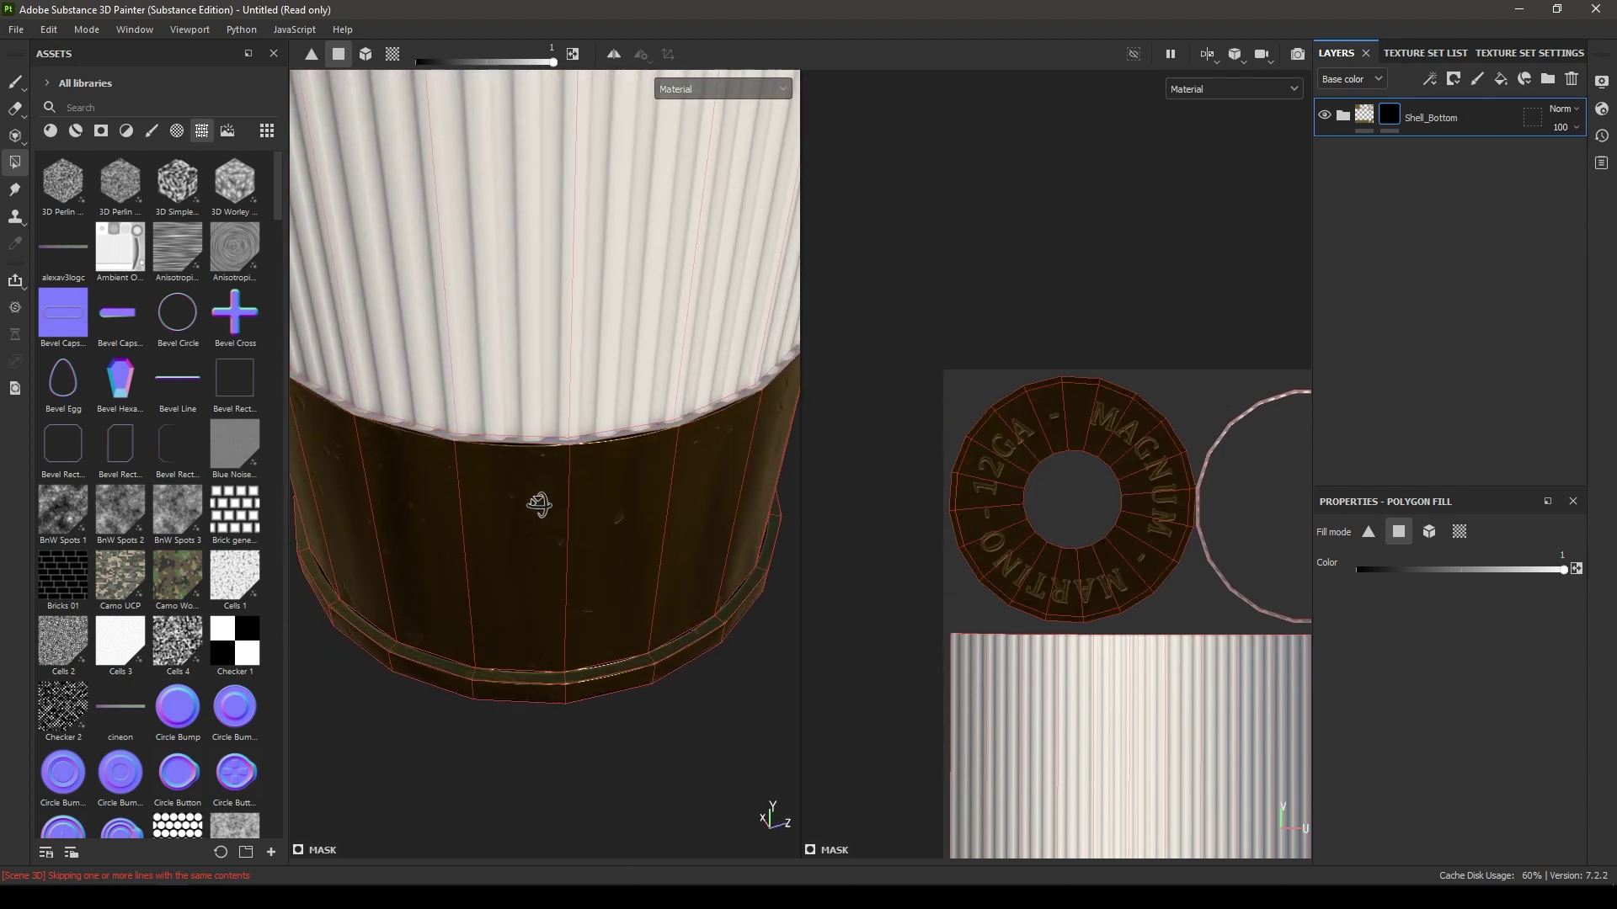
# - Set the polygon fill mode to UV chunk and add the thin ring at the base's upper edge to the mask
pyautogui.click(1459, 532)
pyautogui.scroll(2, 534, 570)
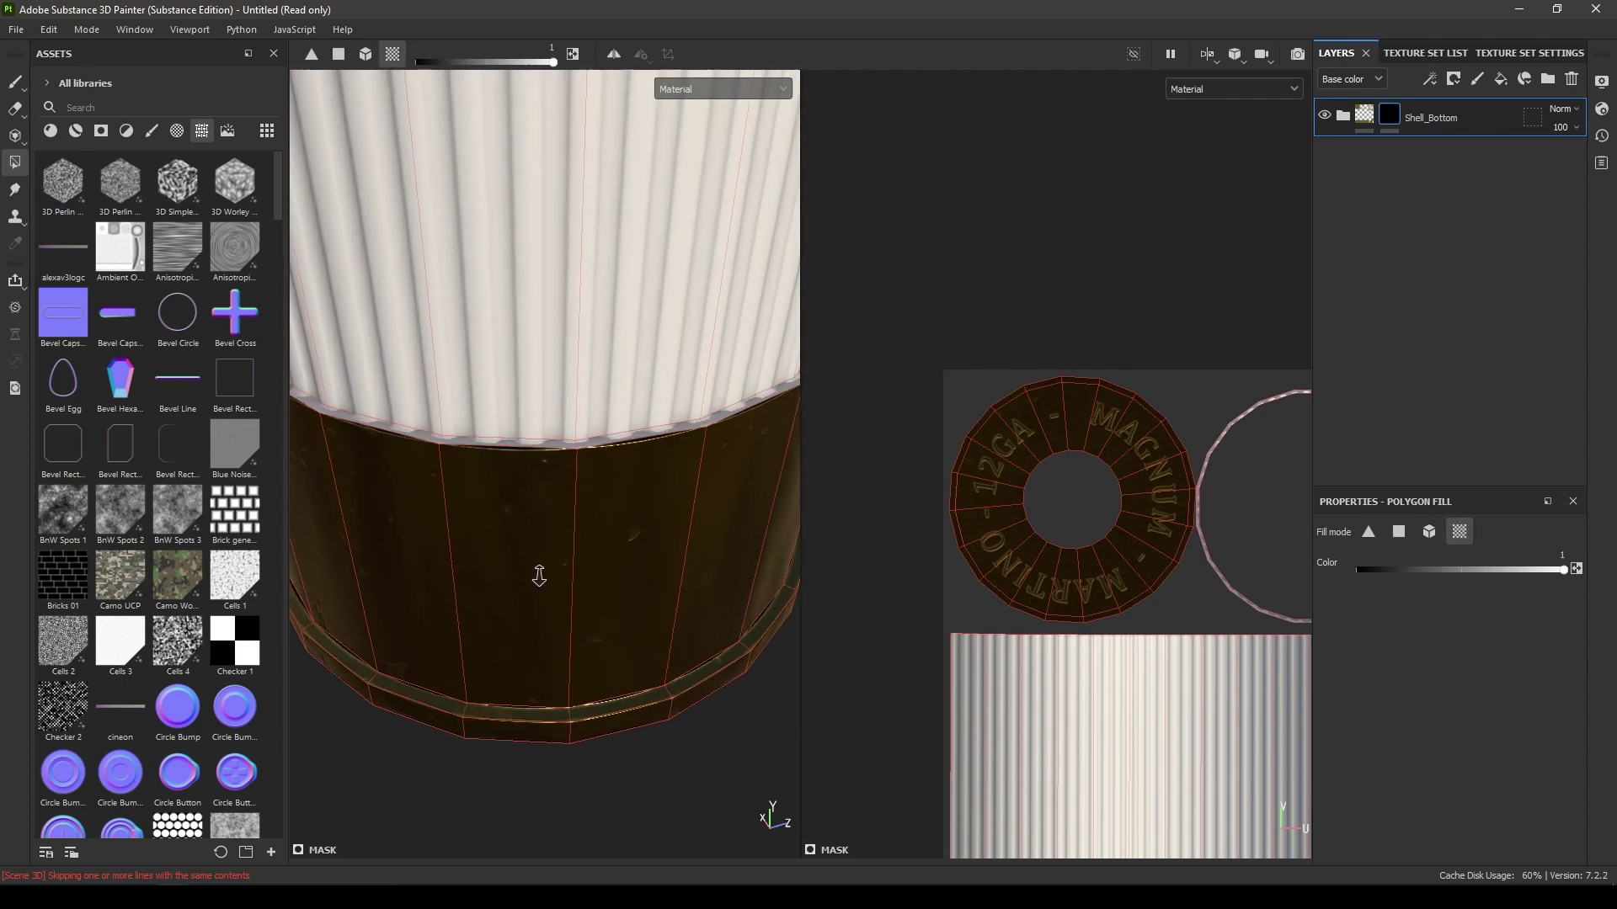
pyautogui.click(548, 443)
pyautogui.scroll(-3, 548, 443)
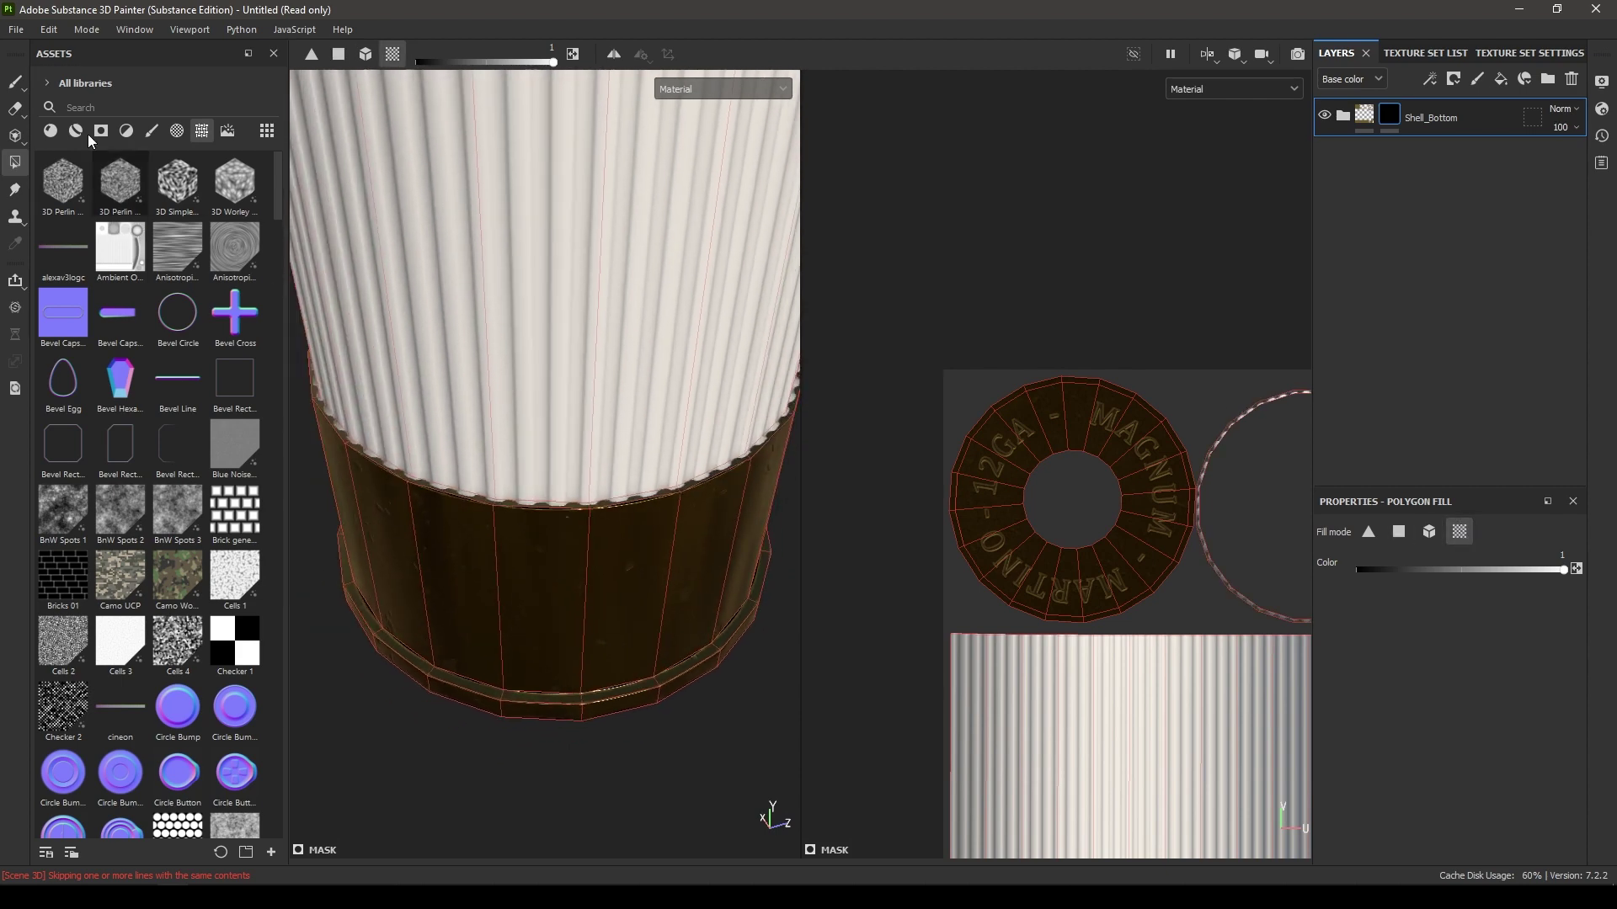
# - Return to the Paint tool and remove the Stencil_2 resource from the brush's stencil
pyautogui.click(14, 84)
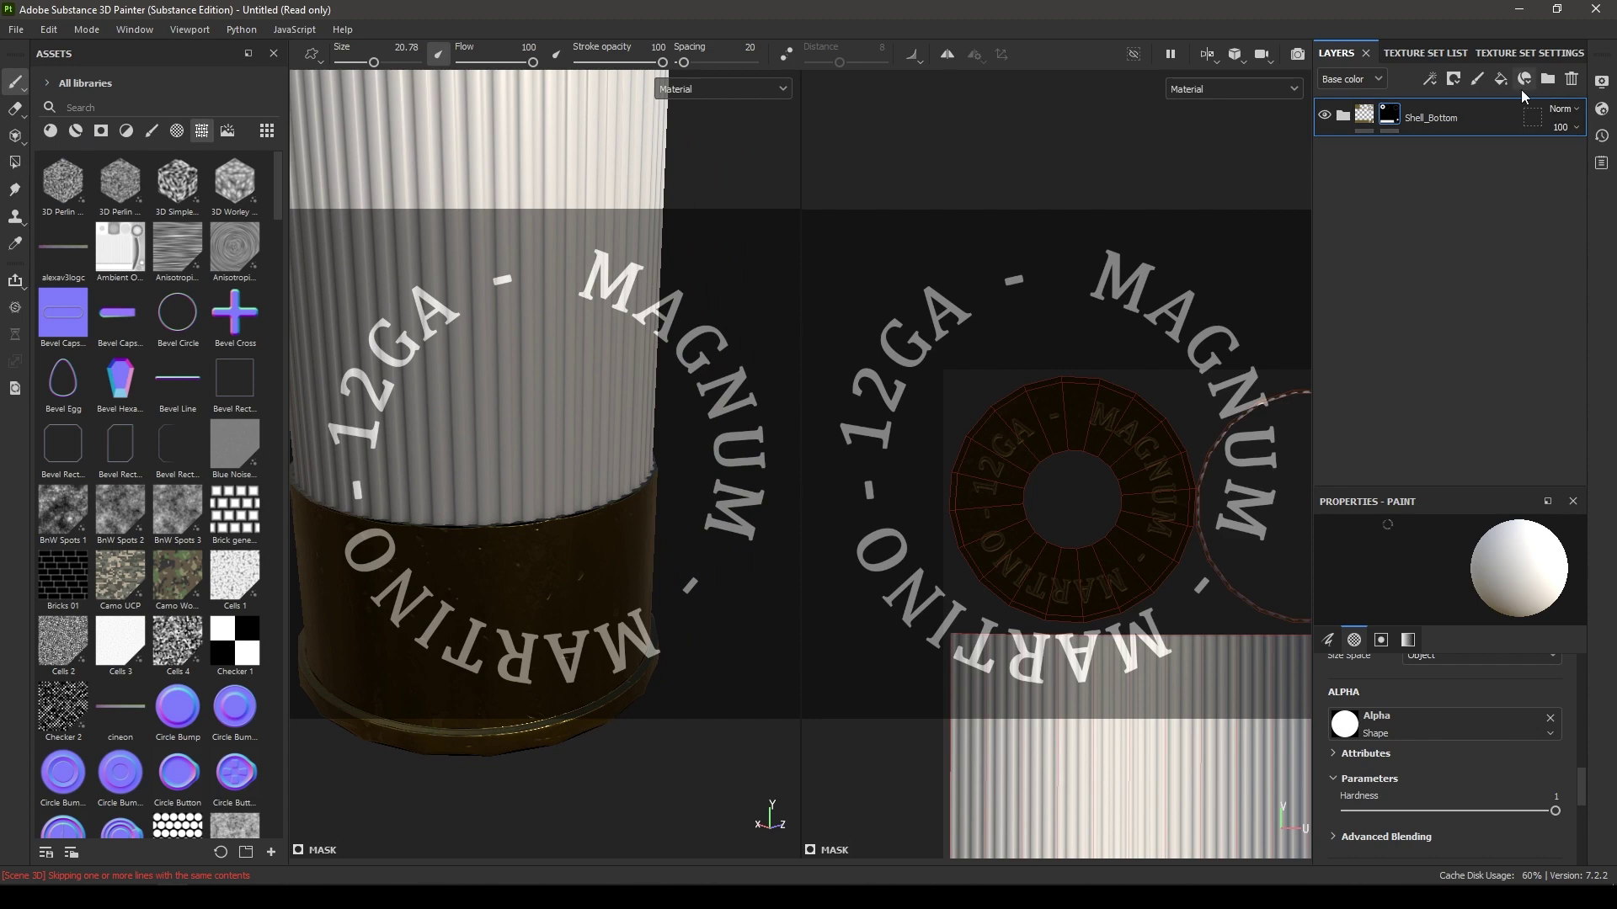
pyautogui.moveTo(631, 425)
pyautogui.keyDown('alt'); pyautogui.mouseDown()
pyautogui.moveTo(627, 455)
pyautogui.moveTo(610, 430)
pyautogui.mouseUp(); pyautogui.keyUp('alt')
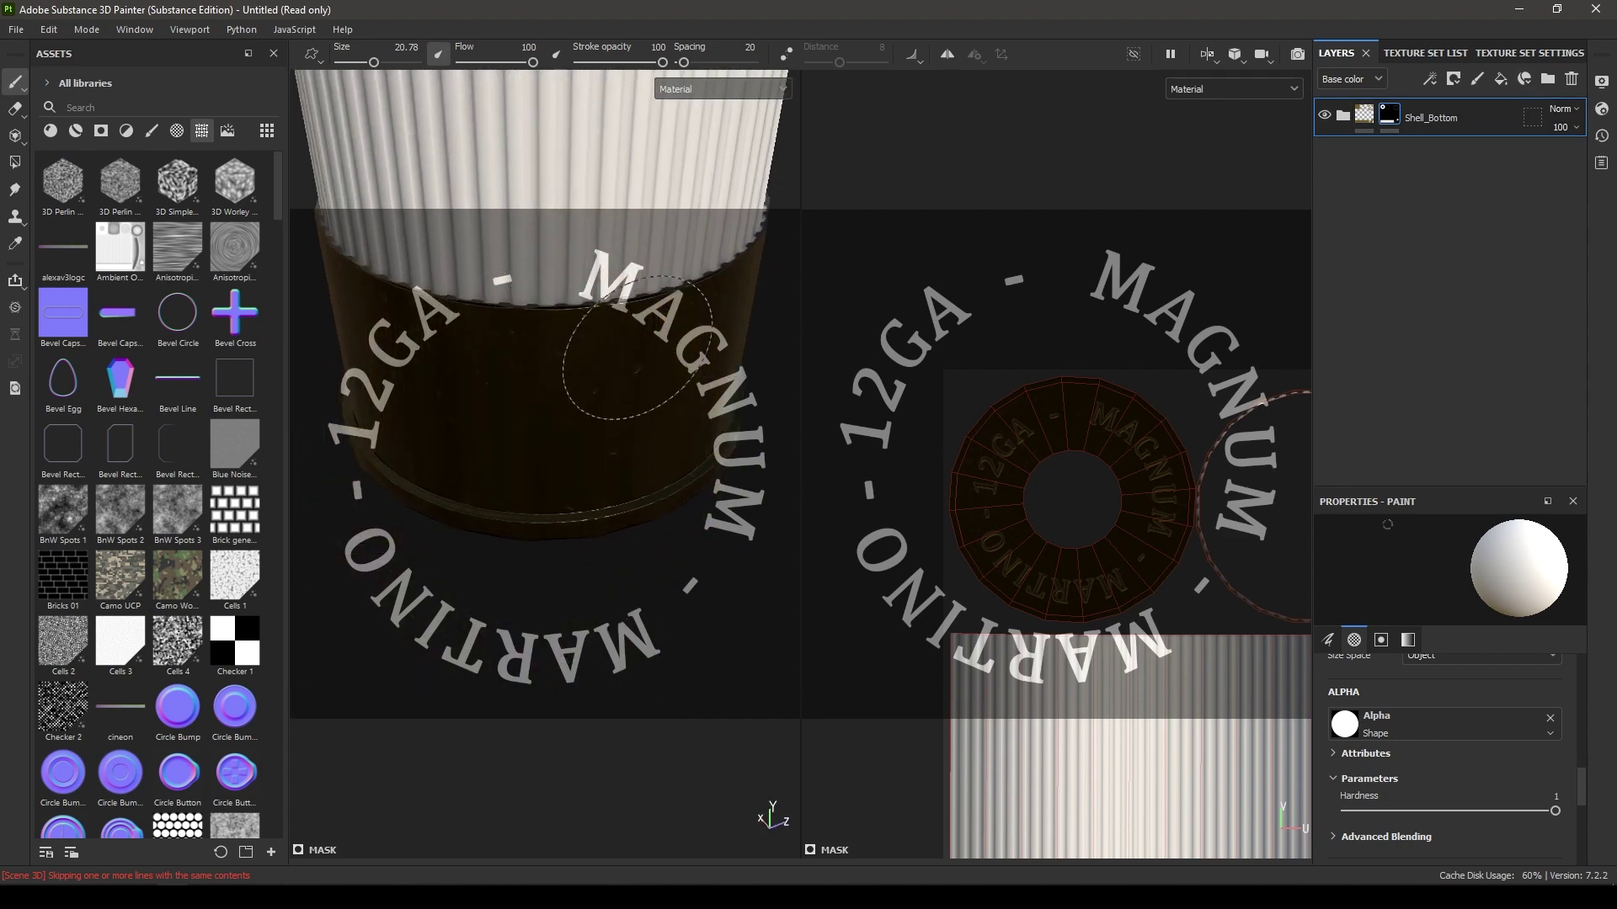
pyautogui.scroll(-3, 1552, 762)
pyautogui.scroll(2, 1546, 774)
pyautogui.scroll(-1, 1546, 775)
pyautogui.click(1550, 759)
pyautogui.keyDown('alt'); pyautogui.moveTo(542, 505); pyautogui.dragTo(539, 472); pyautogui.keyUp('alt')
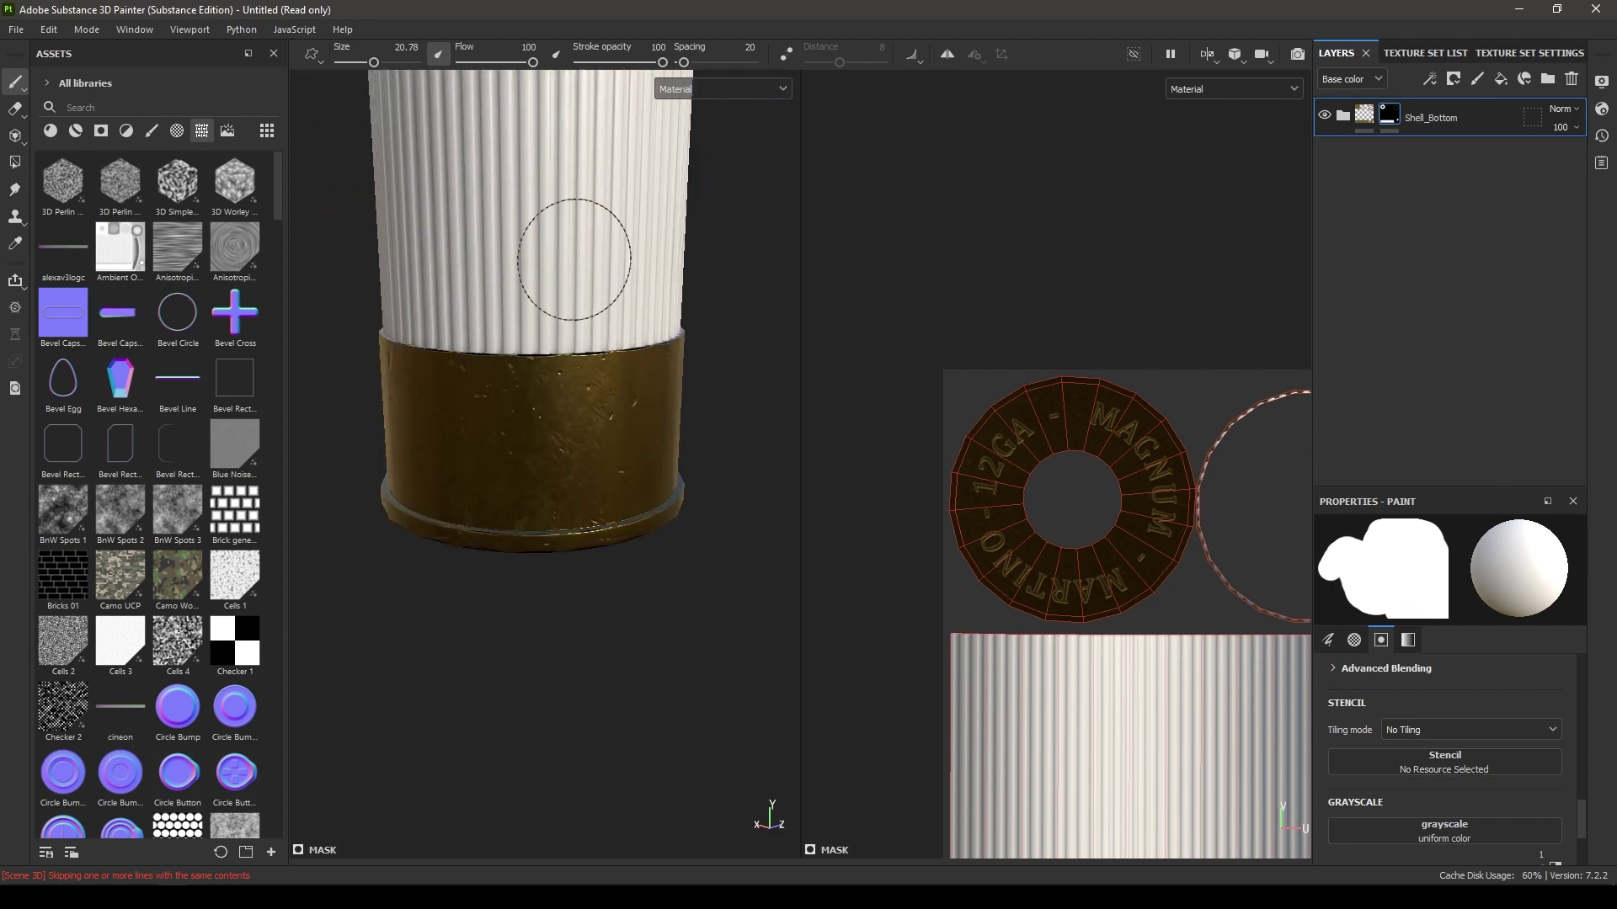
# - Add the Plastic Grid Small material as a new layer above the Shell_Bottom folder
pyautogui.keyDown('alt'); pyautogui.moveTo(1121, 387); pyautogui.dragTo(954, 59, button='middle'); pyautogui.keyUp('alt')
pyautogui.scroll(2, 954, 93)
pyautogui.scroll(1, 593, 446)
pyautogui.keyDown('alt'); pyautogui.moveTo(592, 459); pyautogui.dragTo(613, 515); pyautogui.keyUp('alt')
pyautogui.keyDown('alt'); pyautogui.moveTo(628, 396); pyautogui.dragTo(645, 599, button='middle'); pyautogui.keyUp('alt')
pyautogui.scroll(-2, 630, 337)
pyautogui.keyDown('alt'); pyautogui.moveTo(631, 314); pyautogui.dragTo(608, 406); pyautogui.keyUp('alt')
pyautogui.keyDown('alt'); pyautogui.moveTo(625, 233); pyautogui.dragTo(606, 261, button='middle'); pyautogui.keyUp('alt')
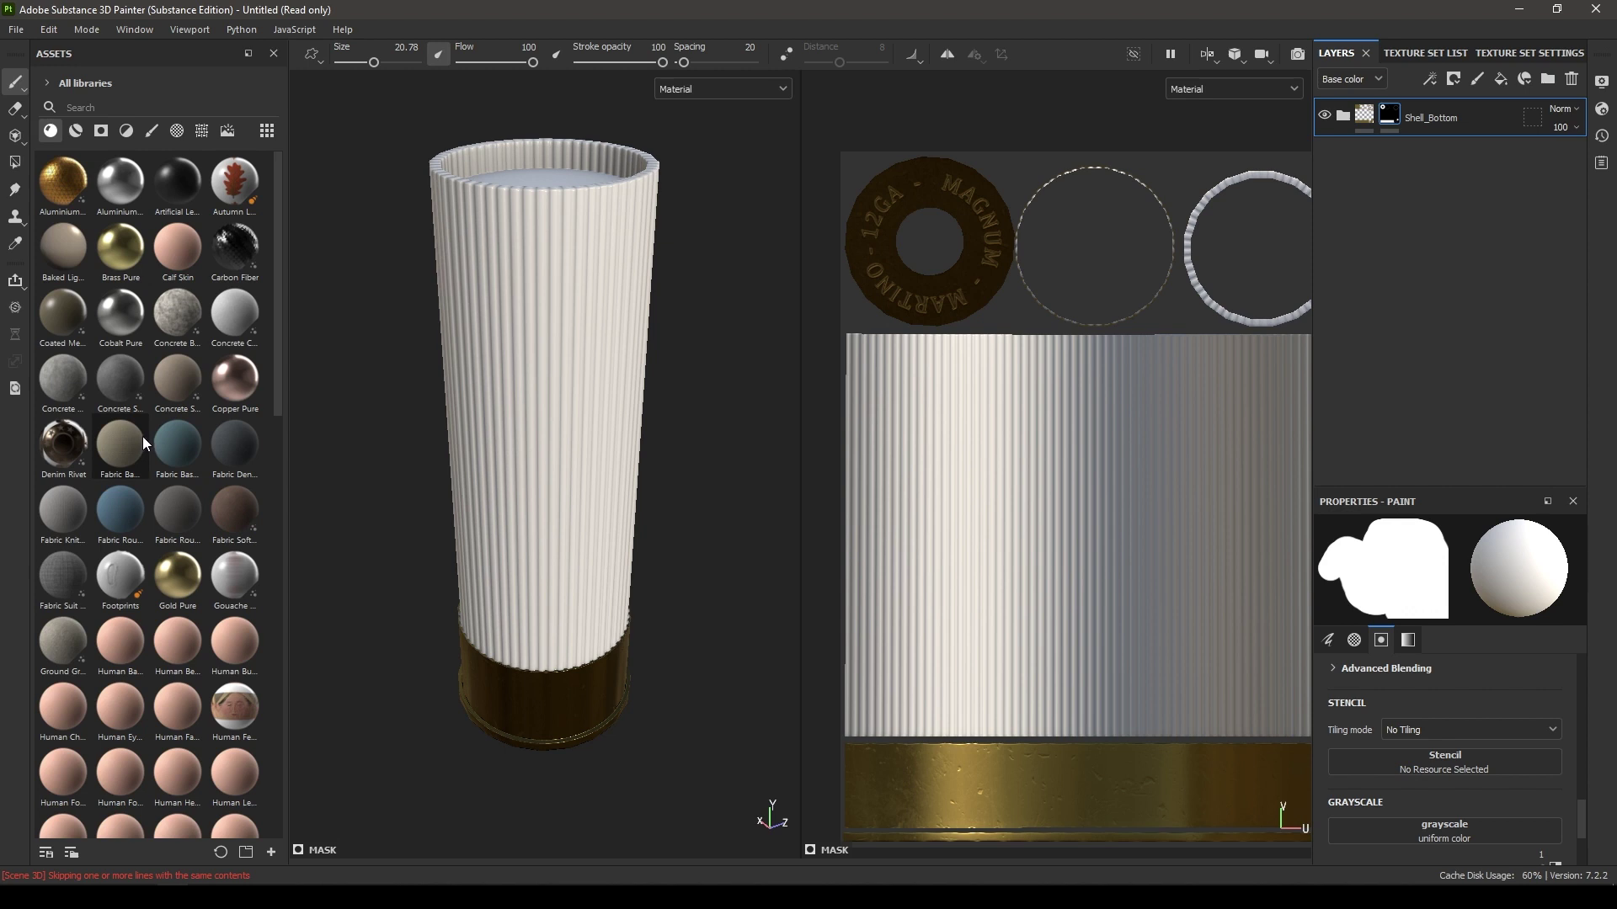
pyautogui.scroll(-10, 143, 437)
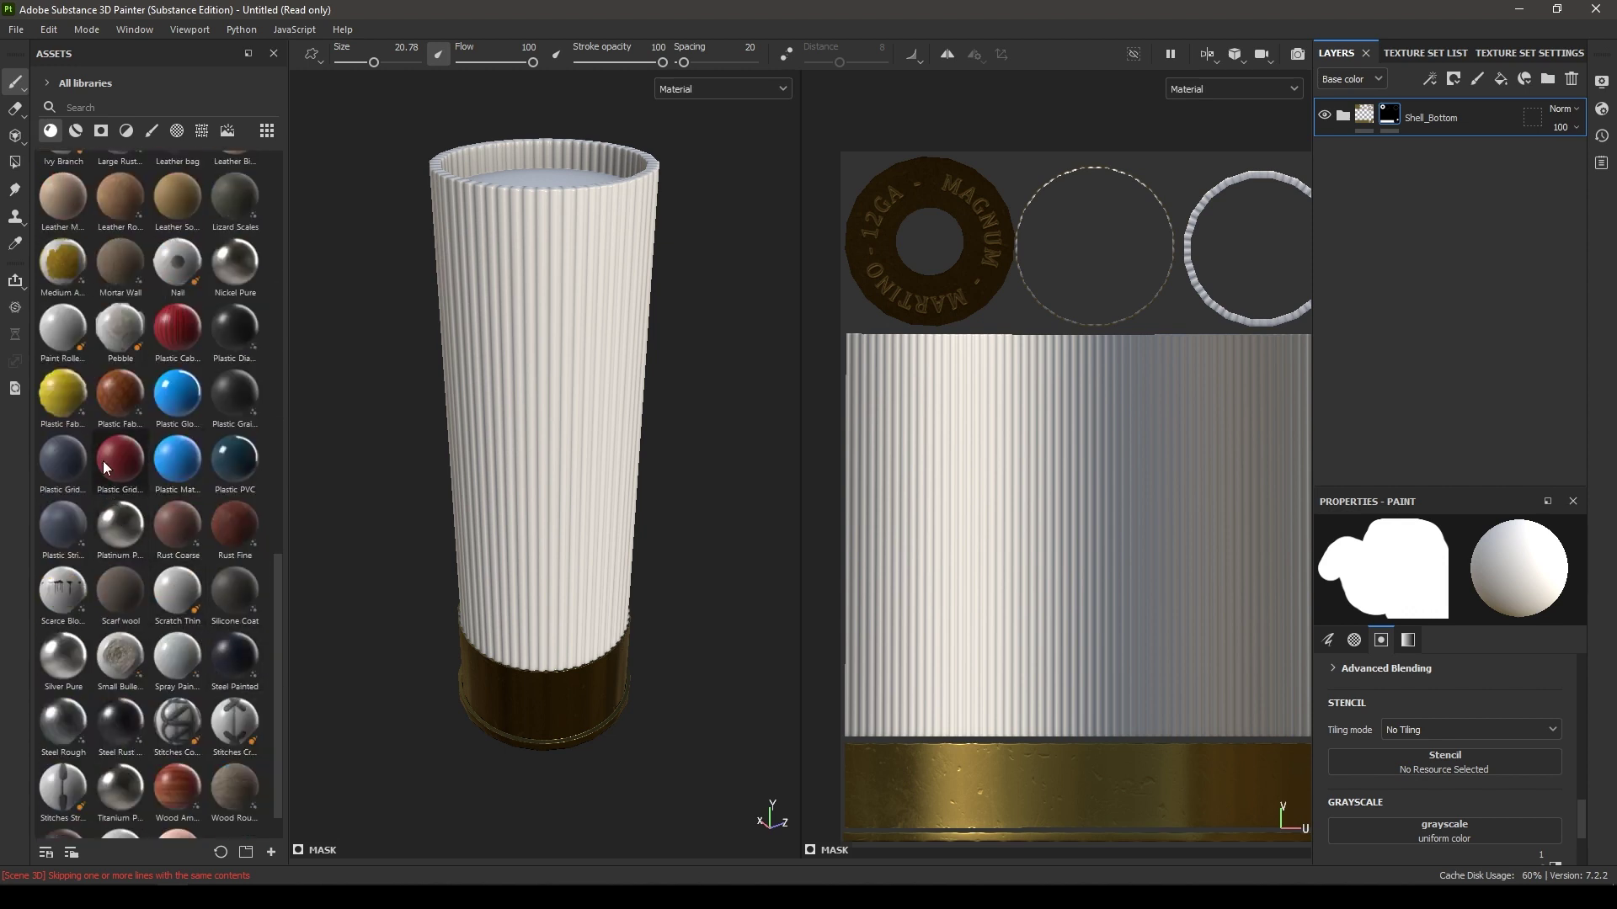
pyautogui.moveTo(117, 463); pyautogui.dragTo(1455, 98)
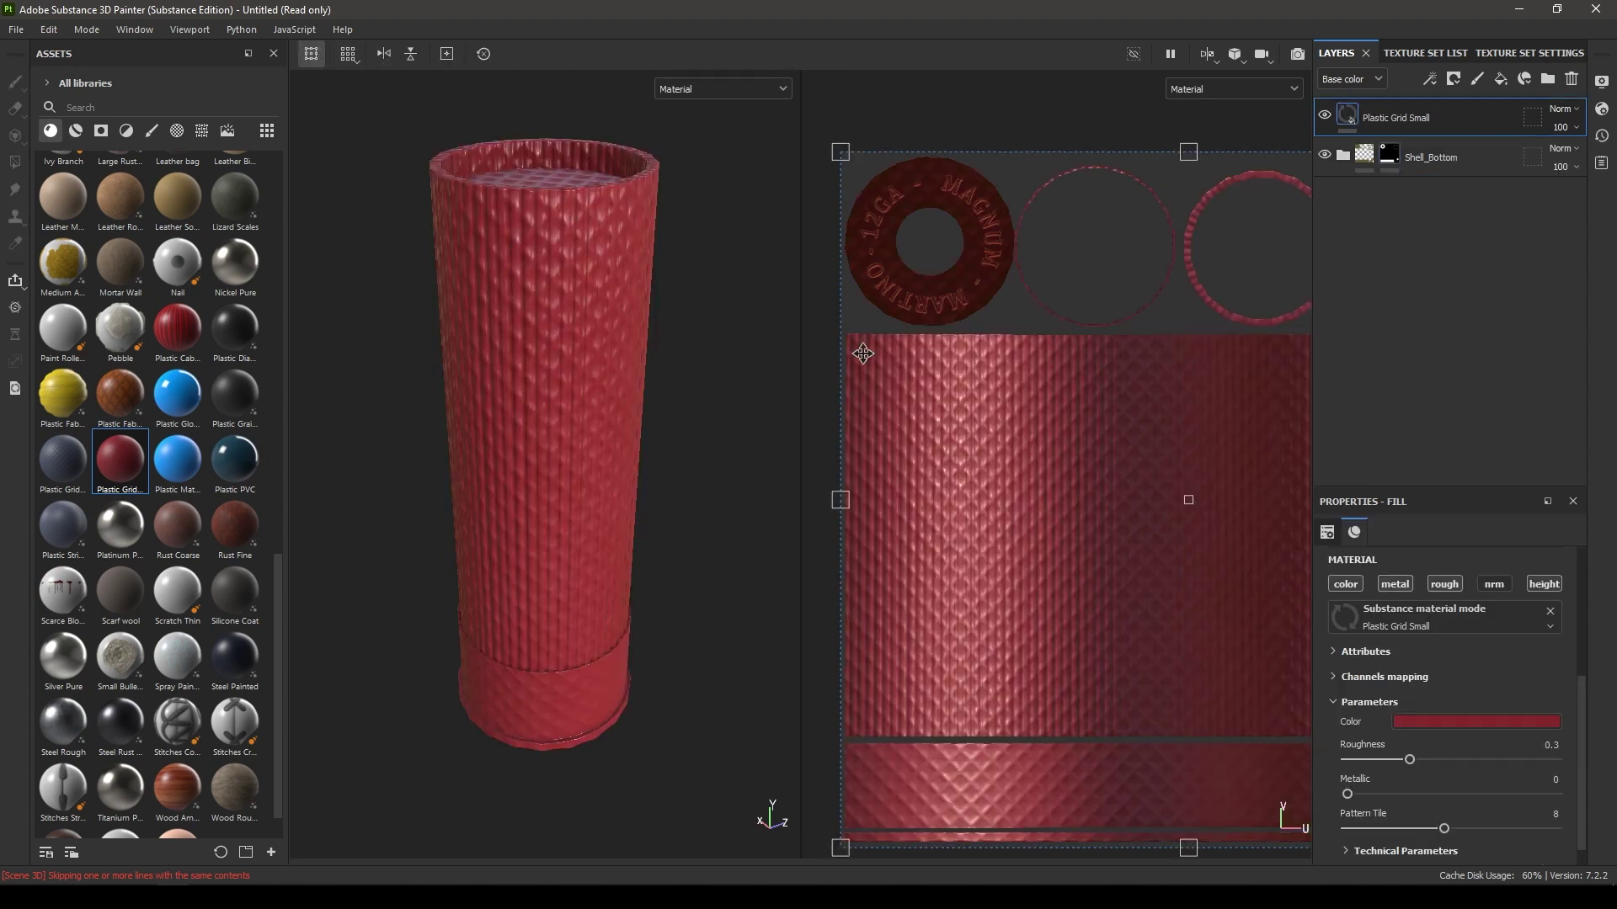
# - Set the Pattern Tile of the Plastic Grid Small layer to 1
pyautogui.scroll(4, 652, 421)
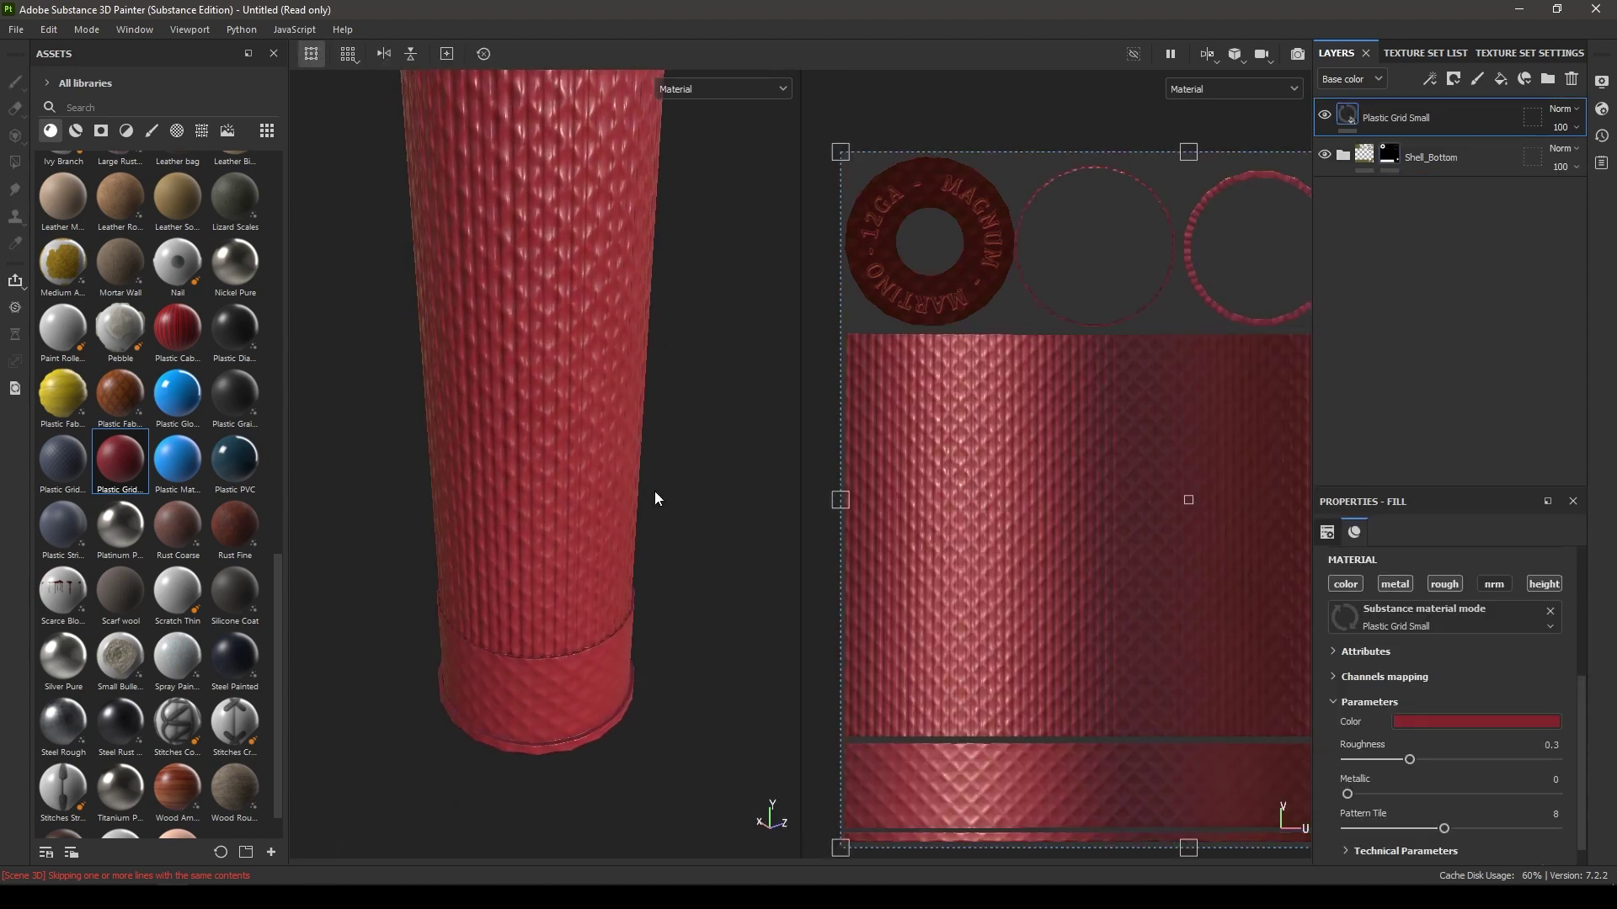
pyautogui.scroll(-1, 1525, 752)
pyautogui.moveTo(1380, 827); pyautogui.dragTo(1215, 826)
pyautogui.keyDown('alt'); pyautogui.moveTo(581, 517); pyautogui.dragTo(637, 491); pyautogui.keyUp('alt')
pyautogui.keyDown('alt'); pyautogui.moveTo(563, 362); pyautogui.dragTo(633, 506); pyautogui.keyUp('alt')
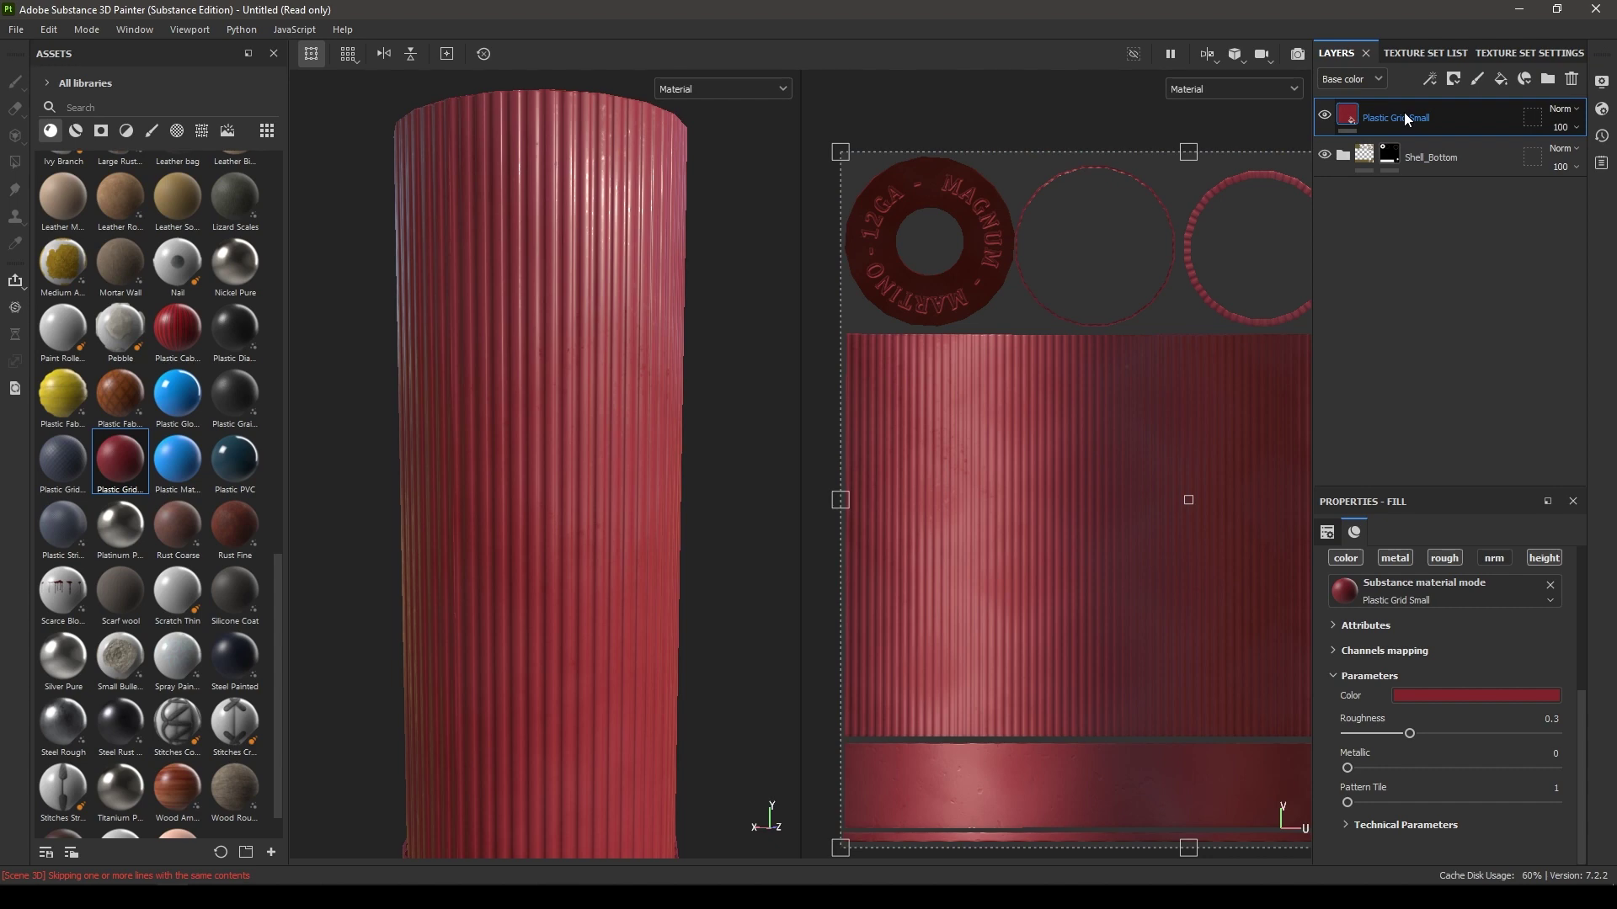
# - Add a color selection mask to the Plastic Grid Small layer and pick the tube's red ID color
pyautogui.rightClick(1403, 113)
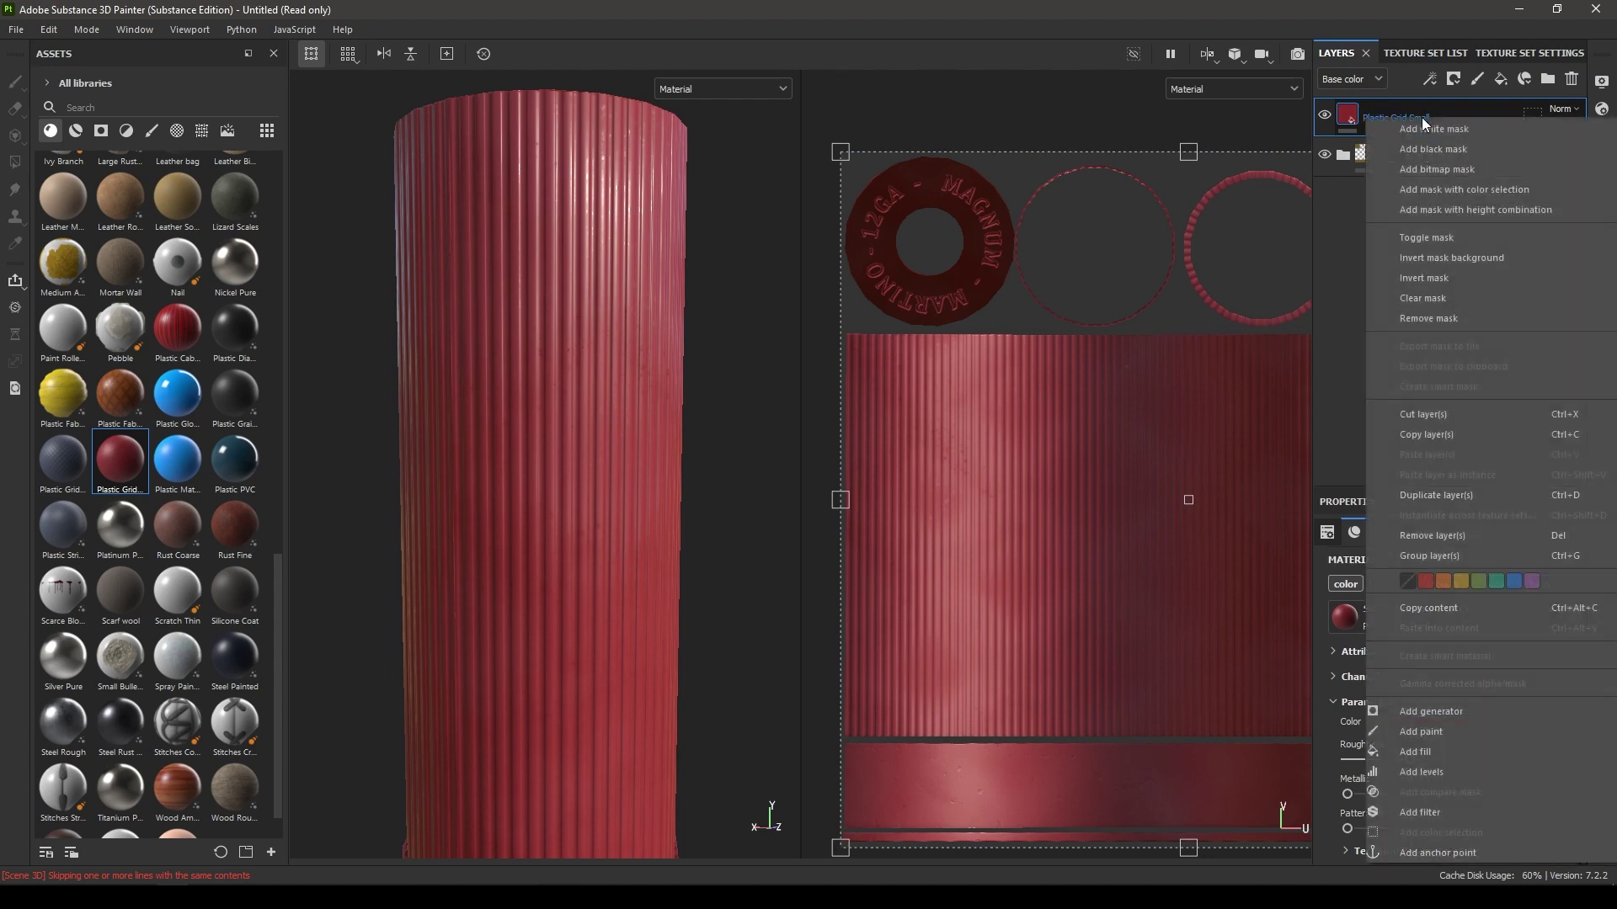
pyautogui.click(1472, 189)
pyautogui.click(1527, 700)
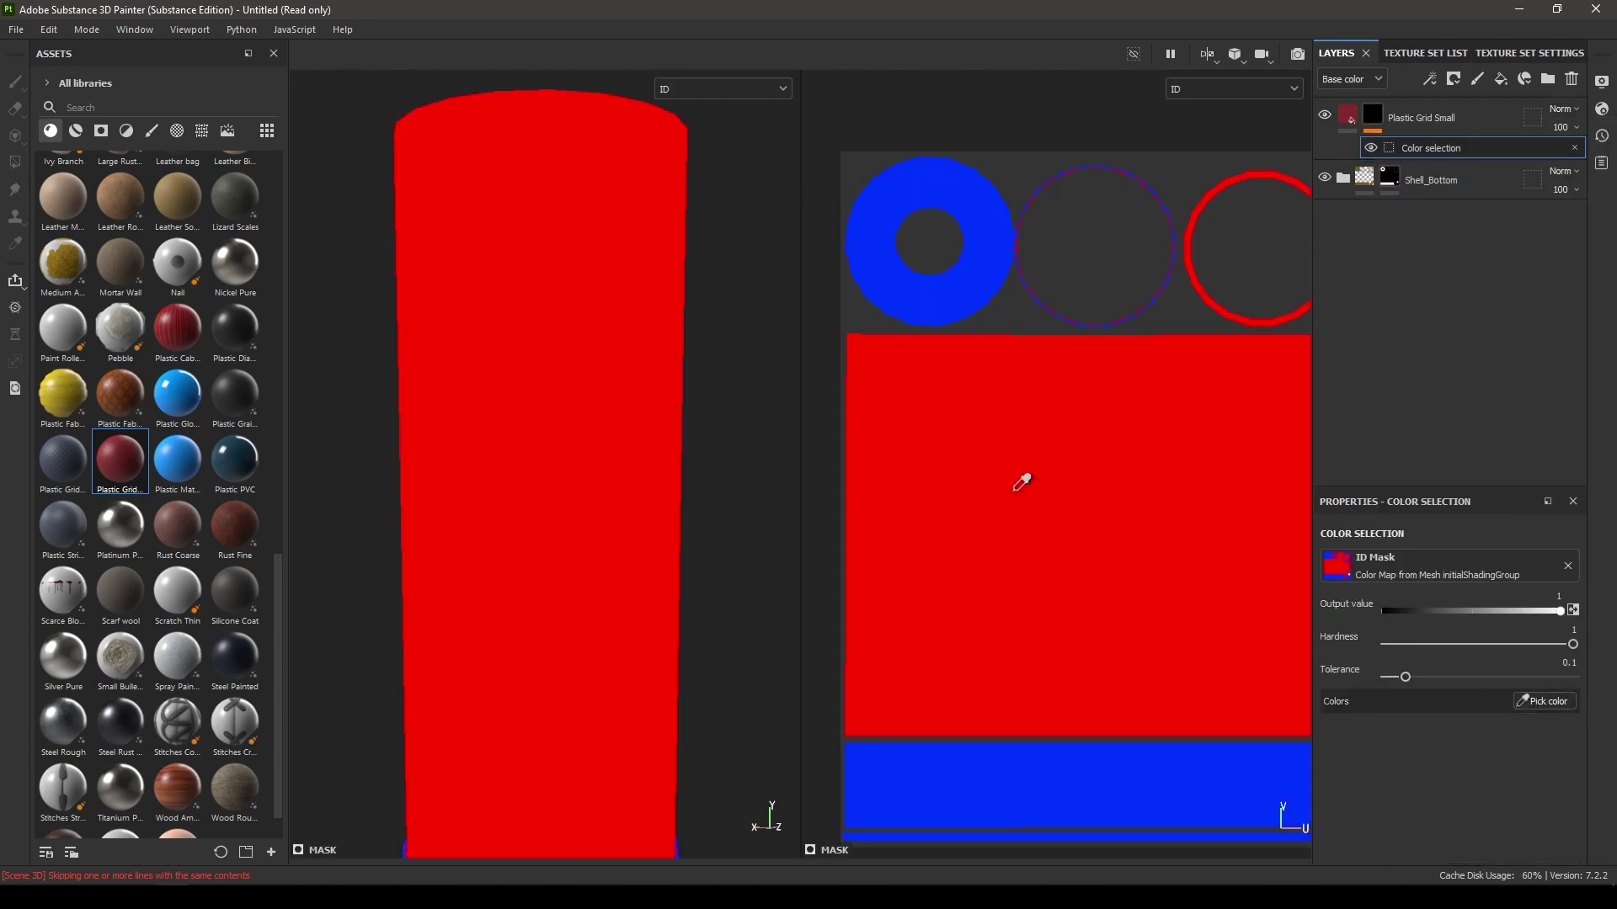
pyautogui.click(569, 243)
pyautogui.keyDown('alt'); pyautogui.moveTo(627, 137); pyautogui.dragTo(672, 403); pyautogui.keyUp('alt')
# - Change the Plastic Grid Small material's color to a brighter, more saturated red
pyautogui.click(1347, 115)
pyautogui.click(1432, 725)
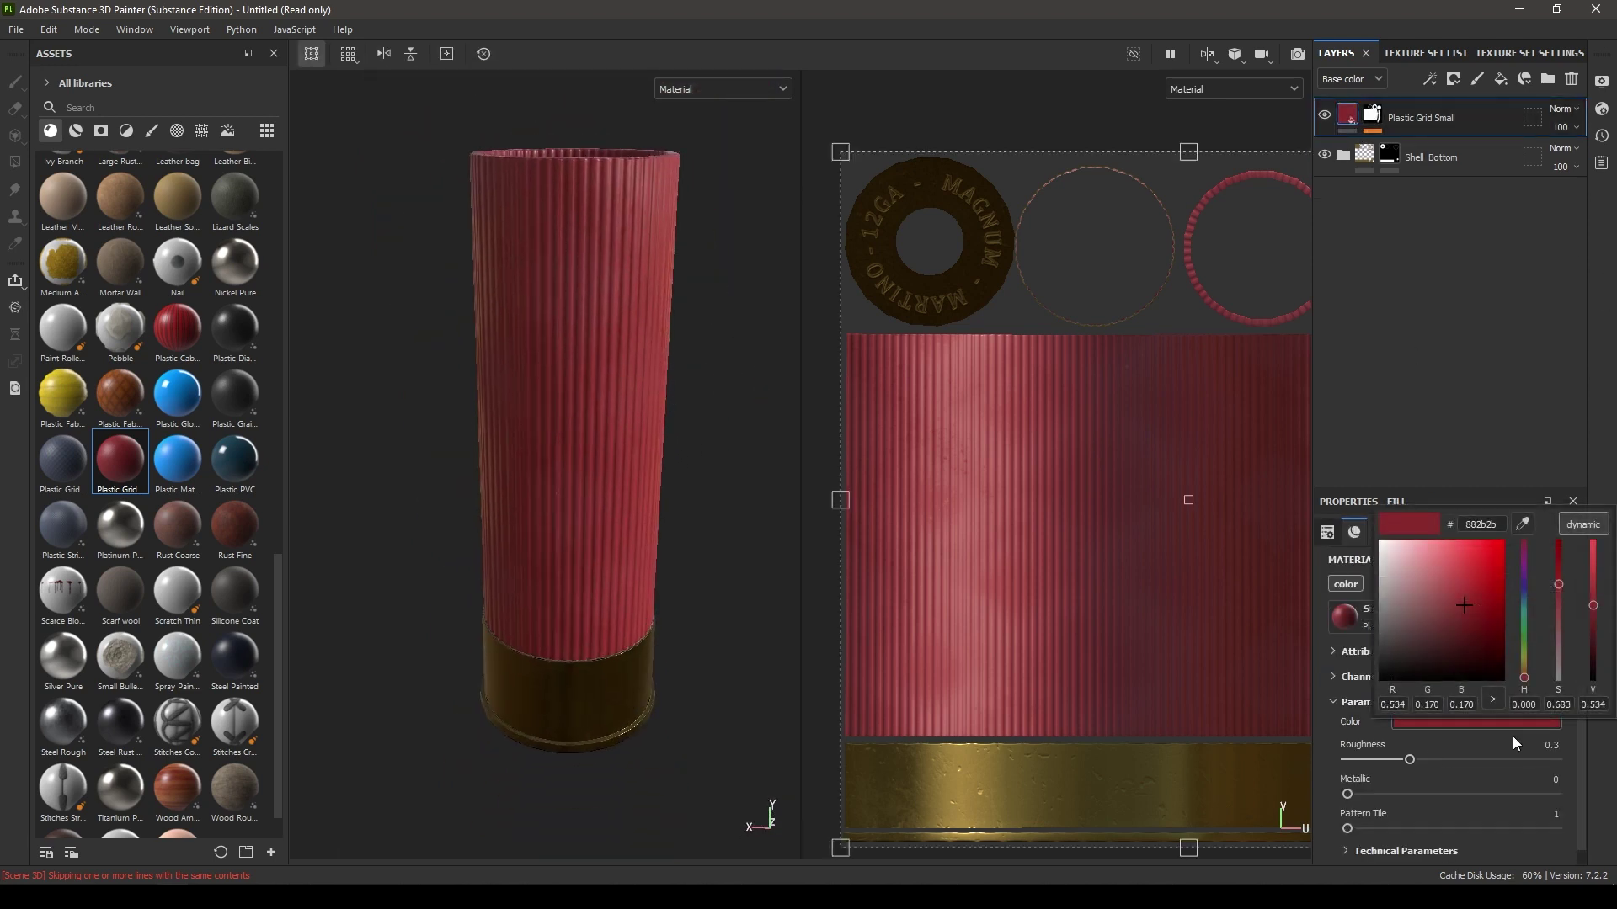
pyautogui.moveTo(1456, 590)
pyautogui.mouseDown()
pyautogui.moveTo(1459, 573)
pyautogui.moveTo(1483, 578)
pyautogui.mouseUp()
pyautogui.keyDown('alt'); pyautogui.moveTo(539, 471); pyautogui.dragTo(608, 412); pyautogui.keyUp('alt')
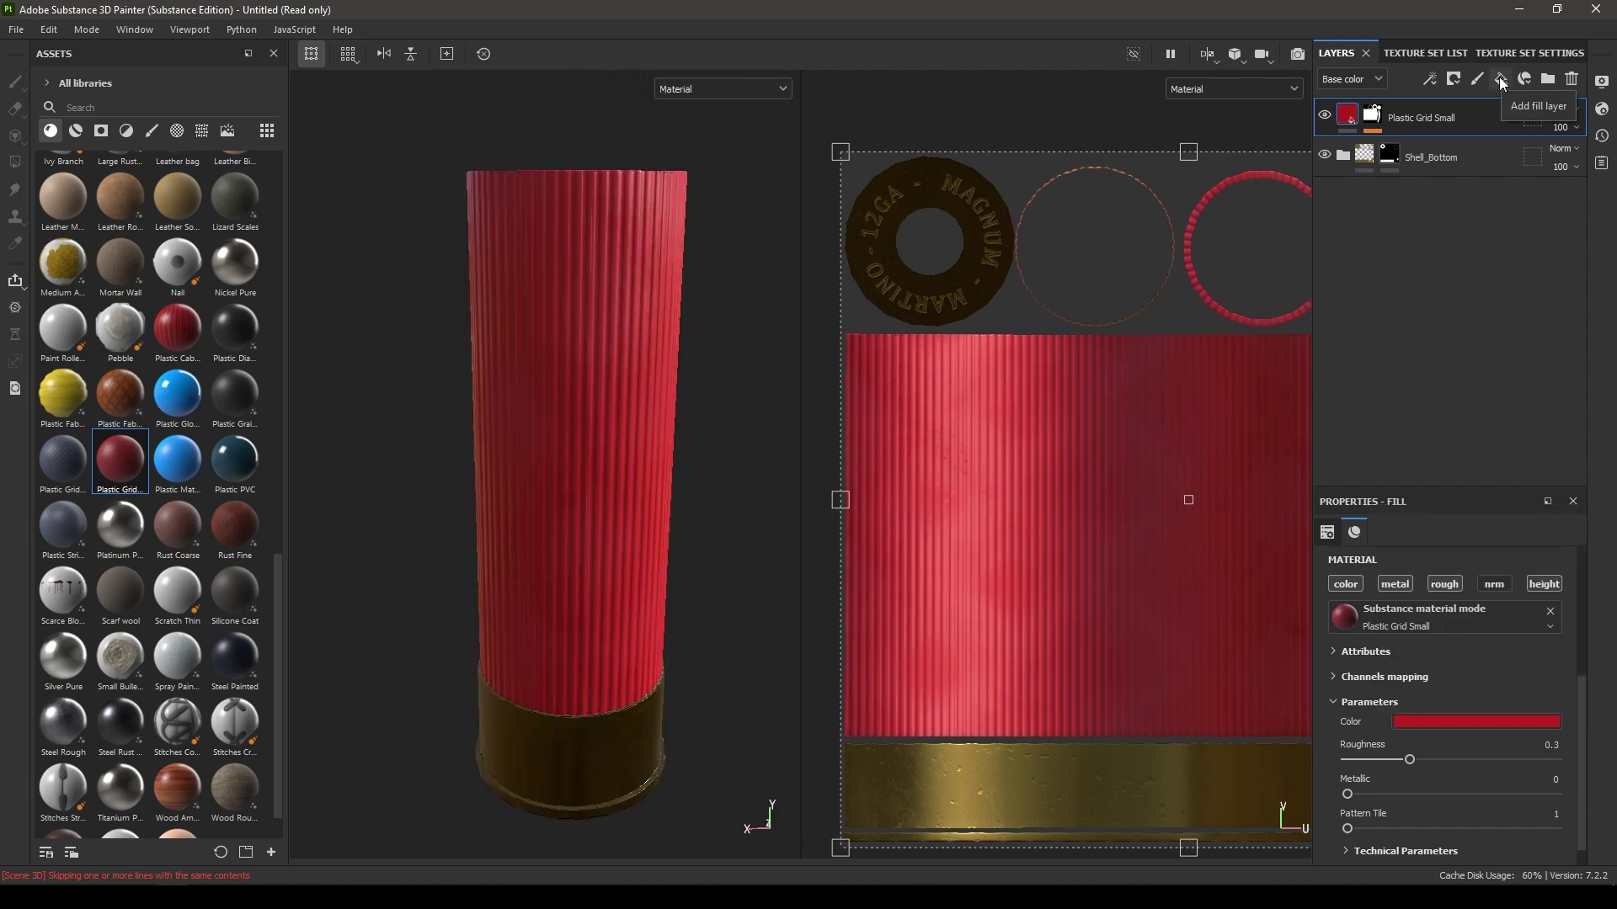
# - Add a new fill layer on top with a black mask and put a fill effect in that mask
pyautogui.click(1502, 81)
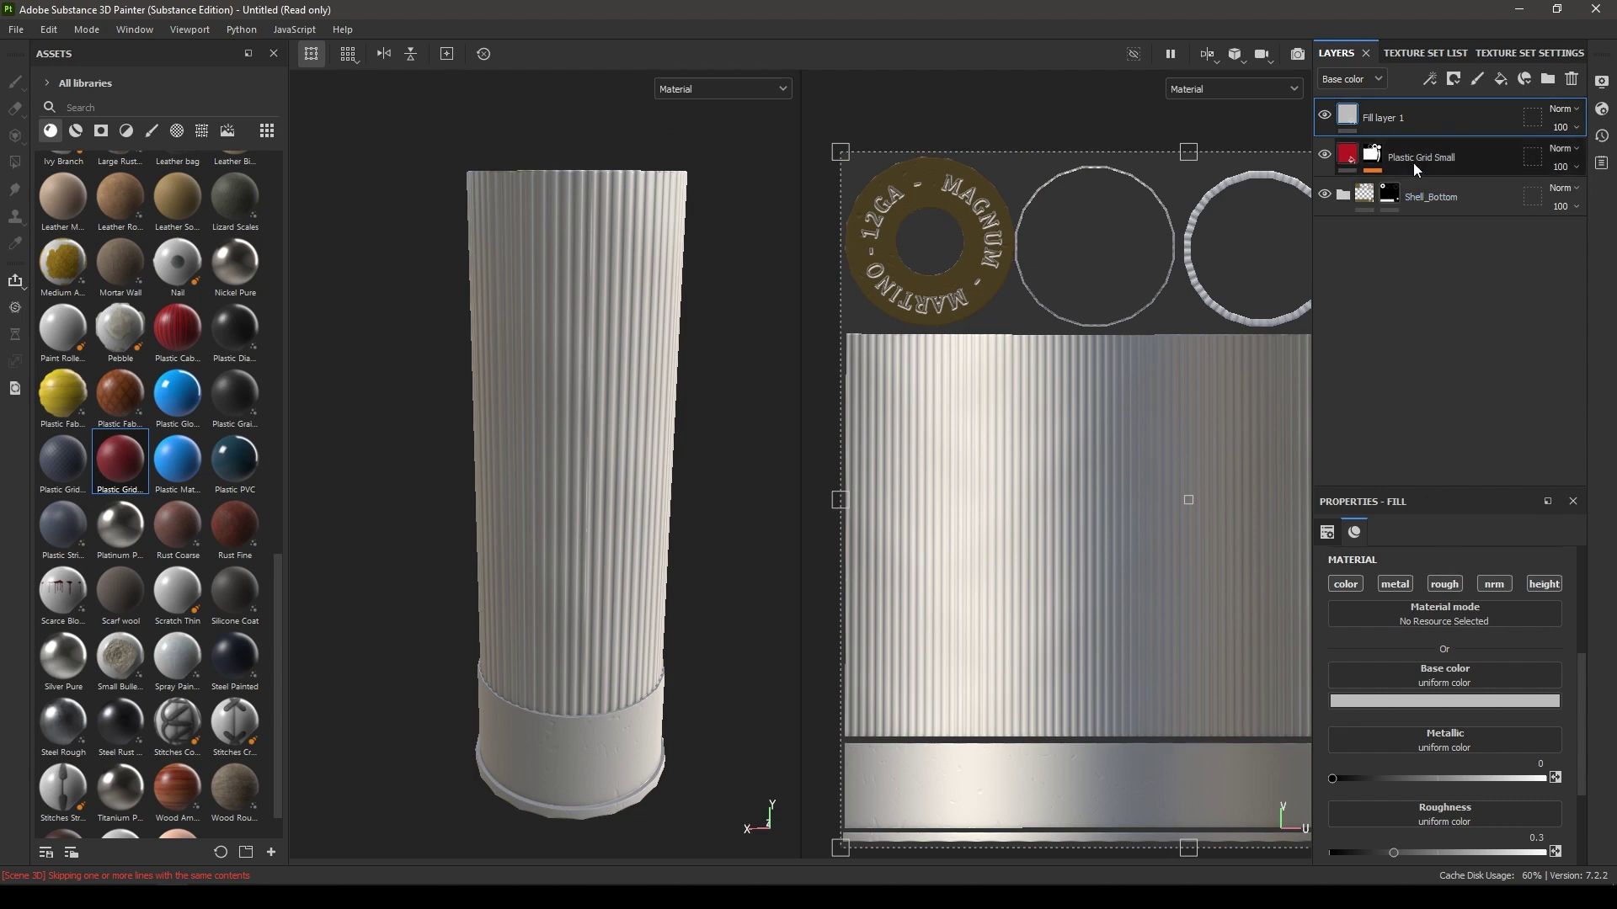
pyautogui.rightClick(1432, 118)
pyautogui.click(1442, 140)
pyautogui.rightClick(1435, 118)
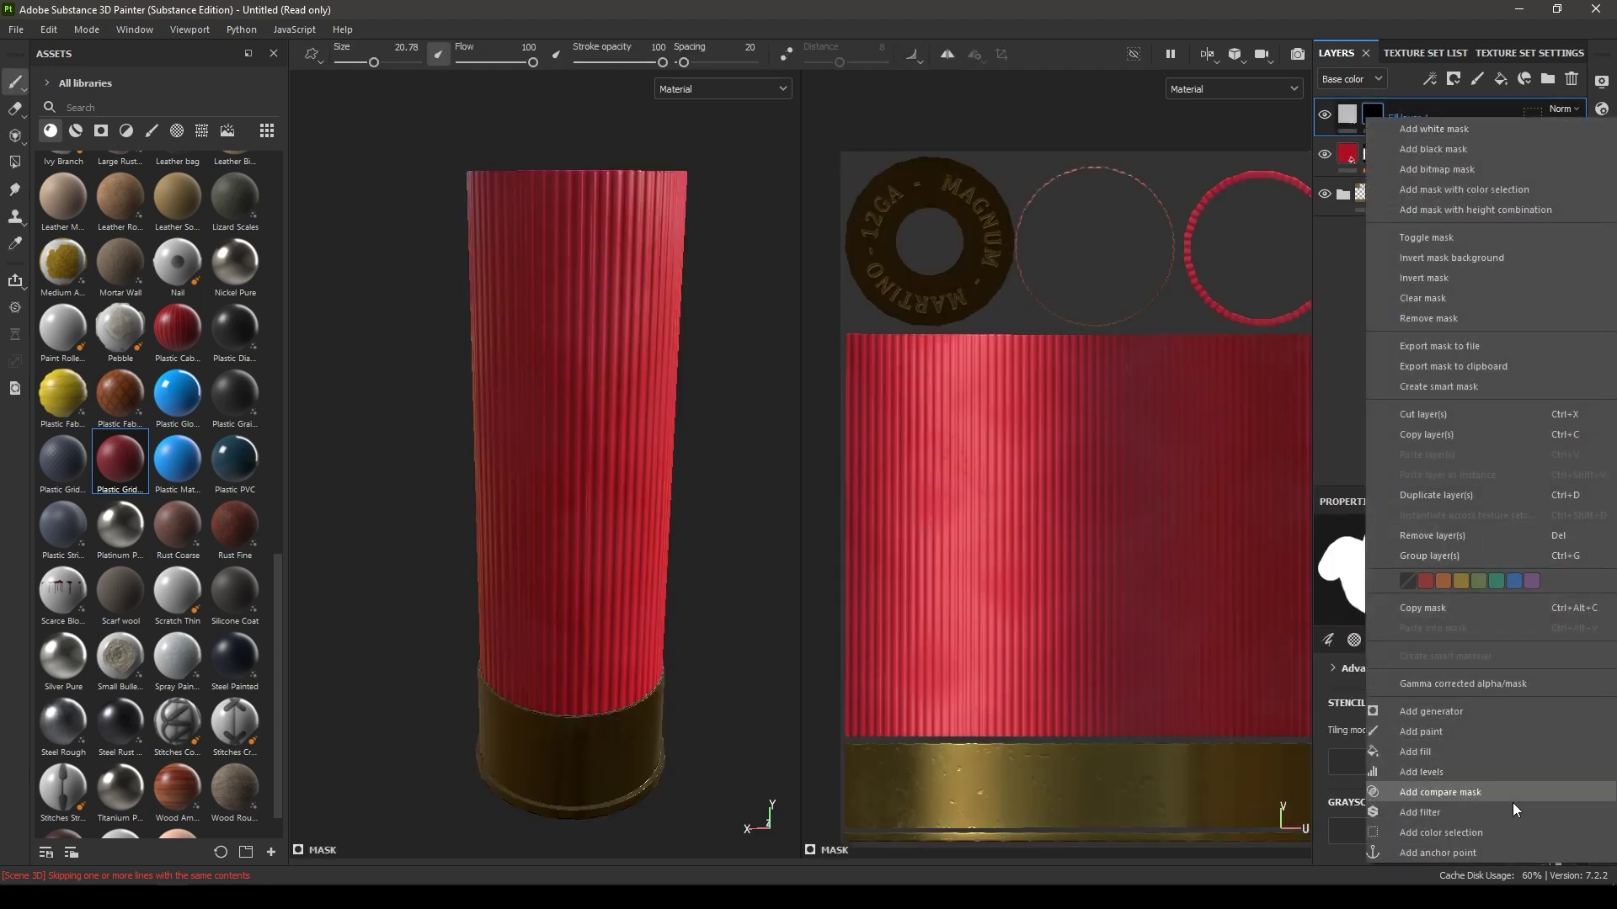
pyautogui.click(1476, 758)
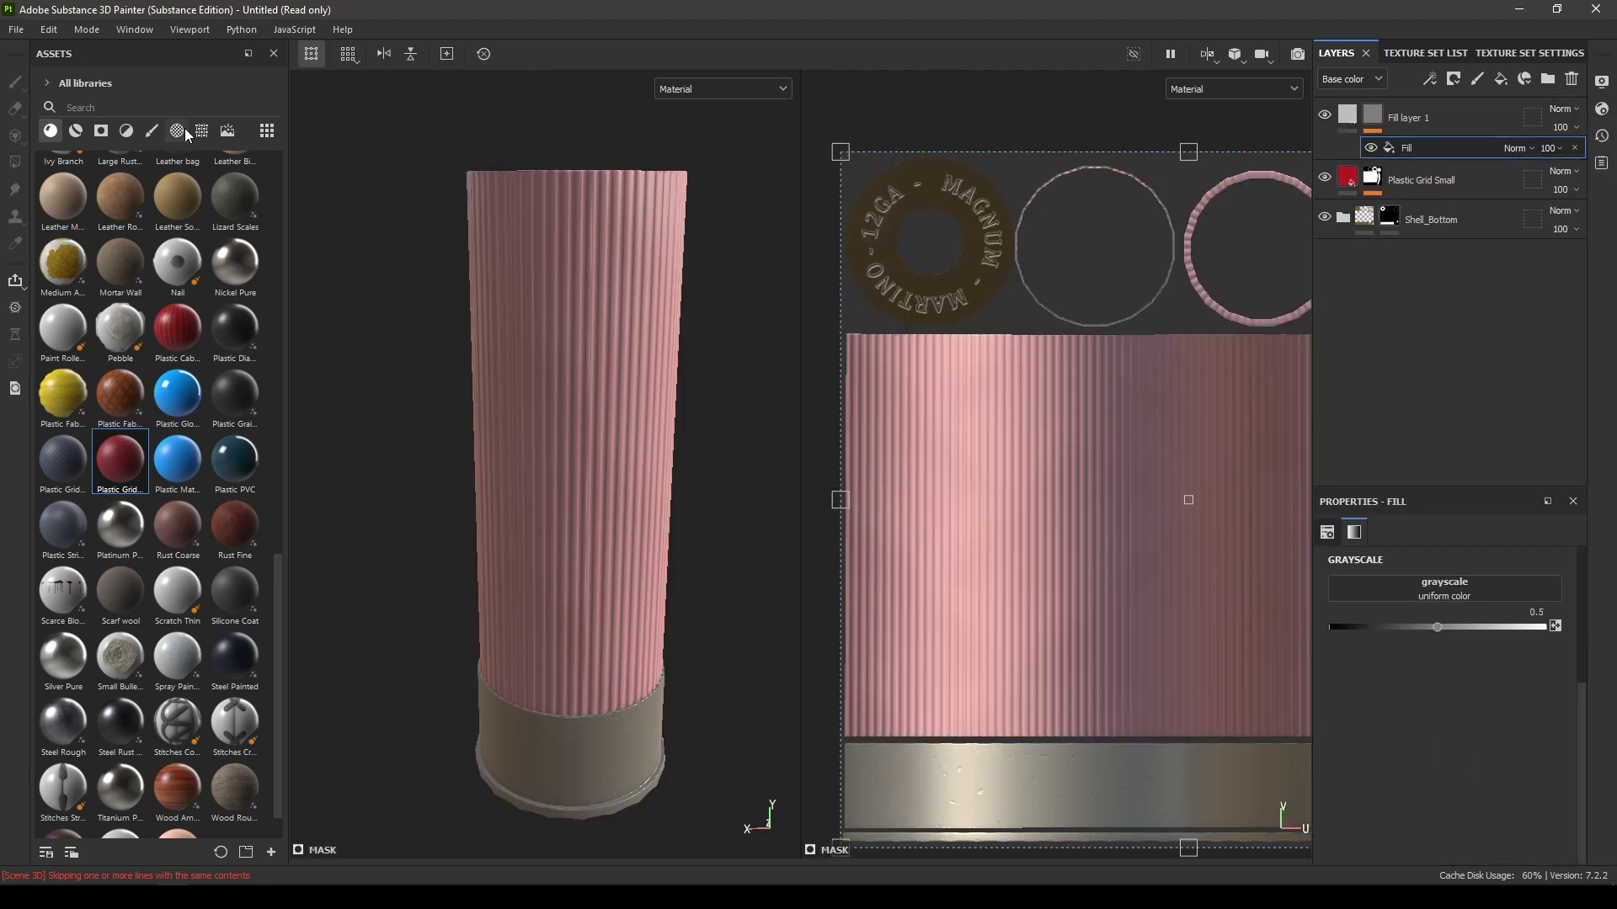
# - Search the textures for scratches and assign Grunge Paint Scratched to the grayscale of the mask's fill
pyautogui.click(201, 130)
pyautogui.click(134, 106)
pyautogui.write('scal')
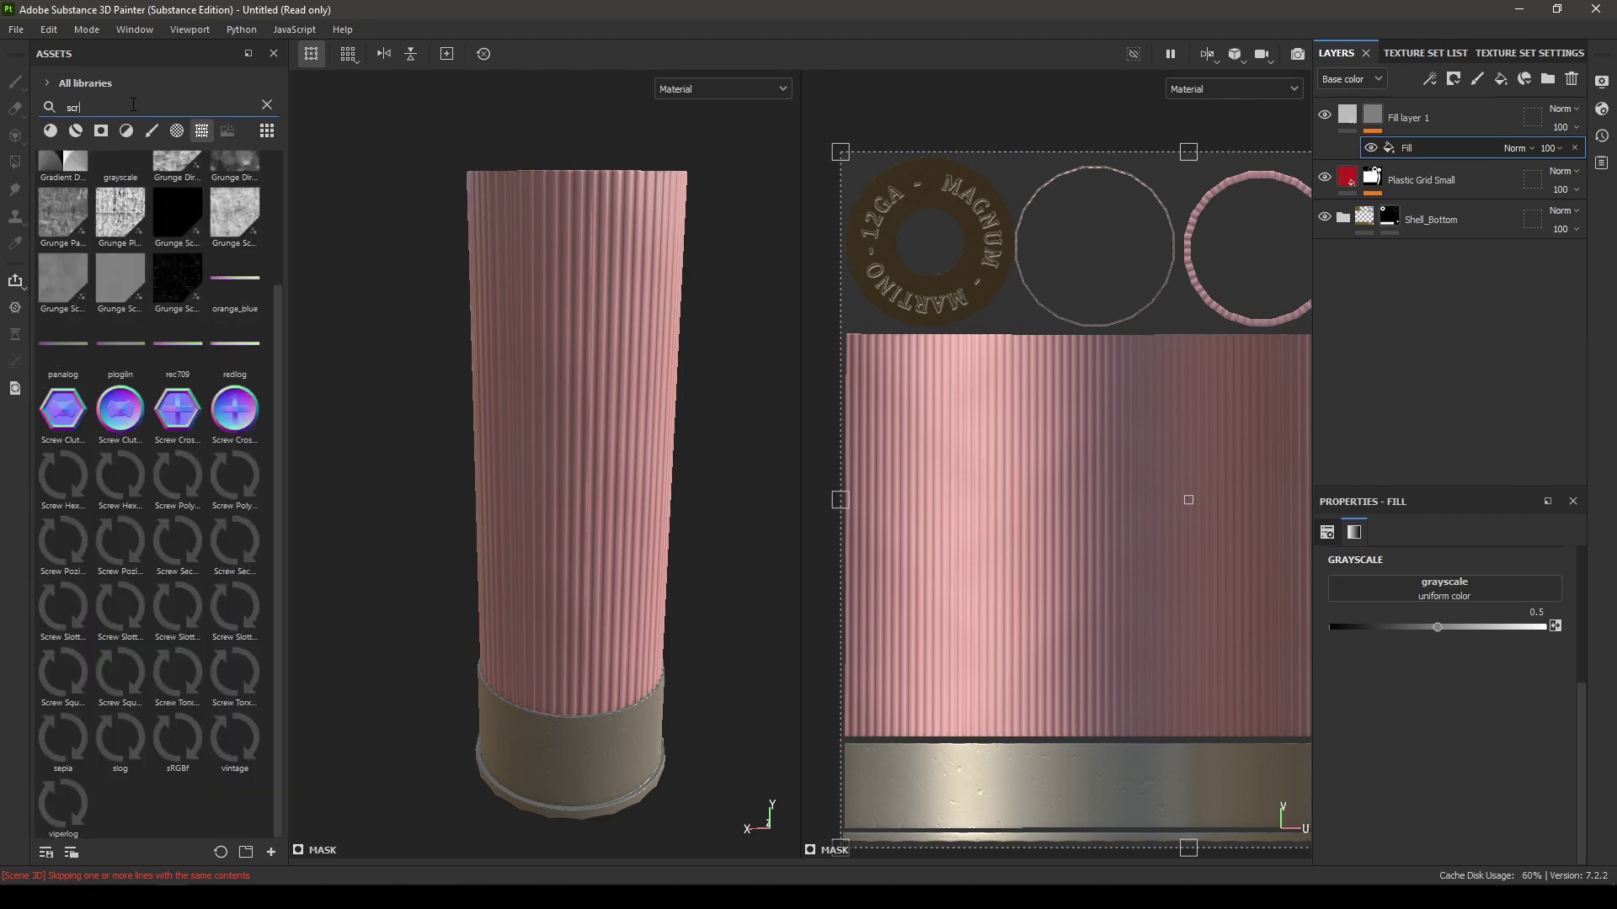
pyautogui.write('tc')
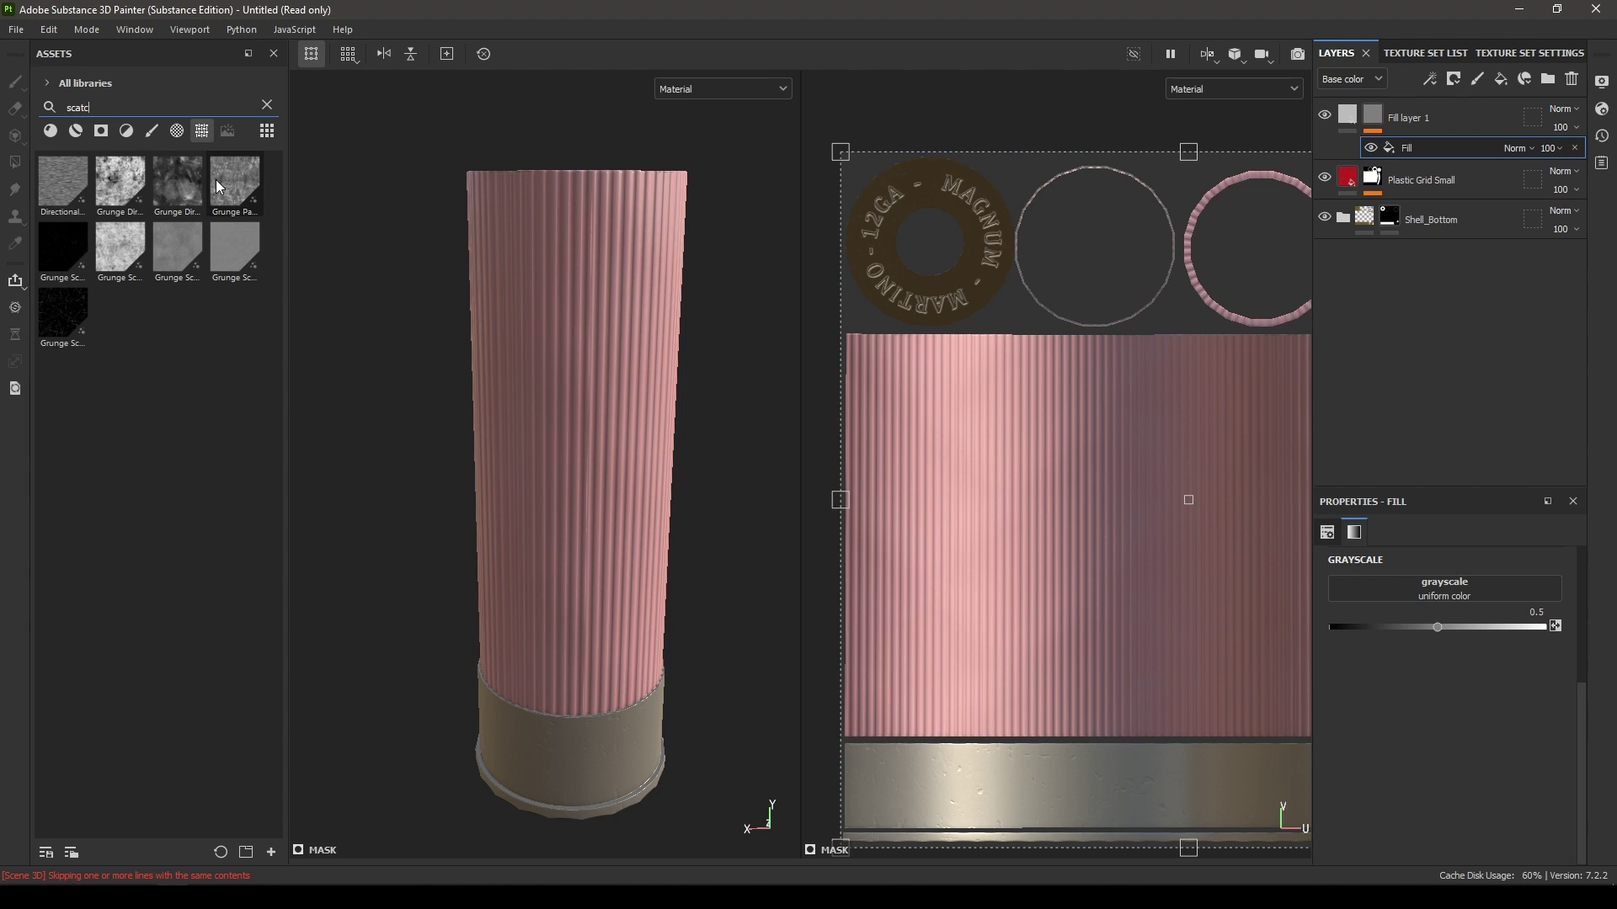
pyautogui.moveTo(216, 179)
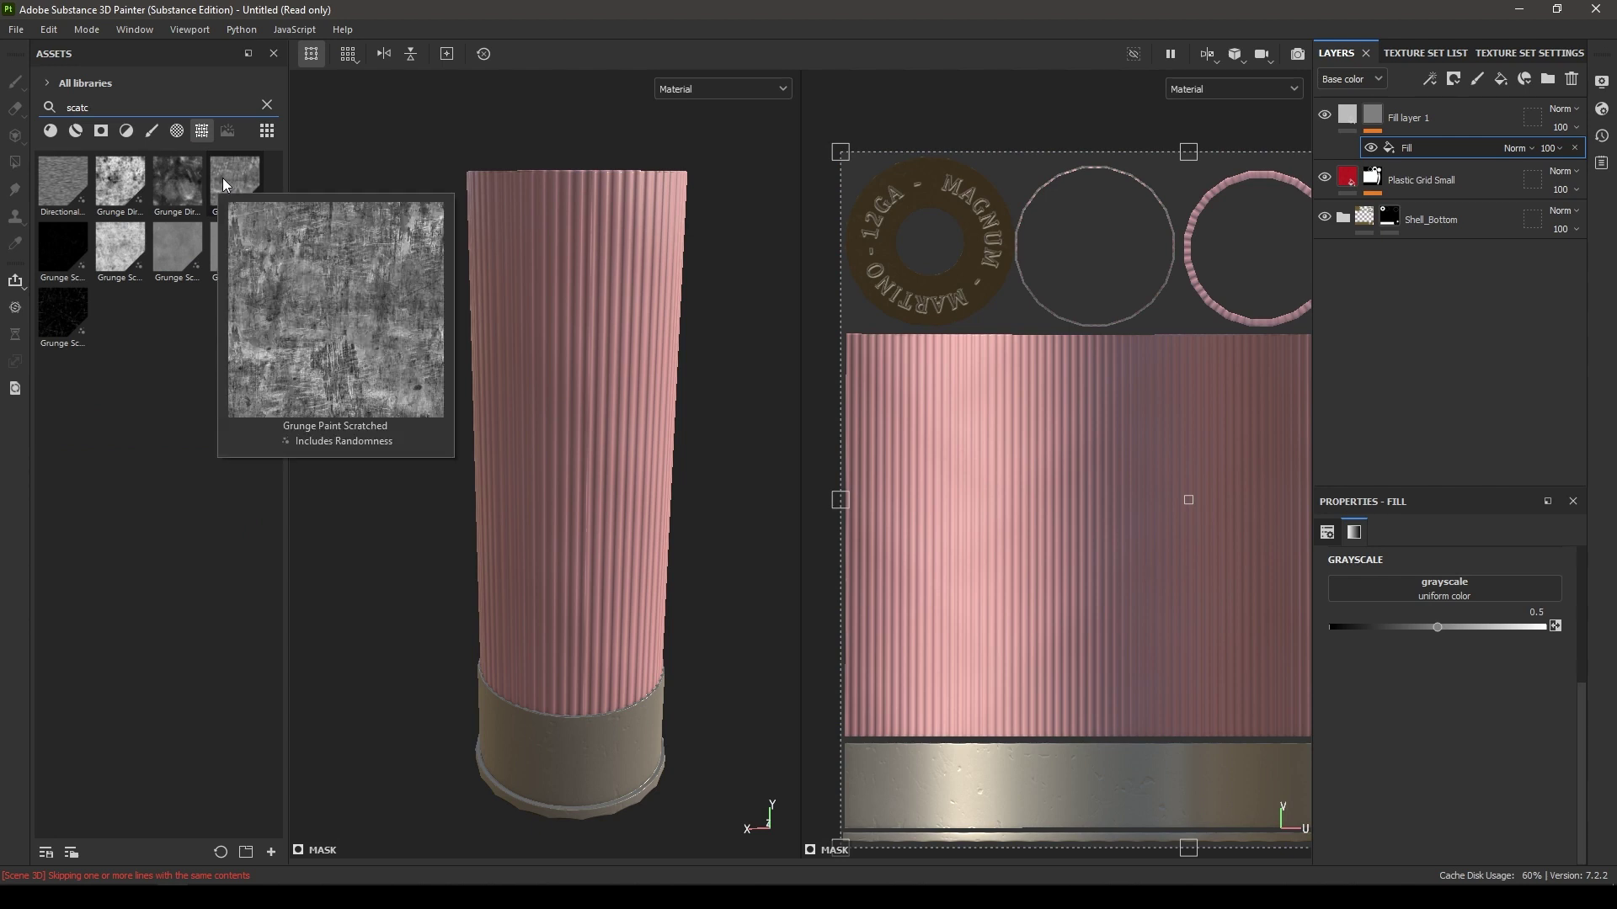
pyautogui.moveTo(225, 178)
pyautogui.mouseDown()
pyautogui.moveTo(1443, 589)
pyautogui.moveTo(1472, 583)
pyautogui.mouseUp()
pyautogui.scroll(4, 656, 486)
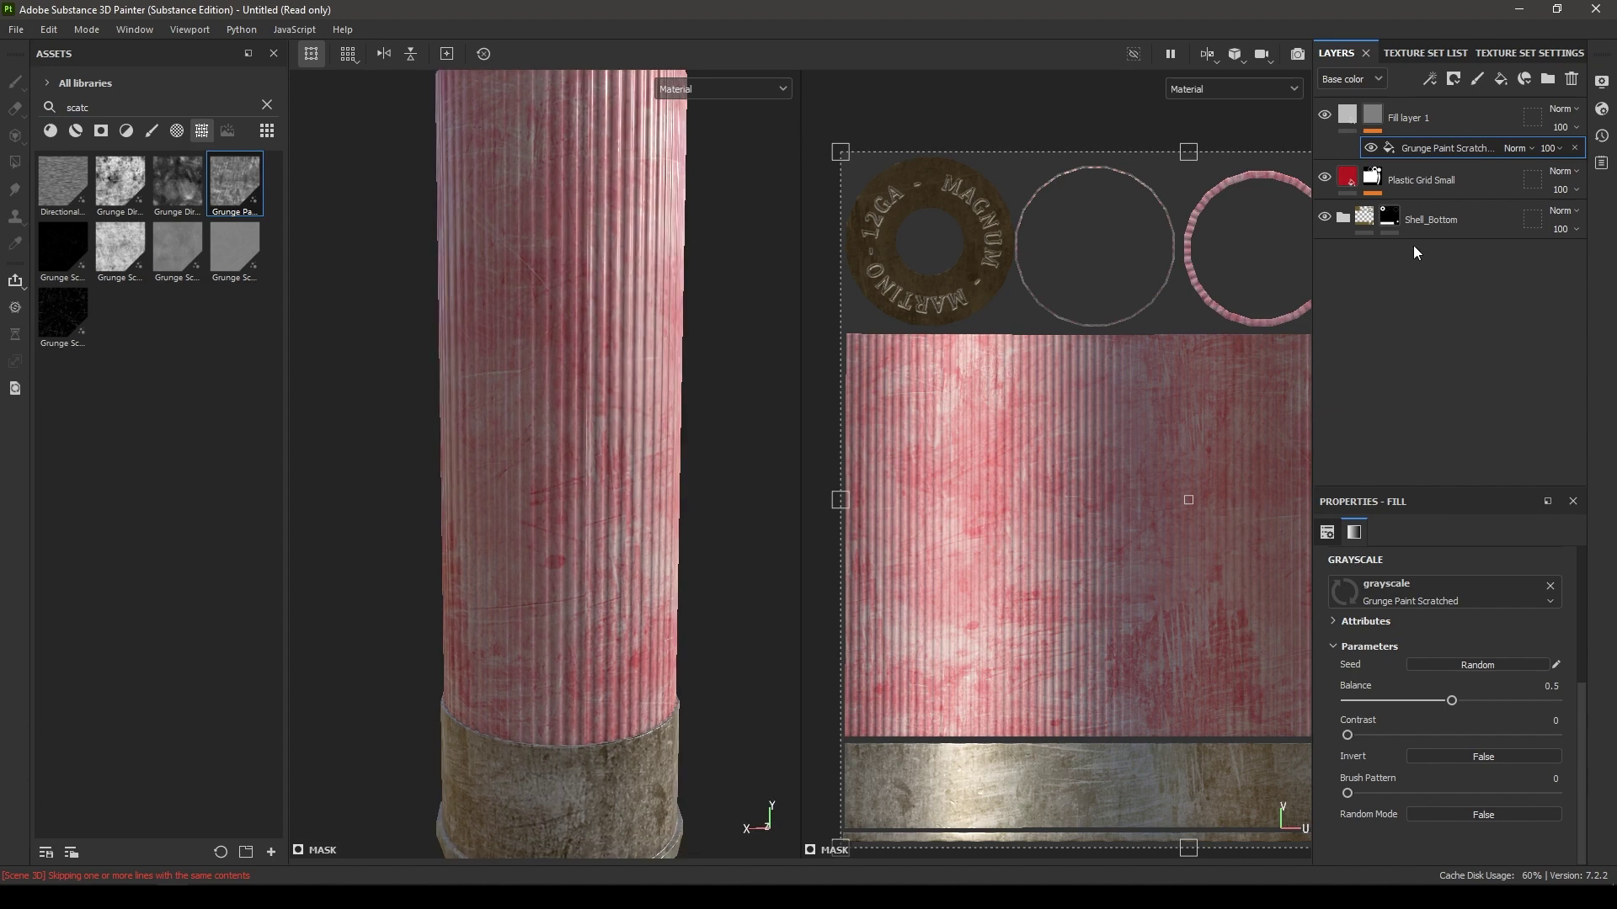
# - Turn off the color channel of Fill layer 1 and set its height to -0.02 and roughness to 0.4
pyautogui.click(1347, 117)
pyautogui.click(1346, 585)
pyautogui.keyDown('alt'); pyautogui.moveTo(594, 461); pyautogui.dragTo(555, 490); pyautogui.keyUp('alt')
pyautogui.scroll(-2, 1498, 739)
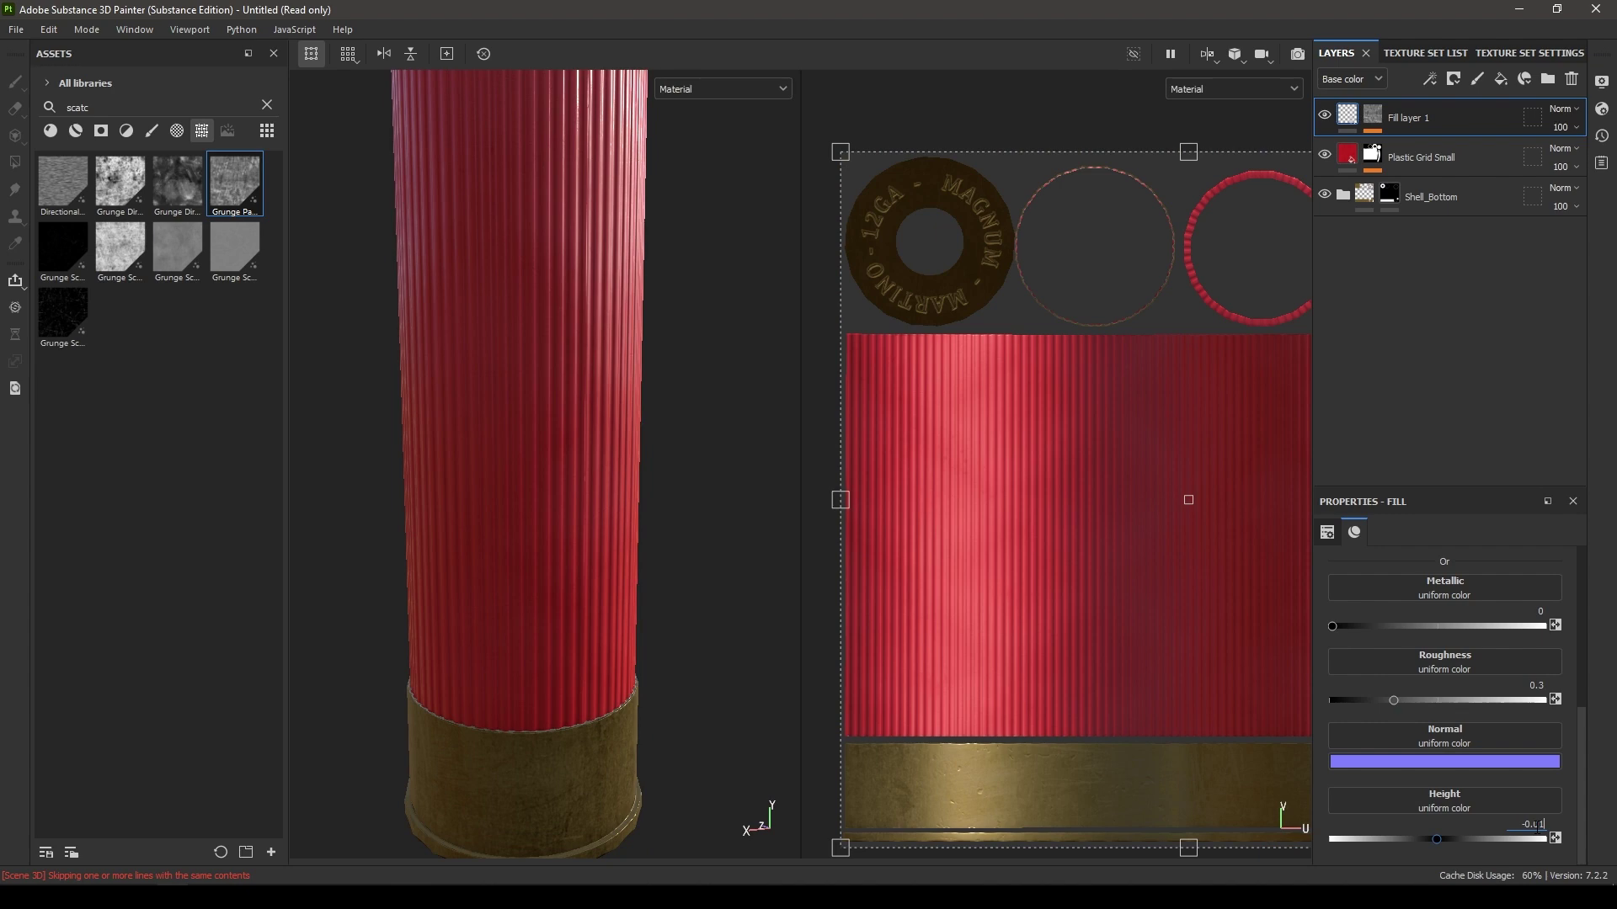
pyautogui.keyDown('alt'); pyautogui.moveTo(451, 337); pyautogui.dragTo(603, 295); pyautogui.keyUp('alt')
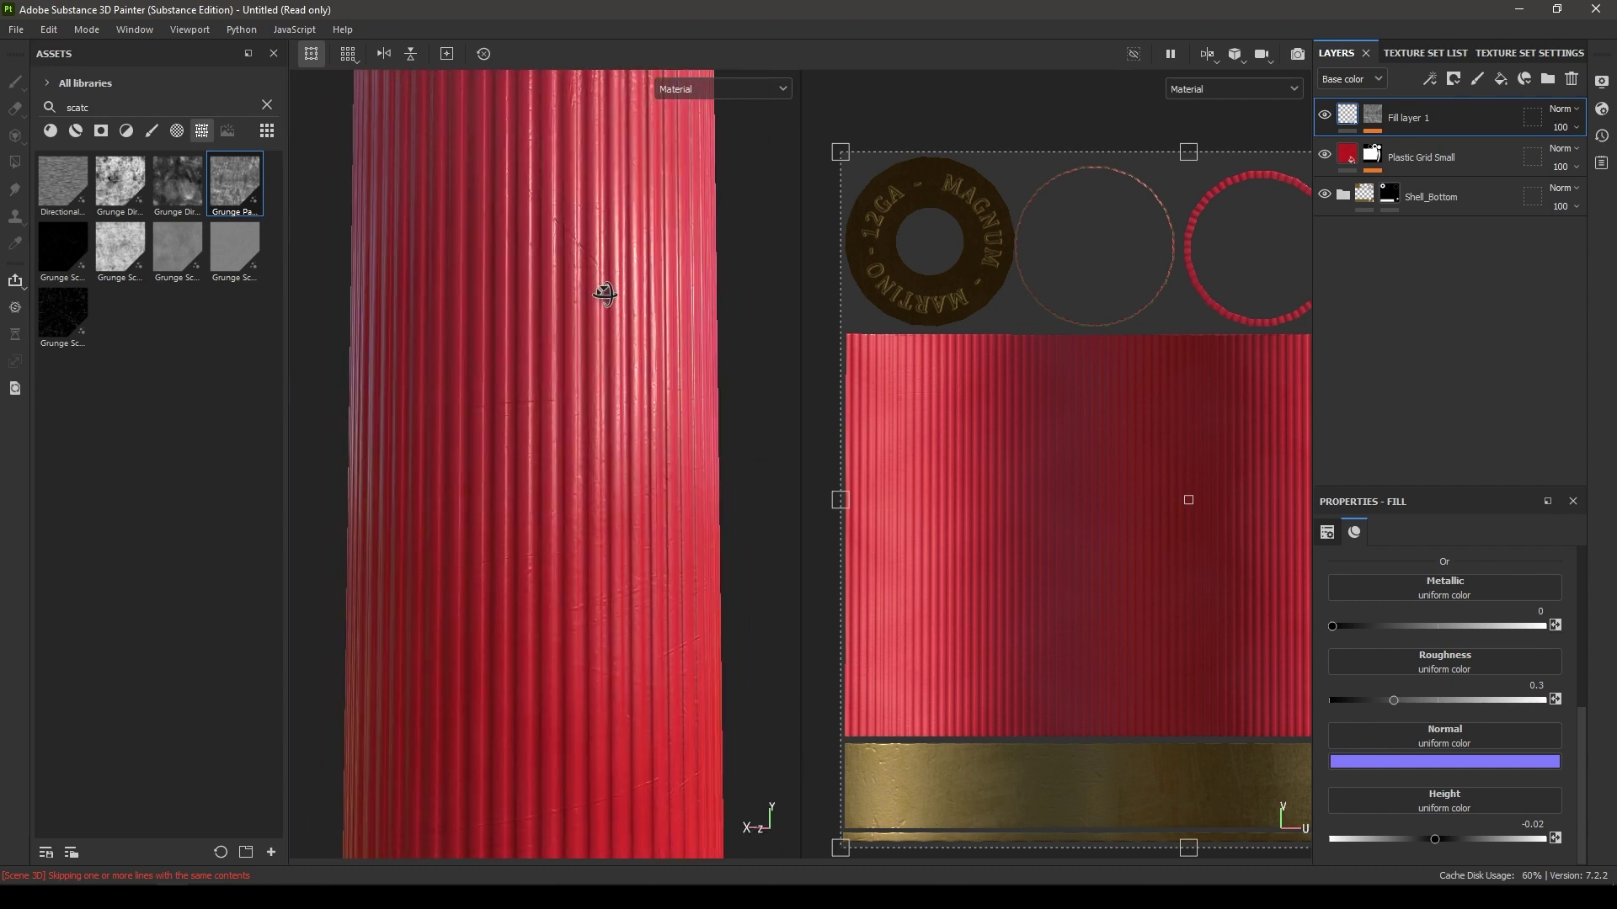
pyautogui.moveTo(1392, 699)
pyautogui.mouseDown()
pyautogui.moveTo(1461, 699)
pyautogui.moveTo(1435, 701)
pyautogui.mouseUp()
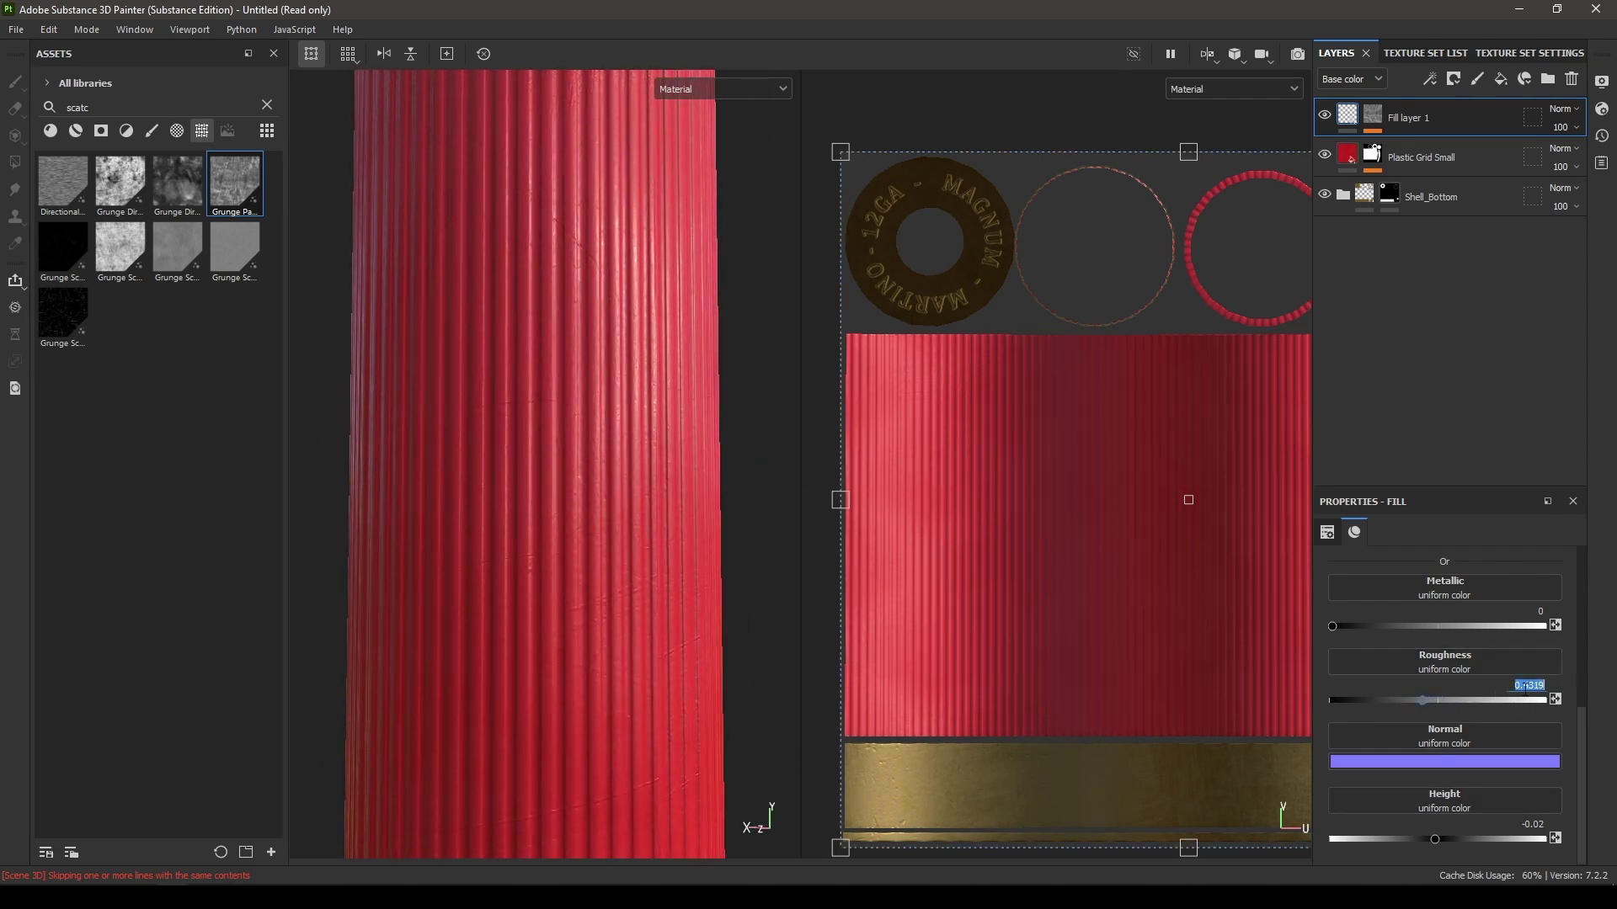
# - Examine the scratches on the red tube and brass base from several angles and distances
pyautogui.keyDown('alt'); pyautogui.moveTo(724, 539); pyautogui.dragTo(614, 303); pyautogui.keyUp('alt')
pyautogui.keyDown('alt'); pyautogui.moveTo(614, 303); pyautogui.dragTo(564, 581, button='middle'); pyautogui.keyUp('alt')
pyautogui.keyDown('alt'); pyautogui.moveTo(564, 582); pyautogui.dragTo(567, 452); pyautogui.keyUp('alt')
pyautogui.keyDown('alt'); pyautogui.moveTo(602, 581); pyautogui.dragTo(621, 480, button='middle'); pyautogui.keyUp('alt')
pyautogui.keyDown('alt'); pyautogui.moveTo(620, 480); pyautogui.dragTo(617, 422); pyautogui.keyUp('alt')
pyautogui.keyDown('alt'); pyautogui.moveTo(617, 422); pyautogui.dragTo(638, 256, button='middle'); pyautogui.keyUp('alt')
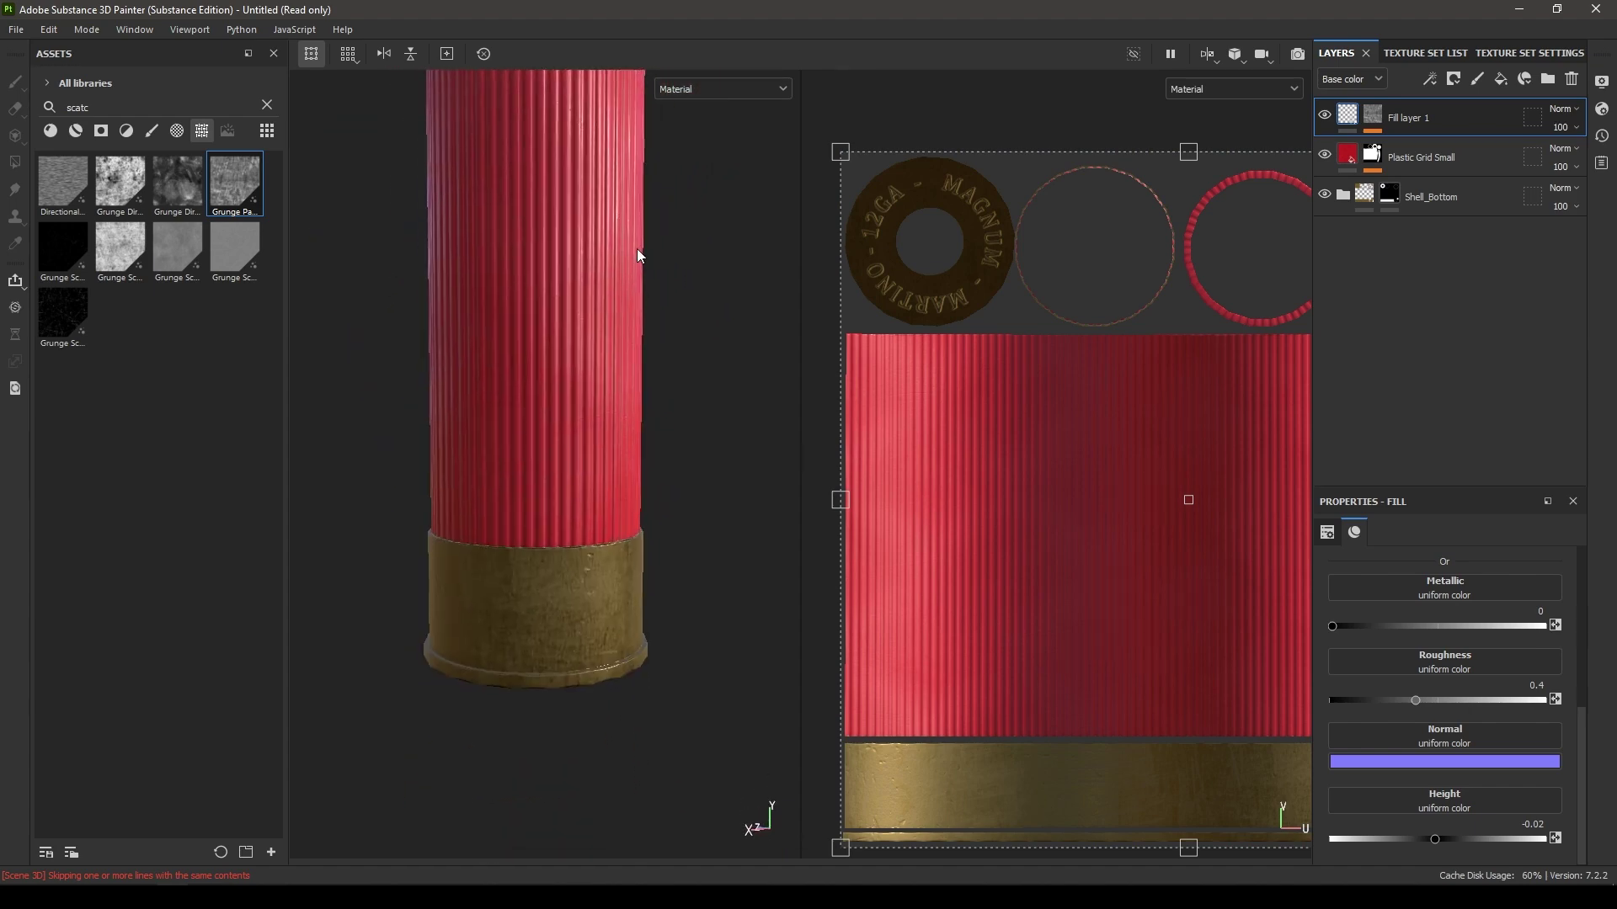
pyautogui.keyDown('alt'); pyautogui.moveTo(637, 257); pyautogui.dragTo(705, 497, button='right'); pyautogui.keyUp('alt')
pyautogui.keyDown('alt'); pyautogui.moveTo(704, 496); pyautogui.dragTo(704, 317, button='middle'); pyautogui.keyUp('alt')
pyautogui.keyDown('alt'); pyautogui.moveTo(704, 317); pyautogui.dragTo(711, 497, button='right'); pyautogui.keyUp('alt')
pyautogui.keyDown('alt'); pyautogui.moveTo(712, 497); pyautogui.dragTo(621, 606); pyautogui.keyUp('alt')
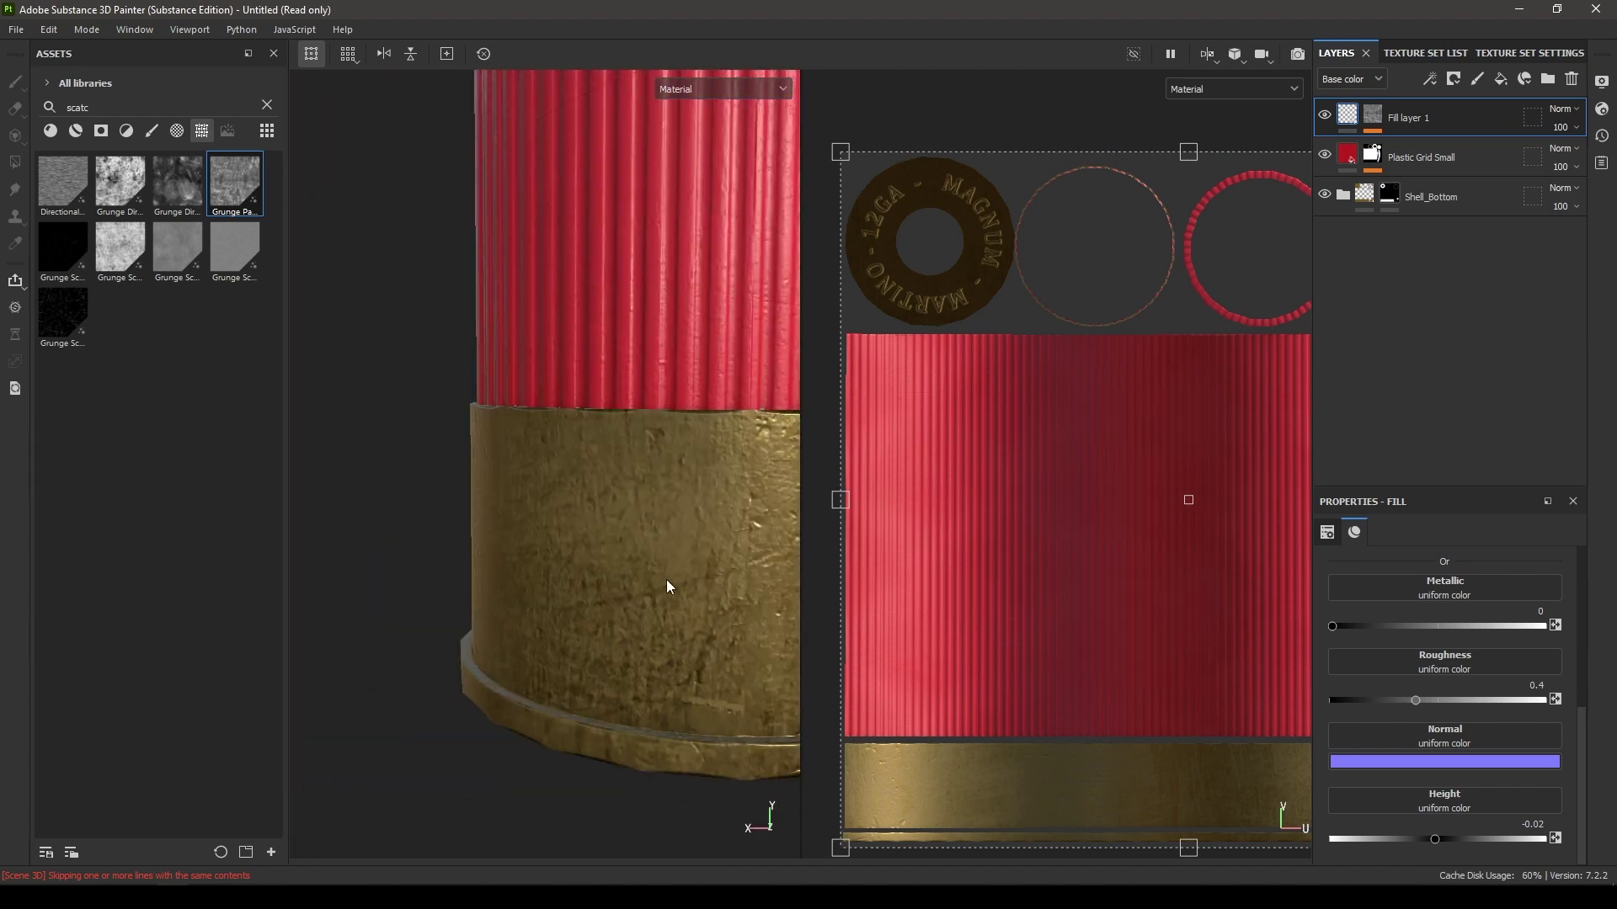
pyautogui.keyDown('alt'); pyautogui.moveTo(693, 670); pyautogui.dragTo(621, 451, button='right'); pyautogui.keyUp('alt')
pyautogui.keyDown('alt'); pyautogui.moveTo(634, 589); pyautogui.dragTo(592, 594, button='middle'); pyautogui.keyUp('alt')
pyautogui.keyDown('alt'); pyautogui.moveTo(592, 595); pyautogui.dragTo(638, 512); pyautogui.keyUp('alt')
pyautogui.keyDown('alt'); pyautogui.moveTo(594, 689); pyautogui.dragTo(574, 583, button='right'); pyautogui.keyUp('alt')
pyautogui.keyDown('alt'); pyautogui.moveTo(573, 583); pyautogui.dragTo(589, 649, button='middle'); pyautogui.keyUp('alt')
pyautogui.keyDown('alt'); pyautogui.moveTo(604, 370); pyautogui.dragTo(555, 657); pyautogui.keyUp('alt')
pyautogui.keyDown('alt'); pyautogui.moveTo(555, 657); pyautogui.dragTo(559, 766, button='right'); pyautogui.keyUp('alt')
pyautogui.keyDown('alt'); pyautogui.moveTo(559, 765); pyautogui.dragTo(627, 636); pyautogui.keyUp('alt')
pyautogui.keyDown('alt'); pyautogui.moveTo(638, 633); pyautogui.dragTo(588, 514, button='middle'); pyautogui.keyUp('alt')
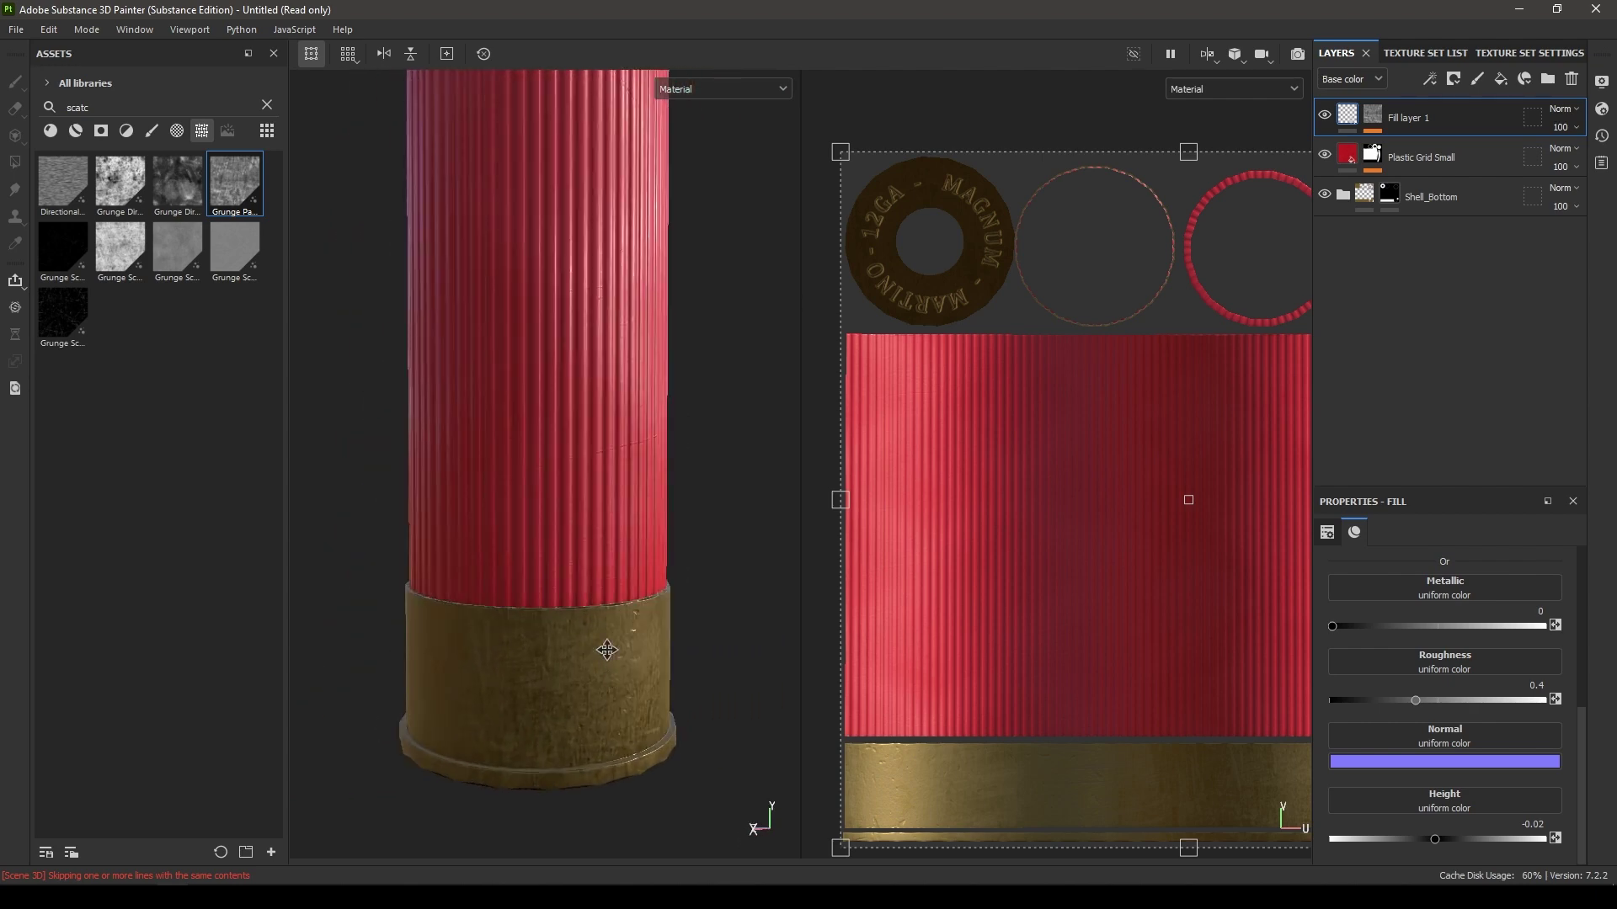
pyautogui.keyDown('alt'); pyautogui.moveTo(588, 514); pyautogui.dragTo(639, 621, button='right'); pyautogui.keyUp('alt')
pyautogui.keyDown('alt'); pyautogui.moveTo(644, 565); pyautogui.dragTo(664, 646, button='middle'); pyautogui.keyUp('alt')
pyautogui.keyDown('alt'); pyautogui.moveTo(665, 646); pyautogui.dragTo(552, 603); pyautogui.keyUp('alt')
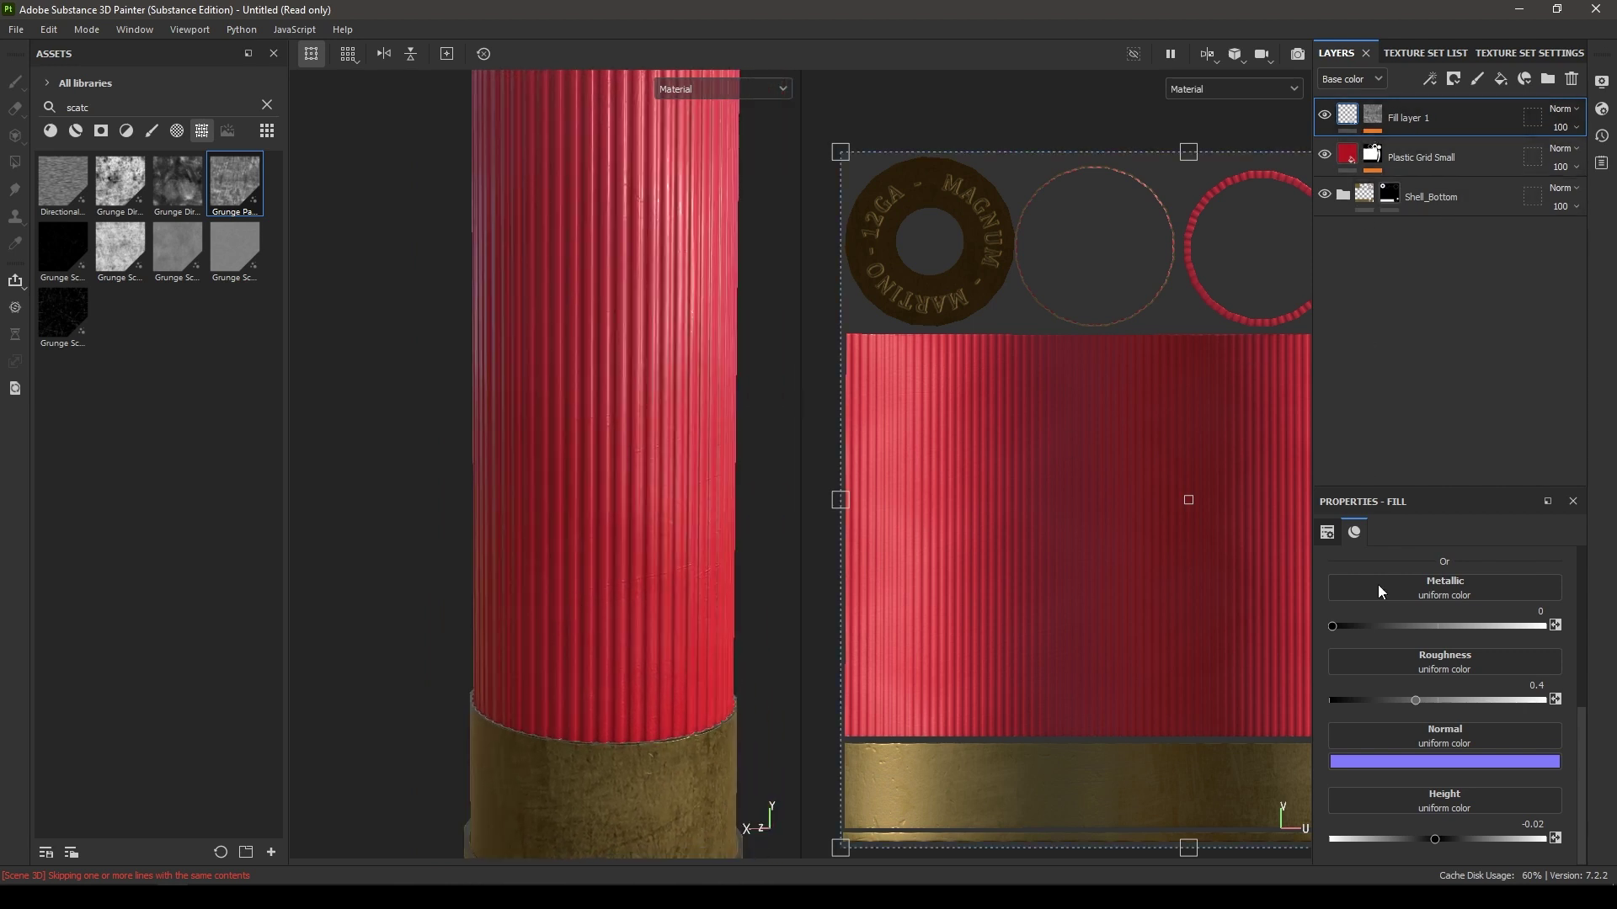
# - Set the height of Fill layer 1 to -0.03 and check the scratches on the tube
pyautogui.click(1534, 813)
pyautogui.click(1541, 823)
pyautogui.click(1548, 827)
pyautogui.keyDown('alt'); pyautogui.moveTo(605, 404); pyautogui.dragTo(642, 404); pyautogui.keyUp('alt')
pyautogui.keyDown('alt'); pyautogui.moveTo(643, 404); pyautogui.dragTo(624, 516, button='right'); pyautogui.keyUp('alt')
pyautogui.keyDown('alt'); pyautogui.moveTo(563, 263); pyautogui.dragTo(581, 224); pyautogui.keyUp('alt')
pyautogui.scroll(3, 581, 224)
pyautogui.keyDown('alt'); pyautogui.moveTo(632, 332); pyautogui.dragTo(580, 360); pyautogui.keyUp('alt')
pyautogui.keyDown('alt'); pyautogui.moveTo(600, 296); pyautogui.dragTo(650, 354, button='right'); pyautogui.keyUp('alt')
pyautogui.keyDown('alt'); pyautogui.moveTo(649, 354); pyautogui.dragTo(633, 343); pyautogui.keyUp('alt')
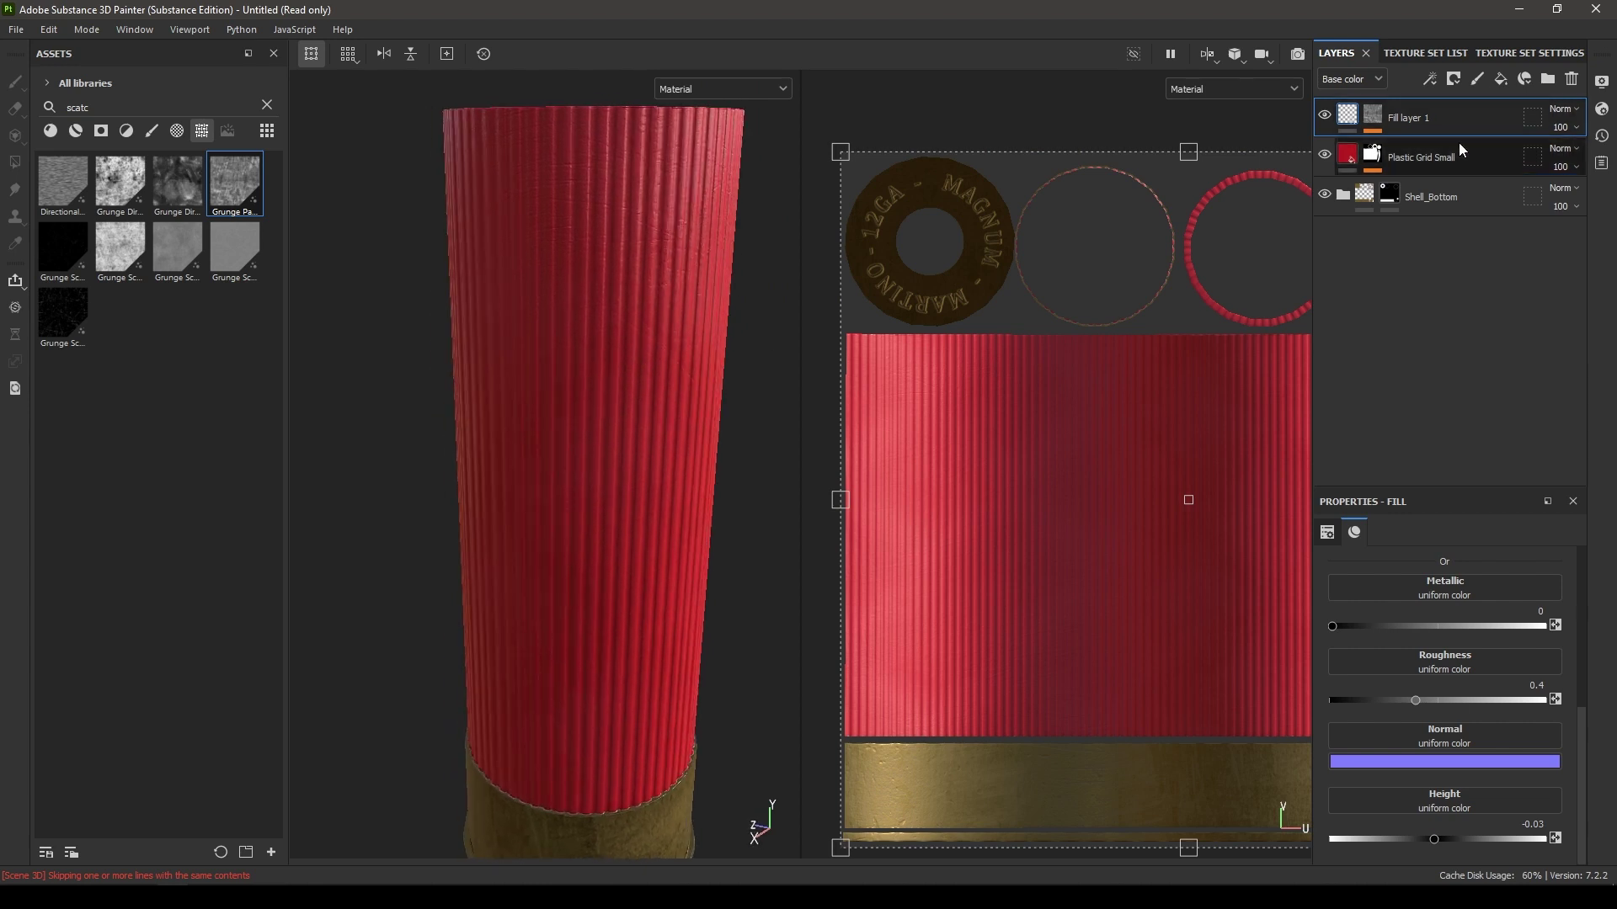
pyautogui.keyDown('alt'); pyautogui.moveTo(518, 269); pyautogui.dragTo(581, 337); pyautogui.keyUp('alt')
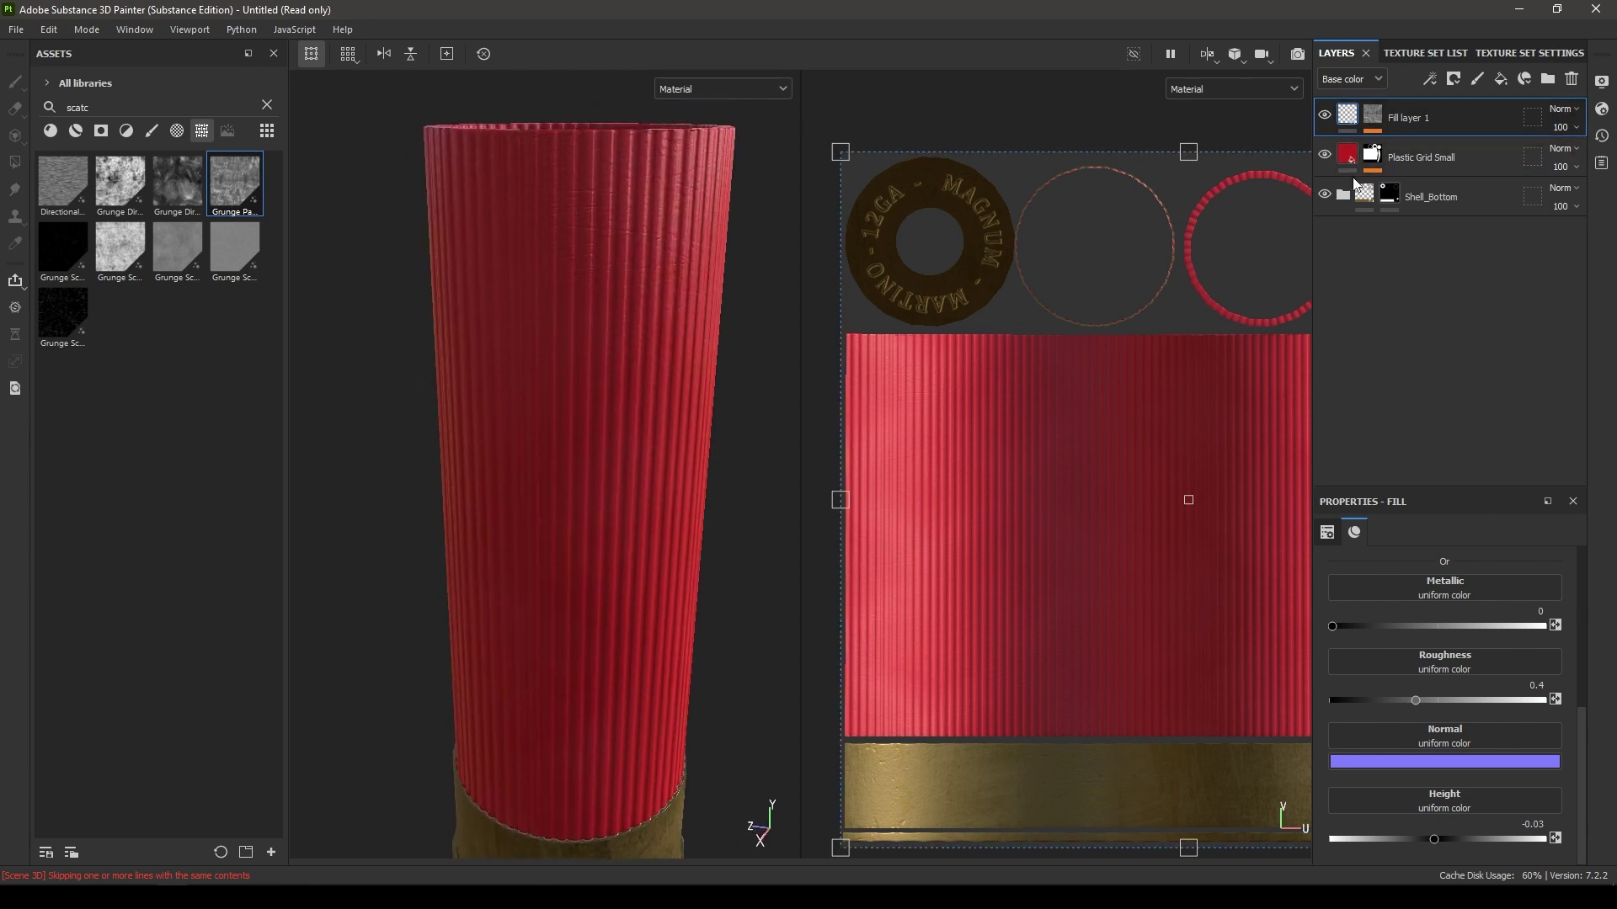
# - Add a new fill layer beneath Fill layer 1 and rename Fill layer 1 as Scratches
pyautogui.click(1501, 78)
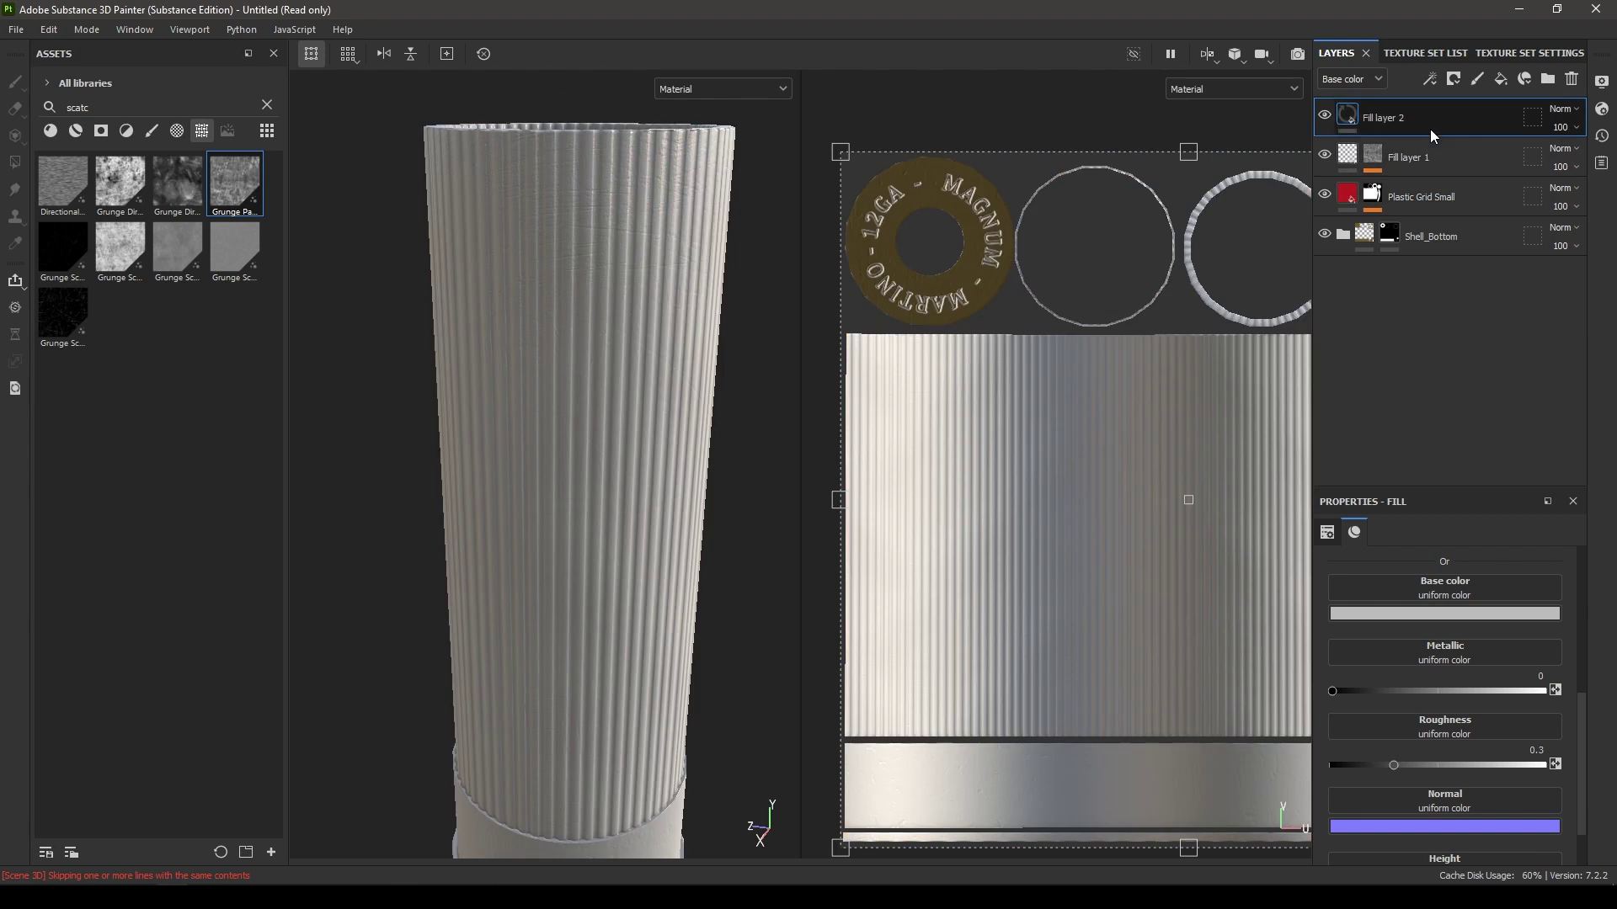
pyautogui.moveTo(1410, 113); pyautogui.dragTo(1418, 165)
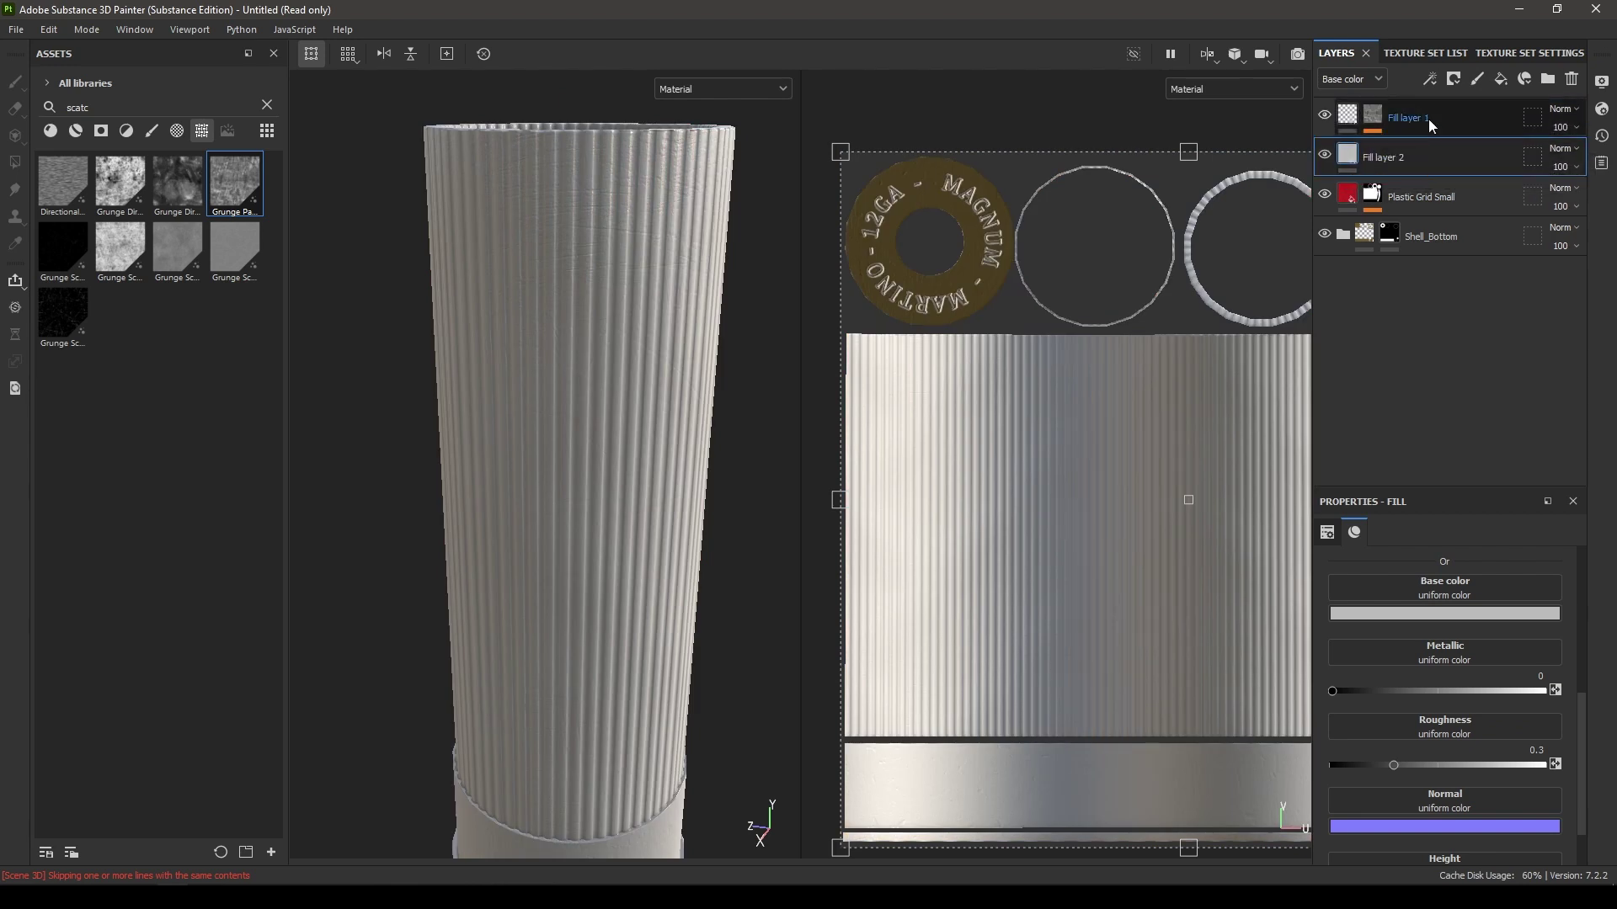
pyautogui.click(1407, 122)
pyautogui.doubleClick(1396, 120)
pyautogui.write('s')
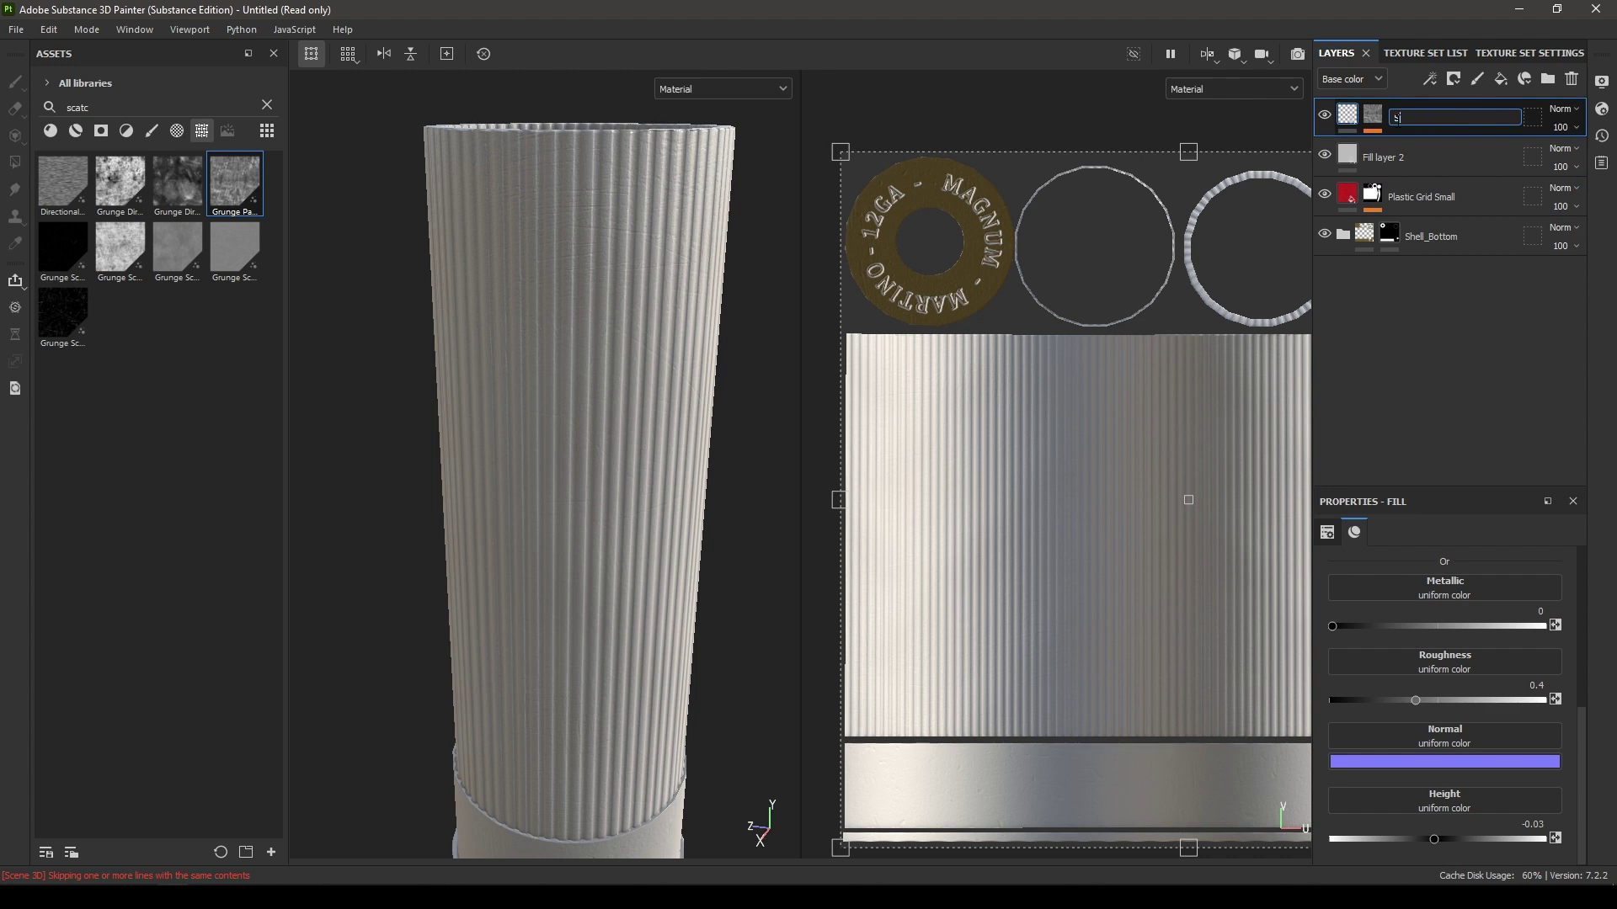
pyautogui.write('cratches')
pyautogui.press('Return')
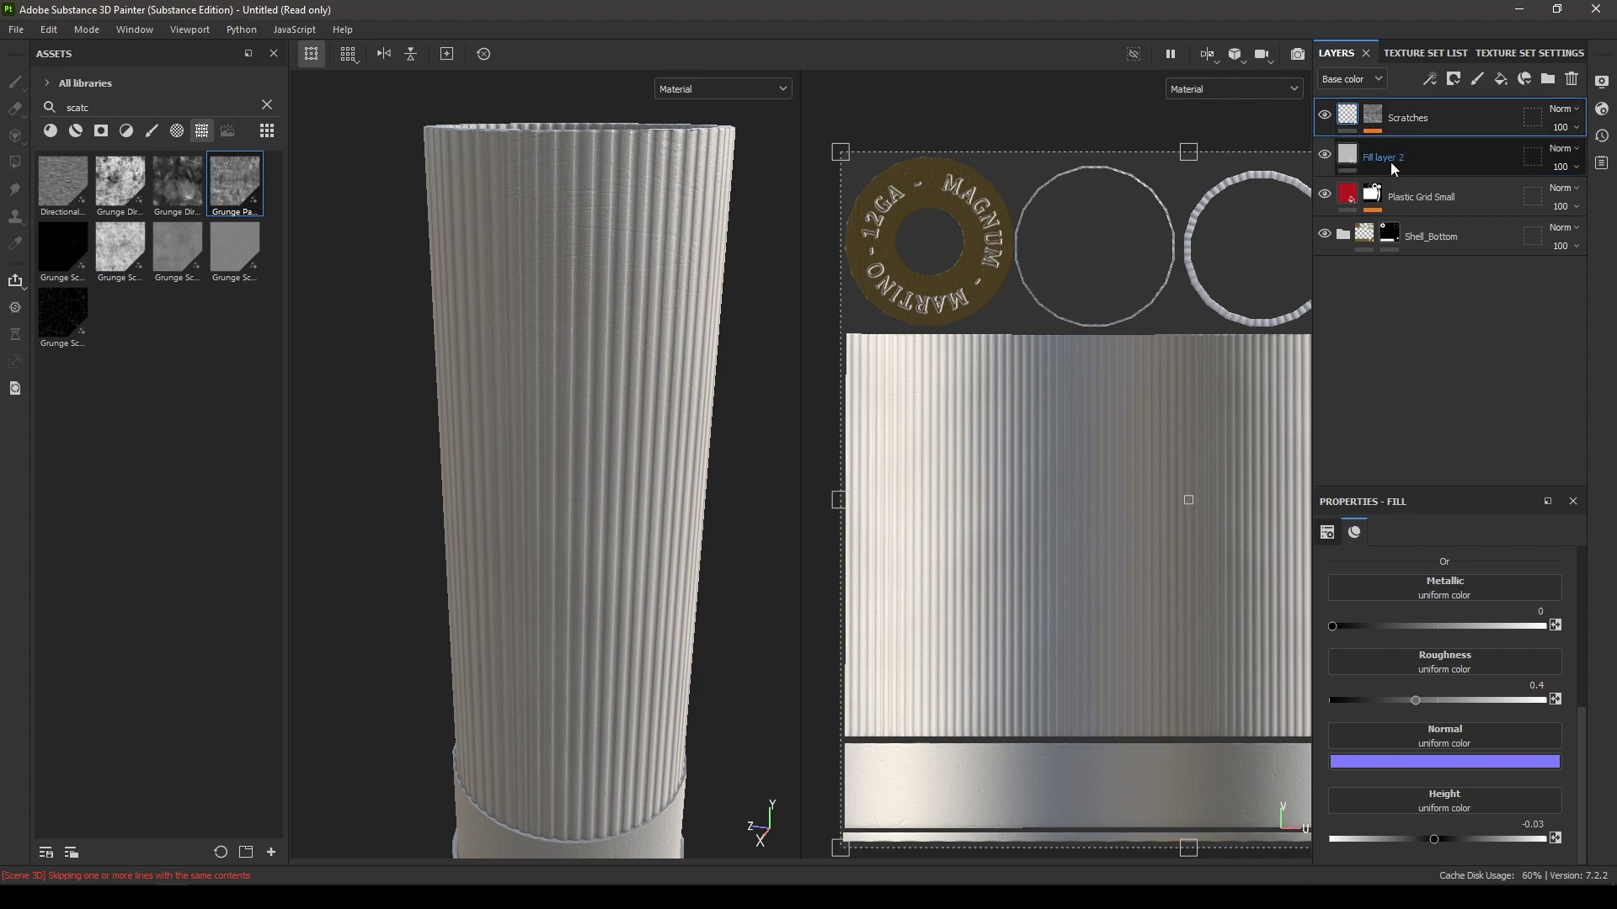
# - Rename the new fill layer below Scratches as Peel
pyautogui.click(1392, 161)
pyautogui.doubleClick(1377, 158)
pyautogui.write('Peel')
pyautogui.press('Return')
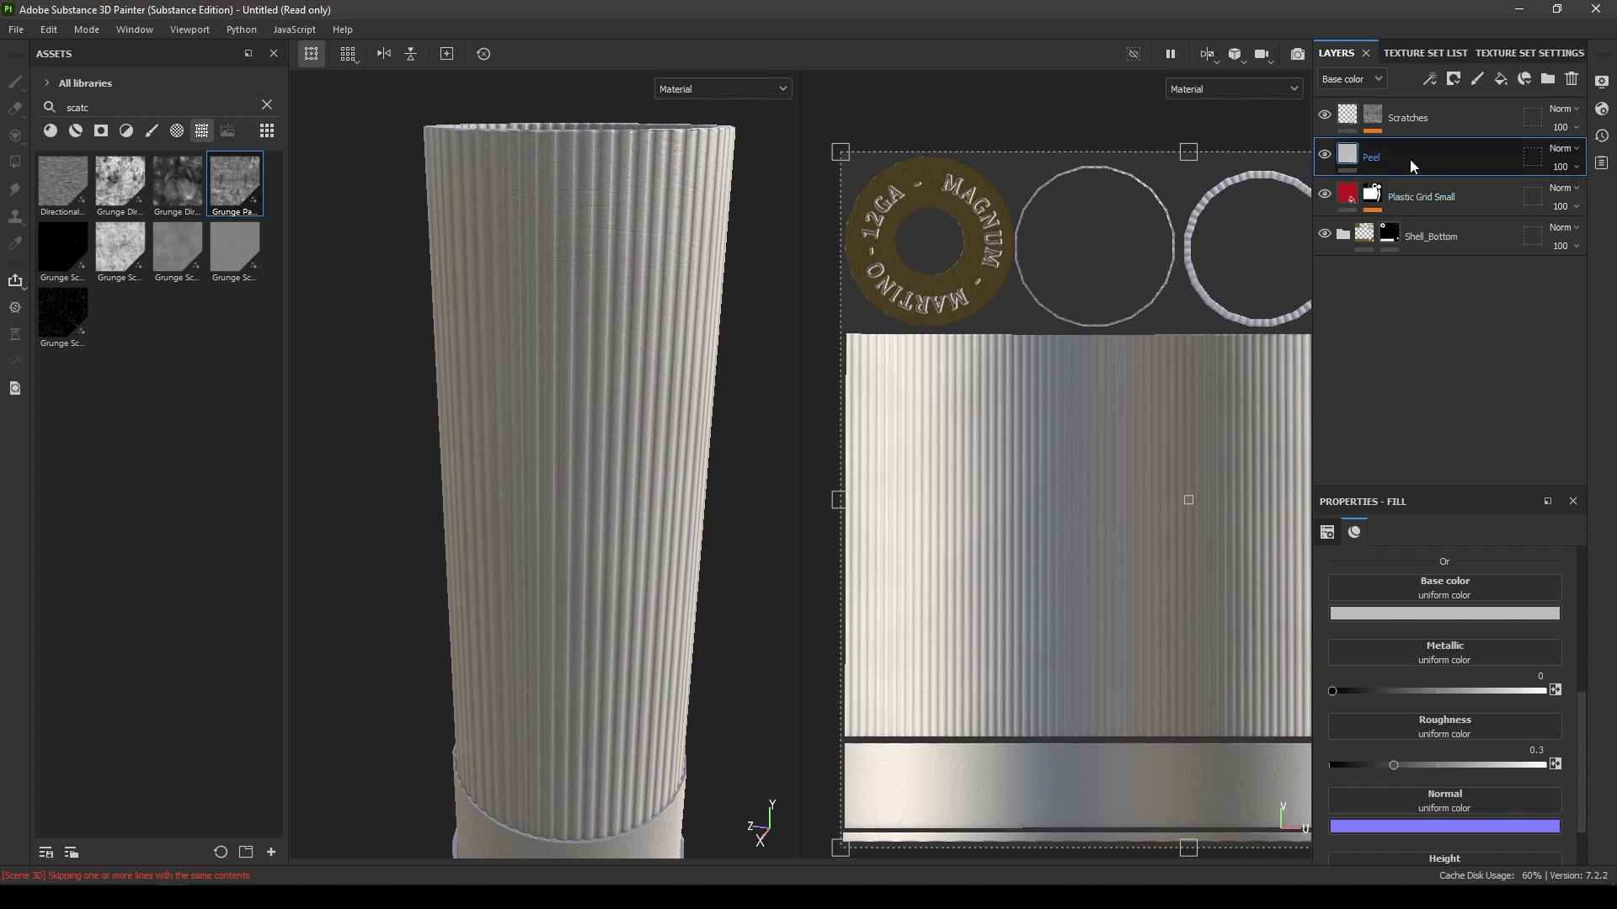
# - Add a black mask to the Peel layer and drive it with a Metal Edge Wear generator
pyautogui.rightClick(1402, 158)
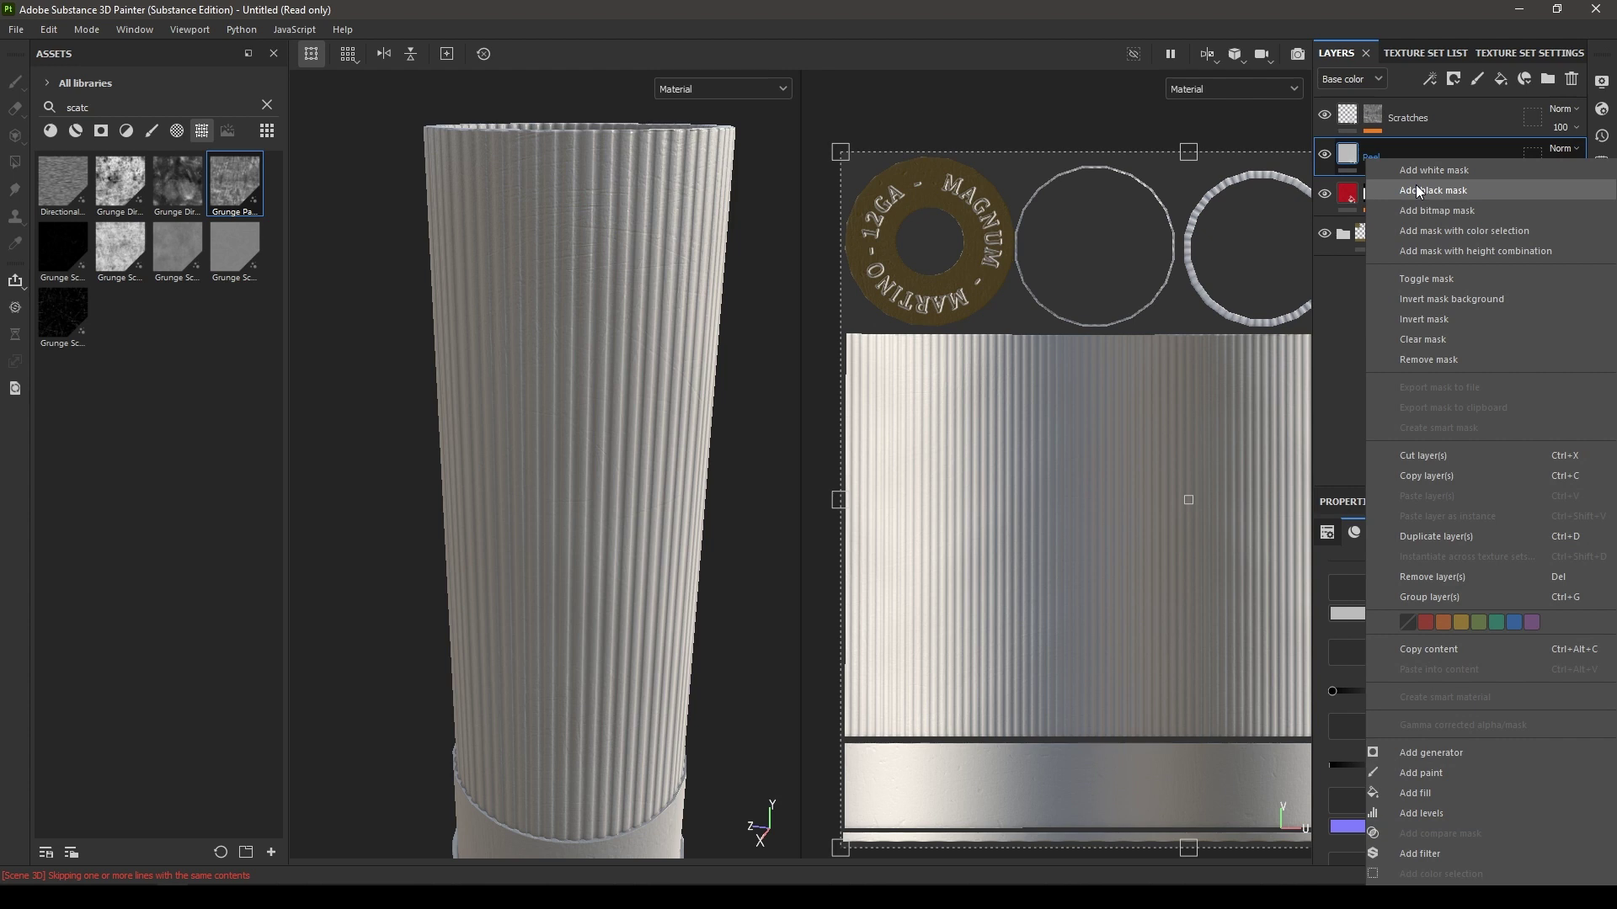
pyautogui.click(1416, 184)
pyautogui.rightClick(1412, 154)
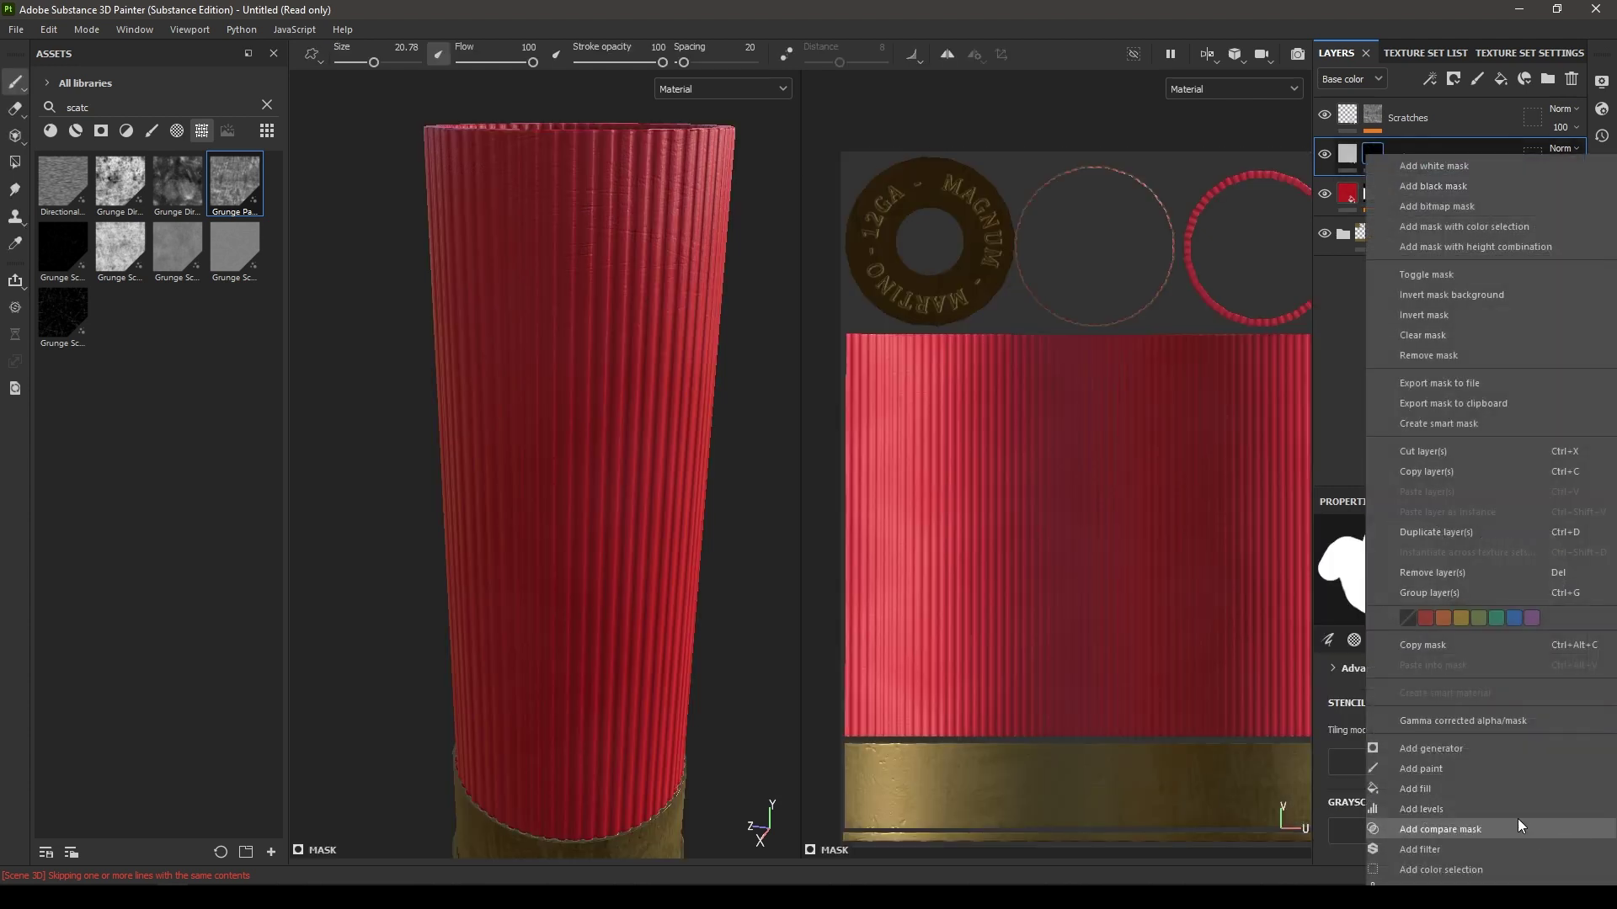
pyautogui.click(1468, 749)
pyautogui.click(1457, 564)
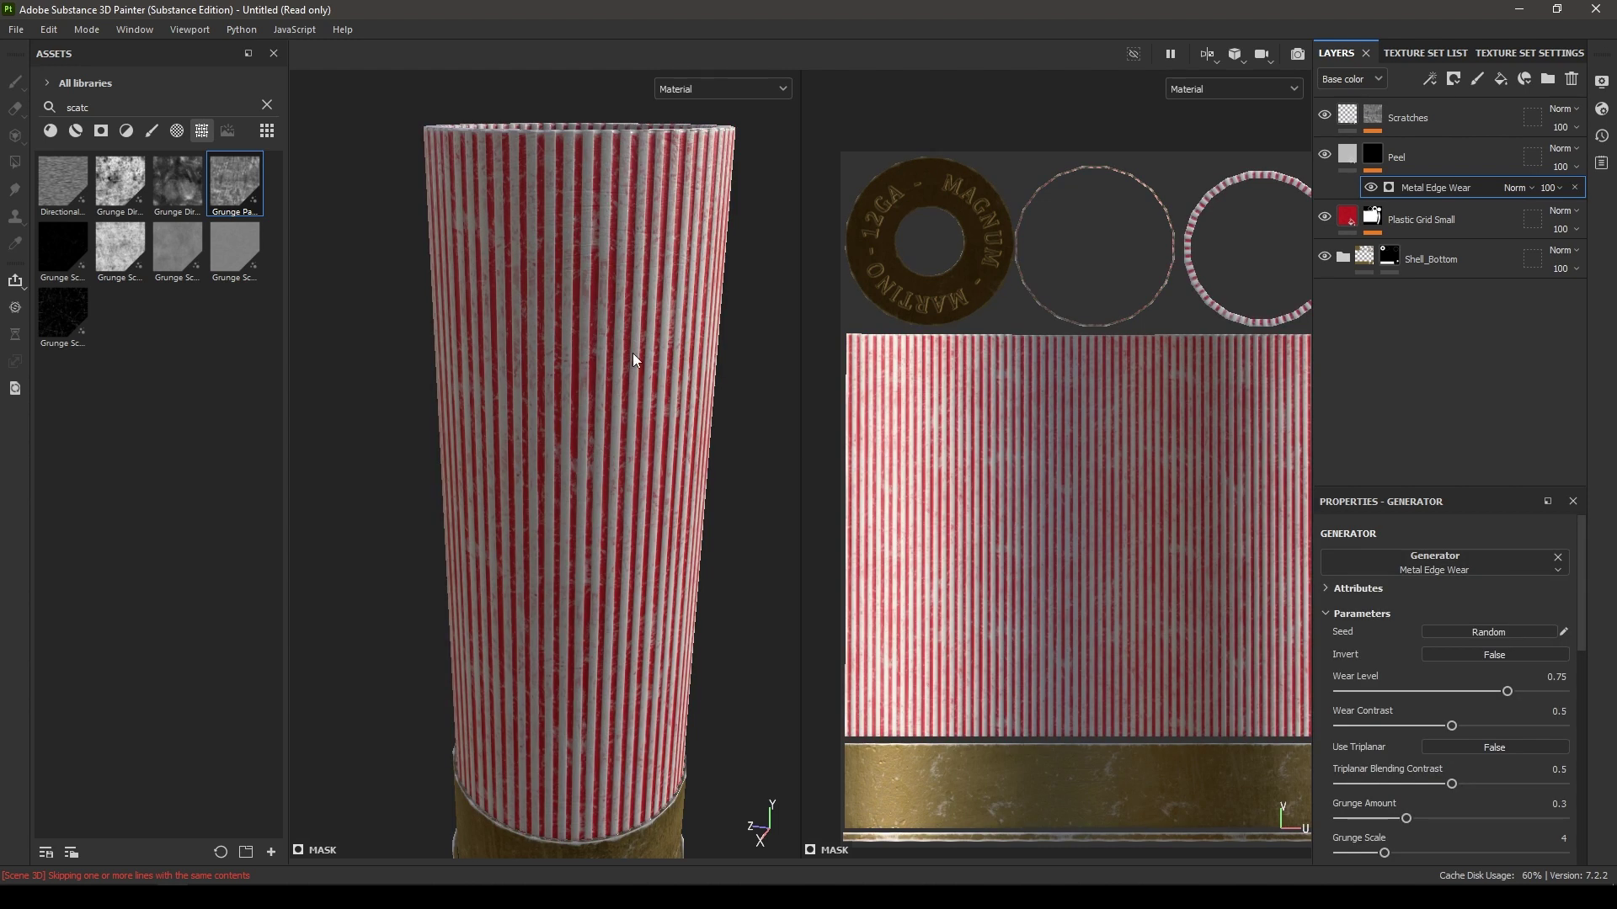
pyautogui.moveTo(634, 353)
pyautogui.keyDown('alt'); pyautogui.mouseDown()
pyautogui.moveTo(640, 303)
pyautogui.moveTo(649, 362)
pyautogui.mouseUp(); pyautogui.keyUp('alt')
# - Set the Peel layer's roughness to 0.7821 and its height to -0.1
pyautogui.click(1339, 160)
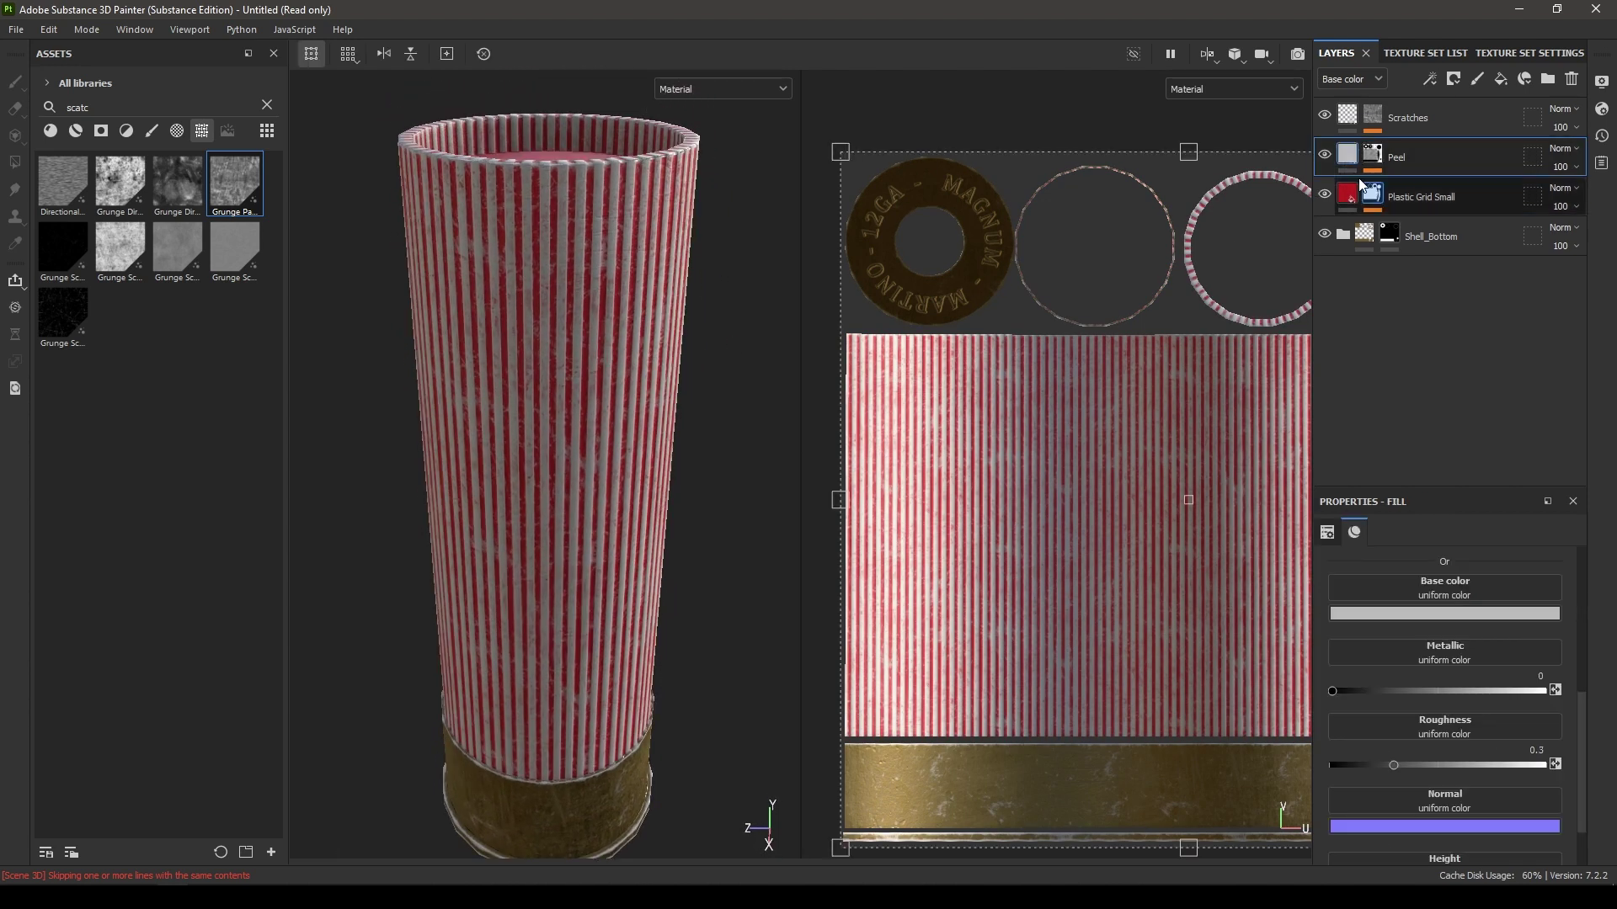
pyautogui.scroll(-1, 1477, 644)
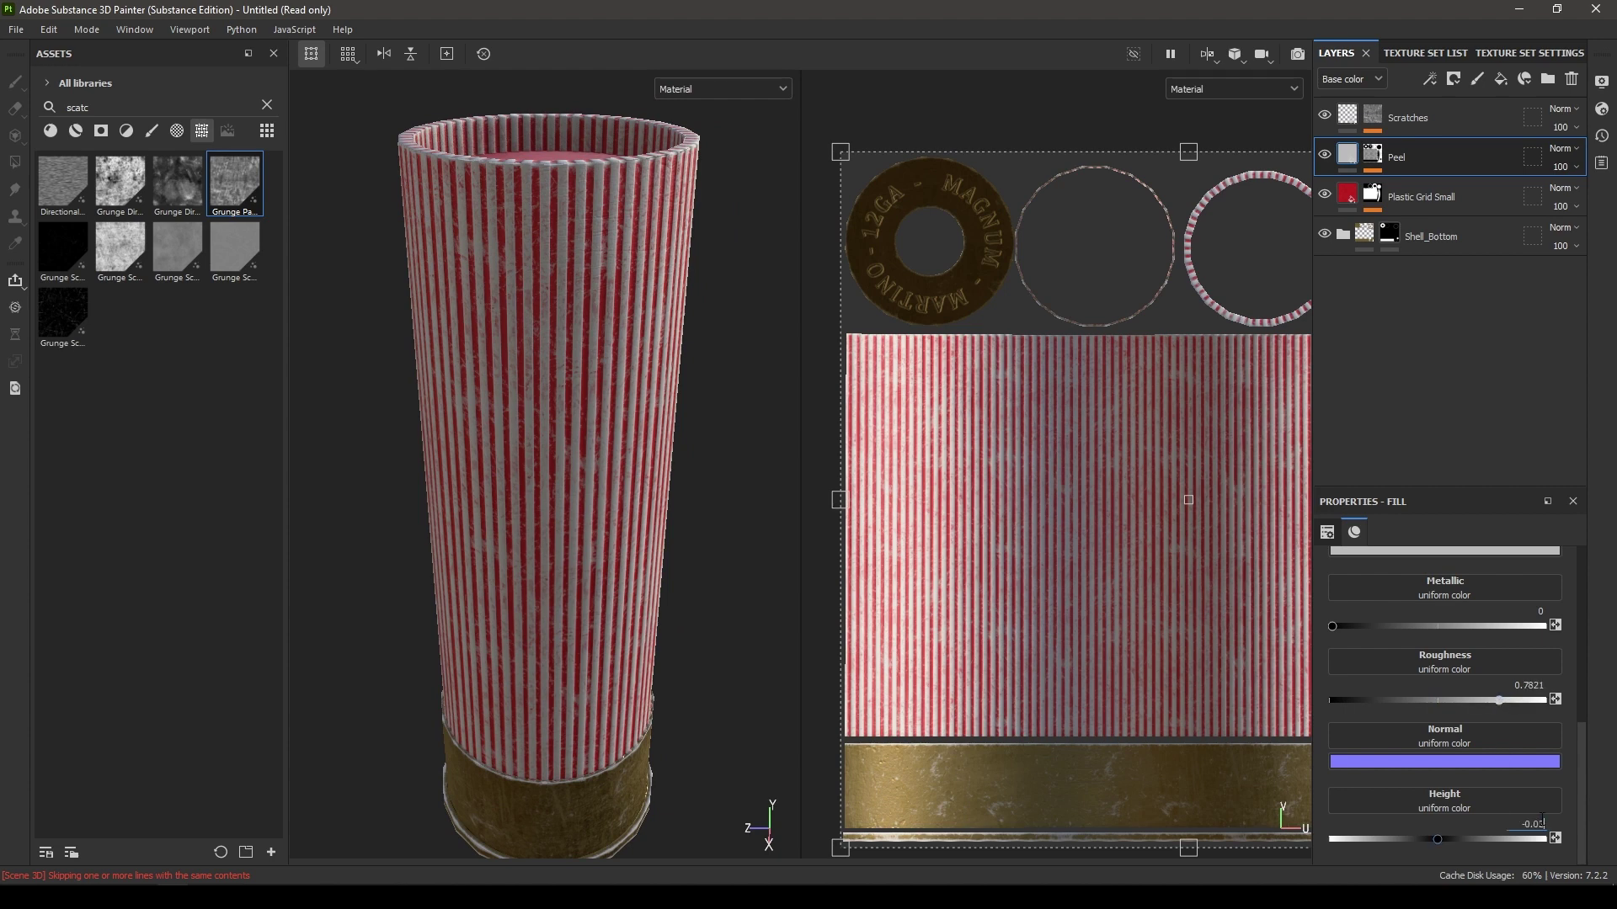
pyautogui.scroll(3, 509, 534)
pyautogui.keyDown('alt'); pyautogui.moveTo(508, 534); pyautogui.dragTo(632, 673); pyautogui.keyUp('alt')
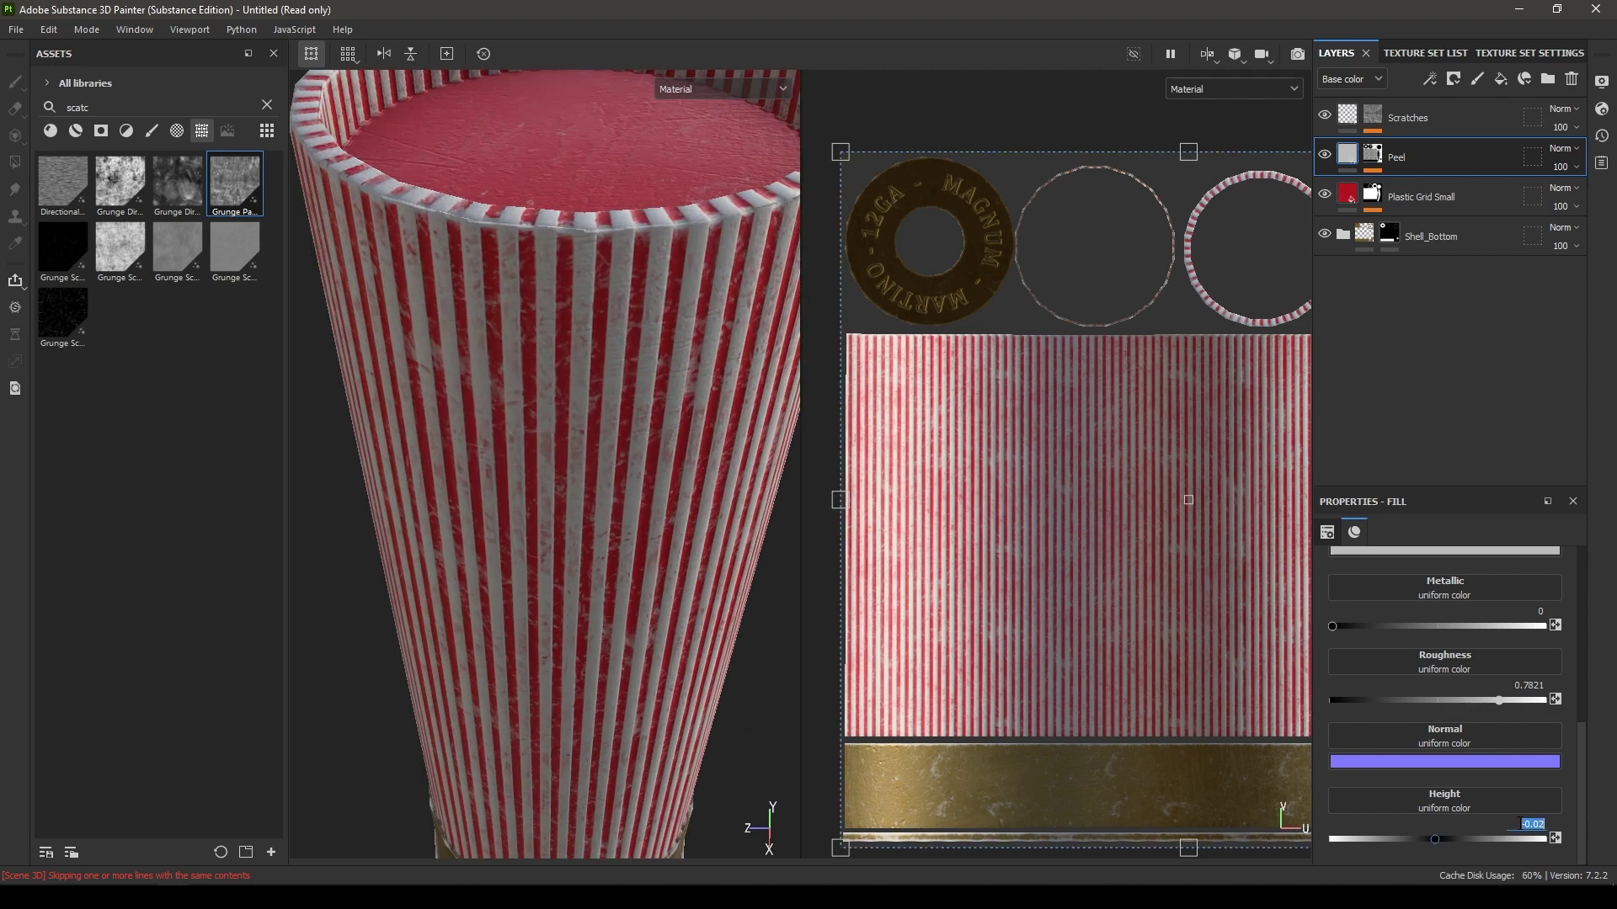
pyautogui.press('Return')
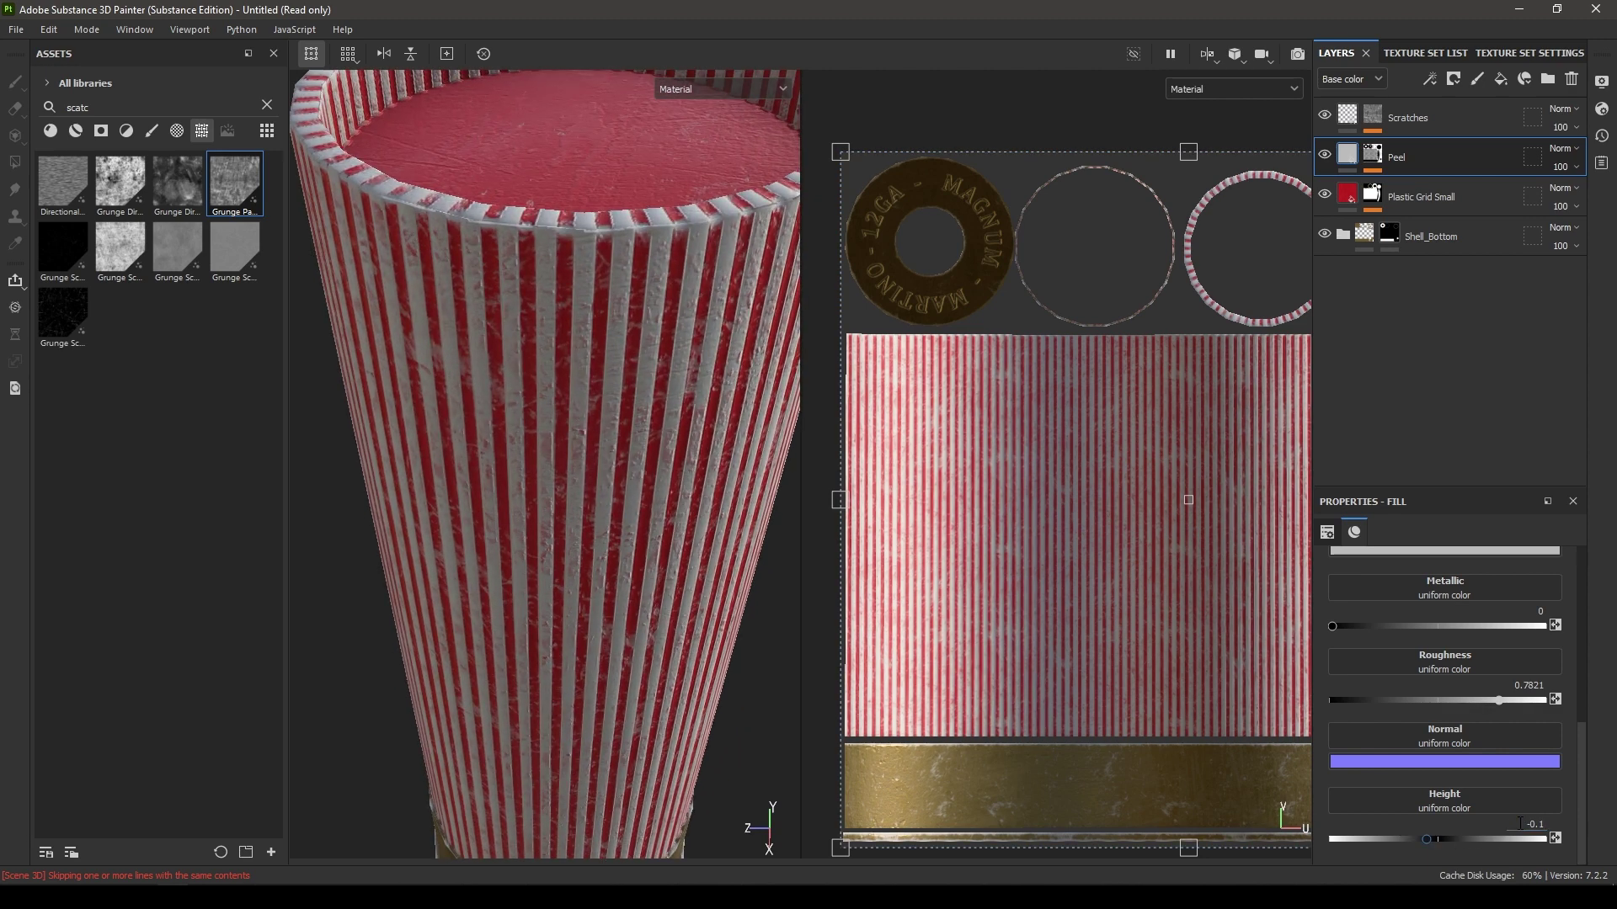
# - In Peel's Metal Edge Wear generator, enable Use Triplanar and set Wear Contrast to 0.09 and Wear Level to 0.27
pyautogui.click(1373, 157)
pyautogui.click(1430, 185)
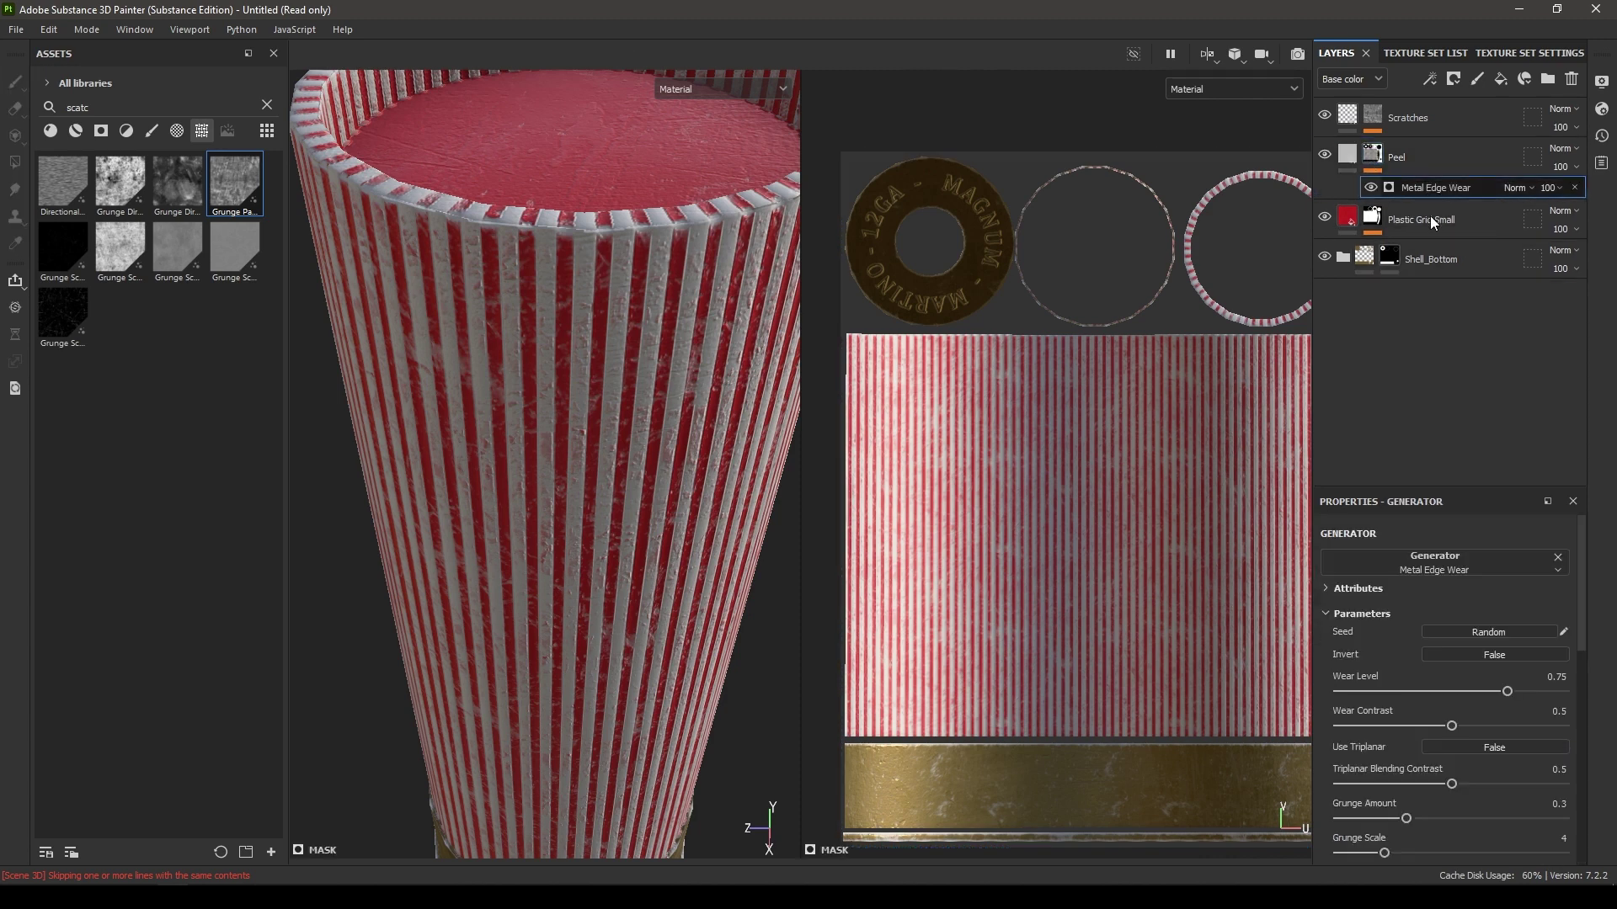
pyautogui.click(1479, 748)
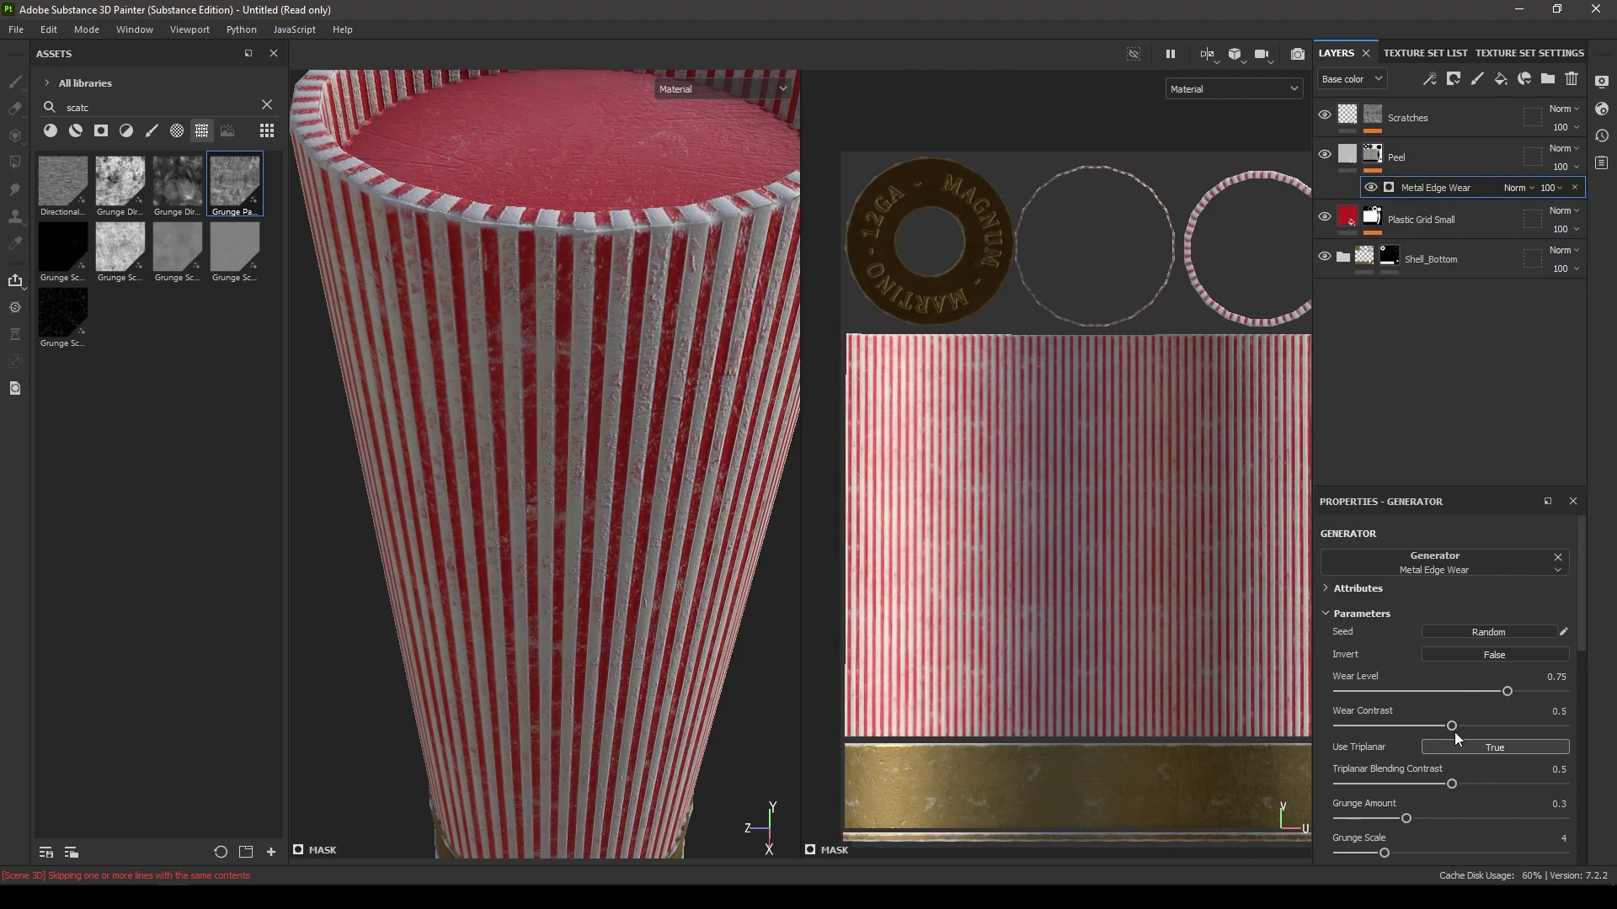
pyautogui.moveTo(1342, 729); pyautogui.dragTo(1318, 731)
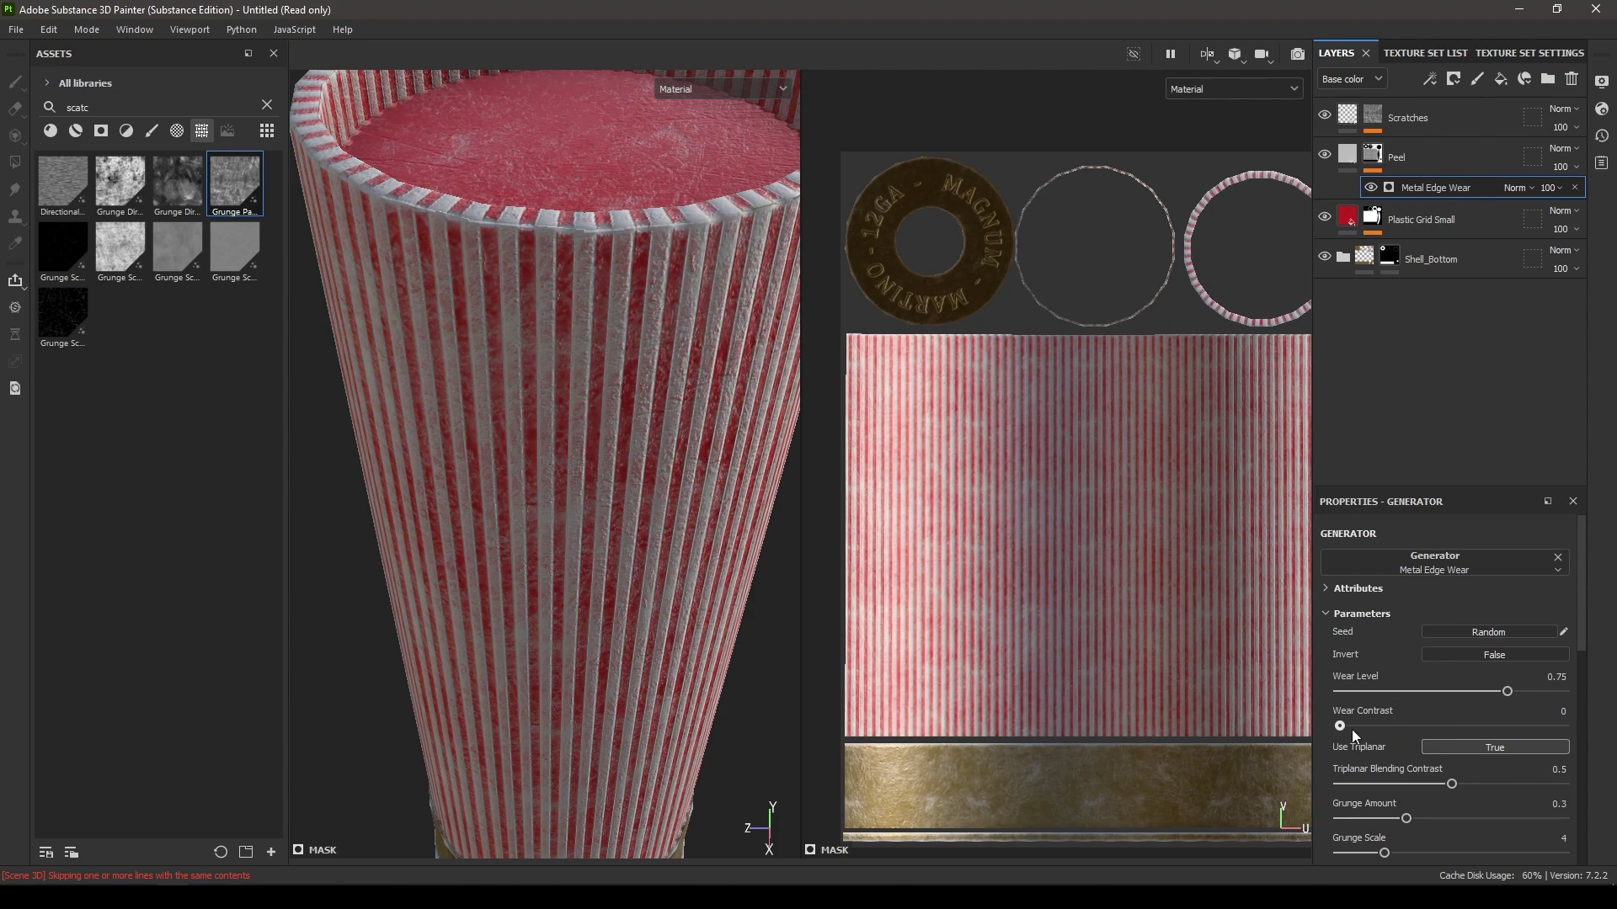
pyautogui.moveTo(1499, 692); pyautogui.dragTo(1397, 695)
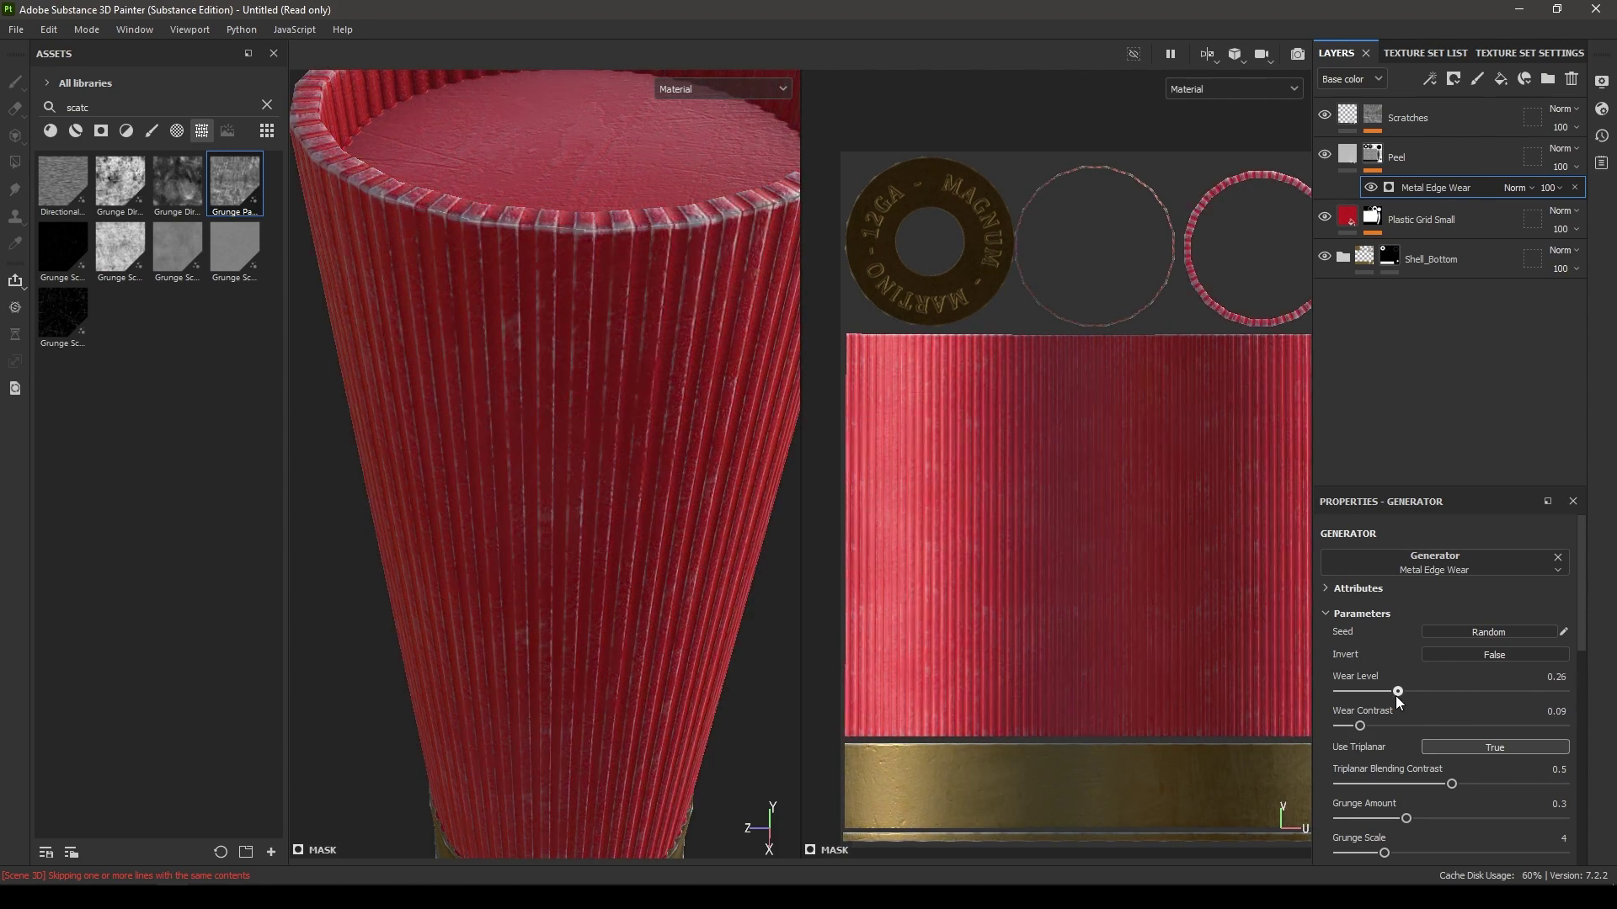
pyautogui.keyDown('alt'); pyautogui.moveTo(589, 699); pyautogui.dragTo(558, 515); pyautogui.keyUp('alt')
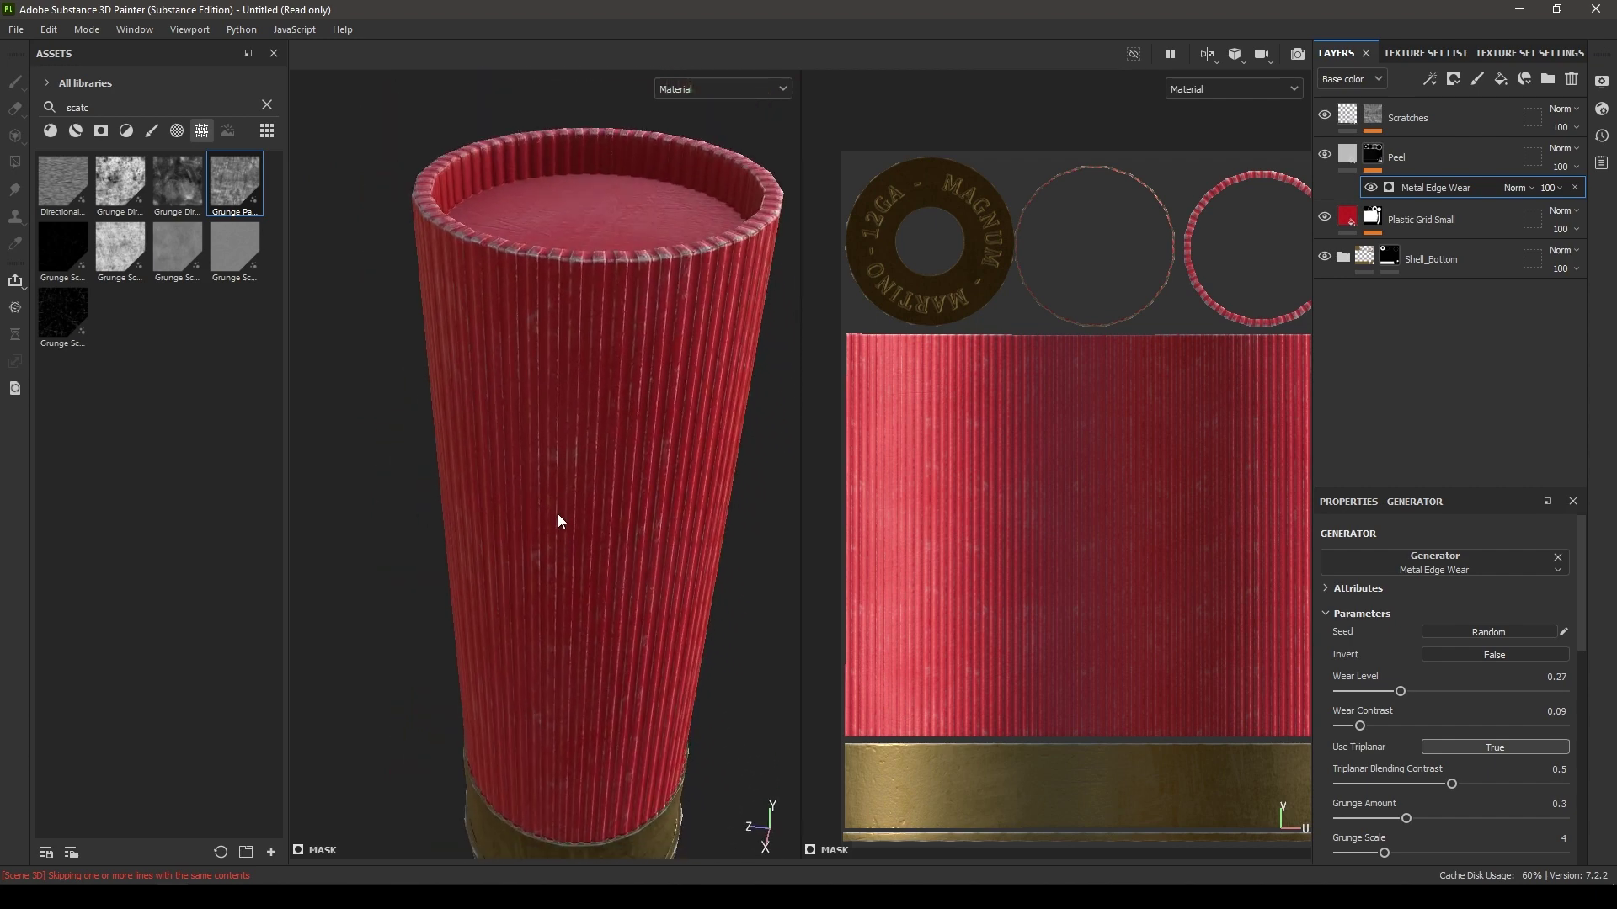
# - Darken the Peel layer's base color to a near-black grey and check the worn rim
pyautogui.click(1347, 155)
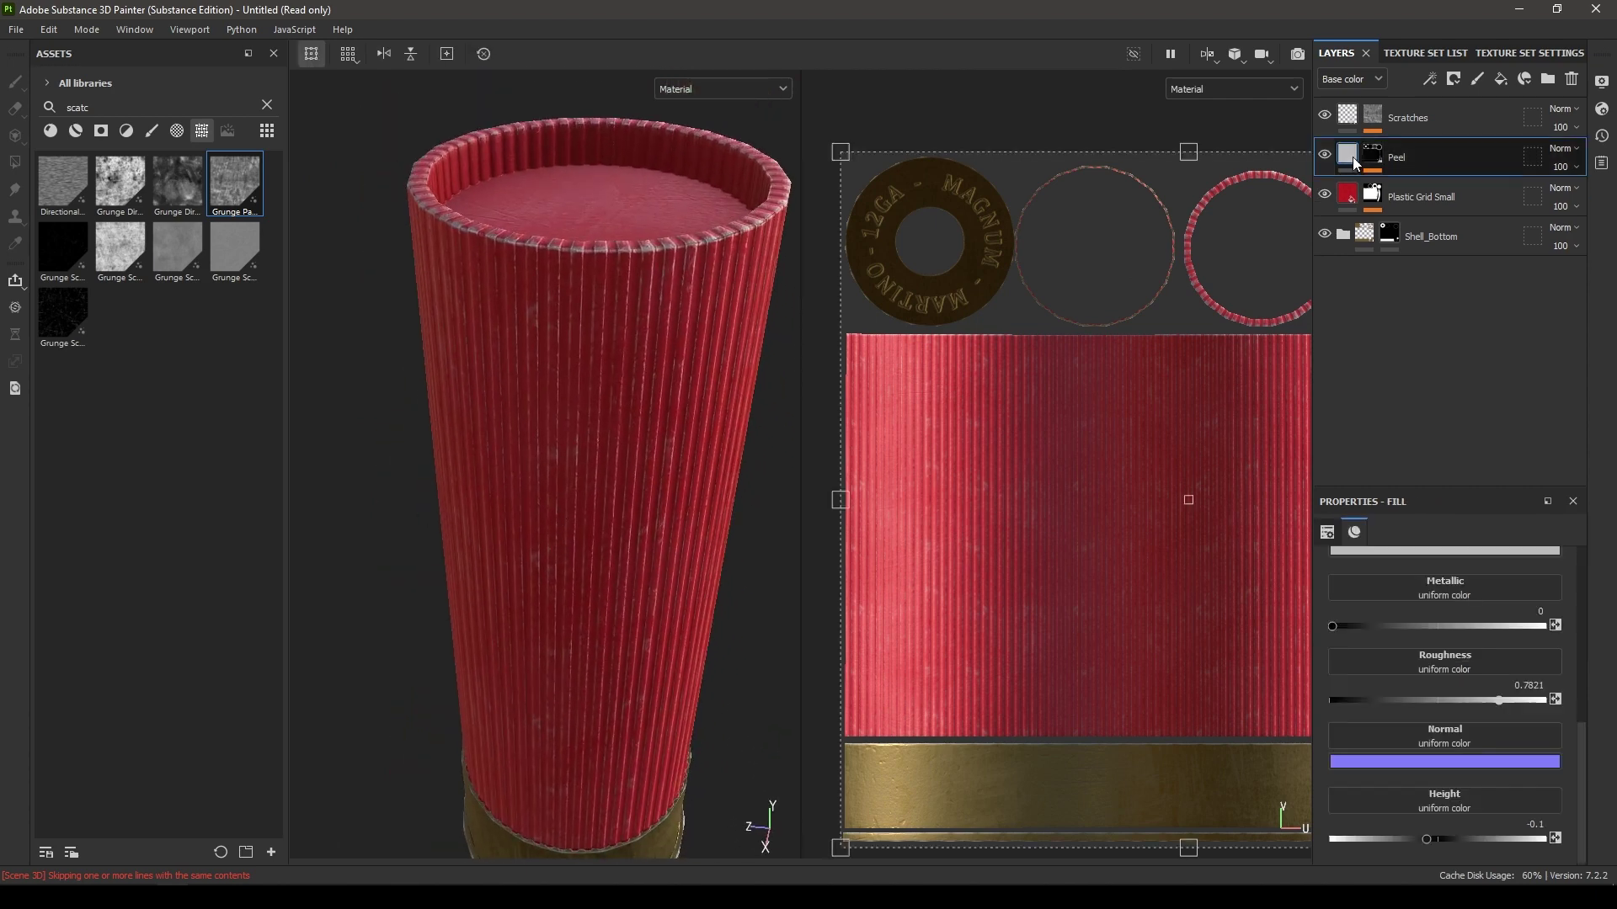
pyautogui.click(1421, 550)
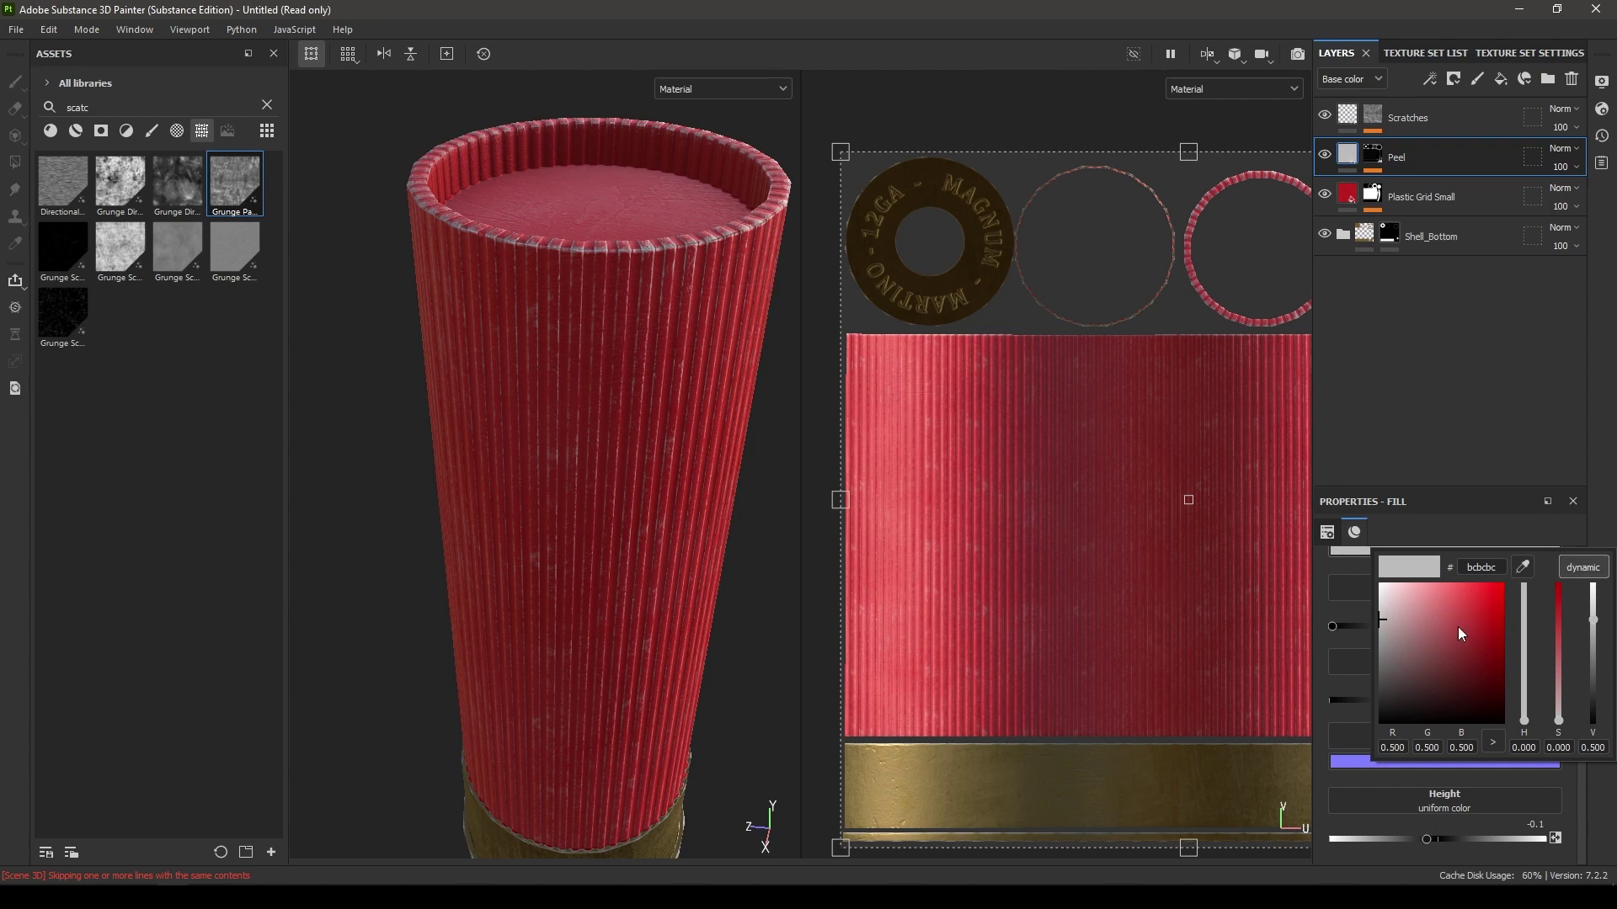
pyautogui.moveTo(1594, 634); pyautogui.dragTo(1601, 713)
pyautogui.keyDown('alt'); pyautogui.moveTo(664, 476); pyautogui.dragTo(600, 527); pyautogui.keyUp('alt')
# - Set the Metal Edge Wear generator's Wear Level to 0.4 and inspect the wear along the whole shell
pyautogui.click(1371, 160)
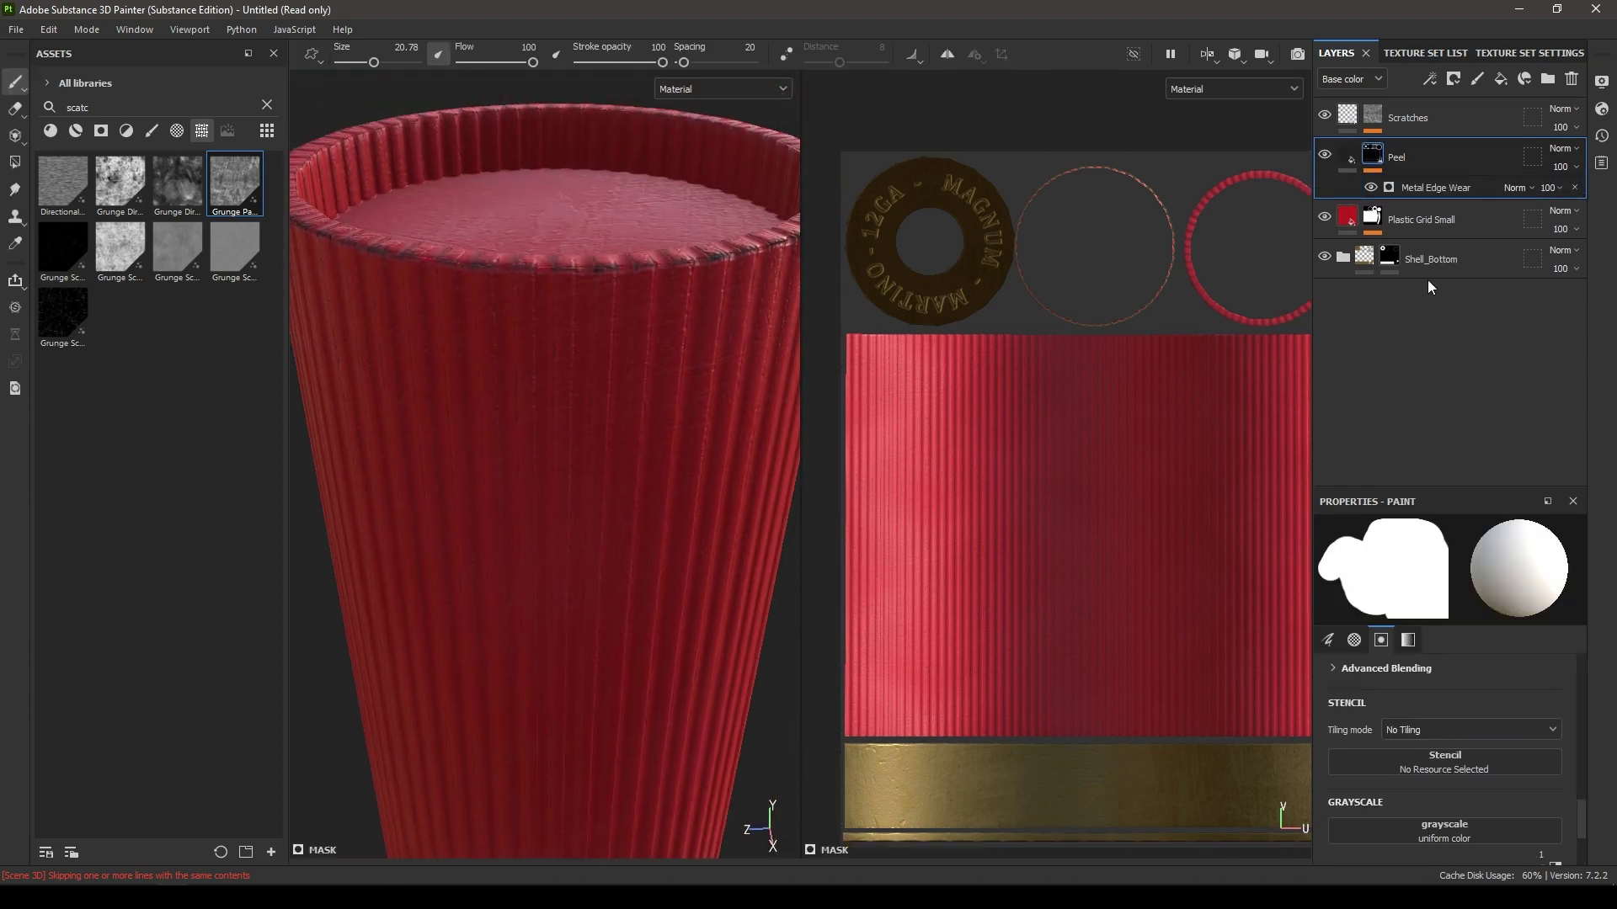
pyautogui.click(1438, 184)
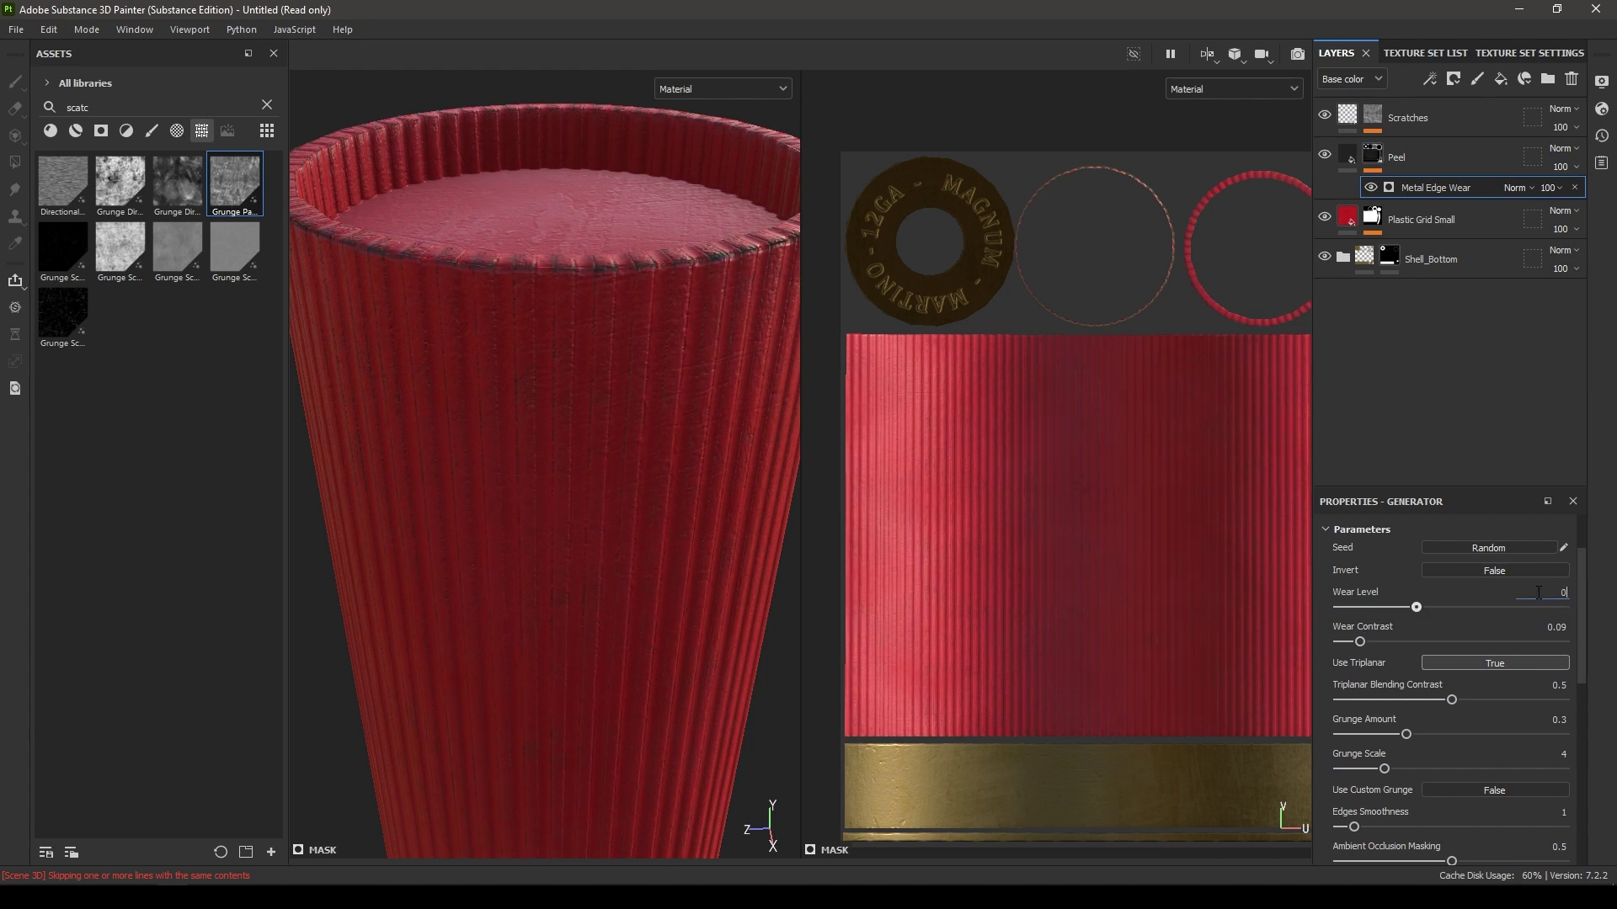
pyautogui.keyDown('alt'); pyautogui.moveTo(599, 441); pyautogui.dragTo(547, 539, button='right'); pyautogui.keyUp('alt')
pyautogui.keyDown('alt'); pyautogui.moveTo(547, 539); pyautogui.dragTo(527, 704); pyautogui.keyUp('alt')
pyautogui.keyDown('alt'); pyautogui.moveTo(527, 704); pyautogui.dragTo(538, 740, button='right'); pyautogui.keyUp('alt')
pyautogui.keyDown('alt'); pyautogui.moveTo(538, 740); pyautogui.dragTo(545, 281); pyautogui.keyUp('alt')
pyautogui.keyDown('alt'); pyautogui.moveTo(545, 281); pyautogui.dragTo(609, 463, button='right'); pyautogui.keyUp('alt')
pyautogui.keyDown('alt'); pyautogui.moveTo(609, 462); pyautogui.dragTo(545, 538); pyautogui.keyUp('alt')
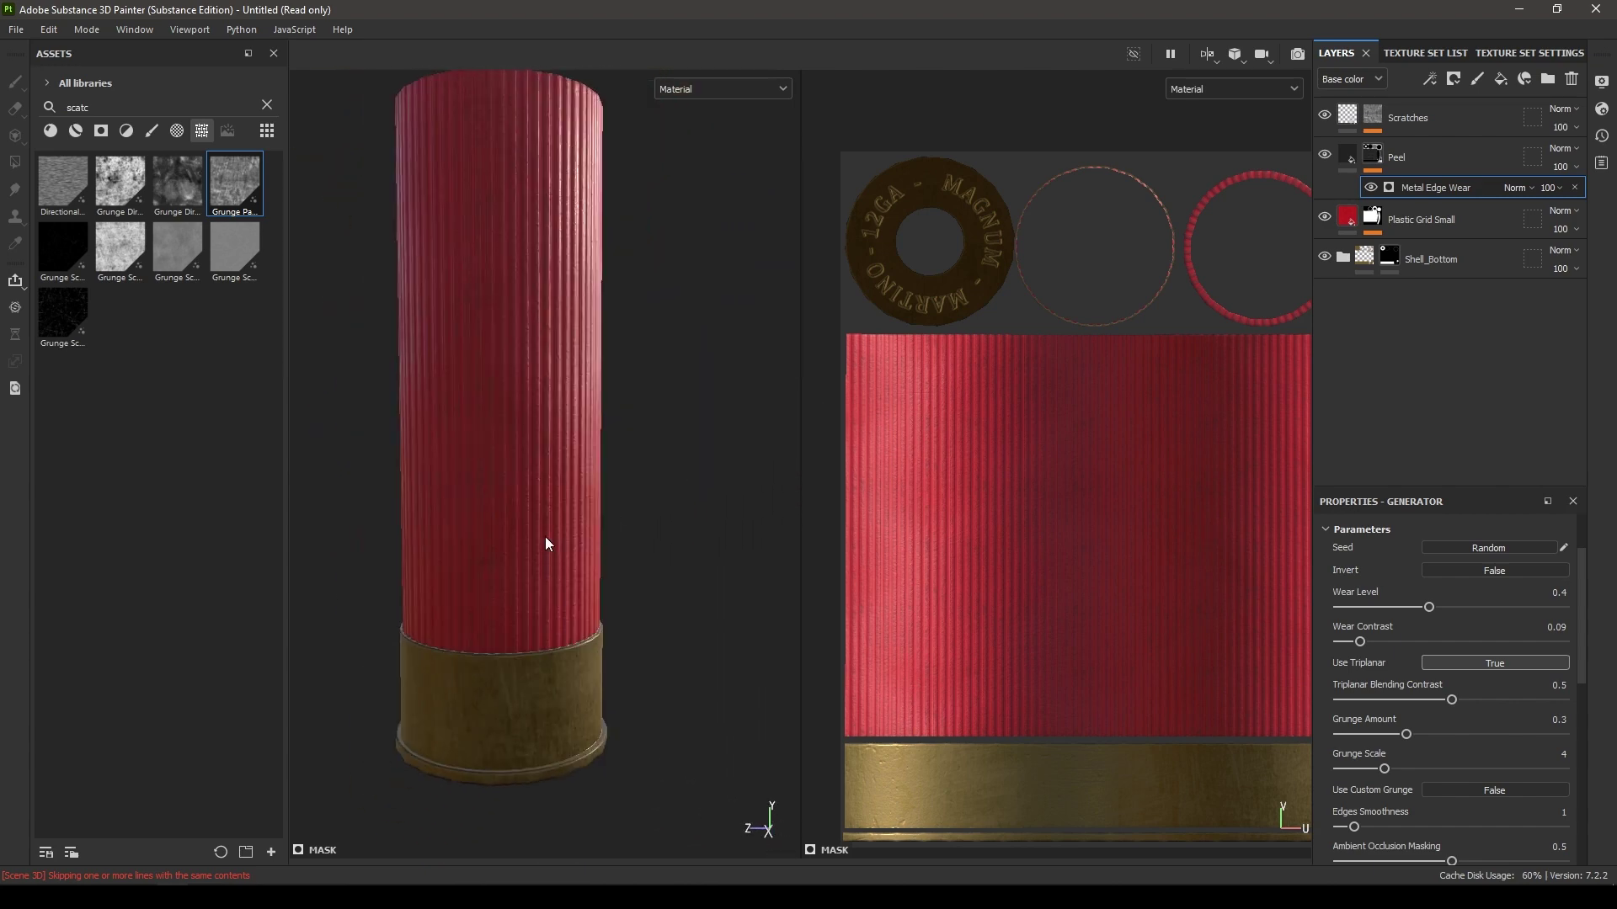
pyautogui.keyDown('alt'); pyautogui.moveTo(545, 538); pyautogui.dragTo(497, 484, button='right'); pyautogui.keyUp('alt')
pyautogui.keyDown('alt'); pyautogui.moveTo(496, 485); pyautogui.dragTo(570, 689, button='middle'); pyautogui.keyUp('alt')
pyautogui.keyDown('alt'); pyautogui.moveTo(570, 689); pyautogui.dragTo(571, 627); pyautogui.keyUp('alt')
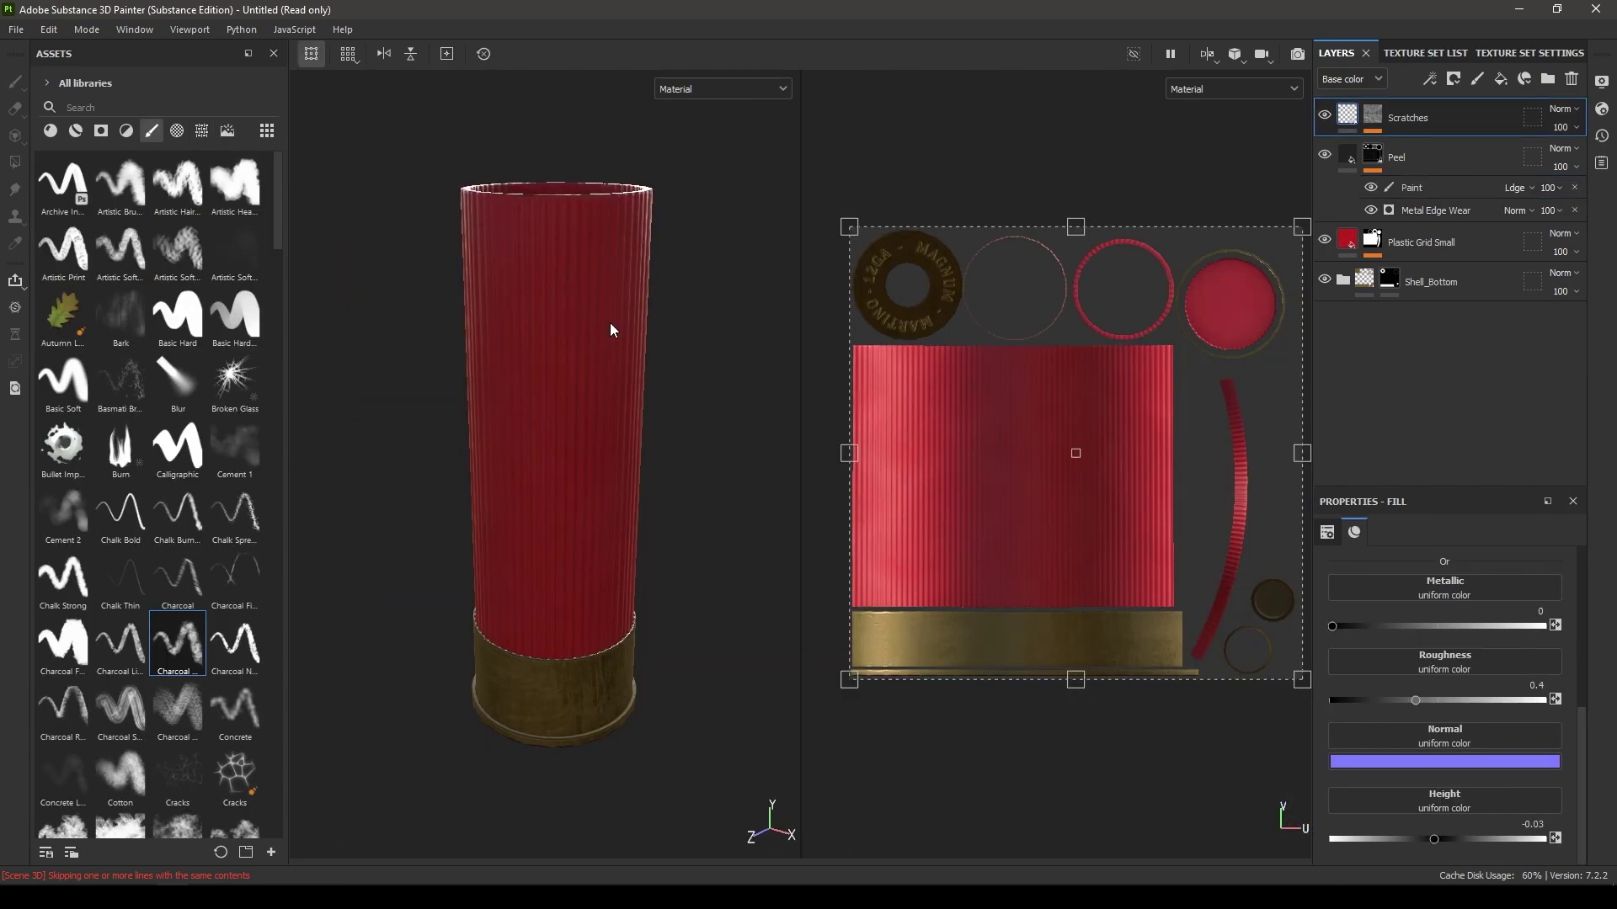
# - Add a new fill layer above Scratches and give it a black mask with a Paint effect
pyautogui.keyDown('alt'); pyautogui.moveTo(610, 321); pyautogui.dragTo(575, 325); pyautogui.keyUp('alt')
pyautogui.keyDown('alt'); pyautogui.moveTo(575, 325); pyautogui.dragTo(627, 294, button='right'); pyautogui.keyUp('alt')
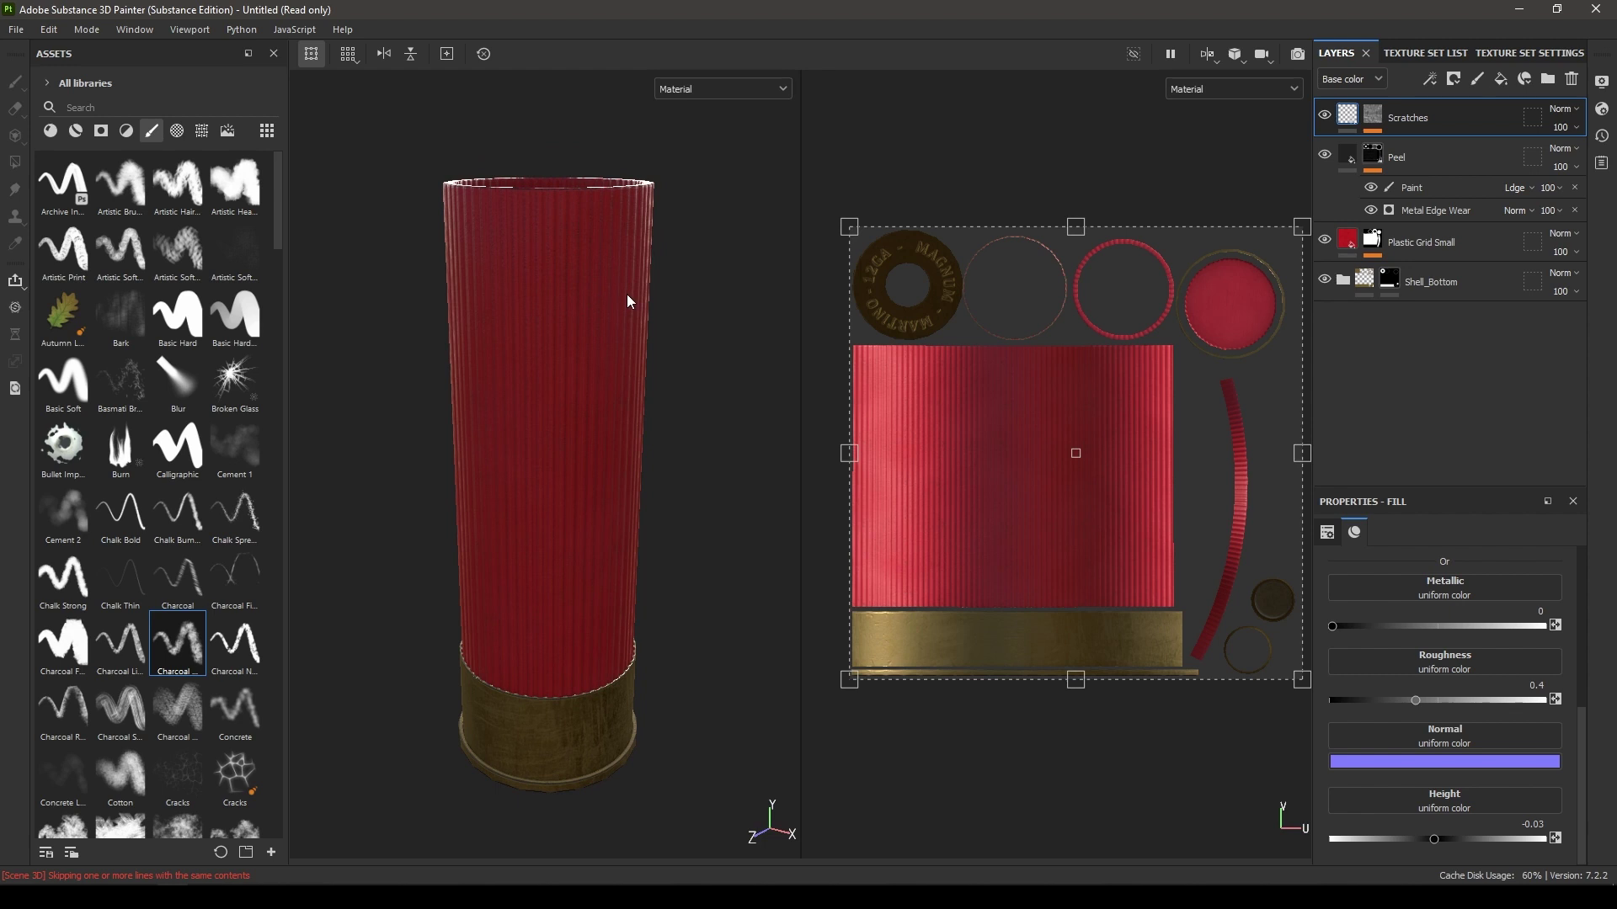
pyautogui.click(1502, 79)
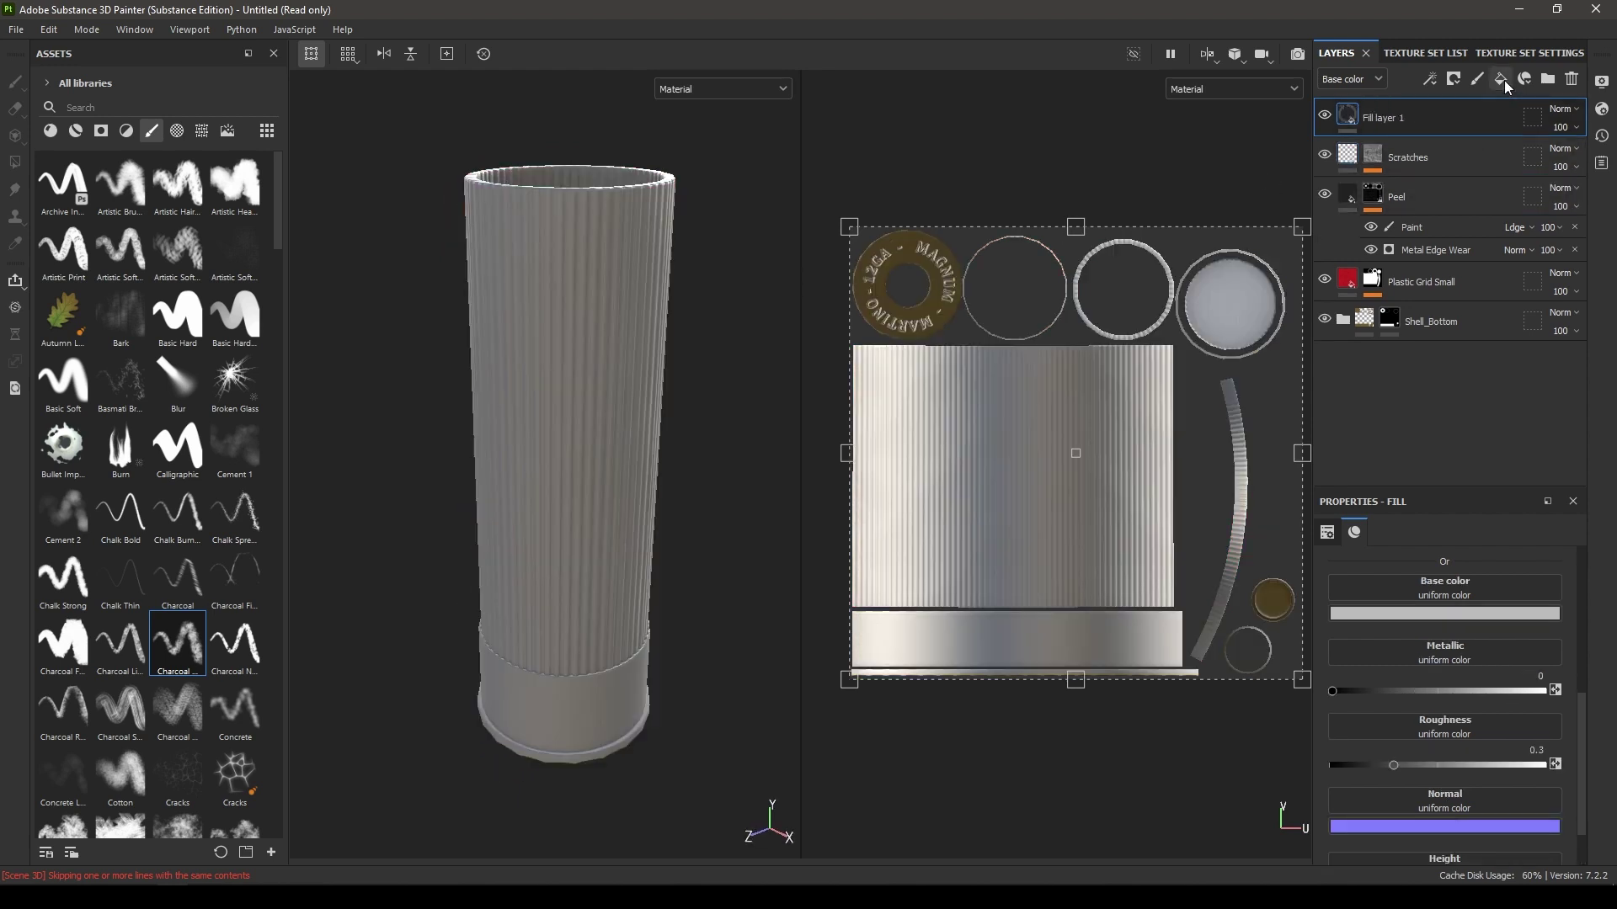
pyautogui.rightClick(1422, 124)
pyautogui.click(1449, 155)
pyautogui.rightClick(1432, 122)
pyautogui.click(1453, 734)
pyautogui.scroll(-5, 1473, 745)
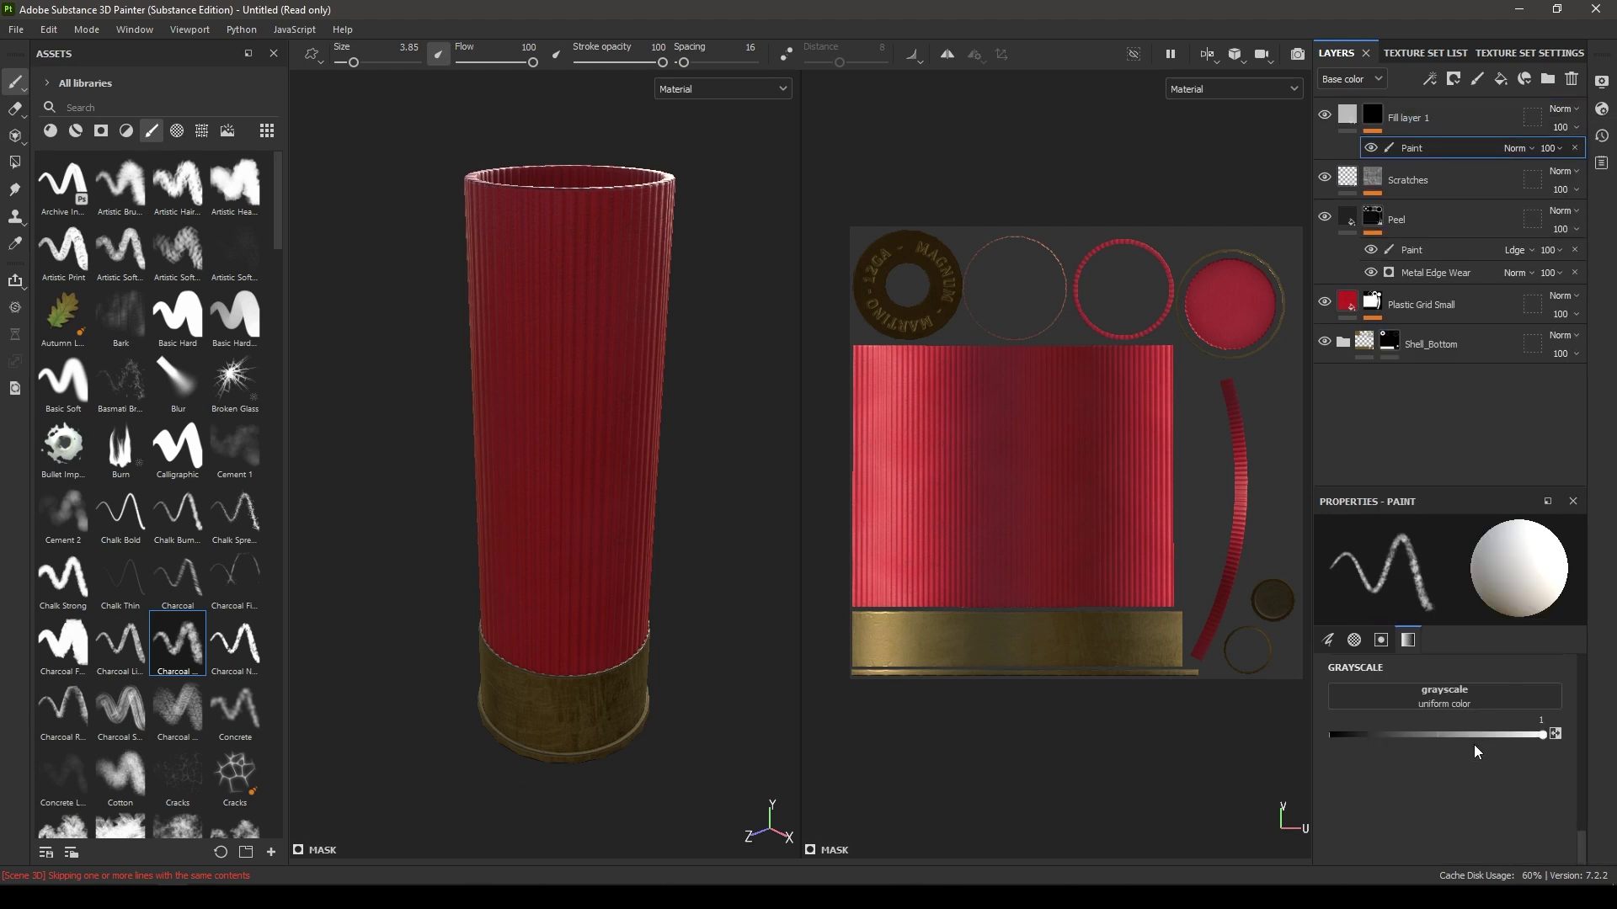
# - Search the texture assets for "stencil" and load Stencil_1 as the brush's stencil
pyautogui.click(135, 114)
pyautogui.write('ste')
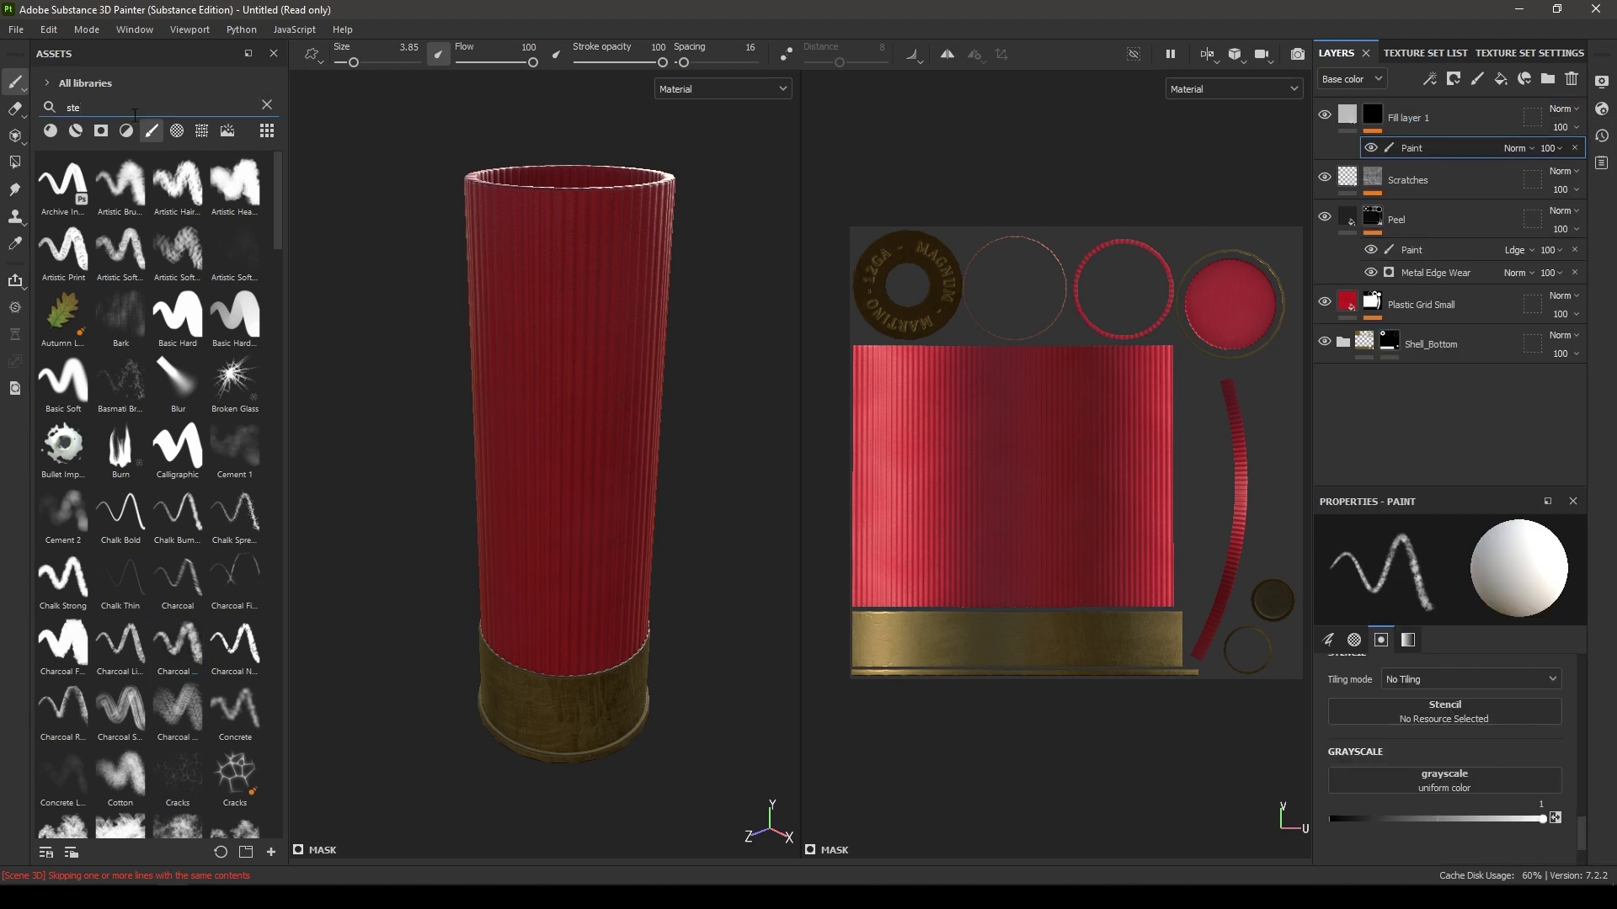
pyautogui.write('c')
pyautogui.press('BackSpace')
pyautogui.write('ncil')
pyautogui.click(198, 131)
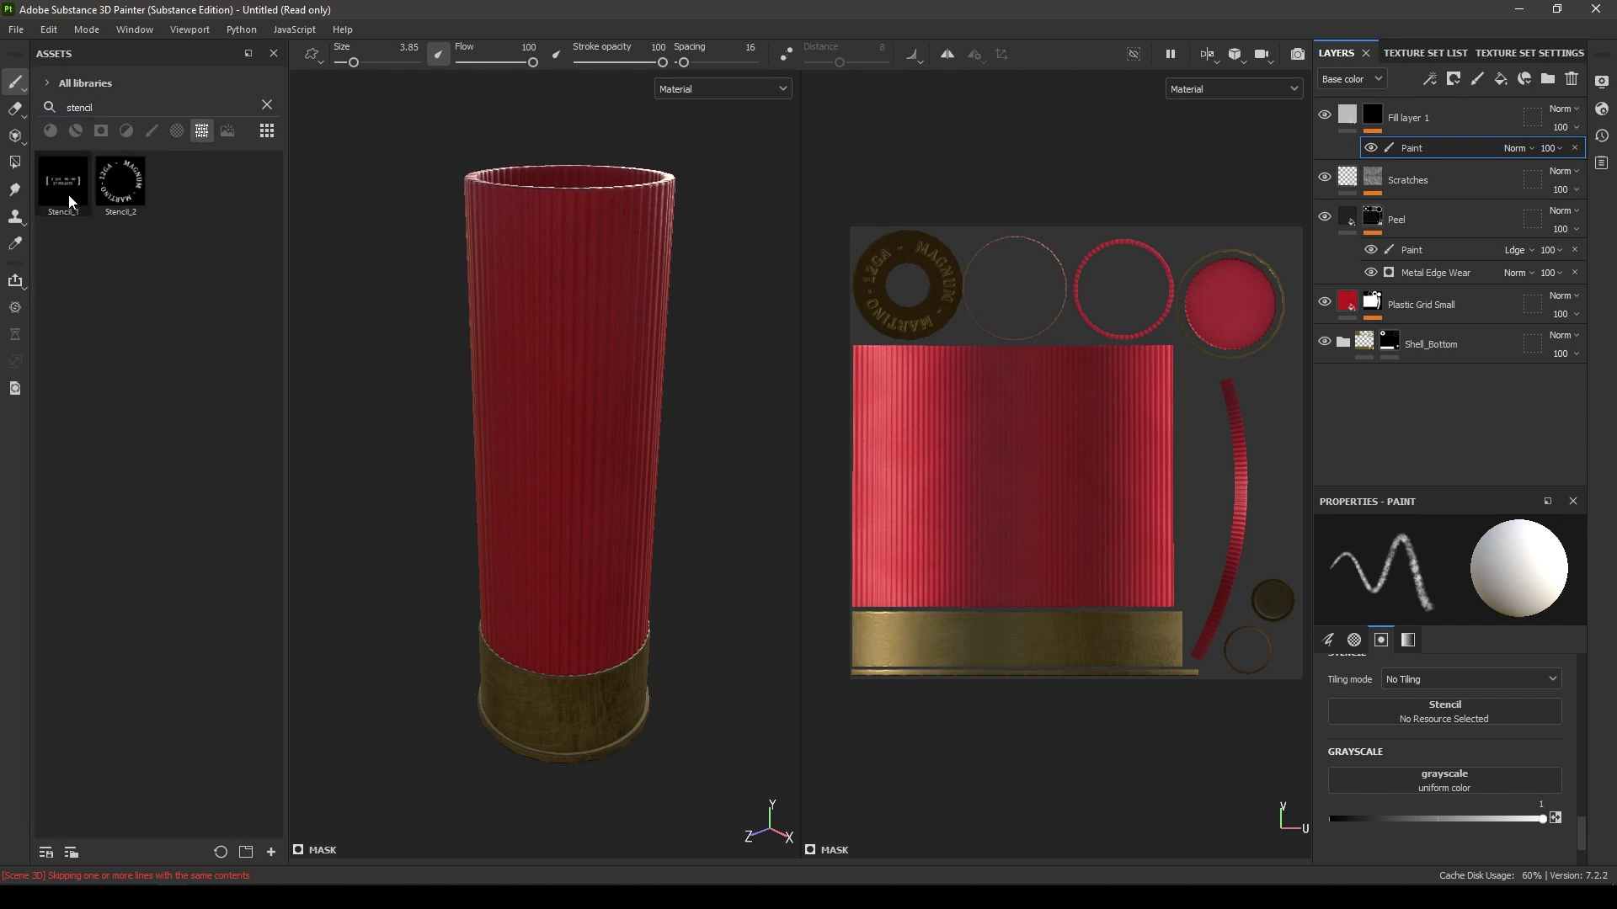
pyautogui.moveTo(61, 202); pyautogui.dragTo(1463, 718)
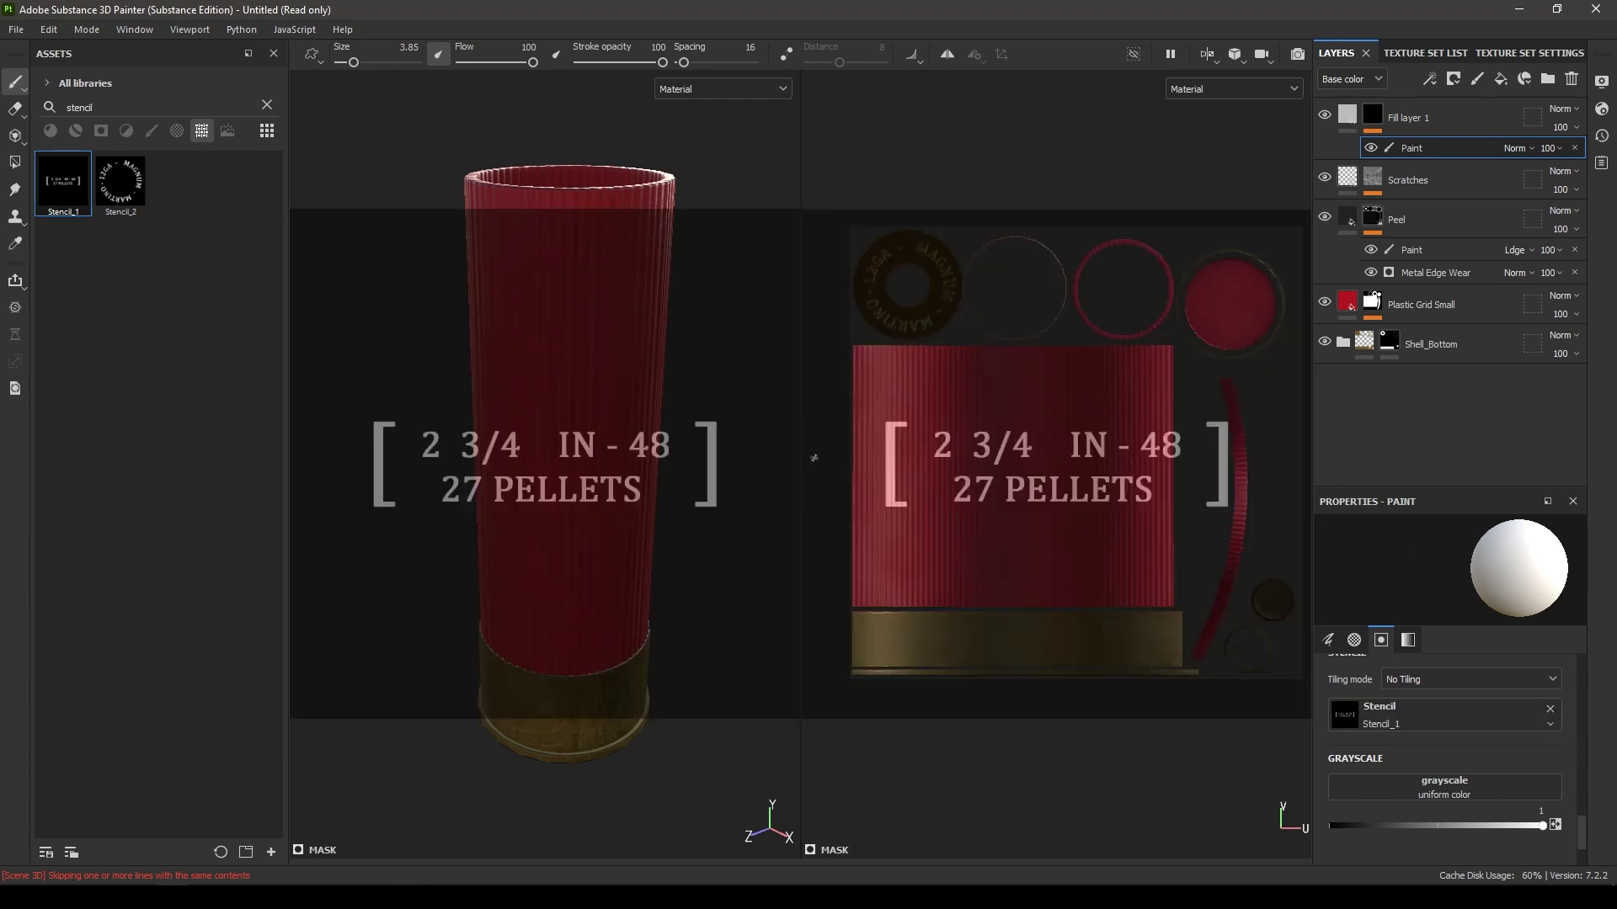
# - Frame the tube's UV island around the stencil text, remove the brush alpha and enlarge the brush to 35.45
pyautogui.scroll(5, 1087, 455)
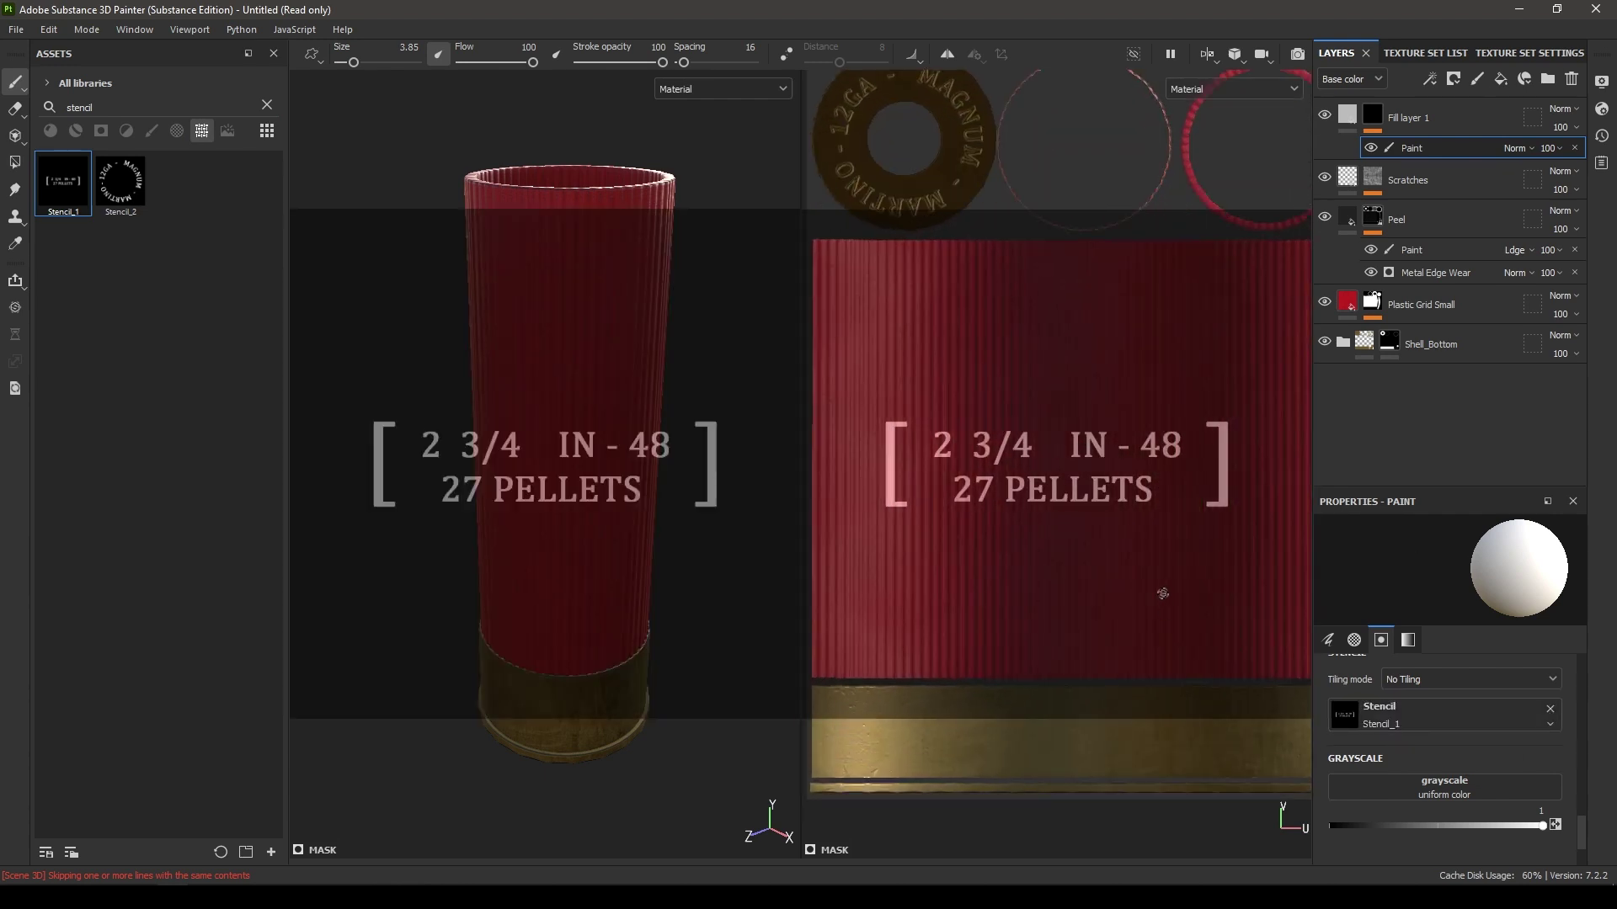
pyautogui.moveTo(797, 513); pyautogui.dragTo(565, 539)
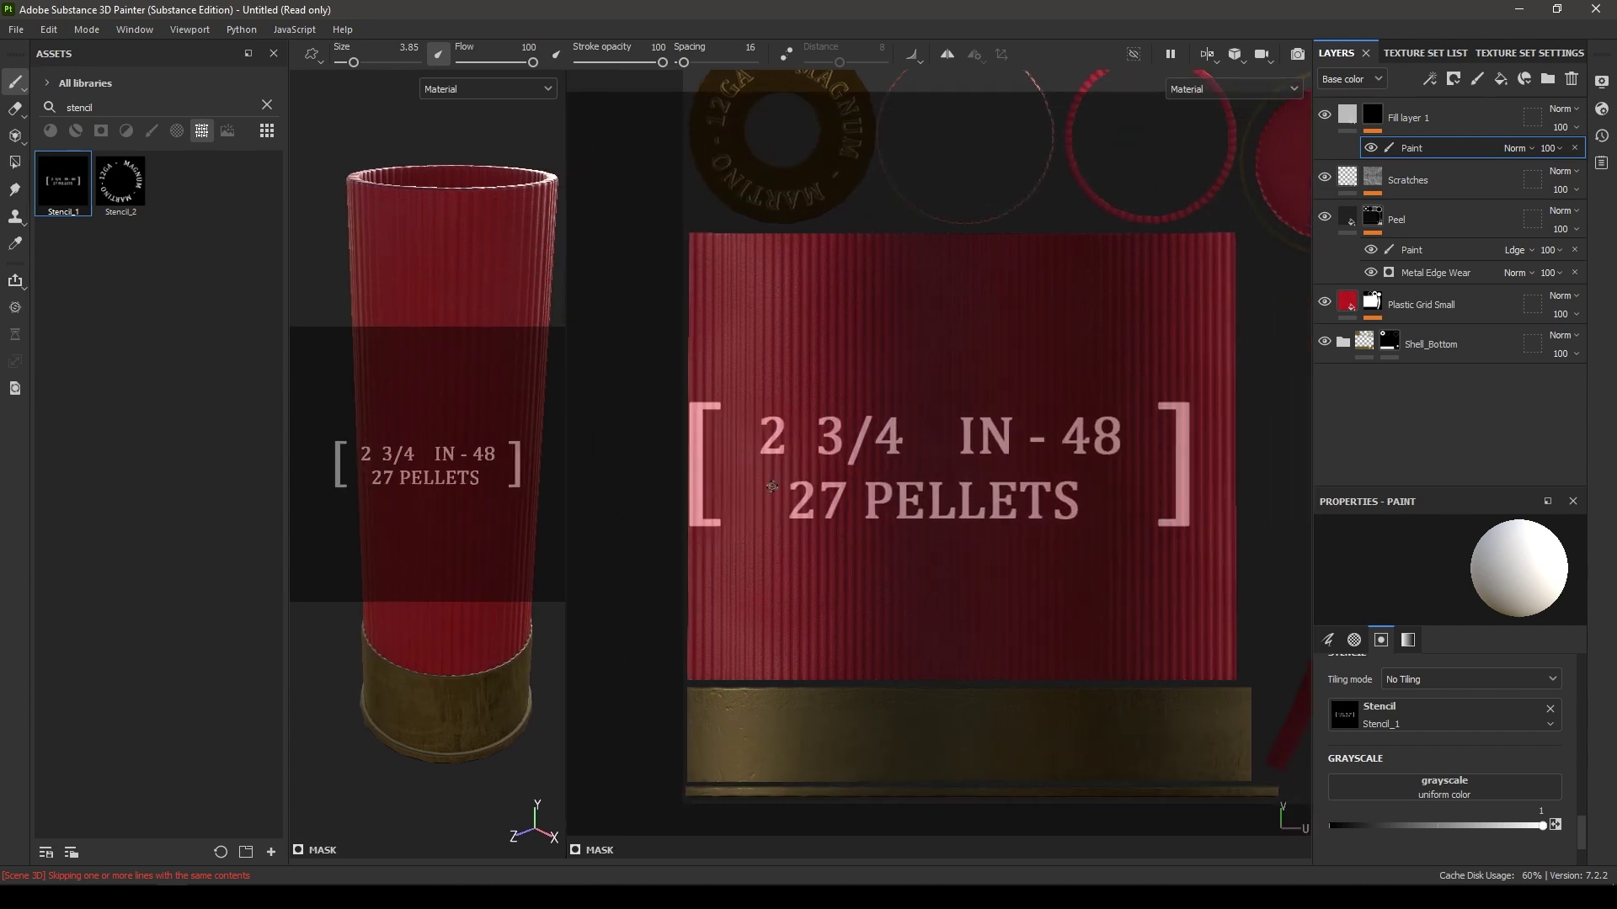
pyautogui.keyDown('alt'); pyautogui.moveTo(998, 601); pyautogui.dragTo(919, 598, button='middle'); pyautogui.keyUp('alt')
pyautogui.keyDown('alt'); pyautogui.moveTo(918, 598); pyautogui.dragTo(946, 610, button='right'); pyautogui.keyUp('alt')
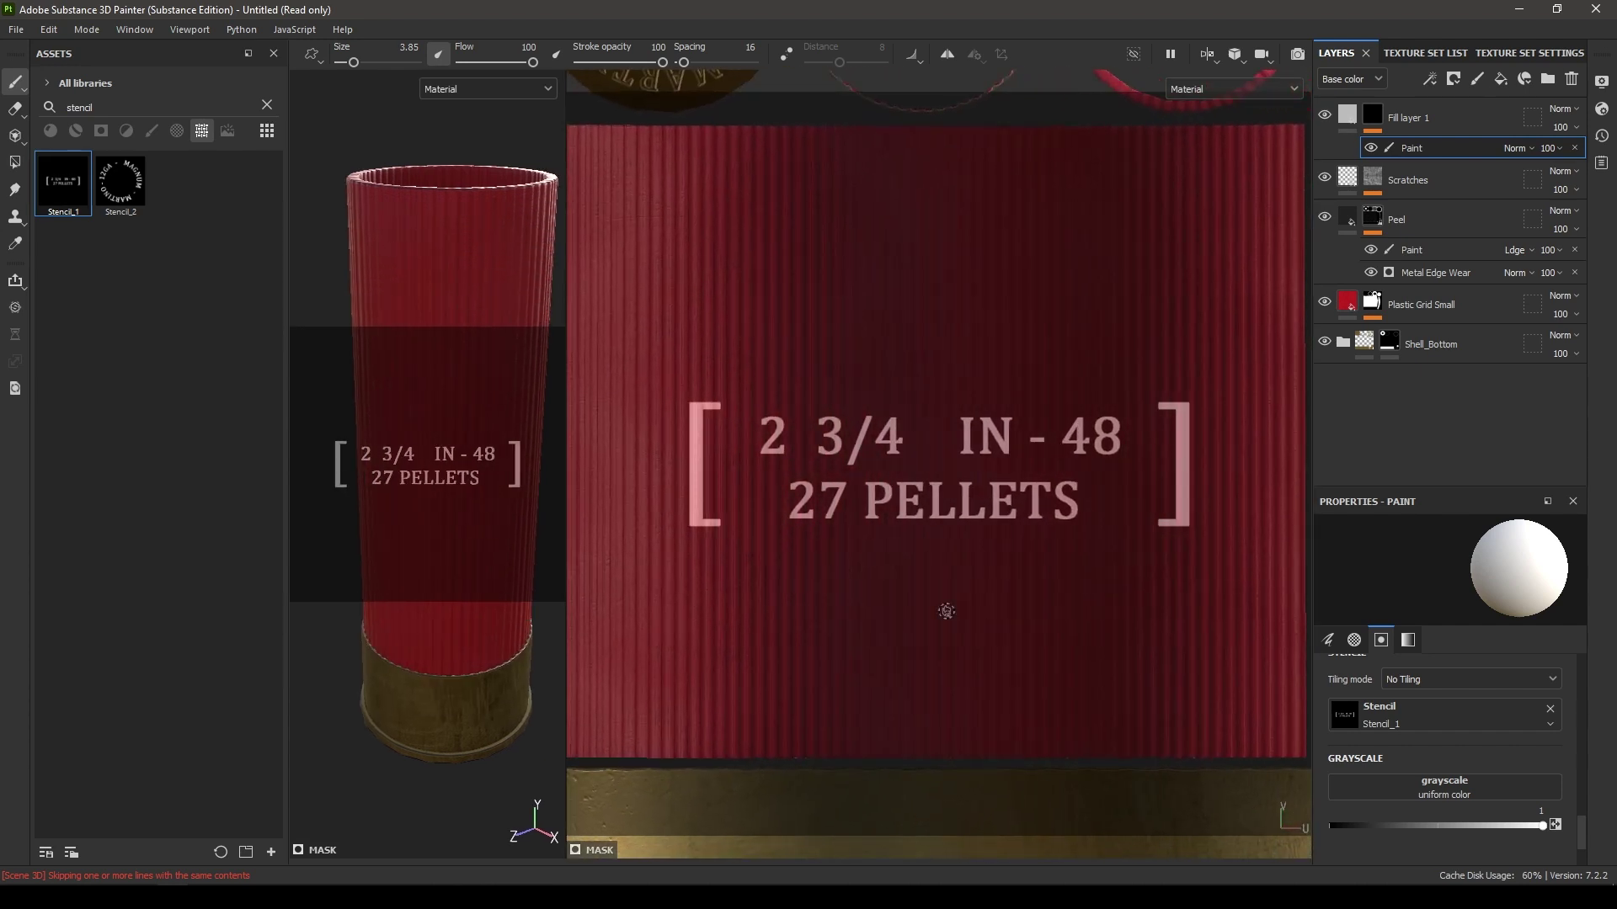
pyautogui.keyDown('alt'); pyautogui.moveTo(947, 610); pyautogui.dragTo(975, 614, button='middle'); pyautogui.keyUp('alt')
pyautogui.keyDown('alt'); pyautogui.moveTo(974, 614); pyautogui.dragTo(940, 534, button='right'); pyautogui.keyUp('alt')
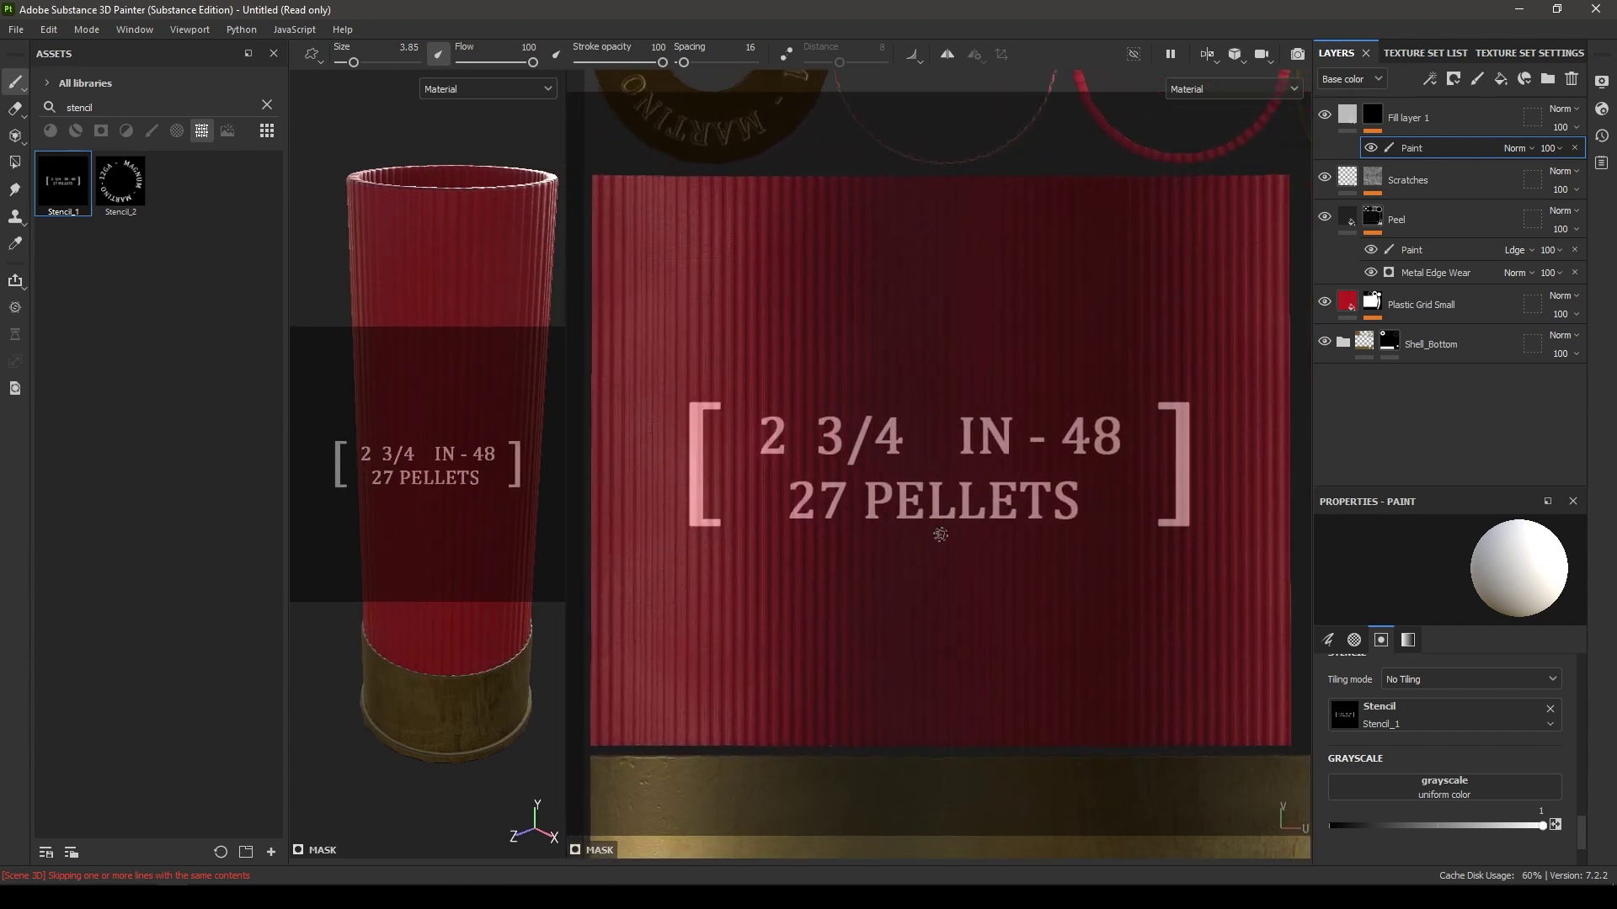
pyautogui.scroll(5, 1415, 724)
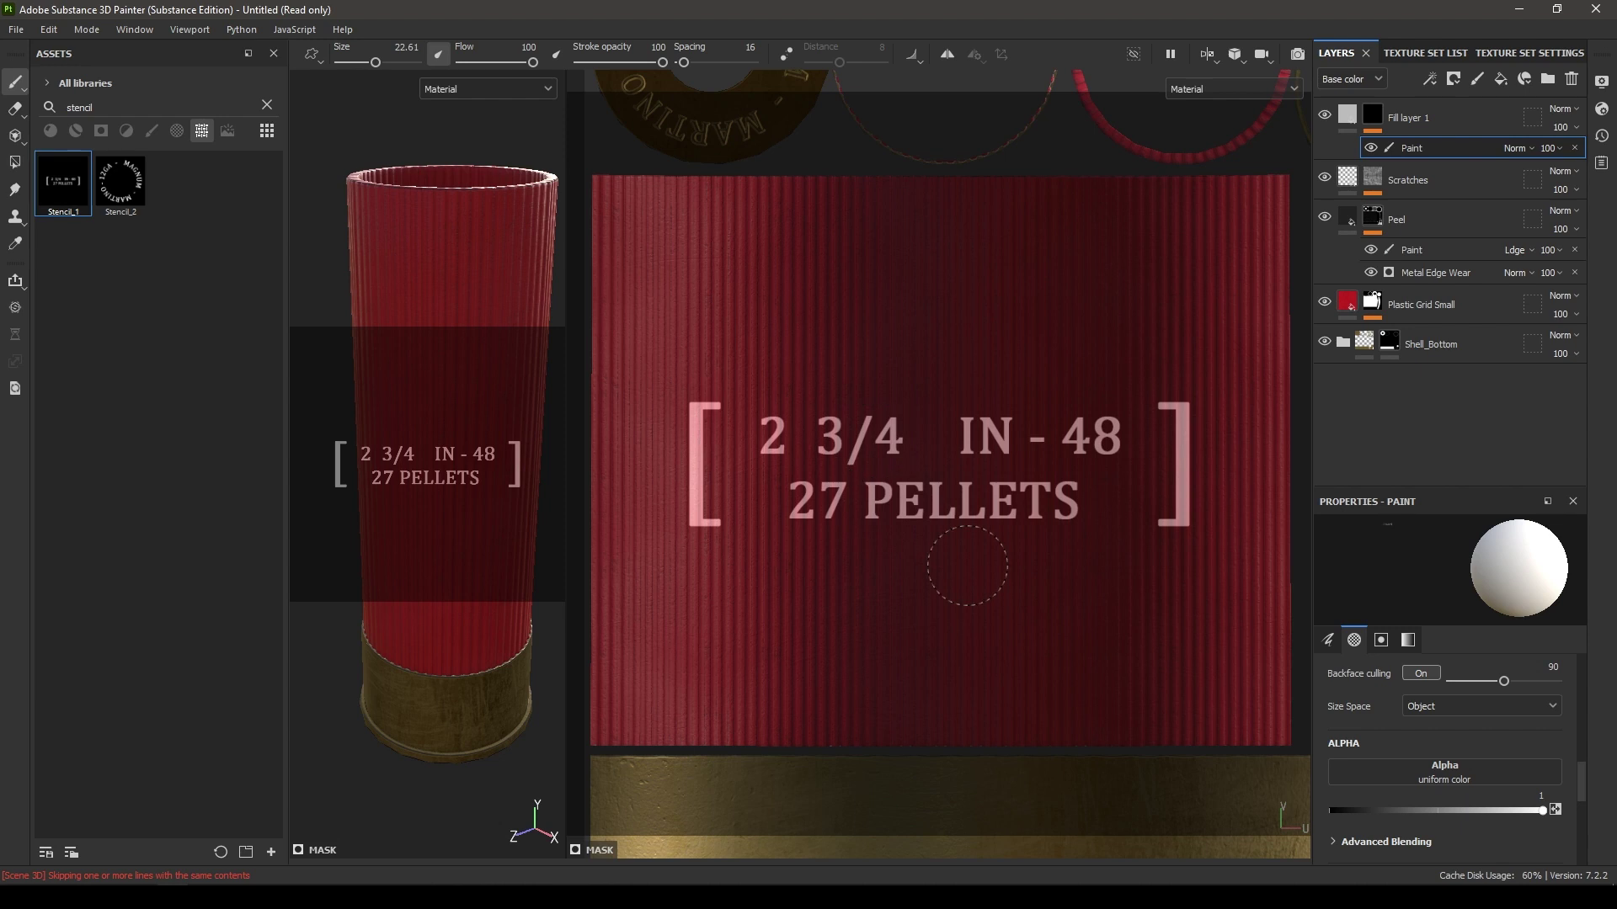
pyautogui.scroll(-2, 1472, 821)
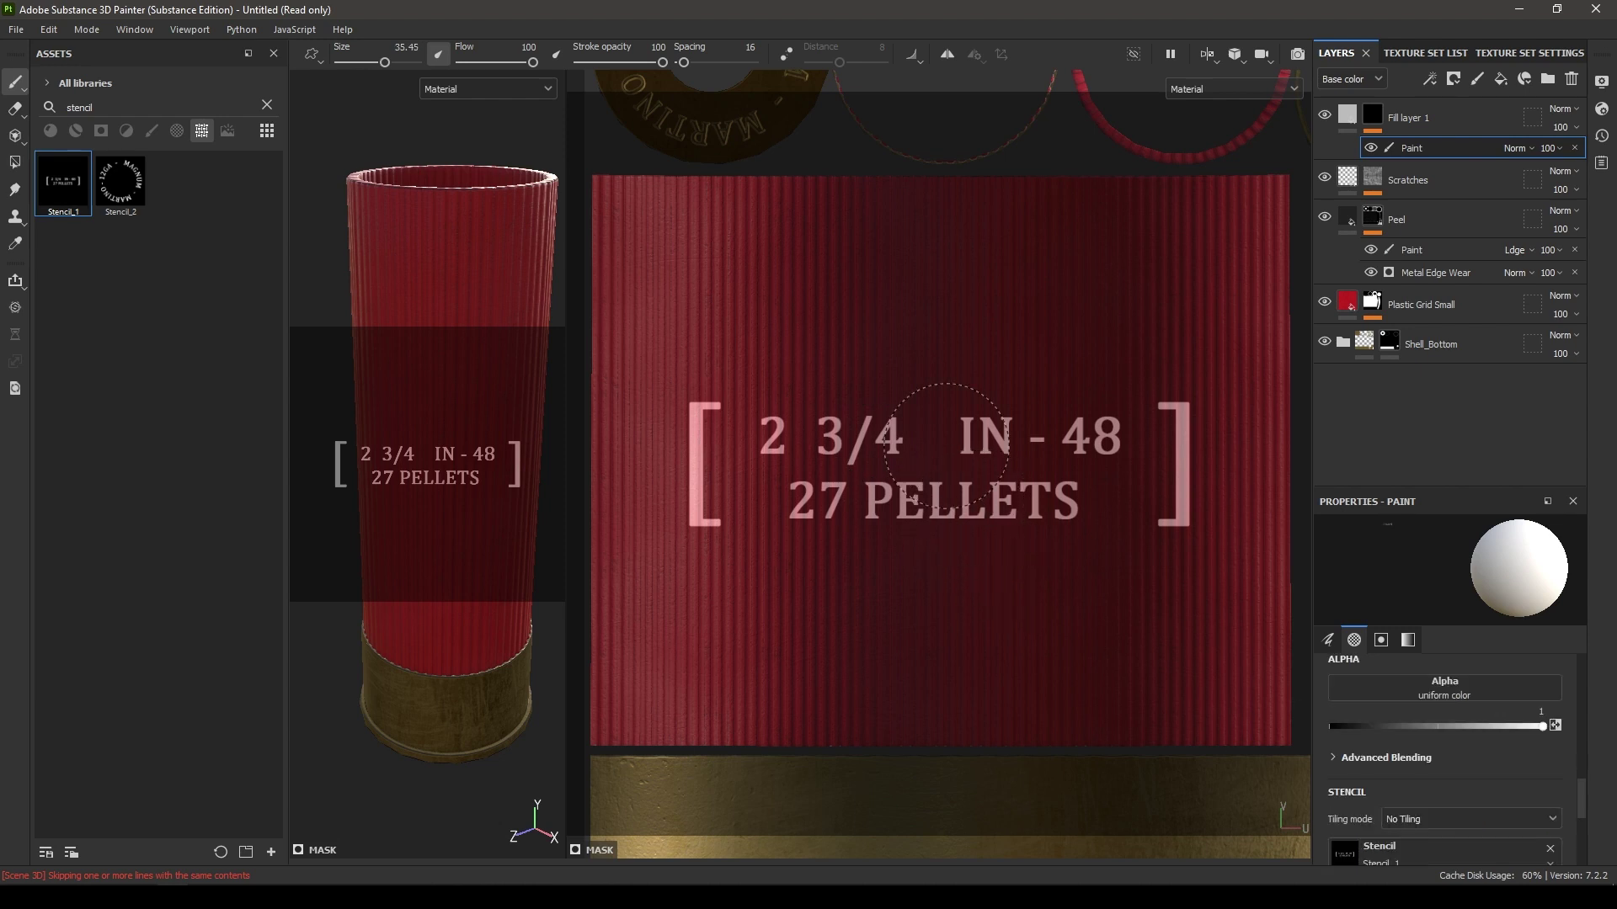
# - Paint the stencil lettering across the middle of the tube and set Fill layer 1's base color to 2c2c2c
pyautogui.moveTo(1155, 437)
pyautogui.mouseDown()
pyautogui.moveTo(1185, 435)
pyautogui.moveTo(977, 333)
pyautogui.moveTo(840, 343)
pyautogui.moveTo(724, 404)
pyautogui.moveTo(762, 349)
pyautogui.moveTo(750, 362)
pyautogui.mouseUp()
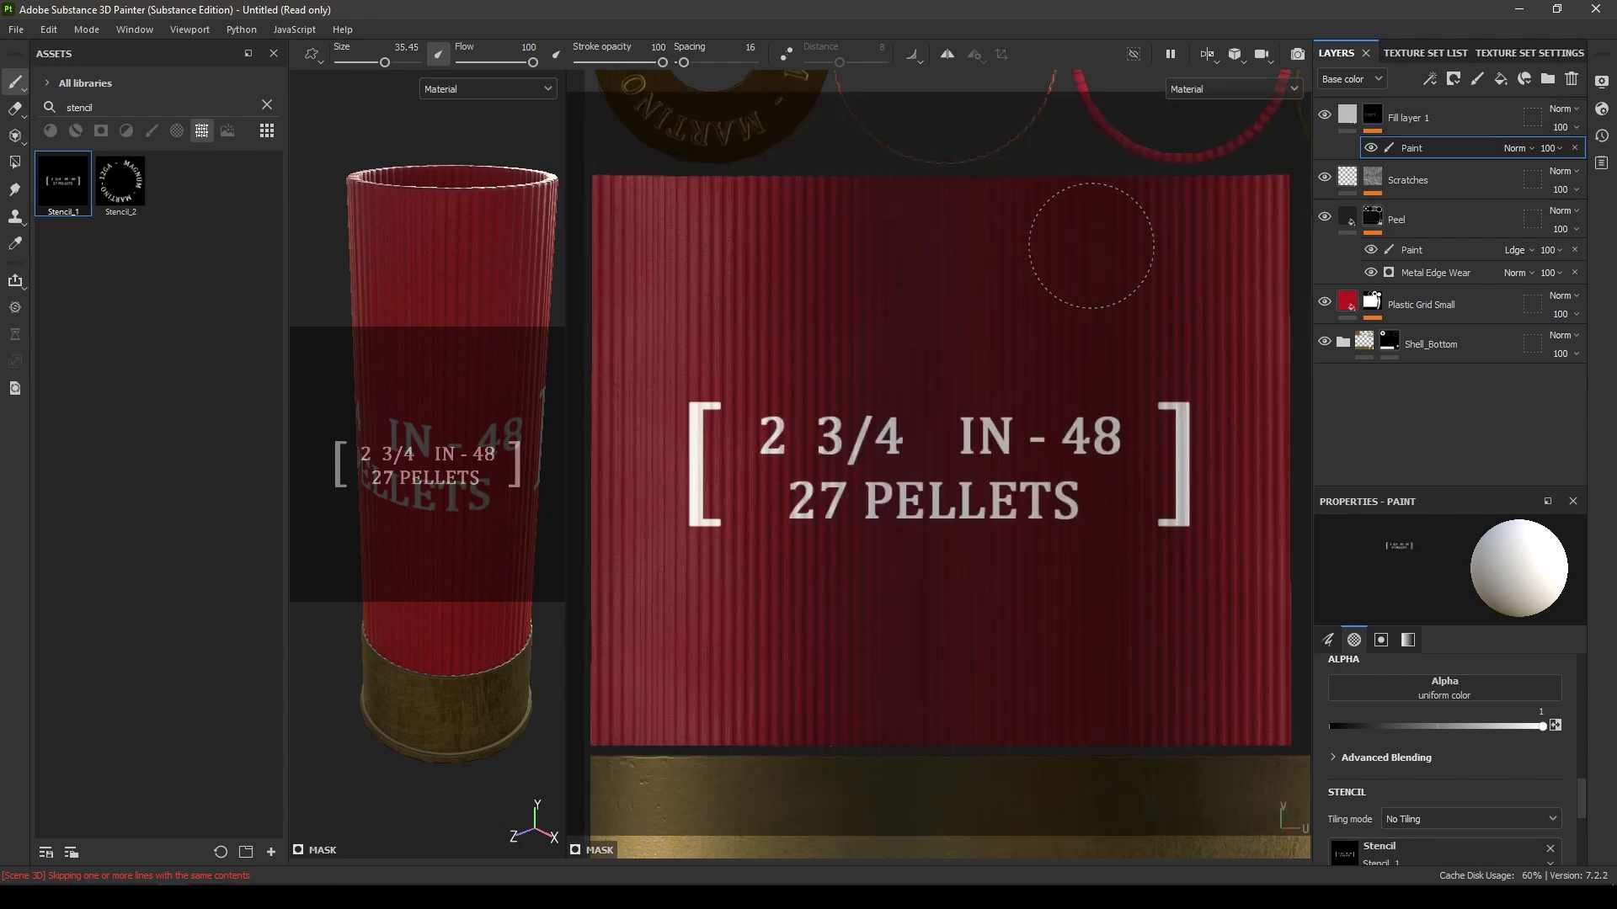
pyautogui.click(1347, 116)
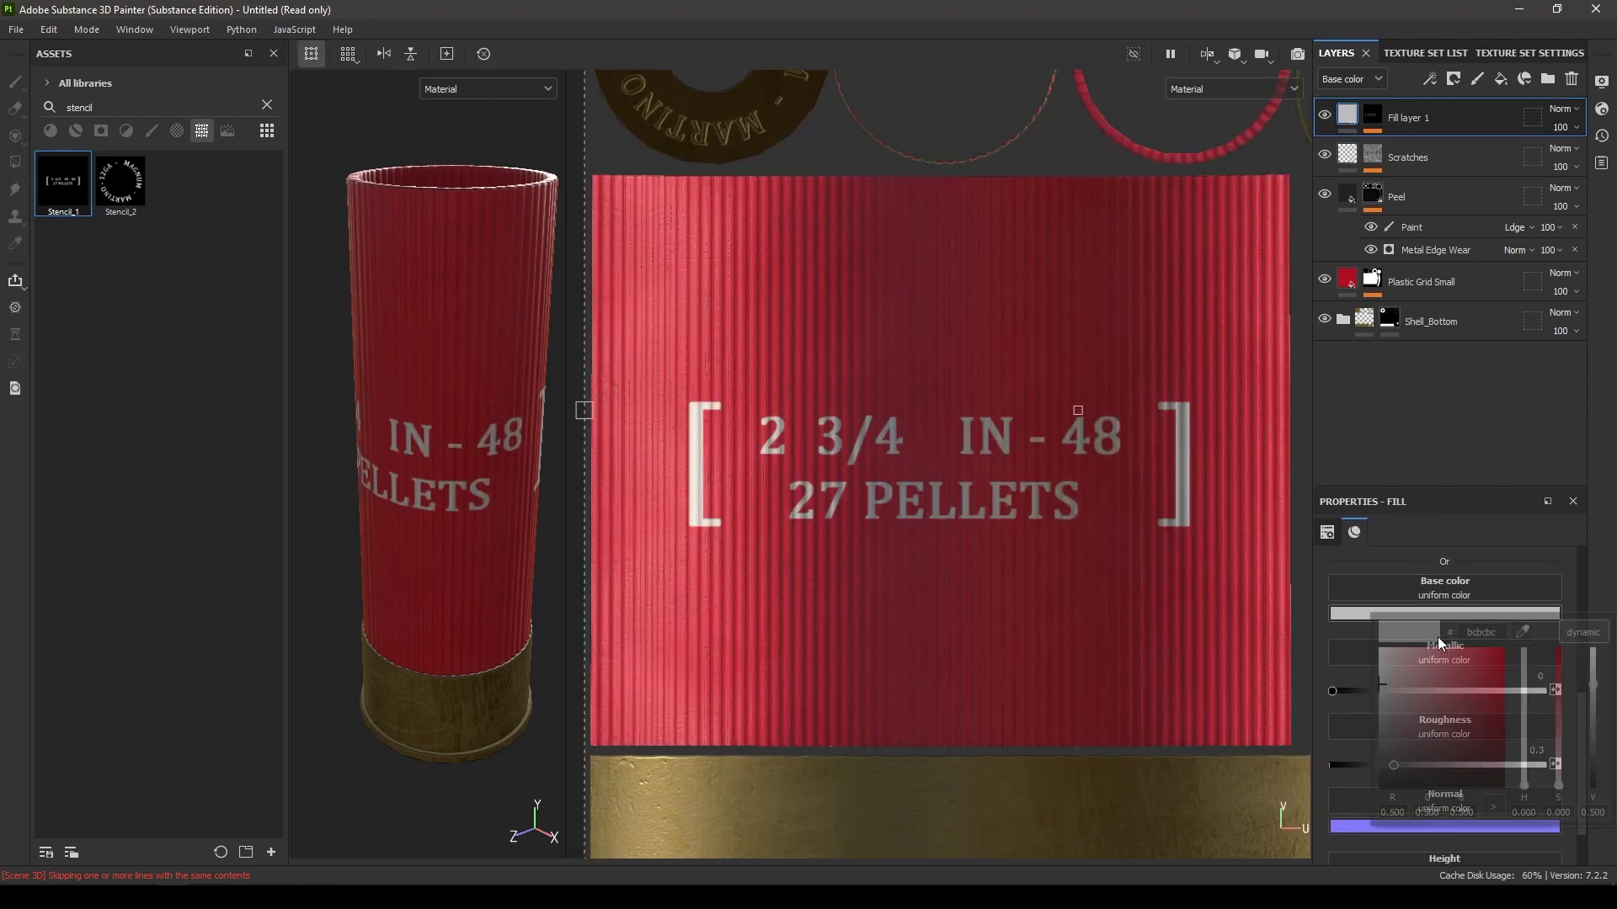
pyautogui.click(1413, 613)
pyautogui.moveTo(1464, 694); pyautogui.dragTo(1357, 765)
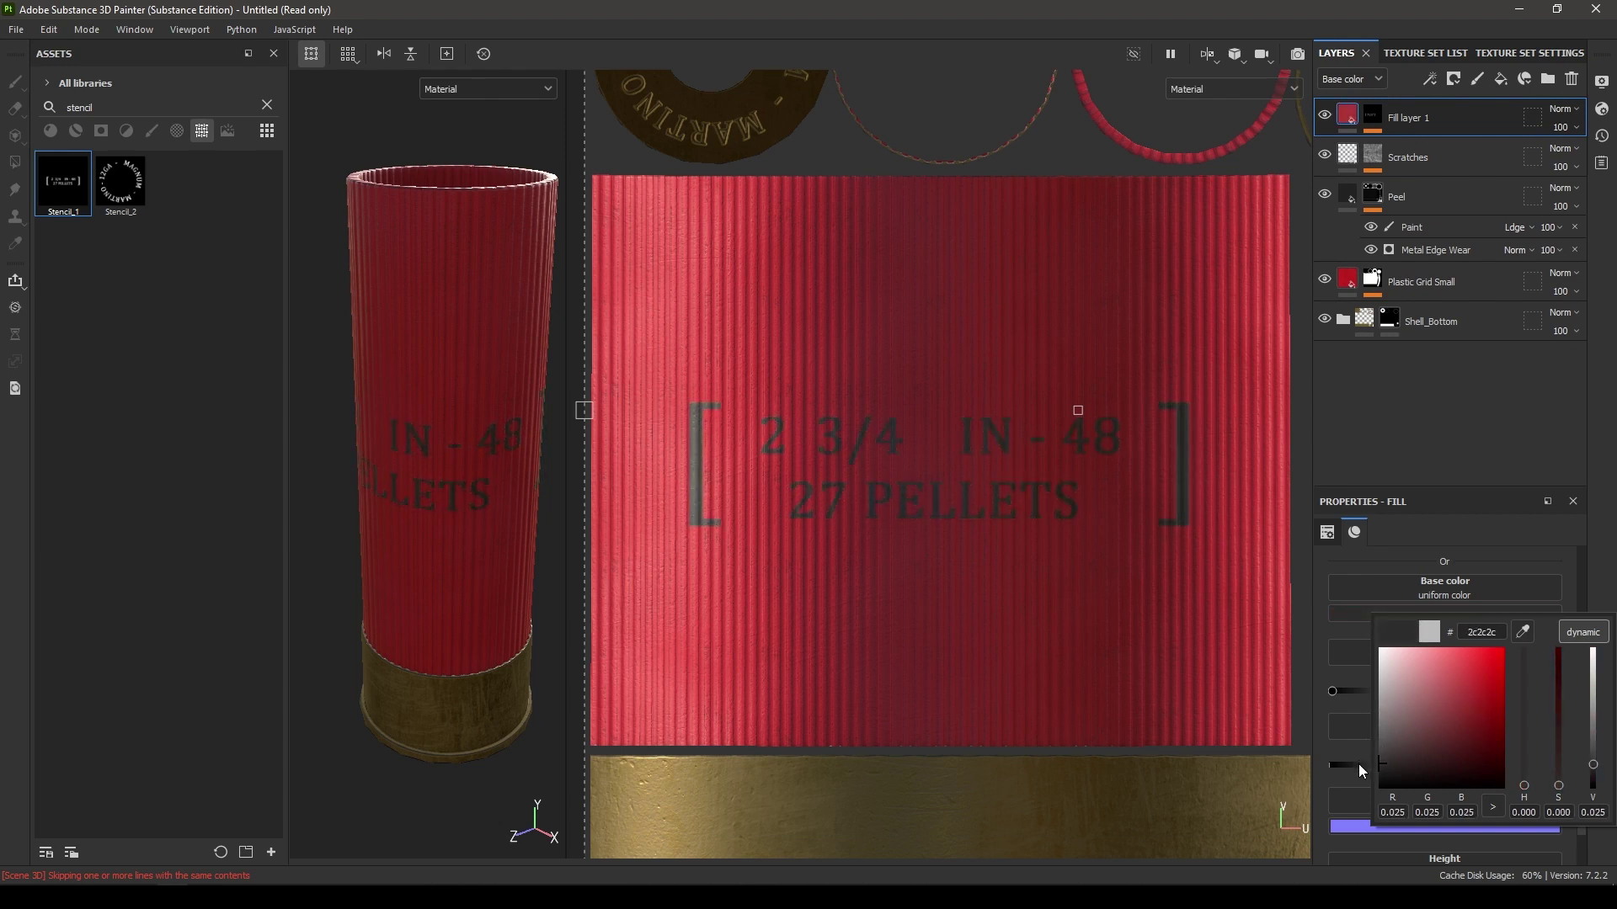
# - Inspect the lettering on the shell, then undo its dark color and the painted text
pyautogui.keyDown('alt'); pyautogui.moveTo(407, 480); pyautogui.dragTo(485, 431); pyautogui.keyUp('alt')
pyautogui.keyDown('alt'); pyautogui.moveTo(485, 431); pyautogui.dragTo(468, 404, button='right'); pyautogui.keyUp('alt')
pyautogui.keyDown('alt'); pyautogui.moveTo(468, 404); pyautogui.dragTo(475, 541); pyautogui.keyUp('alt')
pyautogui.keyDown('alt'); pyautogui.moveTo(476, 541); pyautogui.dragTo(454, 486, button='right'); pyautogui.keyUp('alt')
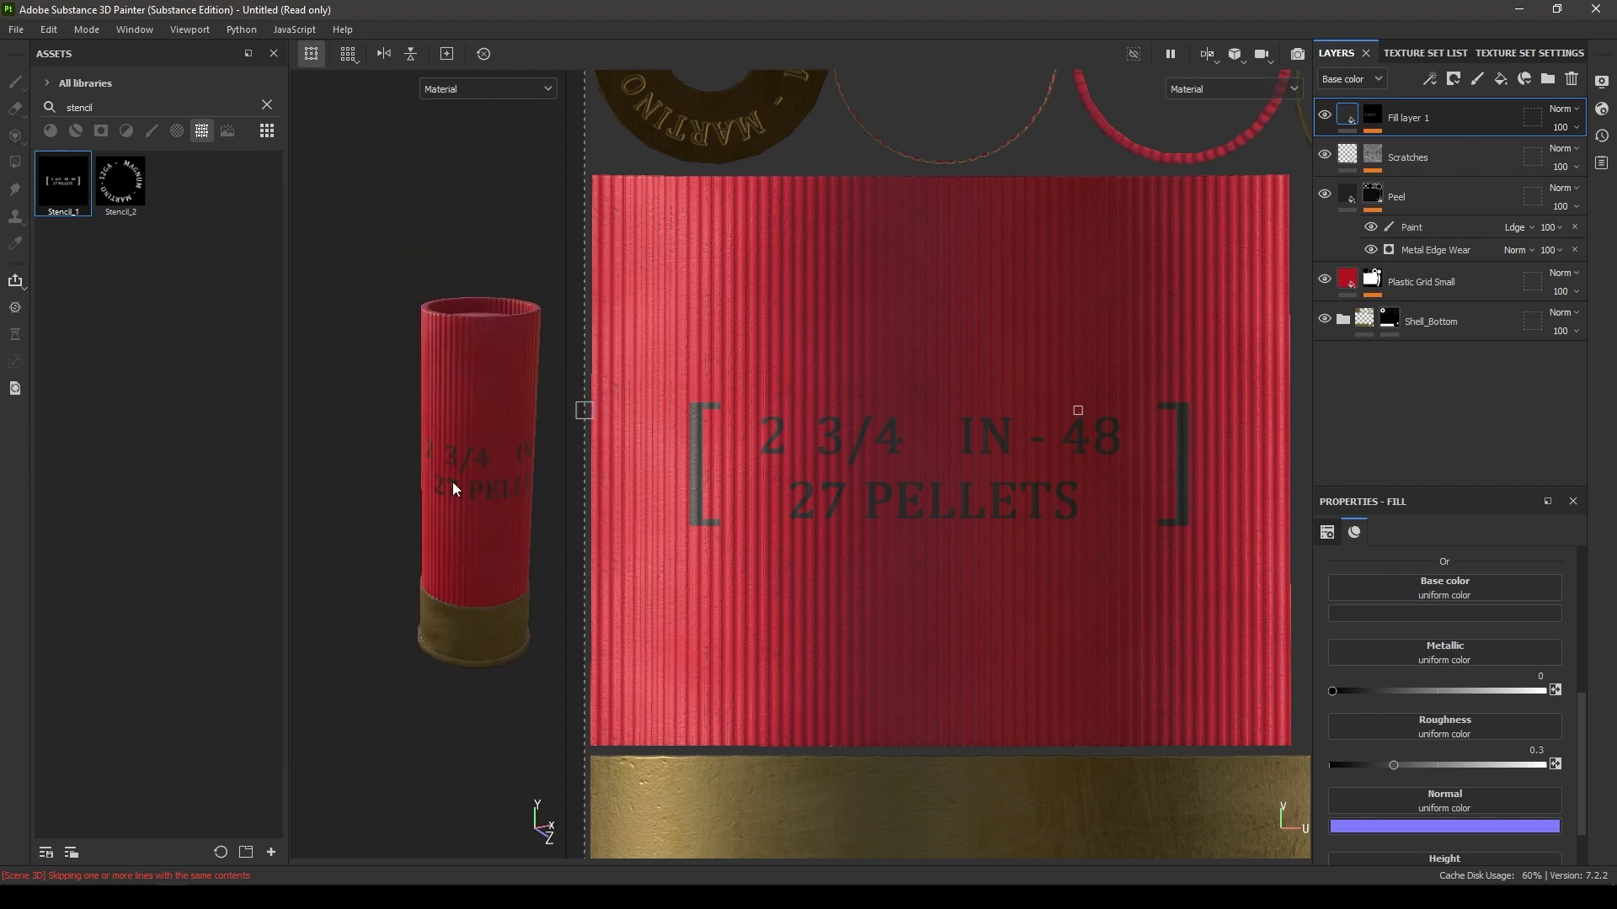
pyautogui.keyDown('alt'); pyautogui.moveTo(454, 486); pyautogui.dragTo(410, 396, button='middle'); pyautogui.keyUp('alt')
pyautogui.keyDown('alt'); pyautogui.moveTo(410, 395); pyautogui.dragTo(429, 489, button='right'); pyautogui.keyUp('alt')
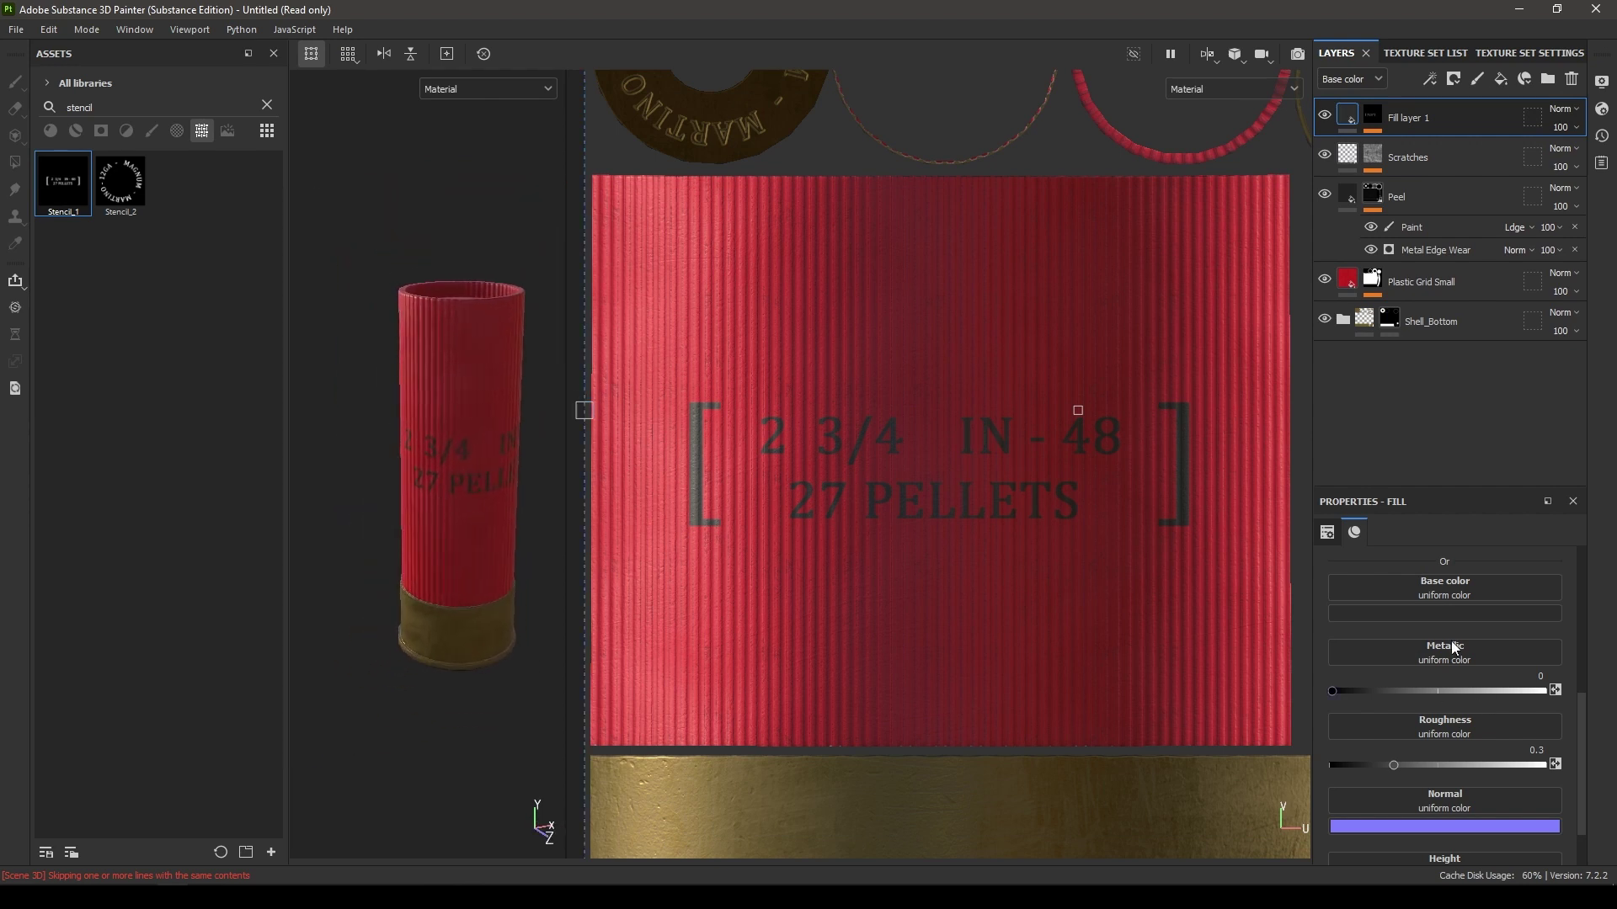
pyautogui.keyDown('alt'); pyautogui.moveTo(975, 410); pyautogui.dragTo(1003, 519, button='right'); pyautogui.keyUp('alt')
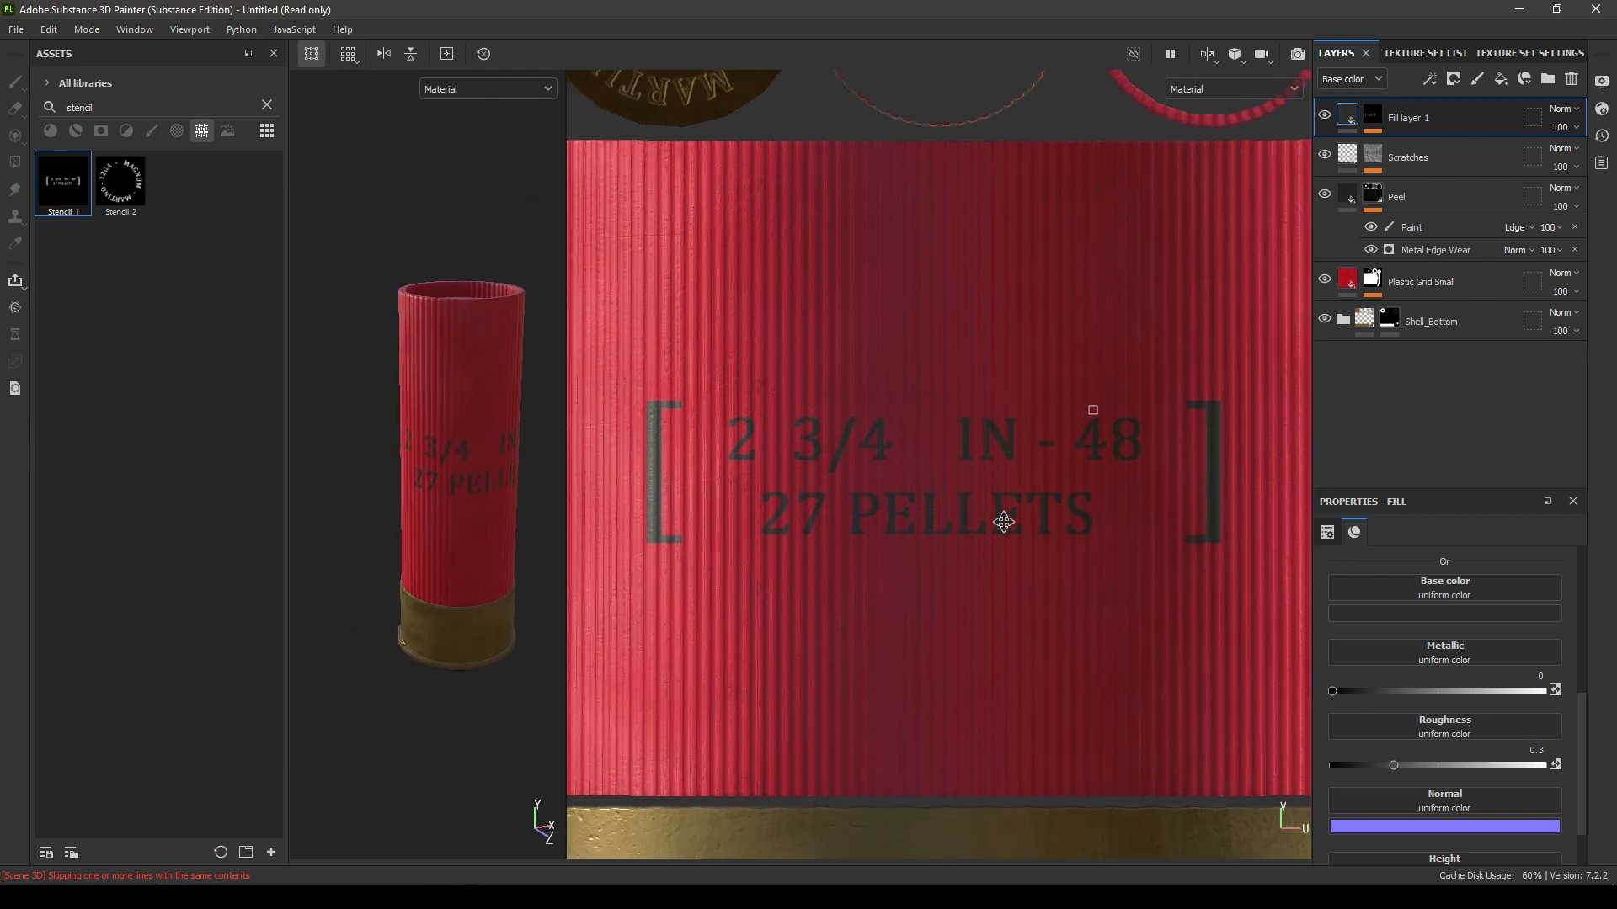
pyautogui.hotkey('ctrl', 'z')
pyautogui.hotkey('ctrl', 'z')
# - Reposition the tube's UVs under the stencil and paint the lettering higher on the tube in Fill layer 1's mask
pyautogui.keyDown('alt'); pyautogui.moveTo(1029, 598); pyautogui.dragTo(985, 407, button='right'); pyautogui.keyUp('alt')
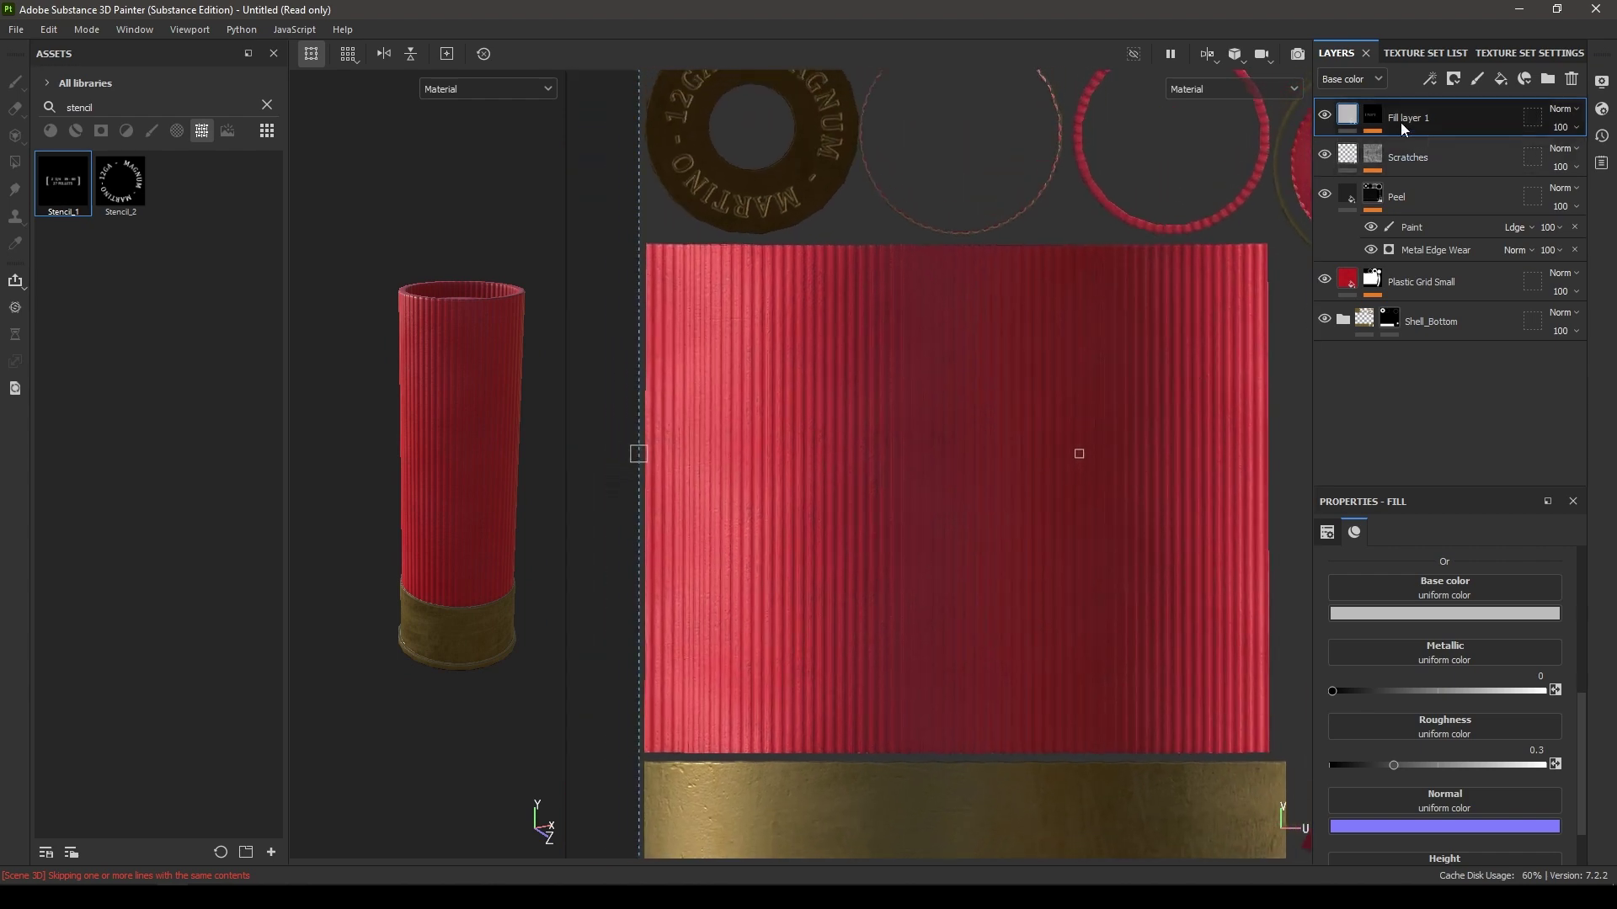
pyautogui.click(1419, 149)
pyautogui.moveTo(920, 510)
pyautogui.keyDown('alt'); pyautogui.mouseDown(button='right')
pyautogui.moveTo(906, 383)
pyautogui.moveTo(1004, 672)
pyautogui.mouseUp(button='right'); pyautogui.keyUp('alt')
pyautogui.keyDown('alt'); pyautogui.moveTo(1003, 554); pyautogui.dragTo(990, 566, button='middle'); pyautogui.keyUp('alt')
pyautogui.keyDown('alt'); pyautogui.moveTo(991, 566); pyautogui.dragTo(990, 580, button='right'); pyautogui.keyUp('alt')
pyautogui.keyDown('alt'); pyautogui.moveTo(991, 579); pyautogui.dragTo(990, 684, button='middle'); pyautogui.keyUp('alt')
pyautogui.moveTo(1013, 539)
pyautogui.mouseDown()
pyautogui.moveTo(1137, 415)
pyautogui.moveTo(1103, 455)
pyautogui.moveTo(1070, 448)
pyautogui.mouseUp()
pyautogui.moveTo(651, 461); pyautogui.dragTo(653, 465)
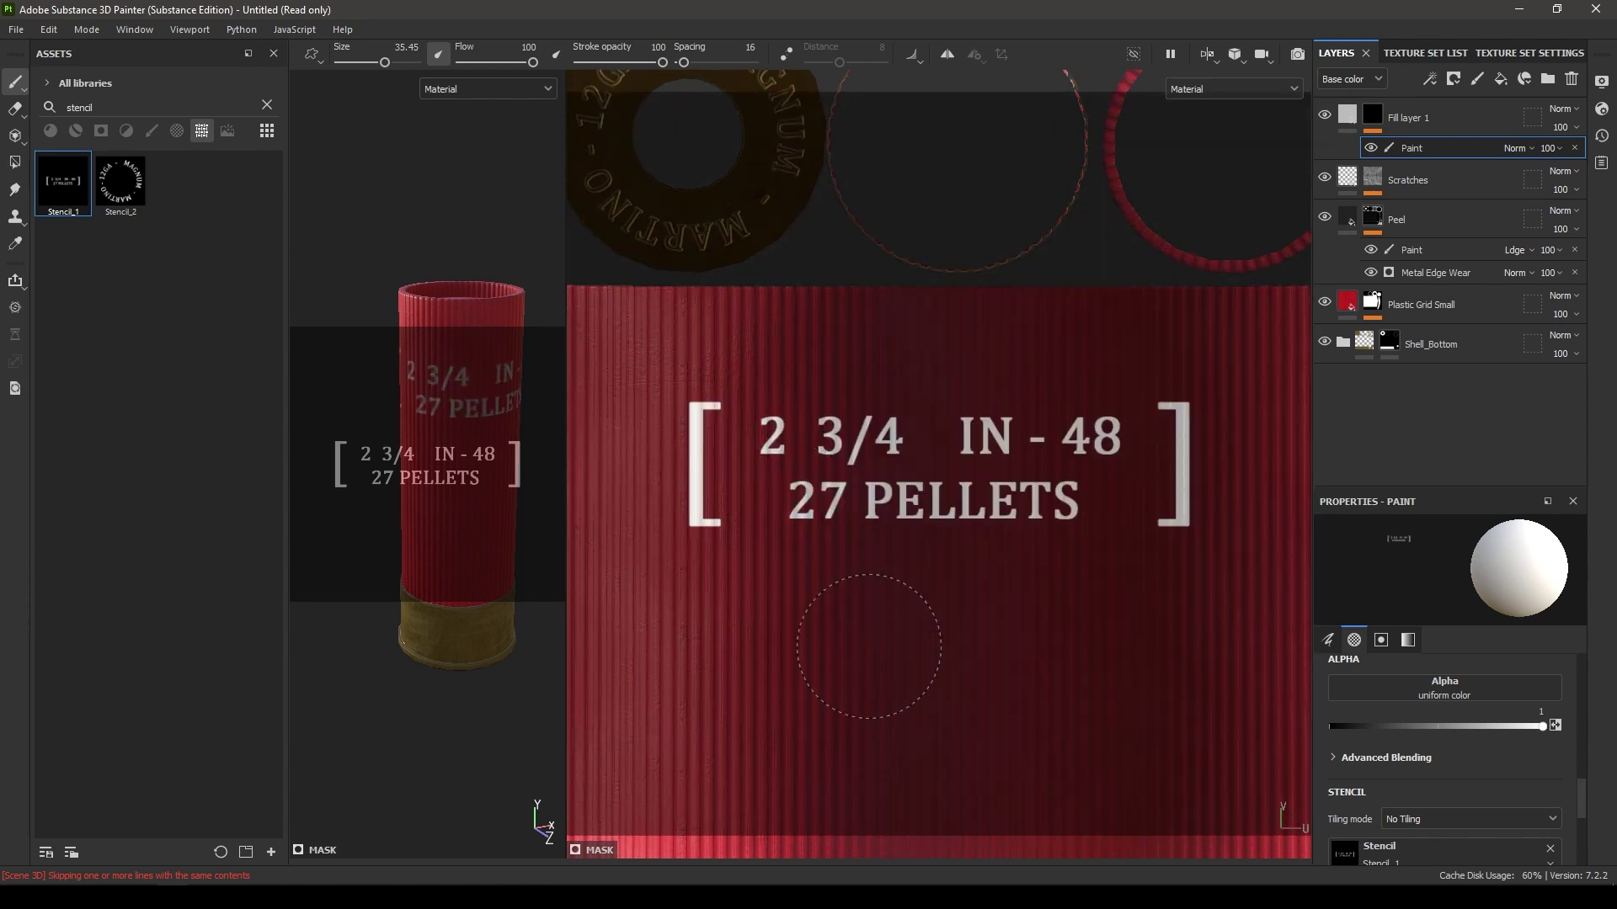
# - Reposition the tube's UVs under the stencil and paint a second copy of the lettering lower on the tube in Fill layer 1's mask
pyautogui.keyDown('alt'); pyautogui.moveTo(924, 708); pyautogui.dragTo(923, 647, button='right'); pyautogui.keyUp('alt')
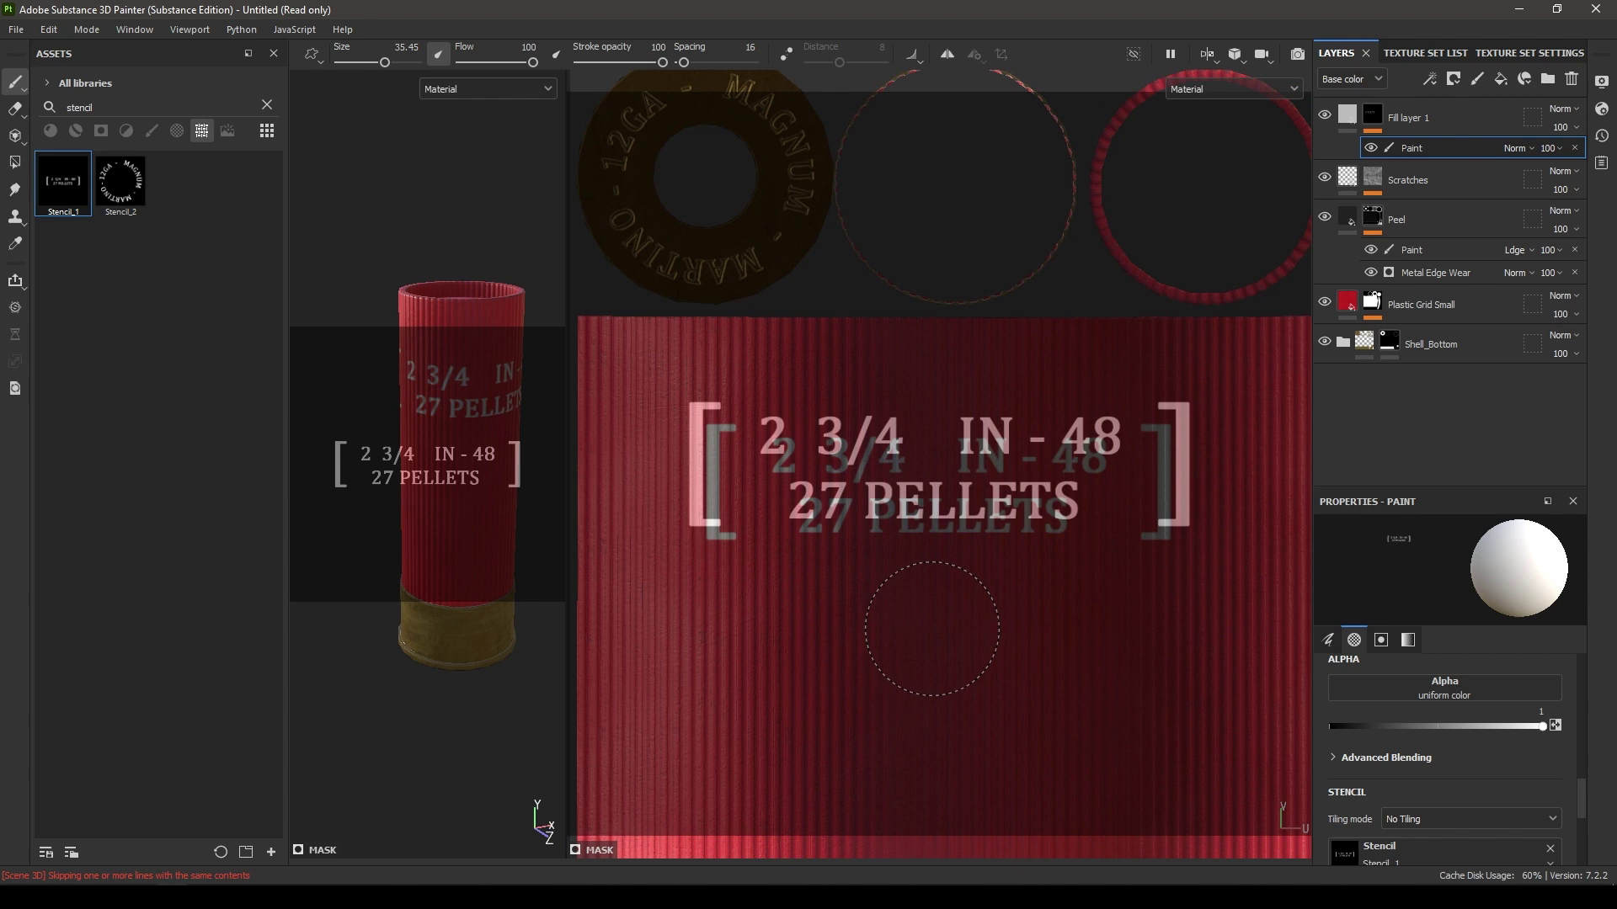
pyautogui.scroll(1, 938, 656)
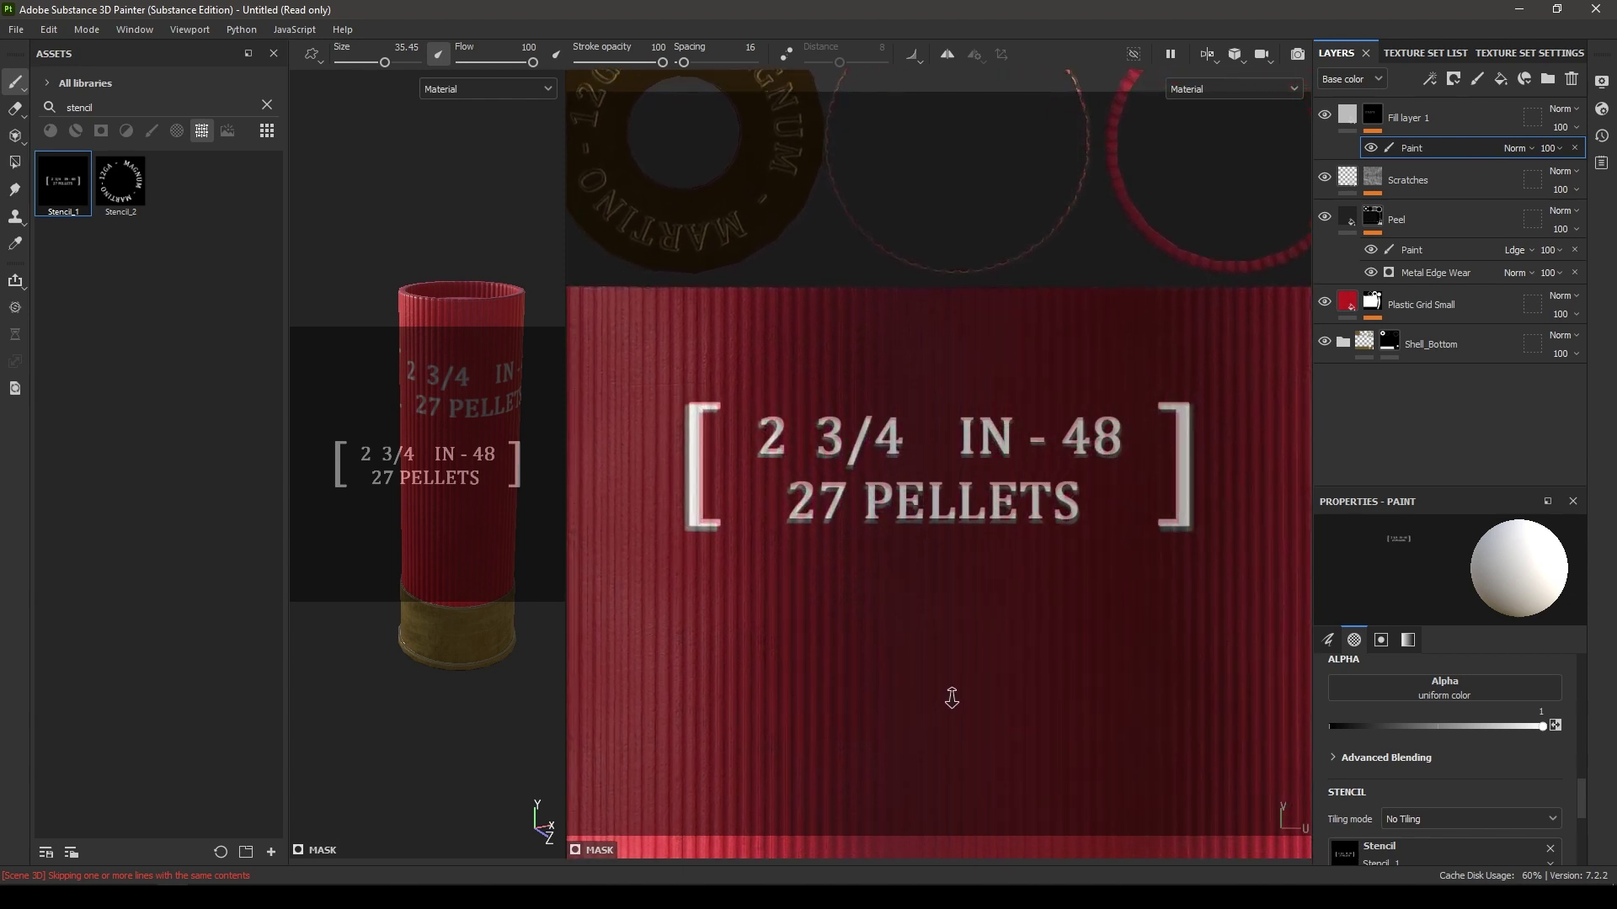
pyautogui.moveTo(949, 678)
pyautogui.mouseDown(button='middle')
pyautogui.moveTo(953, 468)
pyautogui.moveTo(918, 412)
pyautogui.mouseUp(button='middle')
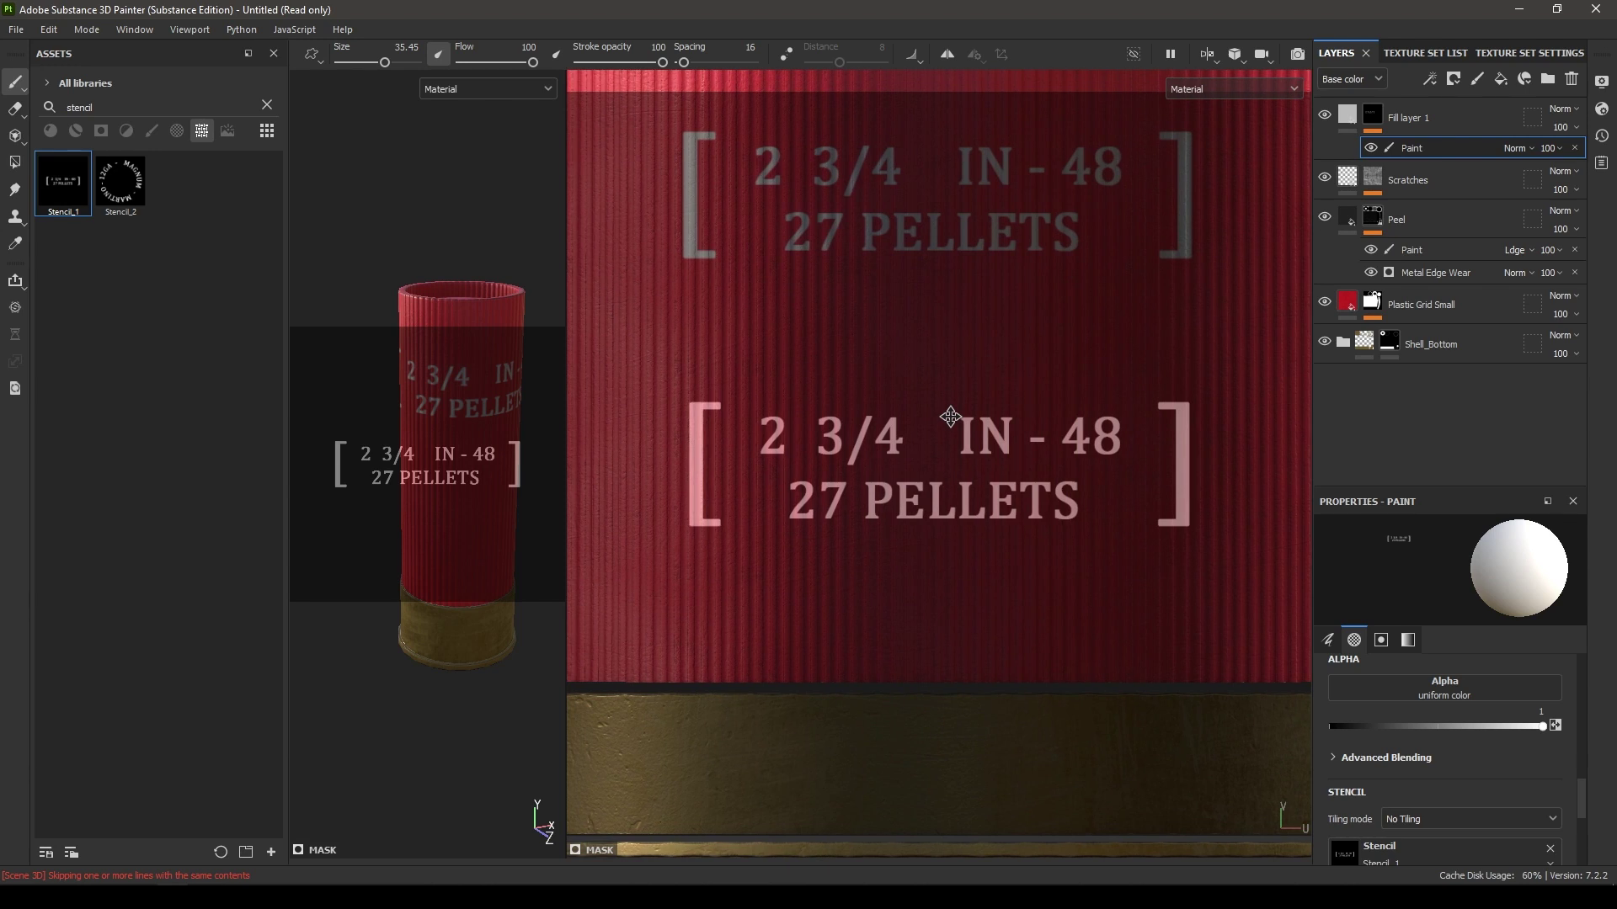
pyautogui.keyDown('alt'); pyautogui.moveTo(950, 417); pyautogui.dragTo(949, 417, button='middle'); pyautogui.keyUp('alt')
pyautogui.moveTo(732, 514)
pyautogui.mouseDown()
pyautogui.moveTo(1182, 489)
pyautogui.moveTo(1203, 505)
pyautogui.mouseUp()
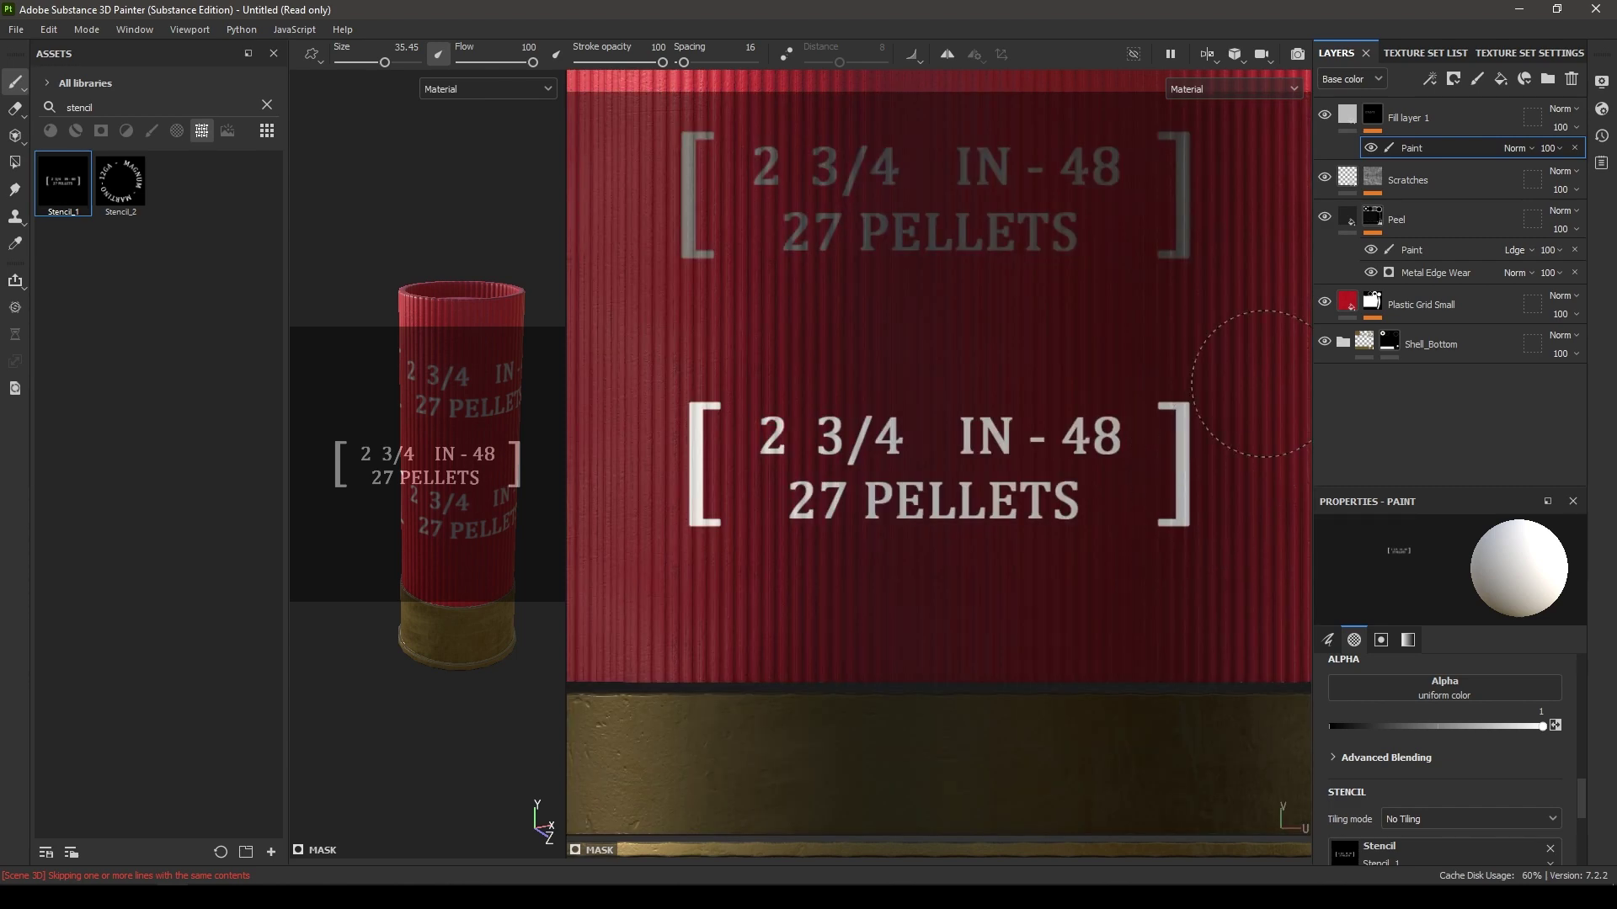
# - Widen the 3D view and darken the lettering by setting Fill layer 1's base color to 343434
pyautogui.click(1348, 118)
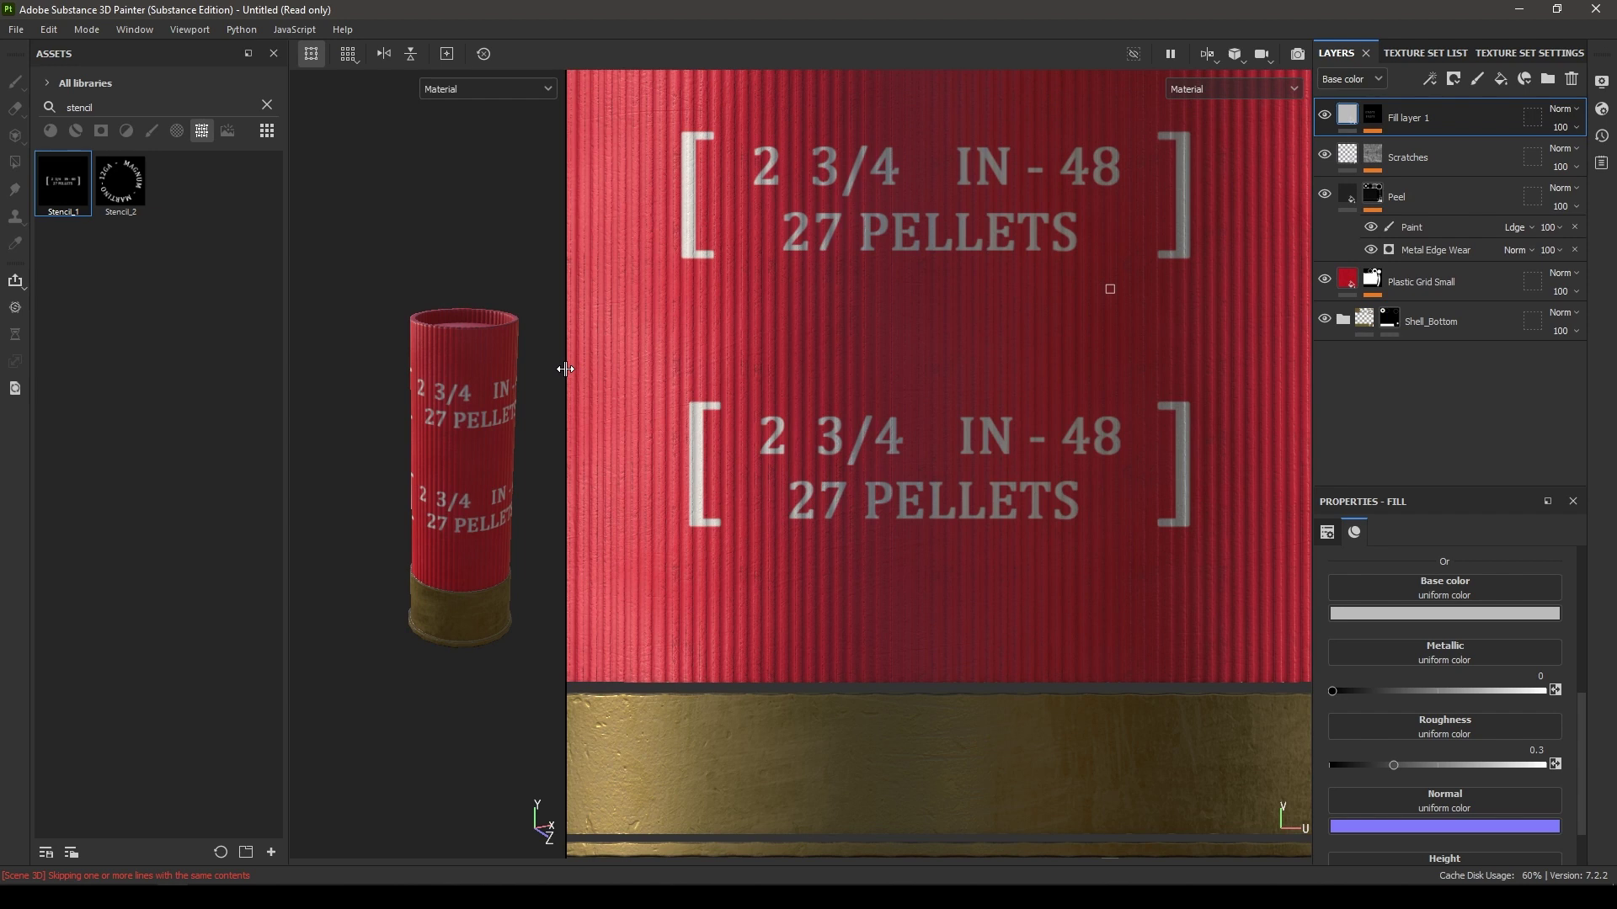
pyautogui.moveTo(565, 369); pyautogui.dragTo(972, 369)
pyautogui.scroll(3, 740, 444)
pyautogui.scroll(-3, 1238, 675)
pyautogui.scroll(5, 784, 534)
pyautogui.scroll(-1, 880, 570)
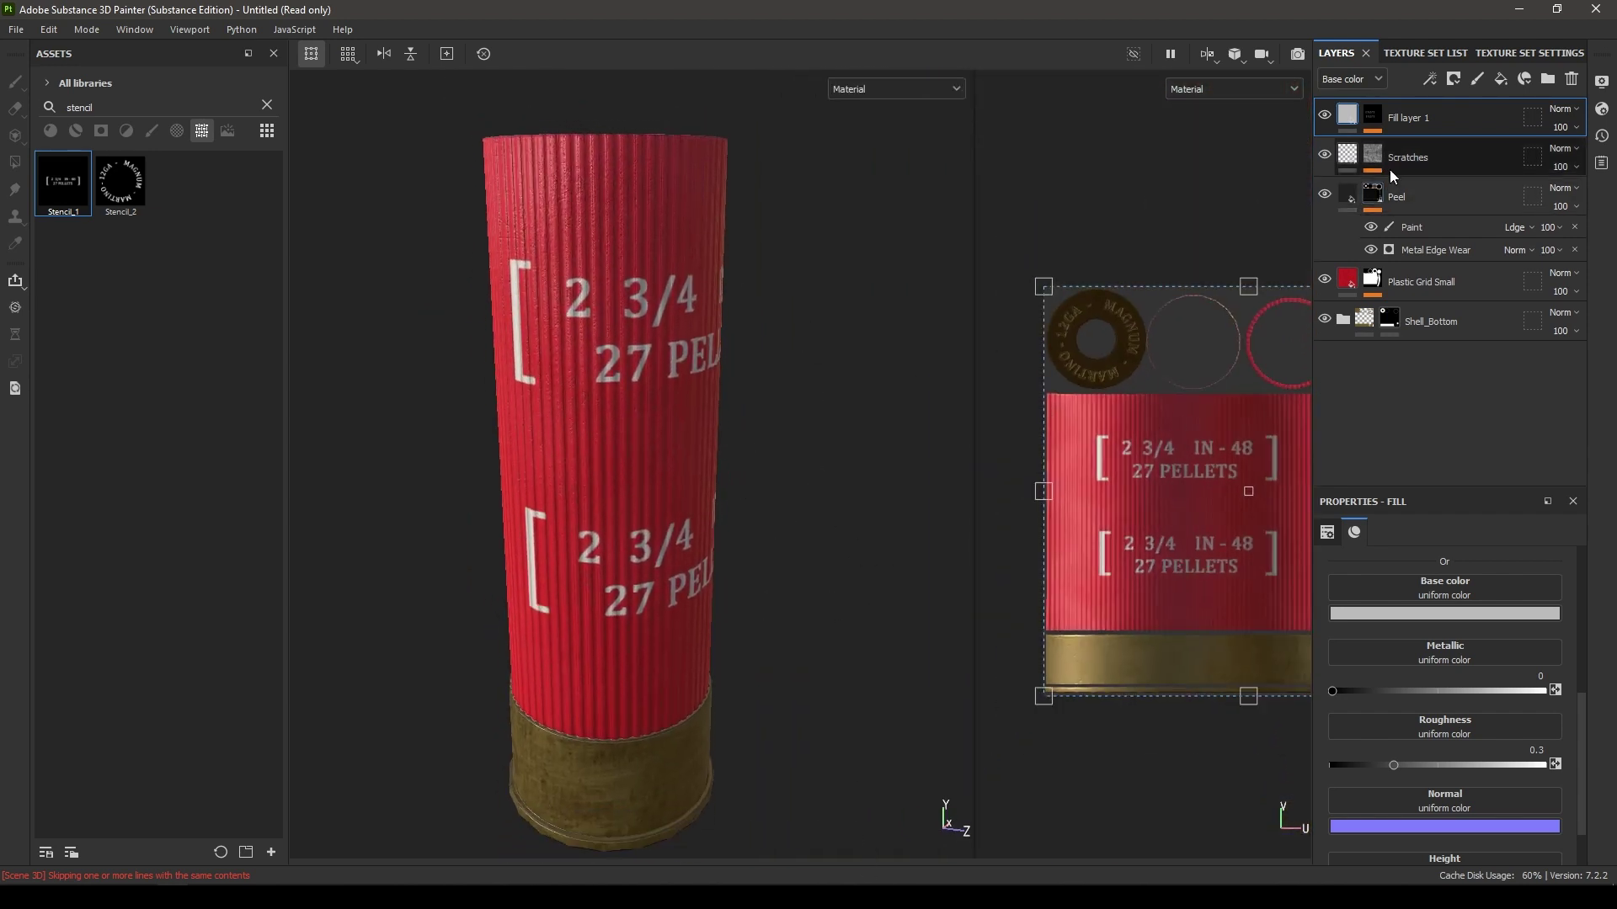
pyautogui.click(1425, 616)
pyautogui.click(1373, 763)
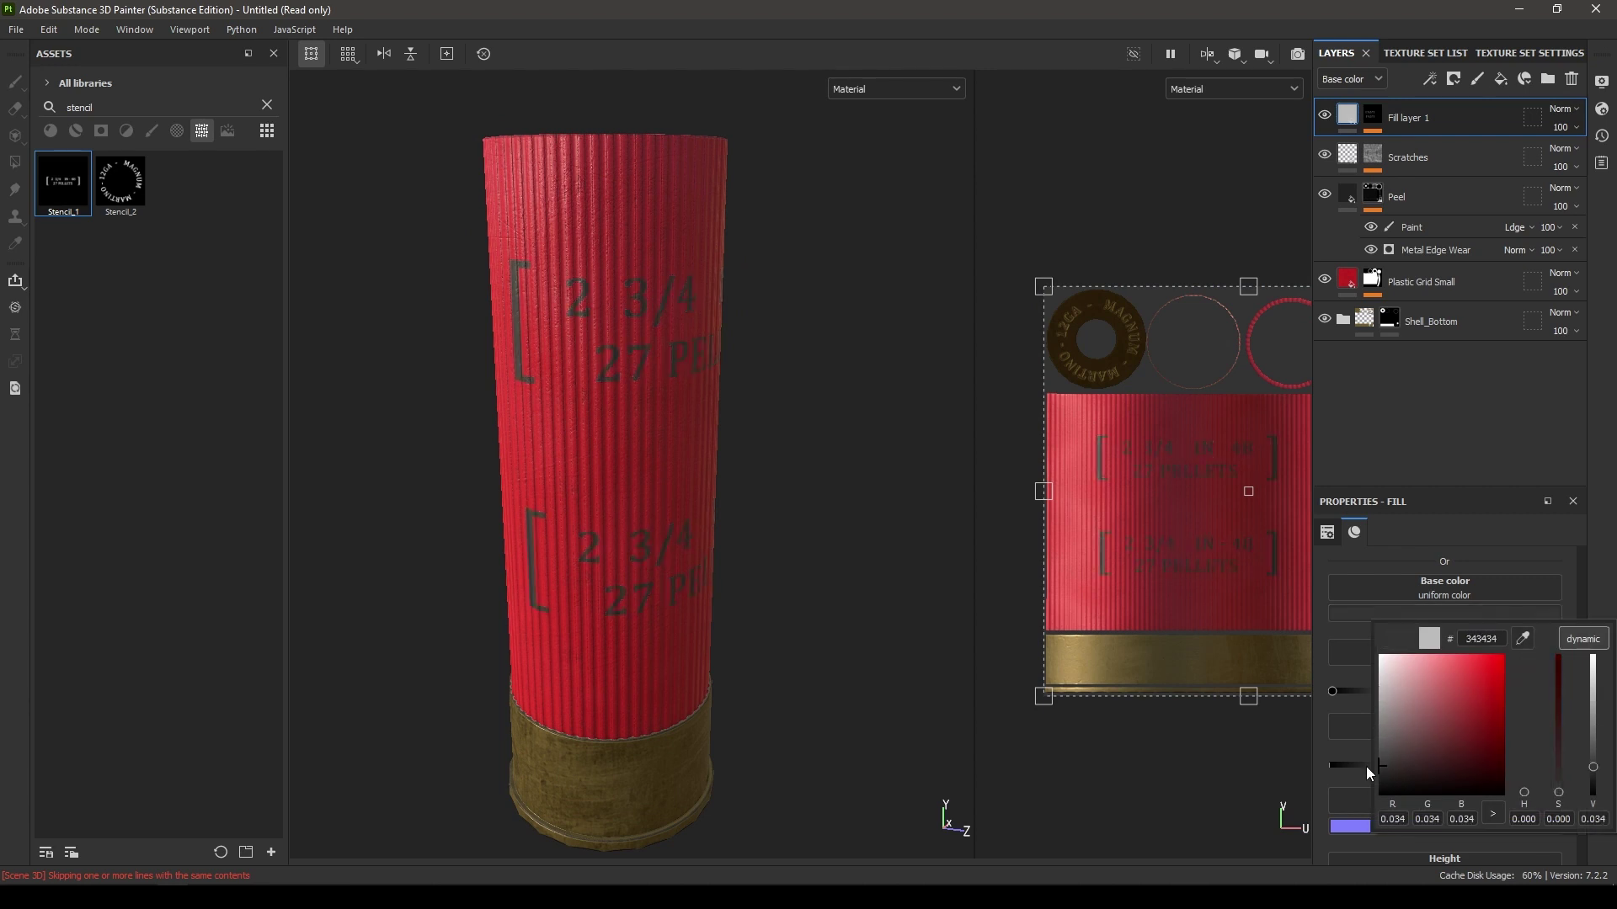
pyautogui.scroll(3, 606, 489)
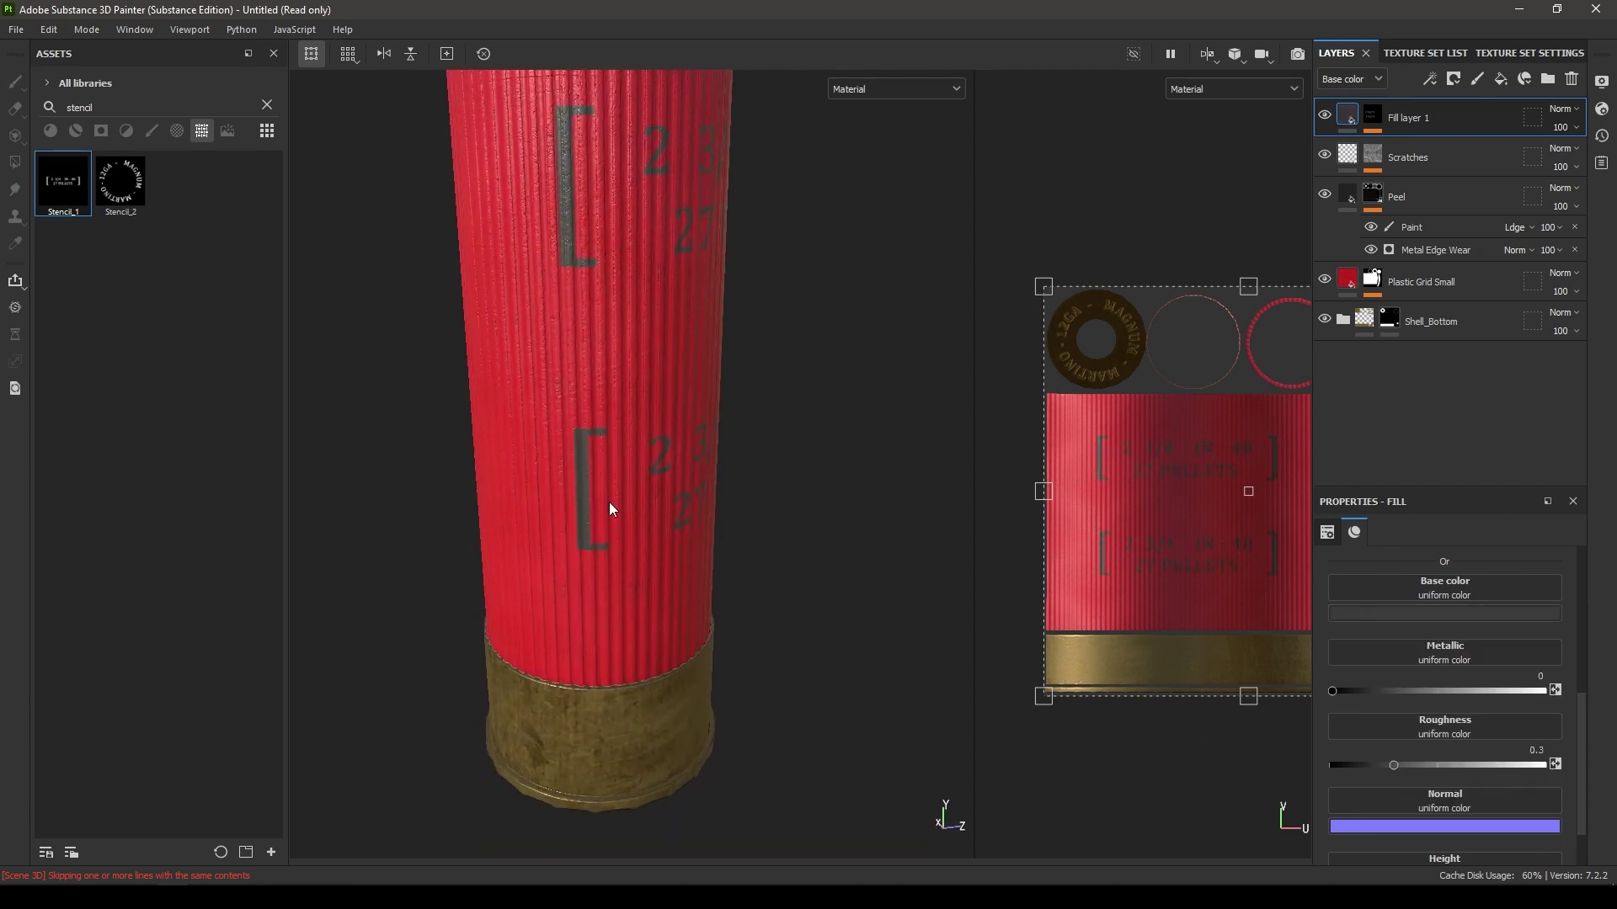
pyautogui.scroll(-2, 1469, 805)
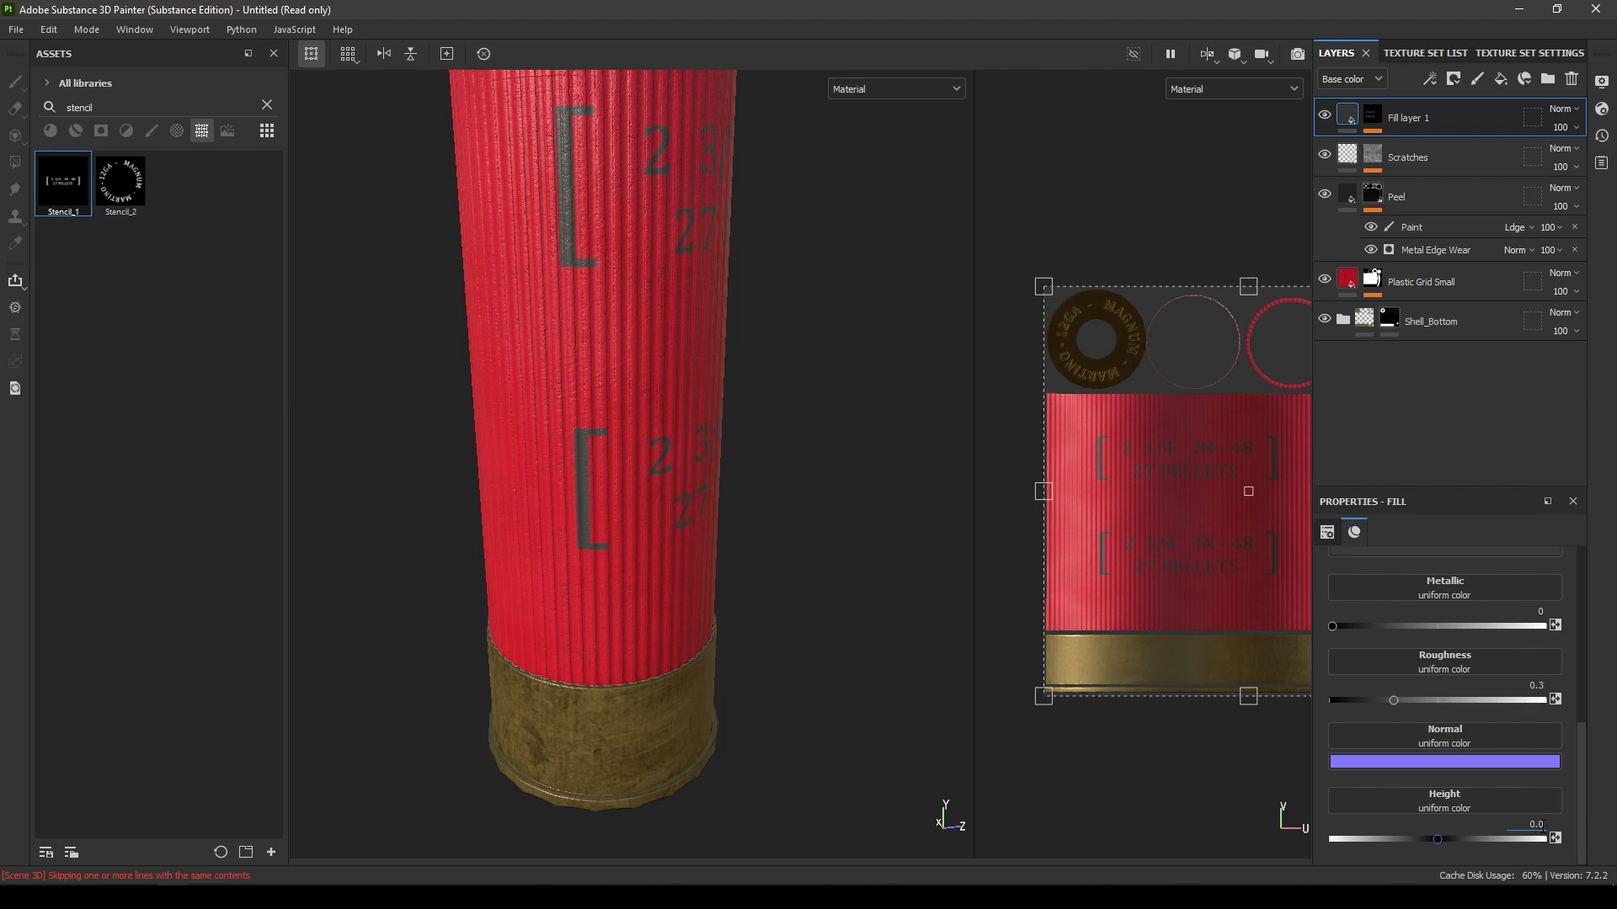
pyautogui.keyDown('alt'); pyautogui.moveTo(567, 522); pyautogui.dragTo(497, 588); pyautogui.keyUp('alt')
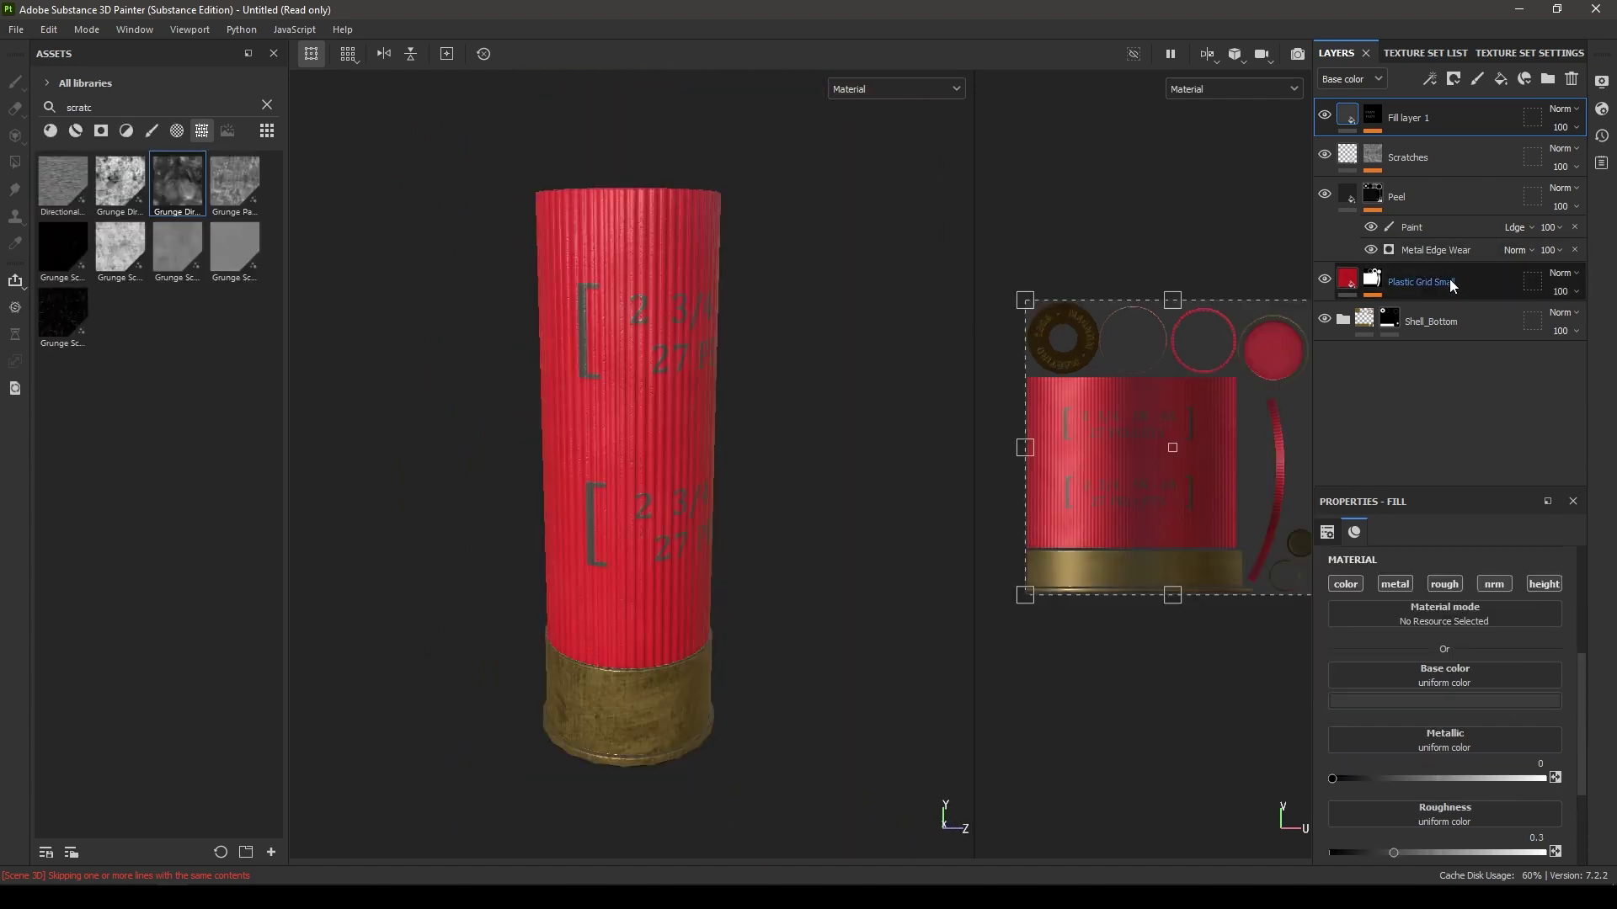
# - Group the Plastic Grid Small, Peel, Scratches and Fill layer 1 layers into one folder and collapse it
pyautogui.click(1450, 282)
pyautogui.keyDown('ctrl'); pyautogui.click(1429, 195); pyautogui.keyUp('ctrl')
pyautogui.keyDown('ctrl'); pyautogui.click(1425, 151); pyautogui.keyUp('ctrl')
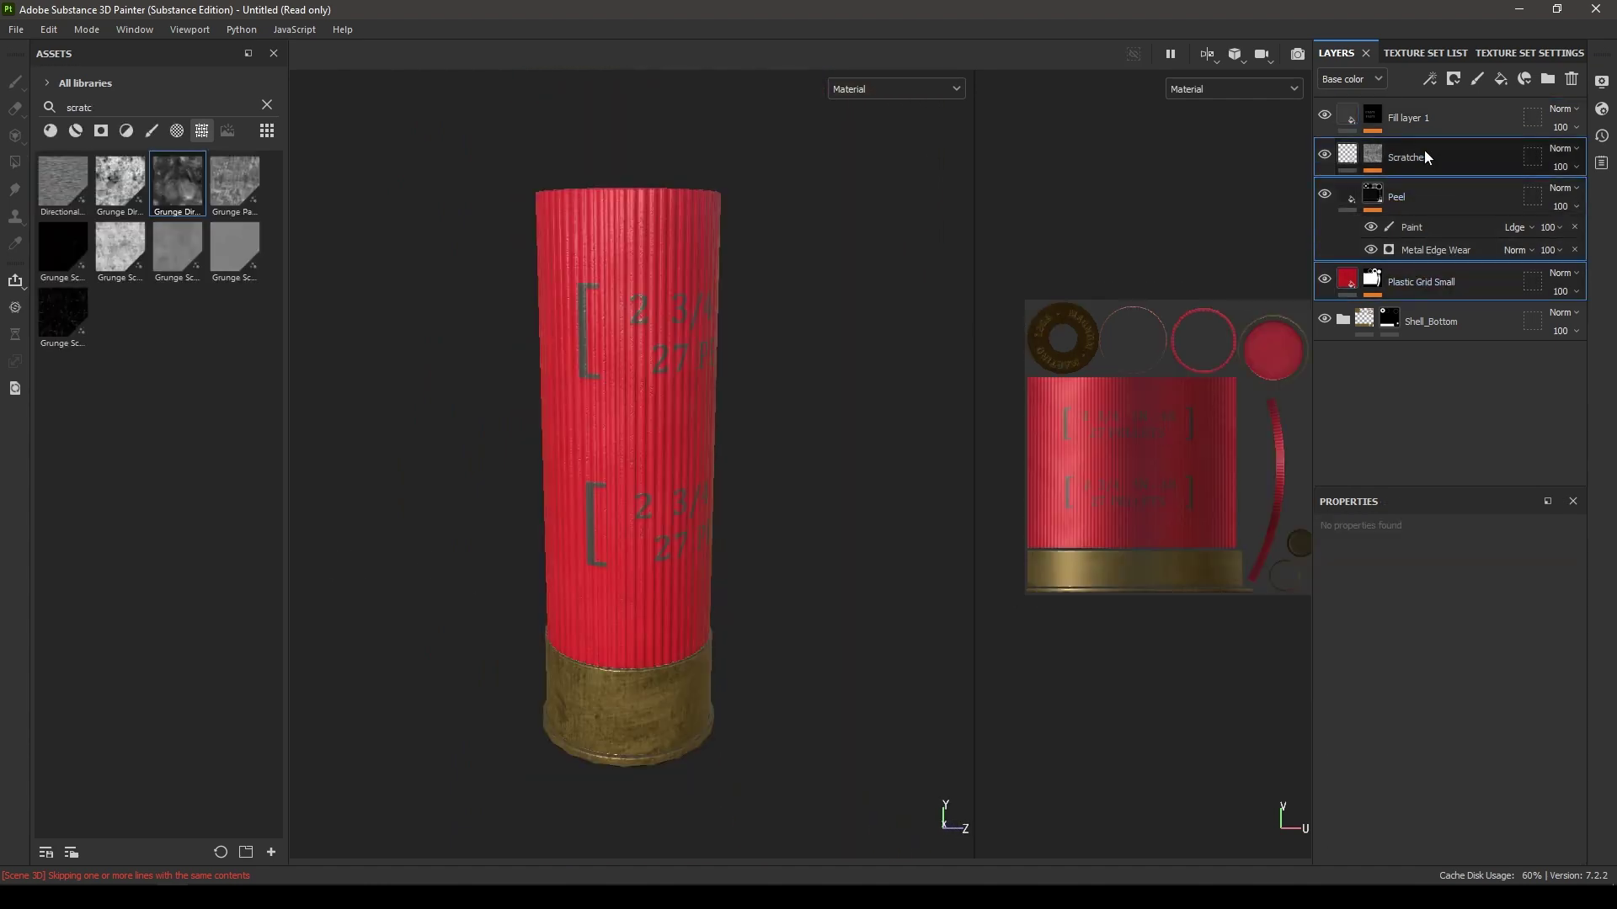
pyautogui.keyDown('ctrl'); pyautogui.click(1425, 115); pyautogui.keyUp('ctrl')
pyautogui.hotkey('ctrl', 'g')
pyautogui.click(1343, 114)
# - Add a black mask to Folder 1 and reveal only the plastic tube with the Polygon Fill tool
pyautogui.rightClick(1391, 123)
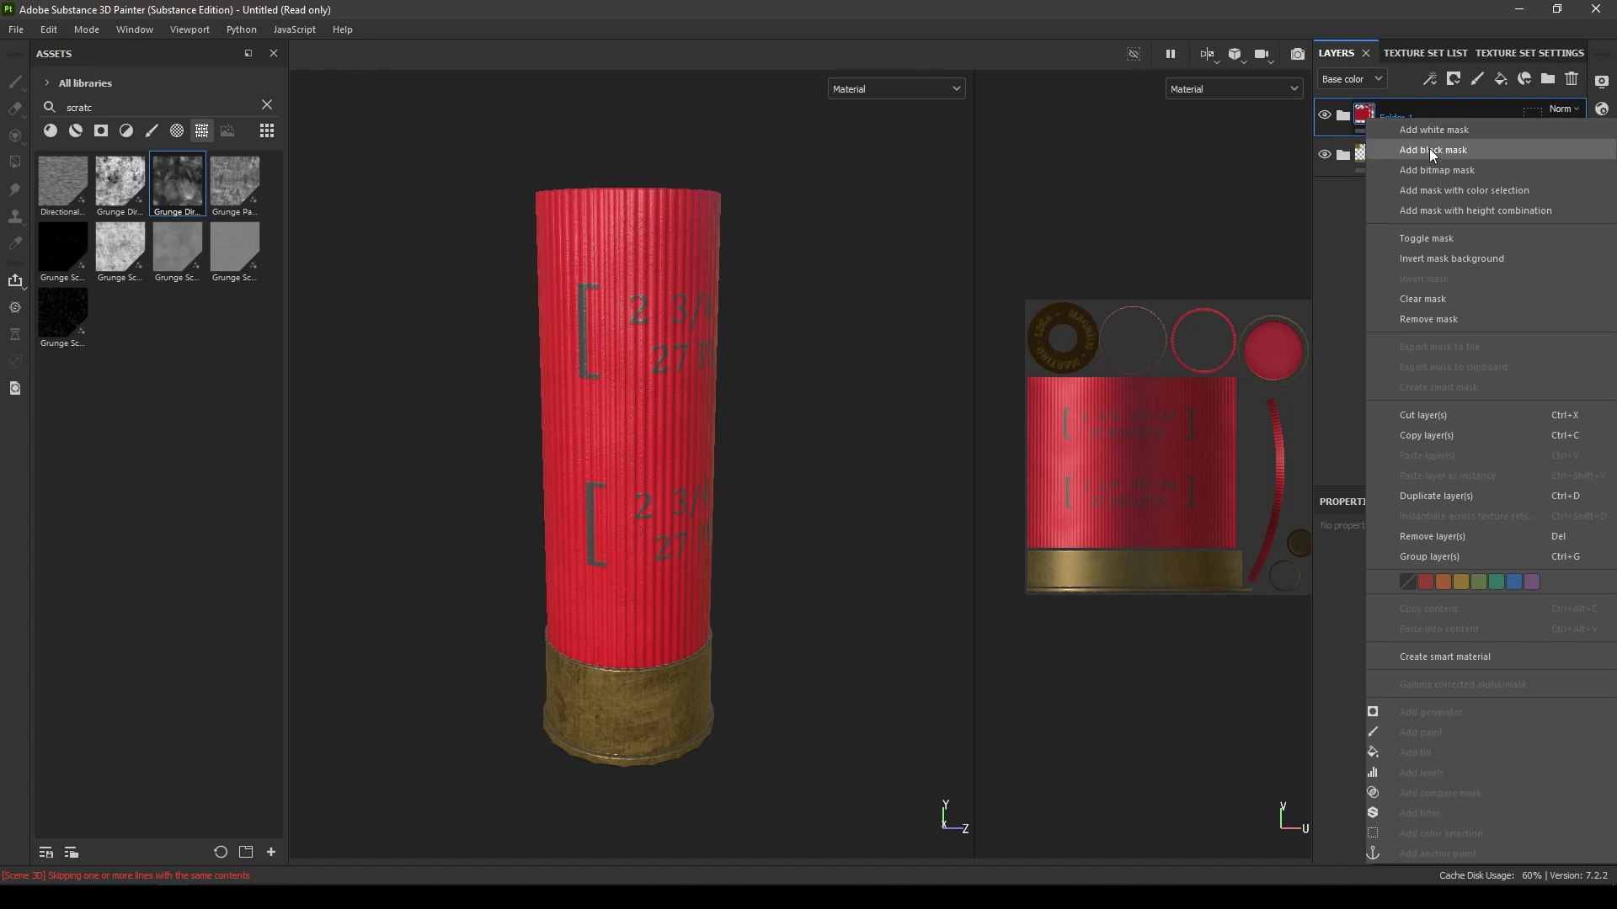
pyautogui.click(1440, 153)
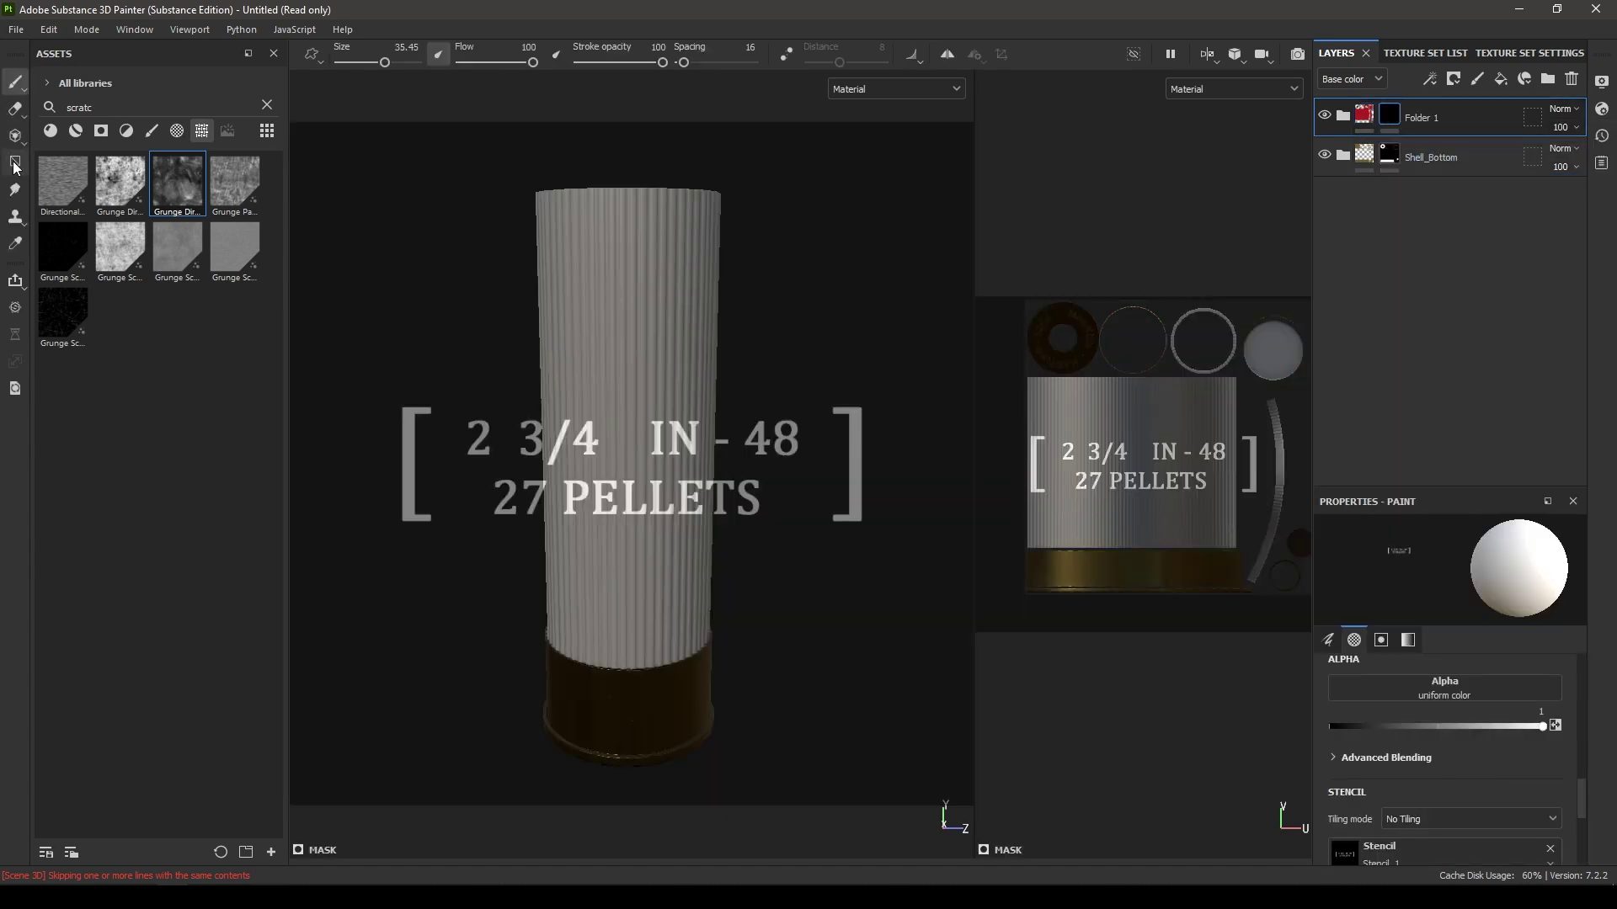
pyautogui.click(20, 168)
pyautogui.moveTo(455, 160); pyautogui.dragTo(951, 337)
pyautogui.keyDown('alt'); pyautogui.moveTo(759, 383); pyautogui.dragTo(756, 413); pyautogui.keyUp('alt')
# - Return to the Paint tool and remove Stencil_1 from the brush
pyautogui.click(15, 82)
pyautogui.moveTo(627, 337)
pyautogui.keyDown('alt'); pyautogui.mouseDown()
pyautogui.moveTo(617, 401)
pyautogui.moveTo(615, 366)
pyautogui.mouseUp(); pyautogui.keyUp('alt')
pyautogui.scroll(-3, 1513, 741)
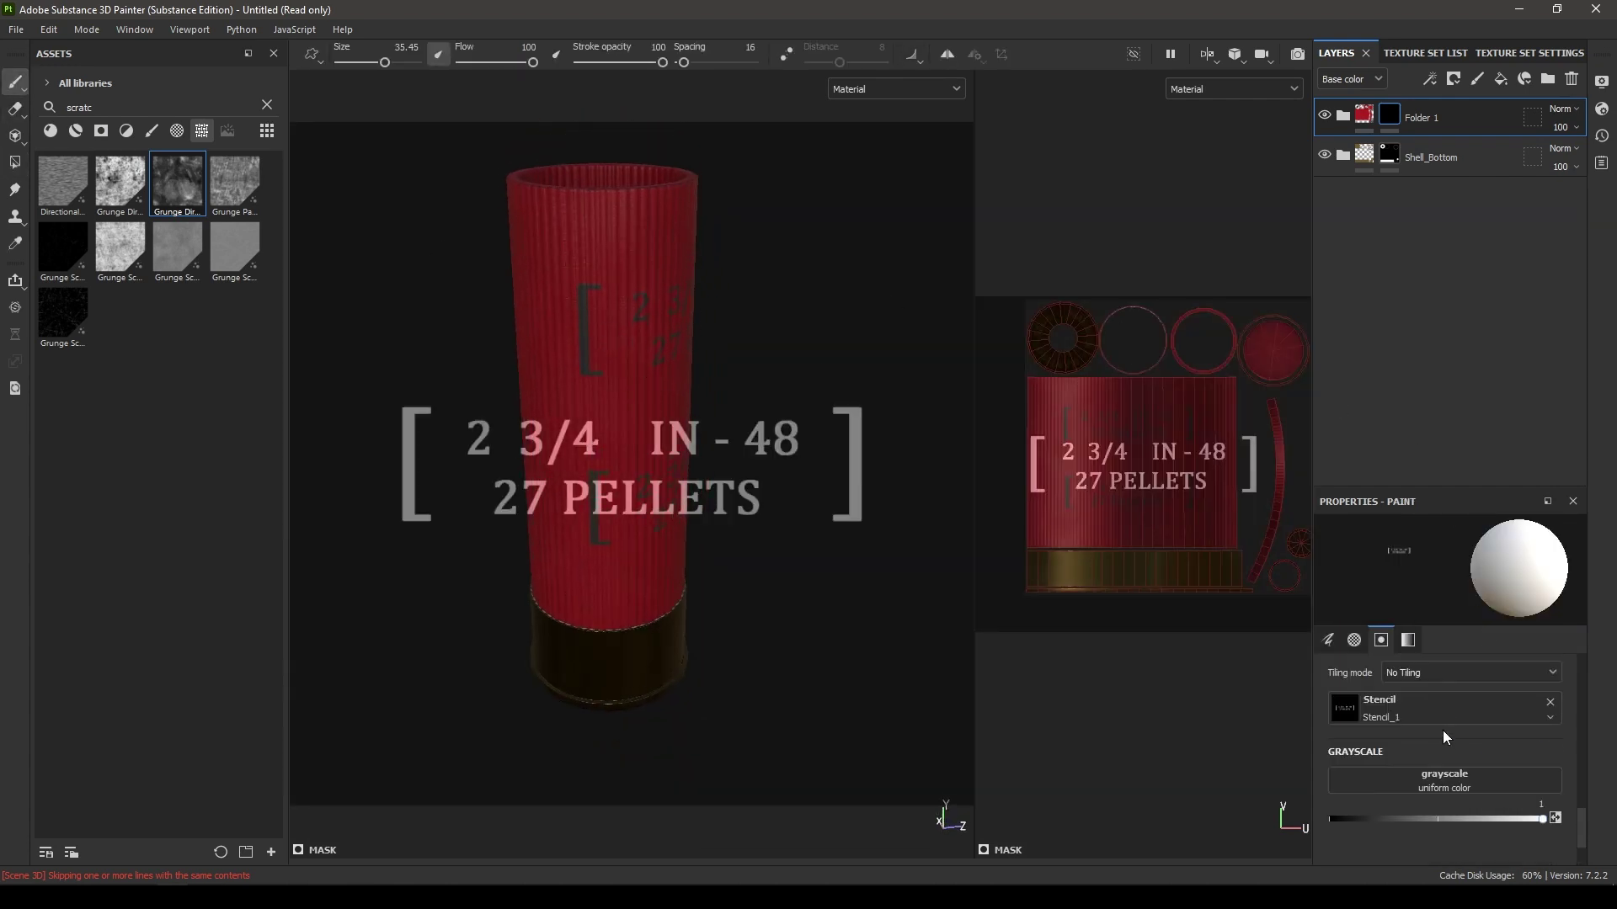
pyautogui.click(1550, 703)
pyautogui.keyDown('alt'); pyautogui.moveTo(927, 548); pyautogui.dragTo(736, 570); pyautogui.keyUp('alt')
pyautogui.keyDown('alt'); pyautogui.moveTo(736, 570); pyautogui.dragTo(633, 400, button='right'); pyautogui.keyUp('alt')
pyautogui.keyDown('alt'); pyautogui.moveTo(633, 400); pyautogui.dragTo(637, 462, button='middle'); pyautogui.keyUp('alt')
pyautogui.keyDown('alt'); pyautogui.moveTo(637, 462); pyautogui.dragTo(672, 471, button='right'); pyautogui.keyUp('alt')
pyautogui.keyDown('alt'); pyautogui.moveTo(686, 419); pyautogui.dragTo(683, 354, button='middle'); pyautogui.keyUp('alt')
pyautogui.keyDown('alt'); pyautogui.moveTo(682, 768); pyautogui.dragTo(735, 552); pyautogui.keyUp('alt')
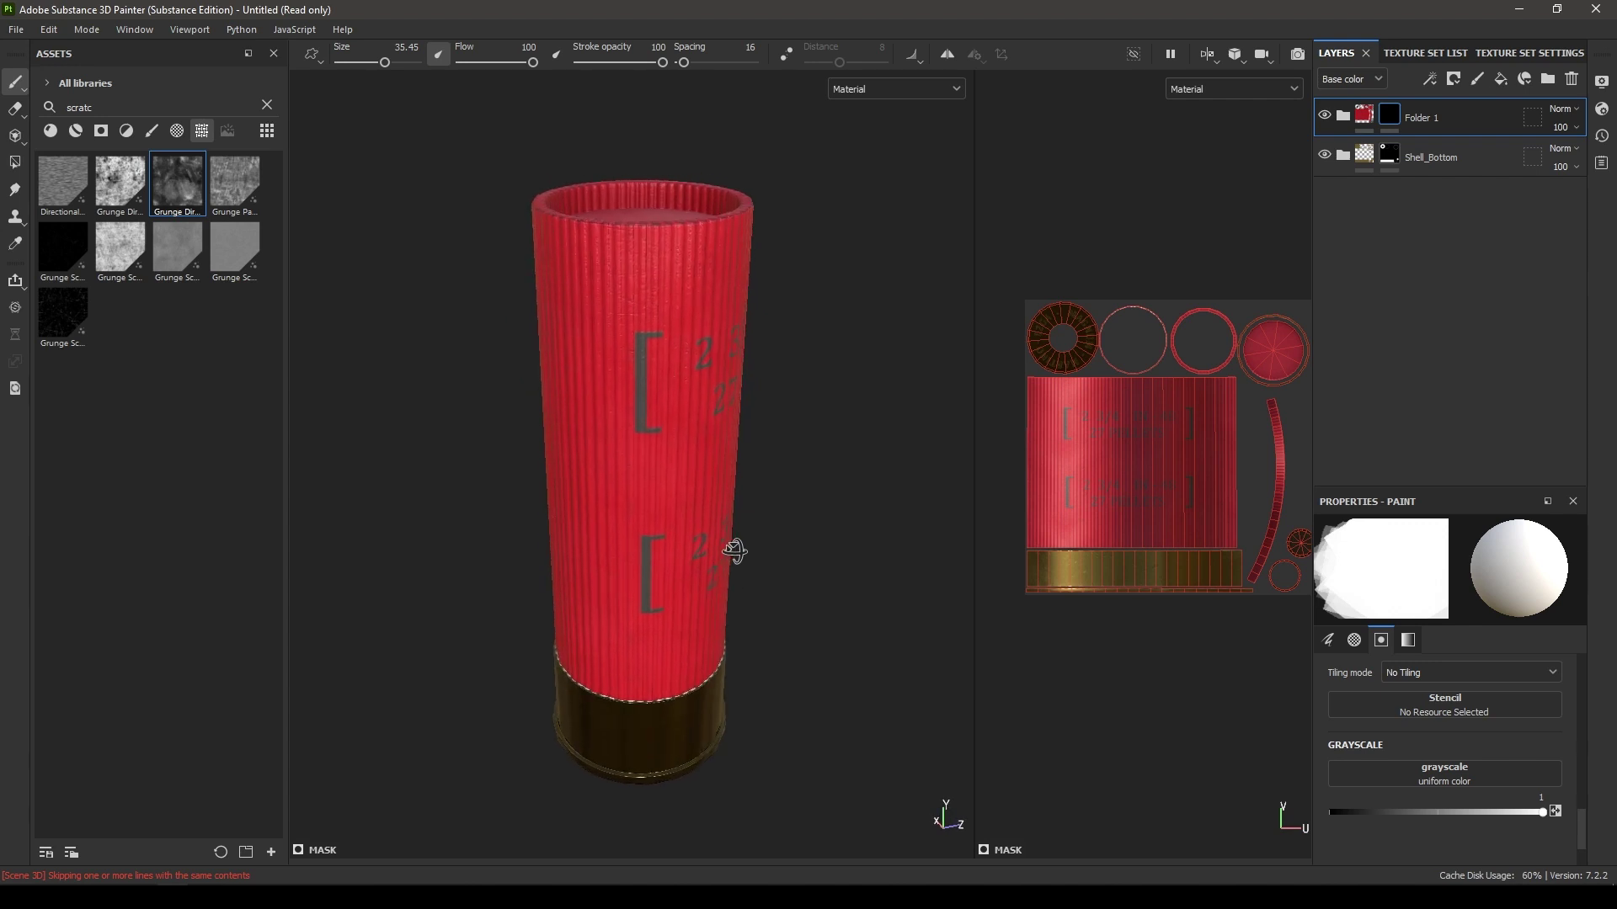
# - Add a new fill layer above Folder 1 and set its roughness to 1
pyautogui.click(1500, 80)
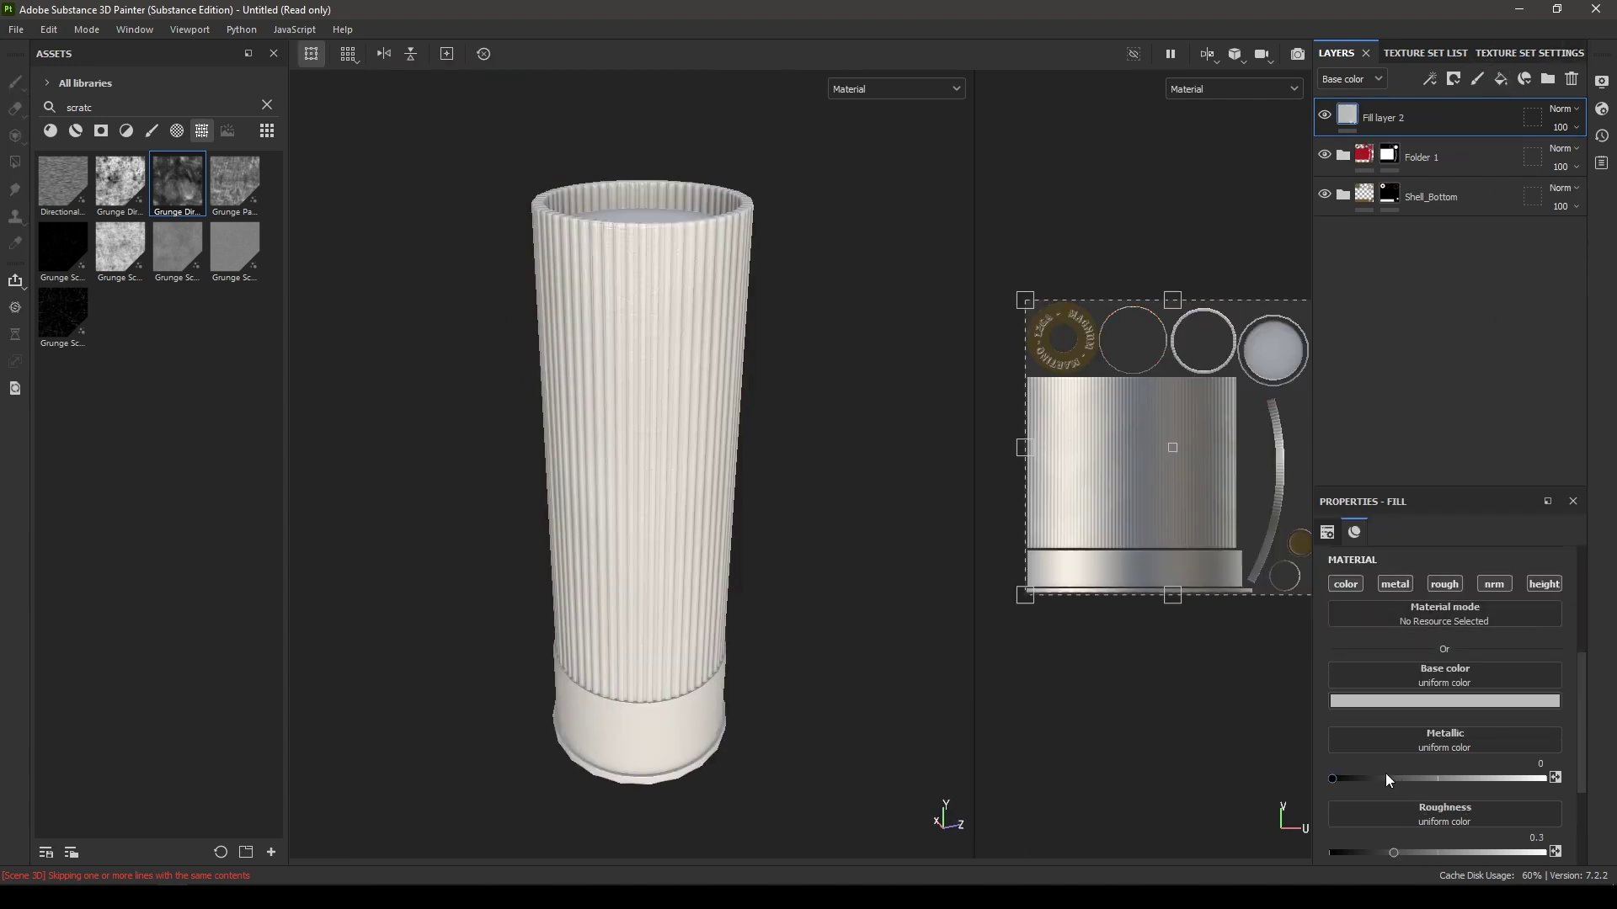
pyautogui.moveTo(1395, 852); pyautogui.dragTo(1544, 852)
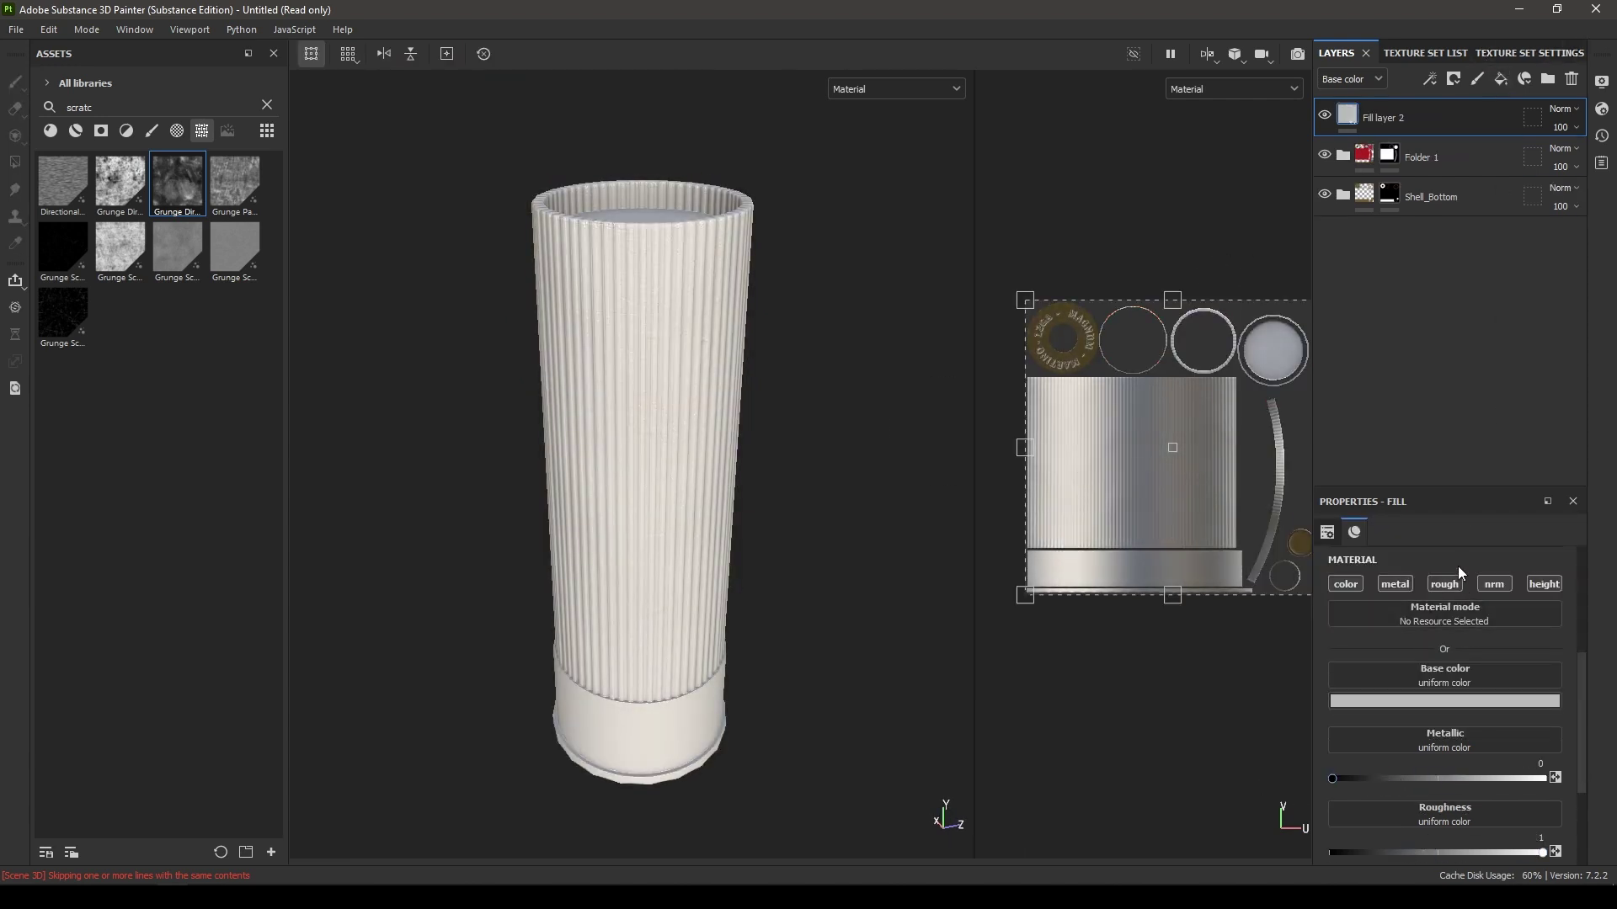
pyautogui.scroll(4, 1440, 569)
# - Find the Dirt Cavities smart mask in the library and apply it to Fill layer 2
pyautogui.click(267, 105)
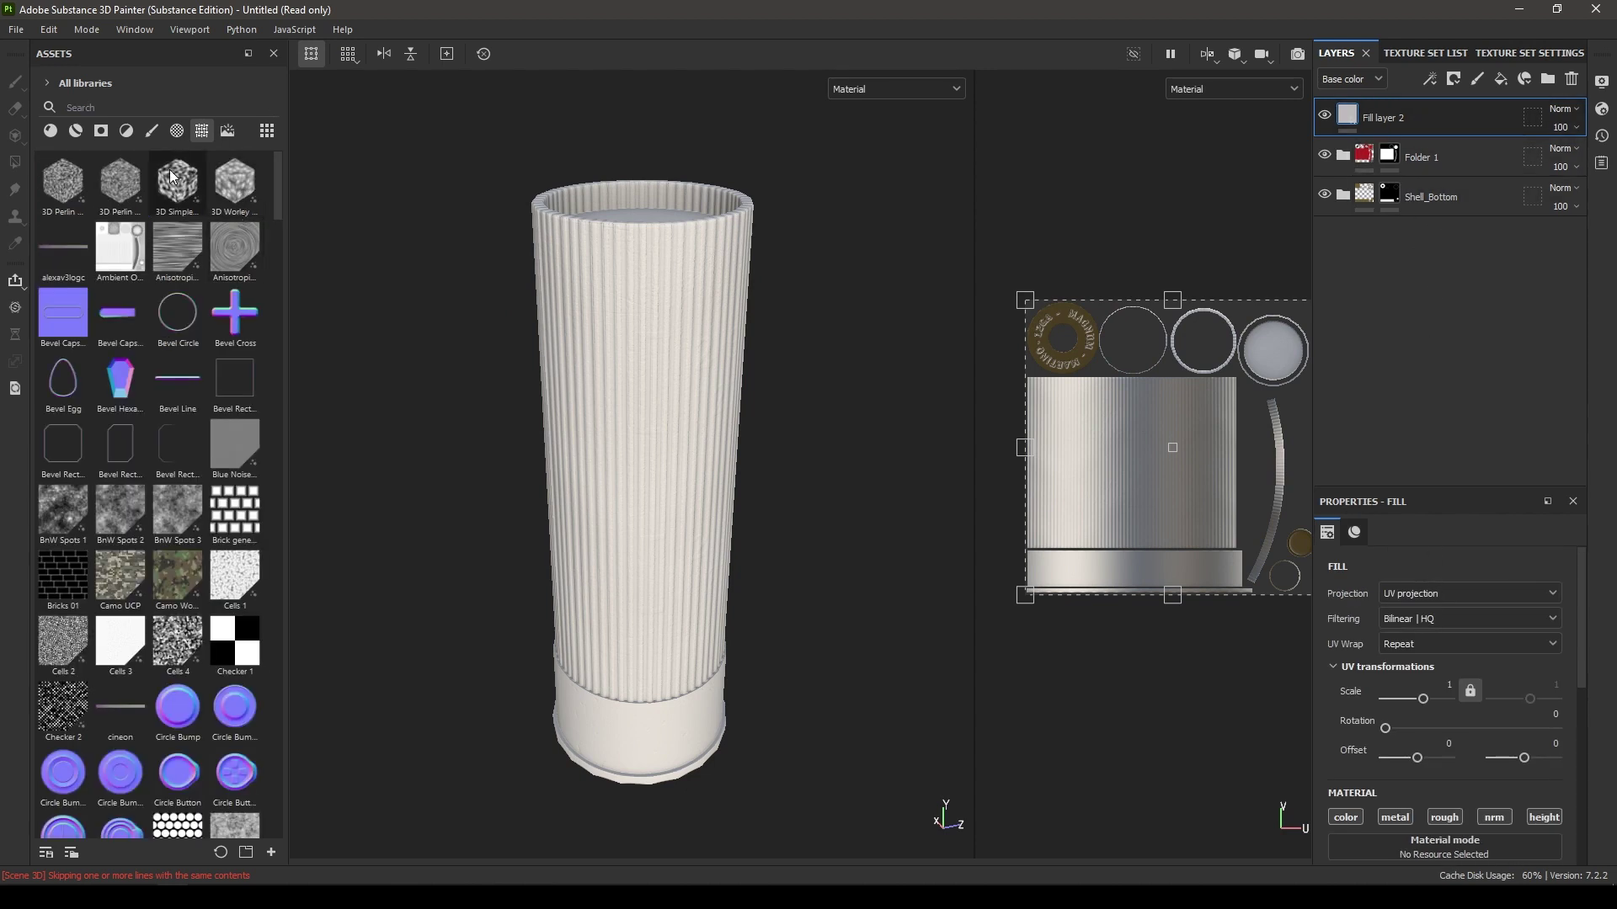
pyautogui.click(102, 132)
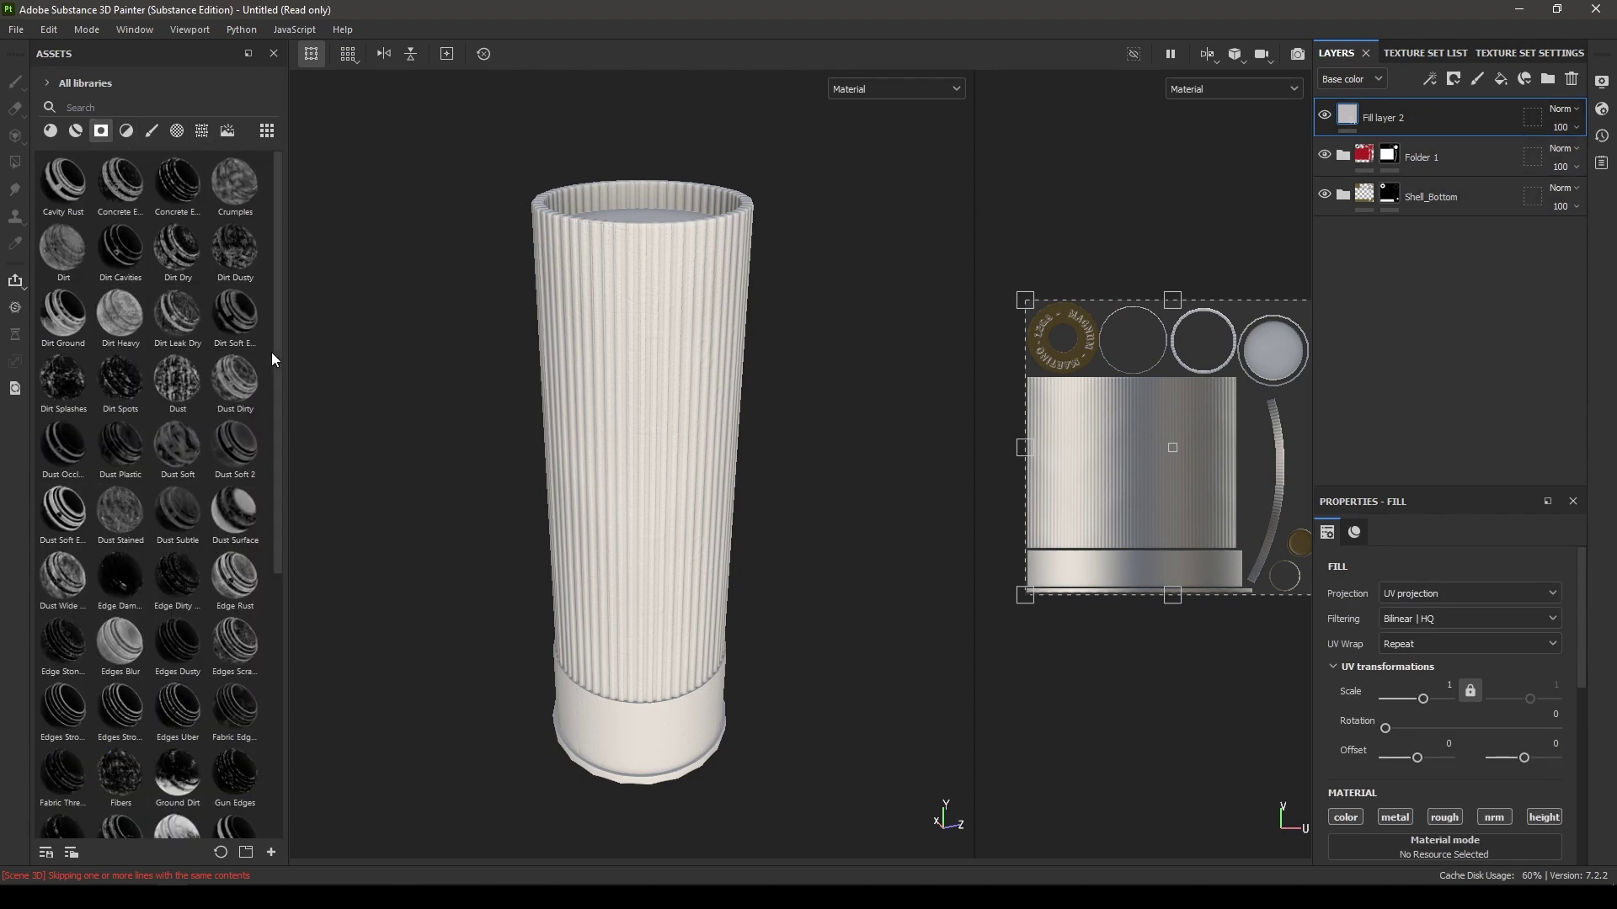
pyautogui.moveTo(140, 257)
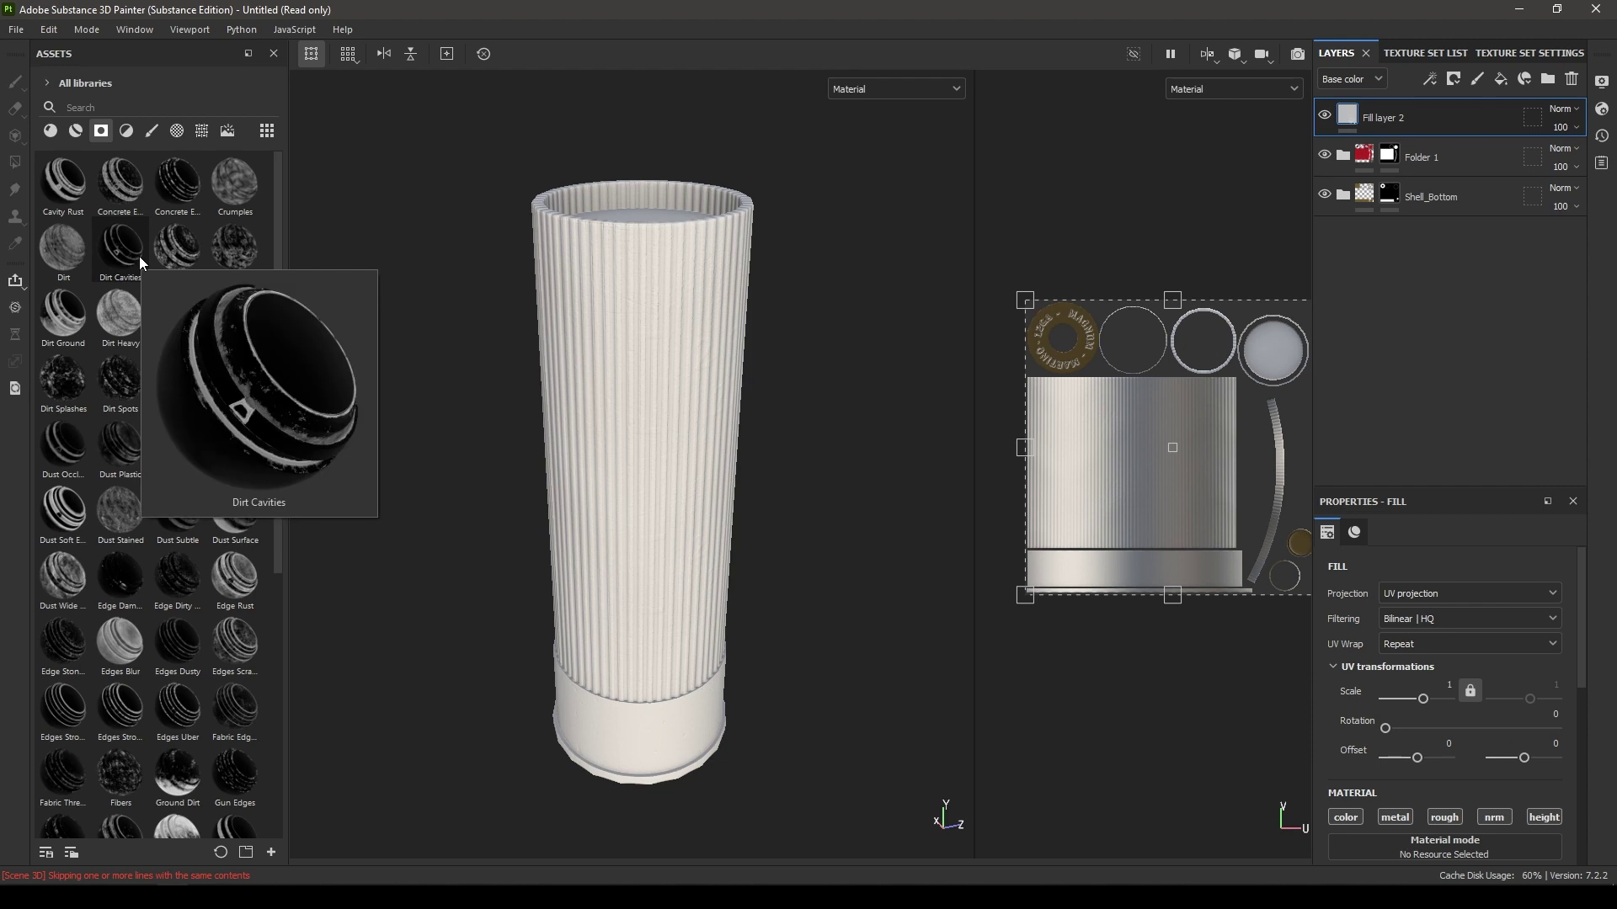
pyautogui.moveTo(121, 255)
pyautogui.mouseDown()
pyautogui.moveTo(859, 423)
pyautogui.moveTo(1397, 114)
pyautogui.mouseUp()
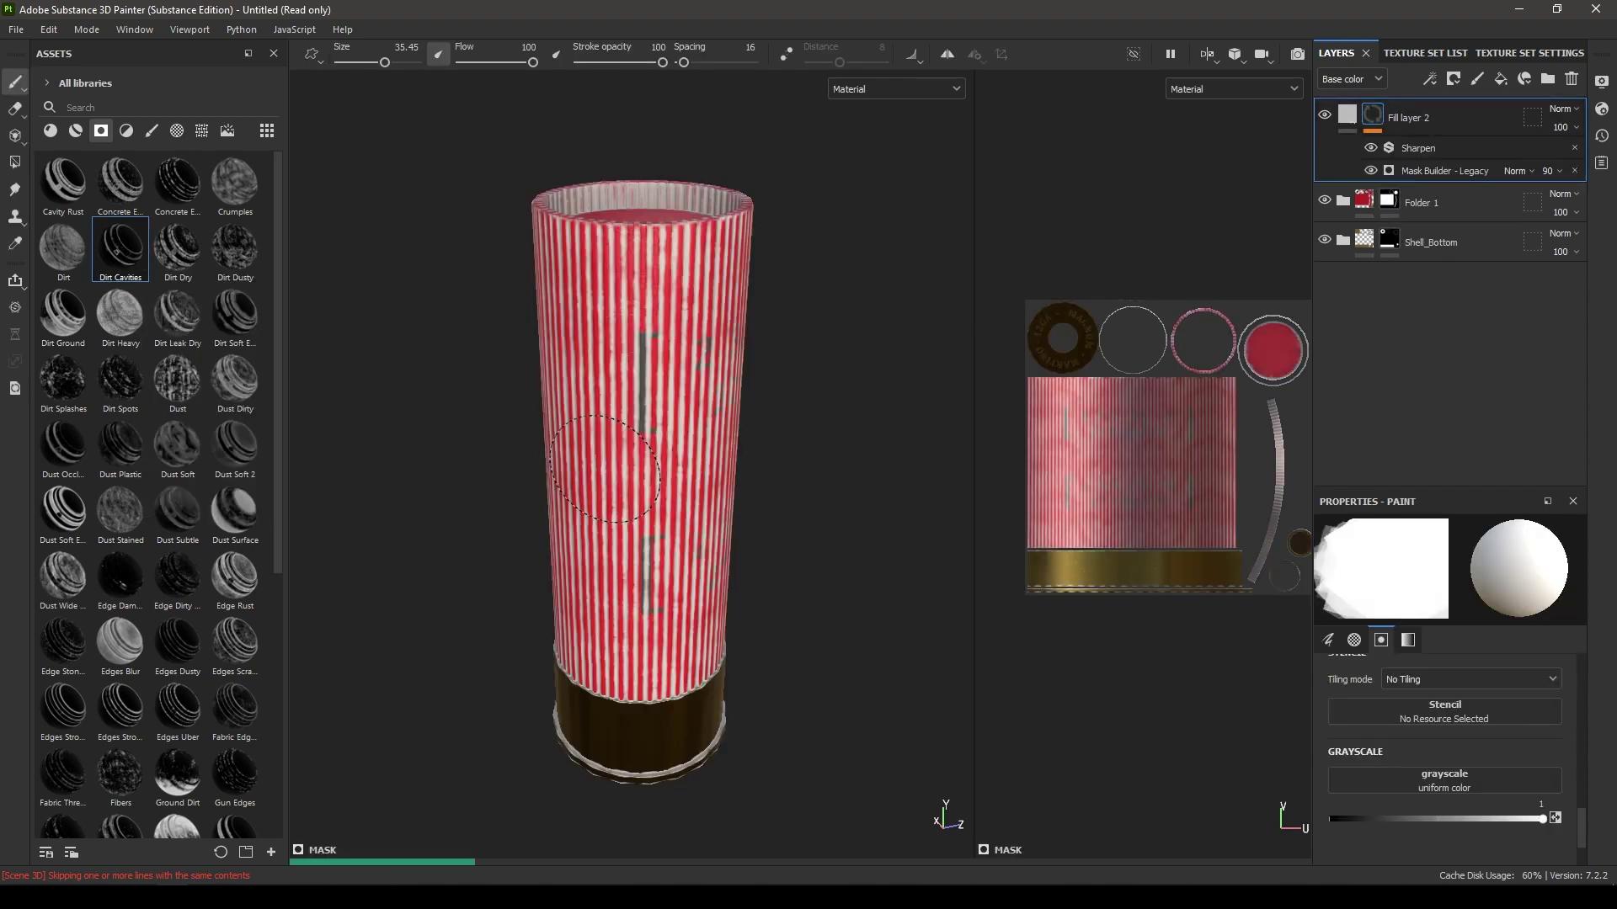
# - Reduce the dirt coverage in Fill layer 2's Mask Builder by setting Level to 0.04 and Contrast to 0.08
pyautogui.keyDown('alt'); pyautogui.moveTo(689, 356); pyautogui.dragTo(706, 438); pyautogui.keyUp('alt')
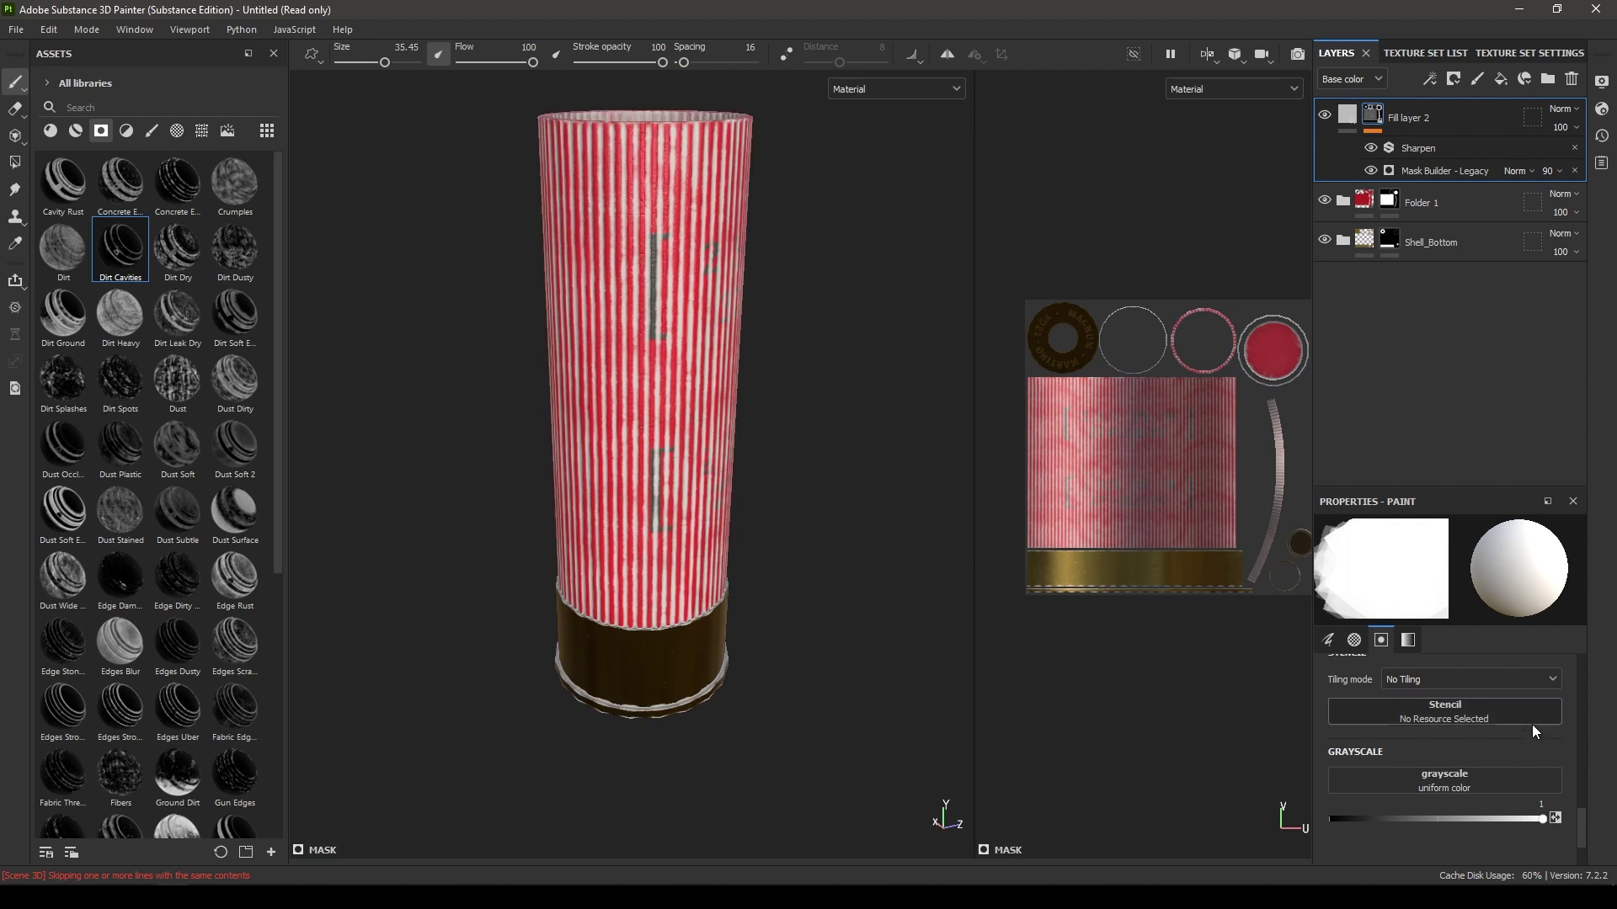
pyautogui.scroll(3, 1533, 732)
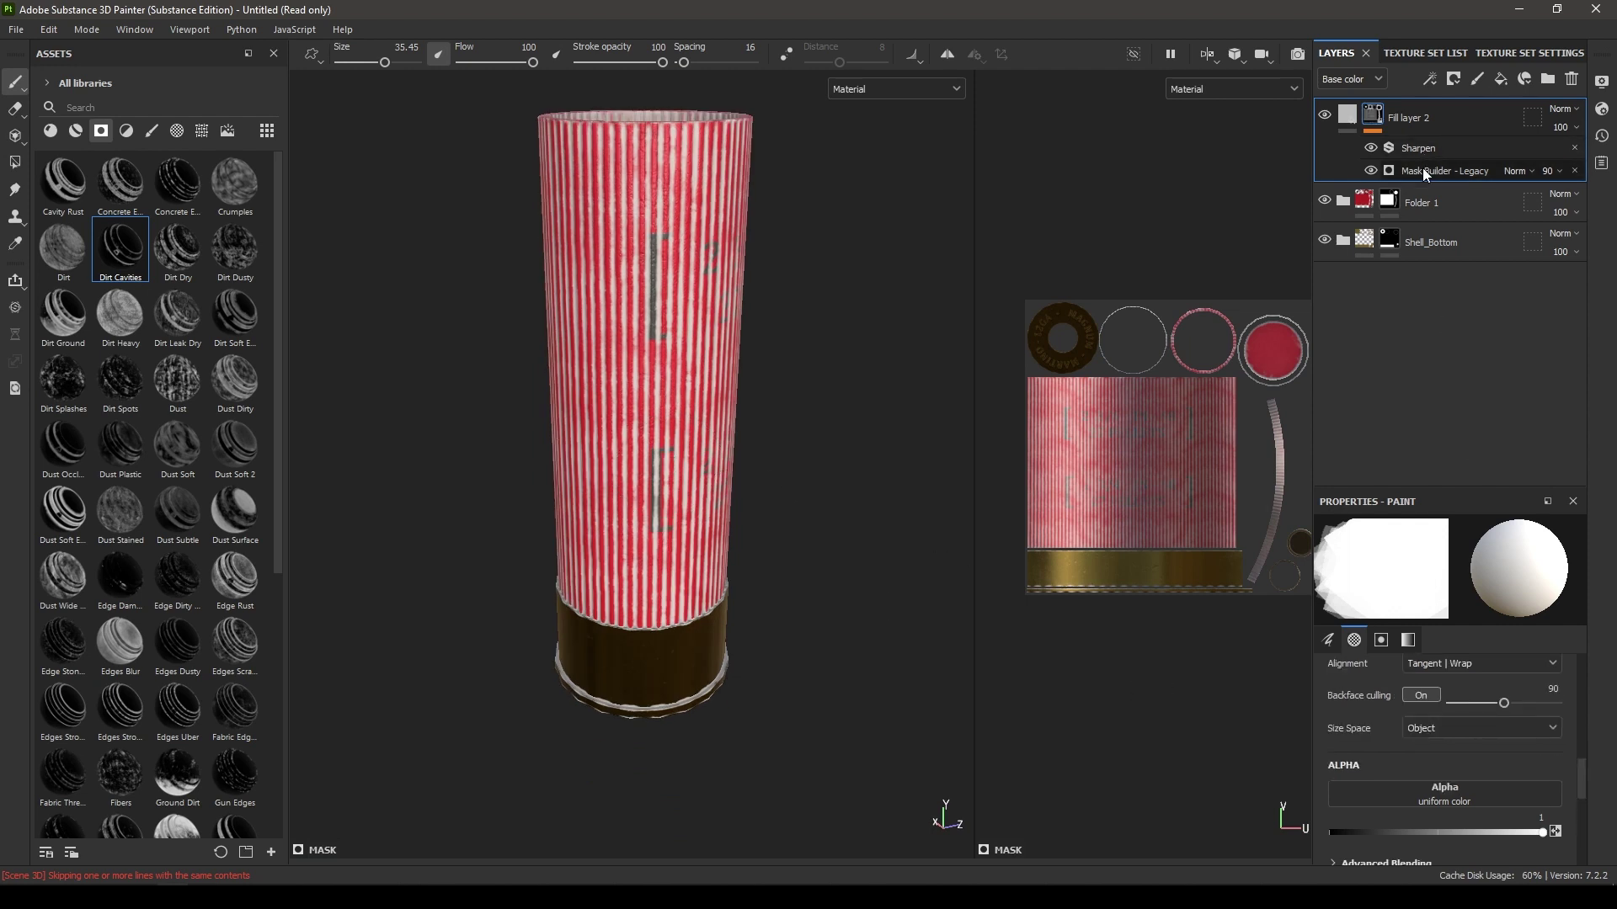
pyautogui.click(1422, 169)
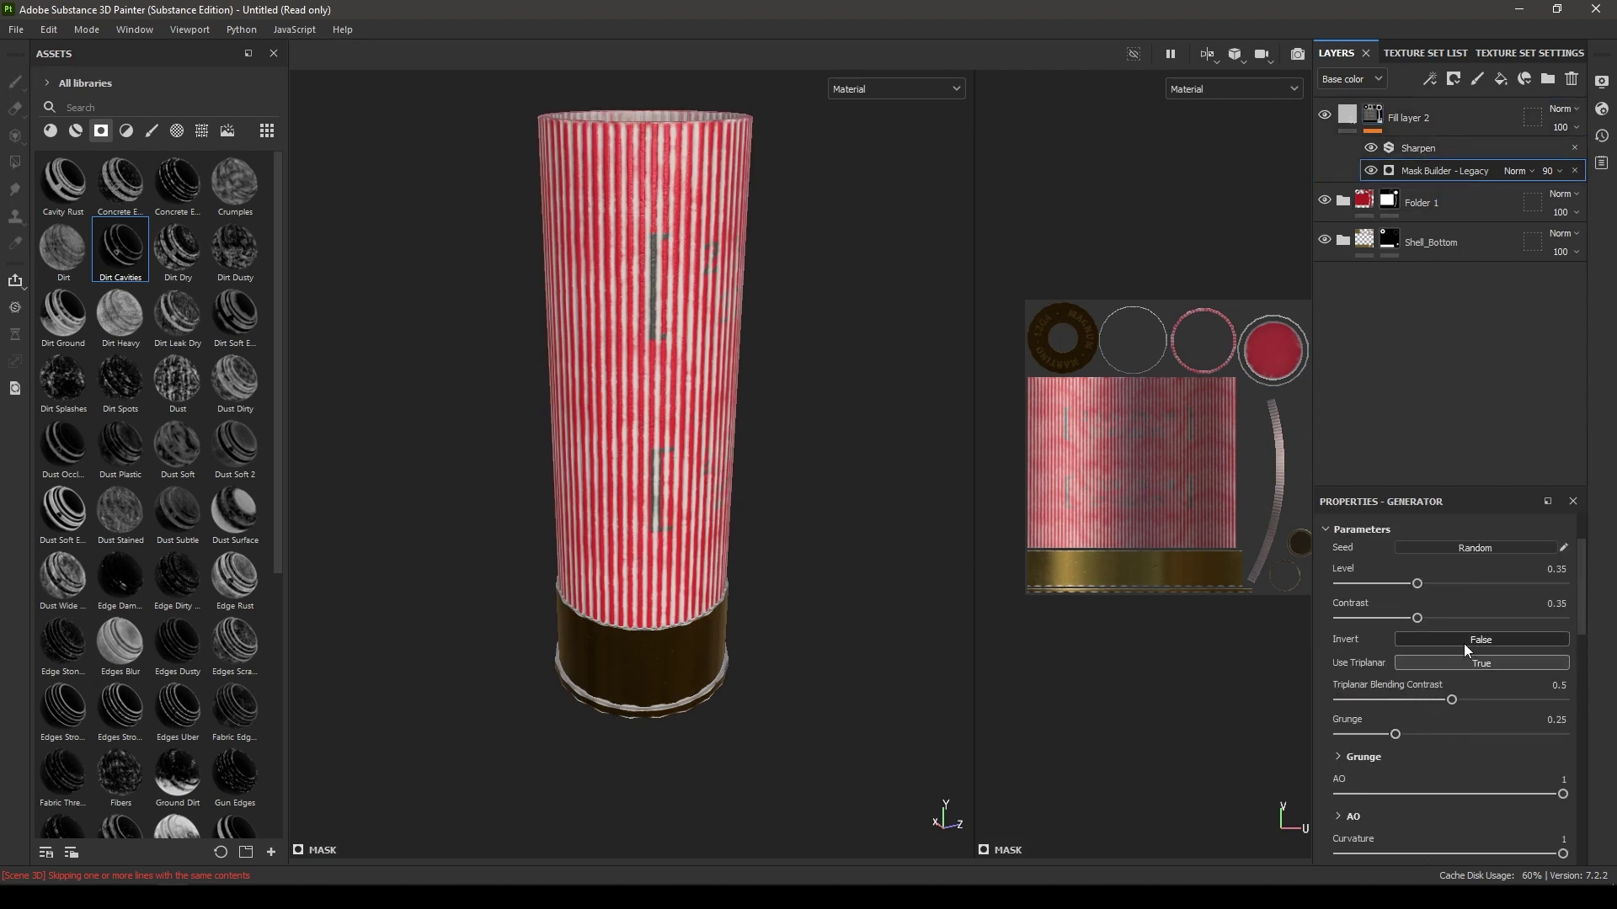
pyautogui.moveTo(1395, 584); pyautogui.dragTo(1352, 584)
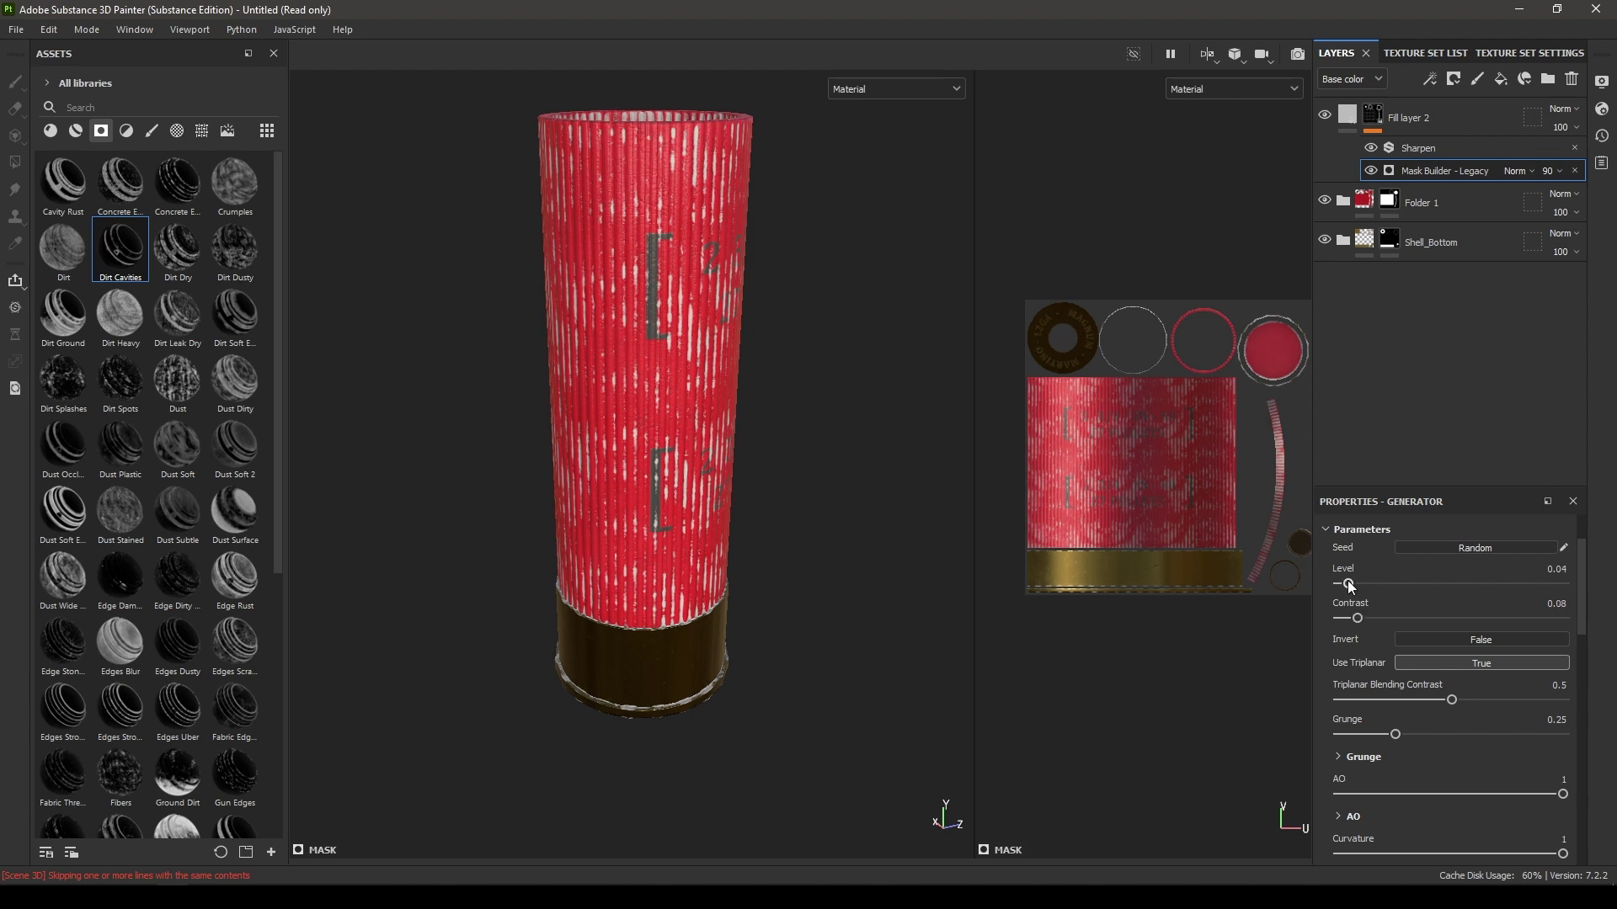
# - Darken Fill layer 2's base color to a near-black gray
pyautogui.click(1348, 127)
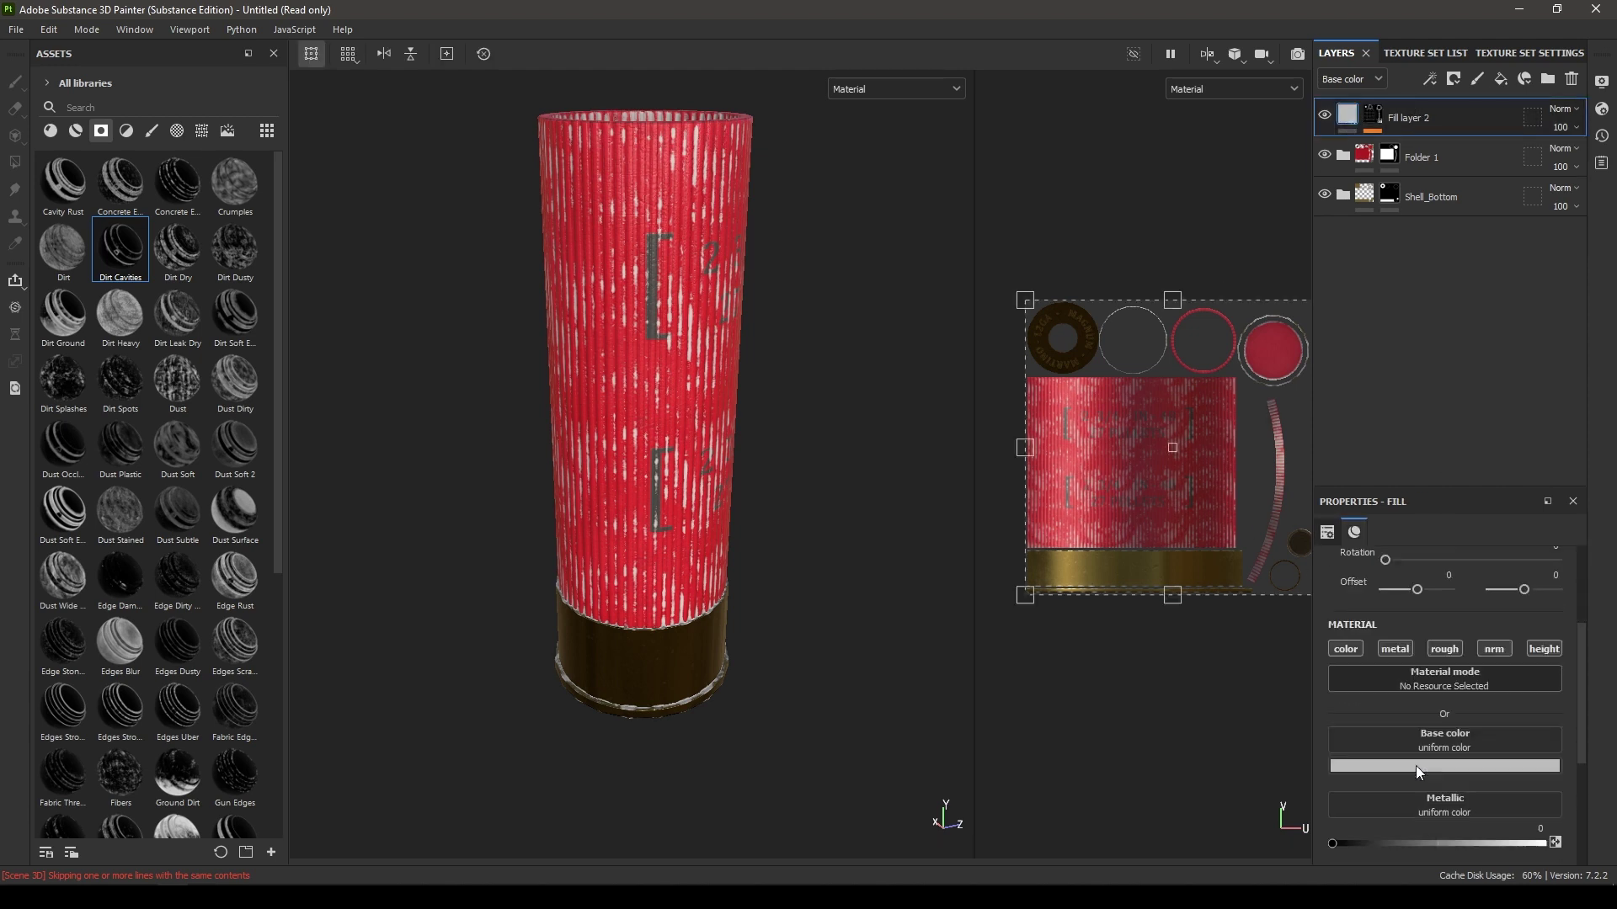
pyautogui.click(1465, 682)
pyautogui.moveTo(1592, 758); pyautogui.dragTo(1597, 841)
# - Lower the opacity of the Mask Builder effect in Fill layer 2's mask to 44
pyautogui.keyDown('alt'); pyautogui.moveTo(758, 451); pyautogui.dragTo(769, 606); pyautogui.keyUp('alt')
pyautogui.click(1373, 117)
pyautogui.click(1547, 171)
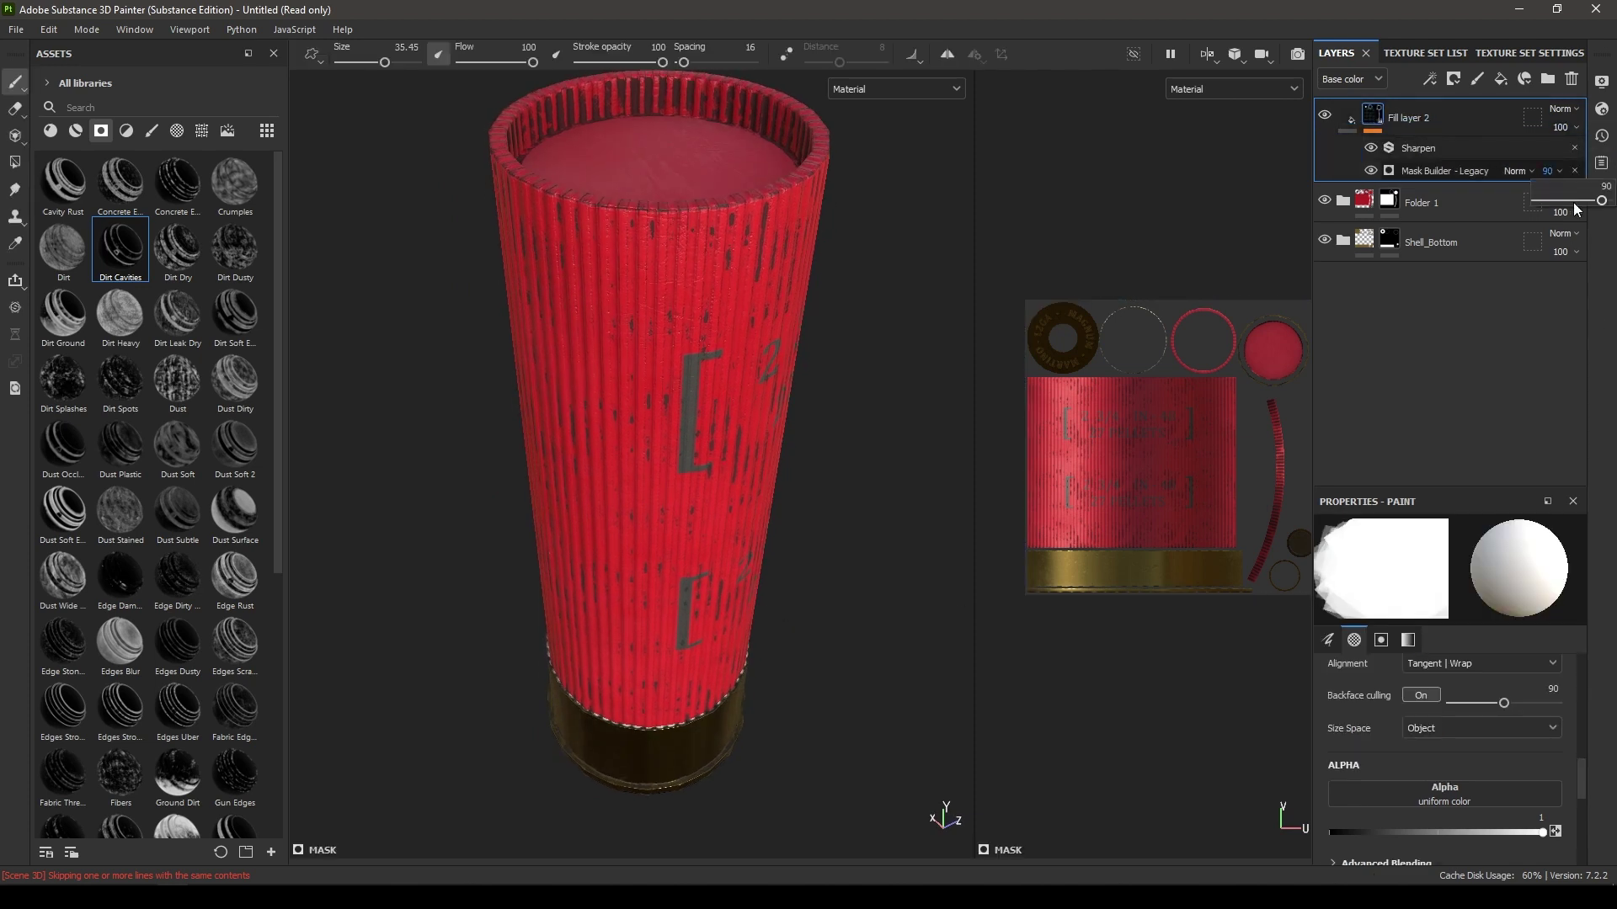
pyautogui.moveTo(1599, 202); pyautogui.dragTo(1569, 207)
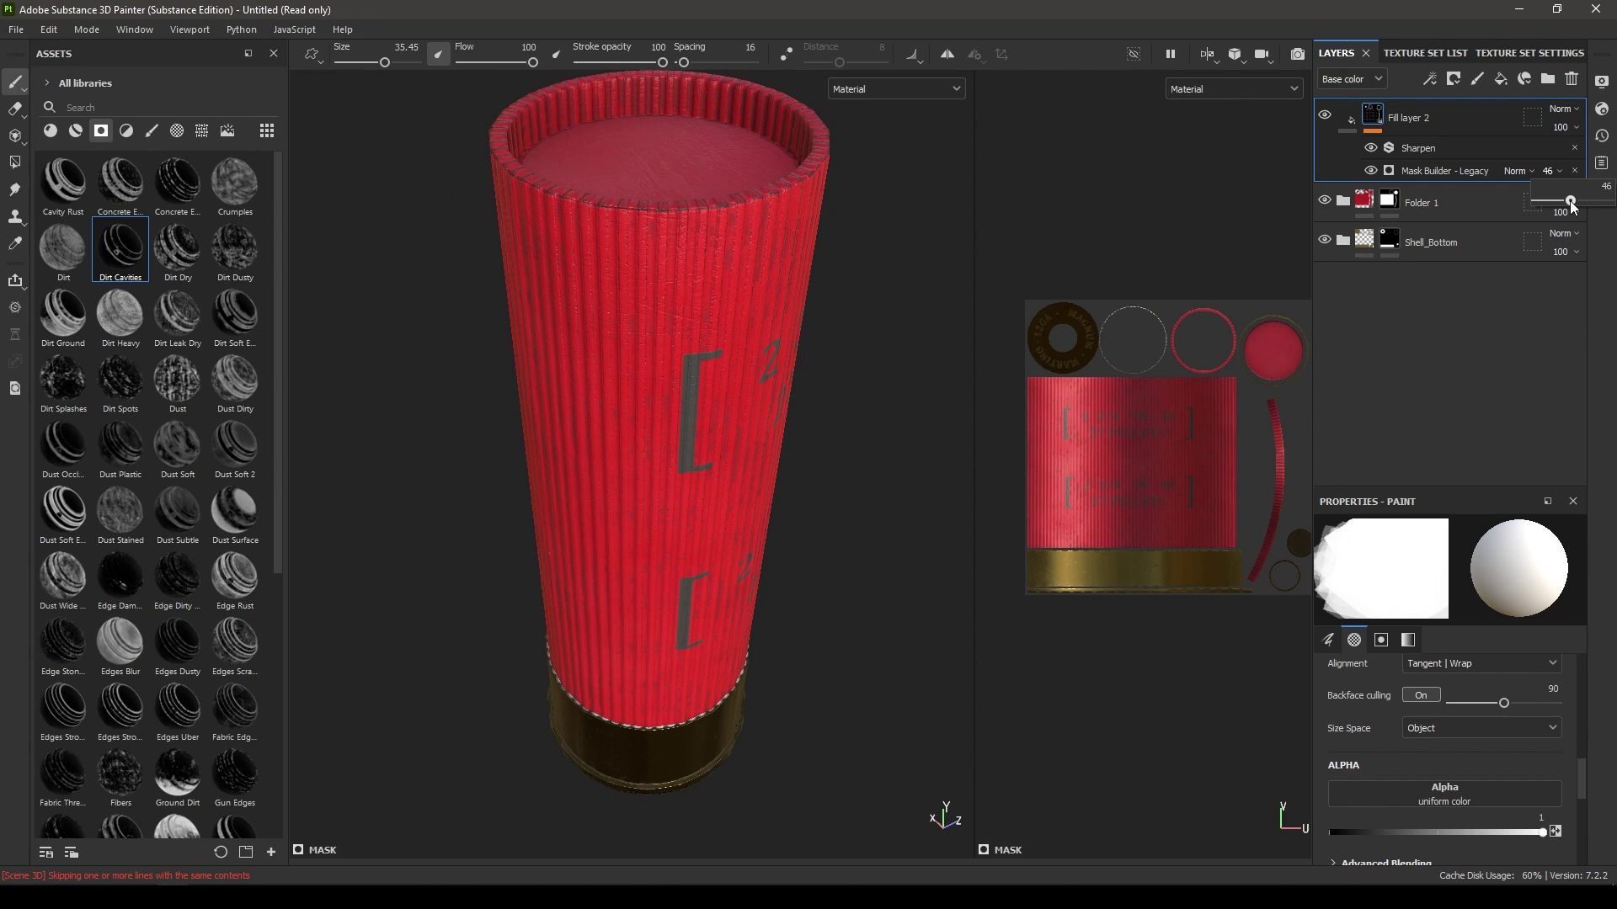
# - Examine the softened cavity dirt on the tube, its rim and the brass base from several angles
pyautogui.keyDown('alt'); pyautogui.moveTo(731, 370); pyautogui.dragTo(746, 244); pyautogui.keyUp('alt')
pyautogui.keyDown('alt'); pyautogui.moveTo(783, 462); pyautogui.dragTo(771, 185, button='middle'); pyautogui.keyUp('alt')
pyautogui.keyDown('alt'); pyautogui.moveTo(762, 379); pyautogui.dragTo(764, 461); pyautogui.keyUp('alt')
pyautogui.scroll(3, 821, 735)
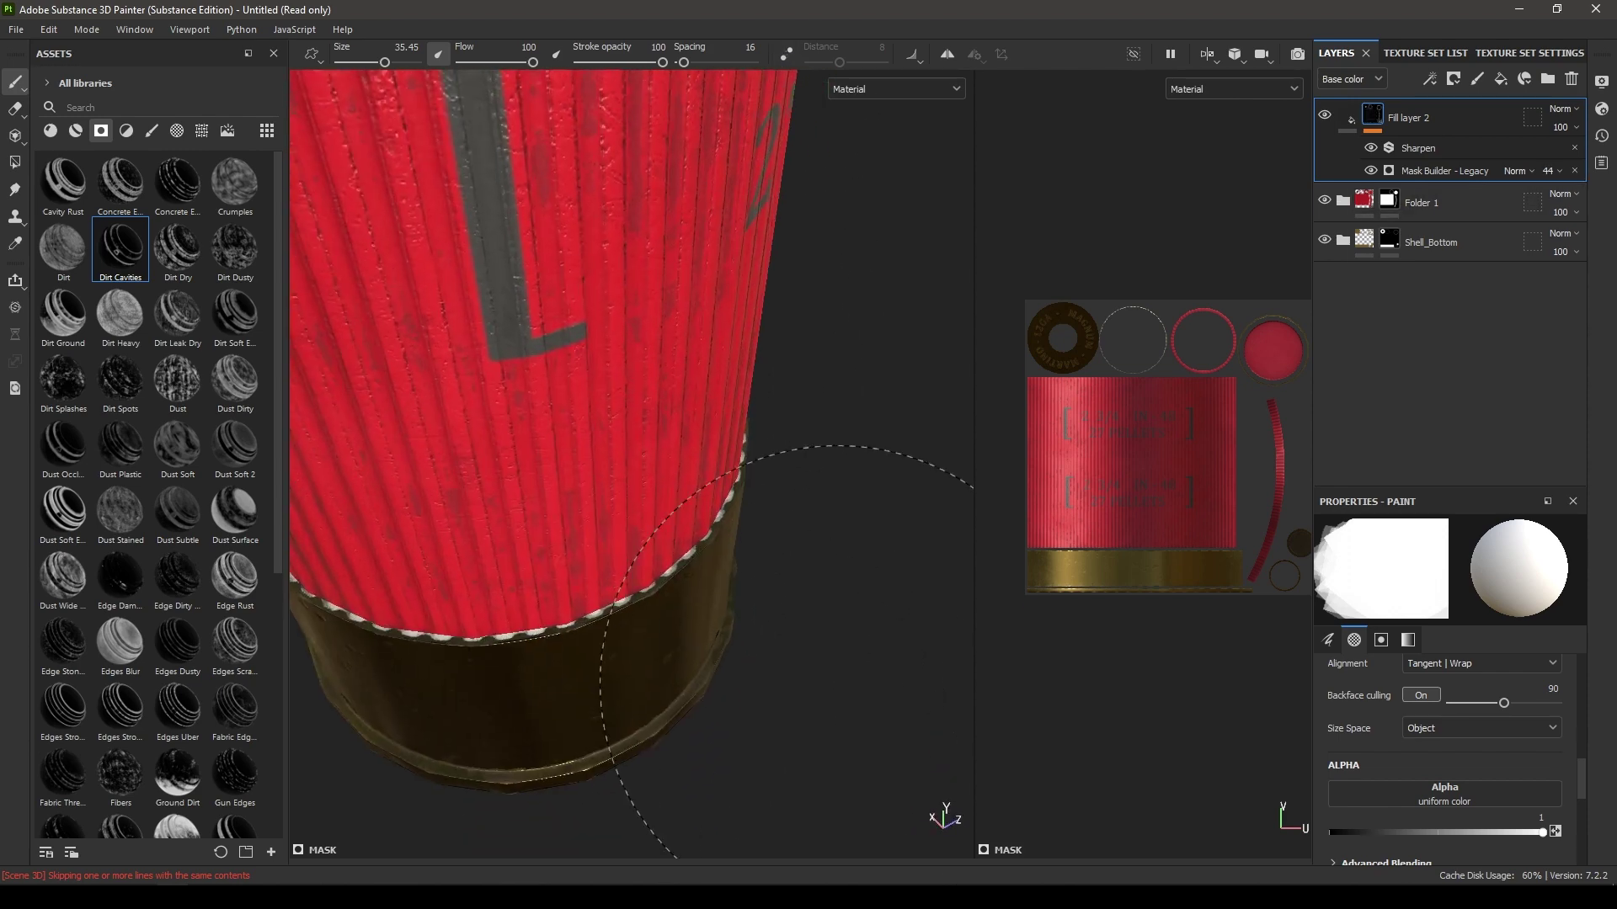
pyautogui.moveTo(830, 666)
pyautogui.keyDown('alt'); pyautogui.mouseDown()
pyautogui.moveTo(783, 516)
pyautogui.moveTo(765, 509)
pyautogui.moveTo(666, 673)
pyautogui.moveTo(589, 707)
pyautogui.moveTo(564, 783)
pyautogui.moveTo(571, 741)
pyautogui.mouseUp(); pyautogui.keyUp('alt')
pyautogui.scroll(-8, 571, 741)
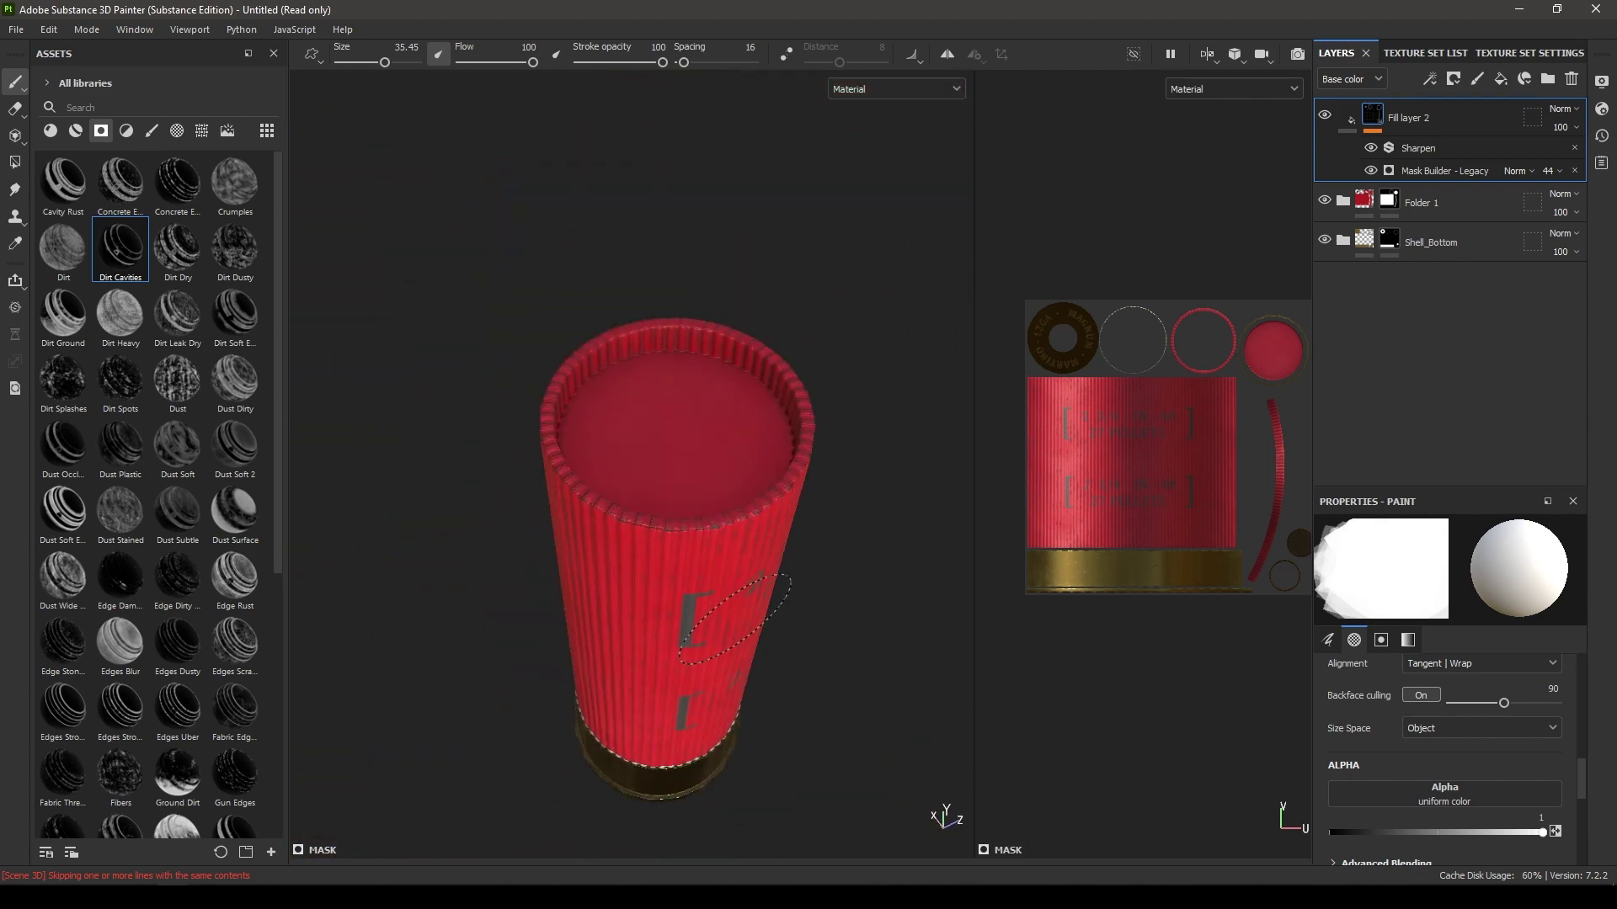
pyautogui.keyDown('alt'); pyautogui.moveTo(713, 389); pyautogui.dragTo(769, 495); pyautogui.keyUp('alt')
pyautogui.moveTo(866, 469)
pyautogui.keyDown('alt'); pyautogui.mouseDown()
pyautogui.moveTo(805, 542)
pyautogui.moveTo(790, 268)
pyautogui.moveTo(772, 578)
pyautogui.moveTo(715, 578)
pyautogui.moveTo(691, 522)
pyautogui.moveTo(715, 473)
pyautogui.moveTo(684, 484)
pyautogui.moveTo(729, 547)
pyautogui.moveTo(703, 521)
pyautogui.mouseUp(); pyautogui.keyUp('alt')
pyautogui.scroll(5, 691, 578)
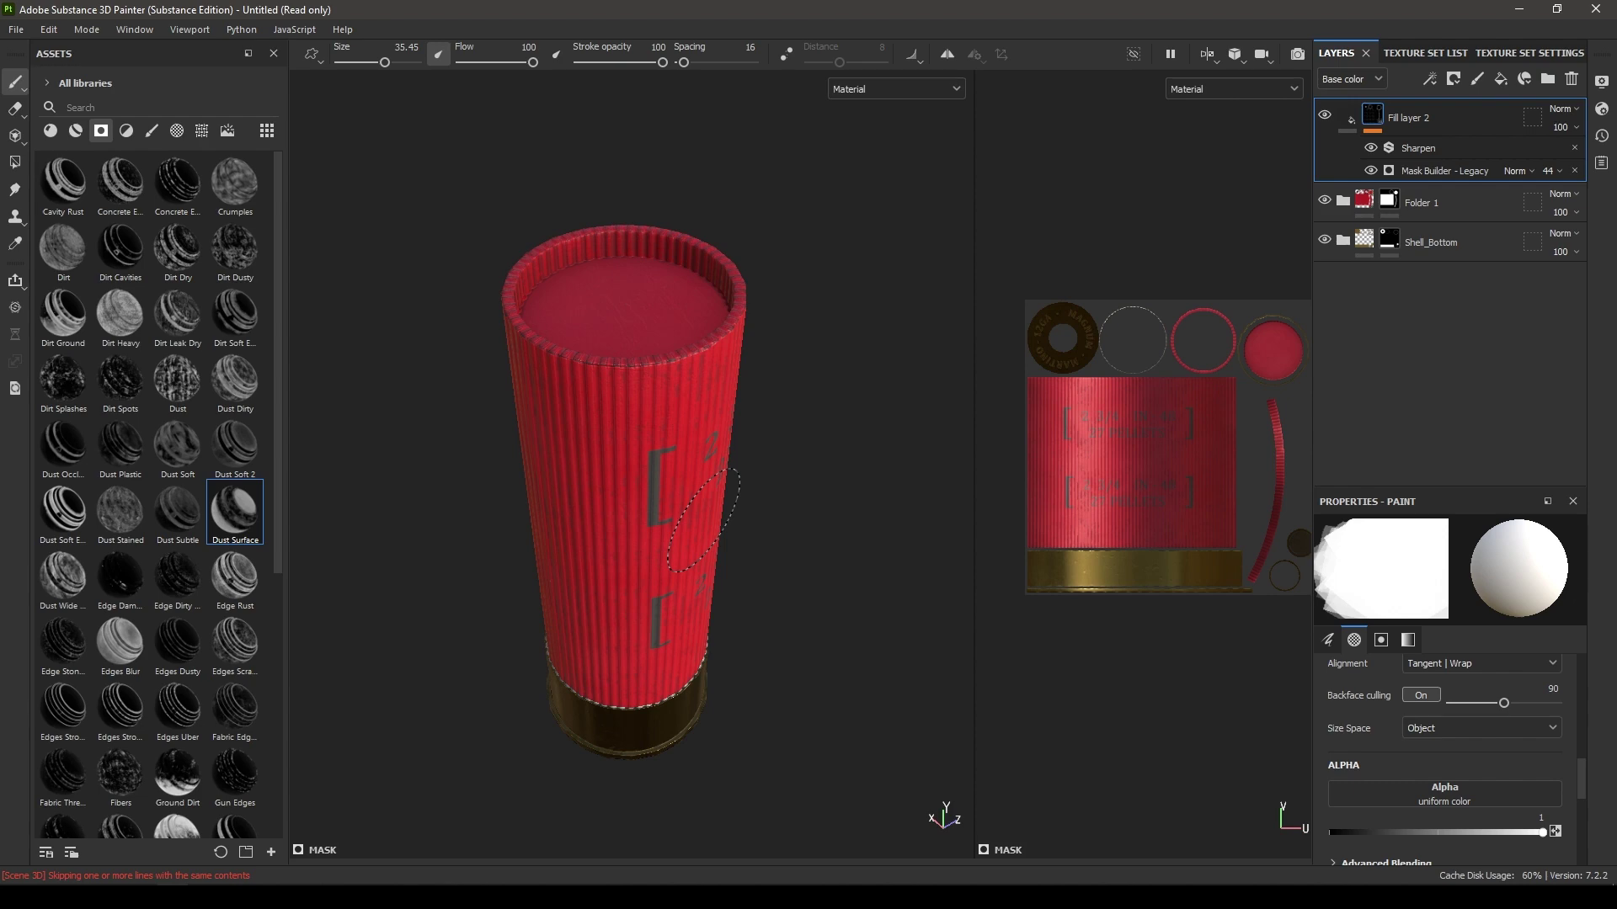
pyautogui.scroll(-1, 741, 444)
pyautogui.keyDown('alt'); pyautogui.moveTo(740, 444); pyautogui.dragTo(729, 337); pyautogui.keyUp('alt')
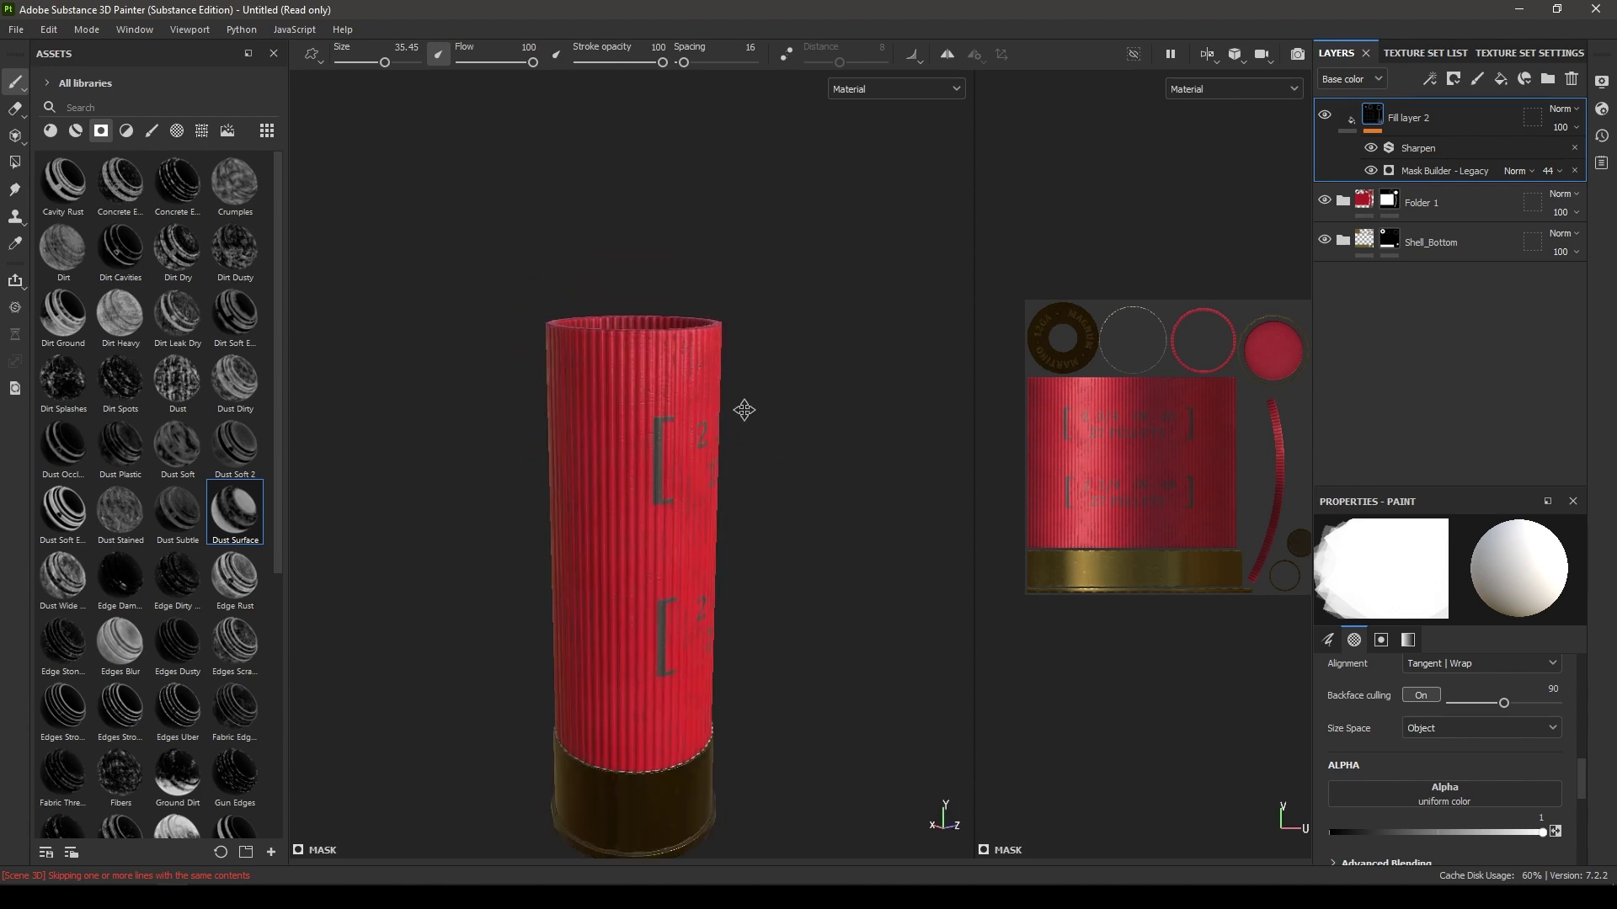